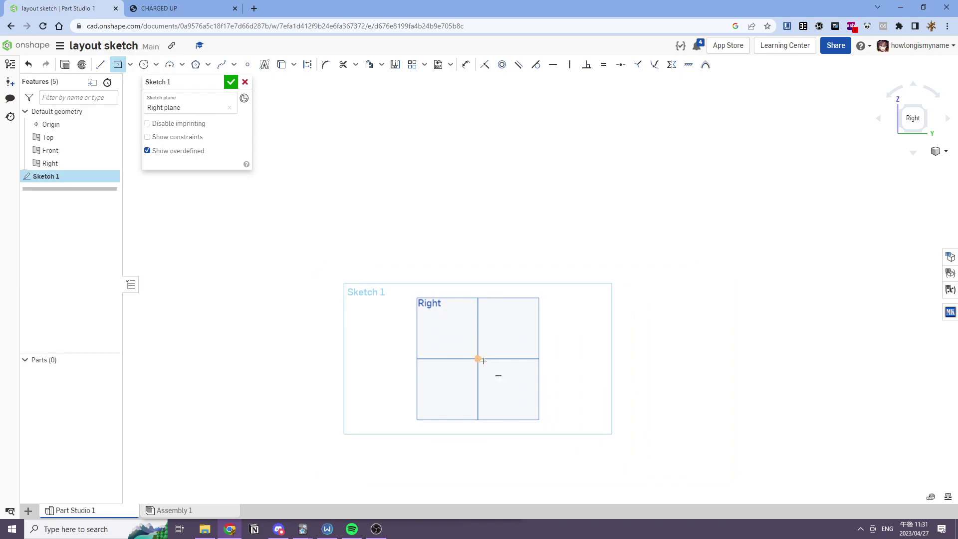
# Step: Sketch a centre-point rectangle centred directly above the origin and set its length to 24 in
pyautogui.click(478, 310)
pyautogui.click(671, 325)
pyautogui.press('d')
pyautogui.click(621, 324)
pyautogui.click(623, 337)
pyautogui.write('24')
pyautogui.press('Return')
pyautogui.press('f')
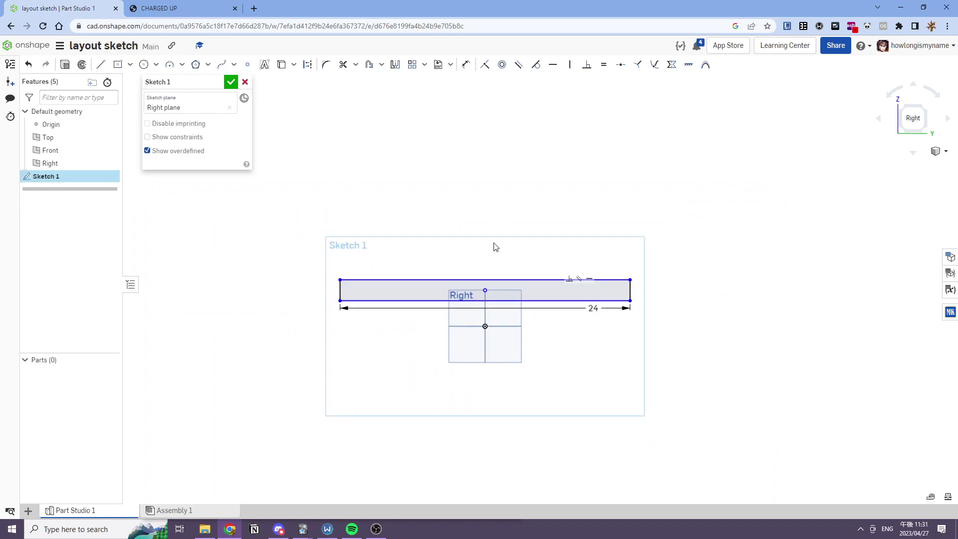
# Step: Sketch a corner rectangle about 2.8 in wide, extending outward and upward from the long rectangle's lower-left corner
pyautogui.scroll(1, 497, 285)
pyautogui.moveTo(497, 286); pyautogui.dragTo(426, 256, button='middle')
pyautogui.click(118, 64)
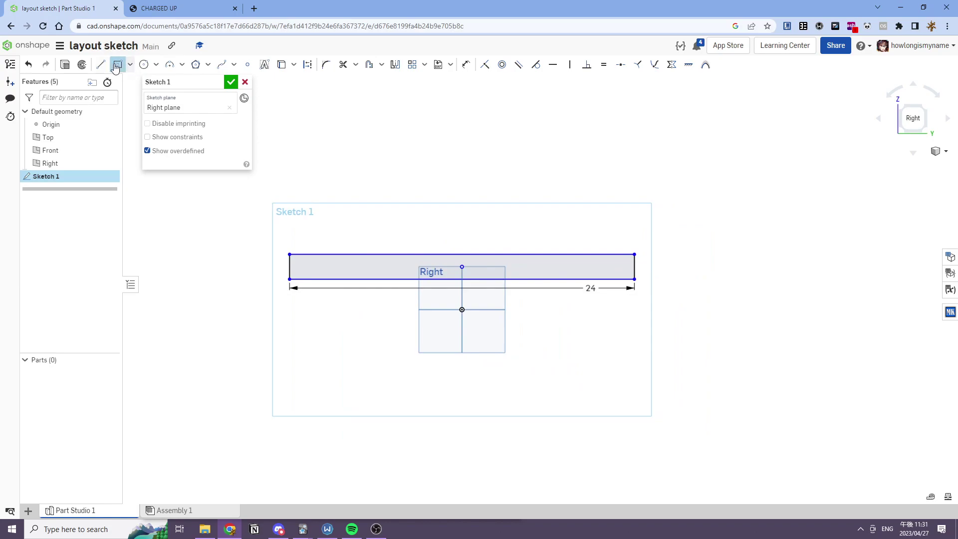
pyautogui.moveTo(271, 168); pyautogui.dragTo(328, 193, button='middle')
pyautogui.click(131, 69)
pyautogui.click(130, 83)
pyautogui.click(346, 305)
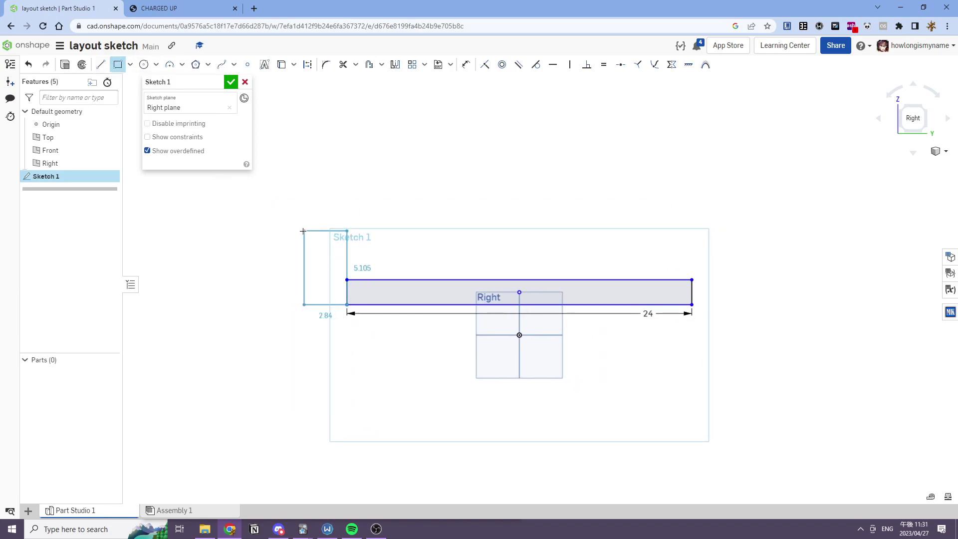
pyautogui.click(305, 241)
# Step: Set the long rectangle's height to 2 in
pyautogui.press('d')
pyautogui.click(692, 296)
pyautogui.click(719, 295)
pyautogui.write('2')
pyautogui.press('Return')
pyautogui.press('Escape')
# Step: Set the vertical distance from the origin to the long rectangle's lower edge to 1.75 in
pyautogui.moveTo(514, 305); pyautogui.dragTo(508, 263, button='middle')
pyautogui.press('d')
pyautogui.click(514, 291)
pyautogui.click(518, 264)
pyautogui.click(542, 282)
pyautogui.write('1.75')
pyautogui.press('Return')
pyautogui.press('Escape')
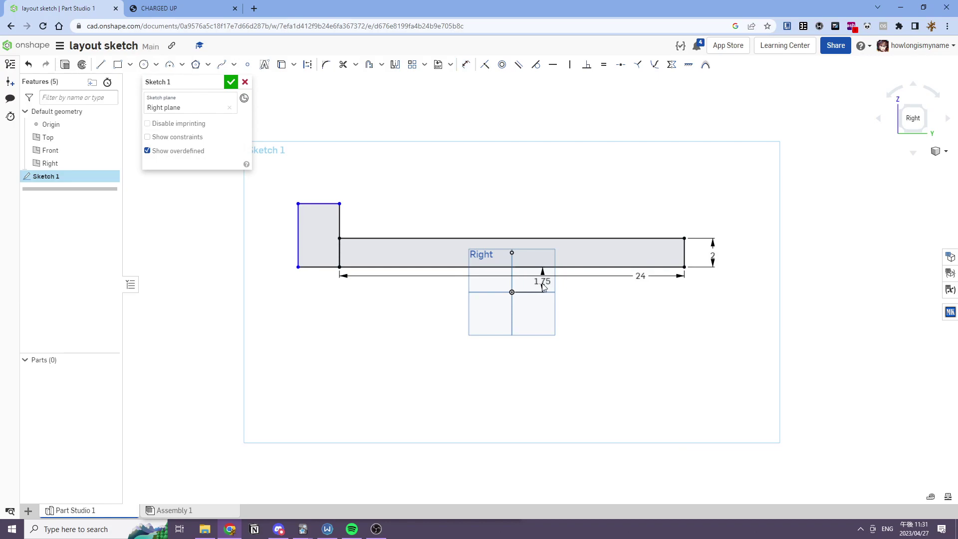
# Step: Set the height of the small end rectangle to 5 in
pyautogui.moveTo(409, 248); pyautogui.dragTo(375, 226, button='right')
pyautogui.press('d')
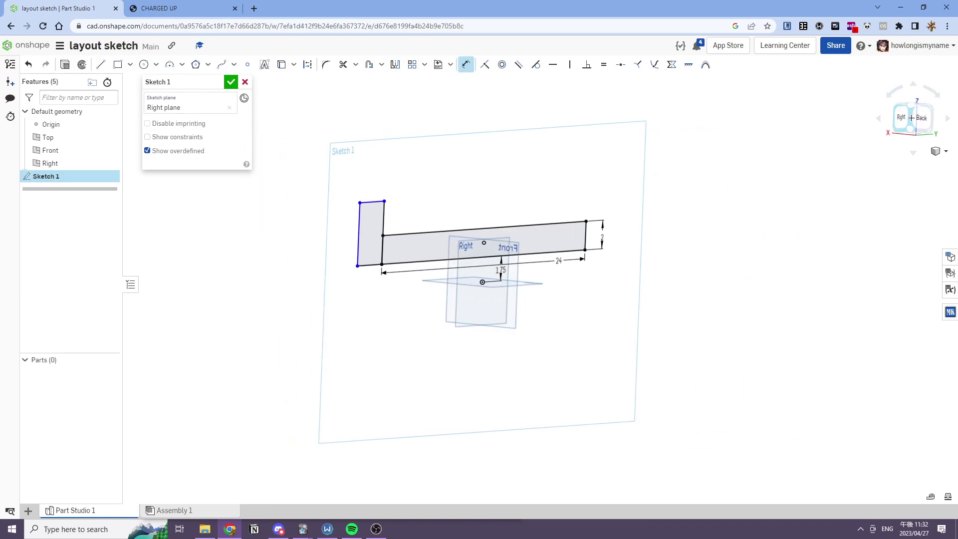
pyautogui.click(902, 118)
pyautogui.moveTo(519, 233); pyautogui.dragTo(617, 344, button='middle')
pyautogui.scroll(-4, 606, 354)
pyautogui.press('Escape')
pyautogui.press('d')
pyautogui.click(474, 291)
pyautogui.click(493, 290)
pyautogui.write('5')
pyautogui.press('Return')
pyautogui.press('Escape')
# Step: Set the width of the small end rectangle to 3.25 in
pyautogui.press('d')
pyautogui.click(455, 333)
pyautogui.click(439, 344)
pyautogui.write('4')
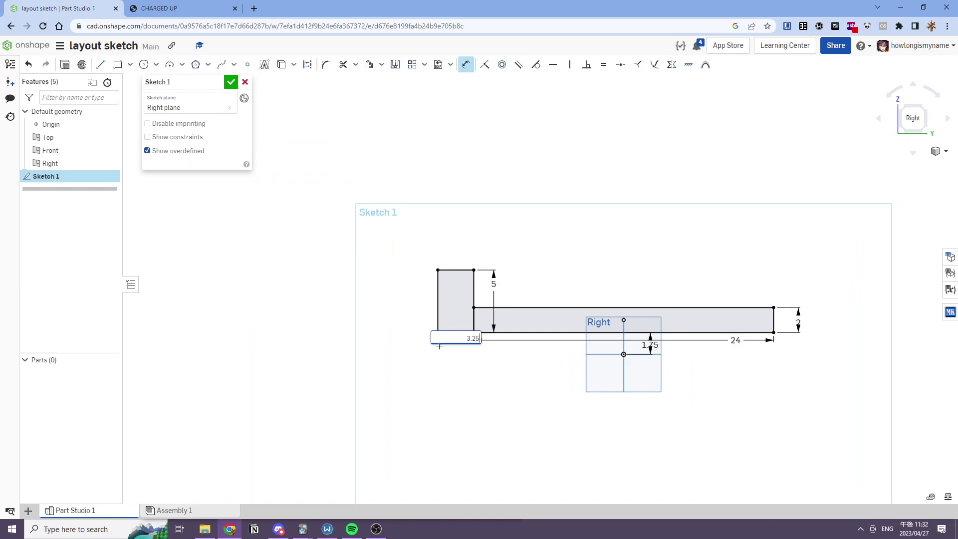
pyautogui.press('Return')
pyautogui.press('Escape')
pyautogui.moveTo(497, 232); pyautogui.dragTo(466, 225, button='middle')
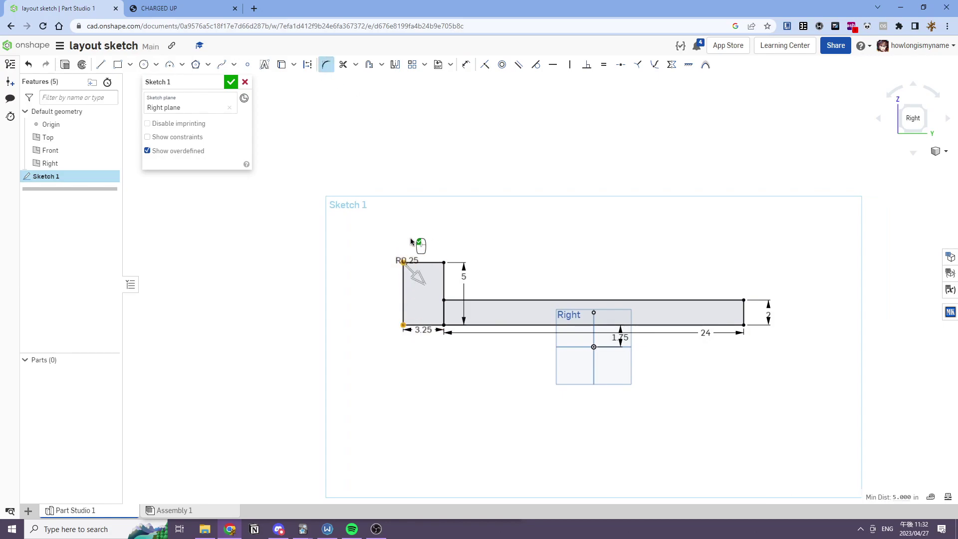
# Step: Fillet both outer corners of the end rectangle with a 1.25 in radius
pyautogui.click(402, 264)
pyautogui.write('1.12')
pyautogui.press('BackSpace')
pyautogui.press('BackSpace')
pyautogui.write('25')
pyautogui.press('Return')
pyautogui.press('Escape')
pyautogui.moveTo(606, 291); pyautogui.dragTo(575, 290, button='middle')
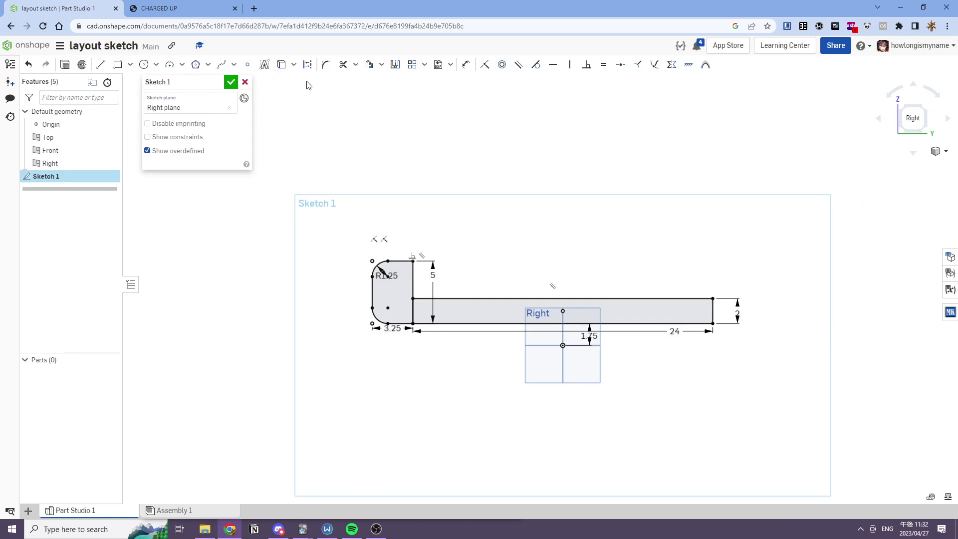
# Step: Draw a vertical line above the origin at the middle of the long rectangle and convert it to construction geometry
pyautogui.click(101, 64)
pyautogui.click(562, 257)
pyautogui.press('Escape')
pyautogui.click(563, 279)
pyautogui.press('q')
pyautogui.moveTo(519, 219); pyautogui.dragTo(478, 199, button='middle')
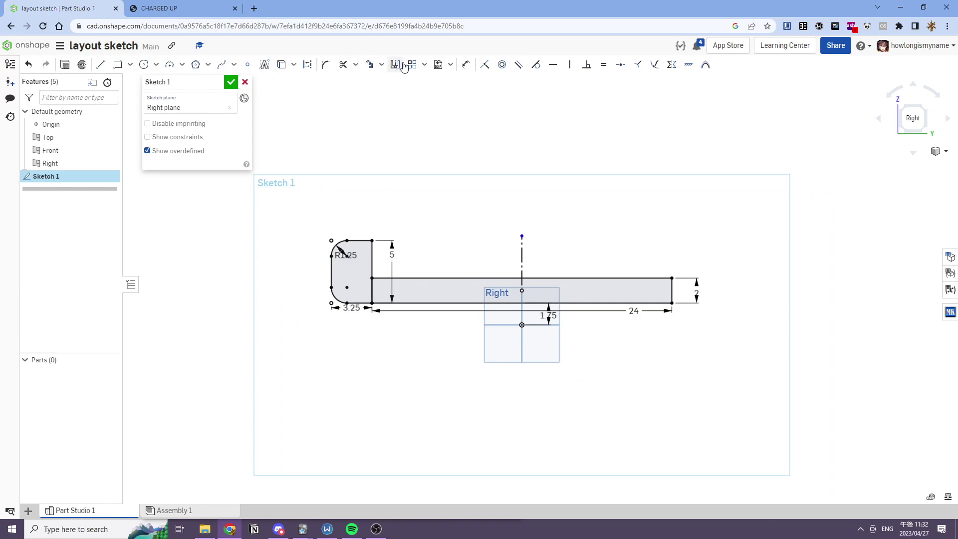
pyautogui.click(396, 65)
pyautogui.click(522, 260)
pyautogui.press('Escape')
# Step: Sketch a rectangle under the long rectangle's left end, reaching down to origin level, and set its width to 3 in
pyautogui.press('g')
pyautogui.click(372, 303)
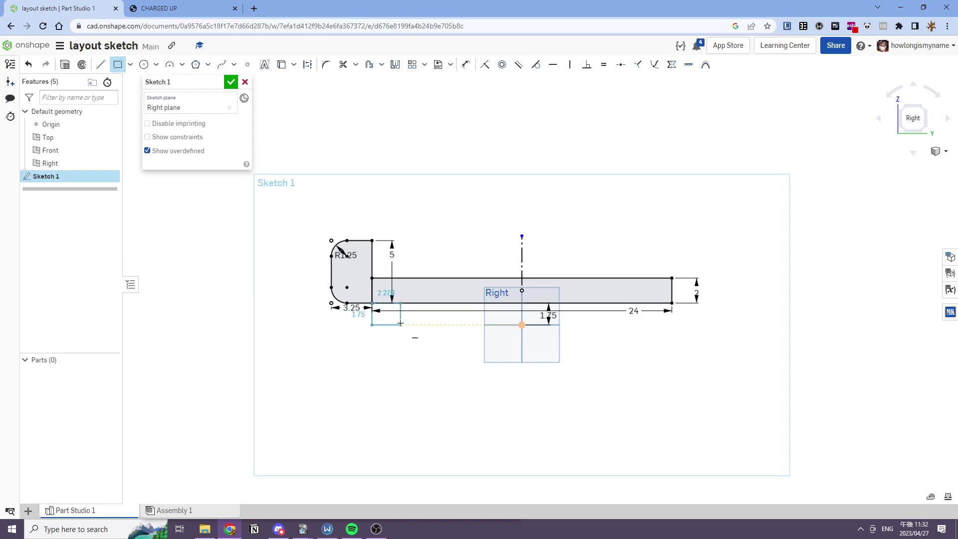
pyautogui.click(401, 325)
pyautogui.press('d')
pyautogui.click(387, 325)
pyautogui.click(392, 336)
pyautogui.write('3')
pyautogui.press('Return')
pyautogui.press('Escape')
# Step: Mirror the filleted end profile and the small rectangle beneath it across the vertical centreline
pyautogui.moveTo(398, 245); pyautogui.dragTo(382, 266, button='middle')
pyautogui.click(395, 65)
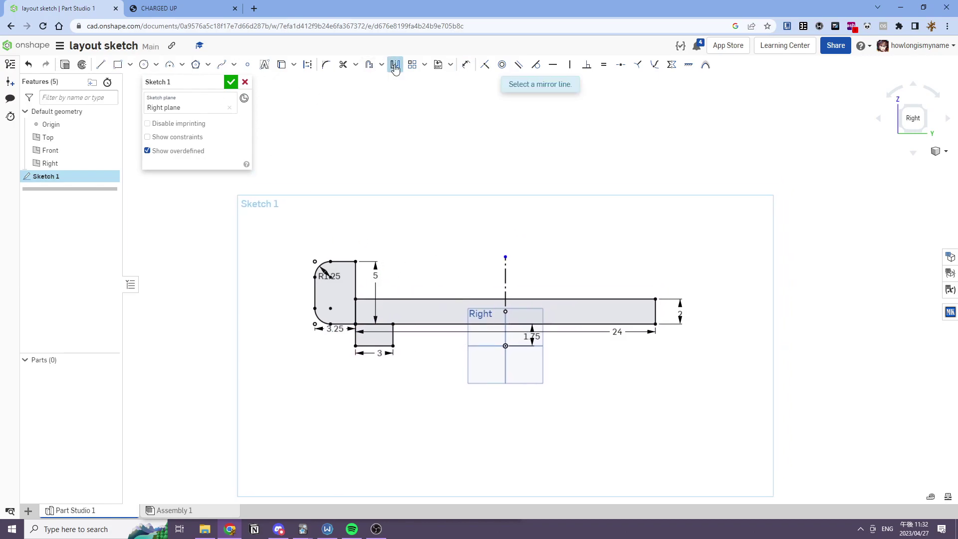
pyautogui.click(505, 289)
pyautogui.moveTo(291, 246); pyautogui.dragTo(408, 367)
pyautogui.press('Escape')
# Step: Select the whole robot profile and convert its solid lines to construction geometry
pyautogui.moveTo(760, 406)
pyautogui.mouseDown()
pyautogui.moveTo(302, 221)
pyautogui.moveTo(259, 216)
pyautogui.mouseUp()
pyautogui.moveTo(766, 405)
pyautogui.mouseDown()
pyautogui.moveTo(507, 297)
pyautogui.moveTo(263, 220)
pyautogui.mouseUp()
pyautogui.moveTo(327, 232); pyautogui.dragTo(786, 356)
pyautogui.moveTo(269, 213)
pyautogui.mouseDown()
pyautogui.moveTo(678, 351)
pyautogui.moveTo(796, 402)
pyautogui.mouseUp()
pyautogui.press('q')
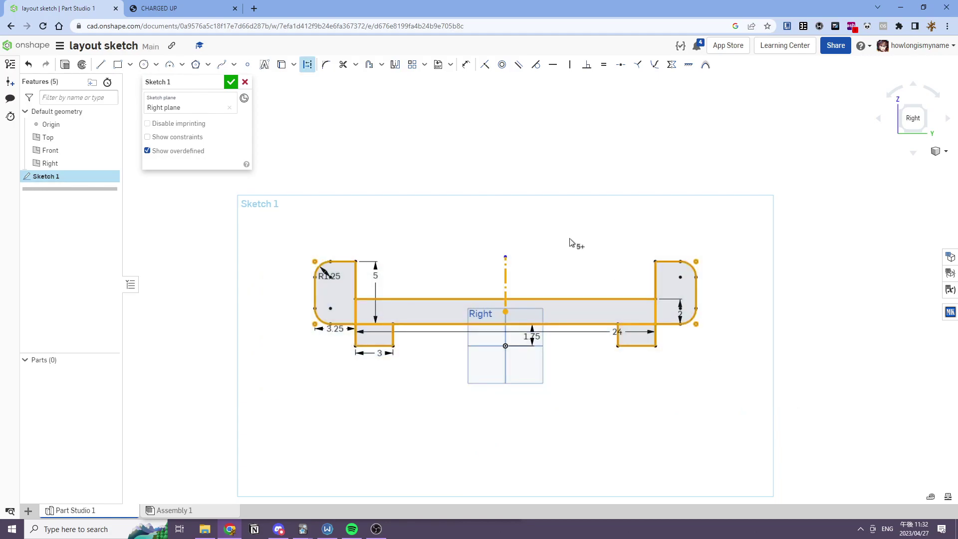
pyautogui.moveTo(454, 218); pyautogui.dragTo(555, 234, button='middle')
pyautogui.scroll(-1, 555, 234)
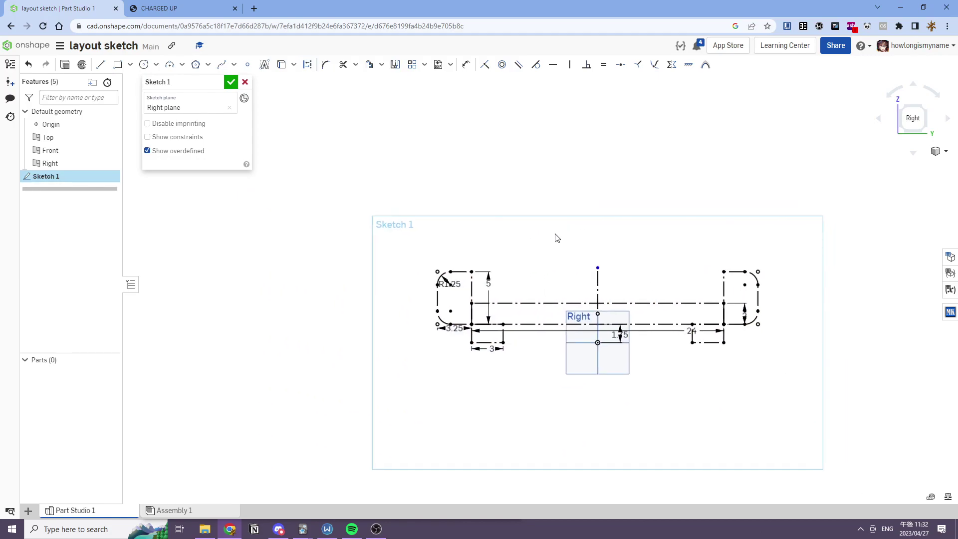
# Step: Check the grid side-view dimensions in the manual and sketch a 14.75 in horizontal line at origin level, outward from the left bumper's outer edge
pyautogui.moveTo(439, 302); pyautogui.dragTo(475, 285, button='middle')
pyautogui.click(103, 68)
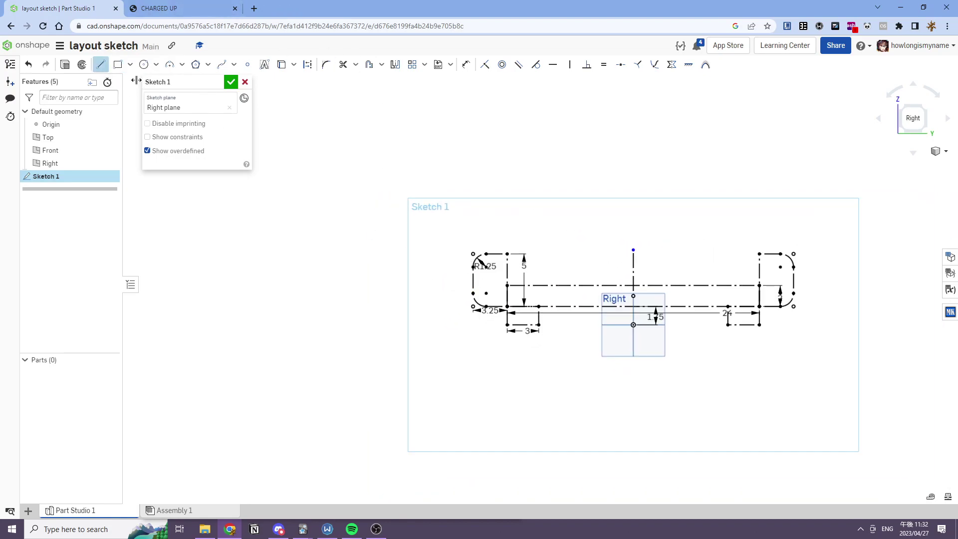
pyautogui.hotkey('ctrl', 'Tab')
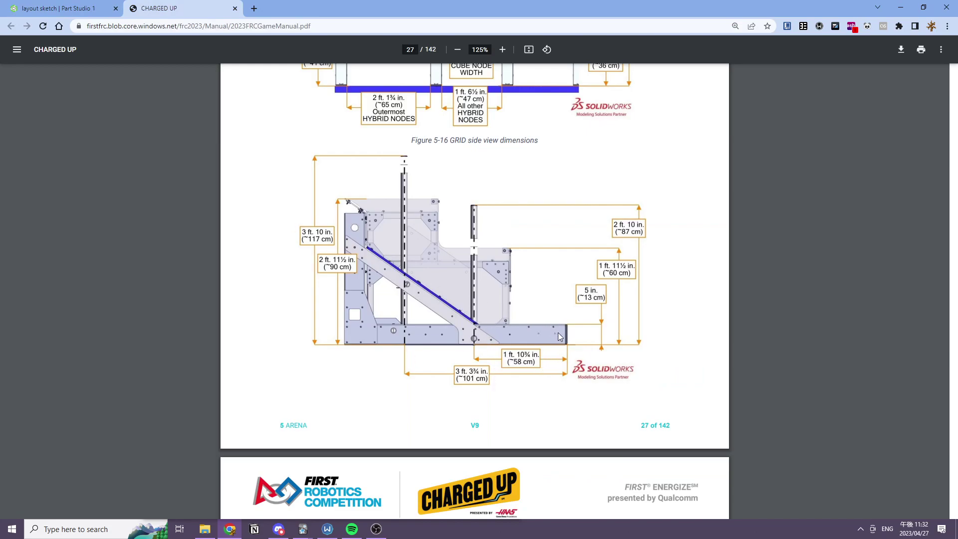
pyautogui.click(63, 5)
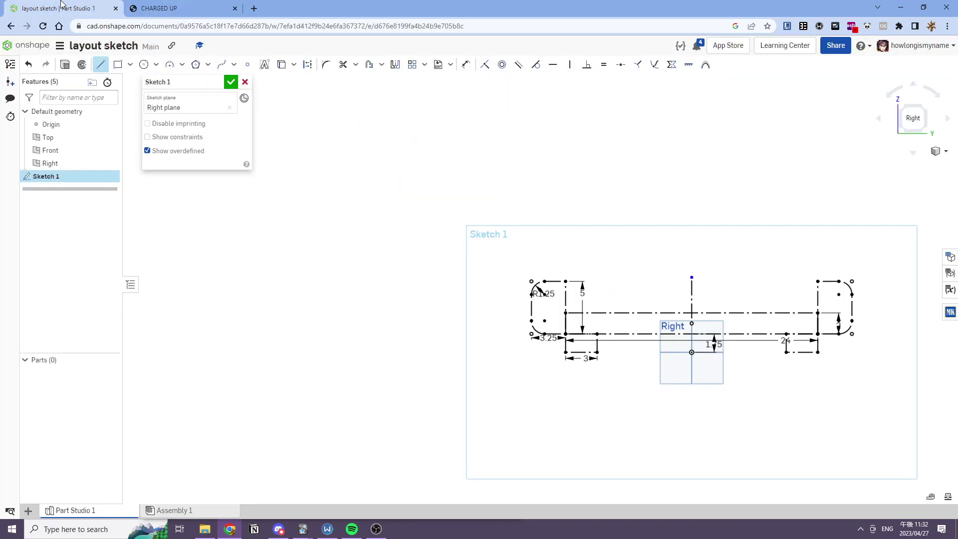
pyautogui.click(531, 352)
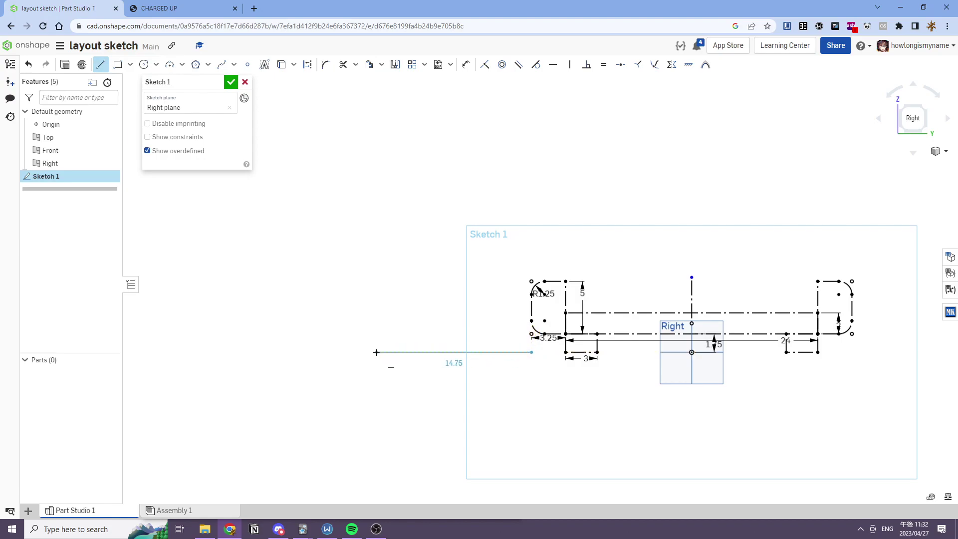
pyautogui.click(377, 352)
# Step: Set the length of the horizontal line to 58 cm
pyautogui.press('d')
pyautogui.click(411, 352)
pyautogui.click(409, 373)
pyautogui.write('4')
pyautogui.press('BackSpace')
pyautogui.write('58cm')
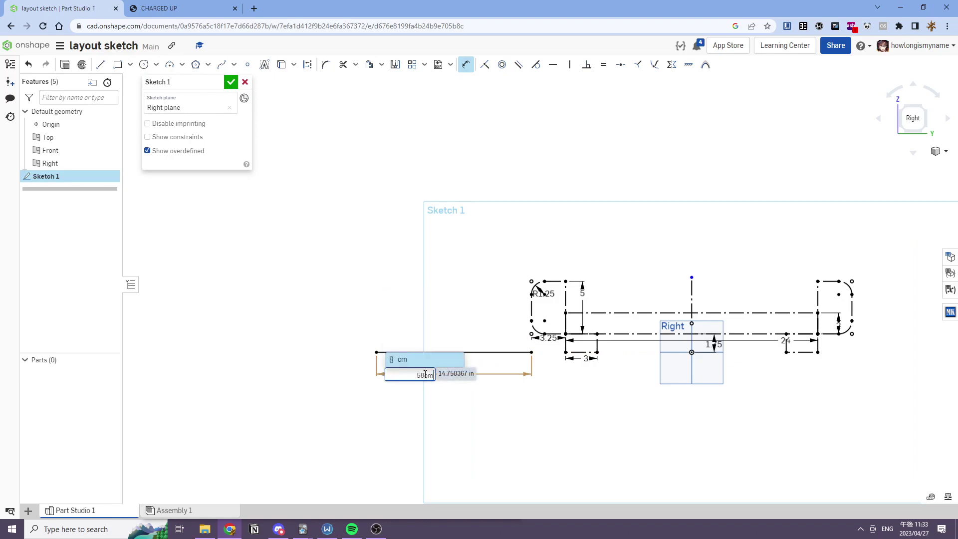
pyautogui.press('Return')
pyautogui.press('Escape')
# Step: Draw a vertical line about 21.4 in tall from the horizontal line's far end and make both lines construction geometry
pyautogui.click(101, 65)
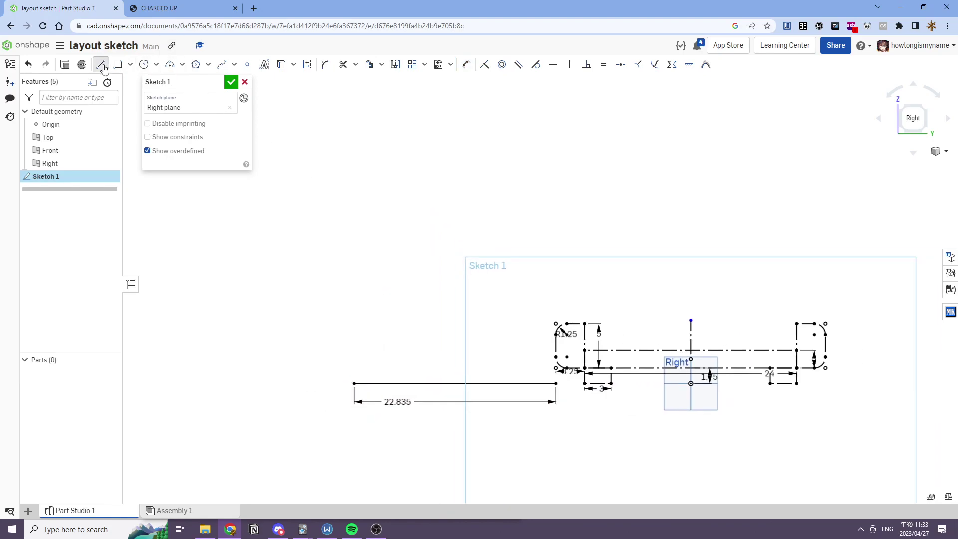
pyautogui.click(354, 383)
pyautogui.click(353, 194)
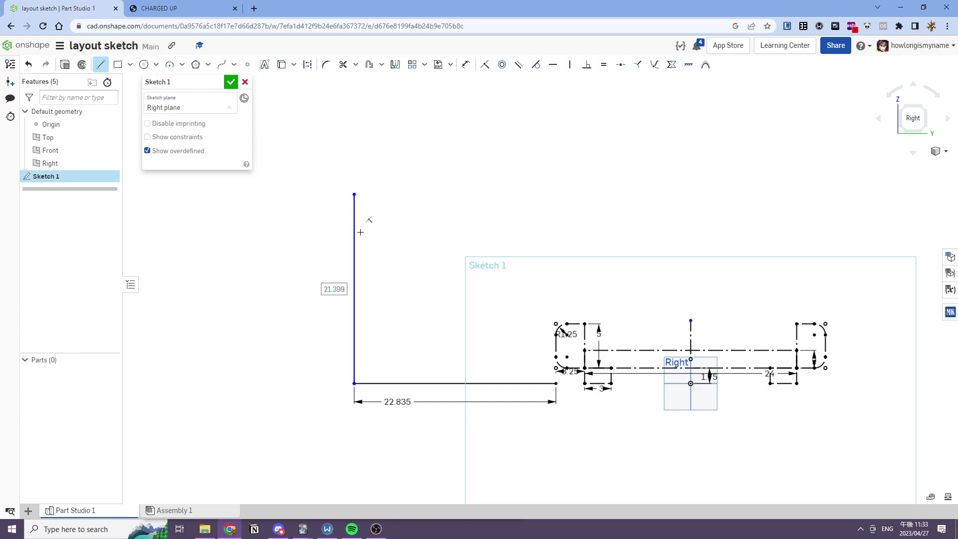
pyautogui.press('Escape')
pyautogui.click(355, 230)
pyautogui.press('q')
pyautogui.scroll(-3, 395, 316)
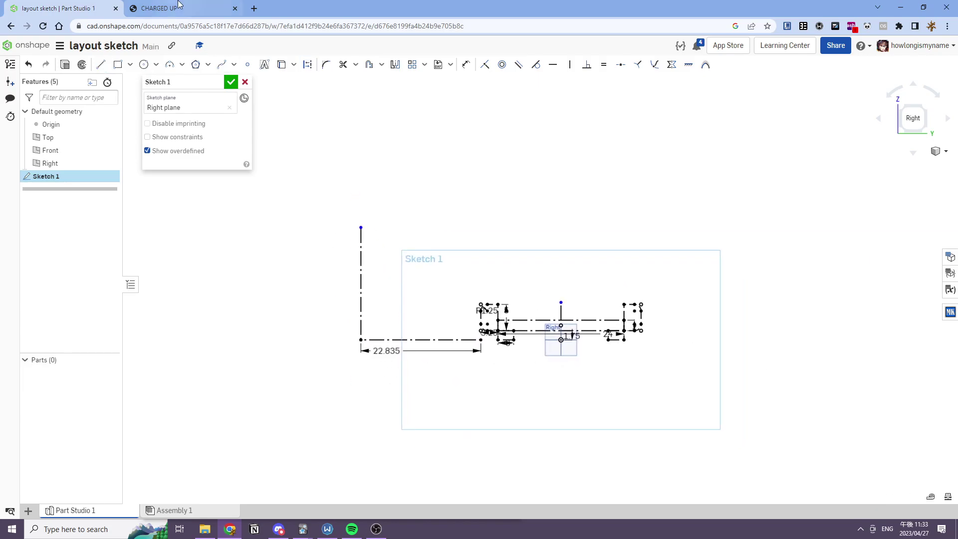
# Step: Check the shorter pole's height in the manual and set the vertical line's length to 87 cm
pyautogui.click(165, 8)
pyautogui.click(30, 7)
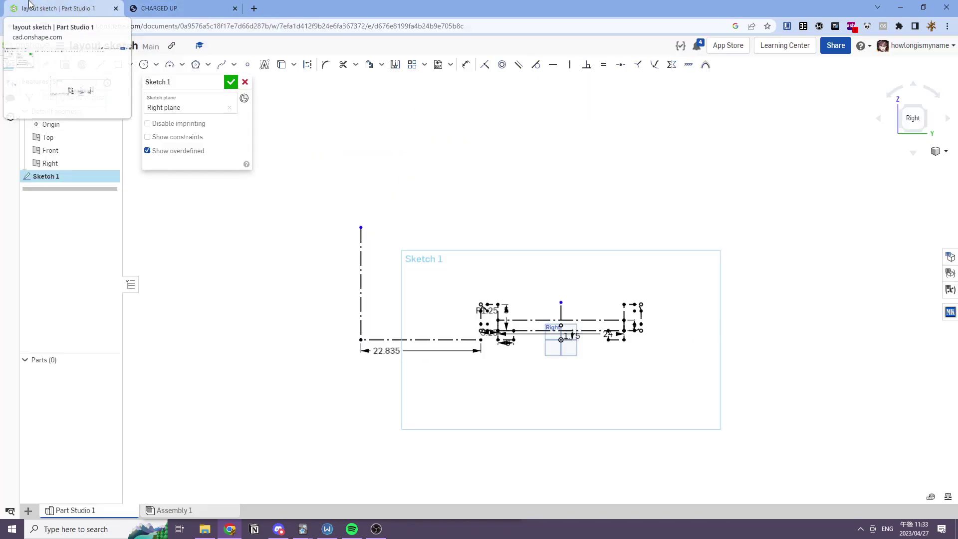
pyautogui.click(361, 250)
pyautogui.click(390, 249)
pyautogui.write('87cm')
pyautogui.press('Return')
pyautogui.scroll(-1, 470, 222)
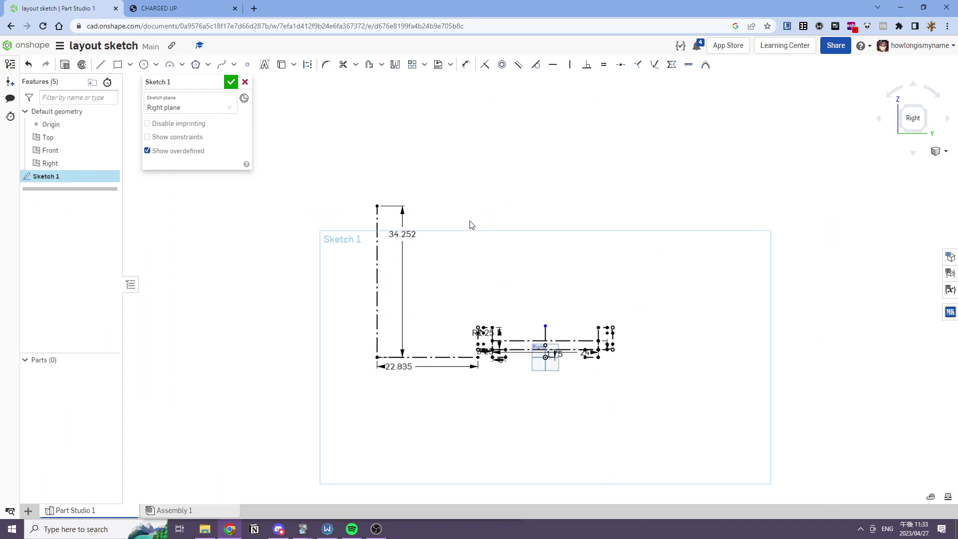
# Step: Consult the manual's grid dimensions and sketch a second vertical line about 39 in tall, farther out and starting at the same base level
pyautogui.scroll(1, 442, 280)
pyautogui.doubleClick(385, 227)
pyautogui.click(209, 7)
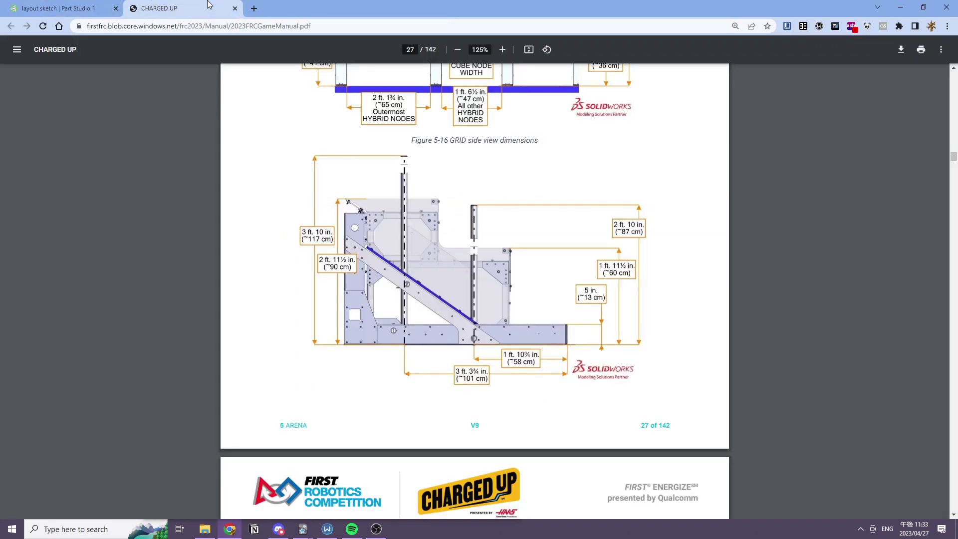
pyautogui.click(74, 7)
pyautogui.scroll(1, 455, 232)
pyautogui.click(191, 6)
pyautogui.click(65, 7)
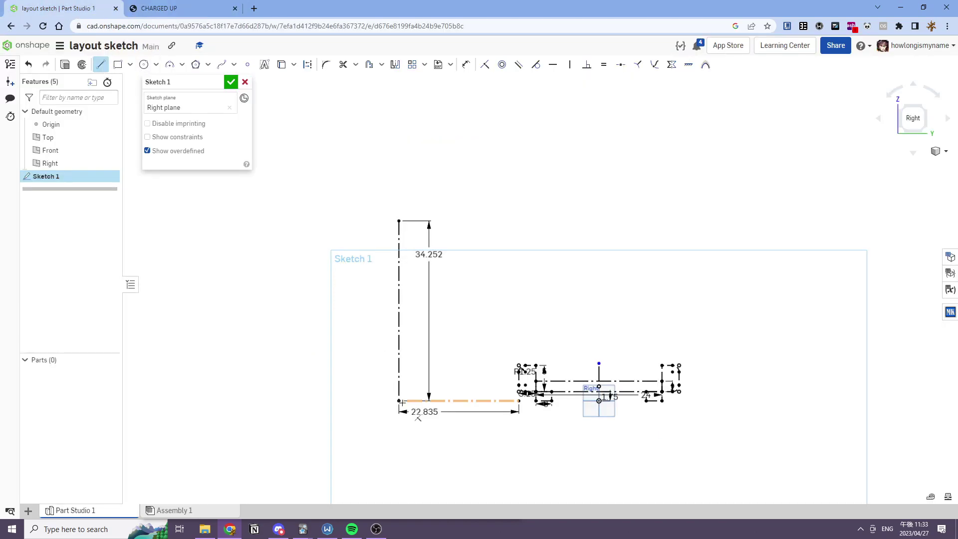
pyautogui.click(306, 401)
pyautogui.click(307, 194)
pyautogui.press('Escape')
# Step: Dimension the second vertical line's length at 101 cm
pyautogui.press('d')
pyautogui.click(305, 260)
pyautogui.click(281, 258)
pyautogui.write('10c')
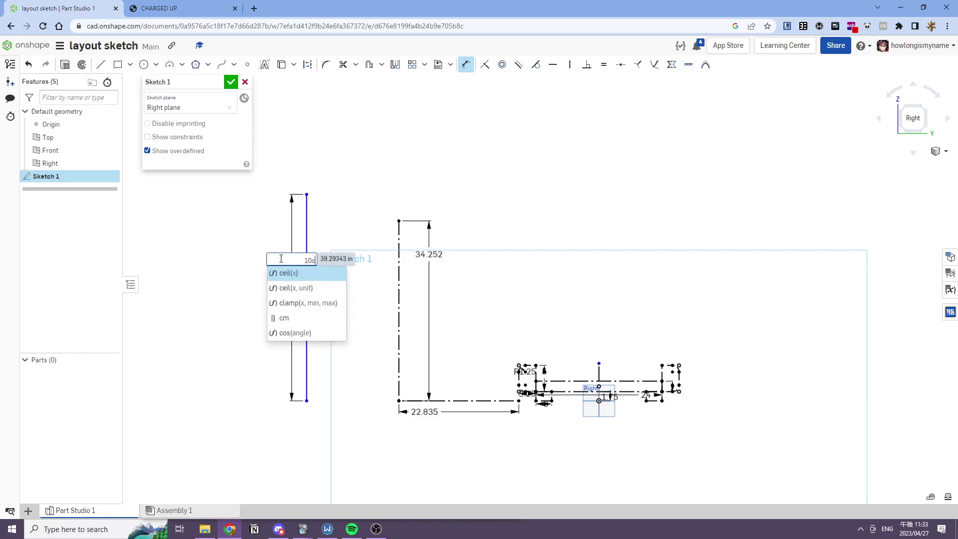
pyautogui.press('Escape')
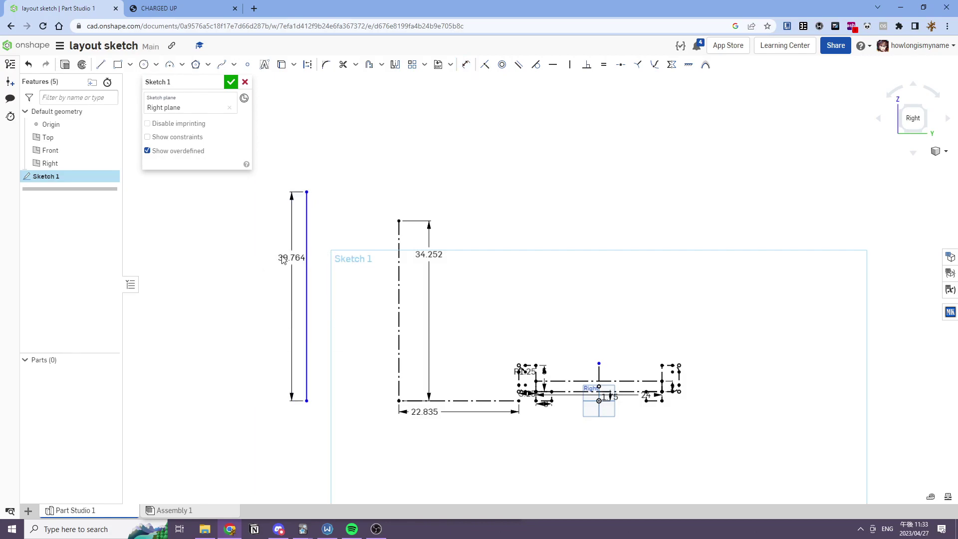
# Step: Recheck the taller pole's height in the manual and set the second vertical line's length to 117 cm
pyautogui.click(156, 4)
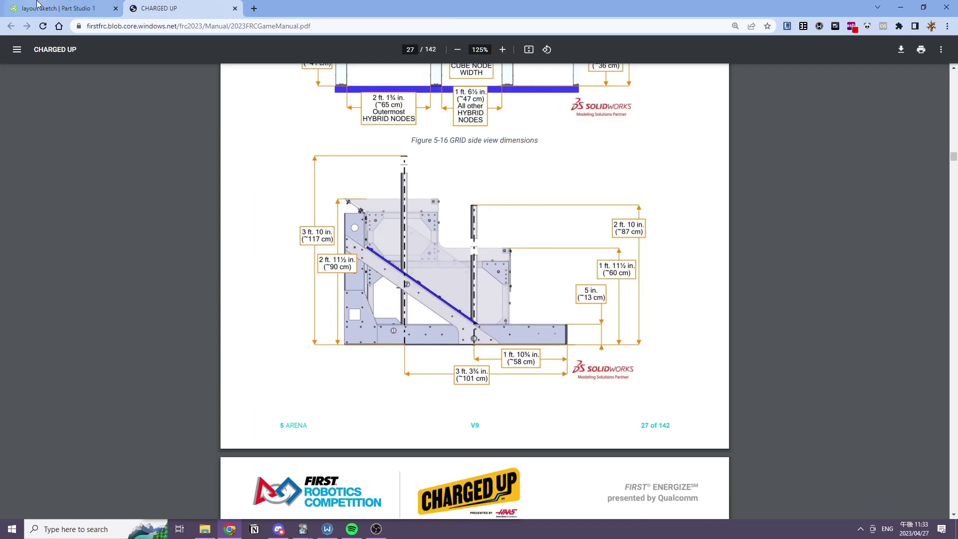
pyautogui.click(98, 4)
pyautogui.doubleClick(288, 257)
pyautogui.write('119 cm')
pyautogui.press('Return')
# Step: Set the taller line's horizontal distance from the bumper-side end of the base line to 101 cm and make it construction geometry
pyautogui.click(156, 7)
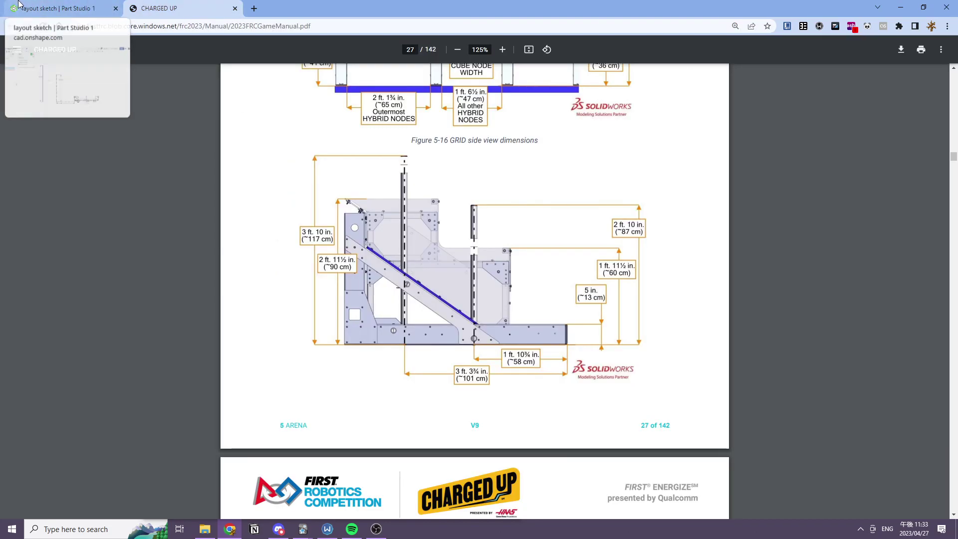
pyautogui.click(81, 6)
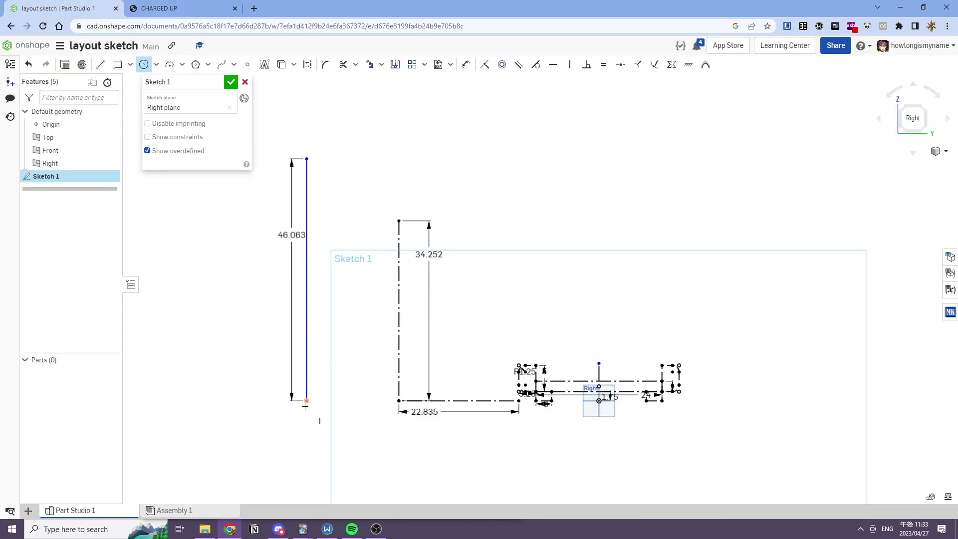
pyautogui.click(519, 401)
pyautogui.click(501, 431)
pyautogui.write('101cm')
pyautogui.press('Return')
pyautogui.press('Escape')
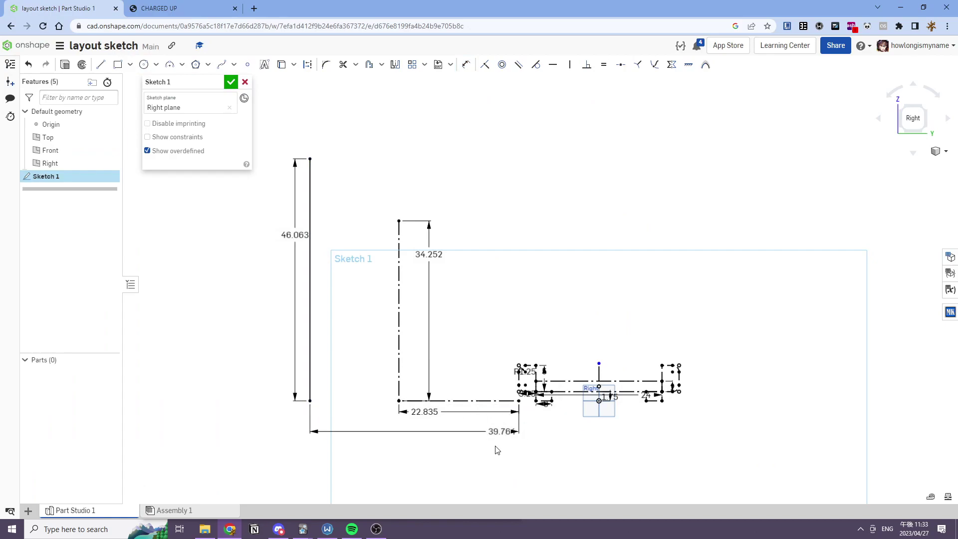
pyautogui.scroll(3, 428, 399)
pyautogui.scroll(-4, 429, 284)
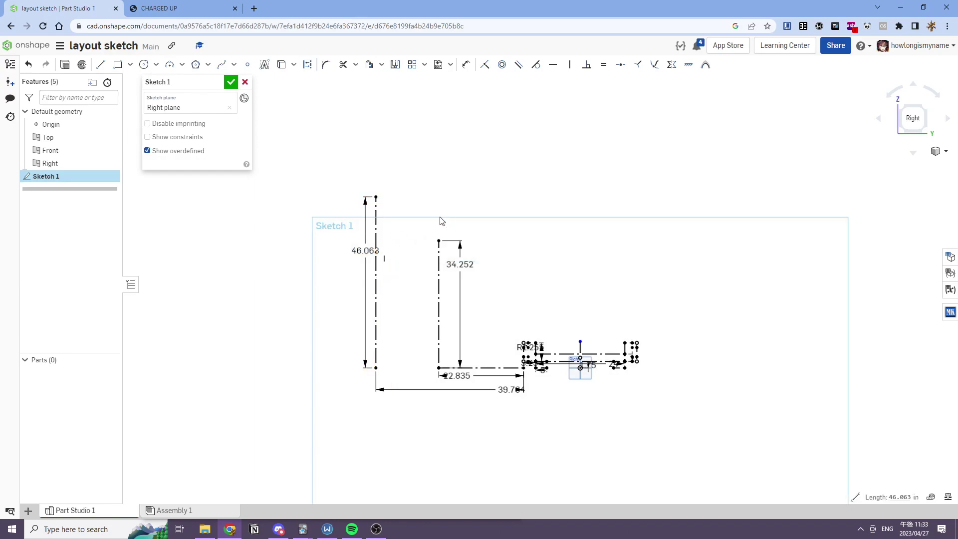
# Step: Consult the manual's grid views and sketch a vertical construction line about 16 in tall, up from the base line between the shorter pole and the bumper
pyautogui.click(174, 9)
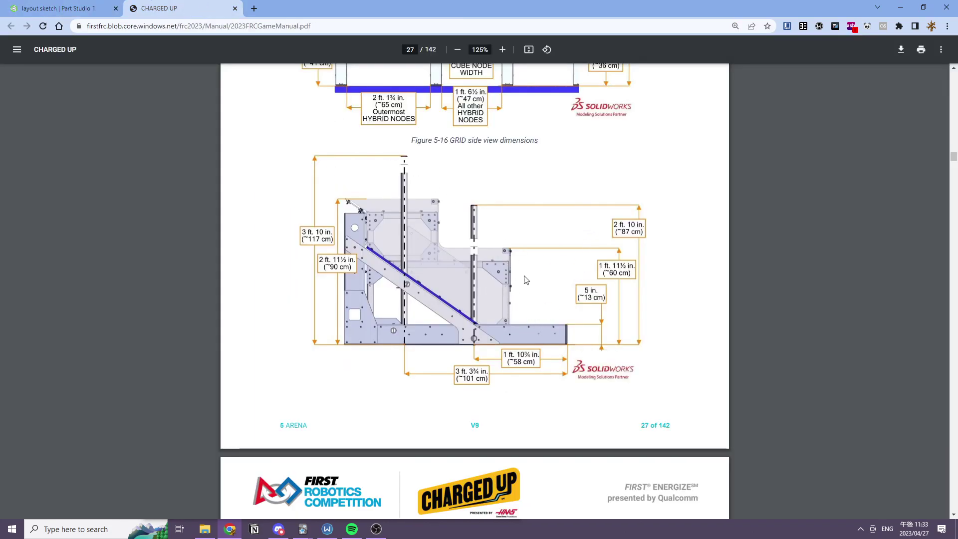
pyautogui.scroll(3, 512, 290)
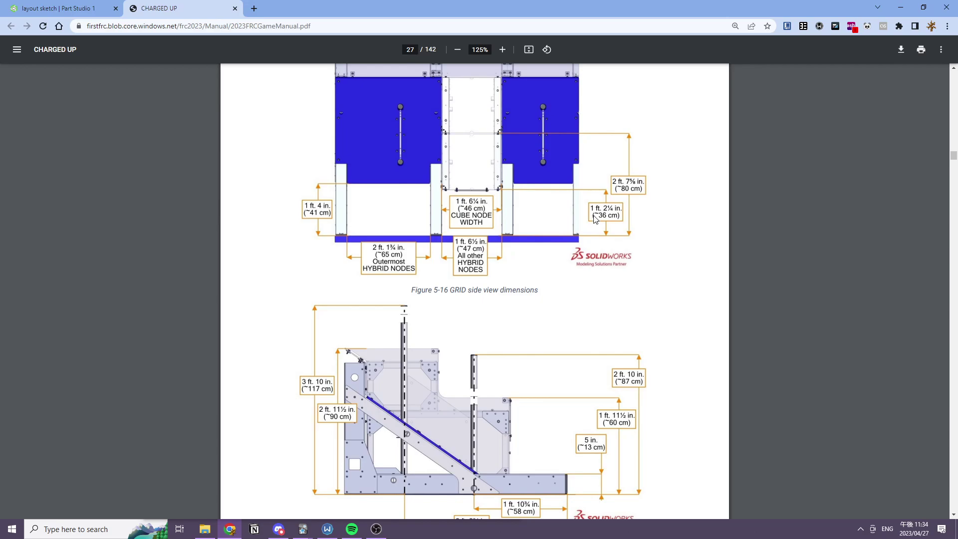
pyautogui.click(75, 4)
pyautogui.moveTo(456, 259); pyautogui.dragTo(391, 182, button='middle')
pyautogui.click(102, 65)
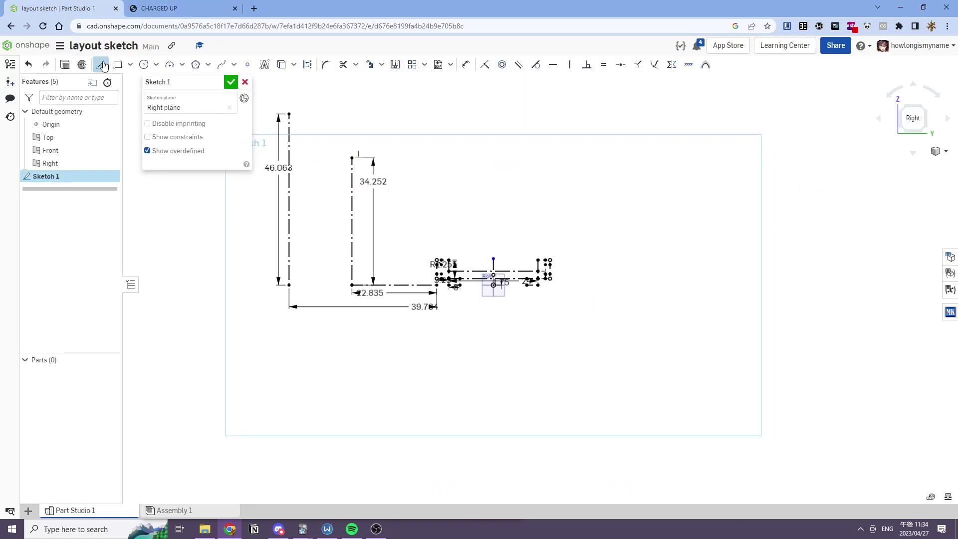
pyautogui.scroll(1, 404, 280)
pyautogui.scroll(1, 383, 286)
pyautogui.moveTo(383, 285); pyautogui.dragTo(383, 202)
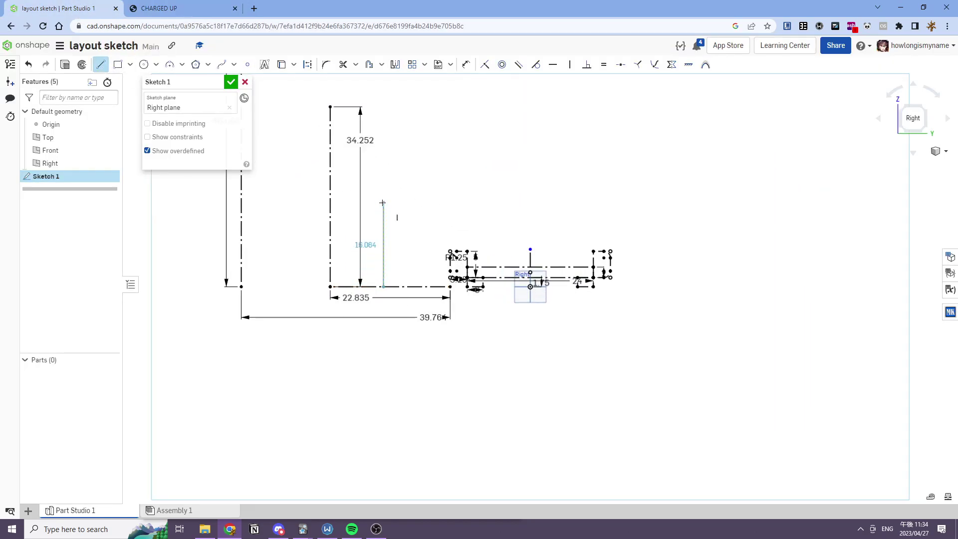
# Step: Try a 36 cm length dimension on the new vertical line, recheck the manual and delete the dimension
pyautogui.press('d')
pyautogui.click(381, 223)
pyautogui.click(401, 223)
pyautogui.write('36cm')
pyautogui.press('Return')
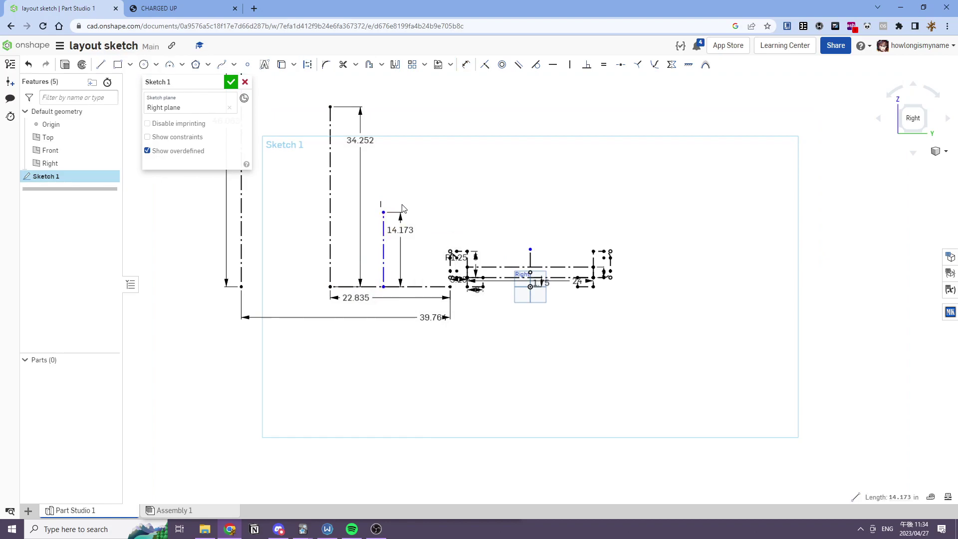
pyautogui.click(172, 5)
pyautogui.click(84, 4)
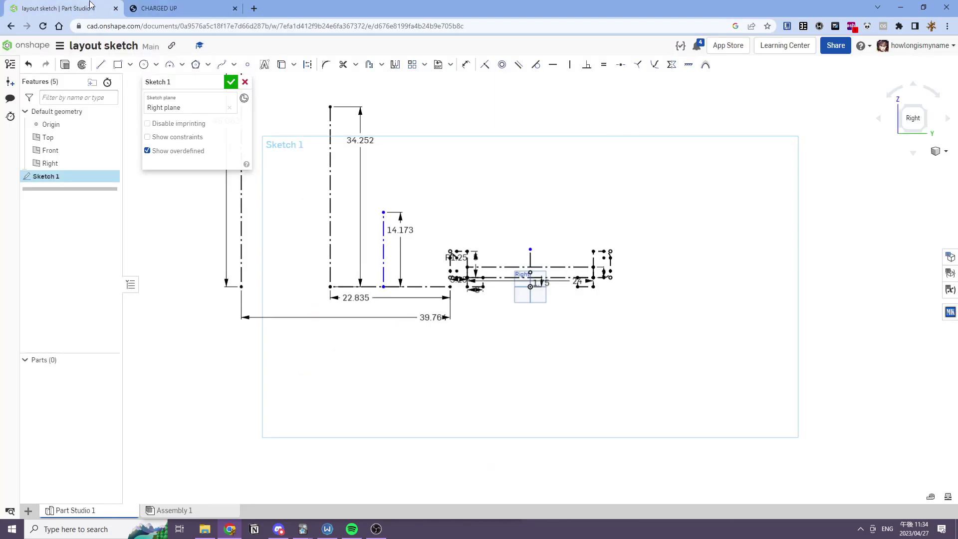
pyautogui.click(391, 229)
pyautogui.press('Delete')
# Step: Set the new vertical line's horizontal distance from the bumper-side end of the base line to 36 cm
pyautogui.press('d')
pyautogui.click(450, 287)
pyautogui.click(422, 309)
pyautogui.write('36cm')
pyautogui.press('Return')
pyautogui.press('Escape')
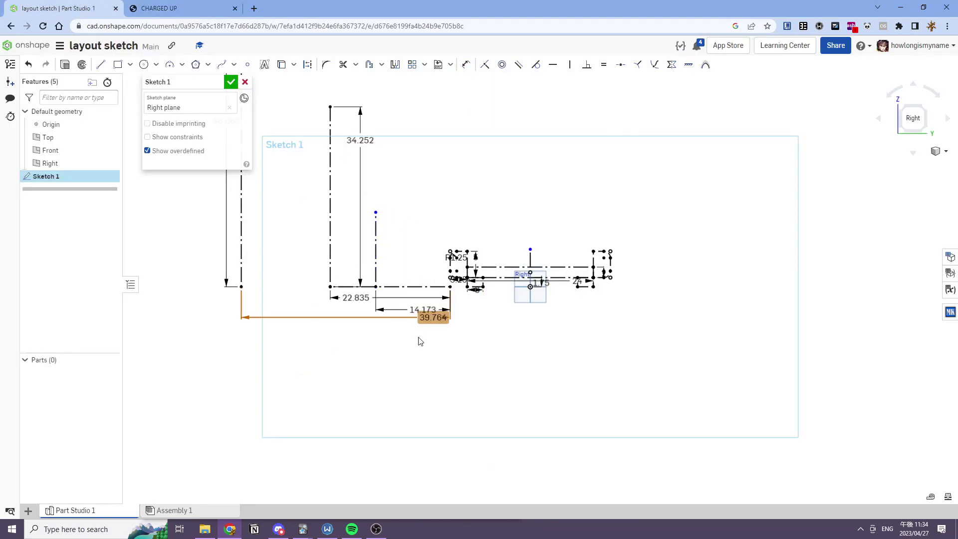
# Step: Consult the manual's grid side view for the front shelf height and set the new vertical line's length to 60 cm
pyautogui.click(159, 8)
pyautogui.rightClick(619, 231)
pyautogui.click(589, 305)
pyautogui.keyDown('ctrl'); pyautogui.scroll(-1, 608, 298); pyautogui.keyUp('ctrl')
pyautogui.keyDown('ctrl'); pyautogui.scroll(1, 592, 313); pyautogui.keyUp('ctrl')
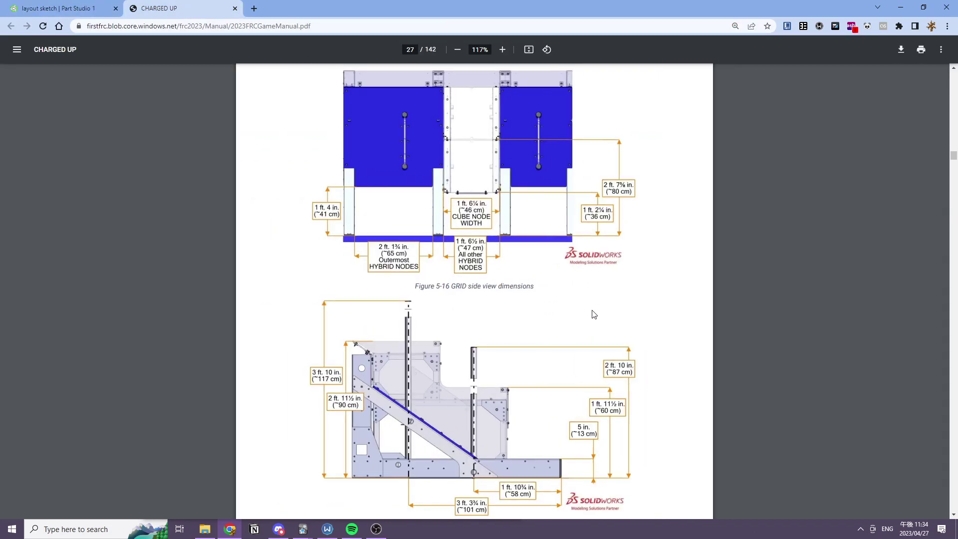
pyautogui.scroll(-1, 507, 295)
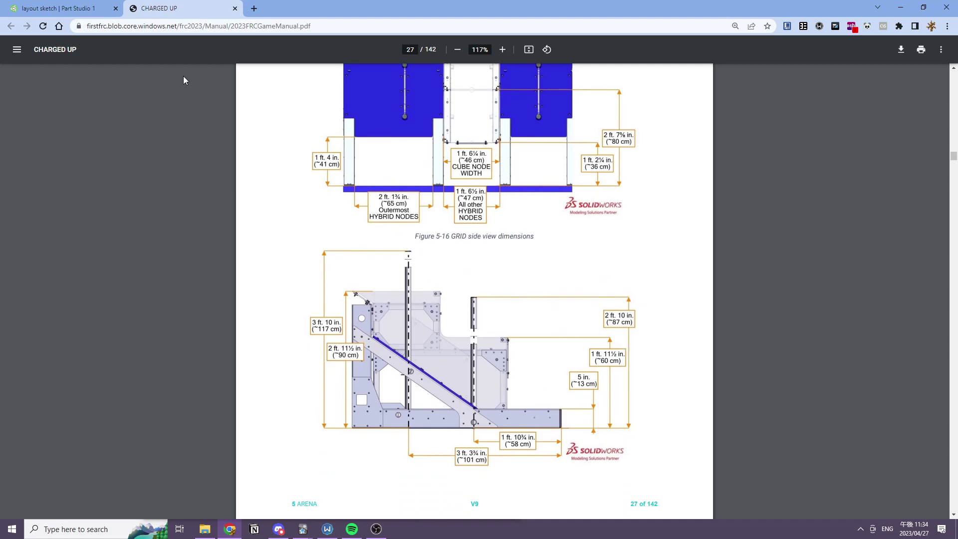
pyautogui.click(75, 8)
pyautogui.press('d')
pyautogui.click(384, 281)
pyautogui.click(416, 286)
pyautogui.write('6')
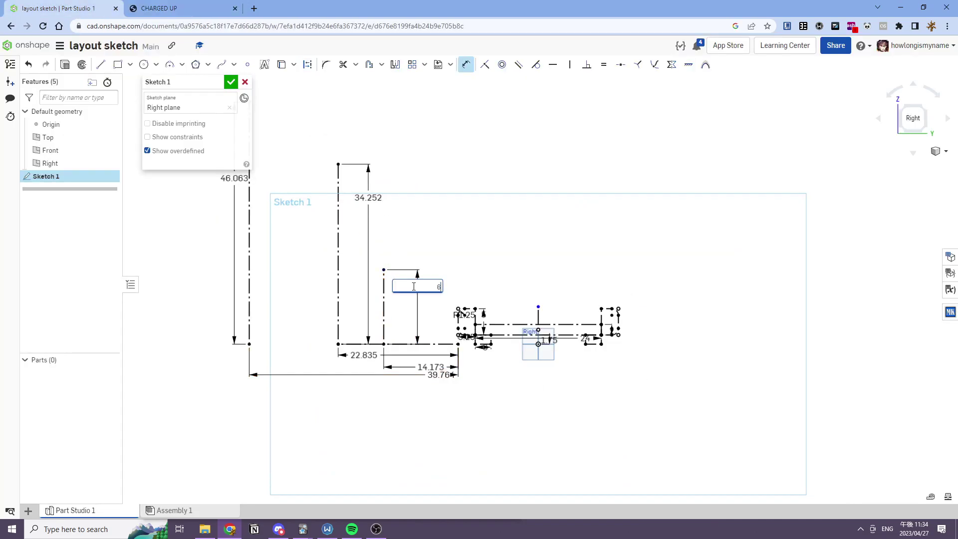
pyautogui.write('0cm')
pyautogui.press('Return')
pyautogui.press('Escape')
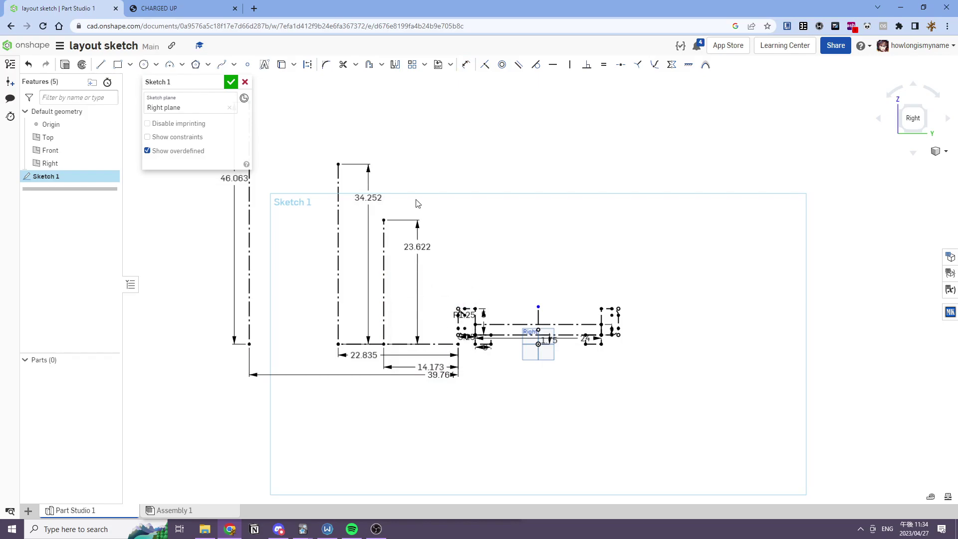
# Step: Sketch a horizontal line about 17 in long from the top of the 60 cm line toward the tallest pole, checking the manual's grid depths
pyautogui.click(220, 8)
pyautogui.click(59, 5)
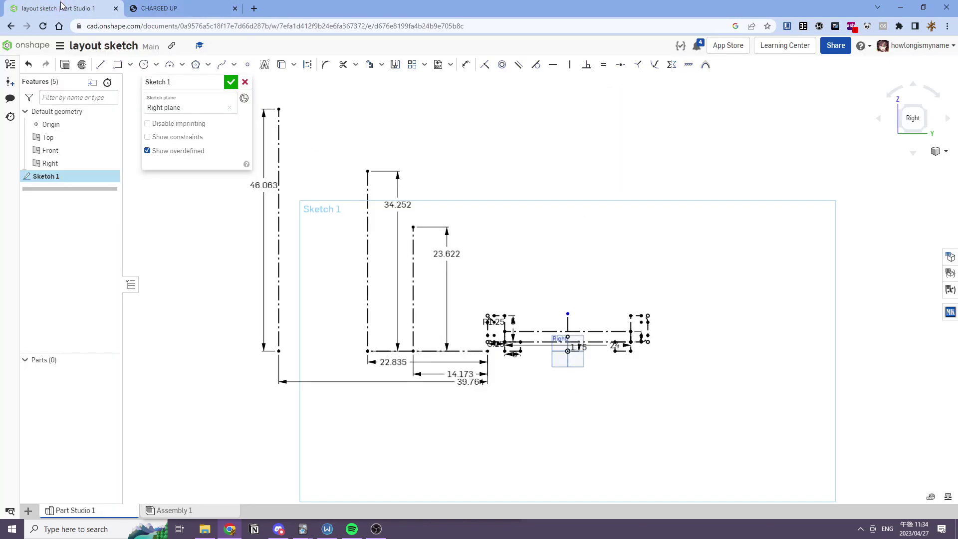
pyautogui.click(413, 227)
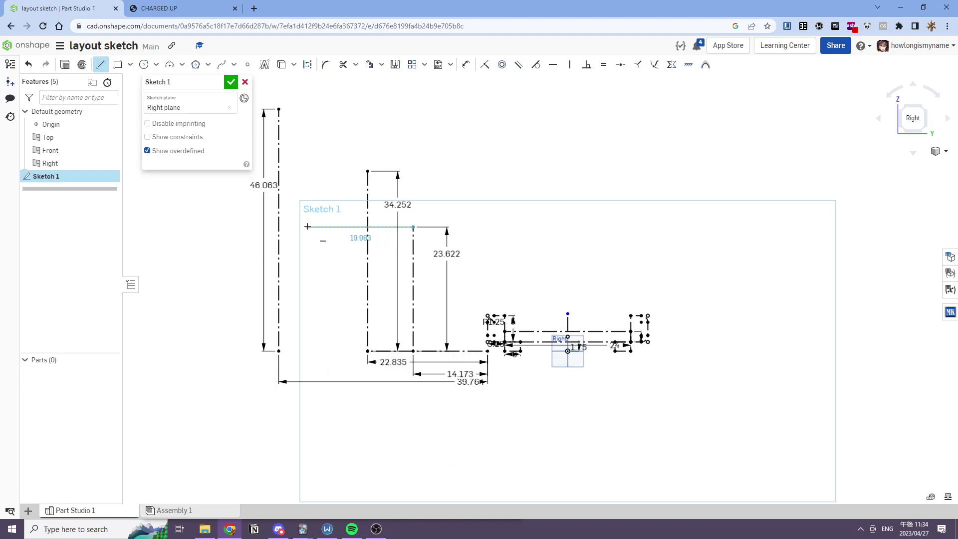
pyautogui.click(210, 5)
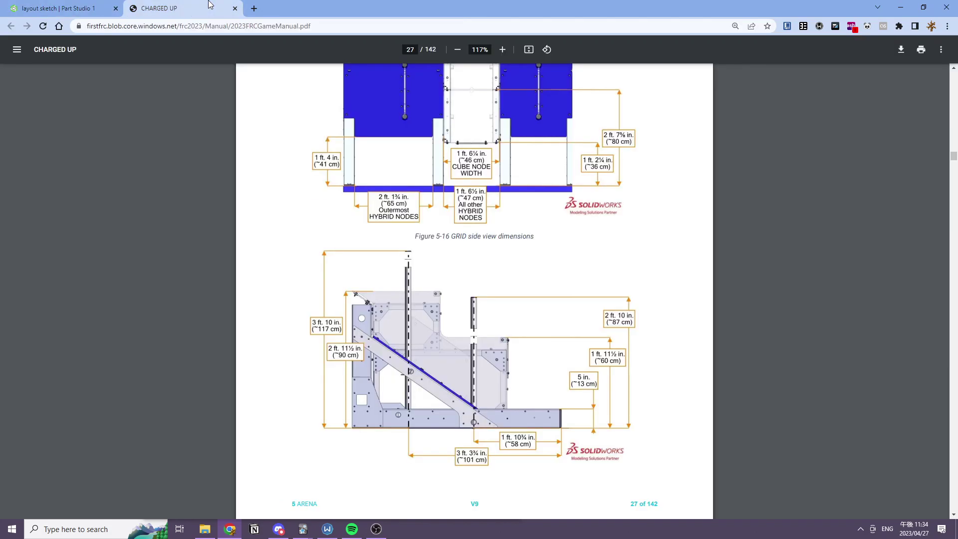
pyautogui.scroll(3, 403, 163)
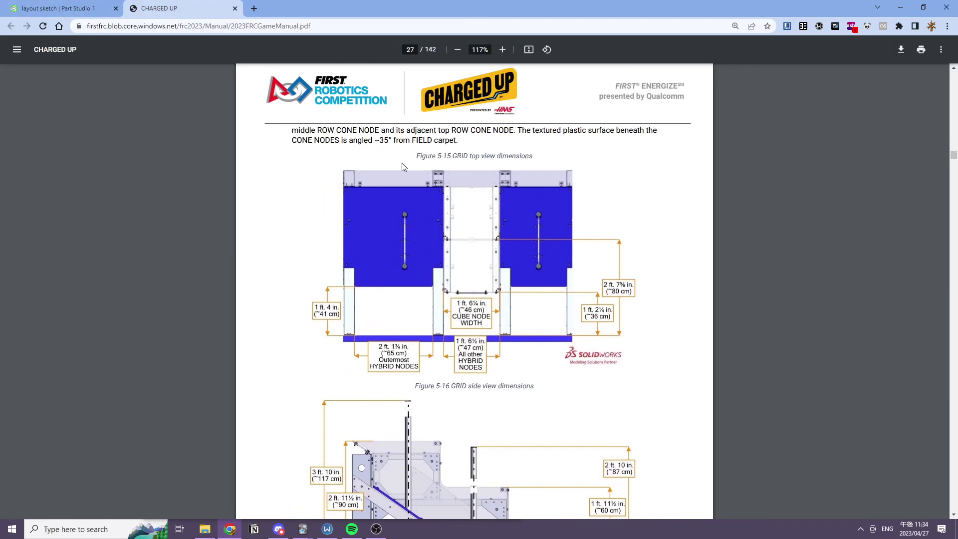
pyautogui.click(70, 7)
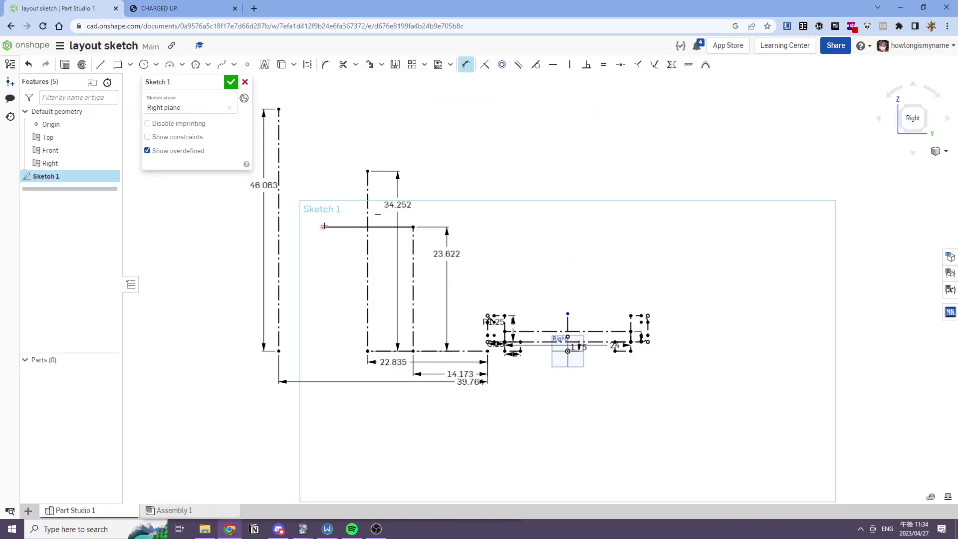
# Step: Set the horizontal line's far end 80 cm horizontally from the bumper-side end of the base line
pyautogui.click(487, 351)
pyautogui.click(471, 423)
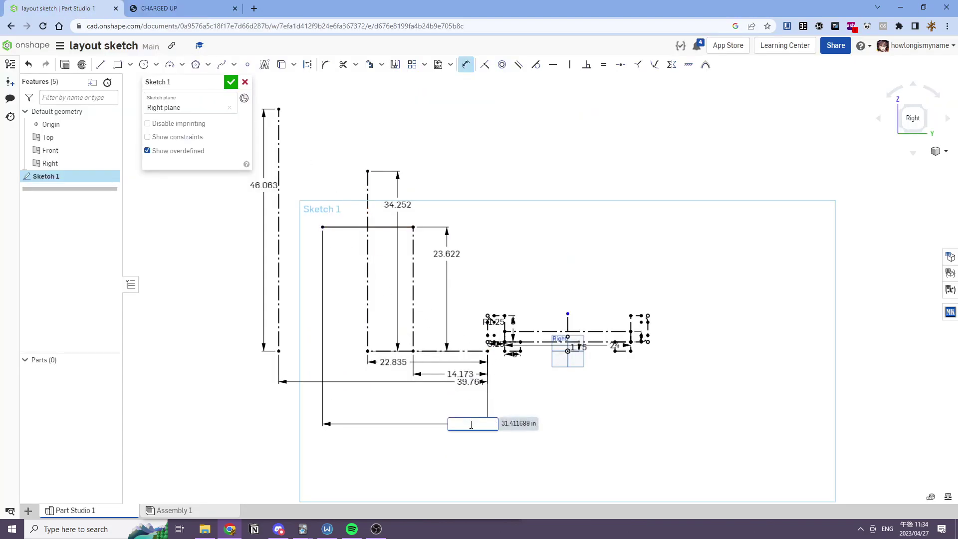
pyautogui.press('Escape')
pyautogui.press('Escape')
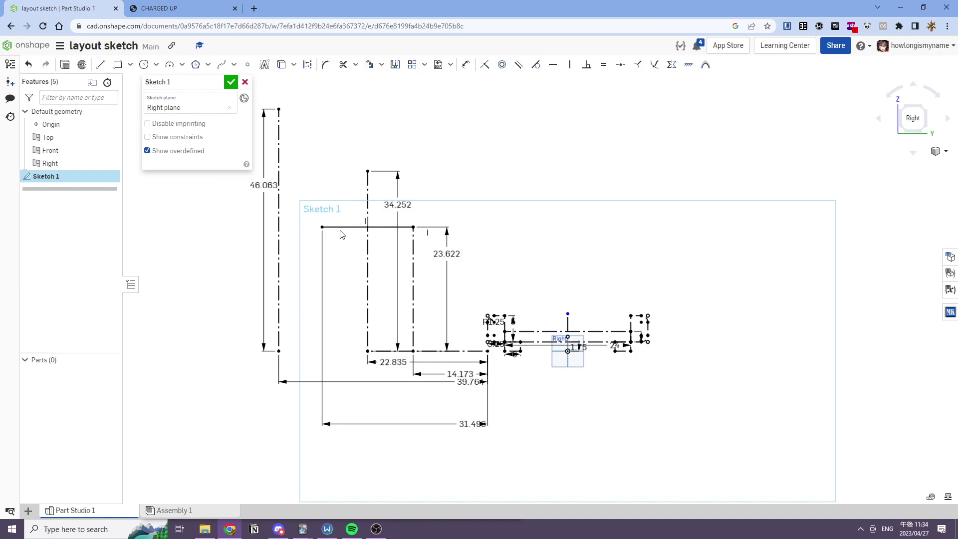
# Step: Make the shelf line construction, check the manual, and sketch a vertical line up from its far end with a horizontal line past the tallest pole
pyautogui.click(164, 7)
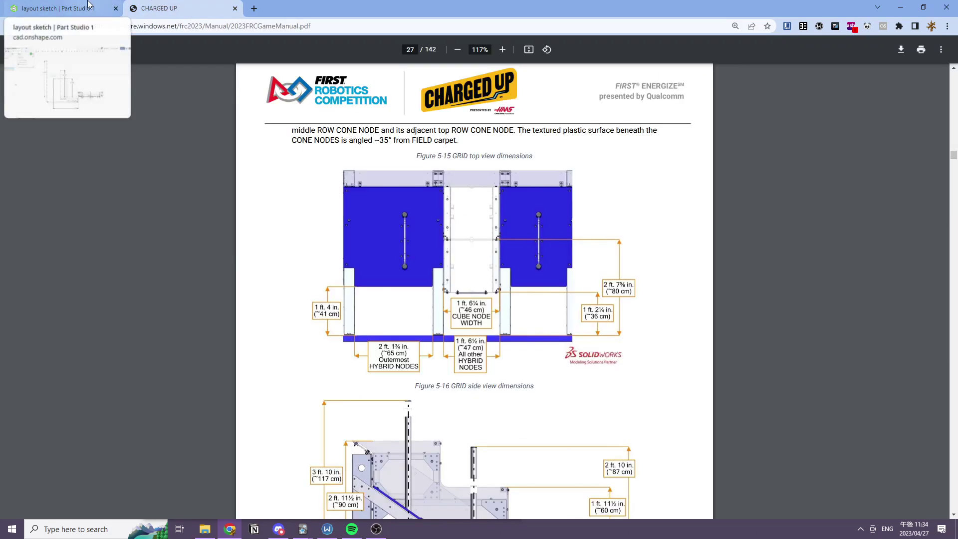
pyautogui.click(89, 5)
pyautogui.click(190, 6)
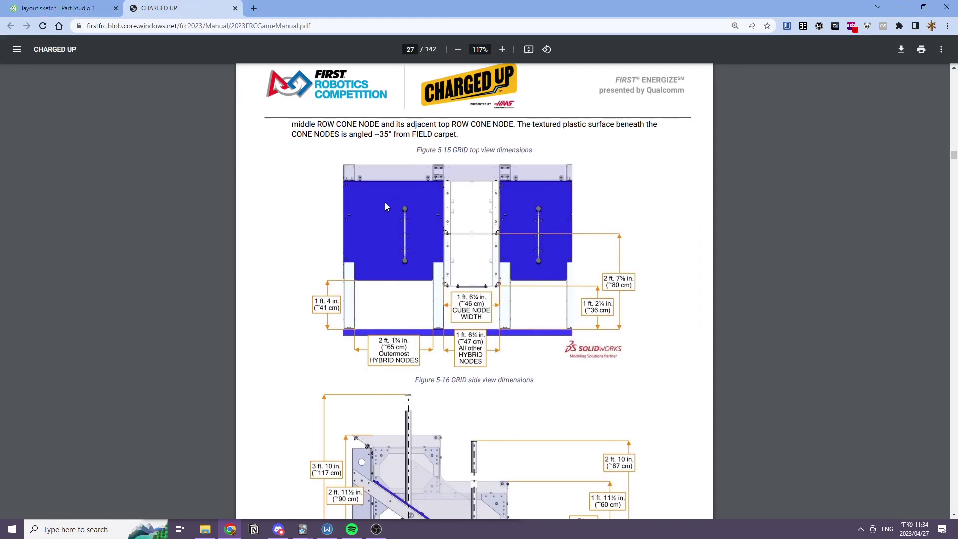
pyautogui.scroll(-2, 387, 203)
pyautogui.click(28, 6)
pyautogui.click(101, 65)
pyautogui.click(378, 246)
pyautogui.click(378, 170)
pyautogui.click(277, 169)
pyautogui.press('d')
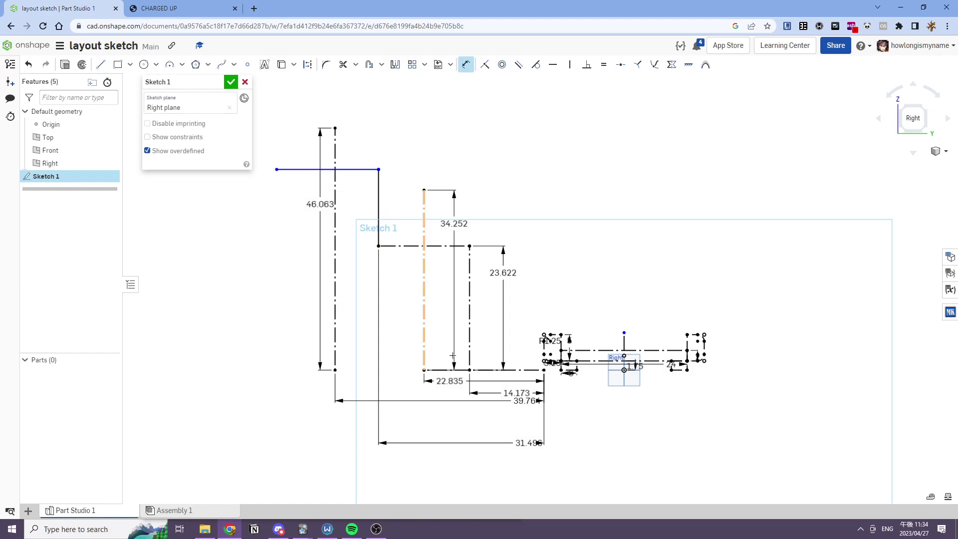
# Step: Dimension the upper horizontal line's height above the base line at 117 cm
pyautogui.click(544, 370)
pyautogui.click(189, 311)
pyautogui.write('117')
pyautogui.press('Return')
pyautogui.moveTo(266, 226); pyautogui.dragTo(339, 266, button='middle')
pyautogui.press('Return')
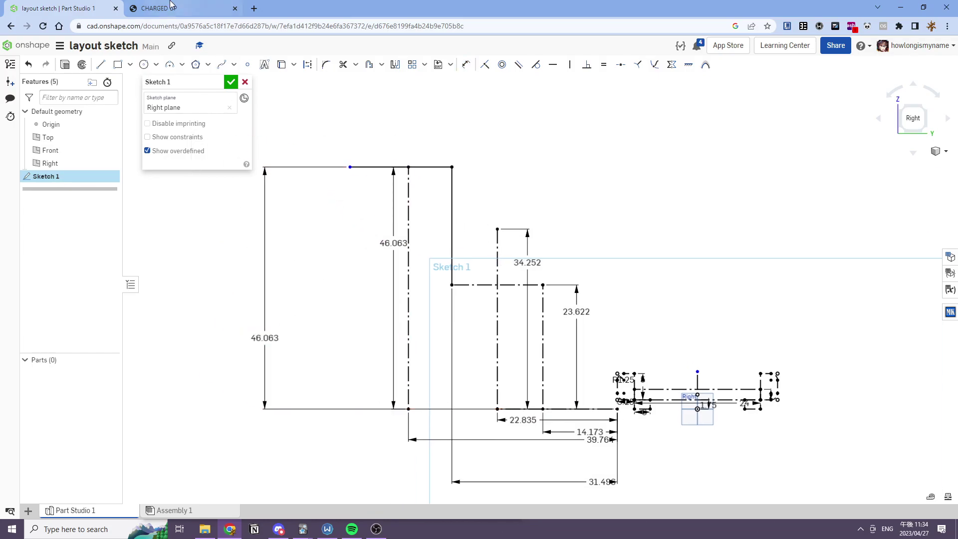
# Step: Recheck the rear shelf height in the manual and set the upper horizontal line's height above the base line to 90 cm
pyautogui.click(165, 8)
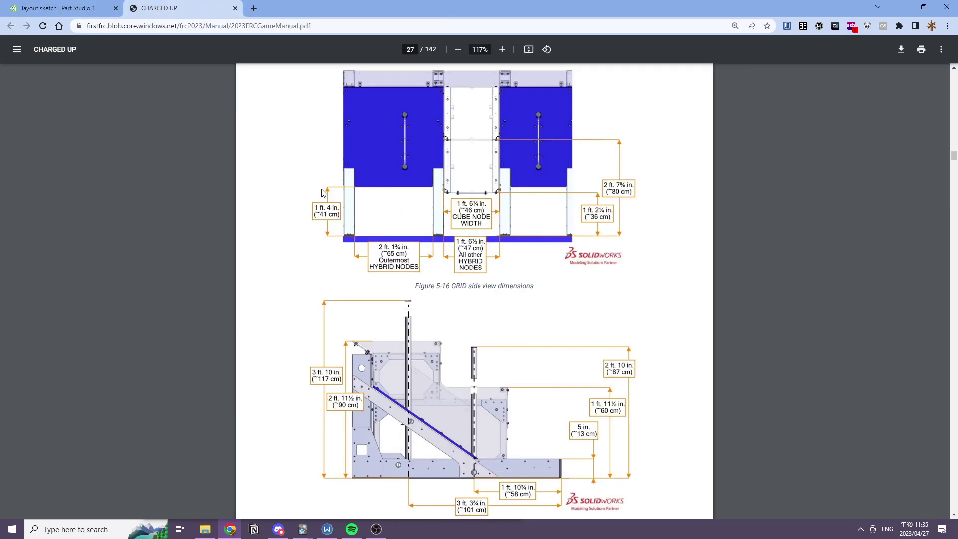
pyautogui.scroll(-1, 323, 194)
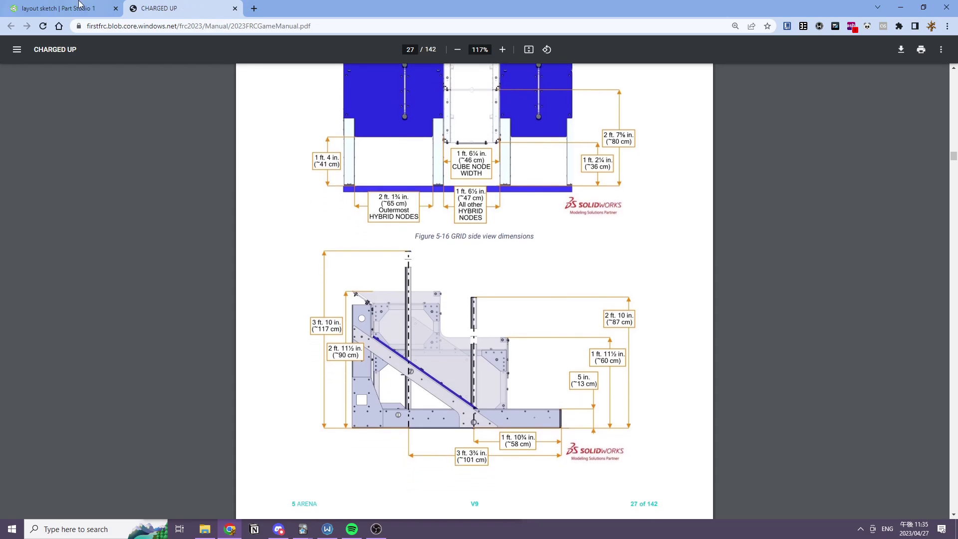
pyautogui.hotkey('ctrl', 'Tab')
pyautogui.doubleClick(269, 337)
pyautogui.write('8')
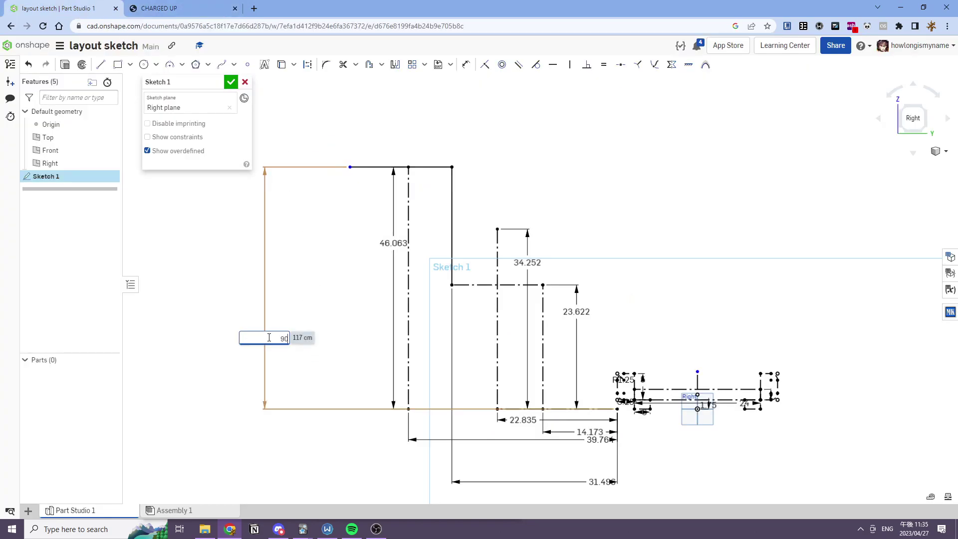
pyautogui.press('Return')
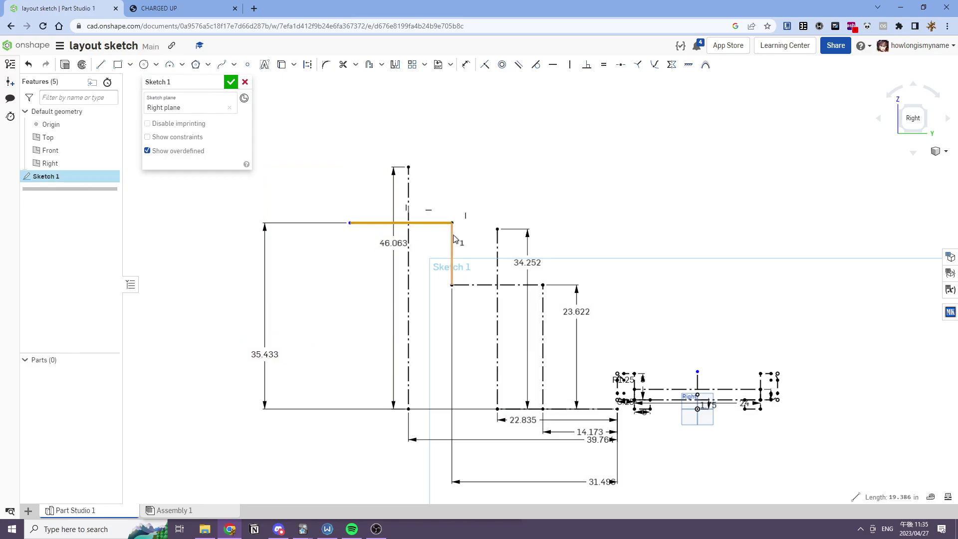
# Step: Make the upper horizontal line and the vertical line below it construction geometry, comparing the profile with the manual's side view
pyautogui.click(202, 5)
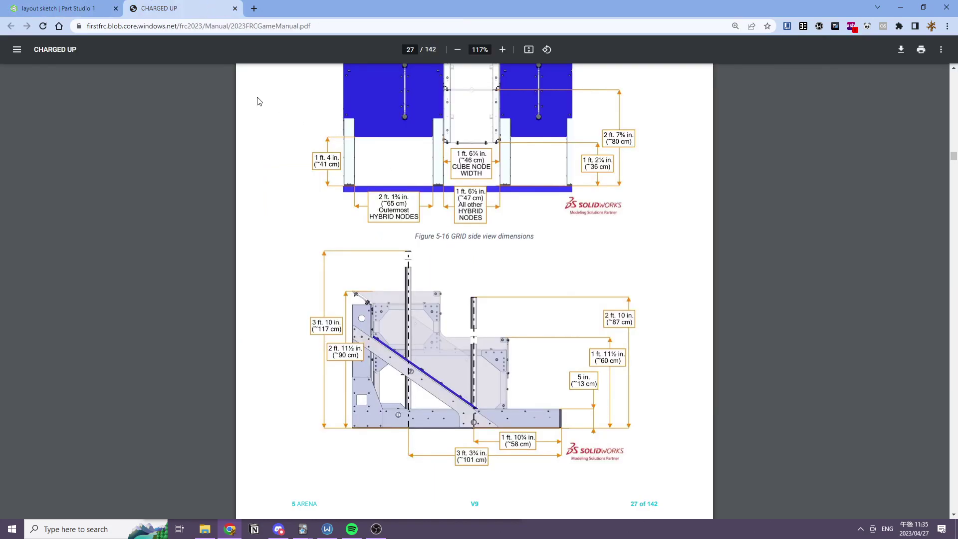
pyautogui.click(85, 6)
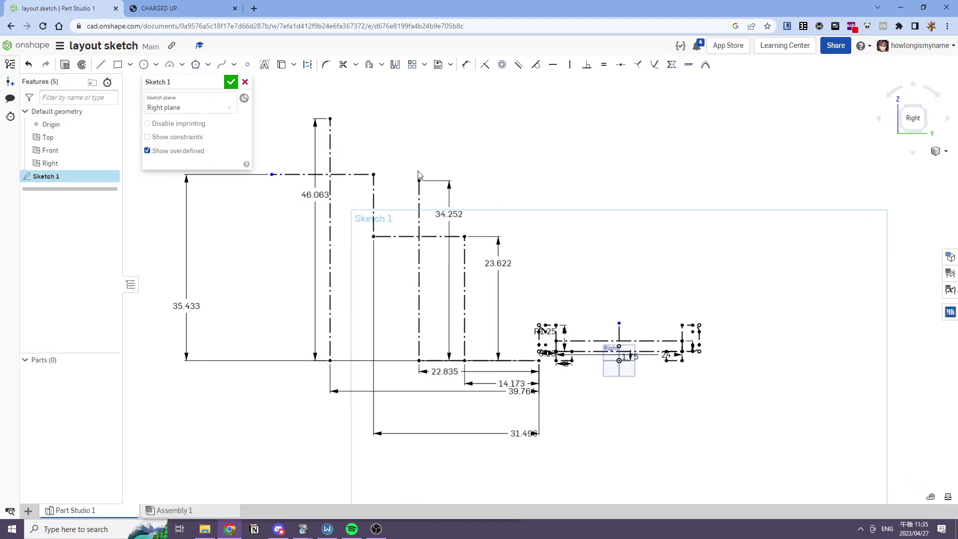
pyautogui.click(159, 8)
pyautogui.click(60, 8)
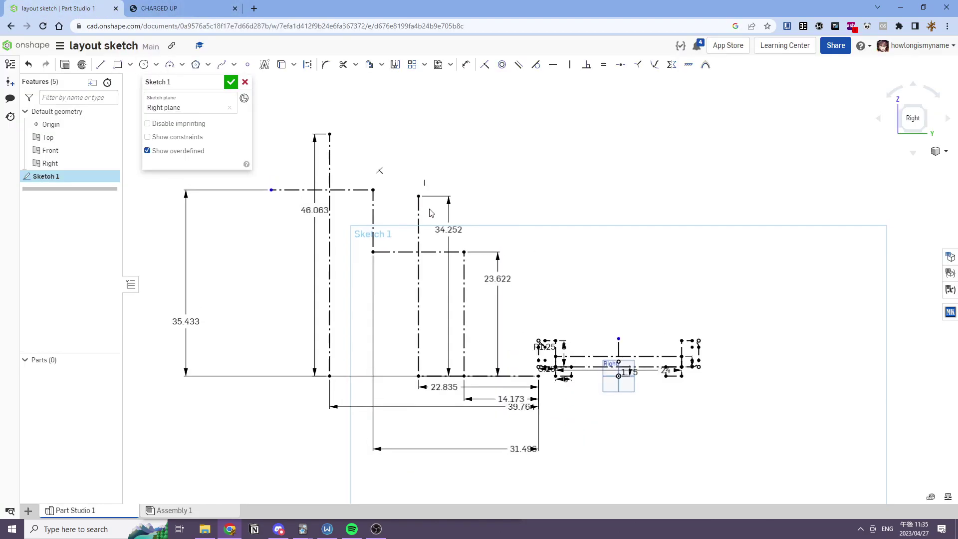
# Step: Search the game manual for "extension" to read the rule limiting how far robots may extend beyond the frame perimeter
pyautogui.click(162, 4)
pyautogui.scroll(-12, 446, 266)
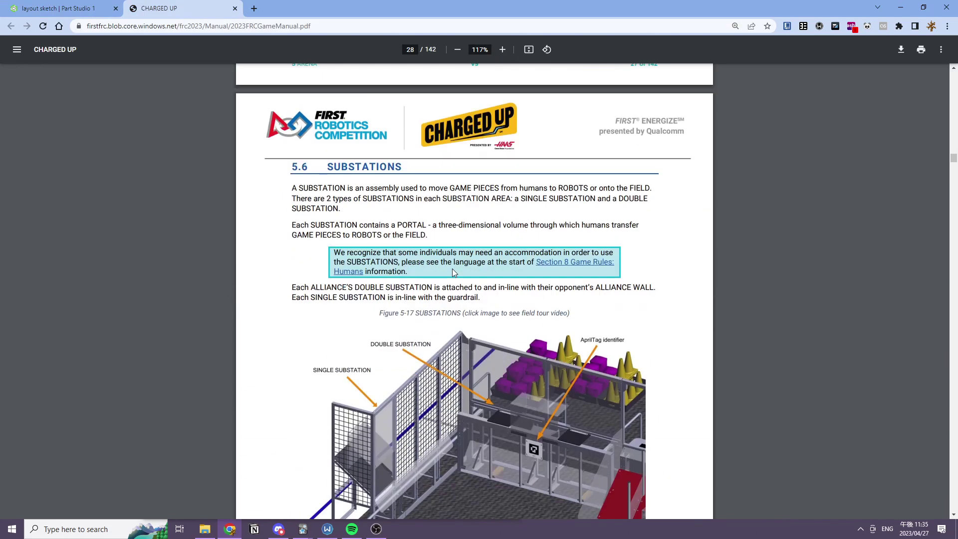
pyautogui.scroll(-2, 446, 266)
pyautogui.hotkey('ctrl', 'f')
pyautogui.write('extension')
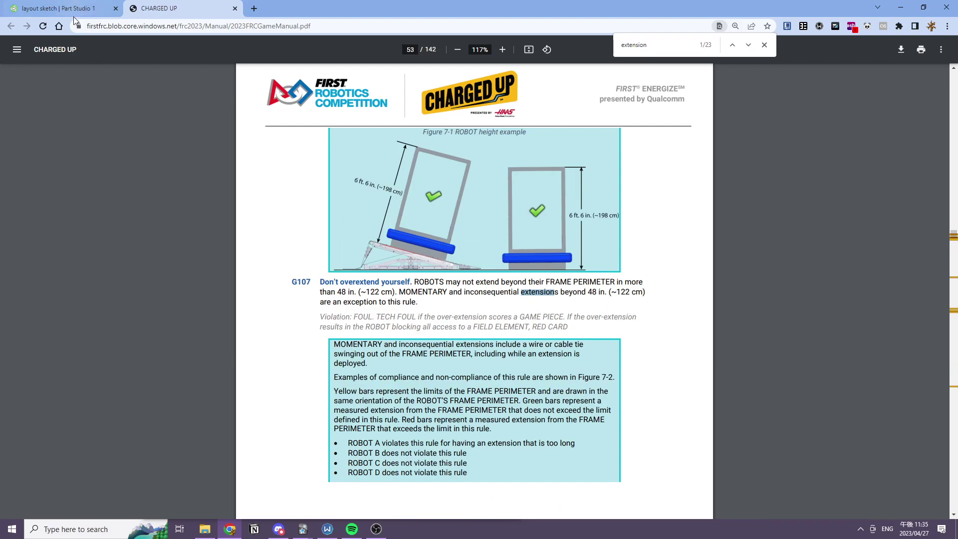
# Step: Return to the Onshape sketch and draw a vertical construction line rising from base line level behind the tallest grid pole
pyautogui.click(52, 5)
pyautogui.click(99, 65)
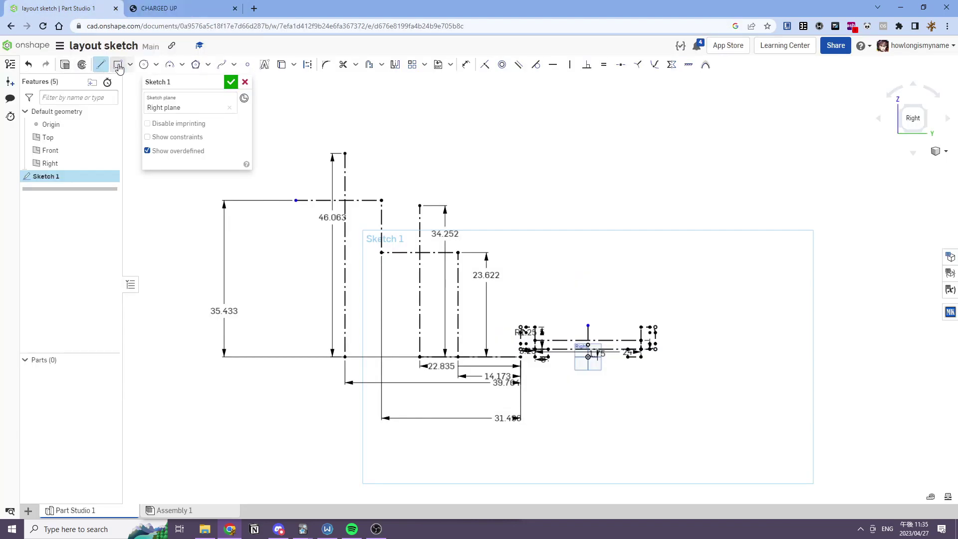
pyautogui.click(129, 65)
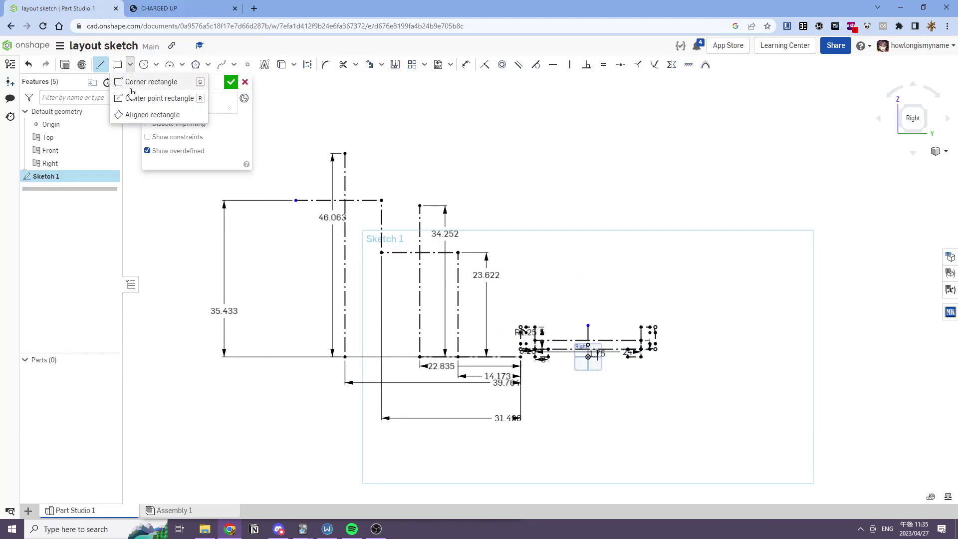
pyautogui.click(99, 66)
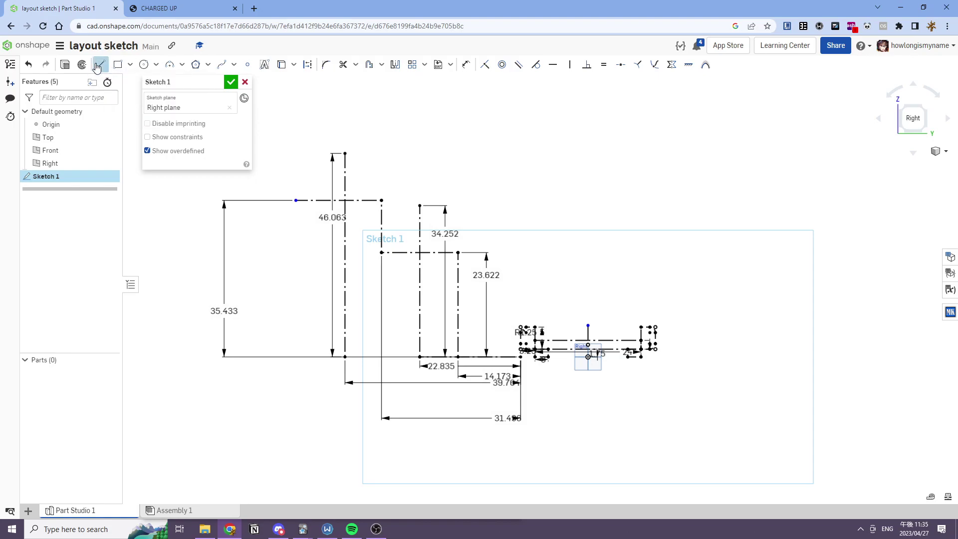
pyautogui.scroll(2, 585, 351)
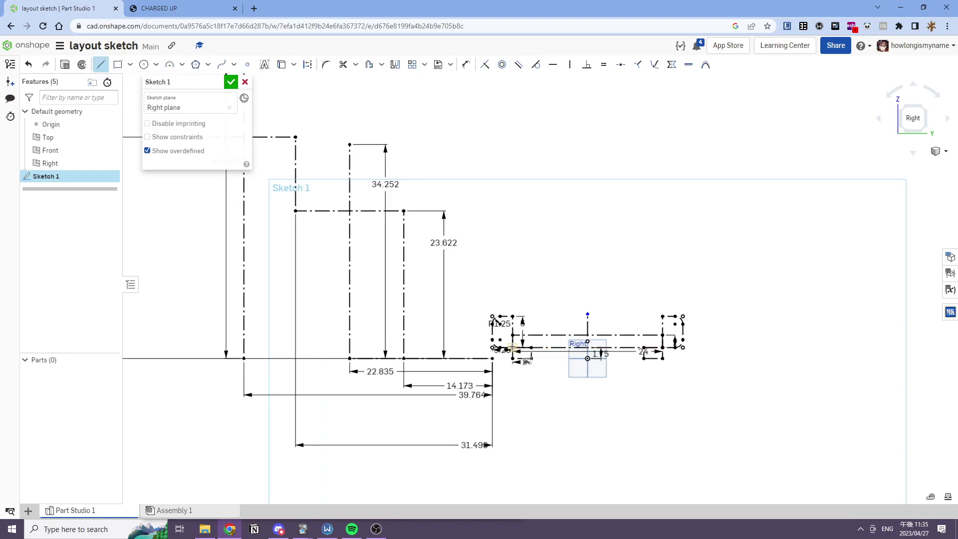
pyautogui.scroll(3, 581, 347)
pyautogui.scroll(-2, 515, 362)
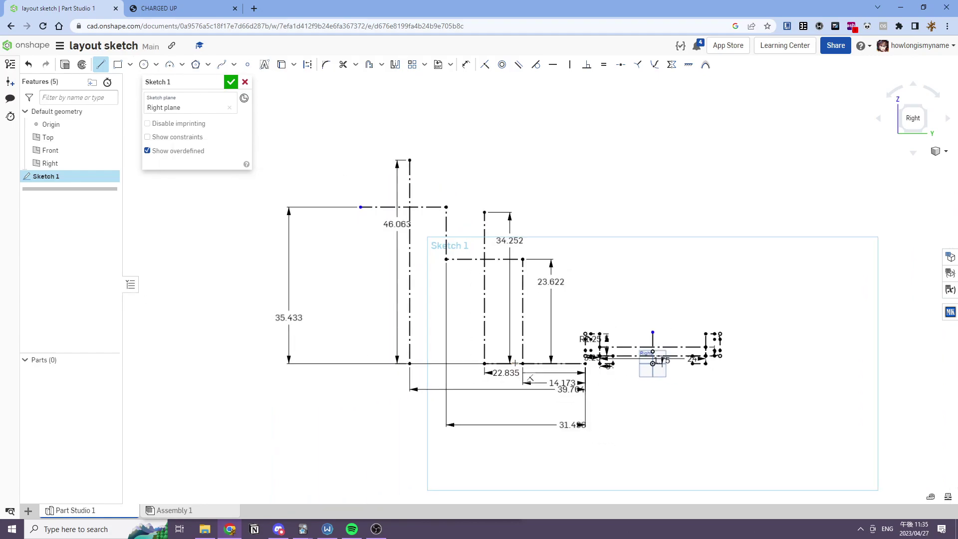
pyautogui.click(344, 363)
pyautogui.click(344, 121)
pyautogui.press('Escape')
pyautogui.click(343, 169)
pyautogui.press('q')
# Step: Dimension the new vertical construction line 48 in from the chassis frame's grid-facing edge
pyautogui.press('d')
pyautogui.click(343, 208)
pyautogui.scroll(2, 590, 362)
pyautogui.click(605, 358)
pyautogui.scroll(-3, 577, 398)
pyautogui.click(568, 427)
pyautogui.write('48')
pyautogui.press('Return')
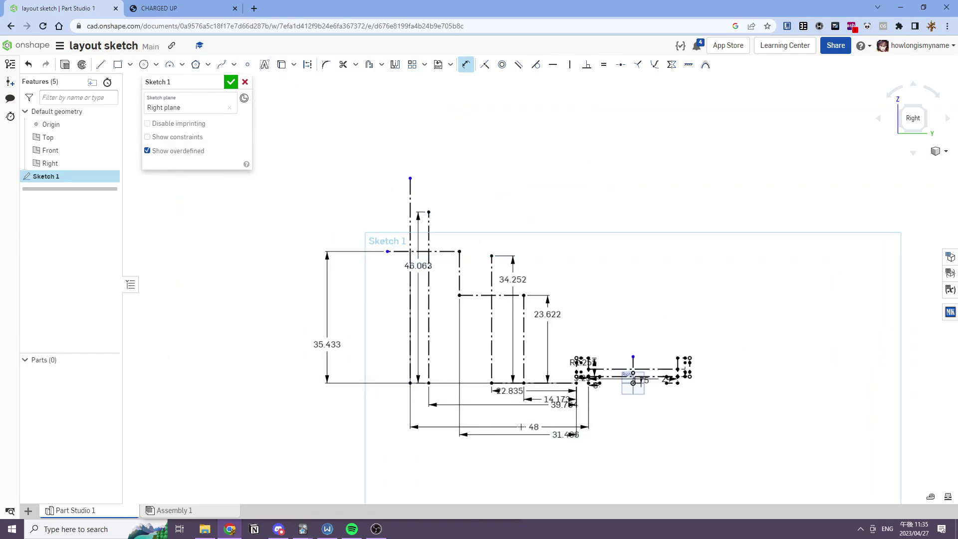
pyautogui.moveTo(419, 198); pyautogui.dragTo(394, 186, button='middle')
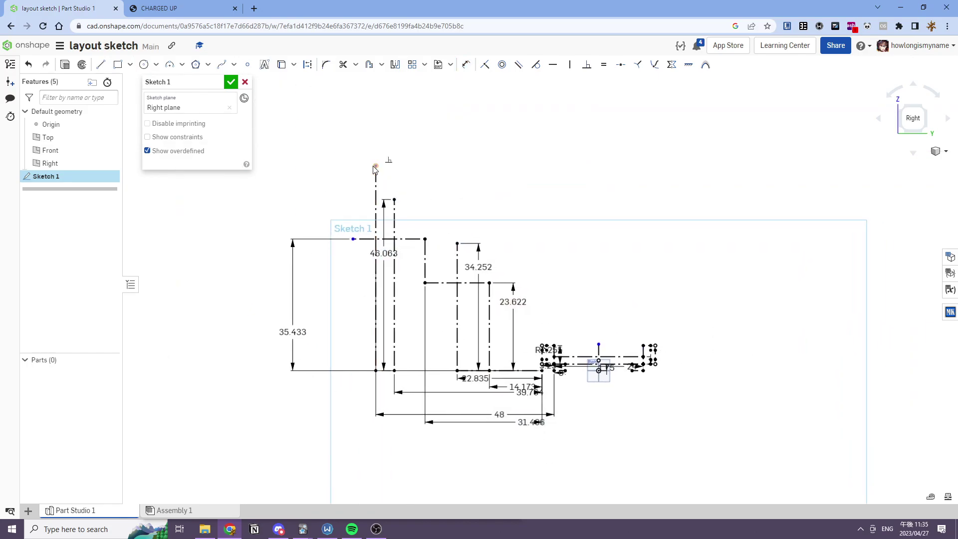
# Step: Examine the game manual's 48-inch extension examples in Figure 7-2 and the robot height limit in rule G106
pyautogui.hotkey('ctrl', 'Tab')
pyautogui.scroll(-15, 376, 246)
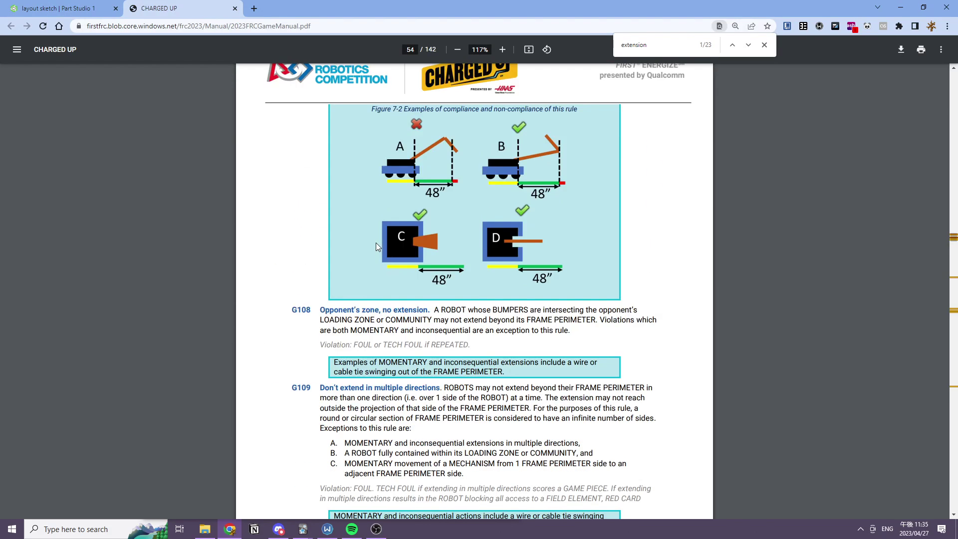
pyautogui.scroll(15, 376, 243)
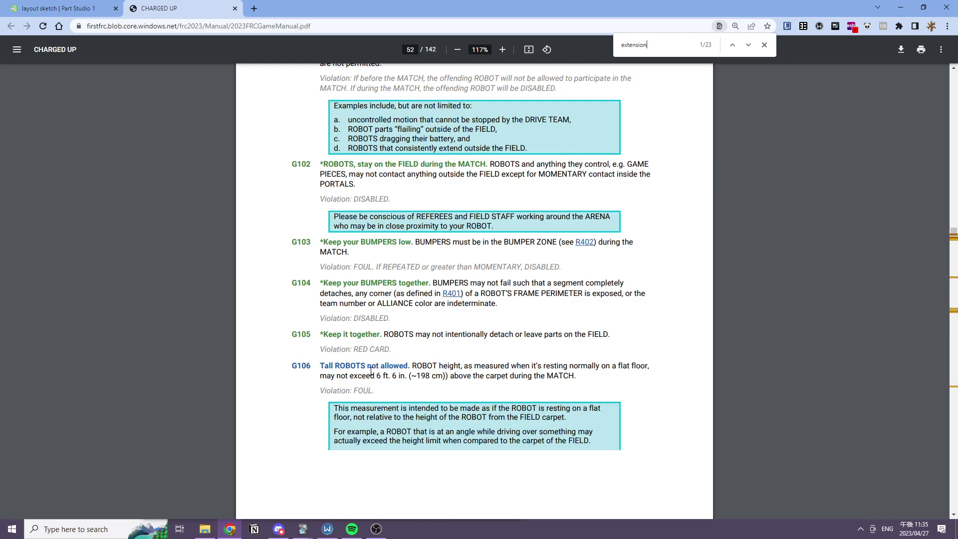
pyautogui.scroll(3, 367, 371)
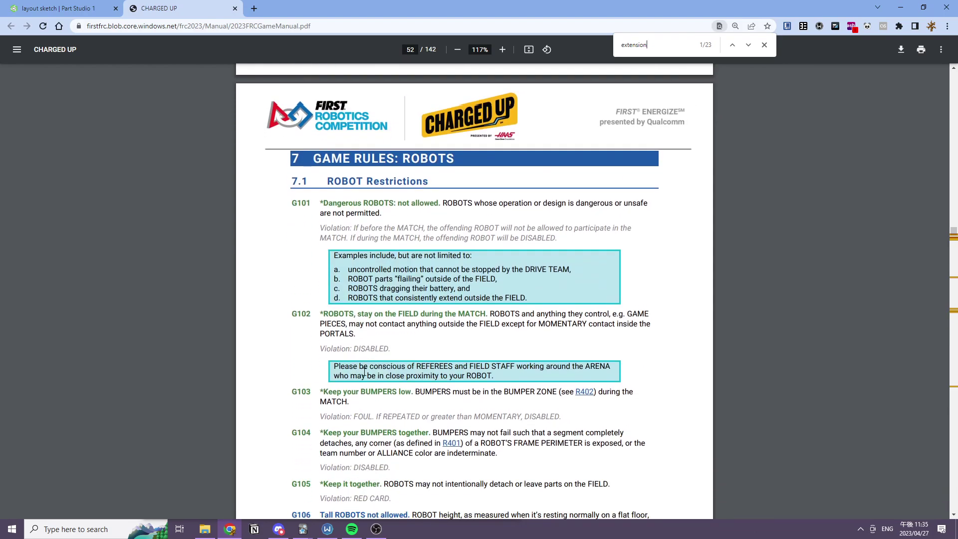
pyautogui.scroll(-5, 365, 372)
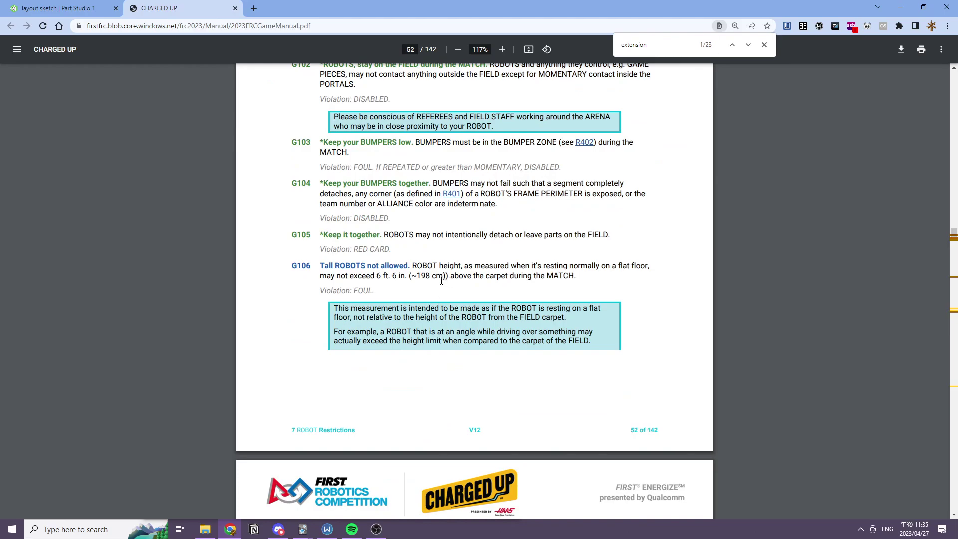
pyautogui.scroll(16, 441, 281)
pyautogui.scroll(10, 438, 282)
pyautogui.scroll(-20, 437, 283)
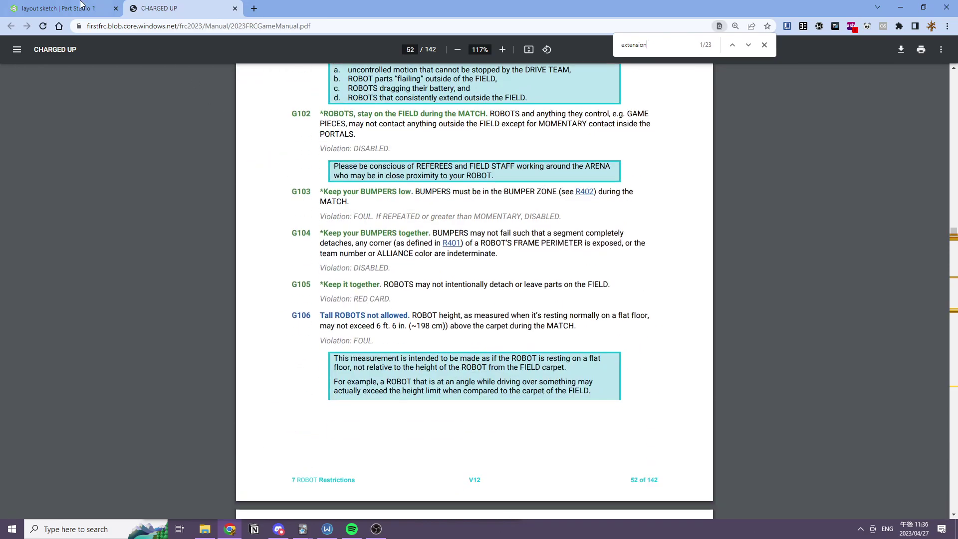
# Step: Return to the Onshape sketch and dimension the vertical extension-limit line's height at 72 in
pyautogui.click(96, 6)
pyautogui.press('d')
pyautogui.click(376, 197)
pyautogui.click(351, 198)
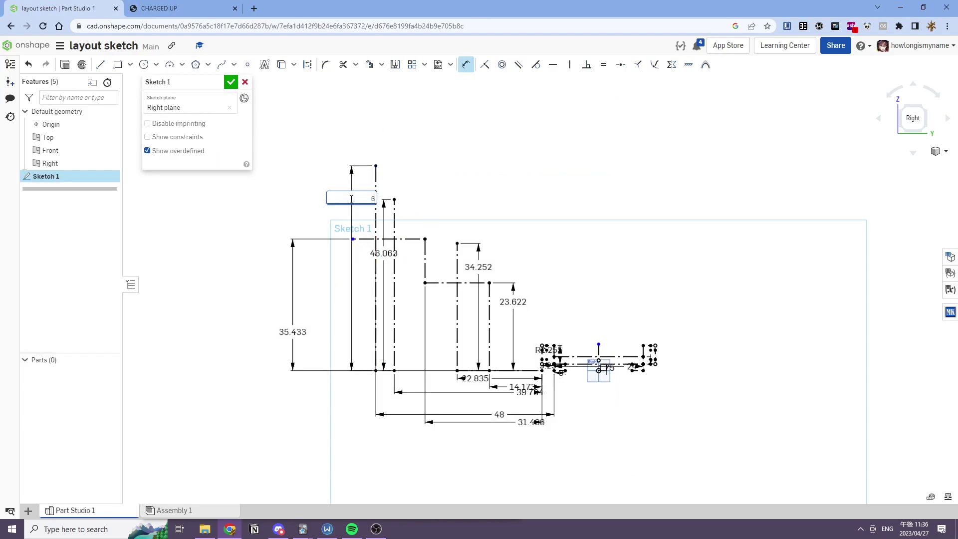
pyautogui.press('Return')
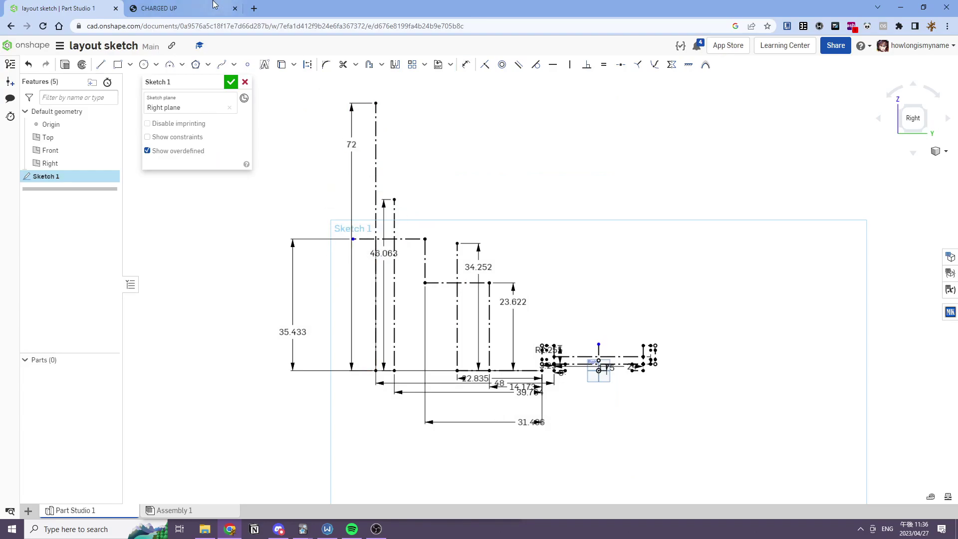
# Step: Recheck rule G106 in the manual and set the extension-limit line's height to 6ft + 6in
pyautogui.hotkey('ctrl', 'Tab')
pyautogui.tripleClick(426, 319)
pyautogui.click(58, 8)
pyautogui.doubleClick(353, 146)
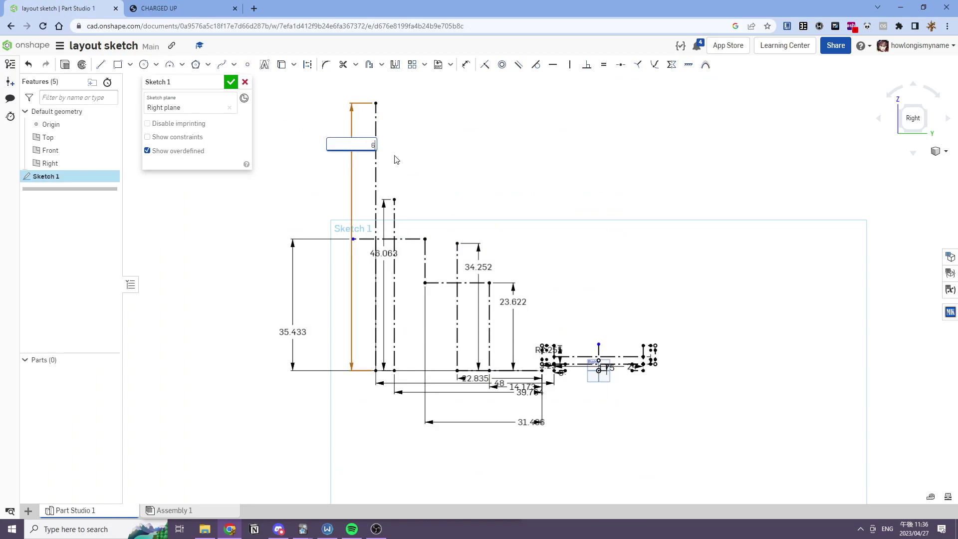
pyautogui.write('6ft + 6in')
pyautogui.press('Return')
pyautogui.scroll(-1, 373, 168)
pyautogui.moveTo(372, 172); pyautogui.dragTo(352, 202, button='middle')
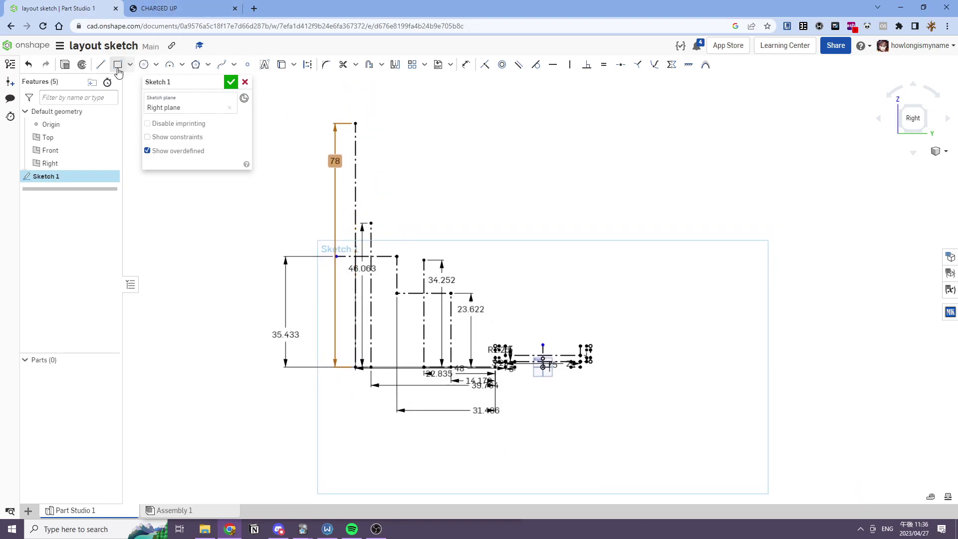
# Step: Draw a horizontal line from the top of the extension-limit line to a point above the chassis centre
pyautogui.click(101, 65)
pyautogui.click(356, 124)
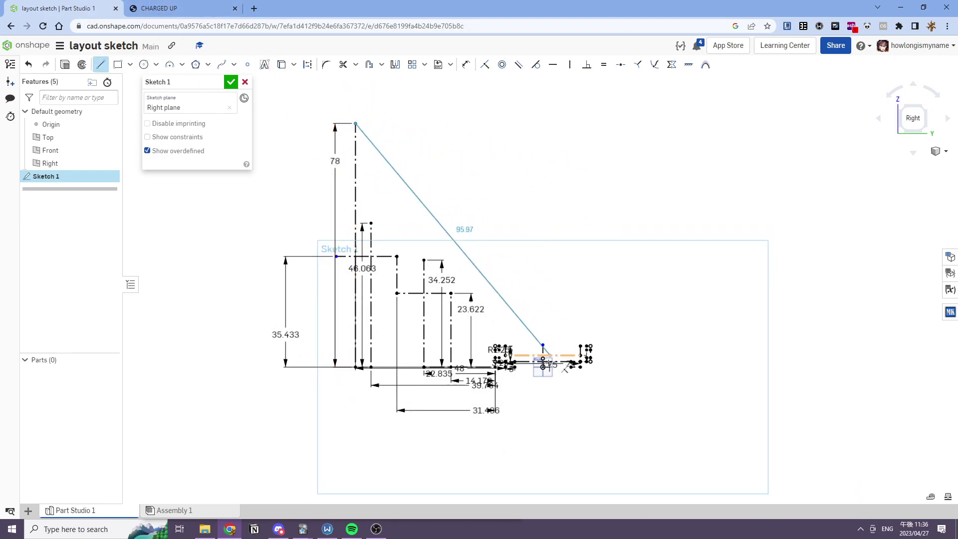
pyautogui.click(542, 124)
pyautogui.press('Escape')
# Step: Review the manual's robot restrictions G101 to G109, examining the height example and the extension compliance figures
pyautogui.click(168, 8)
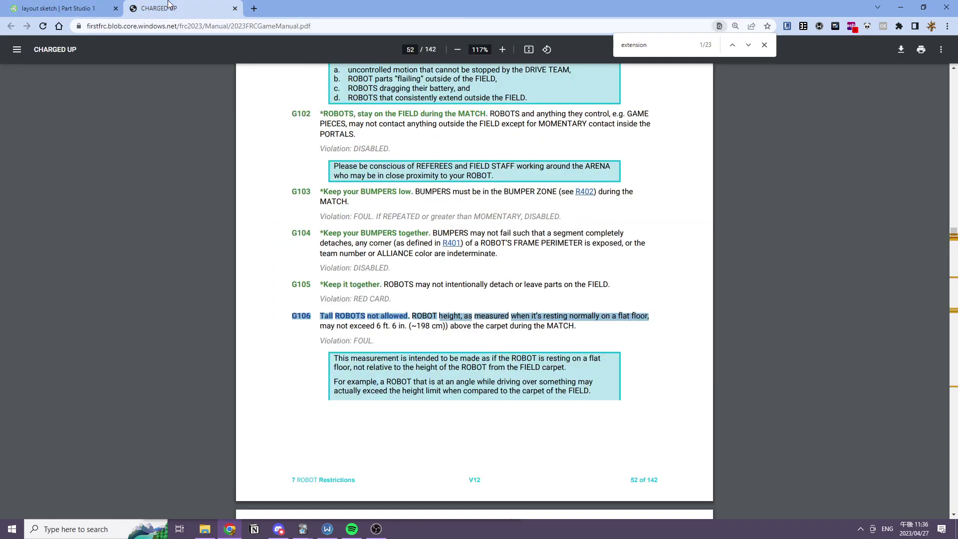
pyautogui.scroll(-7, 344, 227)
pyautogui.scroll(3, 346, 223)
pyautogui.scroll(-9, 346, 229)
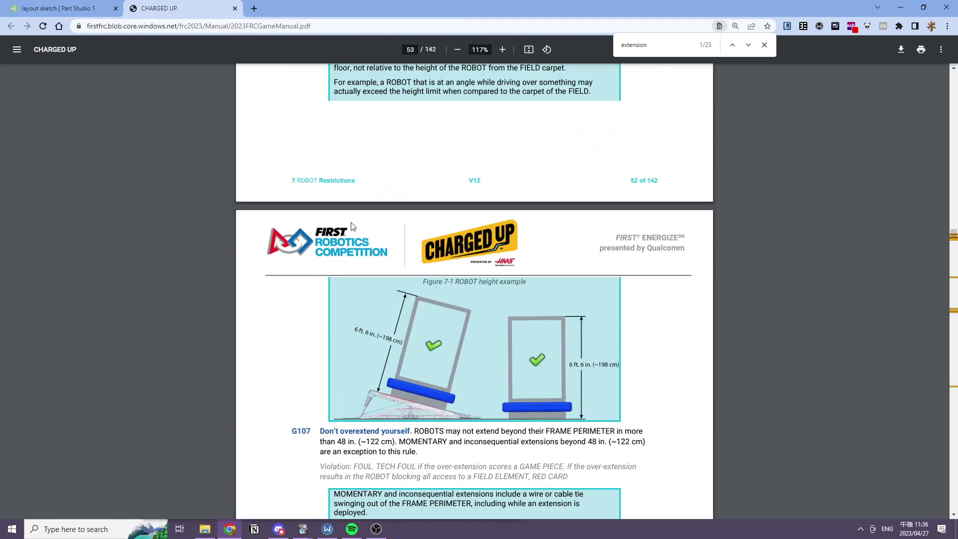
pyautogui.scroll(3, 347, 232)
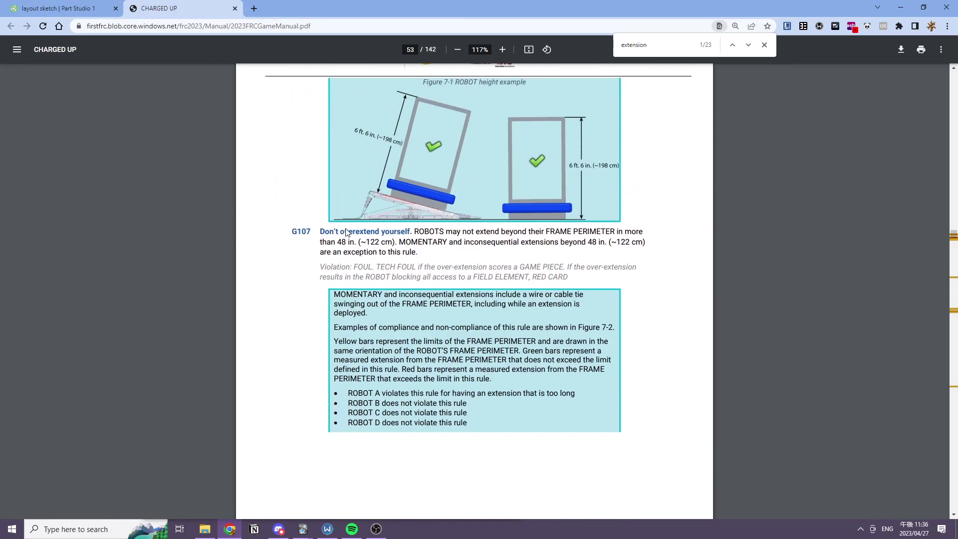
pyautogui.scroll(-15, 346, 230)
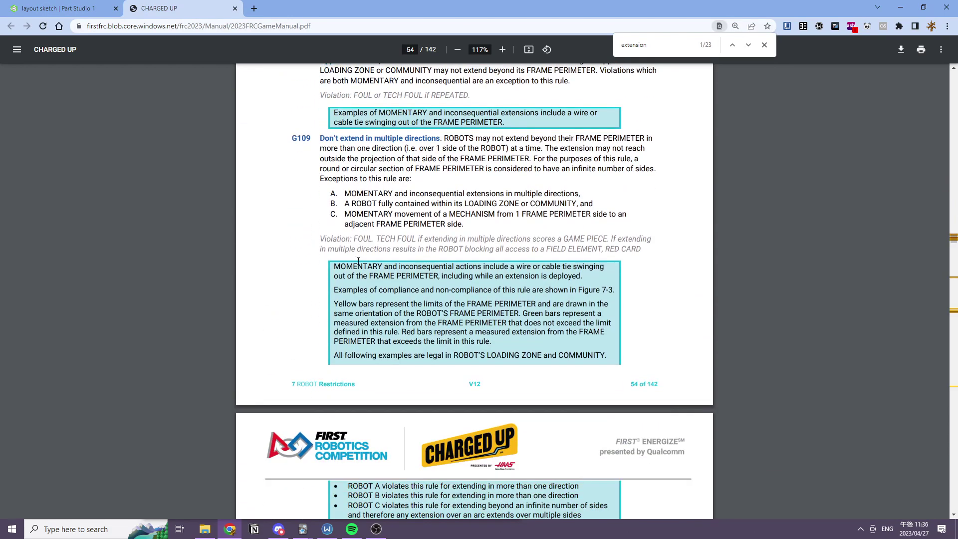
pyautogui.scroll(7, 359, 260)
pyautogui.scroll(-8, 354, 274)
pyautogui.scroll(-4, 354, 273)
pyautogui.scroll(20, 349, 273)
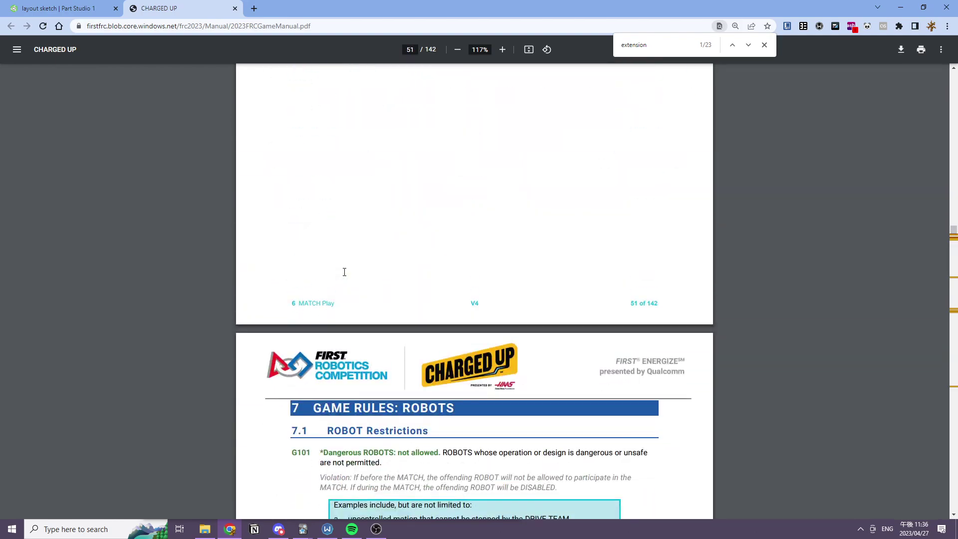
pyautogui.scroll(7, 349, 274)
pyautogui.scroll(-9, 362, 275)
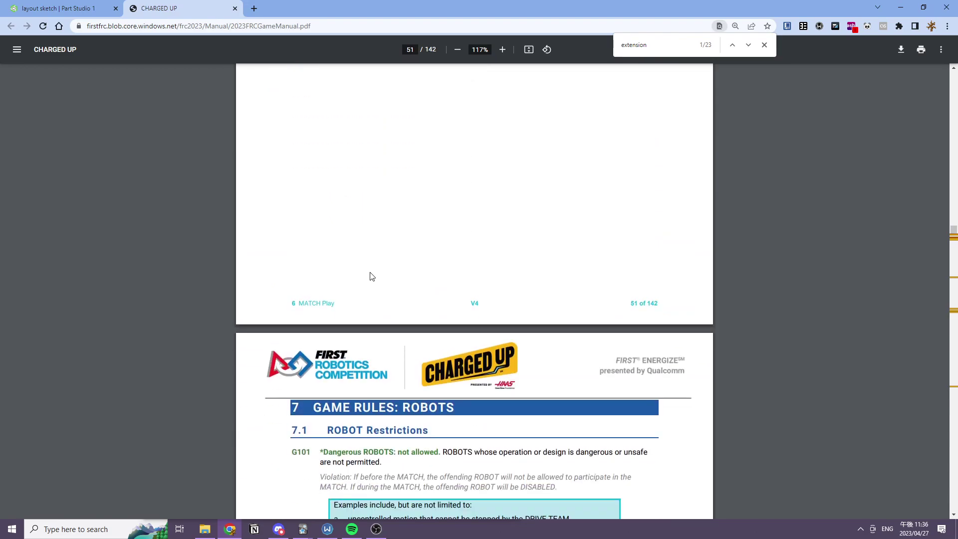
pyautogui.scroll(-4, 372, 282)
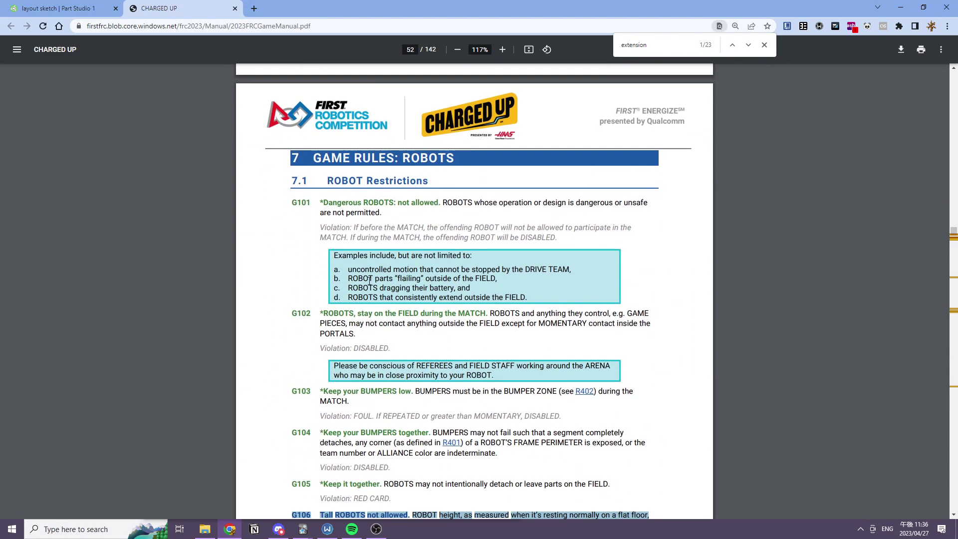
pyautogui.scroll(-1, 366, 283)
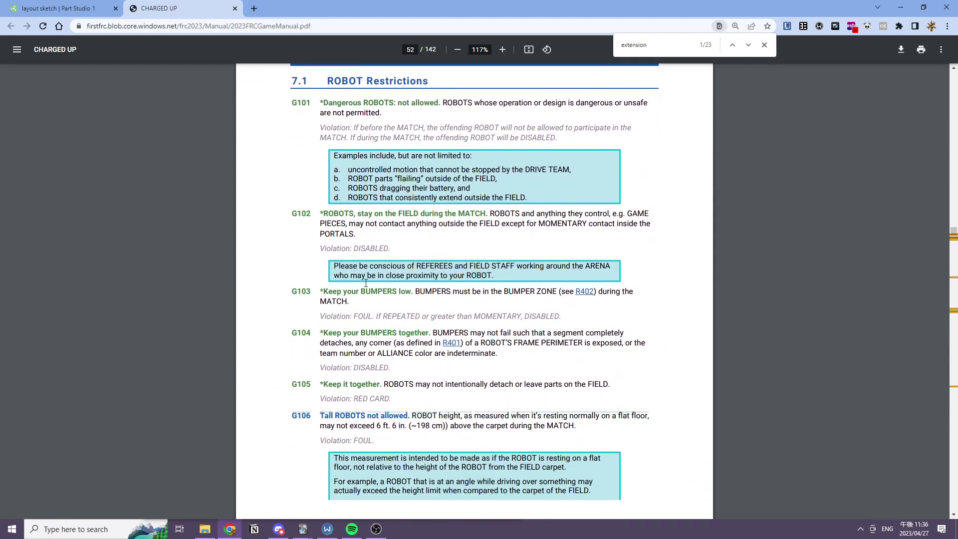
pyautogui.scroll(-11, 365, 282)
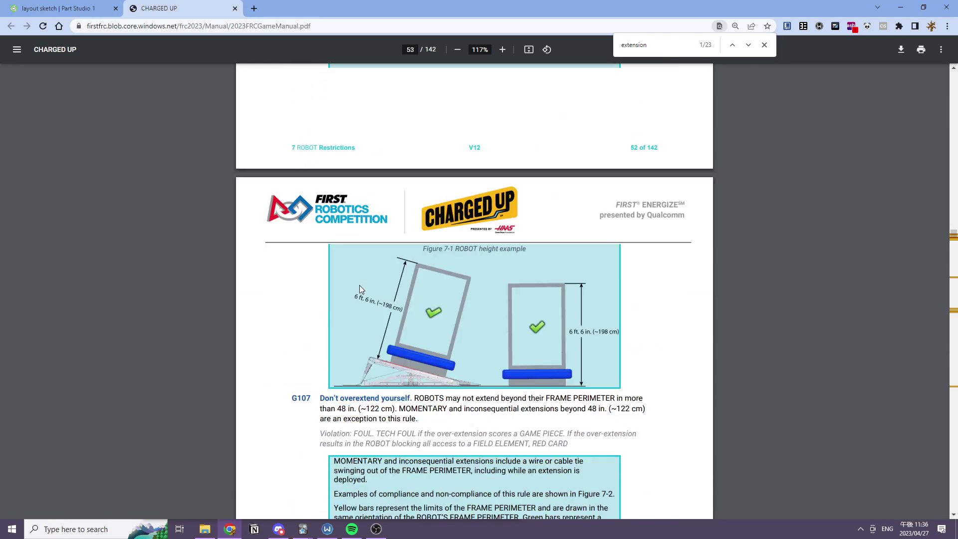
pyautogui.scroll(-14, 358, 287)
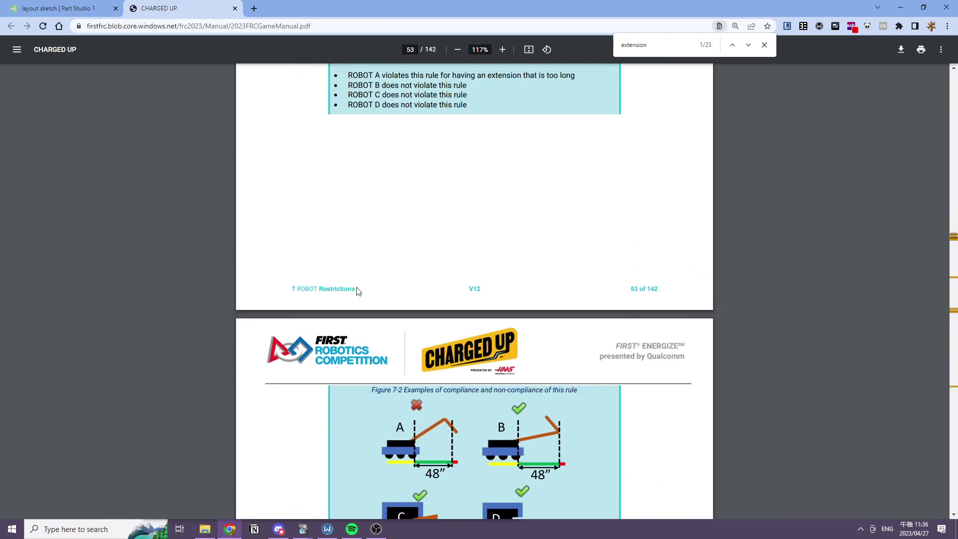
pyautogui.scroll(-20, 357, 287)
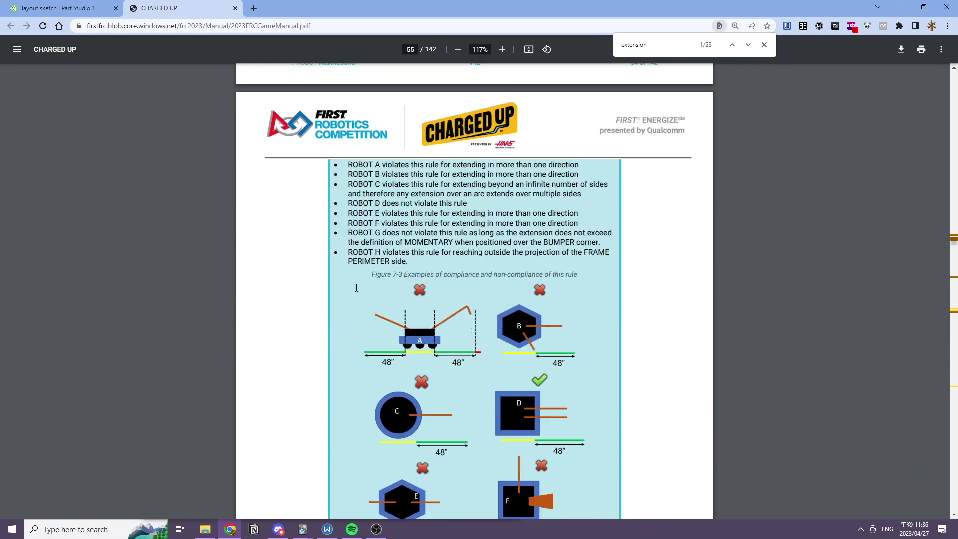
pyautogui.scroll(-9, 356, 288)
pyautogui.scroll(13, 405, 261)
pyautogui.scroll(12, 406, 261)
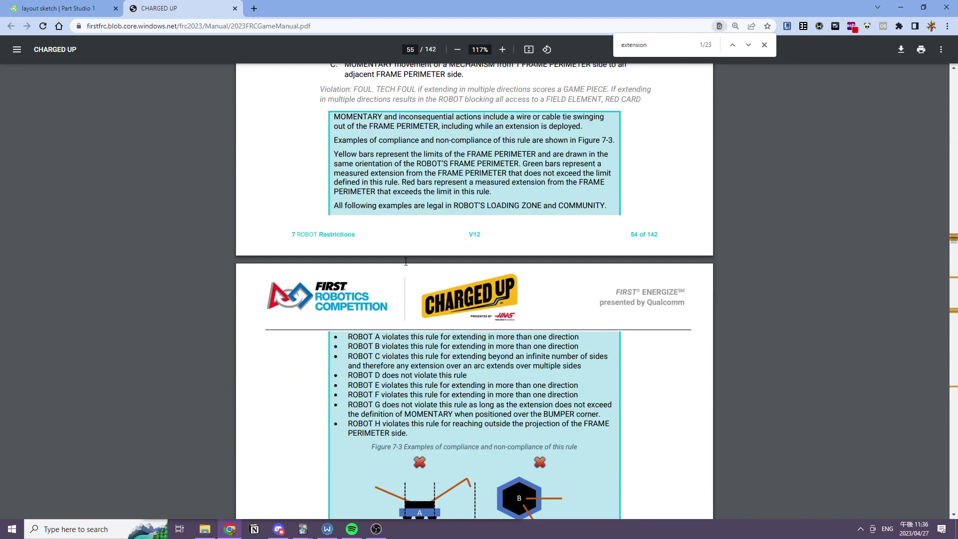
# Step: Reread the wording of height rule G106 in the manual and the robot restrictions above it
pyautogui.scroll(15, 403, 262)
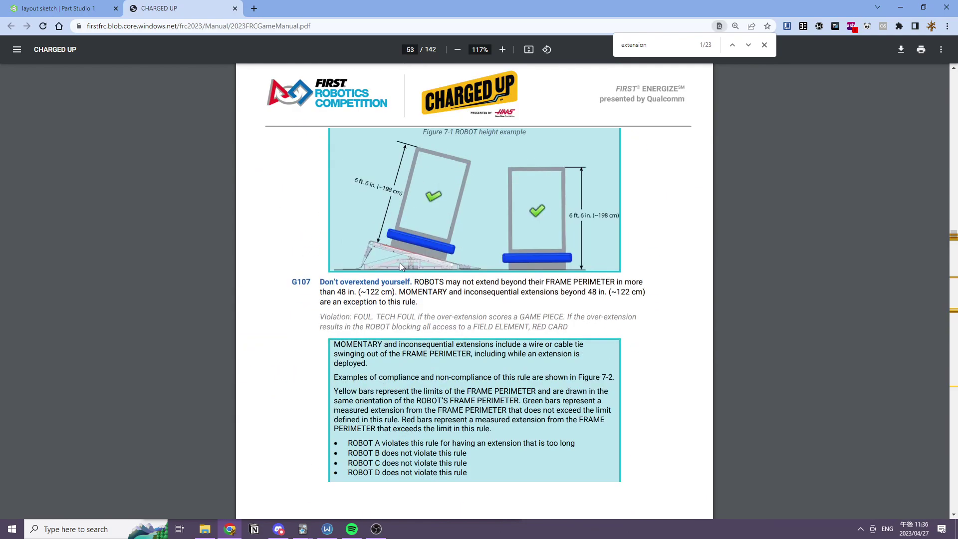
pyautogui.scroll(7, 399, 264)
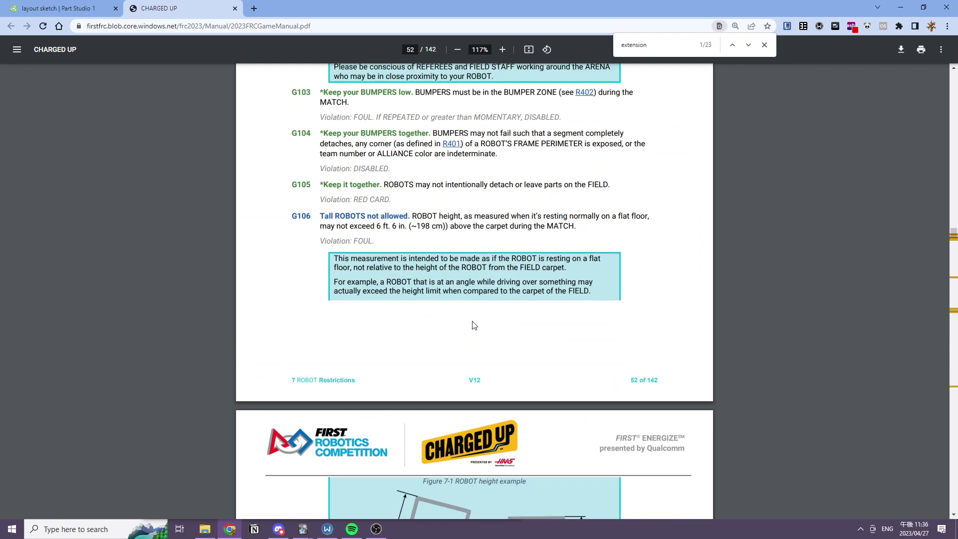
pyautogui.tripleClick(490, 231)
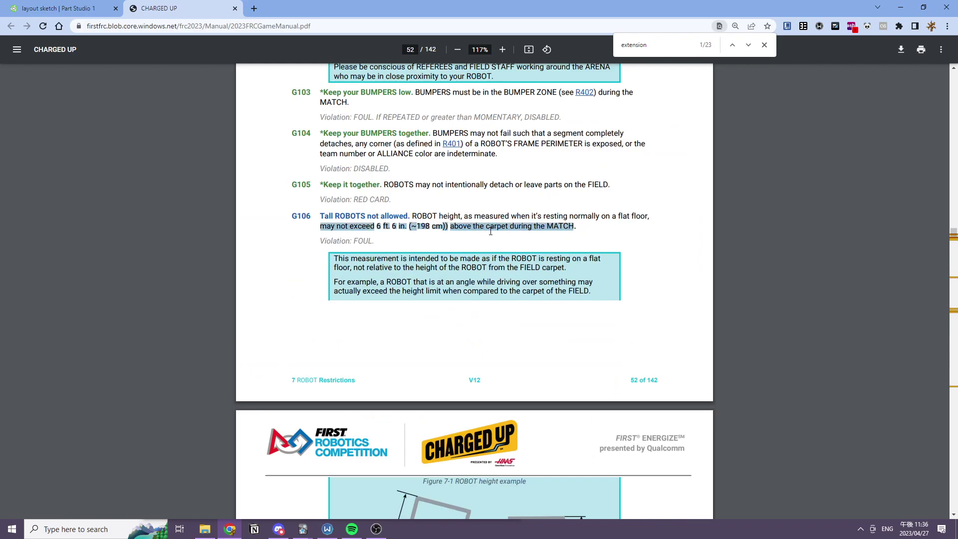
pyautogui.moveTo(468, 216); pyautogui.dragTo(460, 250)
pyautogui.click(460, 250)
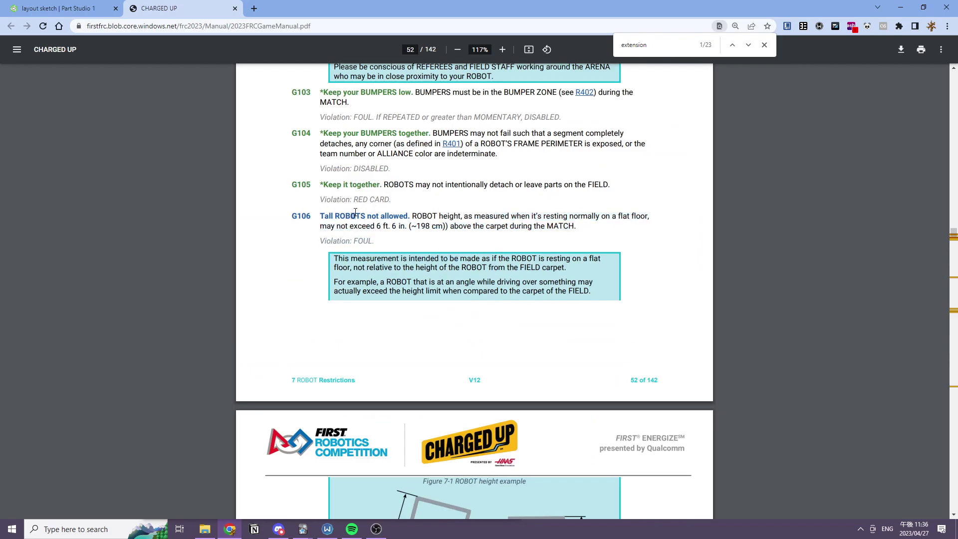
pyautogui.moveTo(353, 215); pyautogui.dragTo(405, 236)
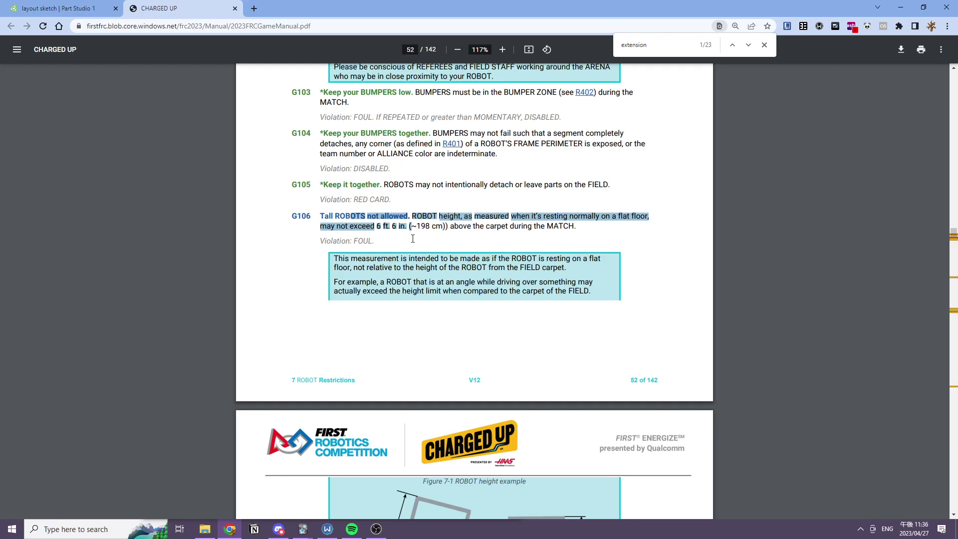
pyautogui.moveTo(559, 233); pyautogui.dragTo(559, 234)
pyautogui.scroll(15, 536, 233)
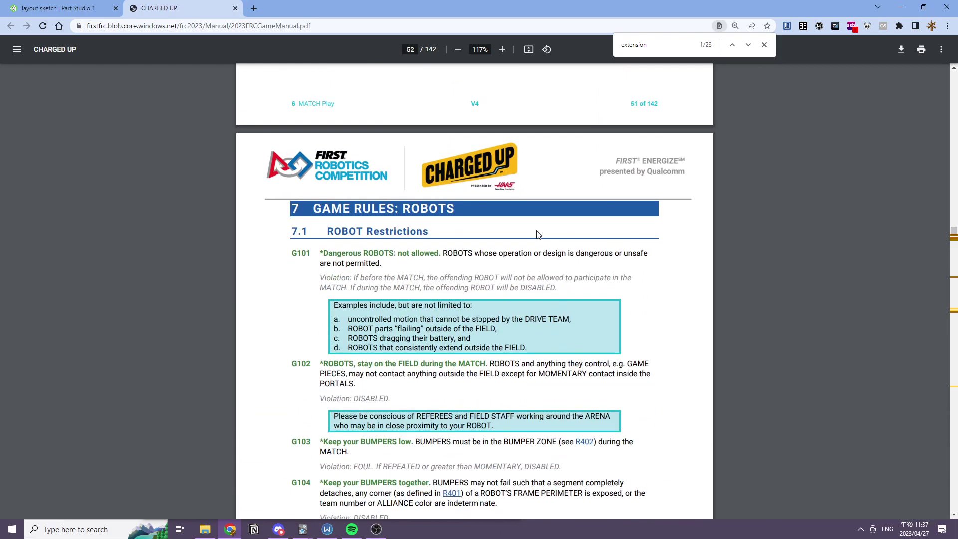
# Step: Search the manual for "starting" and follow the R102 reference to read the STARTING CONFIGURATION rules, including R104 on maximum size
pyautogui.hotkey('ctrl', 'f')
pyautogui.write('starting')
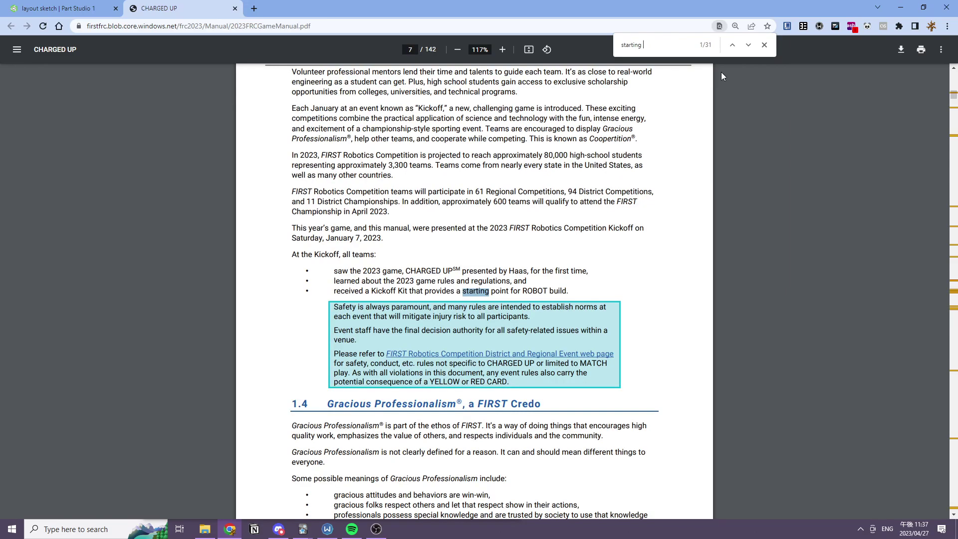
pyautogui.click(748, 45)
pyautogui.click(748, 46)
pyautogui.click(749, 45)
pyautogui.click(749, 45)
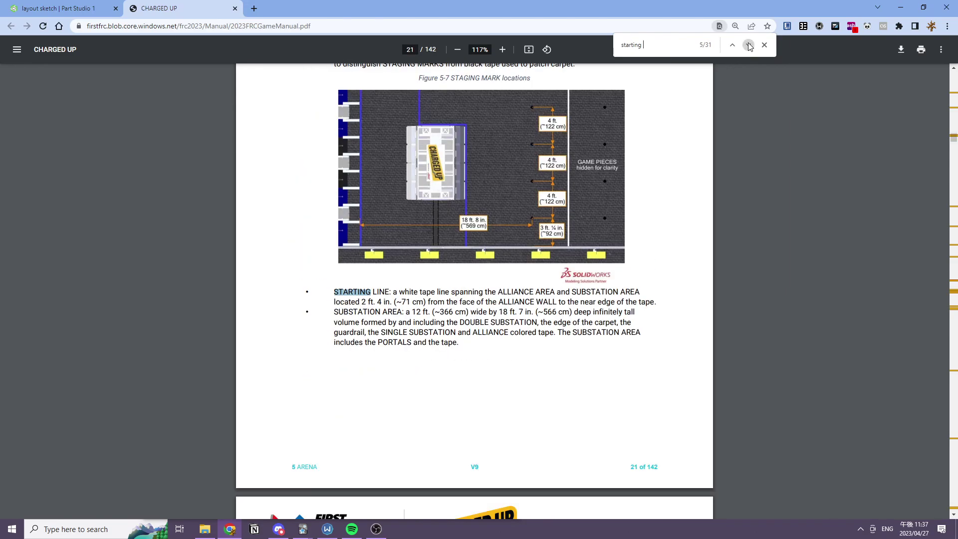
pyautogui.click(749, 46)
pyautogui.click(749, 45)
pyautogui.click(749, 45)
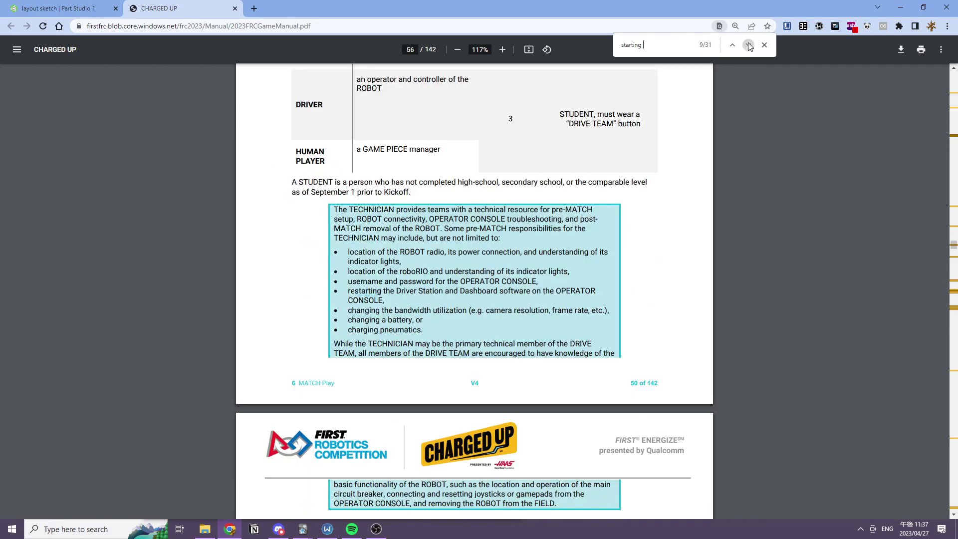
pyautogui.click(748, 46)
pyautogui.click(748, 45)
pyautogui.click(748, 45)
pyautogui.click(749, 45)
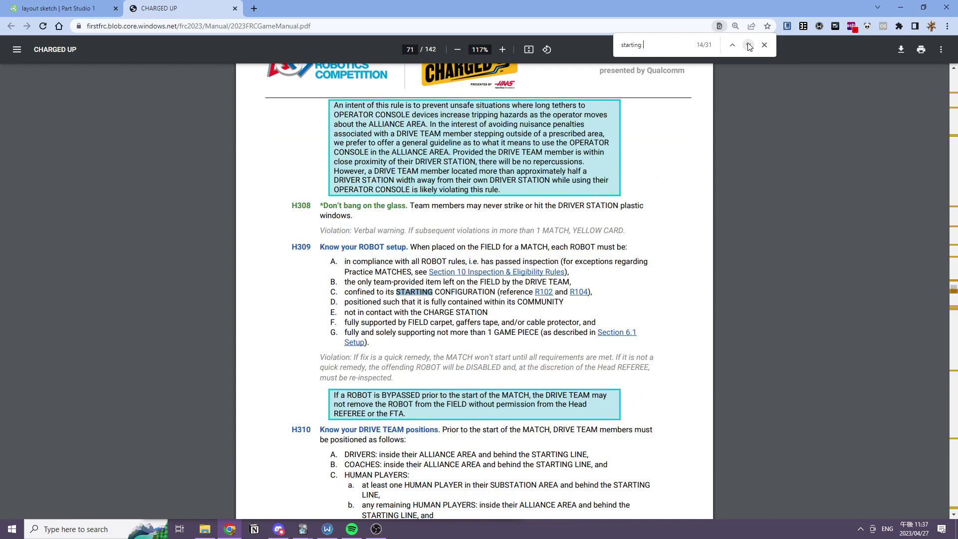
pyautogui.click(749, 46)
pyautogui.click(548, 292)
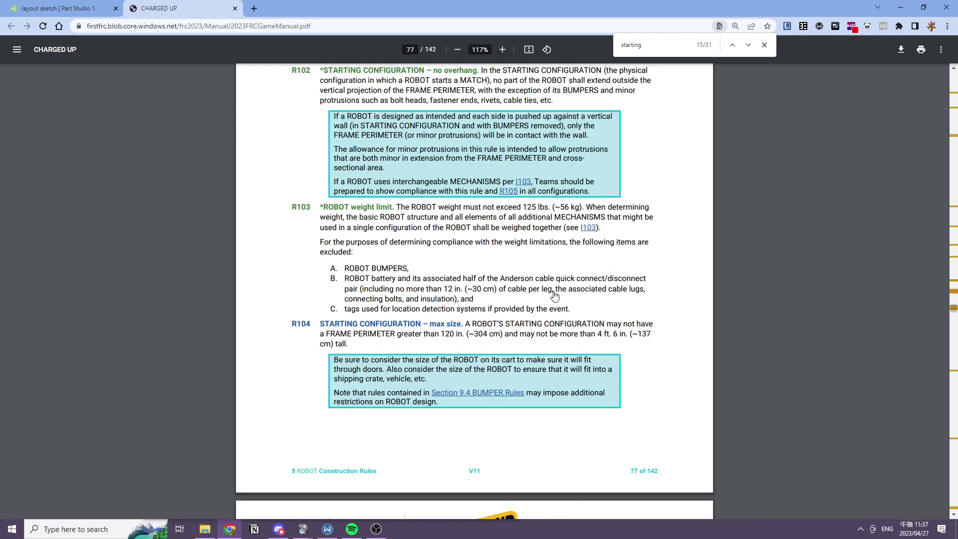
pyautogui.scroll(-3, 557, 342)
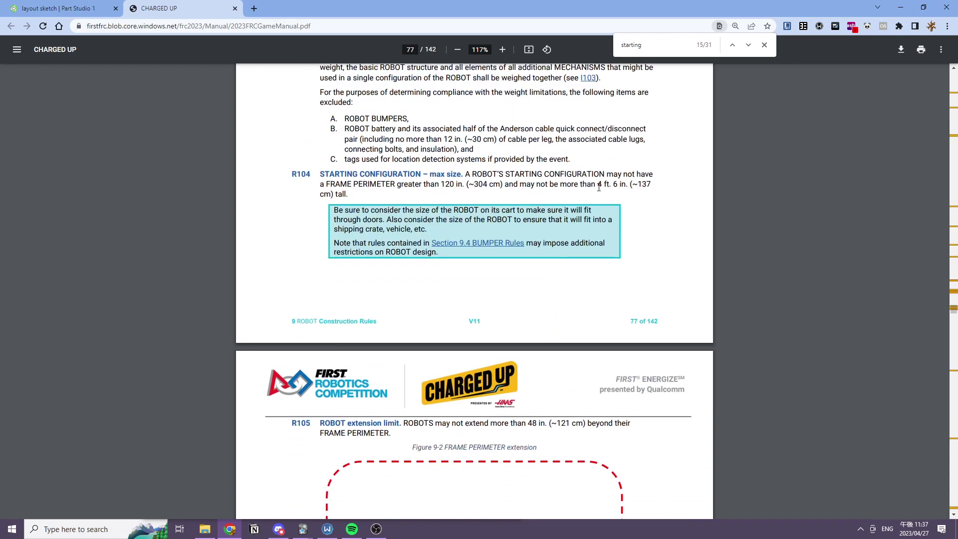
# Step: Back in Onshape, draw a horizontal line from the extension-limit line, below the top limit line, to a point above the chassis centre
pyautogui.click(70, 9)
pyautogui.click(100, 65)
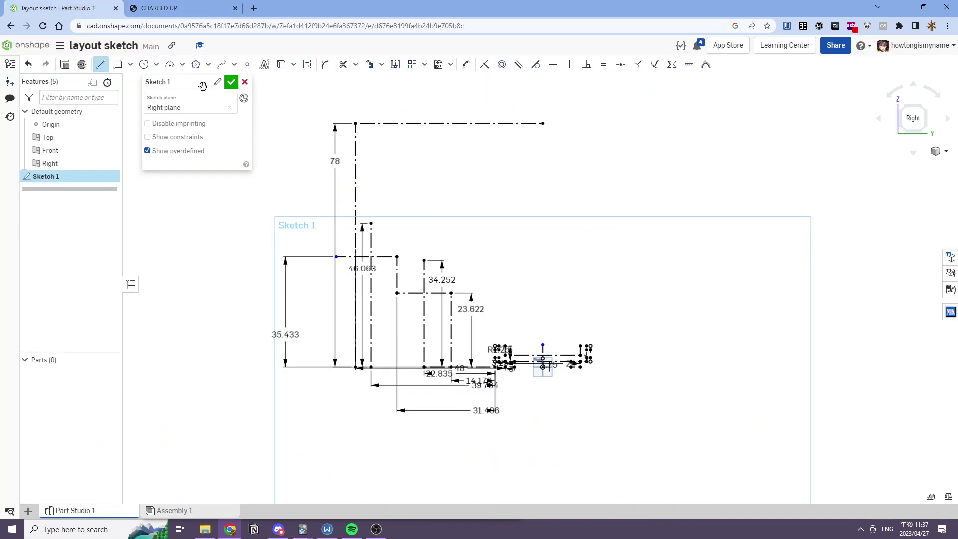
pyautogui.click(355, 160)
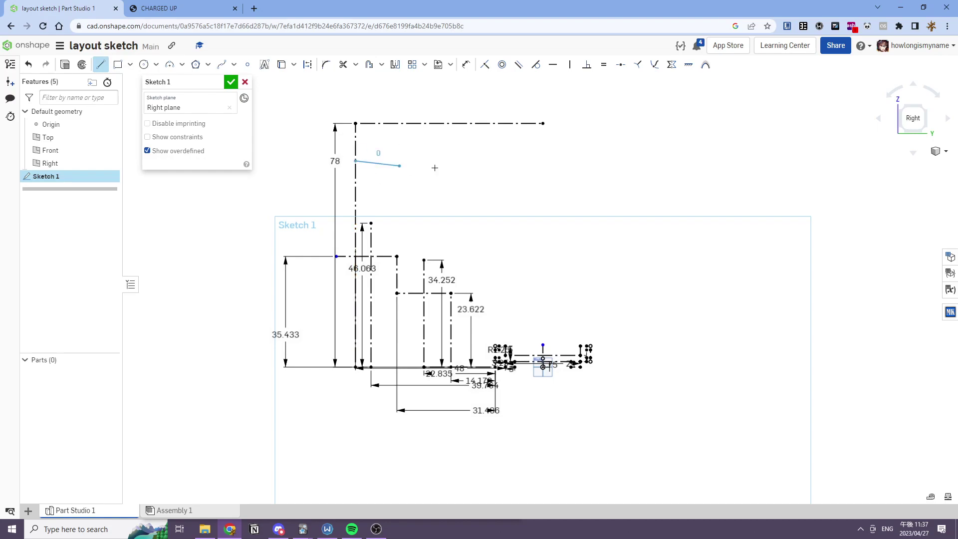
pyautogui.click(542, 161)
# Step: Set the new horizontal line's height above the ground to 4 ft + 6 in and make it construction geometry
pyautogui.press('u')
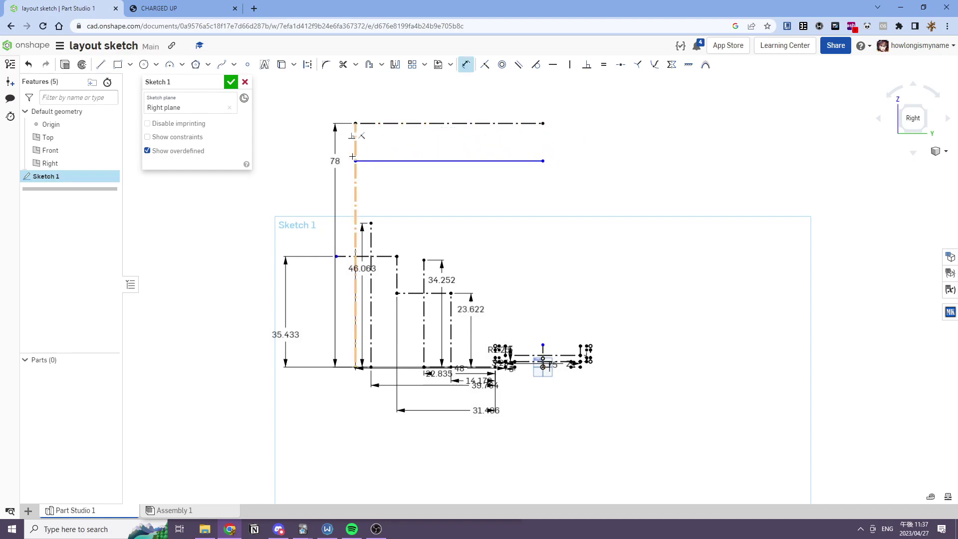
pyautogui.click(357, 368)
pyautogui.click(321, 337)
pyautogui.write('5ft 6in')
pyautogui.press('Return')
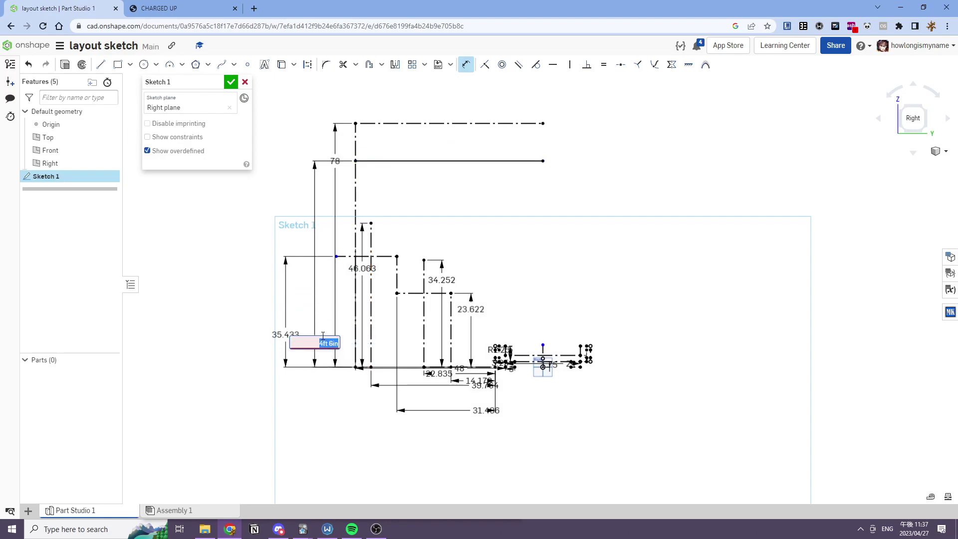
pyautogui.write('ft')
pyautogui.press('BackSpace')
pyautogui.press('BackSpace')
pyautogui.write('4 ft + 6in')
pyautogui.press('Return')
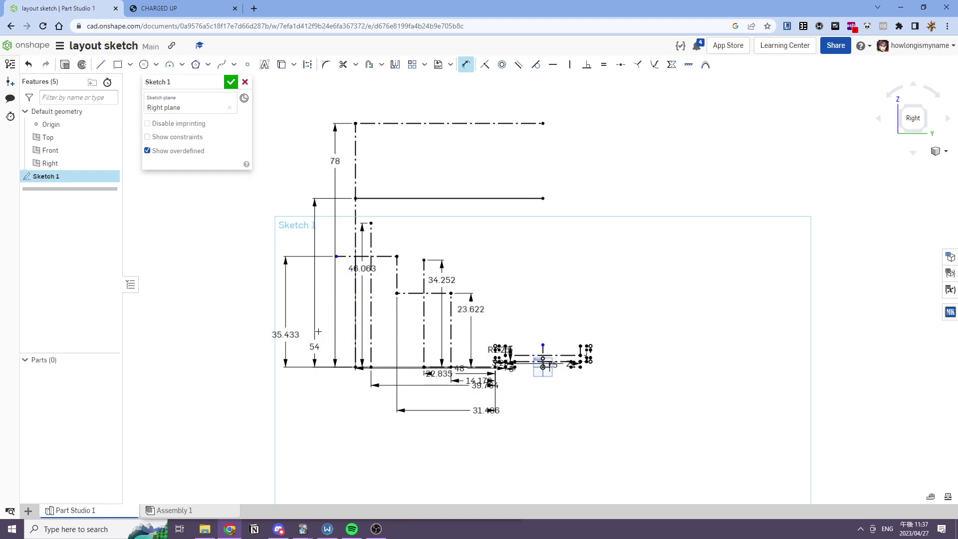
pyautogui.click(475, 199)
# Step: Mirror the extension-limit and height-limit lines about the chassis's vertical centre line and delete the unwanted mirrored copy of the 46.063 in grid line
pyautogui.click(395, 65)
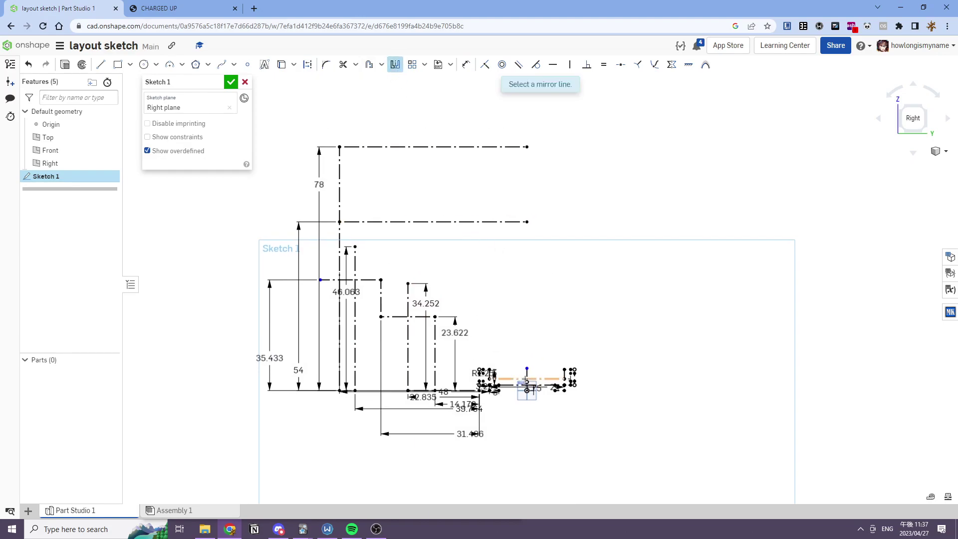
pyautogui.click(525, 379)
pyautogui.moveTo(533, 252); pyautogui.dragTo(315, 125)
pyautogui.press('Escape')
pyautogui.moveTo(654, 320); pyautogui.dragTo(629, 285, button='middle')
pyautogui.click(674, 270)
pyautogui.press('Delete')
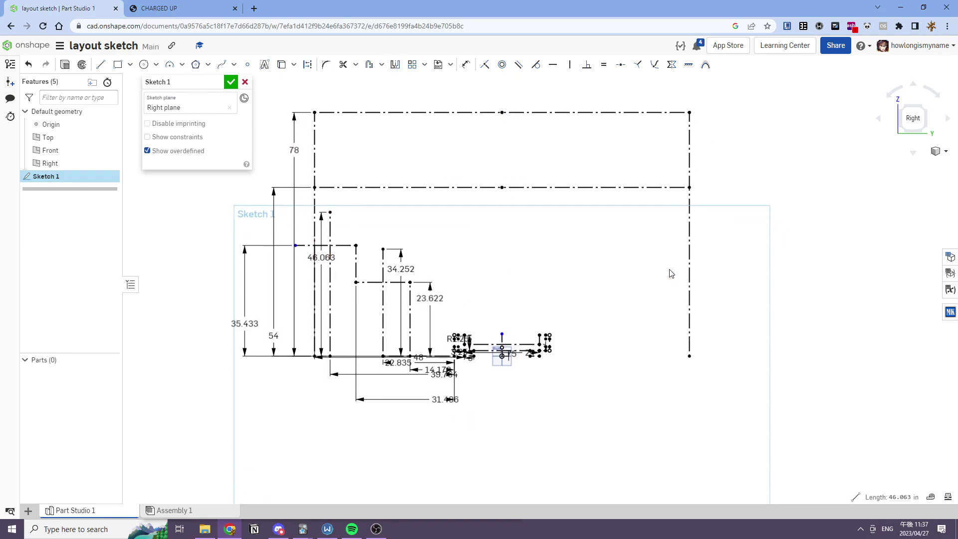
# Step: Examine the complete layout sketch, comparing the grid, the chassis and the mirrored limit lines
pyautogui.scroll(-4, 504, 339)
pyautogui.moveTo(504, 332); pyautogui.dragTo(536, 383, button='middle')
pyautogui.scroll(1, 536, 382)
pyautogui.moveTo(522, 287)
pyautogui.mouseDown(button='middle')
pyautogui.moveTo(415, 282)
pyautogui.moveTo(457, 299)
pyautogui.moveTo(433, 286)
pyautogui.mouseUp(button='middle')
pyautogui.scroll(1, 458, 300)
pyautogui.scroll(-4, 439, 374)
pyautogui.scroll(-3, 386, 384)
pyautogui.scroll(3, 449, 368)
pyautogui.scroll(1, 389, 344)
pyautogui.scroll(2, 390, 344)
pyautogui.scroll(-3, 325, 284)
pyautogui.scroll(2, 291, 282)
pyautogui.scroll(1, 291, 281)
pyautogui.scroll(-2, 290, 282)
pyautogui.scroll(4, 317, 295)
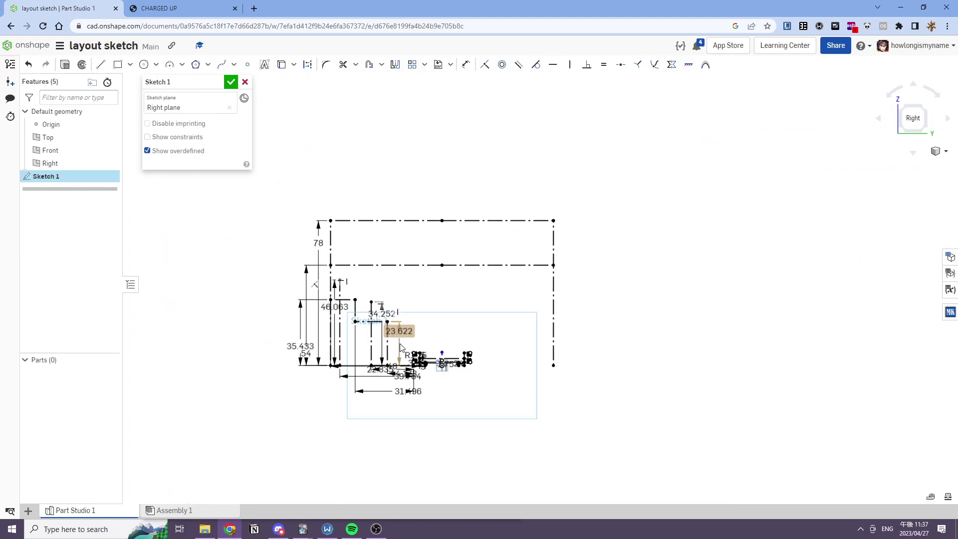
# Step: Accept the layout sketch and start a new sketch on the Right plane
pyautogui.scroll(-4, 400, 347)
pyautogui.click(231, 82)
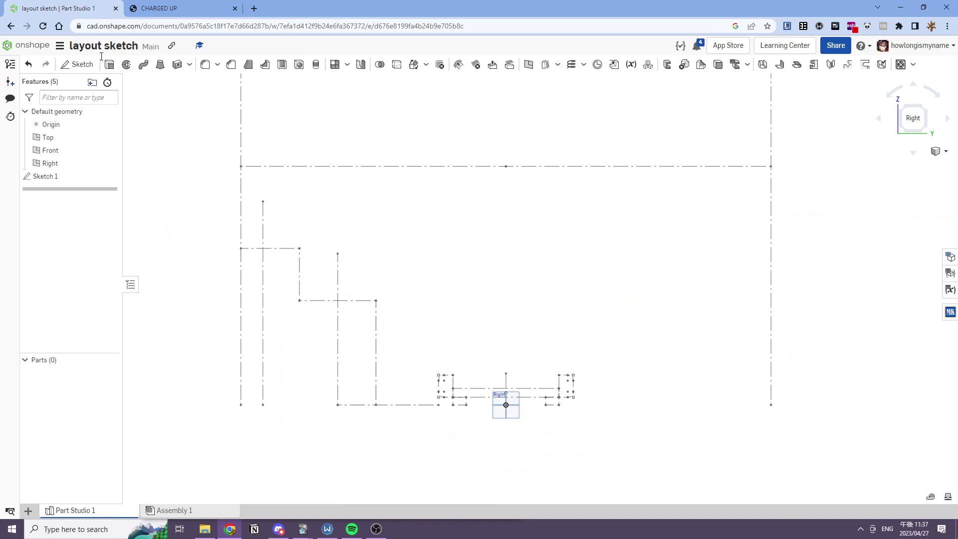
pyautogui.click(78, 63)
pyautogui.scroll(-2, 493, 408)
pyautogui.click(496, 402)
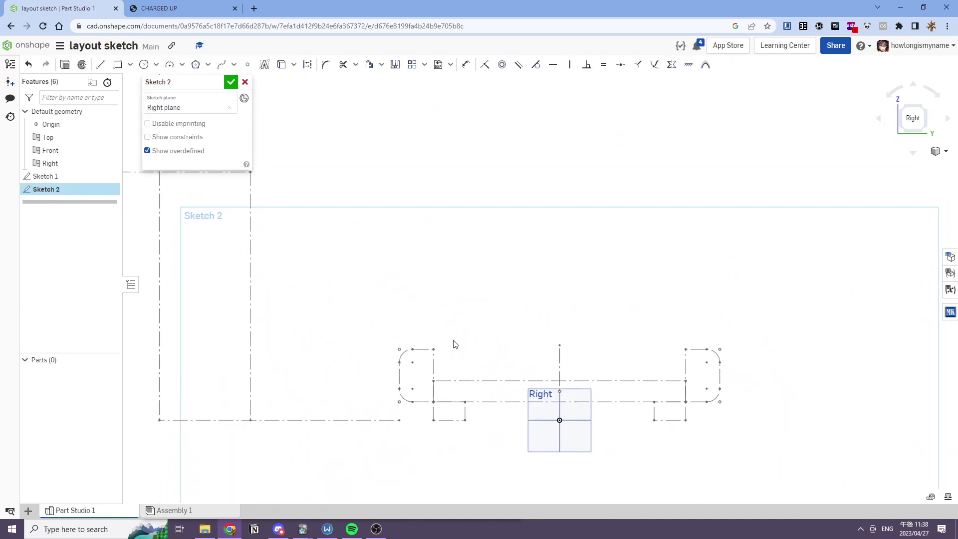
# Step: Draw a slanted aligned rectangle rising from the far end of the chassis towards the grid and make it construction geometry
pyautogui.click(118, 65)
pyautogui.scroll(-3, 522, 384)
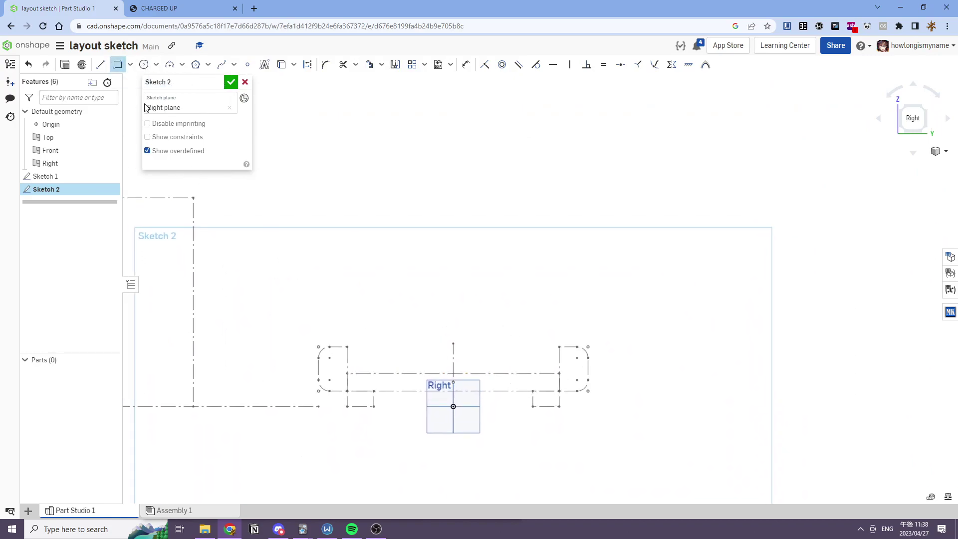
pyautogui.click(129, 64)
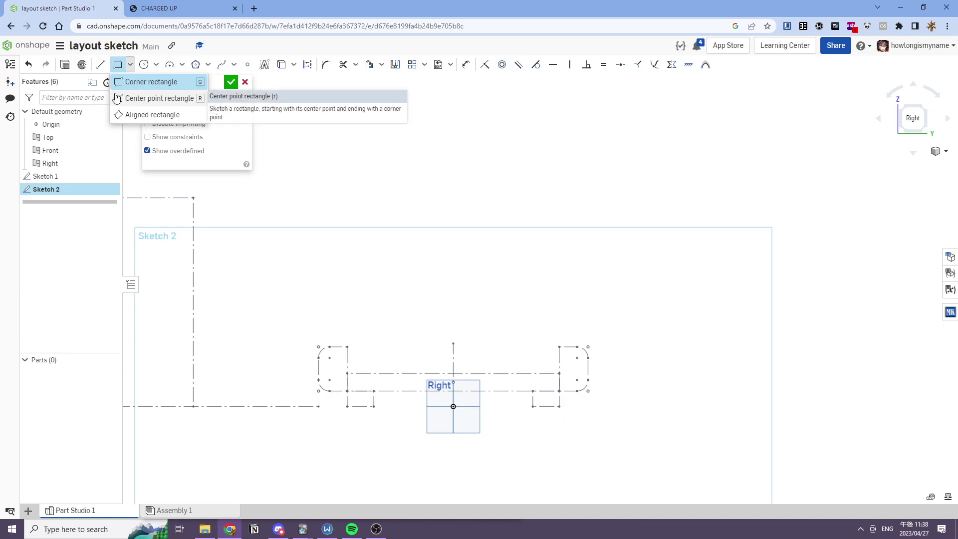
pyautogui.click(165, 115)
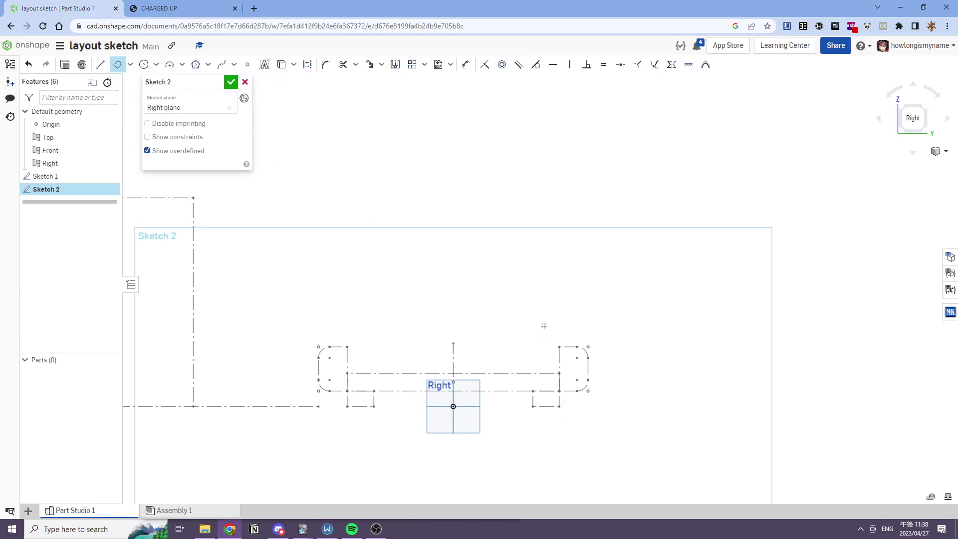
pyautogui.click(528, 336)
pyautogui.scroll(3, 429, 229)
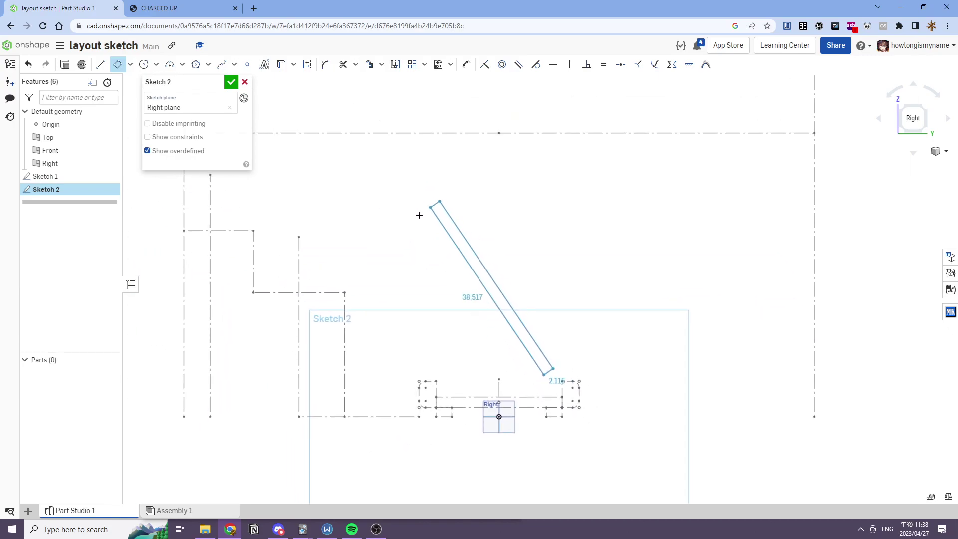
pyautogui.click(433, 224)
pyautogui.scroll(-3, 564, 381)
pyautogui.press('Escape')
pyautogui.moveTo(564, 381); pyautogui.dragTo(354, 158)
pyautogui.press('q')
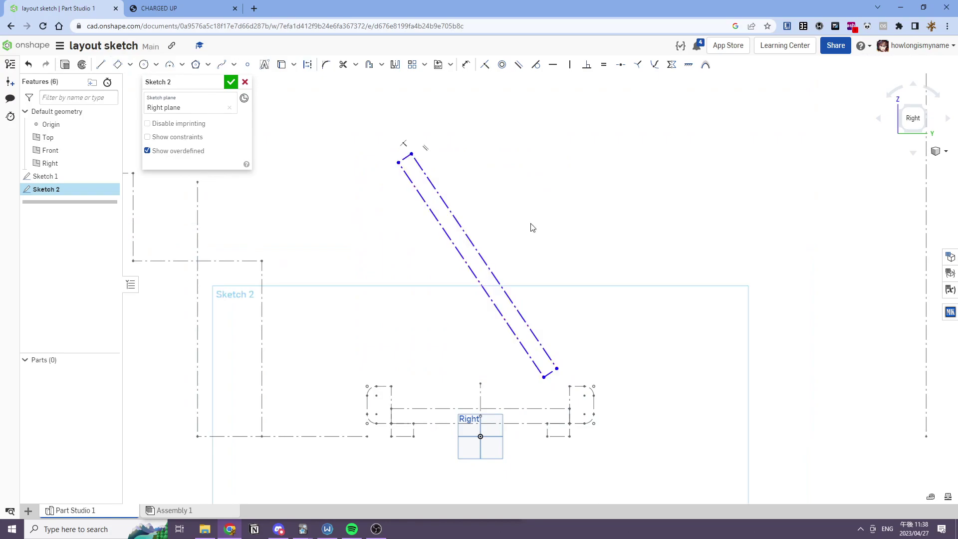
# Step: Adjust the upper end of the slanted rectangle and delete the whole rectangle
pyautogui.scroll(-3, 526, 234)
pyautogui.moveTo(455, 178)
pyautogui.mouseDown()
pyautogui.moveTo(462, 160)
pyautogui.moveTo(452, 162)
pyautogui.mouseUp()
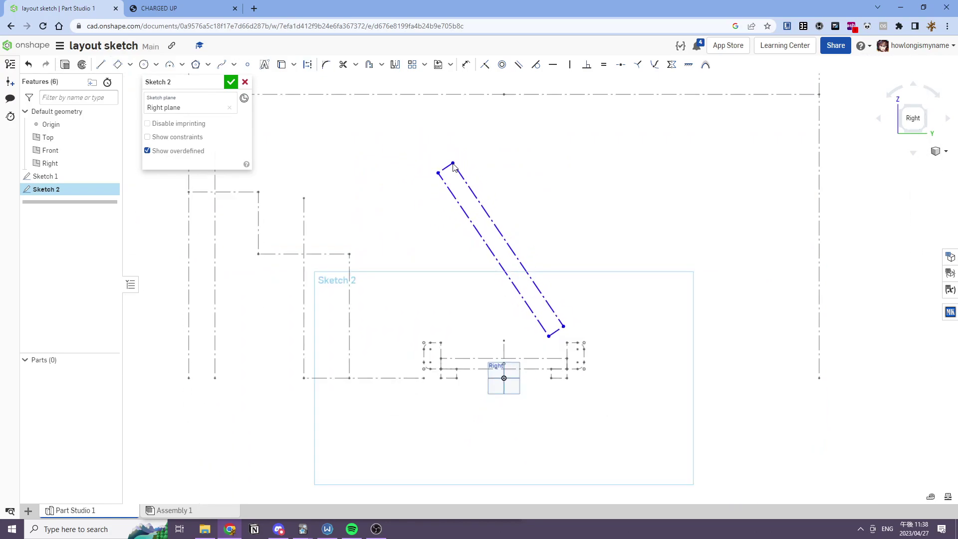
pyautogui.moveTo(580, 339); pyautogui.dragTo(437, 163)
pyautogui.press('Delete')
# Step: Draw two circles about 2 in across between the grid and the near bumper and make them construction geometry
pyautogui.press('f')
pyautogui.click(144, 64)
pyautogui.scroll(3, 481, 325)
pyautogui.moveTo(489, 387); pyautogui.dragTo(504, 342, button='middle')
pyautogui.moveTo(472, 301); pyautogui.dragTo(511, 303, button='middle')
pyautogui.click(451, 296)
pyautogui.click(481, 316)
pyautogui.moveTo(488, 323); pyautogui.dragTo(475, 309, button='middle')
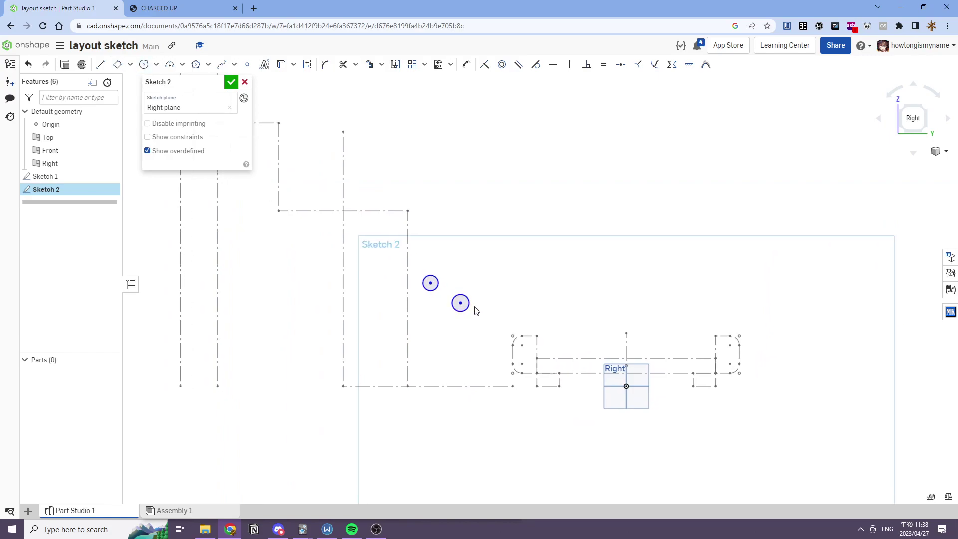
pyautogui.click(468, 302)
pyautogui.click(437, 288)
pyautogui.press('q')
# Step: Dimension the gap between the two circles at 1.75 in and revise it to 2 in
pyautogui.scroll(3, 492, 318)
pyautogui.moveTo(432, 289); pyautogui.dragTo(431, 289)
pyautogui.click(426, 284)
pyautogui.click(385, 258)
pyautogui.click(402, 263)
pyautogui.write('1.75')
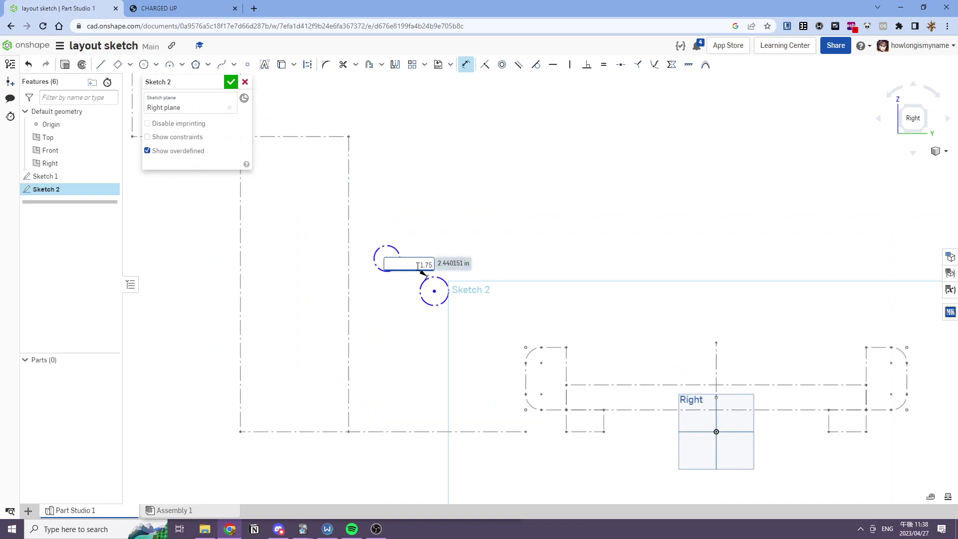
pyautogui.press('Return')
pyautogui.doubleClick(411, 266)
pyautogui.write('2')
pyautogui.press('Return')
# Step: Set the lower circle's diameter to 2 in and make the upper circle equal to it
pyautogui.press('d')
pyautogui.click(432, 281)
pyautogui.click(439, 274)
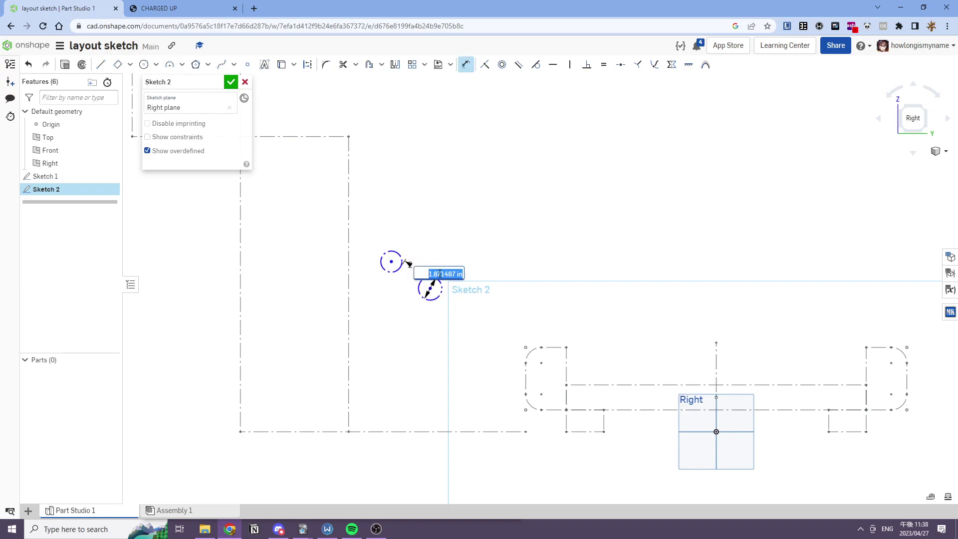
pyautogui.write('2')
pyautogui.press('Return')
pyautogui.press('Escape')
pyautogui.click(434, 274)
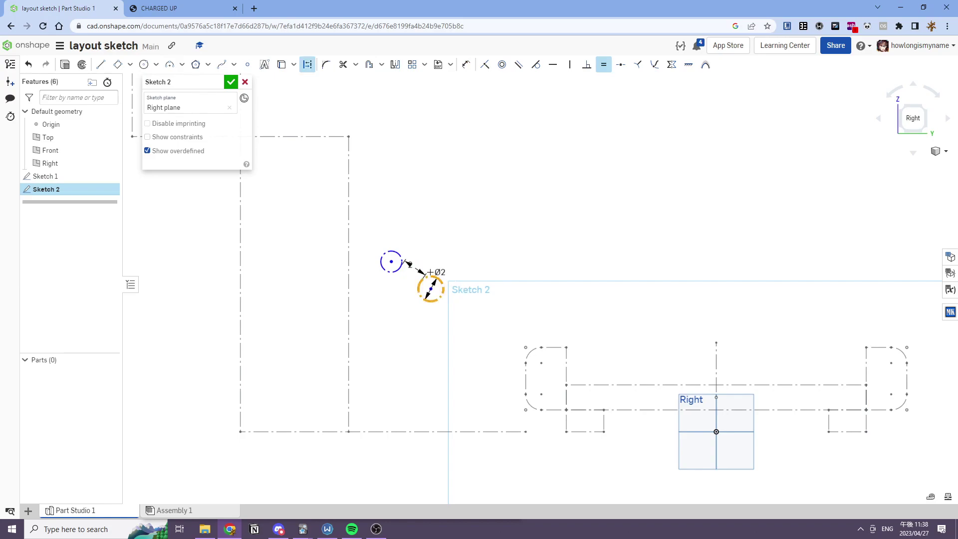
pyautogui.click(404, 258)
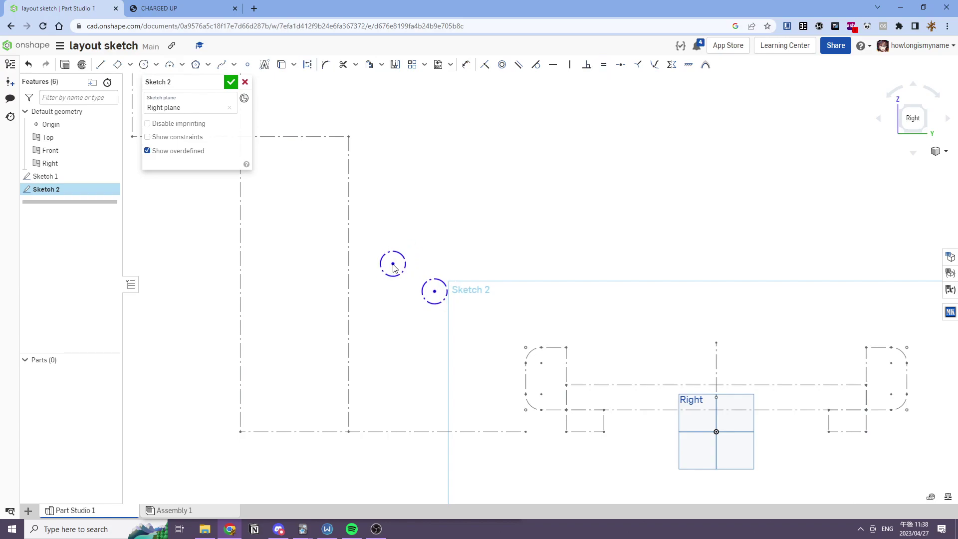
pyautogui.moveTo(434, 291)
pyautogui.mouseDown()
pyautogui.moveTo(428, 298)
pyautogui.moveTo(425, 287)
pyautogui.mouseUp()
# Step: Search the manual for "cone" and open section 5.8.1 to check the cone's dimensions
pyautogui.click(175, 7)
pyautogui.scroll(-12, 474, 201)
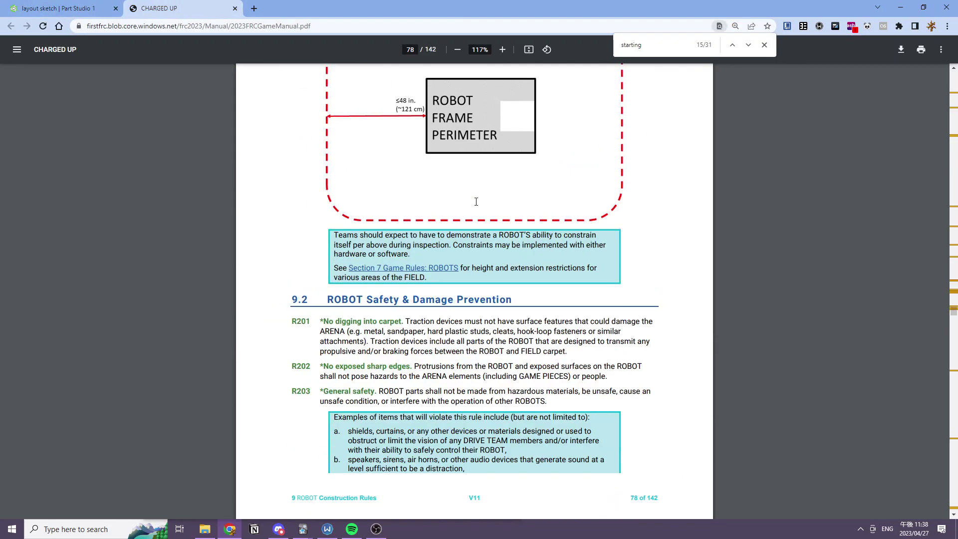
pyautogui.write('cone')
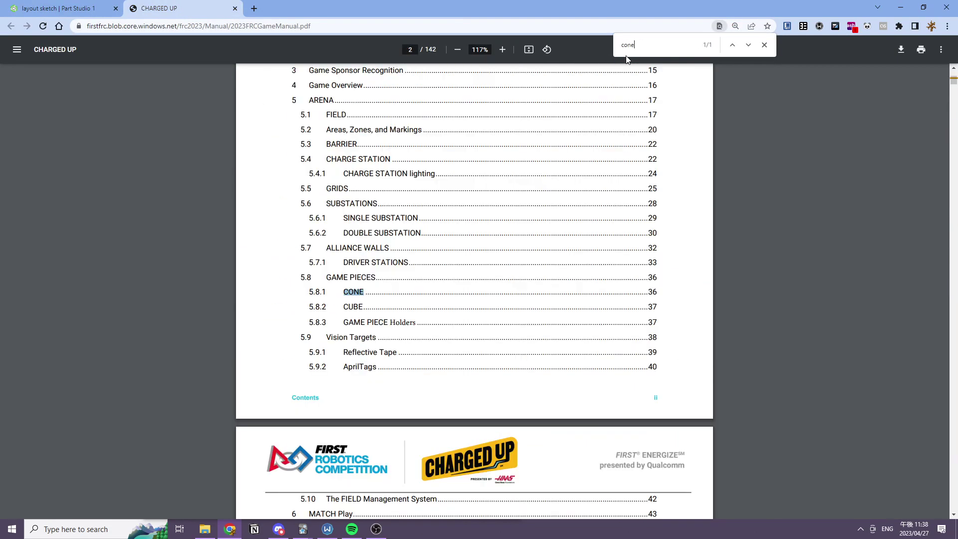
pyautogui.scroll(-2, 397, 195)
pyautogui.click(353, 143)
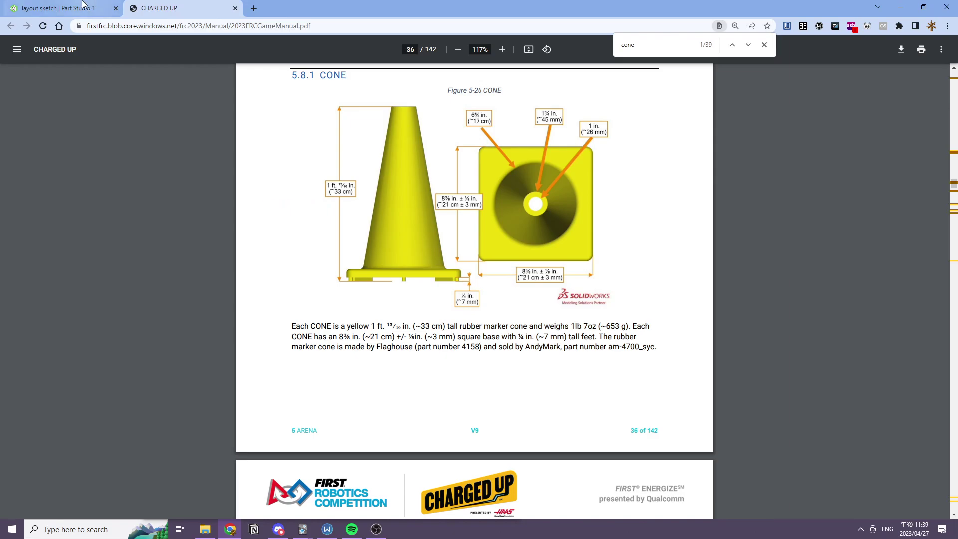
# Step: In the Onshape sketch, draw a vertical construction line 12.5 in long up from the ground line between the grid and the near bumper
pyautogui.click(83, 7)
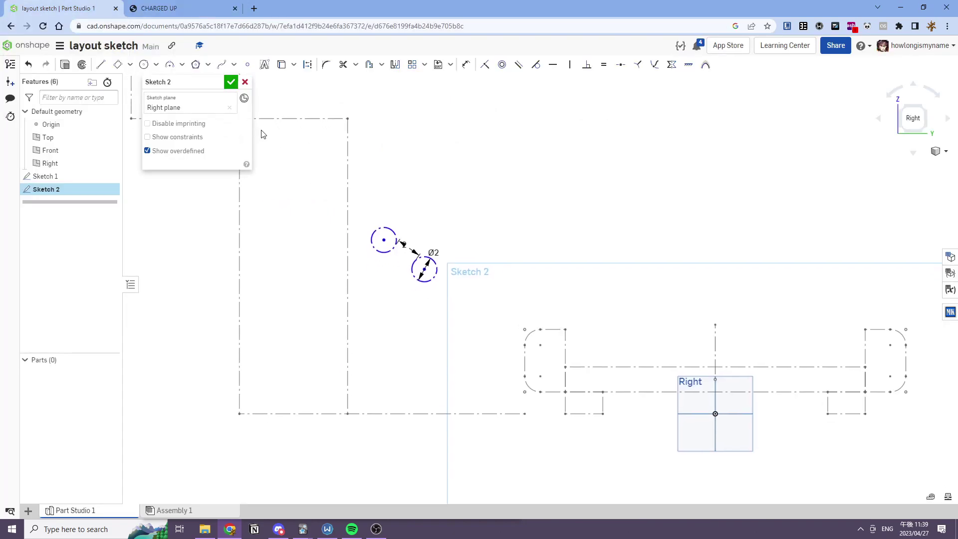
pyautogui.click(399, 415)
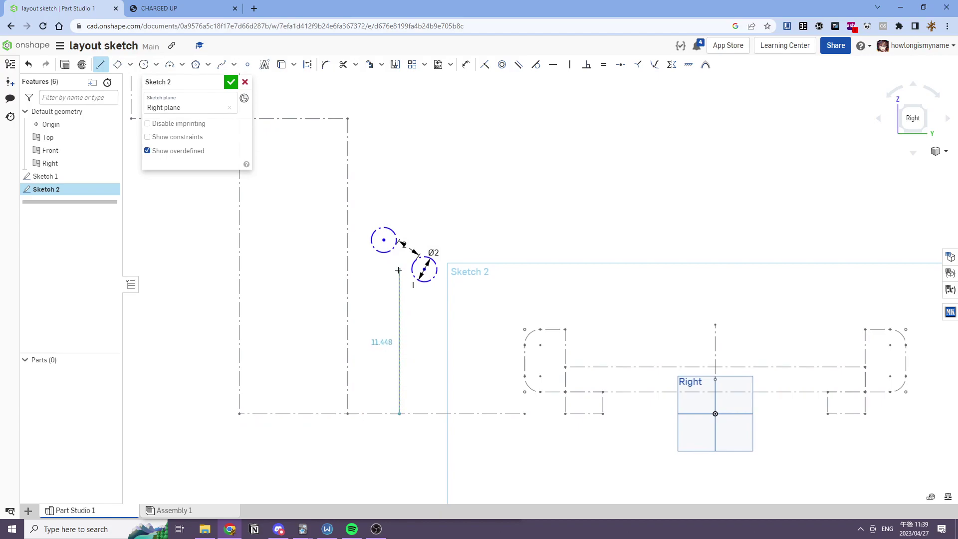
pyautogui.click(399, 270)
pyautogui.press('d')
pyautogui.click(399, 291)
pyautogui.click(416, 292)
pyautogui.write('12.5')
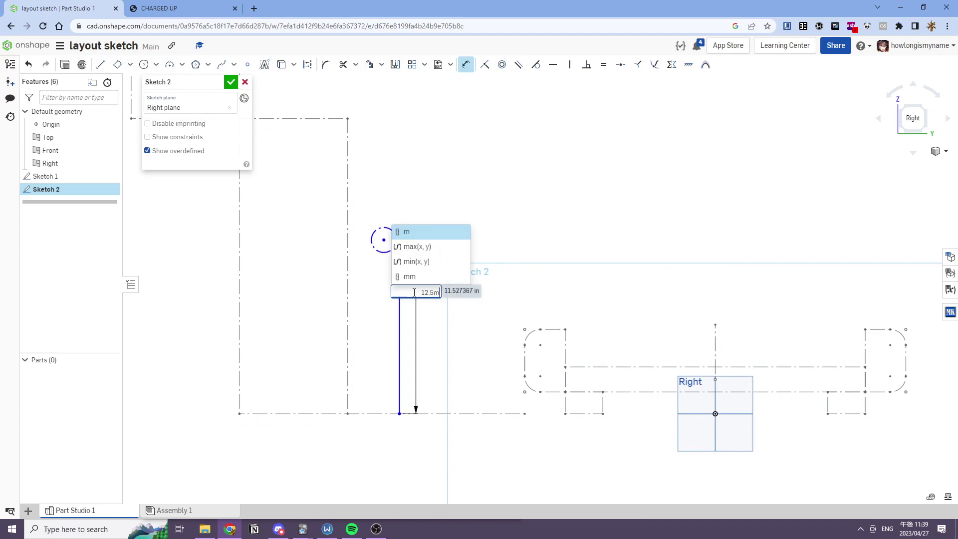
pyautogui.press('Return')
pyautogui.click(400, 288)
pyautogui.press('q')
# Step: Constrain the upper roller circle to be coincident with the top end of the 12.5 in vertical line
pyautogui.moveTo(425, 270); pyautogui.dragTo(437, 289)
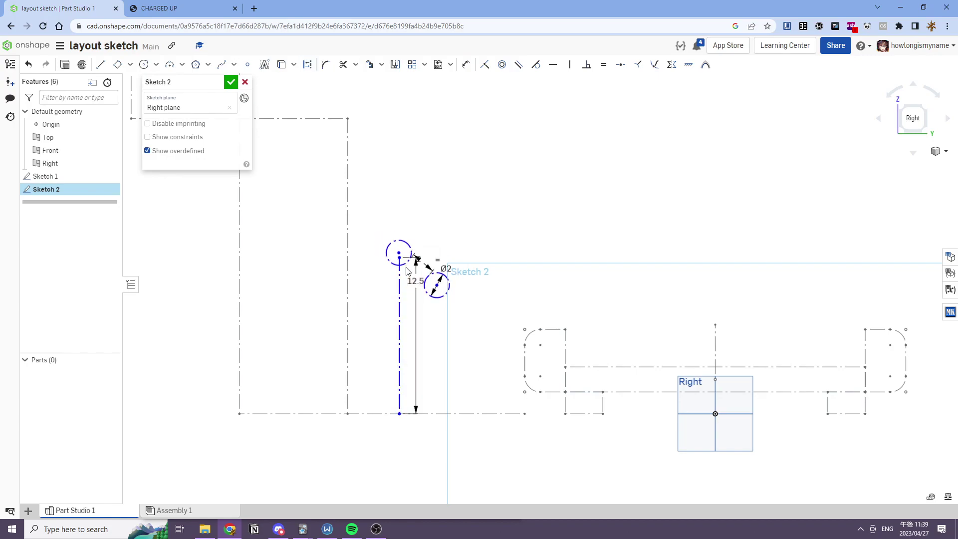
pyautogui.moveTo(399, 257); pyautogui.dragTo(407, 236)
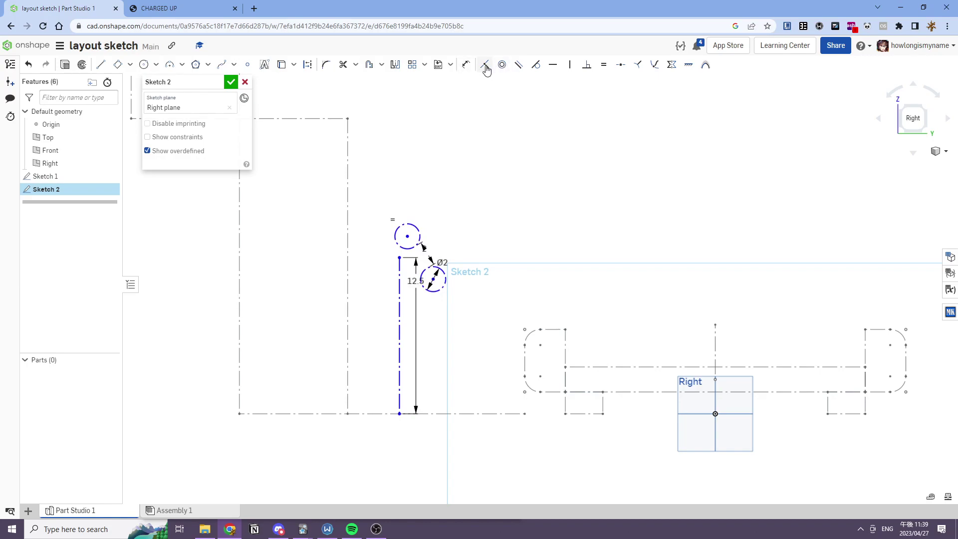
pyautogui.click(409, 249)
pyautogui.click(399, 257)
pyautogui.press('Escape')
pyautogui.moveTo(429, 289)
pyautogui.mouseDown()
pyautogui.moveTo(438, 264)
pyautogui.moveTo(434, 282)
pyautogui.mouseUp()
# Step: Set the gap between the two roller circles to 1.75 in and adjust the lower roller's position
pyautogui.scroll(3, 421, 256)
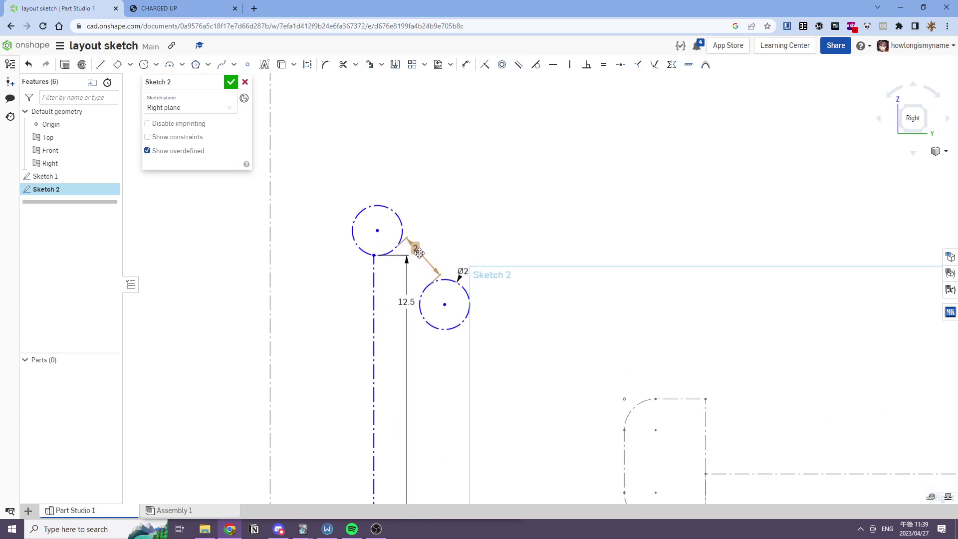
pyautogui.doubleClick(416, 250)
pyautogui.write('1')
pyautogui.press('Return')
pyautogui.moveTo(460, 268); pyautogui.dragTo(455, 245, button='middle')
pyautogui.scroll(-2, 456, 244)
pyautogui.moveTo(442, 267); pyautogui.dragTo(449, 267)
pyautogui.moveTo(448, 267); pyautogui.dragTo(384, 231, button='middle')
# Step: Draw a construction circle about 2.04 in in diameter between the vertical line and the near bumper, below the lower roller
pyautogui.click(459, 346)
pyautogui.click(472, 333)
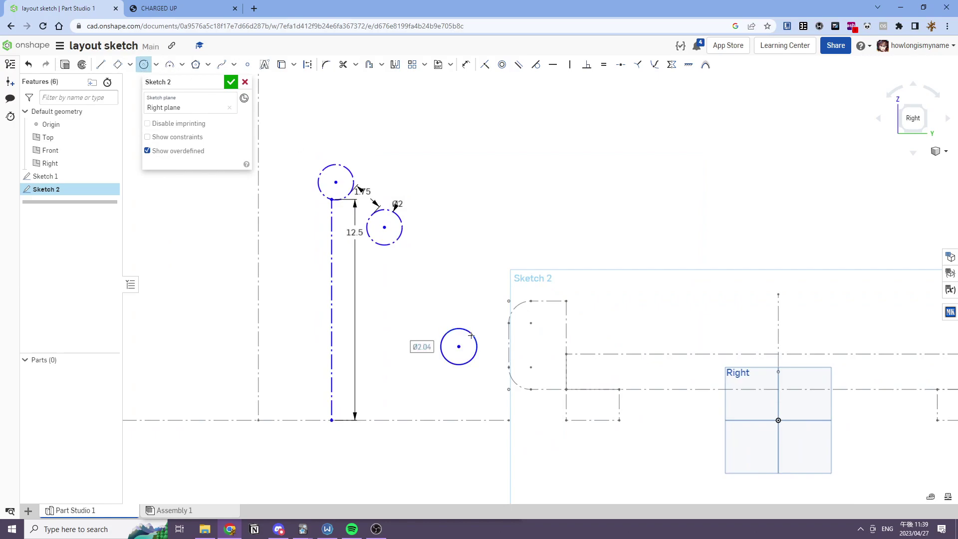
pyautogui.press('Escape')
pyautogui.click(473, 334)
pyautogui.press('d')
pyautogui.press('q')
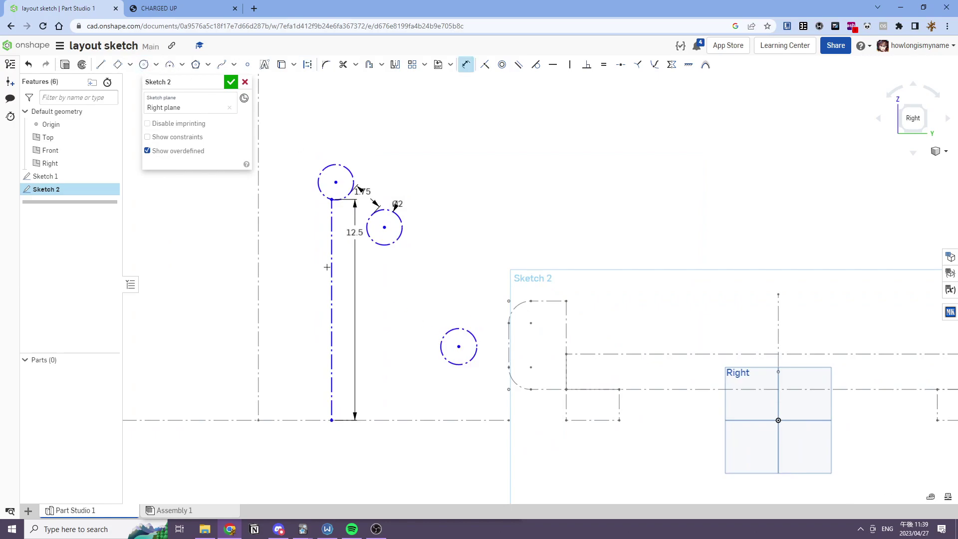
# Step: Draw a construction circle beside the vertical line and set its diameter to 9.5 in
pyautogui.click(145, 63)
pyautogui.click(270, 308)
pyautogui.click(293, 273)
pyautogui.press('d')
pyautogui.click(291, 273)
pyautogui.click(291, 267)
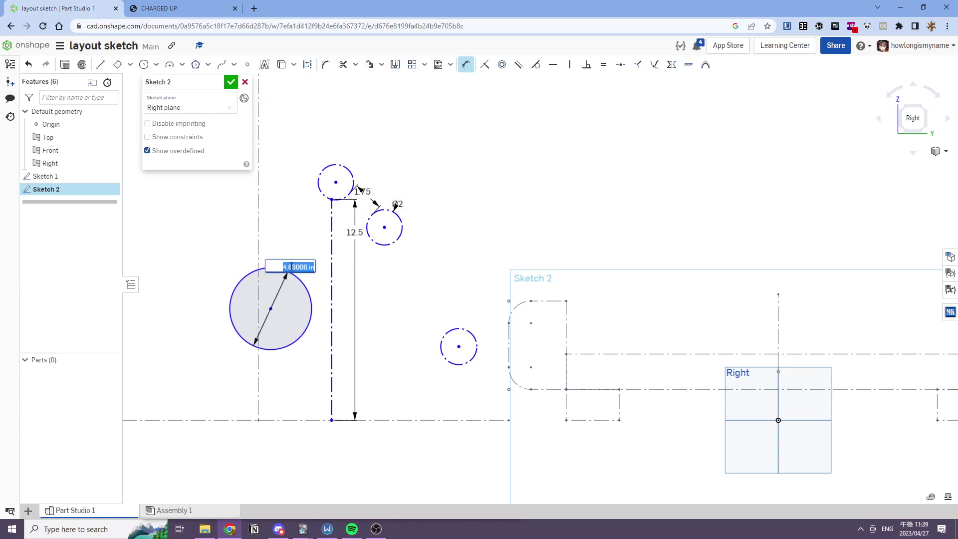
pyautogui.write('9.5')
pyautogui.press('Return')
pyautogui.press('Escape')
pyautogui.click(286, 226)
pyautogui.press('q')
# Step: Move the 9.5 in circle's centre onto the vertical line and make the circle tangent to the ground line
pyautogui.moveTo(270, 308); pyautogui.dragTo(332, 337)
pyautogui.press('t')
pyautogui.click(295, 411)
pyautogui.click(302, 420)
pyautogui.press('Escape')
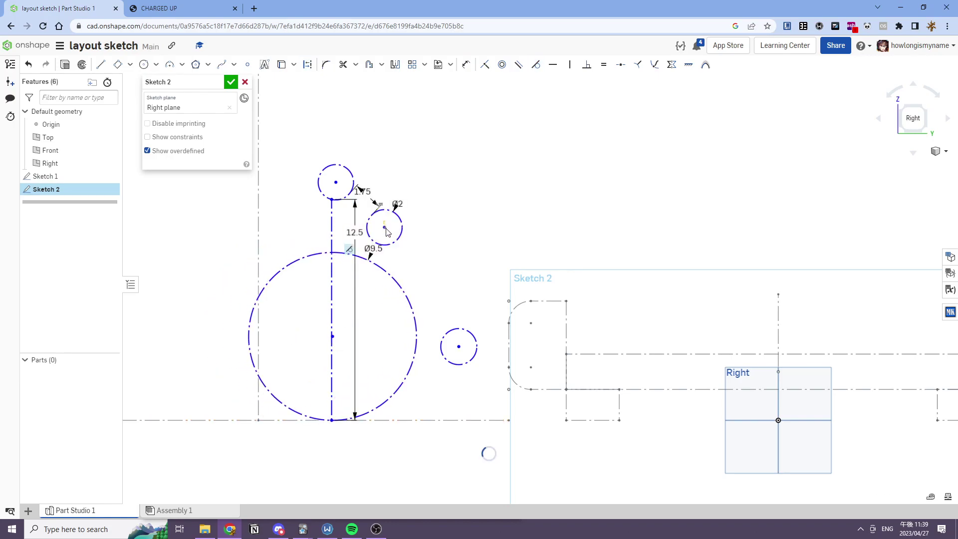
pyautogui.moveTo(384, 229)
pyautogui.mouseDown()
pyautogui.moveTo(377, 239)
pyautogui.moveTo(387, 231)
pyautogui.mouseUp()
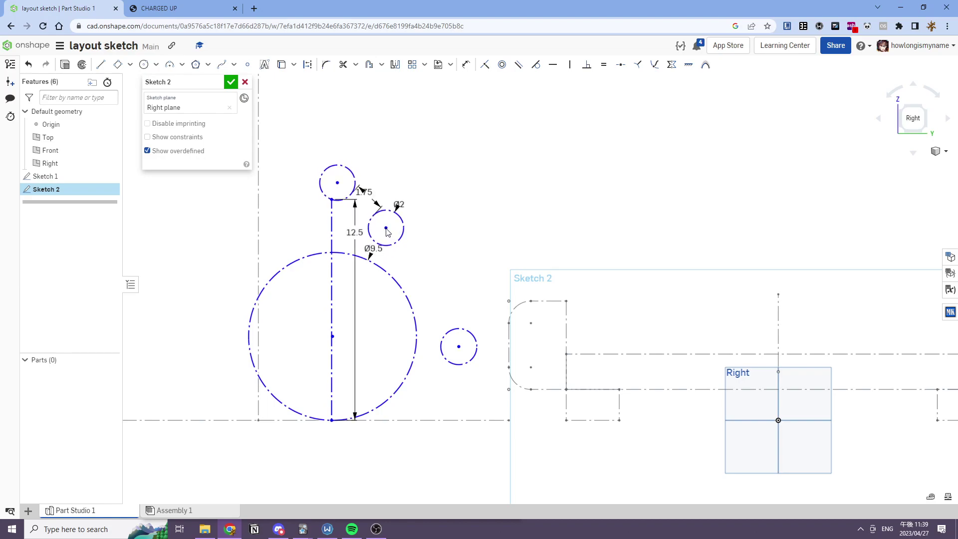
# Step: Set the diameter of the circle near the bumper to 0.5 in
pyautogui.press('d')
pyautogui.click(444, 343)
pyautogui.click(451, 329)
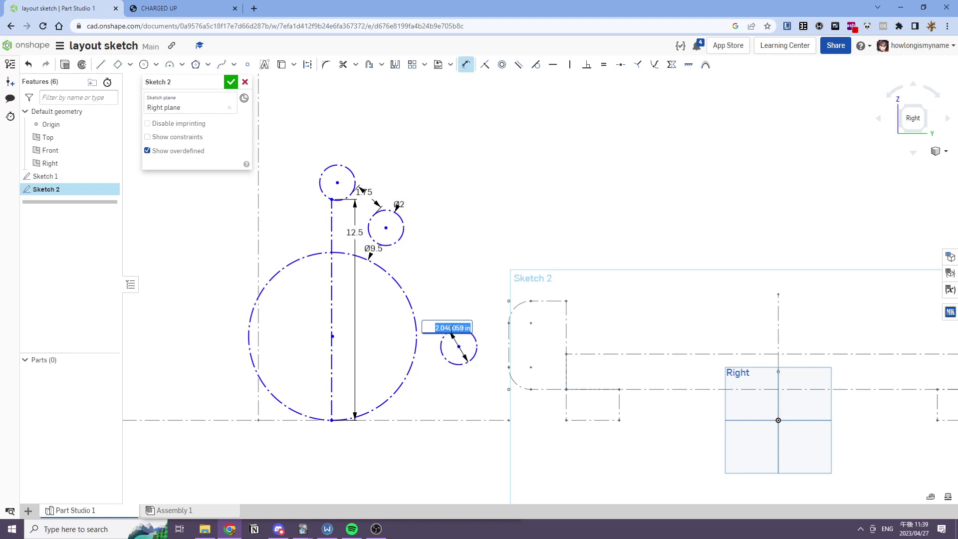
pyautogui.write('0.5')
pyautogui.press('Return')
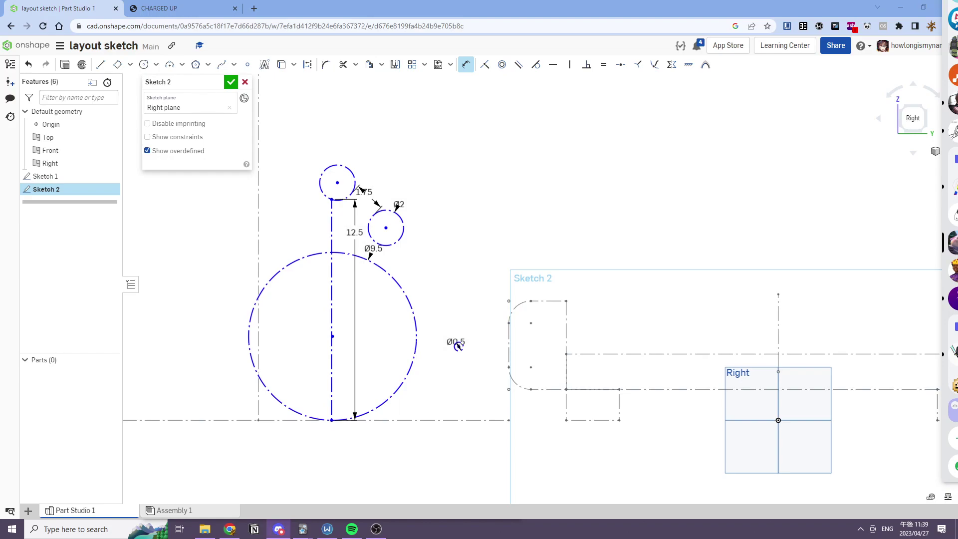
# Step: Move the 0.5 in circle close to the edge of the 9.5 in circle and reposition the lower roller slightly
pyautogui.moveTo(457, 346); pyautogui.dragTo(513, 346, button='middle')
pyautogui.scroll(2, 513, 348)
pyautogui.press('Escape')
pyautogui.moveTo(512, 348); pyautogui.dragTo(495, 366)
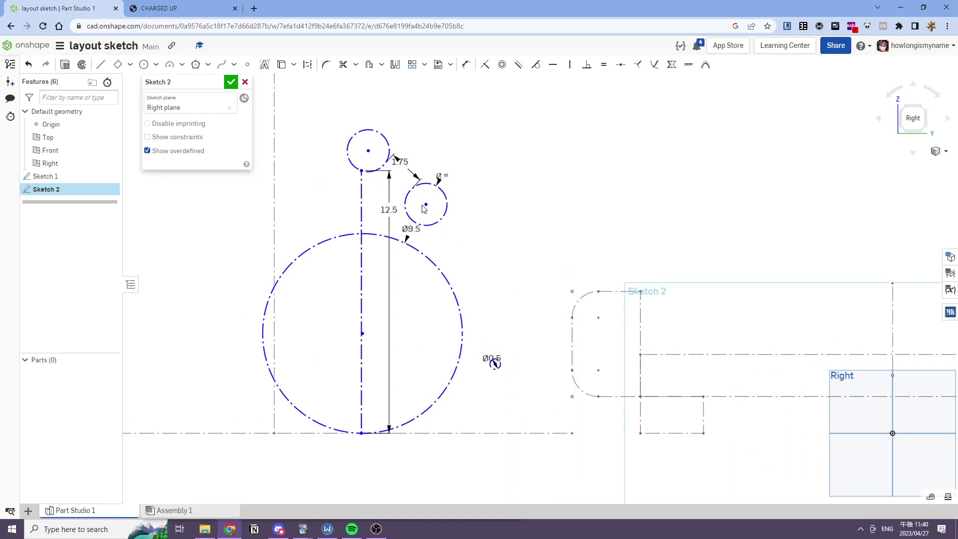
pyautogui.moveTo(430, 207); pyautogui.dragTo(428, 198)
pyautogui.moveTo(497, 371)
pyautogui.mouseDown()
pyautogui.moveTo(479, 362)
pyautogui.moveTo(476, 339)
pyautogui.moveTo(480, 350)
pyautogui.mouseUp()
pyautogui.moveTo(510, 233)
pyautogui.mouseDown(button='middle')
pyautogui.moveTo(479, 215)
pyautogui.moveTo(470, 227)
pyautogui.mouseUp(button='middle')
pyautogui.scroll(-1, 420, 303)
# Step: Draw construction lines from the upper roller's centre to the lower roller's centre and on to the 0.5 in circle's centre
pyautogui.click(101, 65)
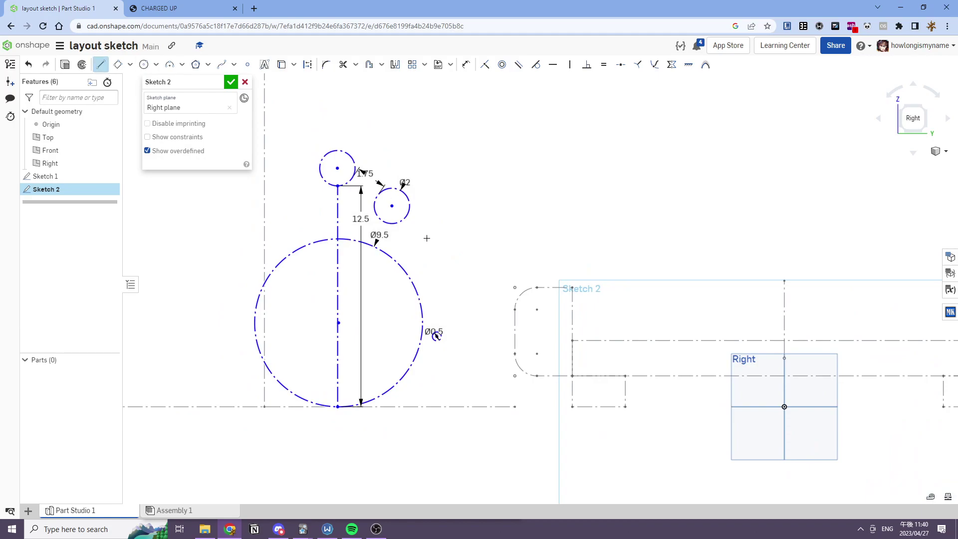
pyautogui.moveTo(338, 168); pyautogui.dragTo(392, 206)
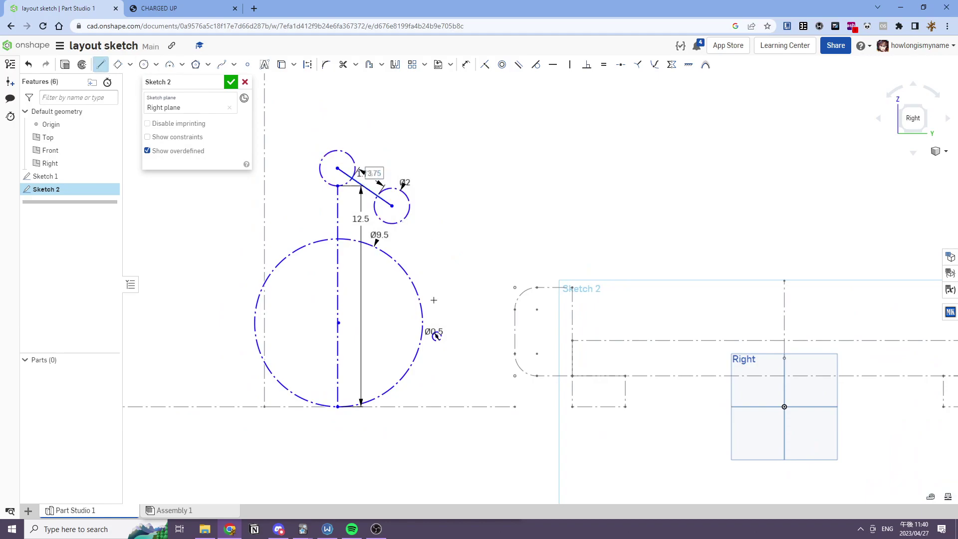
pyautogui.click(436, 336)
pyautogui.press('Escape')
pyautogui.click(404, 249)
pyautogui.click(370, 191)
pyautogui.press('q')
pyautogui.moveTo(419, 236); pyautogui.dragTo(382, 252, button='middle')
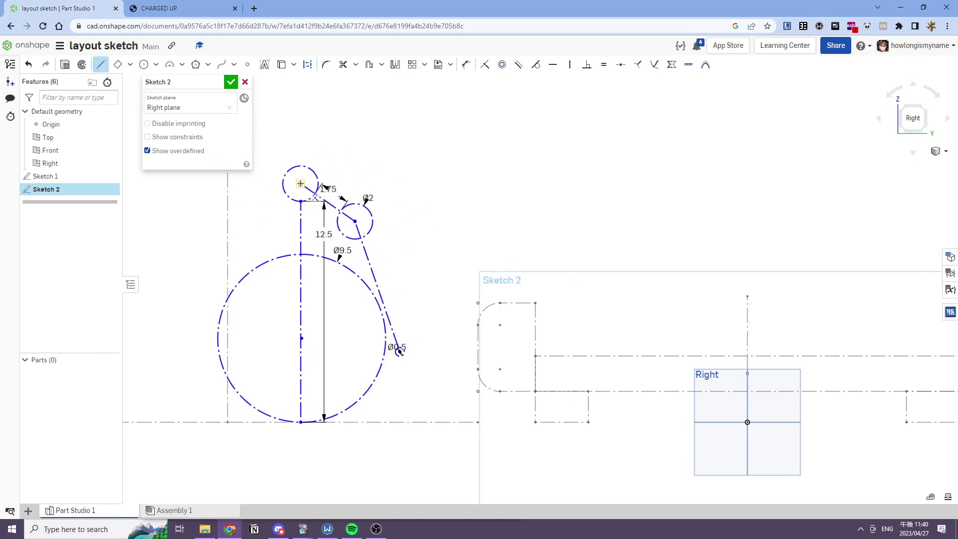
# Step: Connect both roller centres to a new joint point above the lower roller, and link that point to the 0.5 in circle's centre
pyautogui.click(352, 169)
pyautogui.click(355, 221)
pyautogui.click(101, 64)
pyautogui.click(399, 351)
pyautogui.click(409, 219)
pyautogui.press('Escape')
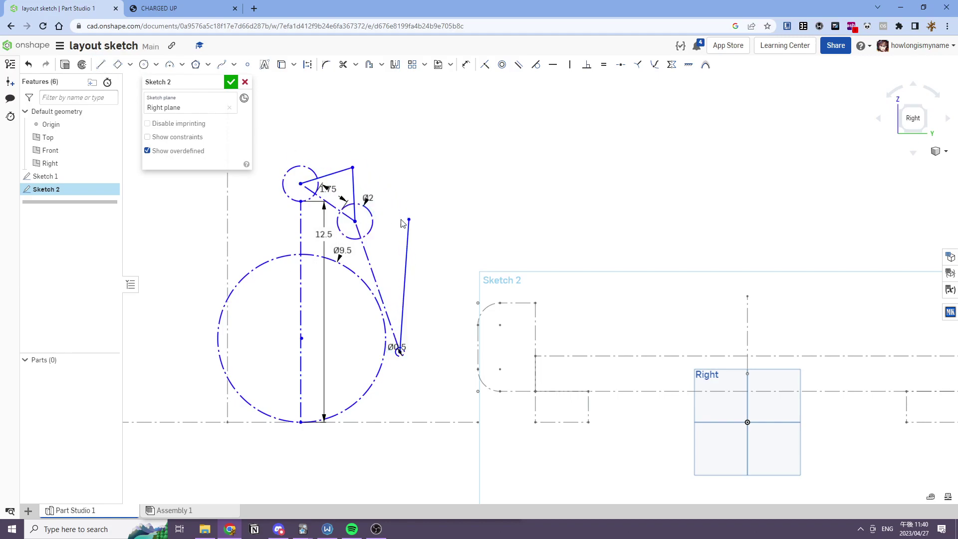
pyautogui.moveTo(409, 219); pyautogui.dragTo(352, 168)
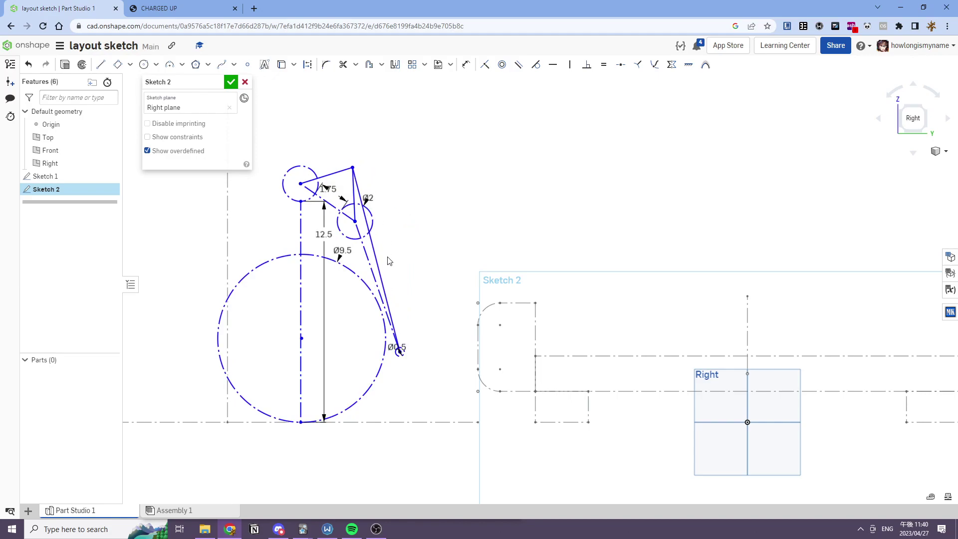
# Step: Convert the three lines meeting at the upper joint point to construction geometry
pyautogui.click(369, 234)
pyautogui.click(353, 186)
pyautogui.click(342, 171)
pyautogui.press('q')
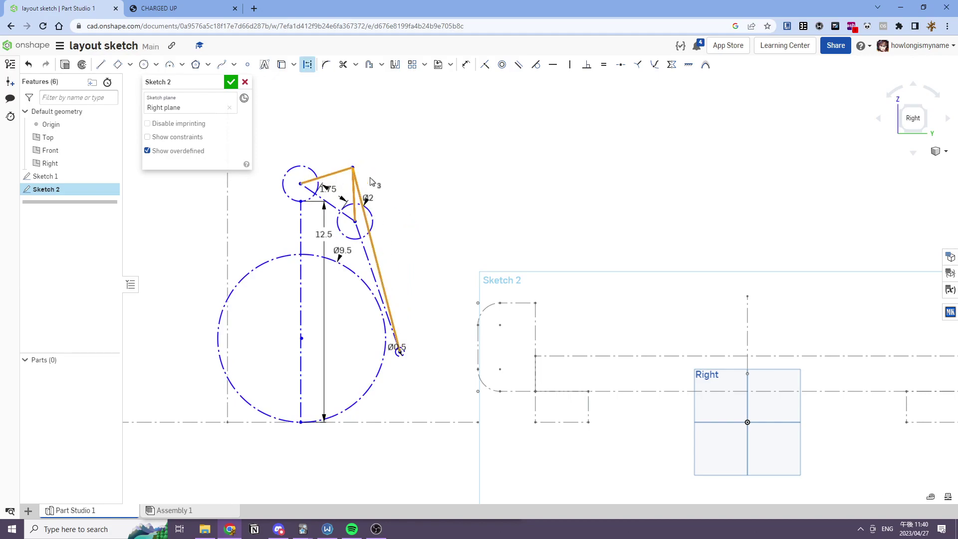
# Step: Shift the 0.5 in circle outward and align the upper roller's centre vertically with the top end of the 12.5 in line
pyautogui.moveTo(428, 319); pyautogui.dragTo(419, 305, button='middle')
pyautogui.moveTo(390, 341)
pyautogui.mouseDown()
pyautogui.moveTo(408, 335)
pyautogui.moveTo(408, 352)
pyautogui.mouseUp()
pyautogui.moveTo(346, 207); pyautogui.dragTo(346, 209)
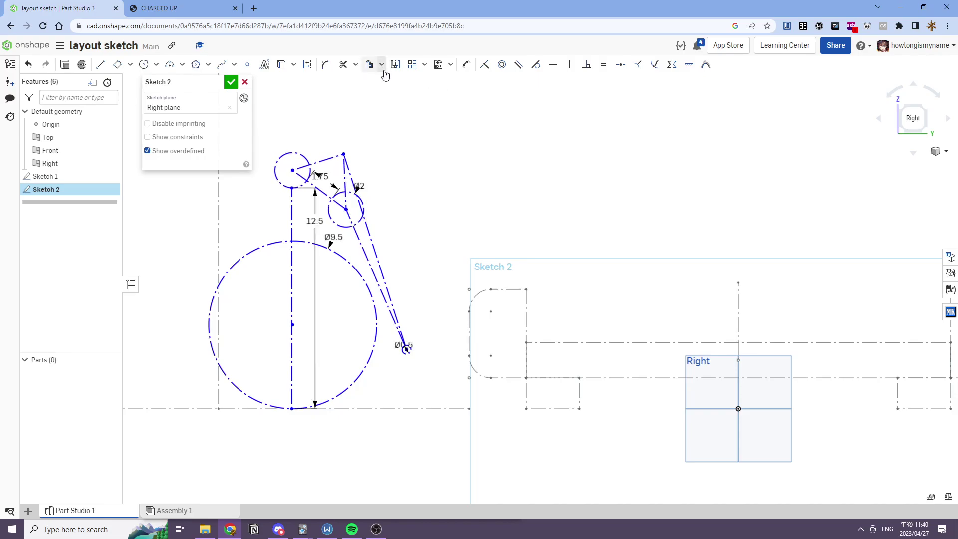
pyautogui.click(570, 64)
pyautogui.click(292, 189)
pyautogui.click(292, 170)
pyautogui.press('Escape')
pyautogui.moveTo(346, 209); pyautogui.dragTo(347, 211)
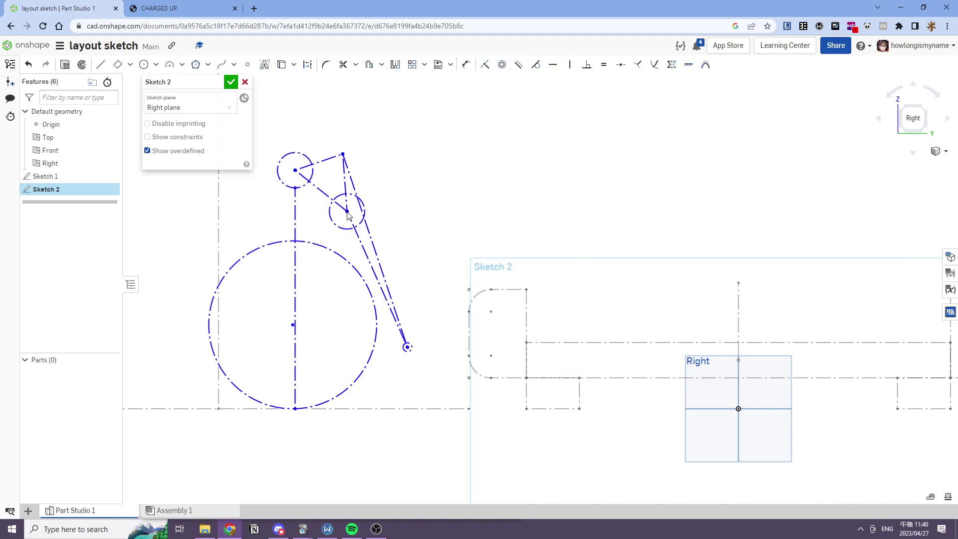
# Step: Constrain the 9.5 in circle's centre to lie on the 12.5 in vertical line
pyautogui.moveTo(295, 409); pyautogui.dragTo(283, 319)
pyautogui.click(484, 65)
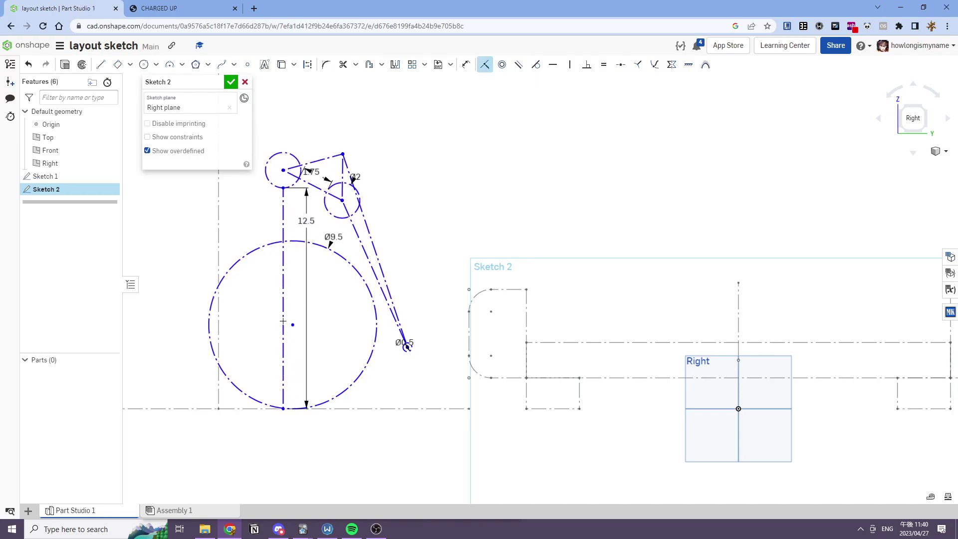
pyautogui.click(292, 324)
pyautogui.press('Escape')
pyautogui.moveTo(284, 408); pyautogui.dragTo(291, 408)
# Step: Reposition the rollers, the upper joint and the 0.5 in circle closer to the near bumper
pyautogui.moveTo(407, 346); pyautogui.dragTo(424, 349)
pyautogui.moveTo(344, 155); pyautogui.dragTo(382, 146)
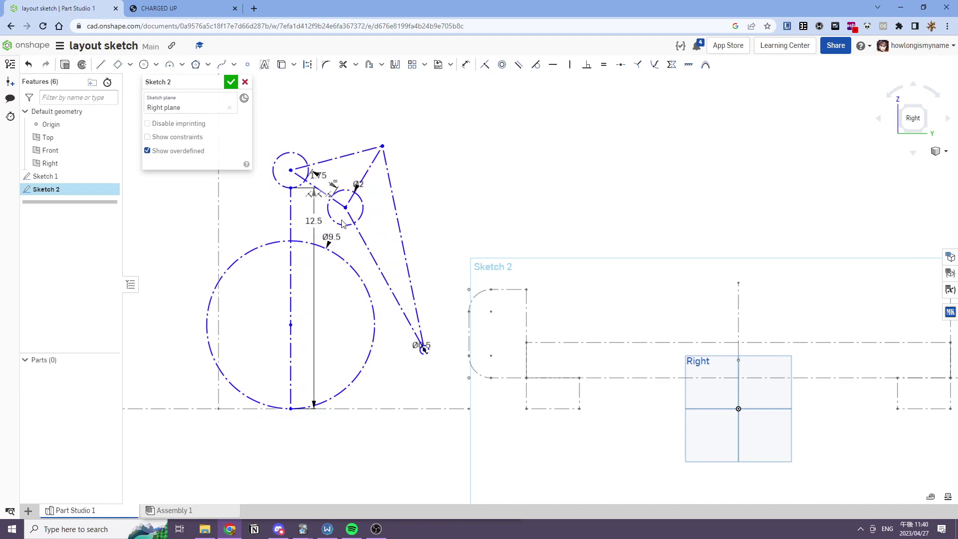
pyautogui.moveTo(346, 212); pyautogui.dragTo(369, 211)
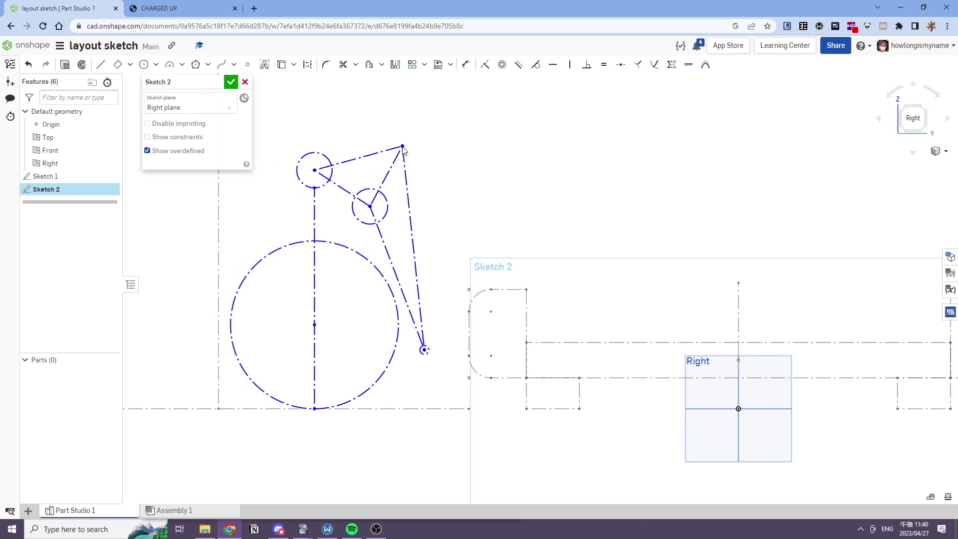
pyautogui.moveTo(428, 355); pyautogui.dragTo(438, 354)
pyautogui.moveTo(403, 150)
pyautogui.mouseDown()
pyautogui.moveTo(416, 168)
pyautogui.moveTo(405, 150)
pyautogui.mouseUp()
# Step: Dimension the angle between the line joining the roller centres and the ground line at 35 degrees
pyautogui.press('d')
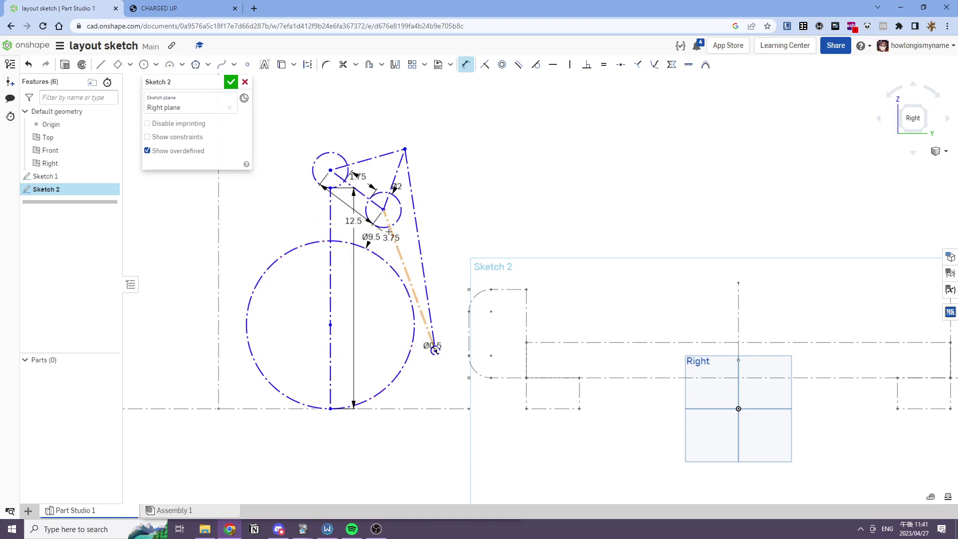
pyautogui.scroll(4, 363, 206)
pyautogui.scroll(-4, 408, 241)
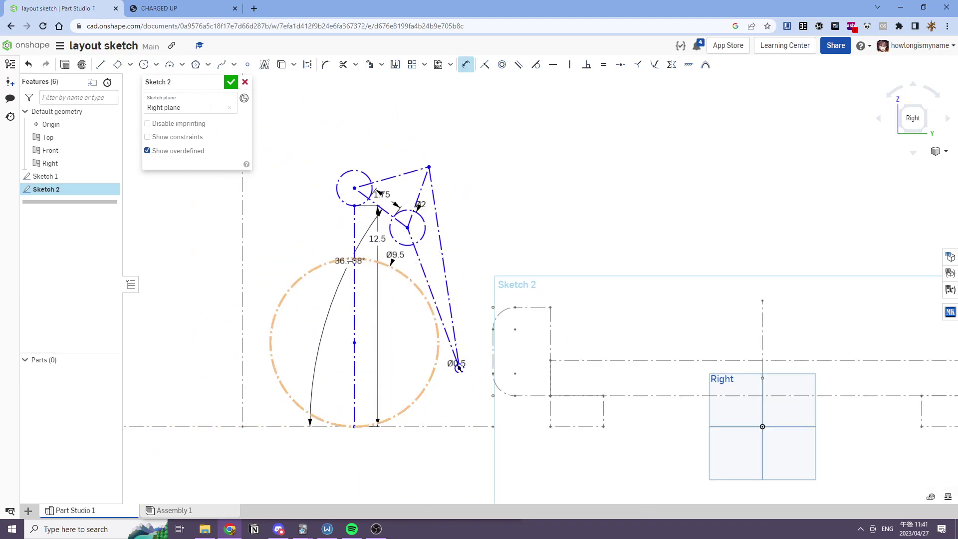
pyautogui.click(316, 243)
pyautogui.write('35')
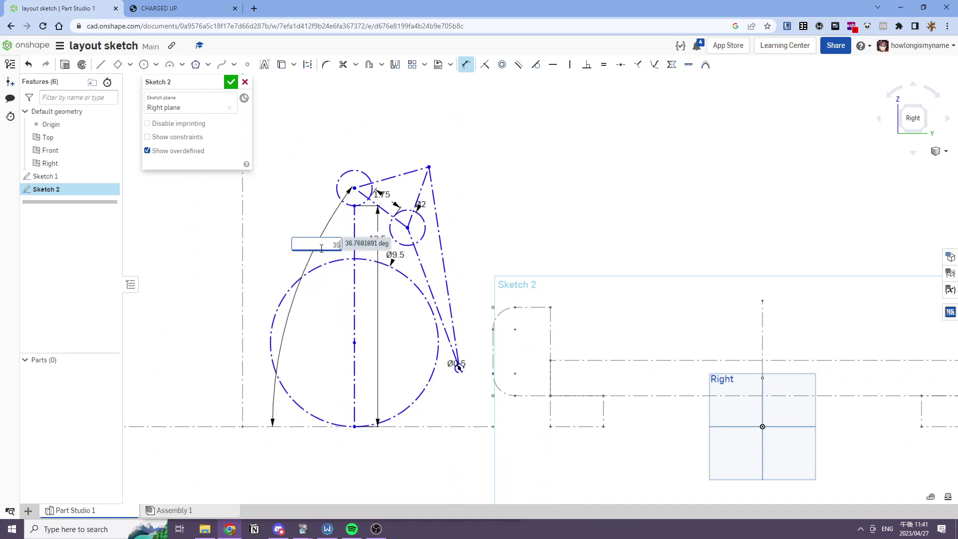
pyautogui.press('Return')
pyautogui.moveTo(418, 340); pyautogui.dragTo(409, 346, button='middle')
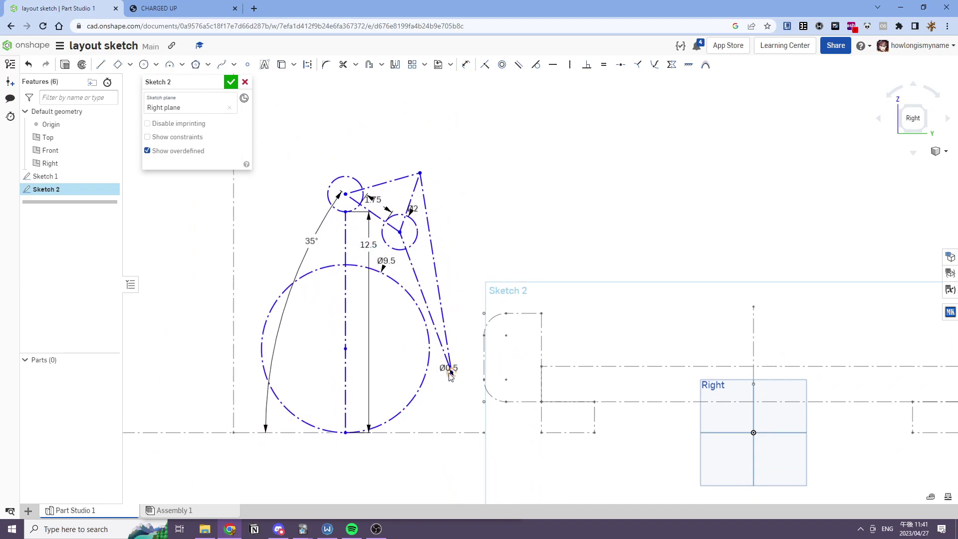
# Step: Adjust the position of the 0.5 in circle beside the 9.5 in circle
pyautogui.moveTo(452, 373); pyautogui.dragTo(442, 355)
pyautogui.scroll(1, 455, 332)
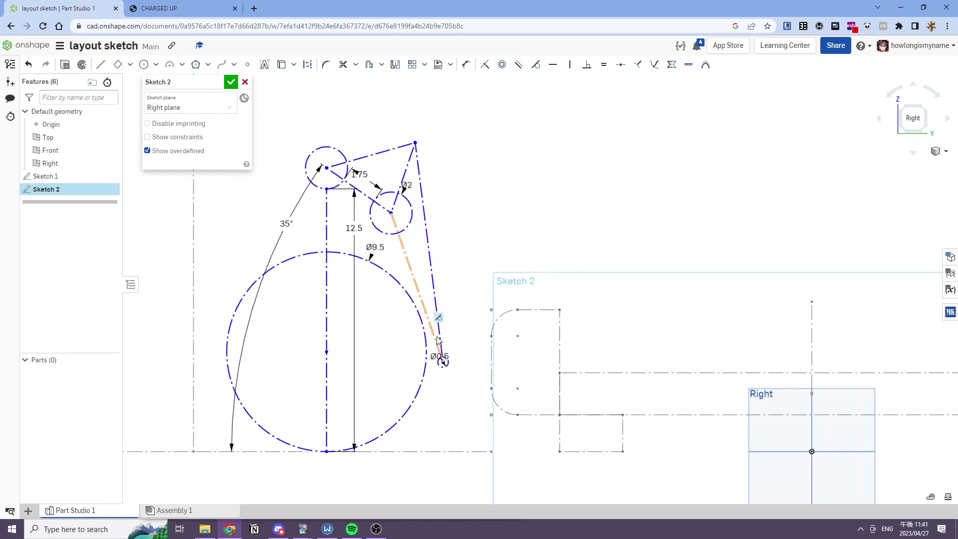
pyautogui.moveTo(432, 337); pyautogui.dragTo(404, 340, button='middle')
pyautogui.moveTo(416, 370); pyautogui.dragTo(420, 393)
pyautogui.moveTo(409, 282); pyautogui.dragTo(408, 258, button='middle')
# Step: Dimension the long link from the upper joint to the 0.5 in circle's centre at 11.75 in
pyautogui.press('d')
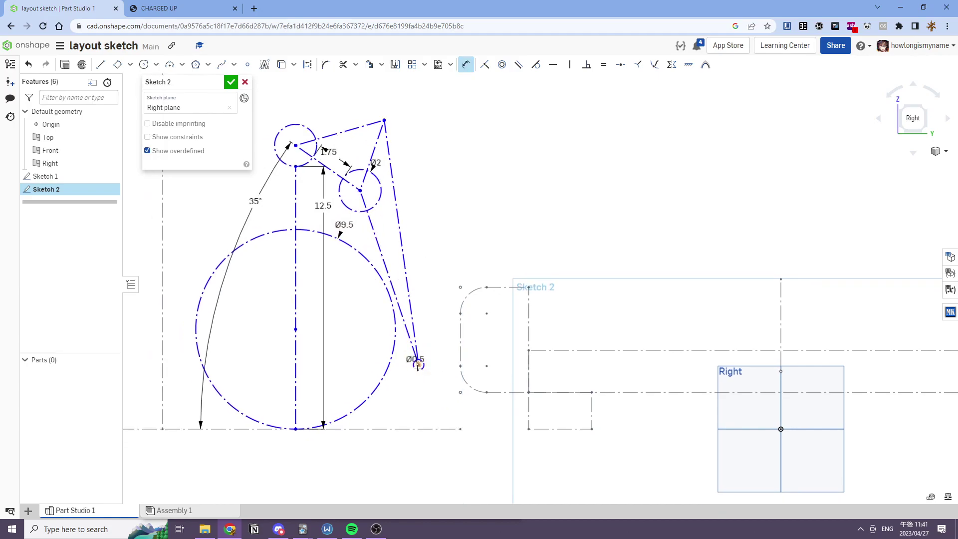
pyautogui.click(417, 355)
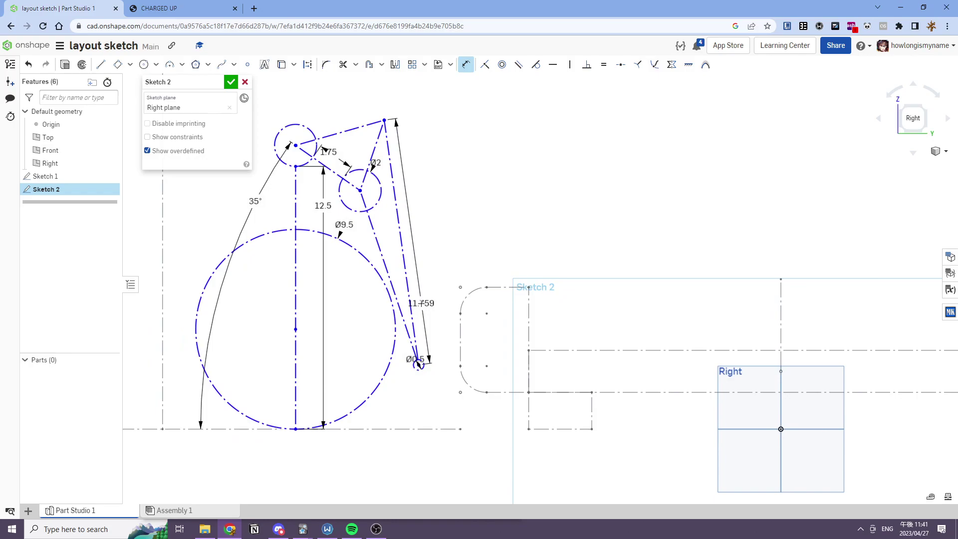
pyautogui.click(421, 303)
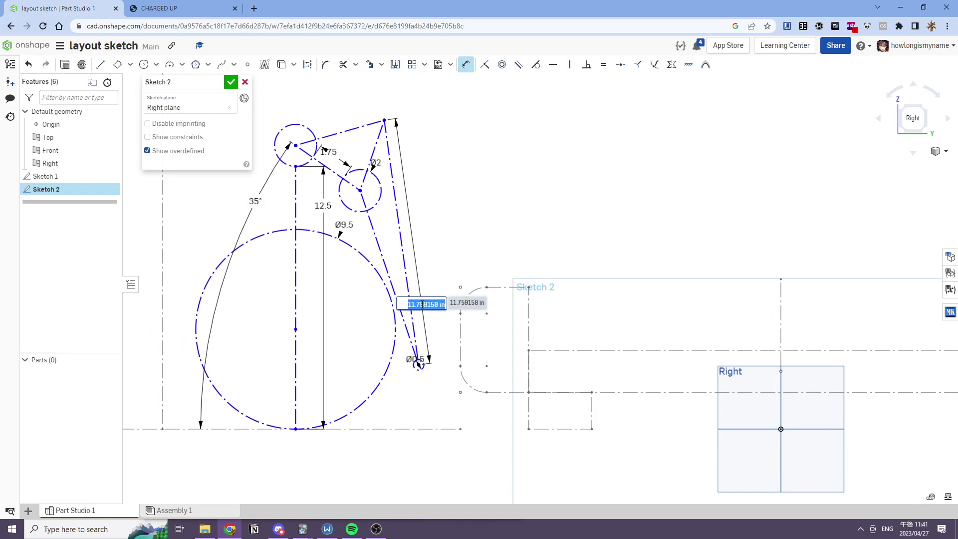
pyautogui.press('Escape')
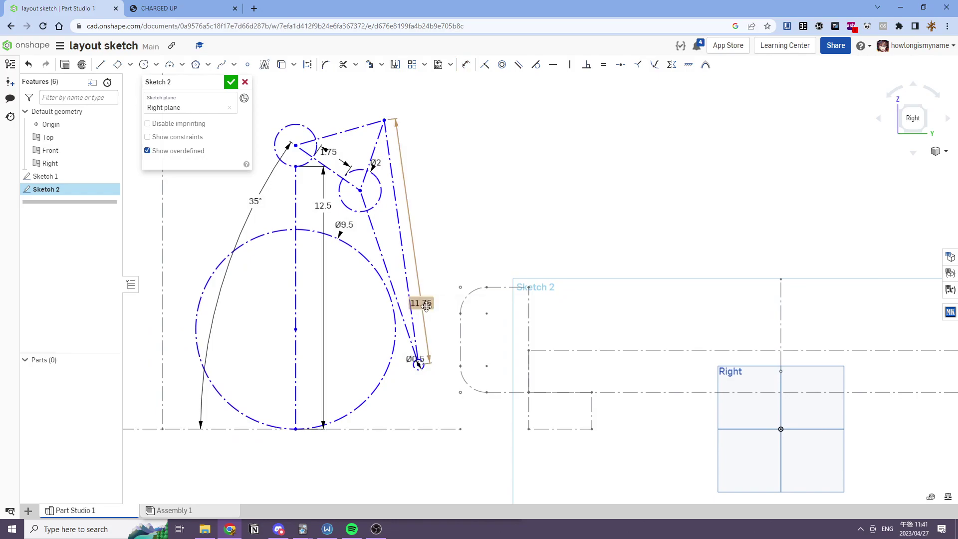
# Step: Move the upper joint and swing the 0.5 in circle up toward the near bumper
pyautogui.moveTo(417, 365)
pyautogui.mouseDown()
pyautogui.moveTo(406, 368)
pyautogui.moveTo(425, 363)
pyautogui.mouseUp()
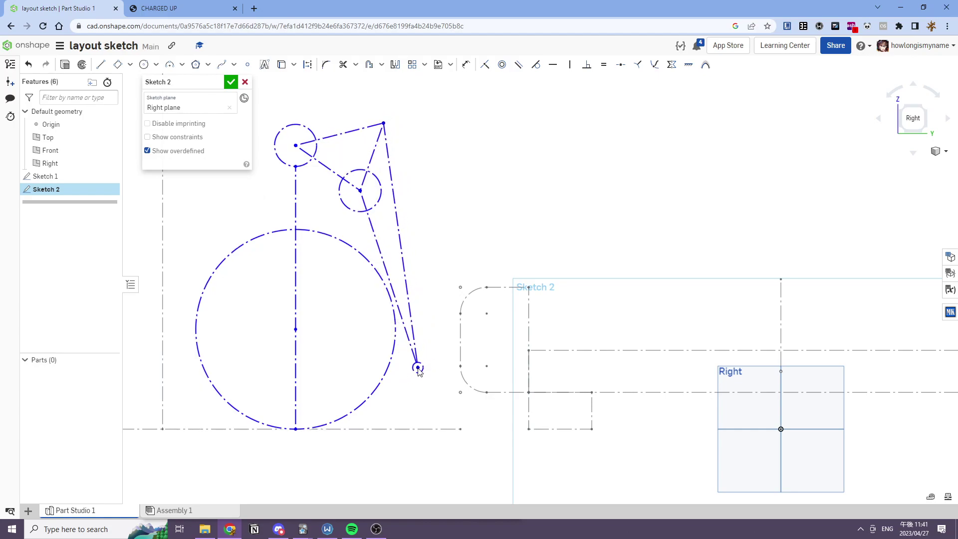
pyautogui.press('d')
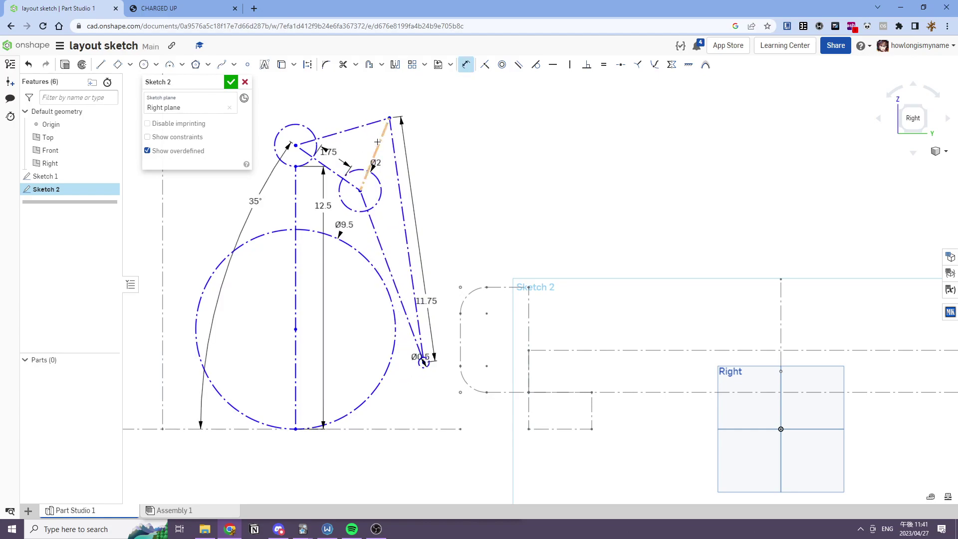
pyautogui.moveTo(389, 119); pyautogui.dragTo(387, 114)
pyautogui.press('d')
pyautogui.click(371, 220)
pyautogui.press('Escape')
pyautogui.moveTo(422, 359)
pyautogui.mouseDown()
pyautogui.moveTo(440, 344)
pyautogui.moveTo(435, 353)
pyautogui.mouseUp()
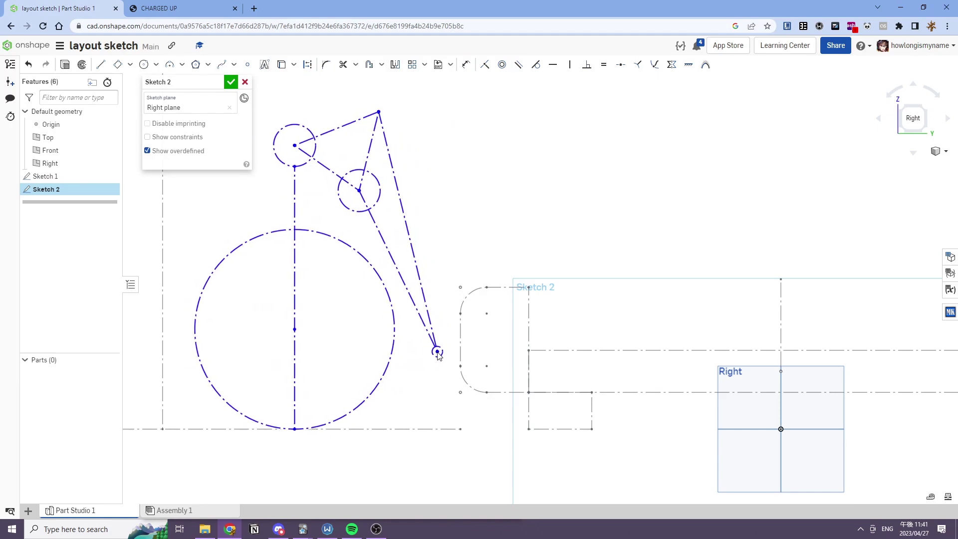
# Step: Dimension the links from the lower roller's centre to the upper joint and to the 0.5 in circle's centre
pyautogui.press('d')
pyautogui.press('Escape')
pyautogui.moveTo(382, 220); pyautogui.dragTo(386, 214)
pyautogui.scroll(2, 386, 214)
pyautogui.press('d')
pyautogui.scroll(-2, 417, 242)
pyautogui.click(408, 214)
pyautogui.click(424, 204)
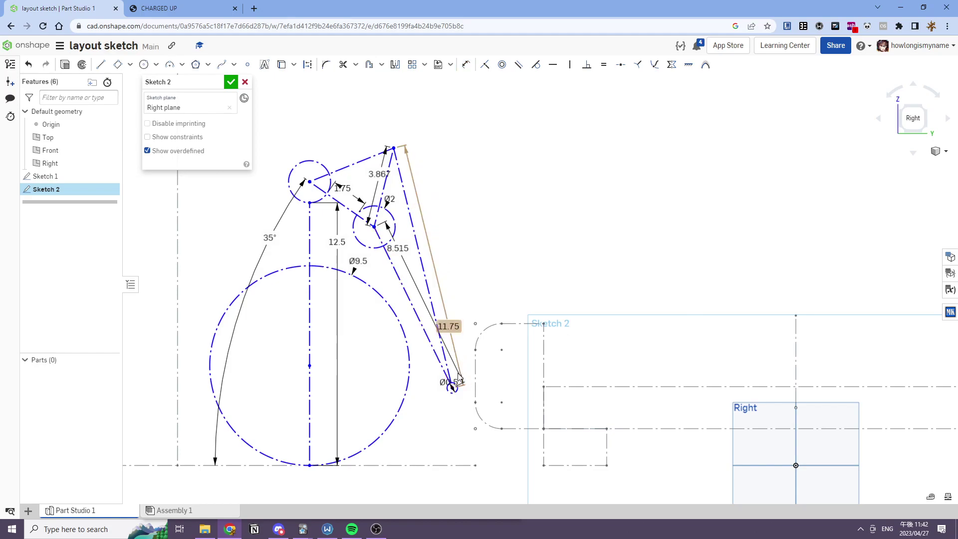
# Step: Dimension the link from the upper roller's centre to the upper joint at 4.25 in and shift the 0.5 in circle
pyautogui.moveTo(452, 389)
pyautogui.mouseDown()
pyautogui.moveTo(462, 381)
pyautogui.moveTo(460, 389)
pyautogui.mouseUp()
pyautogui.press('d')
pyautogui.click(364, 162)
pyautogui.click(359, 148)
pyautogui.write('4.25')
pyautogui.press('Return')
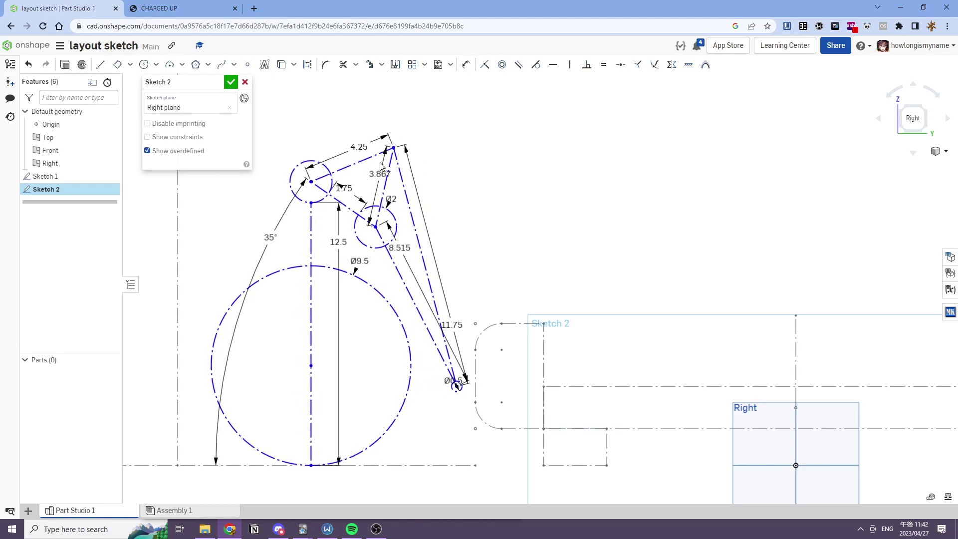
pyautogui.moveTo(455, 387); pyautogui.dragTo(440, 387)
pyautogui.scroll(-2, 390, 256)
pyautogui.moveTo(390, 256); pyautogui.dragTo(381, 240, button='middle')
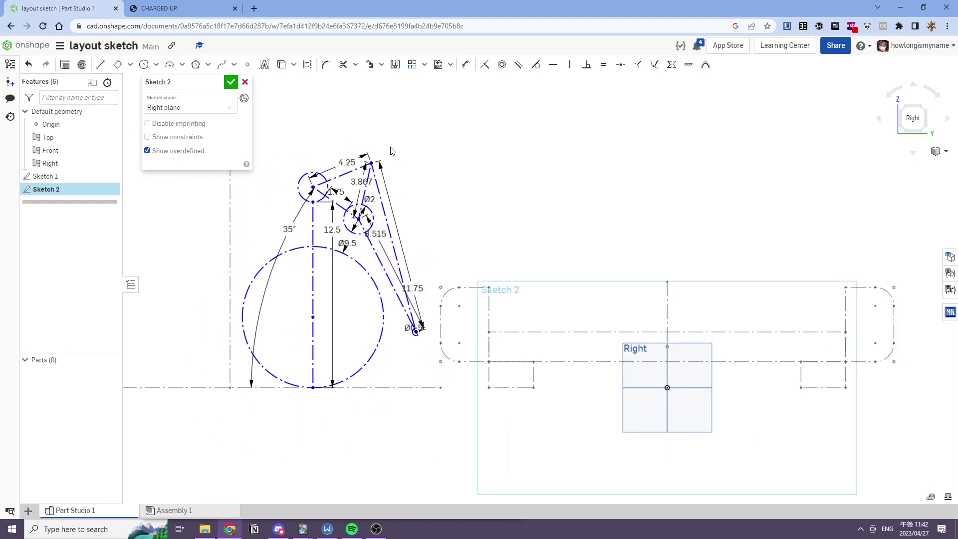
# Step: Sketch a slanted rectangle about 32 in long, rising from beside the far bumper toward the near side of the chassis
pyautogui.moveTo(390, 145); pyautogui.dragTo(376, 210, button='middle')
pyautogui.scroll(-2, 376, 210)
pyautogui.moveTo(364, 224)
pyautogui.mouseDown()
pyautogui.moveTo(375, 224)
pyautogui.moveTo(365, 227)
pyautogui.mouseUp()
pyautogui.moveTo(474, 240); pyautogui.dragTo(407, 253, button='middle')
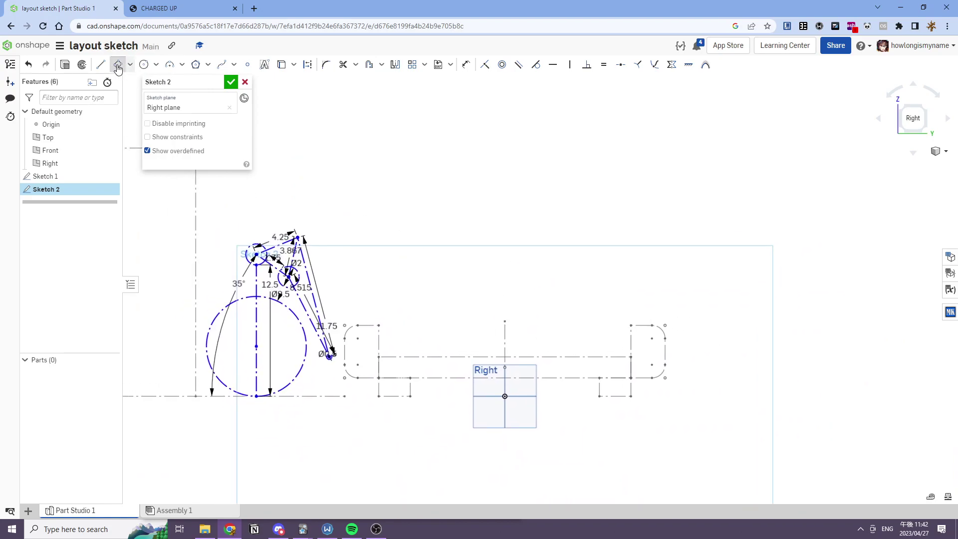
pyautogui.moveTo(606, 308); pyautogui.dragTo(599, 343, button='middle')
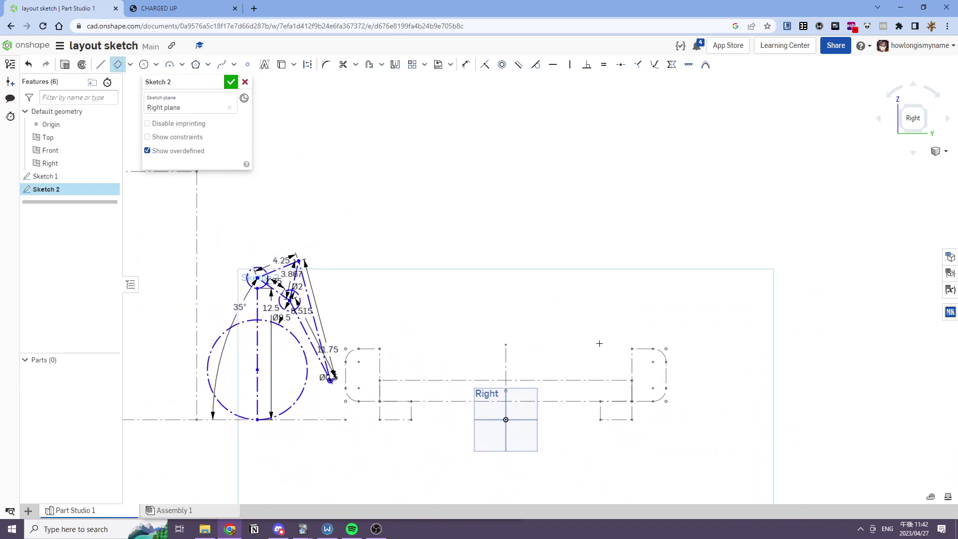
pyautogui.click(625, 353)
pyautogui.scroll(-3, 406, 172)
pyautogui.moveTo(407, 172); pyautogui.dragTo(513, 302, button='middle')
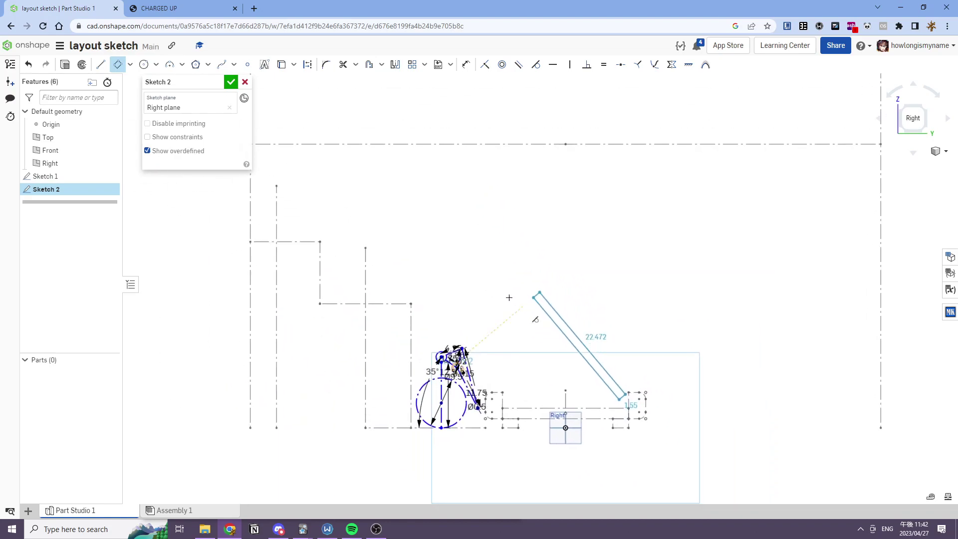
pyautogui.click(520, 271)
pyautogui.press('Escape')
pyautogui.moveTo(520, 270)
pyautogui.mouseDown()
pyautogui.moveTo(530, 261)
pyautogui.moveTo(521, 260)
pyautogui.mouseUp()
# Step: Dimension the slanted rectangle's width at 2 in
pyautogui.press('d')
pyautogui.scroll(3, 611, 395)
pyautogui.click(614, 393)
pyautogui.write('2')
pyautogui.press('Return')
# Step: Try to dimension the slanted rectangle's length
pyautogui.moveTo(620, 411); pyautogui.dragTo(848, 129, button='right')
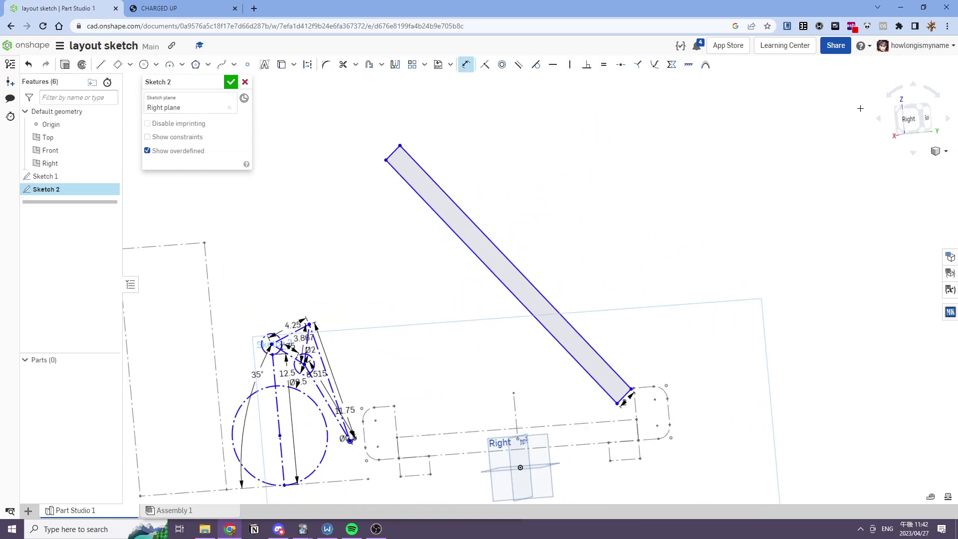
pyautogui.press('n')
pyautogui.click(540, 295)
pyautogui.click(524, 295)
pyautogui.press('Escape')
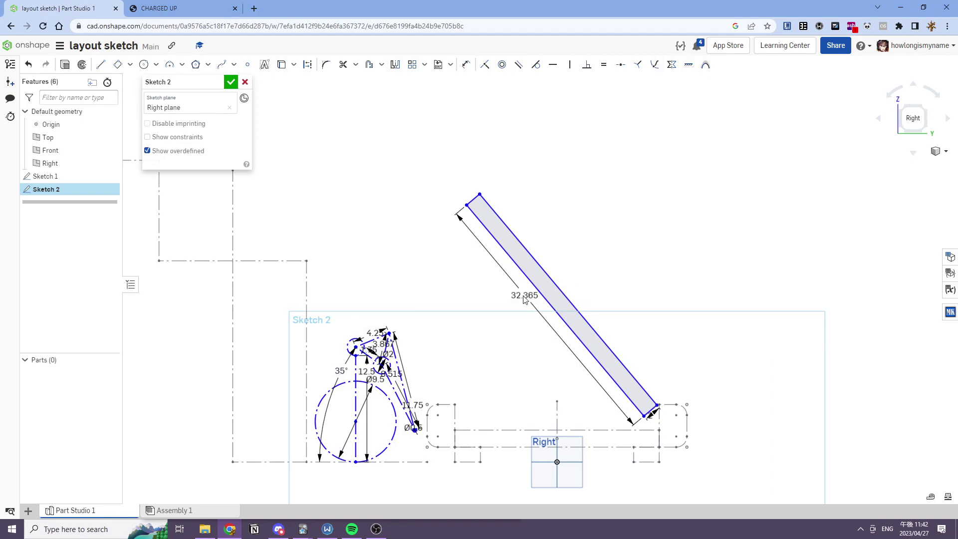
pyautogui.click(522, 295)
pyautogui.press('Delete')
# Step: Raise the slanted rectangle and dimension the horizontal gap between its upper corner and the near bumper's inner edge at 0.5 in
pyautogui.moveTo(657, 405)
pyautogui.mouseDown()
pyautogui.moveTo(661, 383)
pyautogui.moveTo(649, 388)
pyautogui.mouseUp()
pyautogui.moveTo(468, 202); pyautogui.dragTo(464, 175)
pyautogui.press('d')
pyautogui.press('Escape')
pyautogui.press('d')
pyautogui.click(455, 404)
pyautogui.click(458, 415)
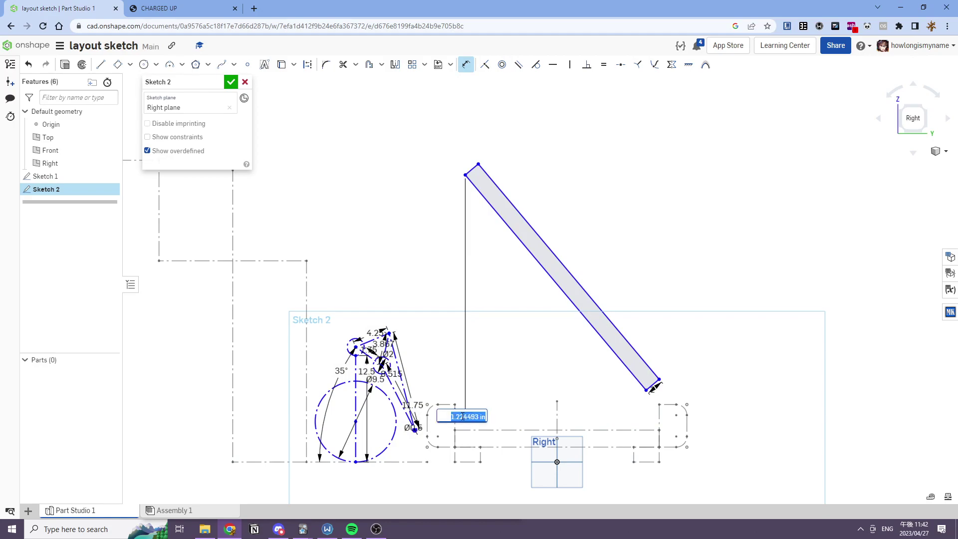
pyautogui.write('0.5')
pyautogui.press('Return')
pyautogui.press('Escape')
# Step: Shift the slanted rectangle's lower end and set its horizontal gap from the near bumper's inner edge to 0.75 in
pyautogui.moveTo(654, 381)
pyautogui.mouseDown()
pyautogui.moveTo(648, 390)
pyautogui.moveTo(644, 368)
pyautogui.mouseUp()
pyautogui.doubleClick(458, 414)
pyautogui.write('0.75')
pyautogui.press('Return')
# Step: Convert all sides of the slanted rectangle to construction geometry
pyautogui.moveTo(636, 375)
pyautogui.mouseDown()
pyautogui.moveTo(626, 399)
pyautogui.moveTo(634, 410)
pyautogui.moveTo(457, 177)
pyautogui.mouseUp()
pyautogui.scroll(-1, 489, 183)
pyautogui.press('q')
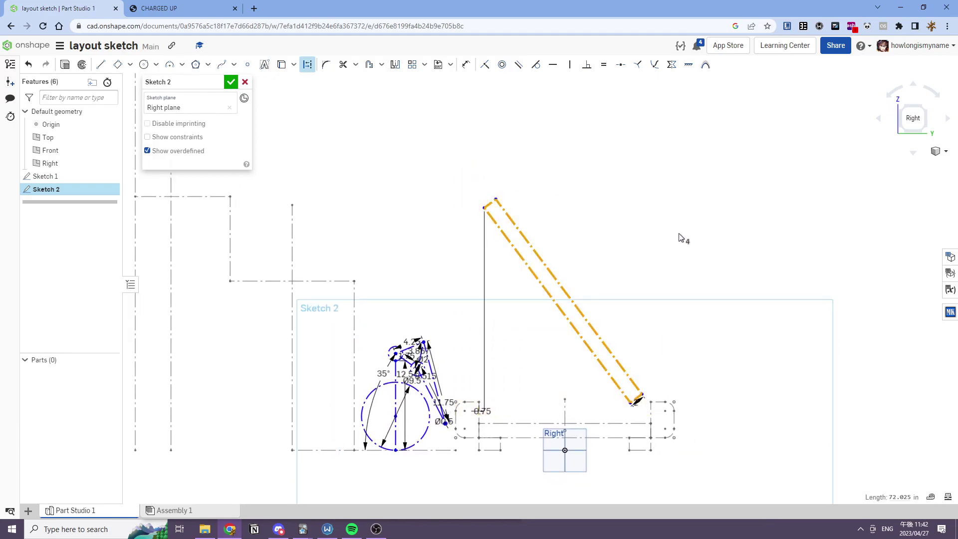
pyautogui.click(627, 345)
pyautogui.moveTo(594, 373); pyautogui.dragTo(590, 357)
# Step: Make the slanted rectangle steeper and extend its upper end just past the horizontal height limit line
pyautogui.scroll(-1, 467, 208)
pyautogui.moveTo(466, 208); pyautogui.dragTo(605, 306, button='middle')
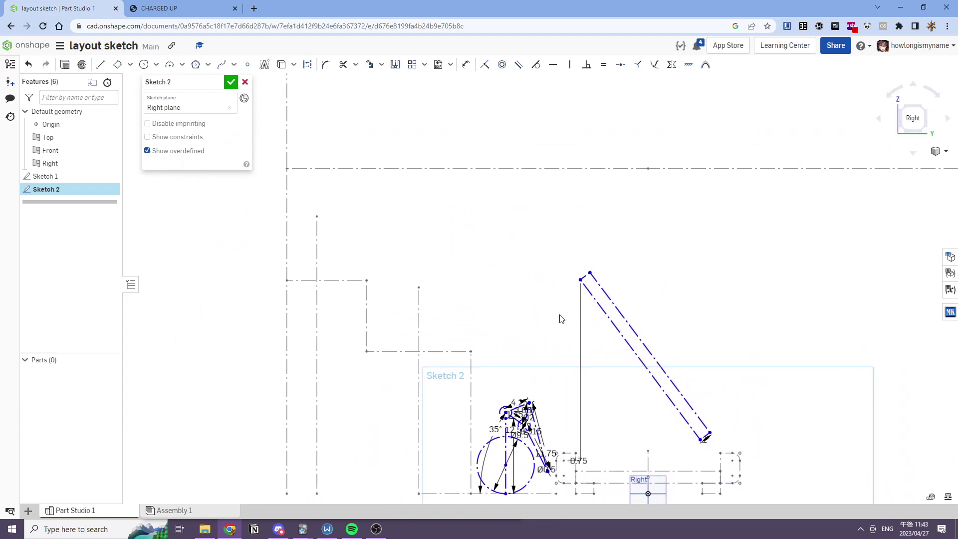
pyautogui.moveTo(579, 262); pyautogui.dragTo(536, 215, button='middle')
pyautogui.click(117, 64)
pyautogui.press('Escape')
pyautogui.moveTo(547, 224); pyautogui.dragTo(573, 238)
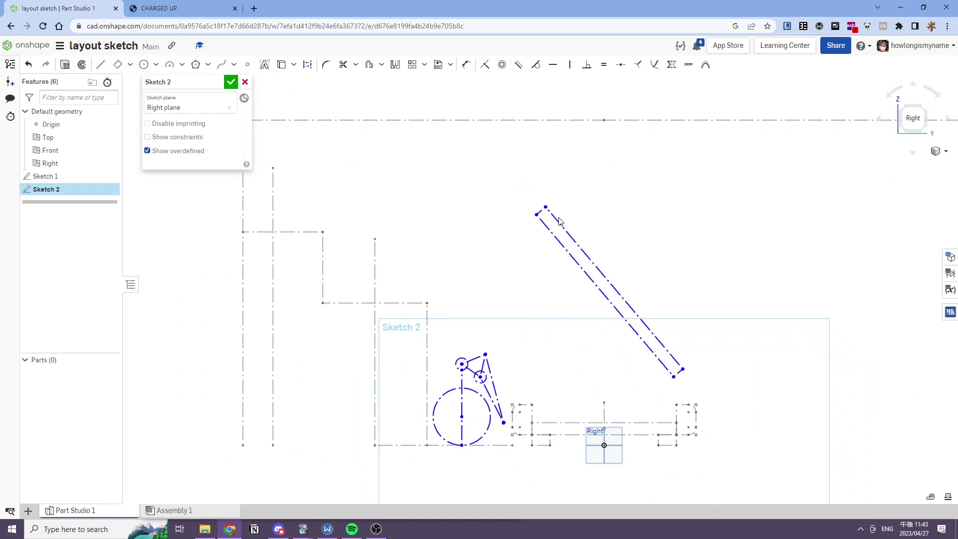
pyautogui.moveTo(671, 383); pyautogui.dragTo(651, 396)
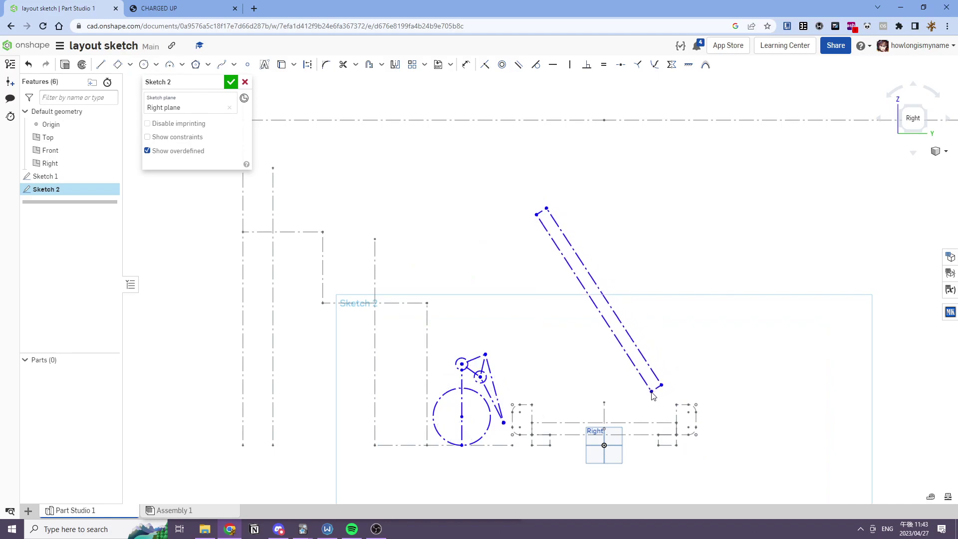
pyautogui.moveTo(675, 365); pyautogui.dragTo(655, 358, button='middle')
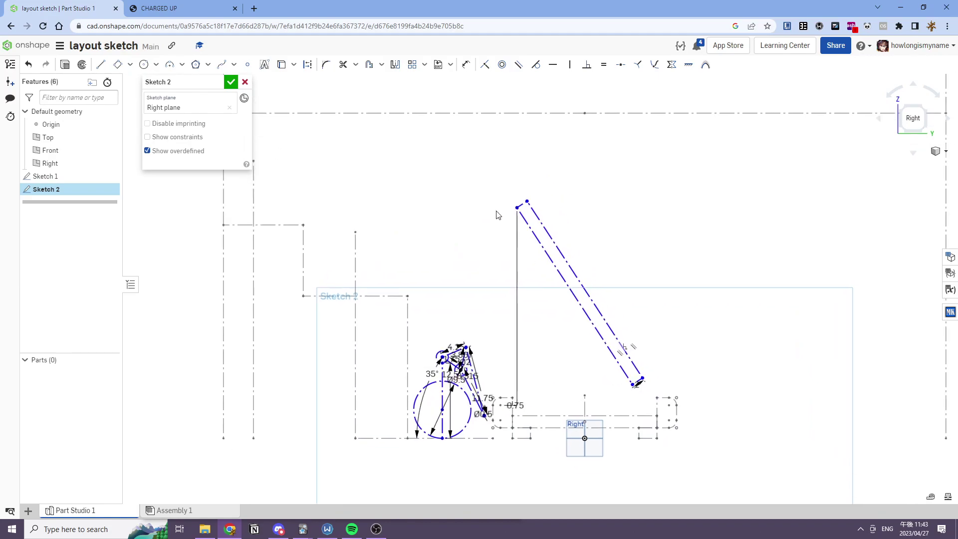
pyautogui.moveTo(516, 208); pyautogui.dragTo(492, 95)
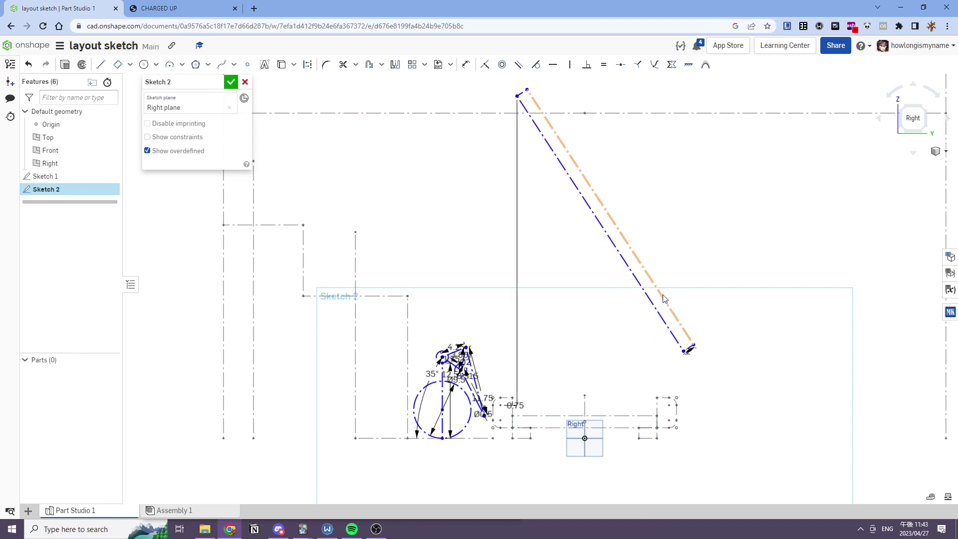
pyautogui.moveTo(686, 351); pyautogui.dragTo(635, 392)
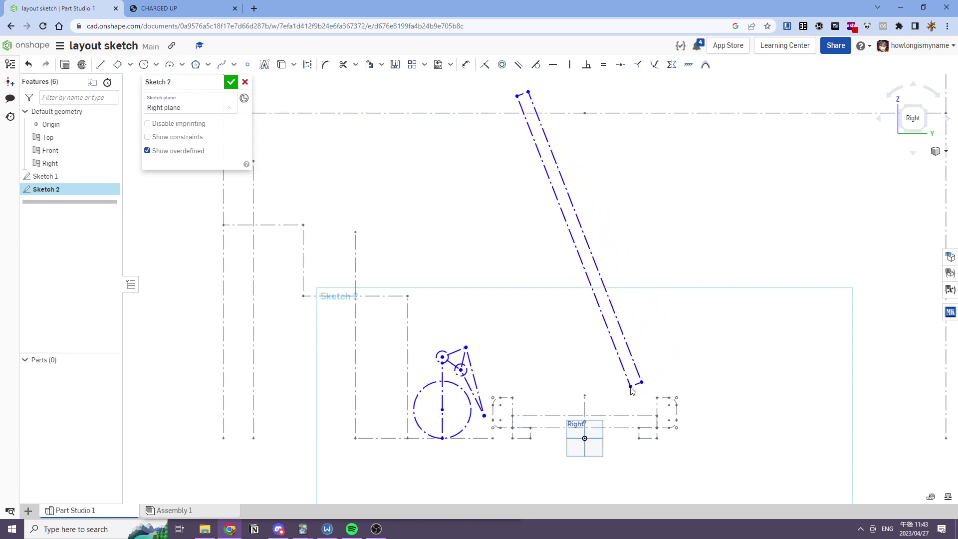
pyautogui.scroll(-1, 589, 335)
pyautogui.moveTo(589, 332); pyautogui.dragTo(590, 342, button='middle')
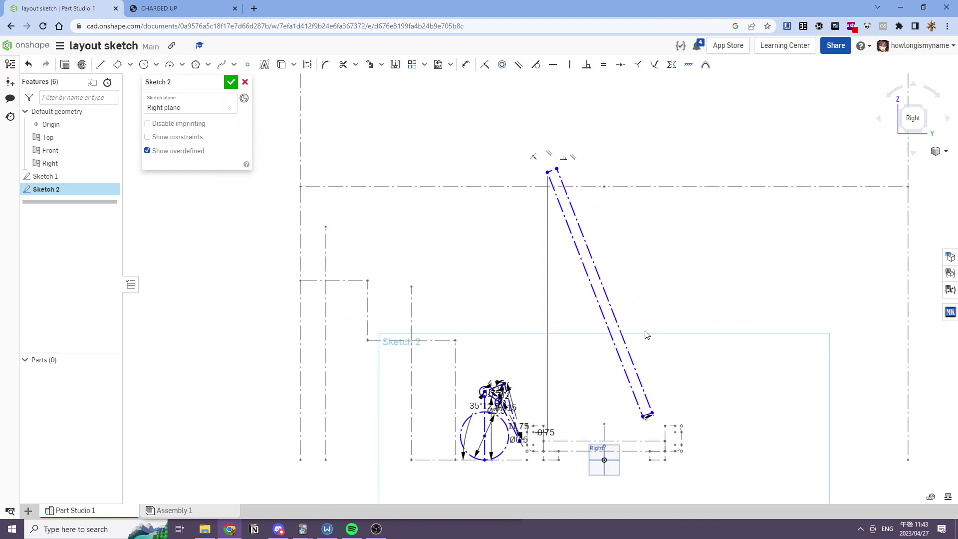
# Step: Place the slanted rectangle's upper corner on the horizontal height limit line
pyautogui.scroll(-1, 543, 166)
pyautogui.scroll(-1, 551, 169)
pyautogui.moveTo(559, 176); pyautogui.dragTo(522, 190, button='middle')
pyautogui.scroll(2, 522, 190)
pyautogui.moveTo(512, 188); pyautogui.dragTo(509, 210)
pyautogui.click(508, 210)
pyautogui.click(517, 198)
pyautogui.press('Escape')
# Step: Adjust the slanted rectangle's lower end and dimension its long side at 50 in
pyautogui.moveTo(627, 402); pyautogui.dragTo(609, 431)
pyautogui.press('d')
pyautogui.click(595, 400)
pyautogui.click(602, 397)
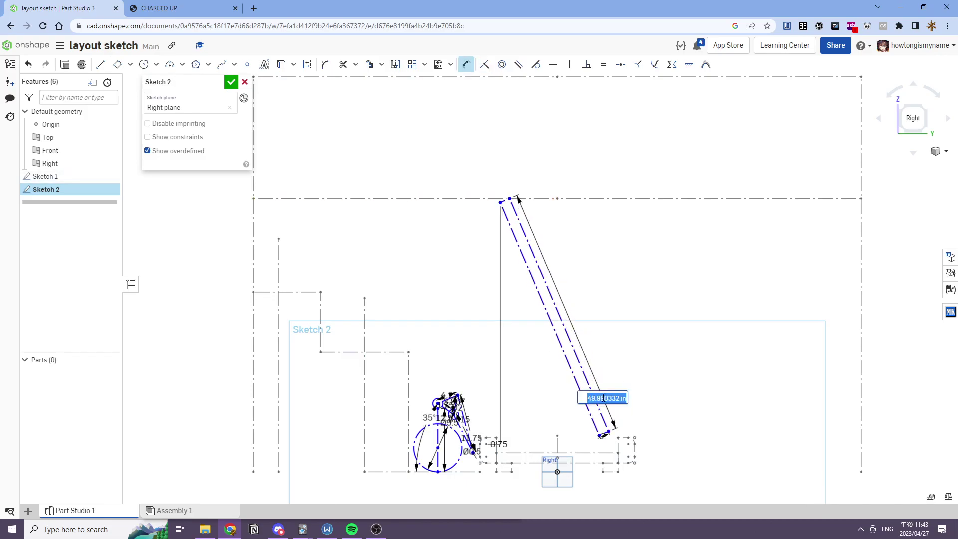
pyautogui.write('50')
pyautogui.press('Return')
pyautogui.scroll(3, 594, 399)
pyautogui.scroll(-3, 594, 394)
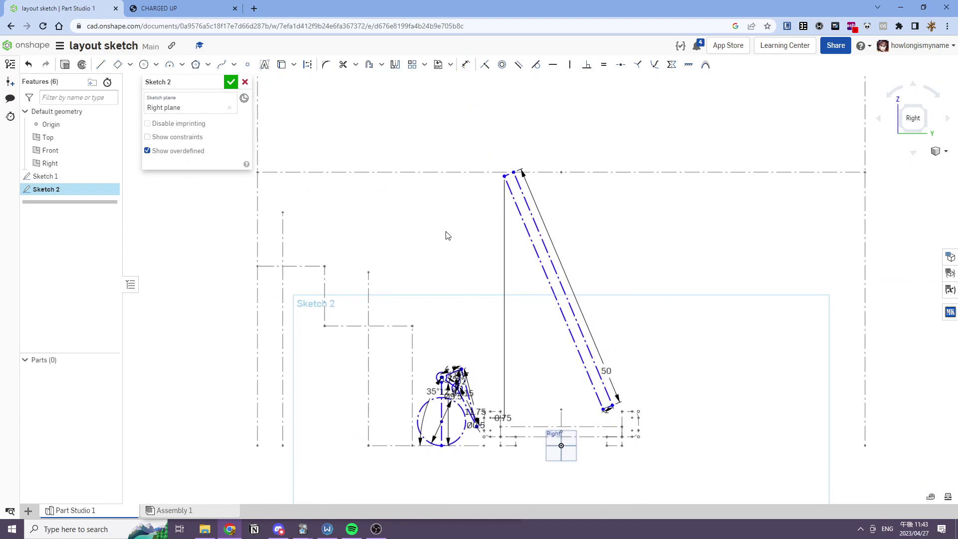
# Step: Sketch a cross line about 2 in long between the slanted rectangle's long sides, near its lower end
pyautogui.click(100, 66)
pyautogui.scroll(5, 602, 416)
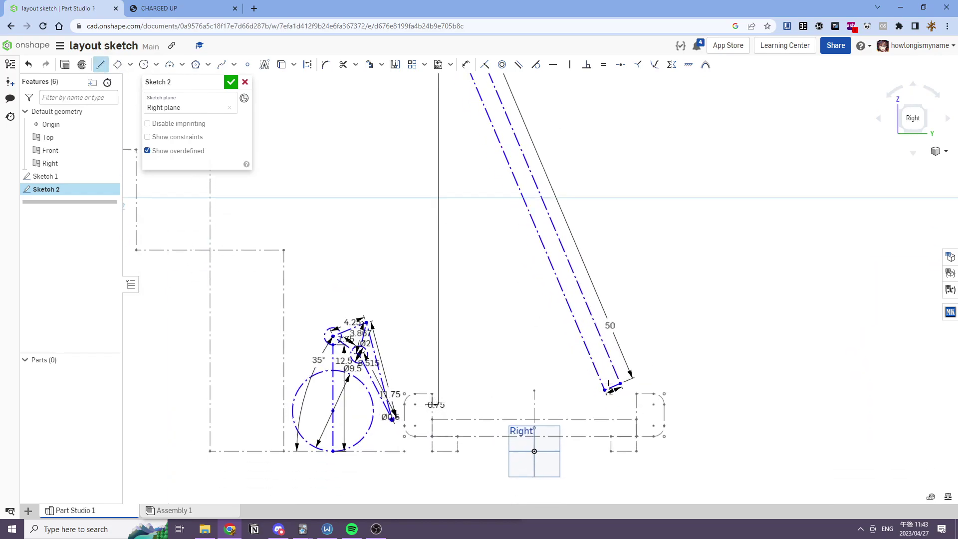
pyautogui.scroll(5, 462, 125)
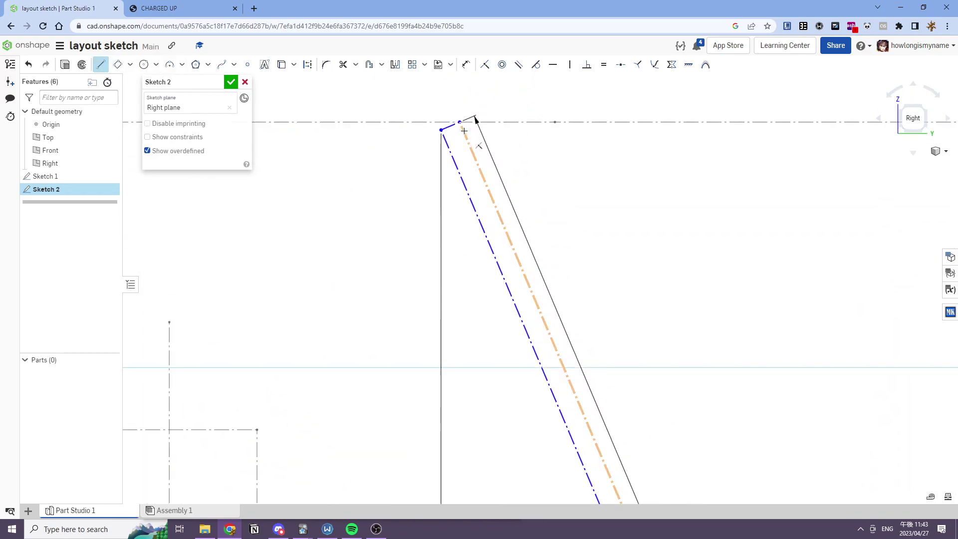
pyautogui.scroll(-6, 548, 266)
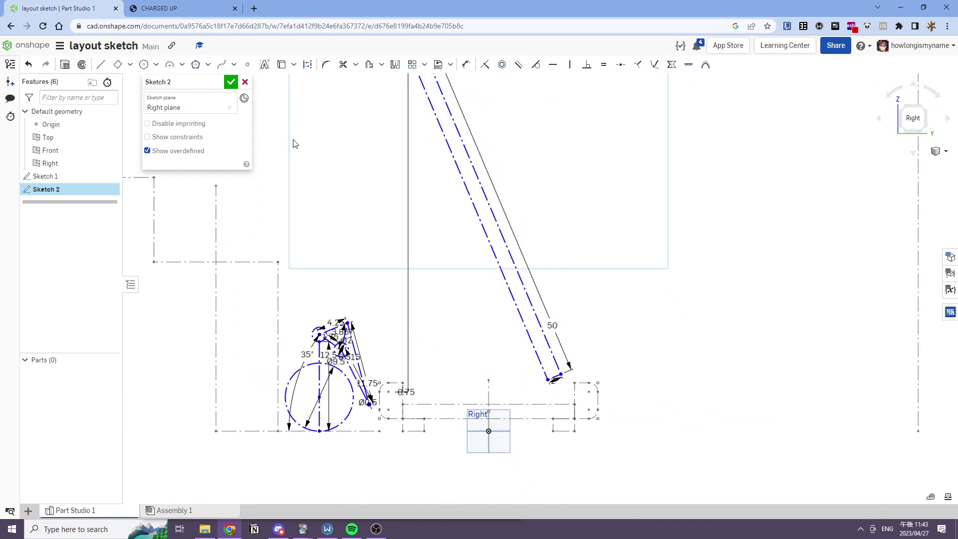
pyautogui.click(100, 65)
pyautogui.scroll(3, 559, 392)
pyautogui.click(554, 342)
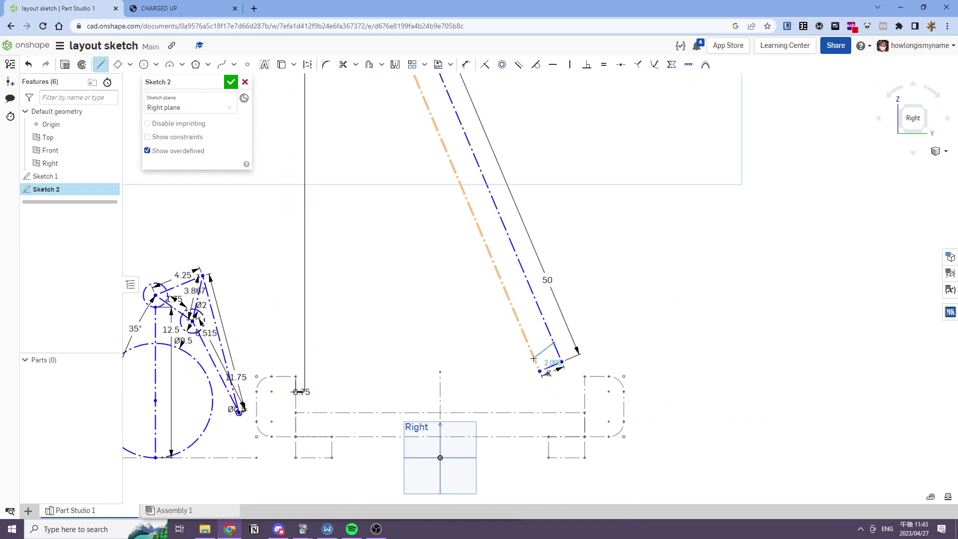
pyautogui.click(532, 357)
# Step: Dimension the cross line 1 in from the slanted rectangle's end edge
pyautogui.press('u')
pyautogui.click(537, 366)
pyautogui.click(519, 368)
pyautogui.write('1')
pyautogui.press('Return')
pyautogui.press('Escape')
pyautogui.scroll(-5, 535, 342)
pyautogui.scroll(3, 544, 172)
pyautogui.scroll(1, 544, 172)
pyautogui.press('u')
pyautogui.click(548, 168)
pyautogui.click(553, 177)
pyautogui.click(526, 184)
pyautogui.write('1')
pyautogui.press('Return')
pyautogui.press('Escape')
# Step: Convert the cross line near the slanted rectangle's lower end to construction geometry
pyautogui.press('d')
pyautogui.scroll(-3, 618, 178)
pyautogui.scroll(2, 640, 349)
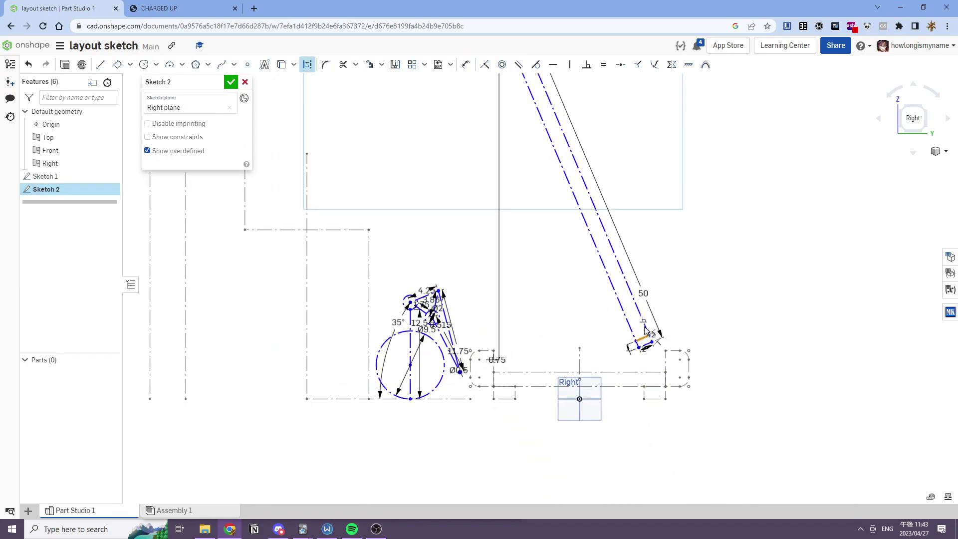
pyautogui.scroll(4, 443, 301)
pyautogui.moveTo(370, 261); pyautogui.dragTo(358, 274)
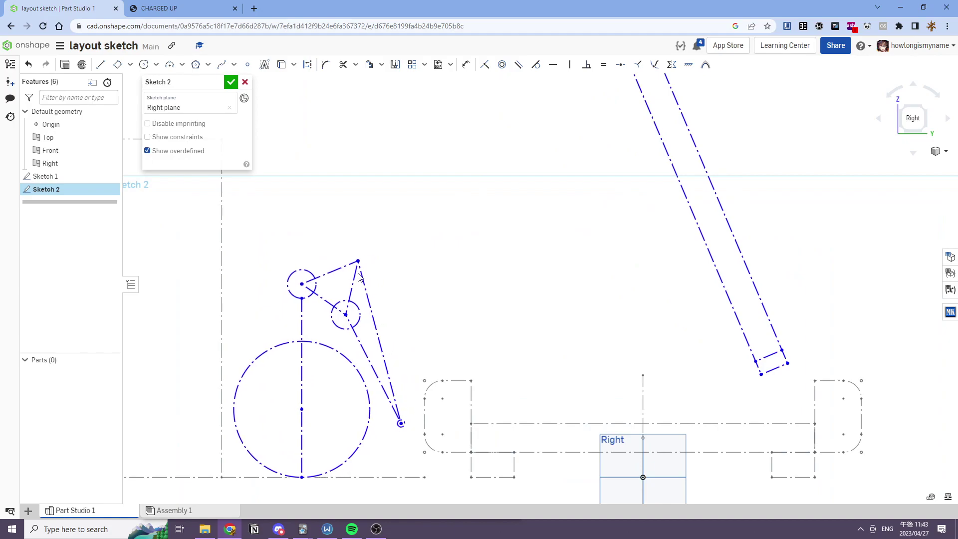
# Step: Try to outline a horizontal bar above the chassis with lines about 18.1 in long and 1.5 in high
pyautogui.click(98, 68)
pyautogui.scroll(-3, 704, 299)
pyautogui.scroll(2, 706, 331)
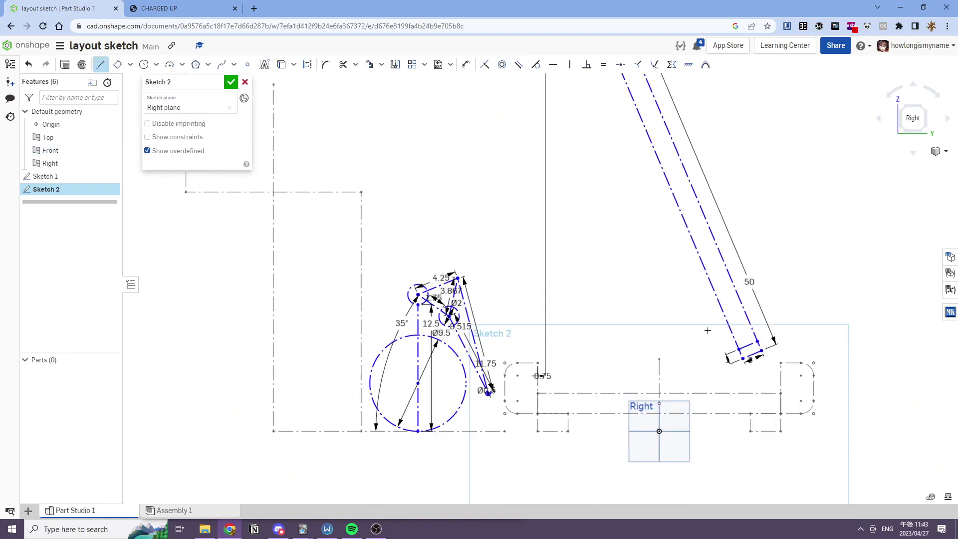
pyautogui.click(736, 334)
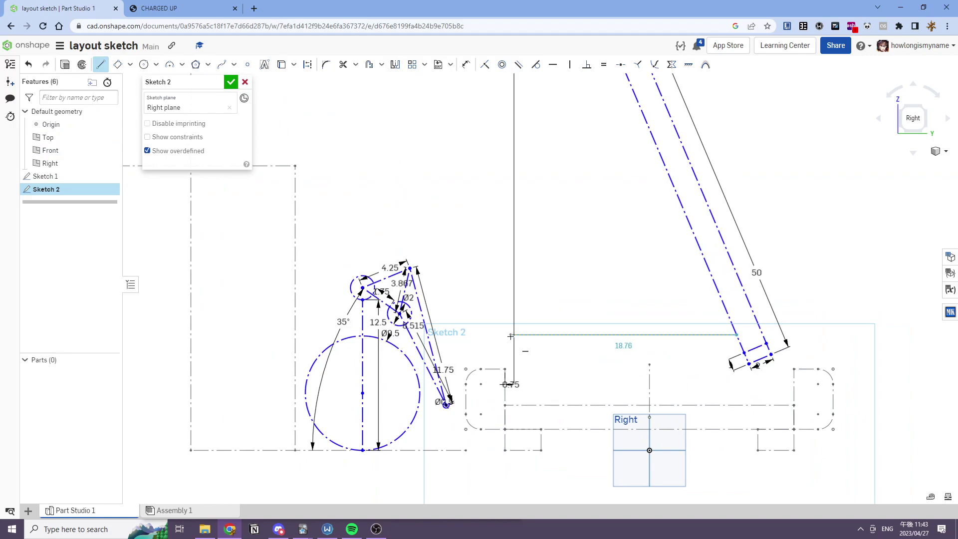
pyautogui.click(517, 334)
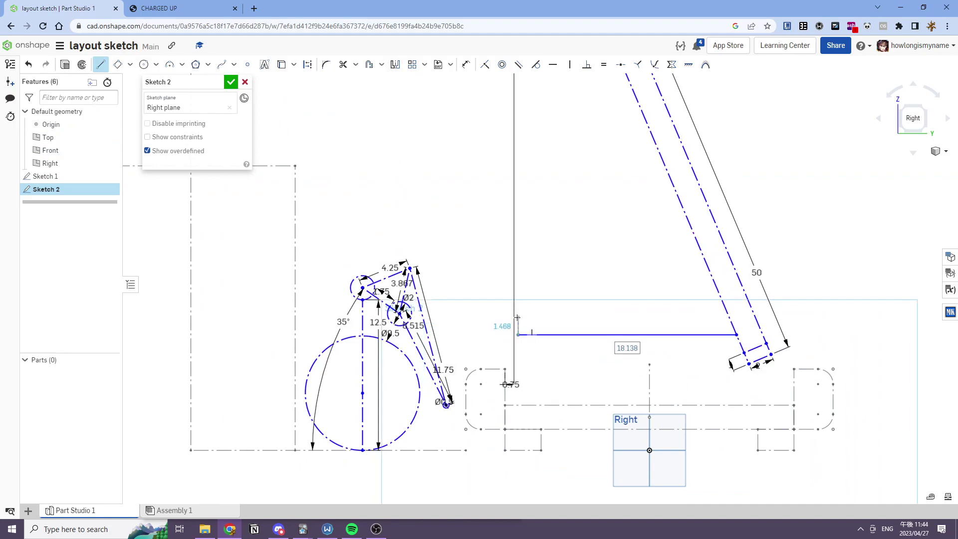
pyautogui.click(517, 317)
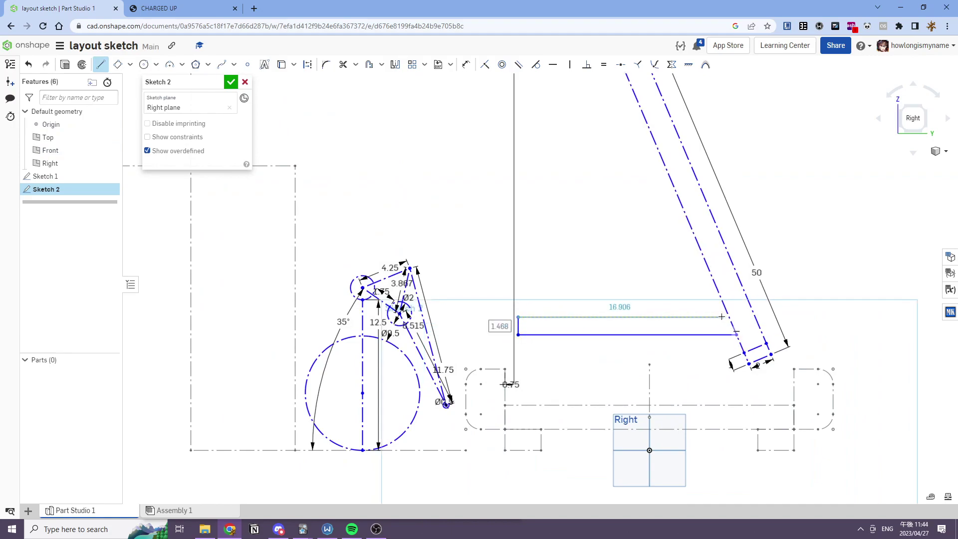
pyautogui.press('Escape')
pyautogui.press('Delete')
pyautogui.click(518, 324)
pyautogui.press('Delete')
# Step: Dimension the horizontal gap between the slanted rectangle's lower corner and the far bumper's inner edge at 1 in
pyautogui.scroll(-3, 633, 268)
pyautogui.moveTo(617, 267); pyautogui.dragTo(596, 395, button='middle')
pyautogui.scroll(-2, 558, 272)
pyautogui.scroll(2, 697, 456)
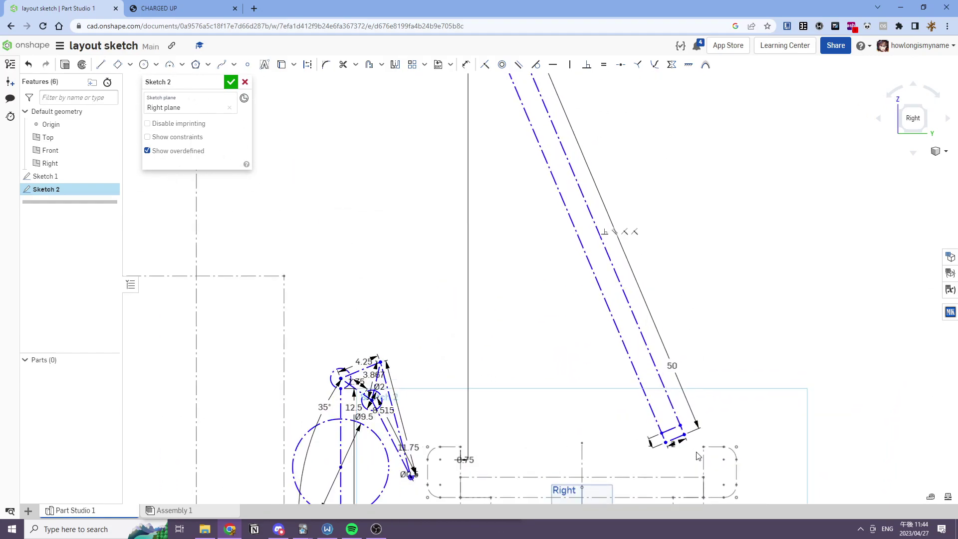
pyautogui.moveTo(687, 436); pyautogui.dragTo(697, 434)
pyautogui.press('d')
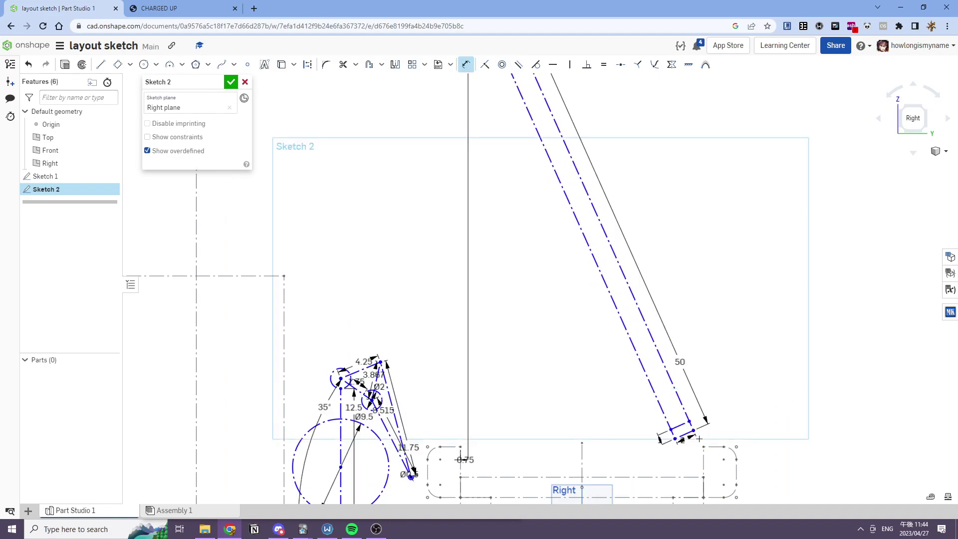
pyautogui.click(697, 455)
pyautogui.write('1')
pyautogui.press('Return')
pyautogui.press('Escape')
pyautogui.scroll(-3, 575, 418)
# Step: Sketch a horizontal rectangle about 1.8 in high above the chassis, from the near bumper to the slanted rectangle
pyautogui.click(117, 65)
pyautogui.scroll(3, 650, 382)
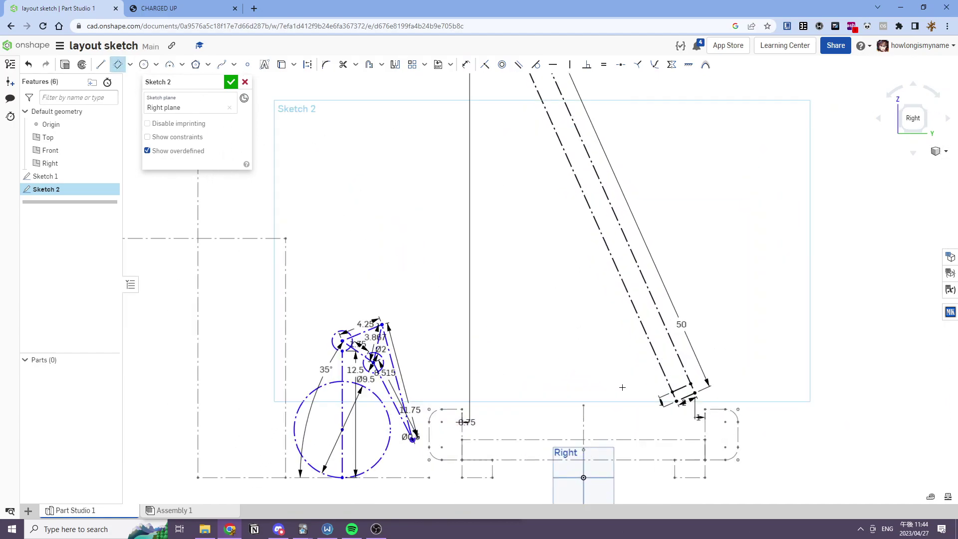
pyautogui.click(654, 379)
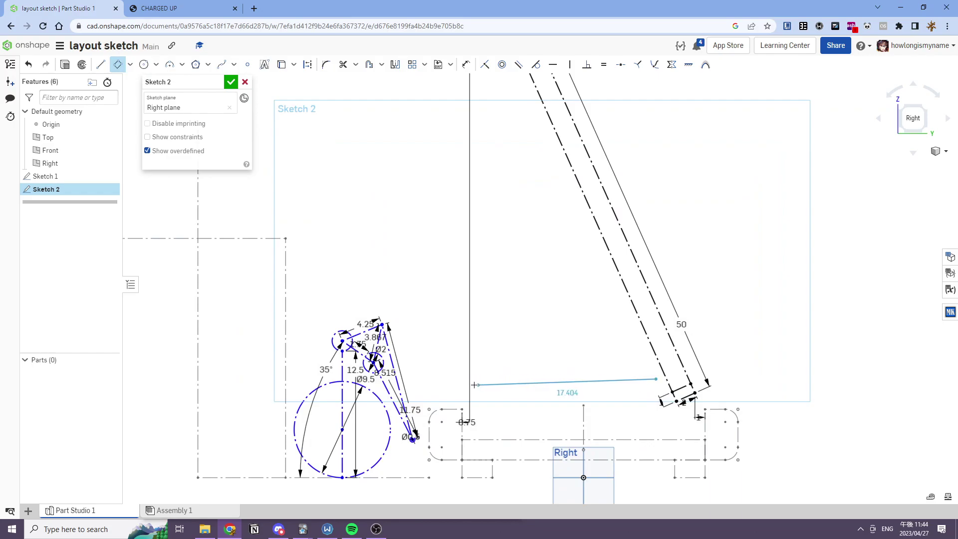
pyautogui.click(468, 357)
pyautogui.moveTo(469, 358); pyautogui.dragTo(465, 361)
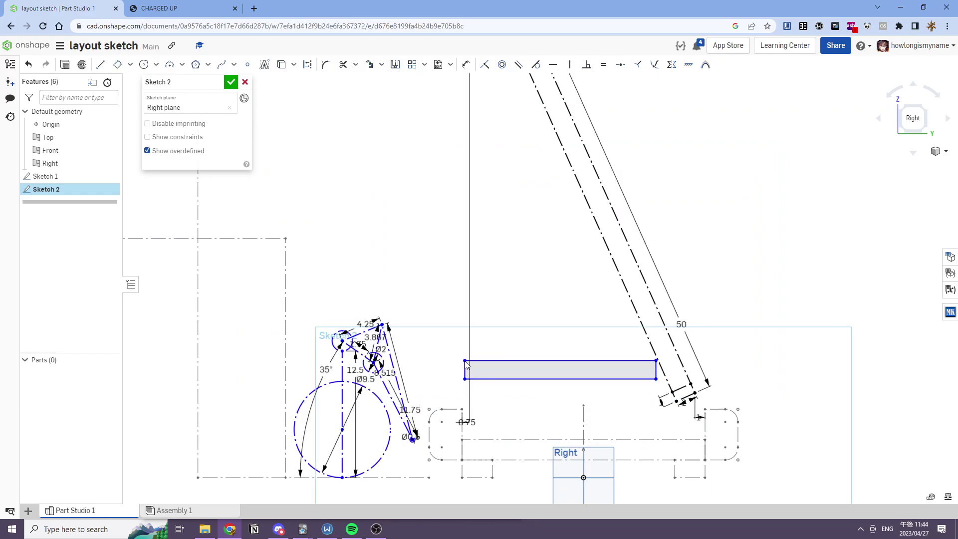
# Step: Dimension the horizontal rectangle's height at 2 in and pull its far end clear of the slanted rectangle
pyautogui.scroll(-2, 466, 361)
pyautogui.press('d')
pyautogui.scroll(4, 599, 373)
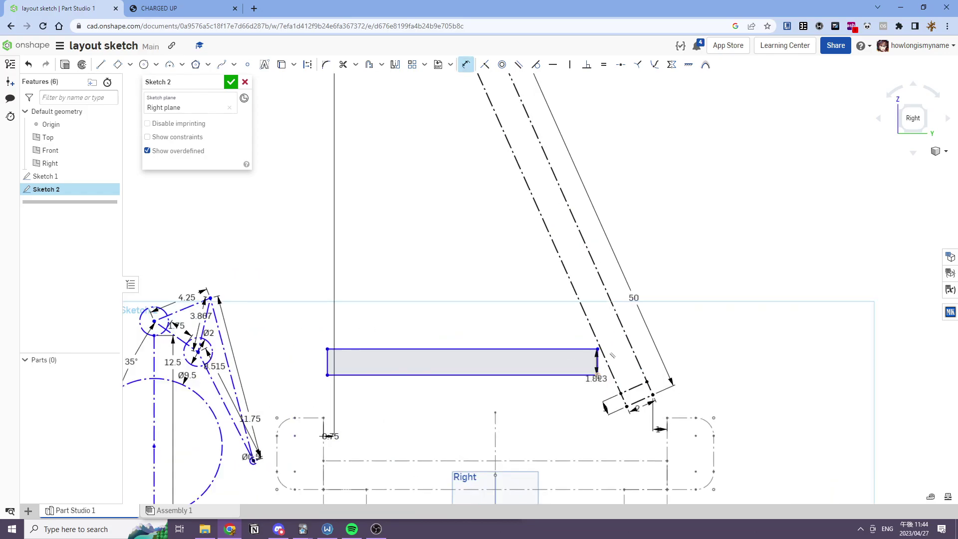
pyautogui.click(605, 377)
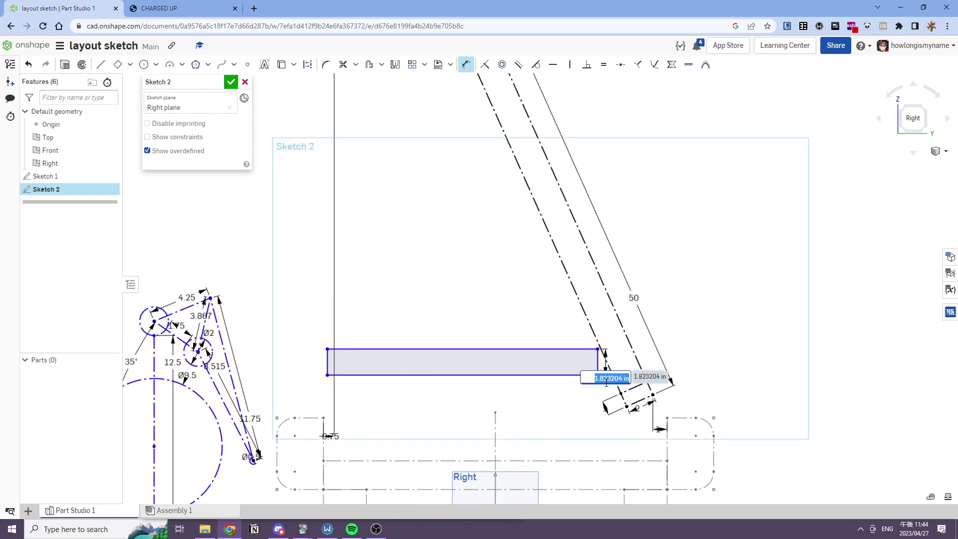
pyautogui.write('1.2')
pyautogui.press('Return')
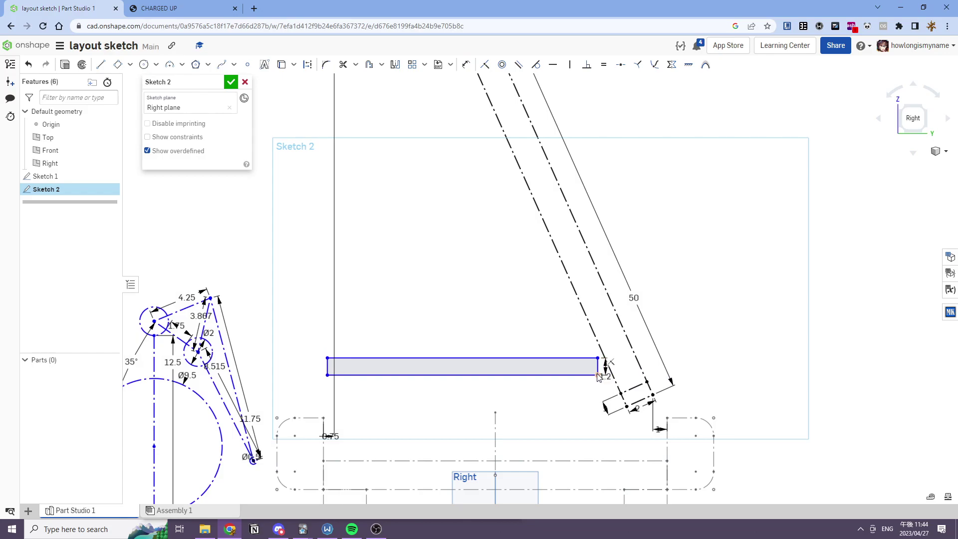
pyautogui.write('2')
pyautogui.press('Return')
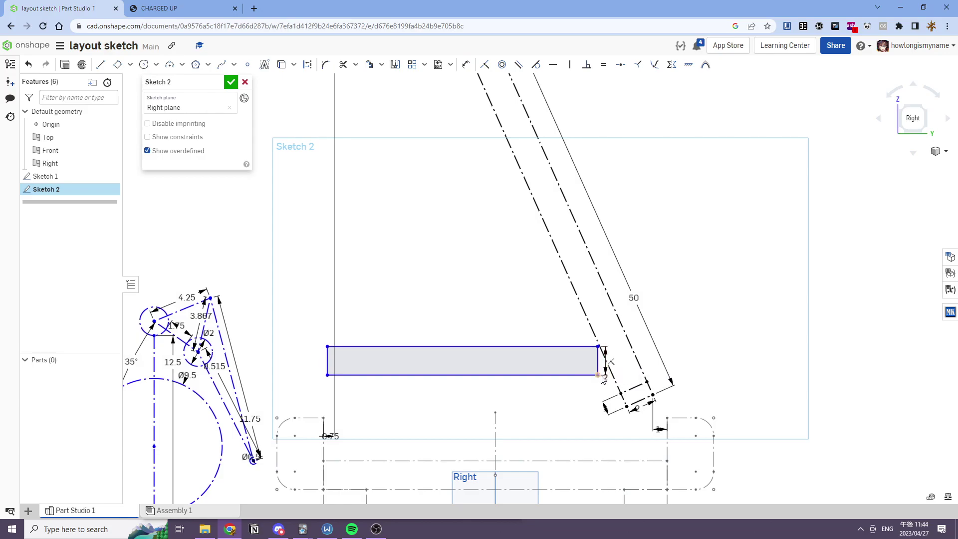
pyautogui.moveTo(597, 375); pyautogui.dragTo(589, 382)
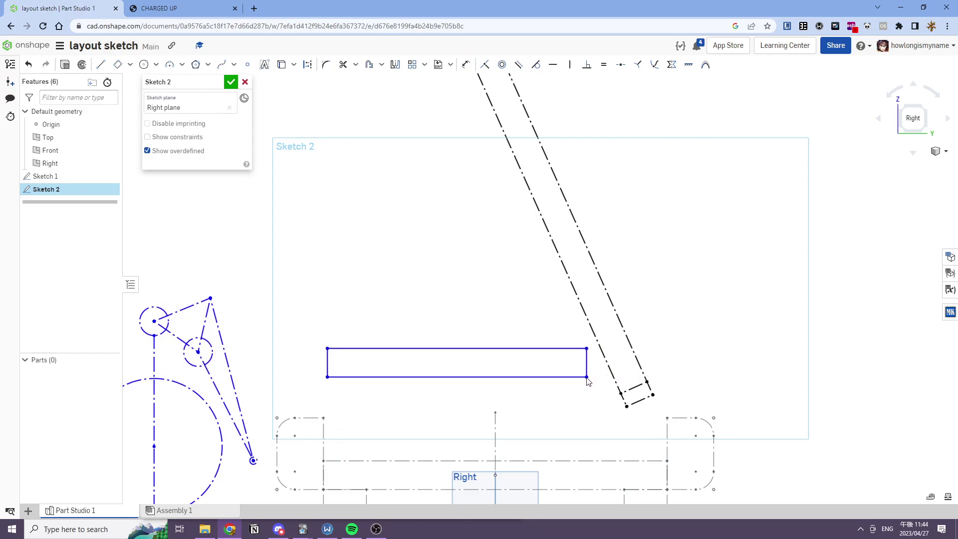
# Step: Draw two perpendicular cross lines between the slanted rectangle's long sides, just above its lower end
pyautogui.press('l')
pyautogui.scroll(1, 630, 369)
pyautogui.click(633, 356)
pyautogui.click(605, 369)
pyautogui.scroll(1, 604, 370)
pyautogui.press('Escape')
pyautogui.click(627, 328)
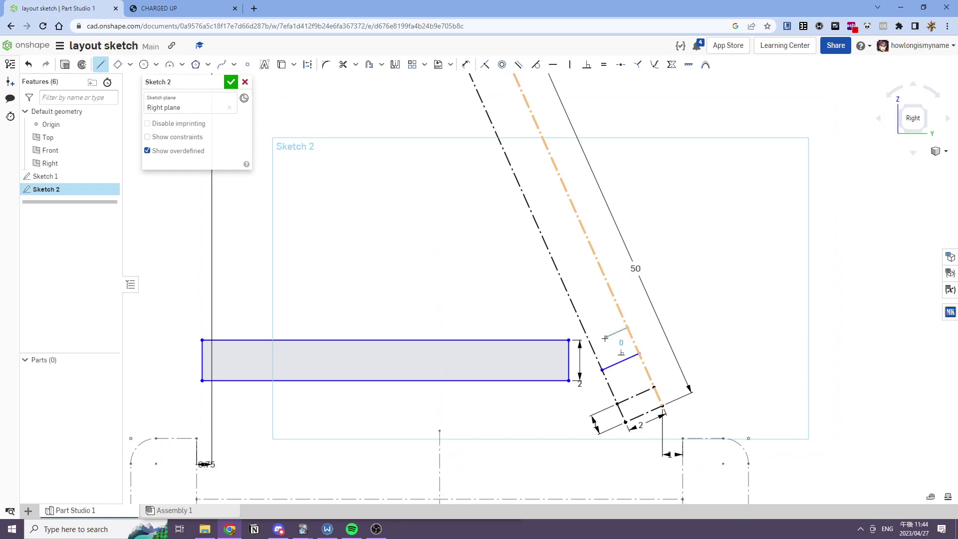
pyautogui.click(590, 344)
pyautogui.press('Escape')
# Step: Dimension the two cross lines' spacing and set the lower one 0.25 in from the construction cross line
pyautogui.press('d')
pyautogui.click(623, 360)
pyautogui.click(607, 335)
pyautogui.click(604, 354)
pyautogui.click(632, 395)
pyautogui.write('0.25')
pyautogui.press('Return')
pyautogui.press('Escape')
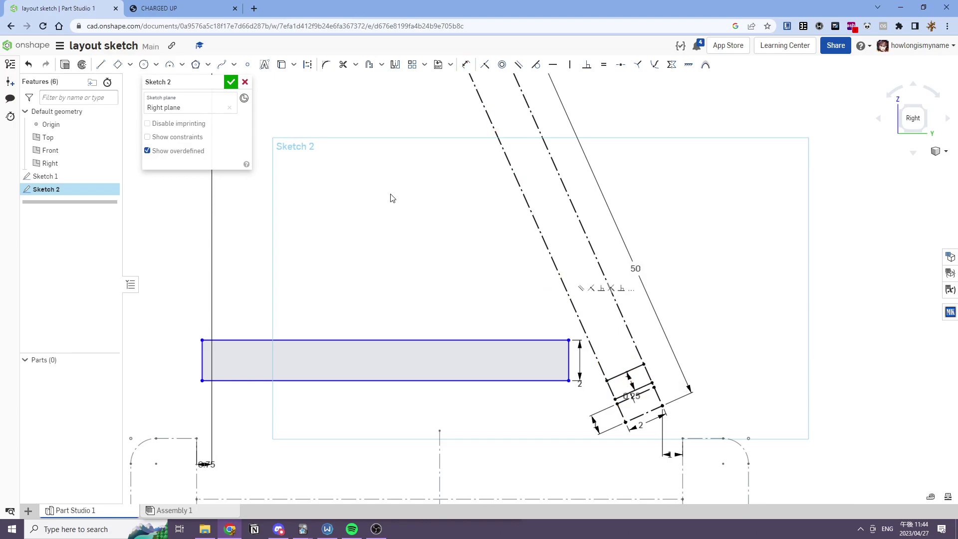
# Step: Draw another pair of cross lines further up the slanted rectangle and dimension them 1 in apart
pyautogui.click(100, 65)
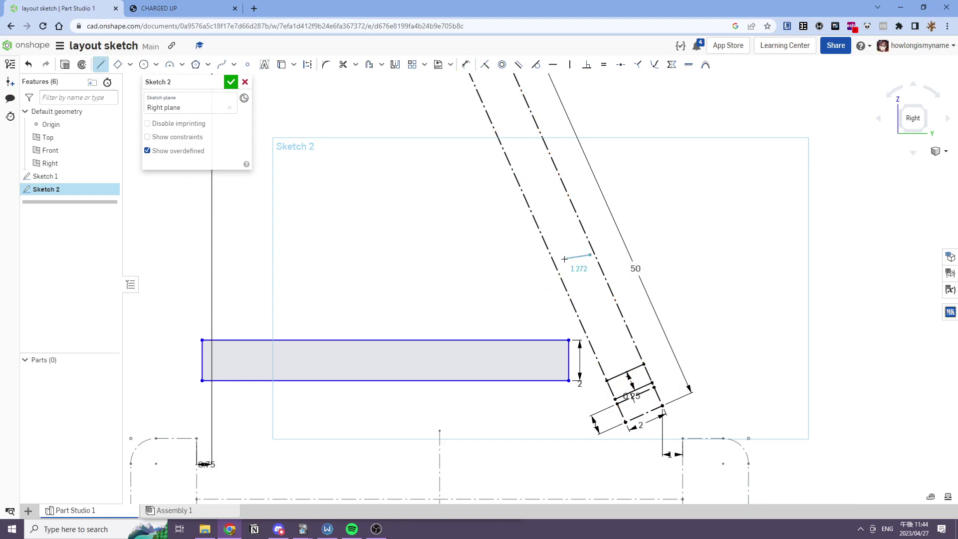
pyautogui.moveTo(580, 221)
pyautogui.mouseDown()
pyautogui.moveTo(543, 238)
pyautogui.moveTo(569, 196)
pyautogui.mouseUp()
pyautogui.press('Escape')
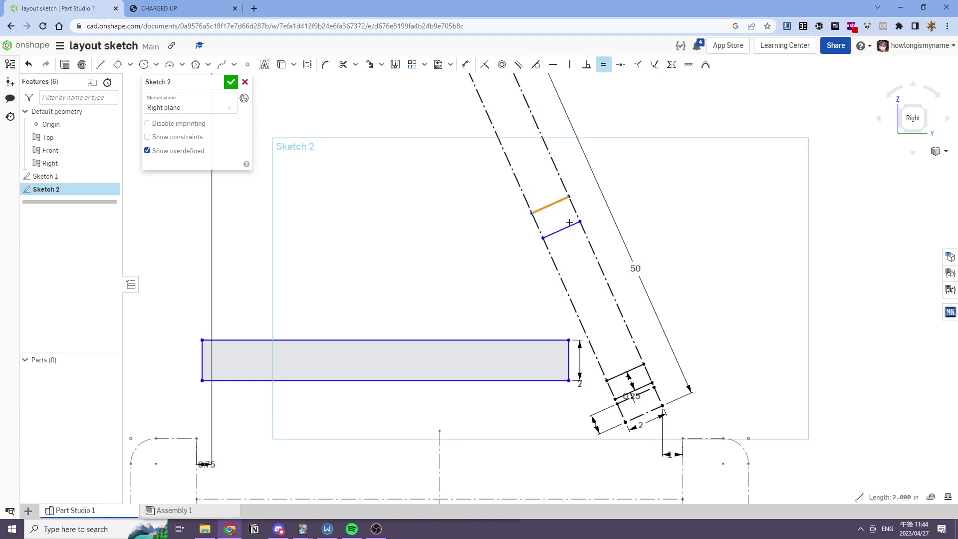
pyautogui.press('e')
pyautogui.press('d')
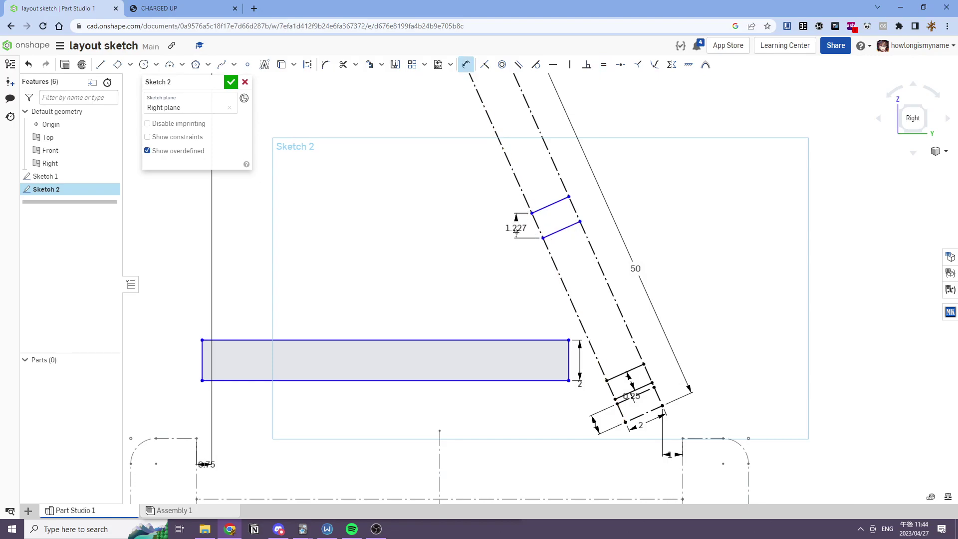
pyautogui.press('Return')
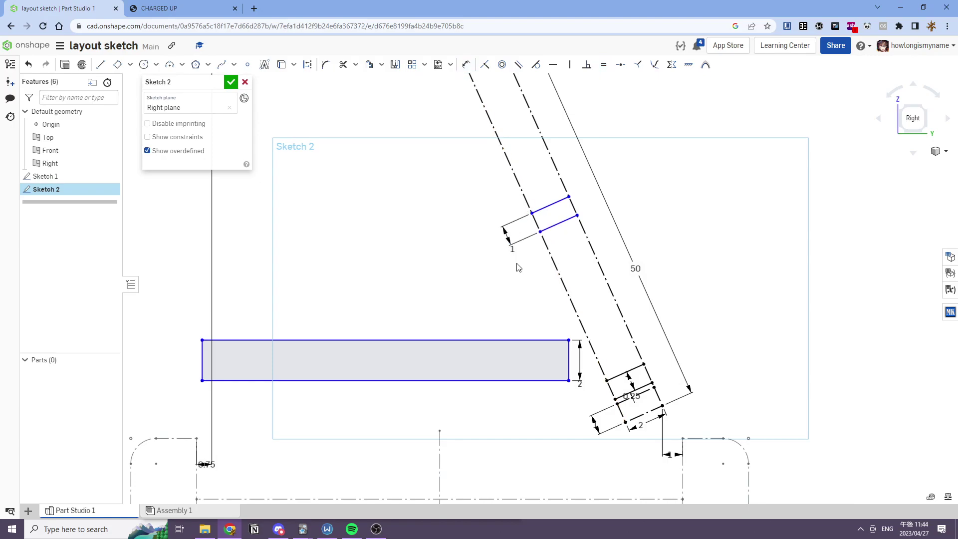
# Step: Dimension the distance along the slanted rectangle between the lower and upper cross-line pairs at 8 in
pyautogui.scroll(3, 577, 217)
pyautogui.scroll(-5, 571, 228)
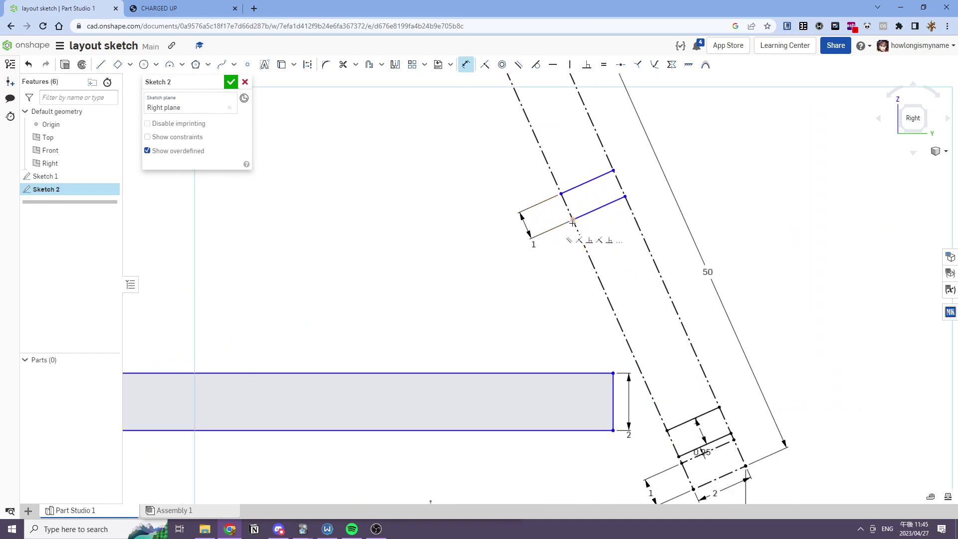
pyautogui.click(668, 428)
pyautogui.click(664, 399)
pyautogui.write('8')
pyautogui.press('Return')
pyautogui.scroll(5, 619, 304)
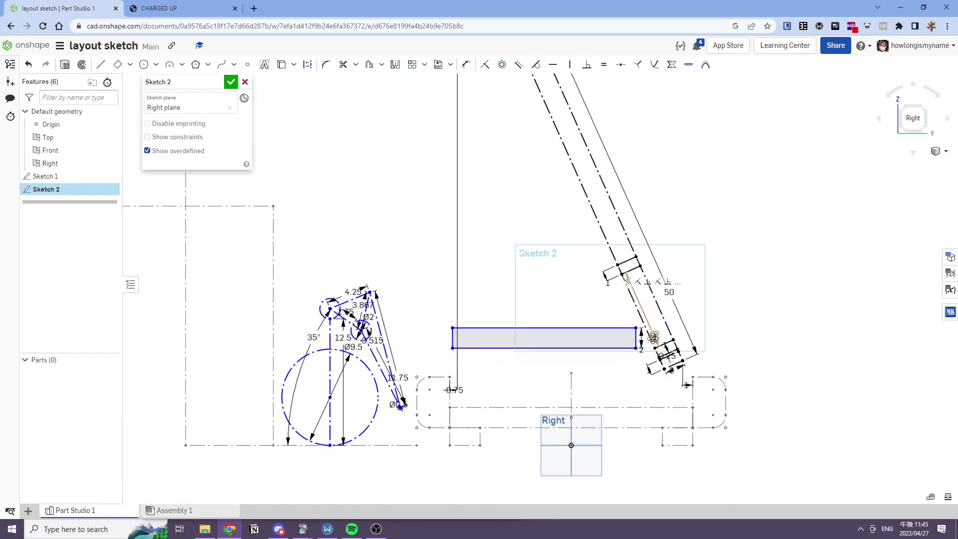
# Step: Move the horizontal rectangle up against the slanted rectangle's edge and try to dimension its length
pyautogui.scroll(-2, 619, 303)
pyautogui.moveTo(629, 323); pyautogui.dragTo(627, 287)
pyautogui.press('d')
pyautogui.click(581, 316)
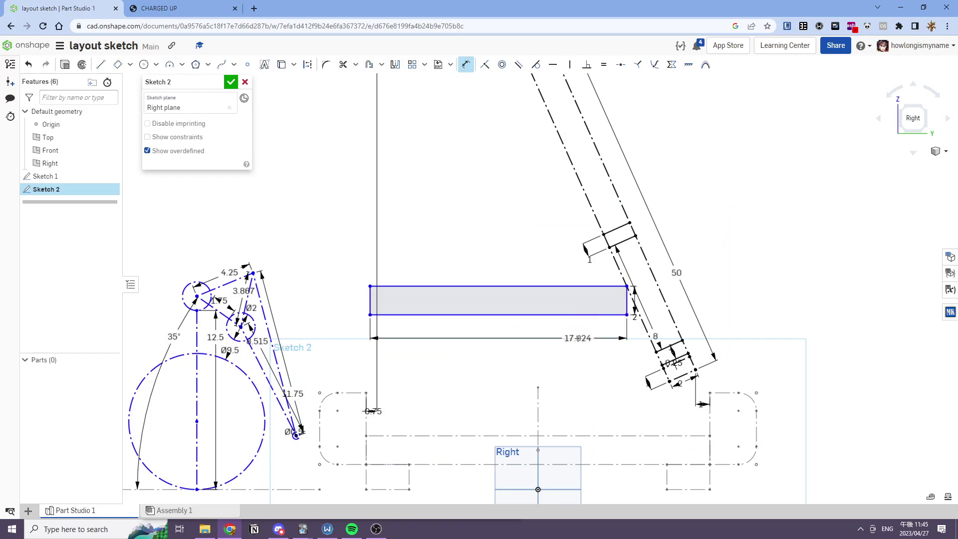
pyautogui.press('Escape')
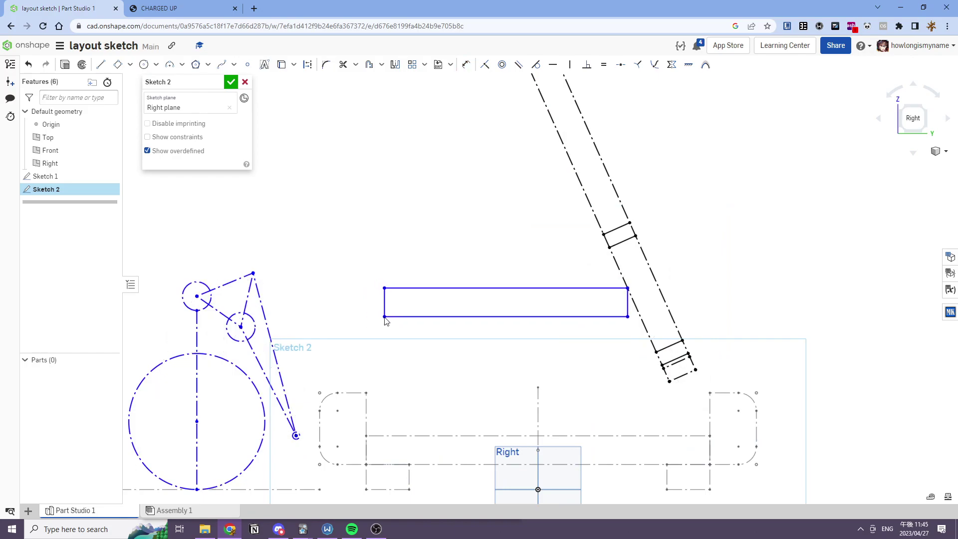
# Step: Sketch a 1 in diameter circle inside the horizontal bar near its intake-side end, centred on the bar's height
pyautogui.scroll(-2, 329, 280)
pyautogui.click(144, 64)
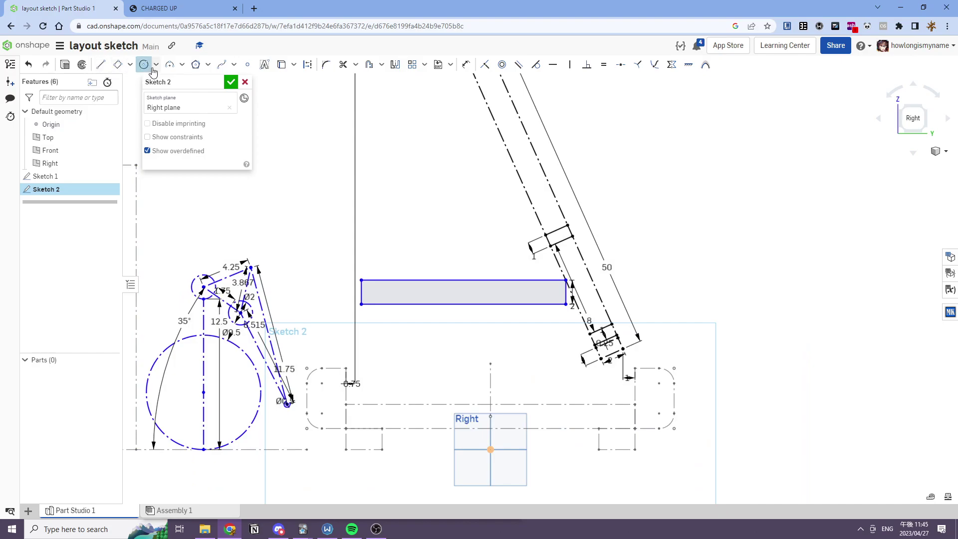
pyautogui.scroll(2, 369, 288)
pyautogui.click(374, 289)
pyautogui.click(380, 282)
pyautogui.press('d')
pyautogui.click(381, 282)
pyautogui.click(388, 283)
pyautogui.write('1')
pyautogui.press('Return')
pyautogui.press('Escape')
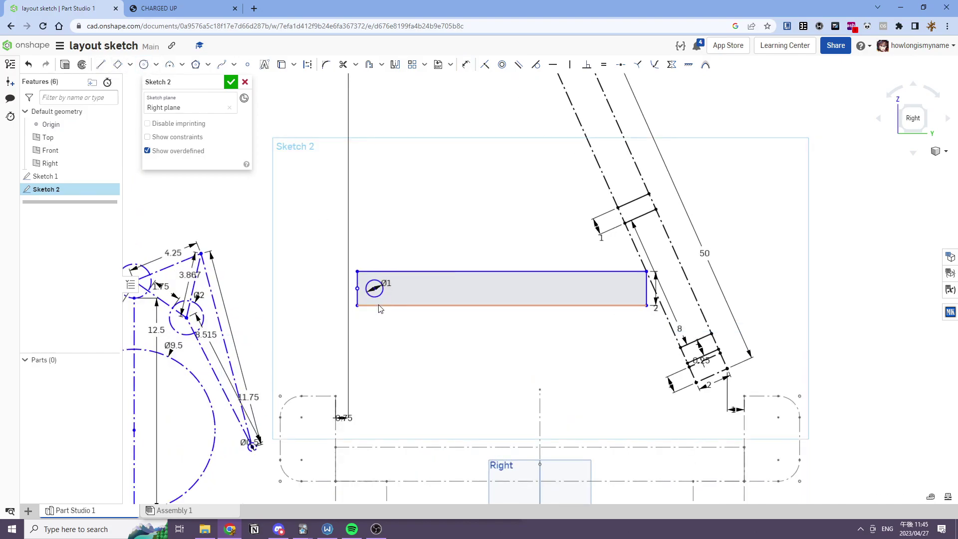
# Step: Extend the horizontal bar's intake-side end outward beyond the circle
pyautogui.moveTo(359, 307); pyautogui.dragTo(345, 314)
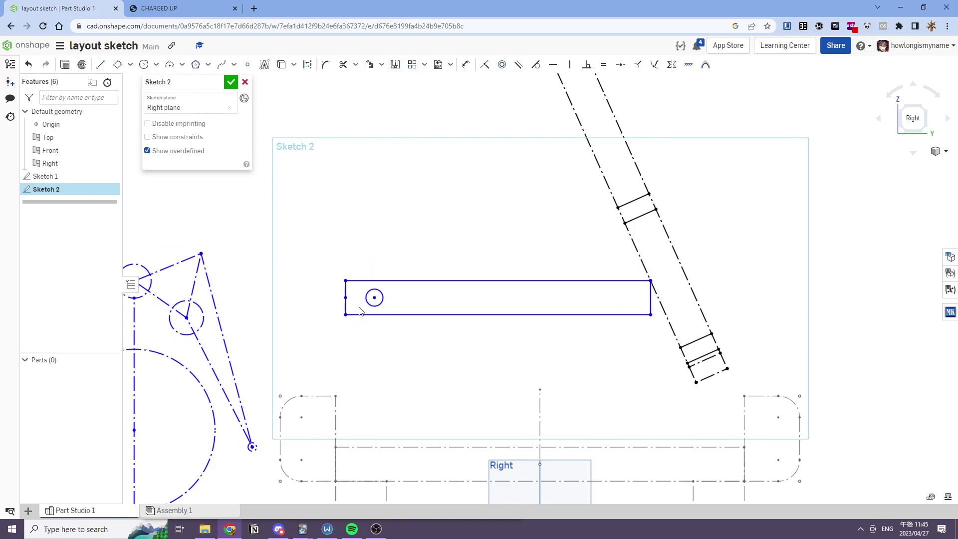
pyautogui.press('d')
pyautogui.press('Escape')
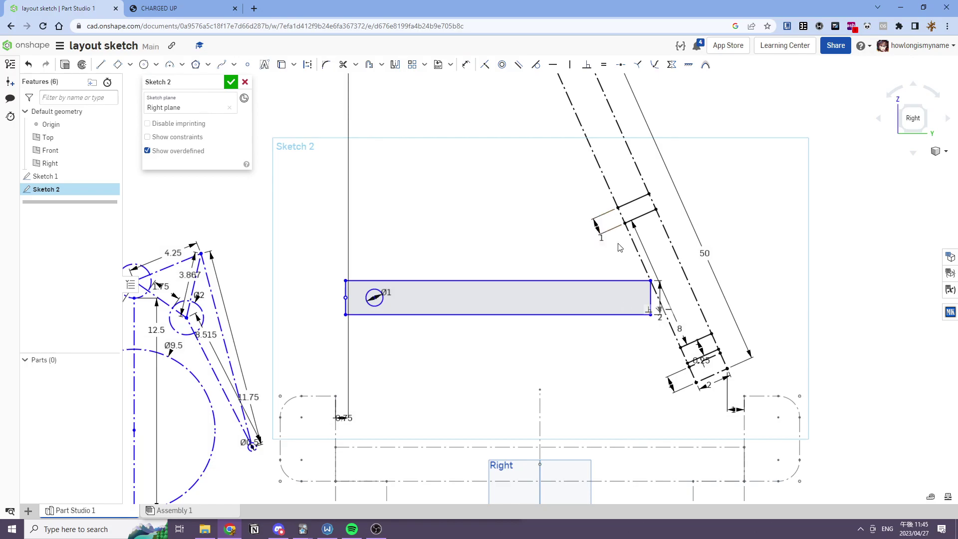
# Step: Delete the constraint holding the bar's upper far corner on the slanted rectangle and pull the bar clear of it
pyautogui.scroll(3, 656, 288)
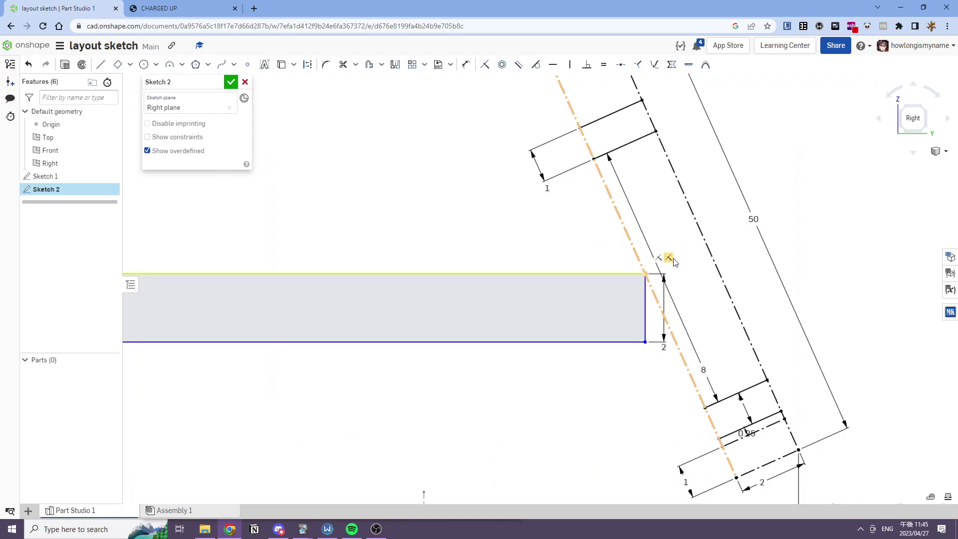
pyautogui.press('Delete')
pyautogui.moveTo(644, 273); pyautogui.dragTo(608, 264)
pyautogui.scroll(-2, 607, 263)
pyautogui.moveTo(607, 262); pyautogui.dragTo(519, 236, button='middle')
# Step: Draw two lines from the bar's far-end midpoint to the facing corners of the lower and upper cross-line pairs
pyautogui.click(101, 64)
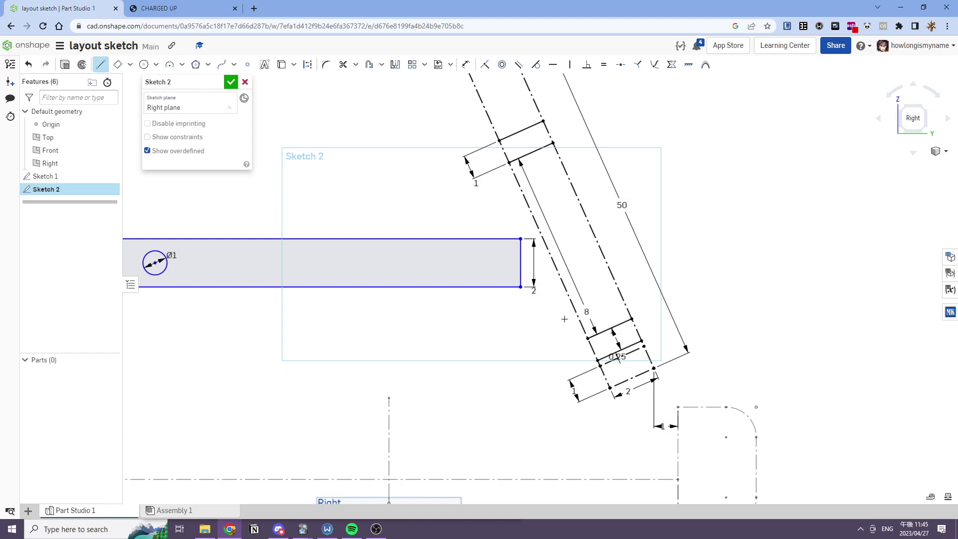
pyautogui.click(588, 338)
pyautogui.click(520, 263)
pyautogui.press('Escape')
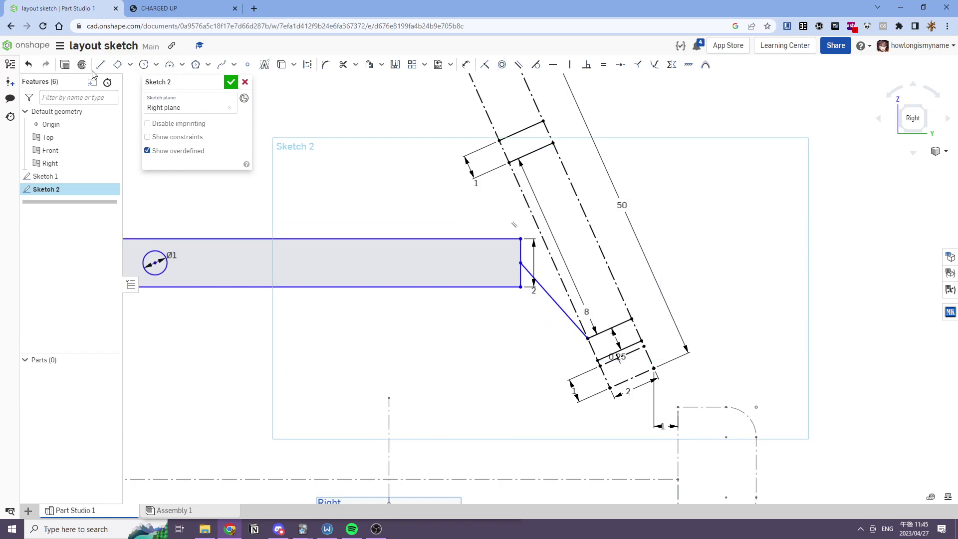
pyautogui.click(511, 163)
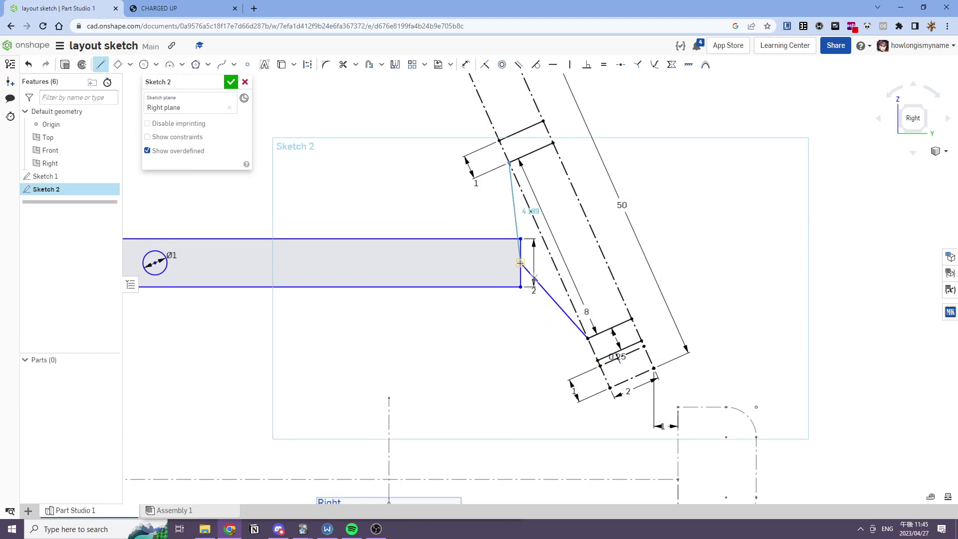
pyautogui.click(520, 263)
pyautogui.press('Escape')
# Step: Make the two connecting lines equal in length and shift the bar's far end slightly to test the constraint
pyautogui.press('e')
pyautogui.click(515, 220)
pyautogui.click(544, 282)
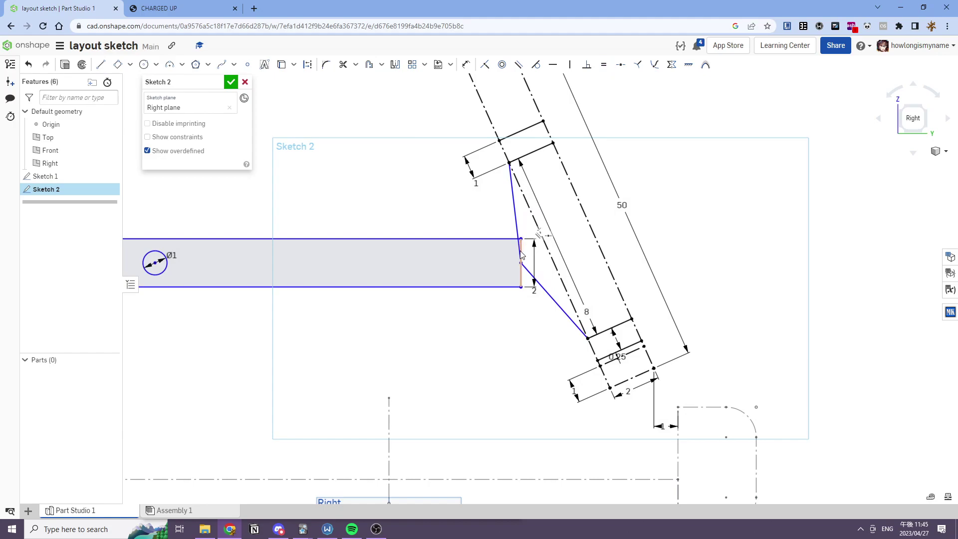
pyautogui.press('Escape')
pyautogui.moveTo(521, 245)
pyautogui.mouseDown()
pyautogui.moveTo(497, 256)
pyautogui.moveTo(515, 253)
pyautogui.mouseUp()
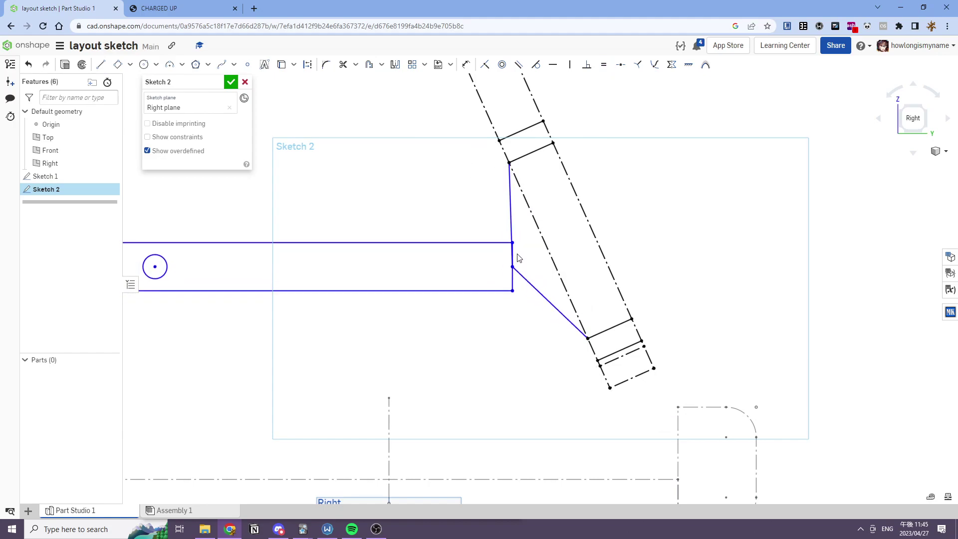
# Step: Try to dimension the gap between the bar's far-end midpoint and the slanted rectangle's edge at 1.5 in
pyautogui.press('d')
pyautogui.click(512, 266)
pyautogui.click(547, 250)
pyautogui.click(539, 260)
pyautogui.write('1.5')
pyautogui.press('Return')
pyautogui.press('Escape')
pyautogui.press('Delete')
# Step: Draw a short line from the bar's far-end midpoint to the slanted rectangle's edge and dimension it at 1.5 in
pyautogui.click(102, 65)
pyautogui.click(515, 265)
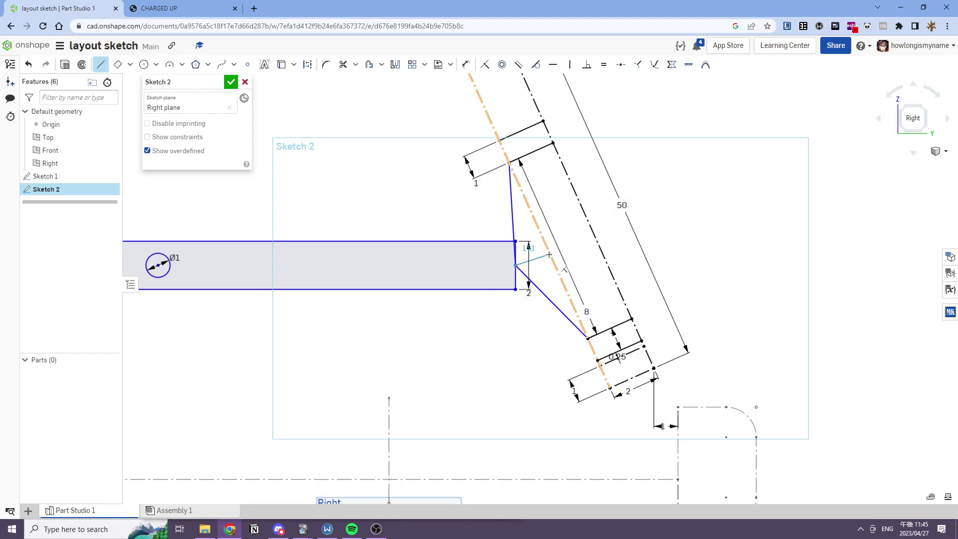
pyautogui.click(545, 252)
pyautogui.press('Escape')
pyautogui.press('d')
pyautogui.click(540, 254)
pyautogui.click(546, 269)
pyautogui.write('1.5')
pyautogui.press('Return')
pyautogui.press('Escape')
# Step: Convert the short 1.5 in line and the two equal connecting lines to construction geometry
pyautogui.click(532, 258)
pyautogui.click(529, 280)
pyautogui.click(513, 227)
pyautogui.press('q')
# Step: Dimension the horizontal gap between the bar's intake-side end and the near bumper's inner edge at 1 in
pyautogui.scroll(-3, 411, 240)
pyautogui.moveTo(434, 301); pyautogui.dragTo(548, 326, button='middle')
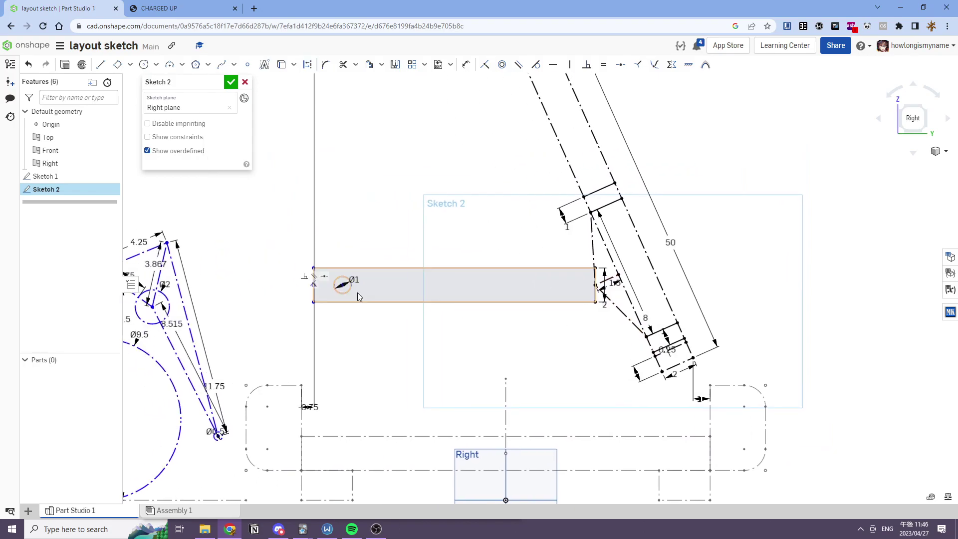
pyautogui.scroll(4, 369, 294)
pyautogui.scroll(-3, 357, 254)
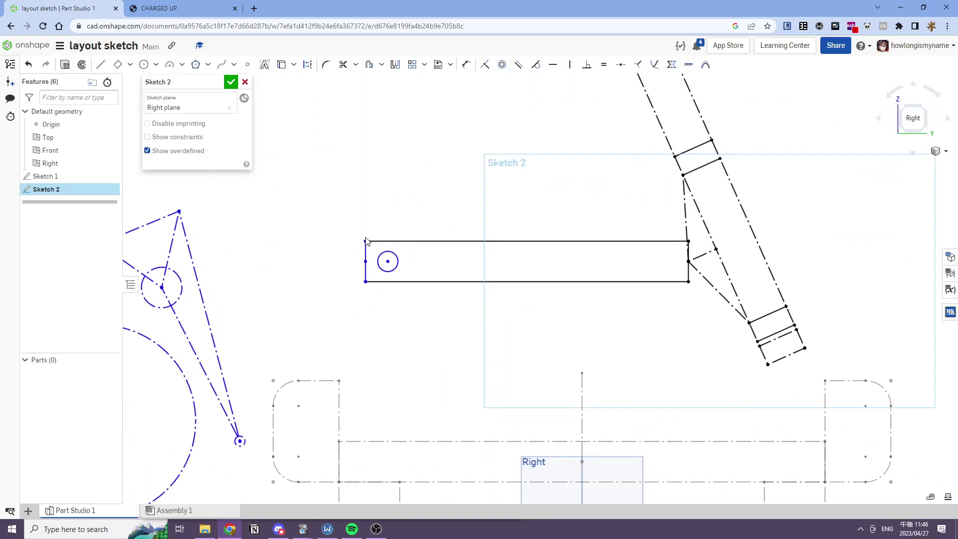
pyautogui.press('d')
pyautogui.click(339, 381)
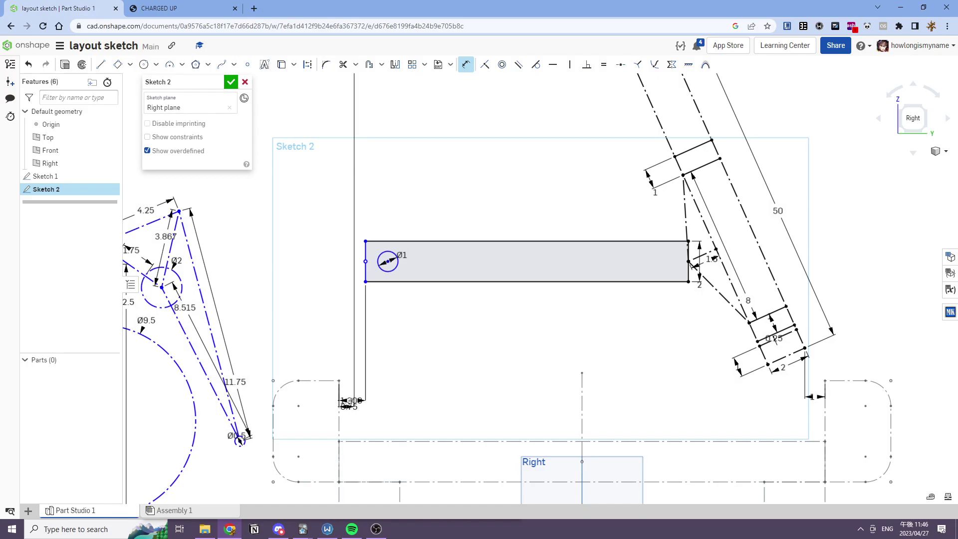
pyautogui.click(369, 419)
pyautogui.write('1')
pyautogui.press('Return')
pyautogui.press('Escape')
# Step: Dimension the circle's centre 1 in from the bar's intake-side end
pyautogui.moveTo(397, 261); pyautogui.dragTo(451, 235, button='middle')
pyautogui.scroll(2, 450, 235)
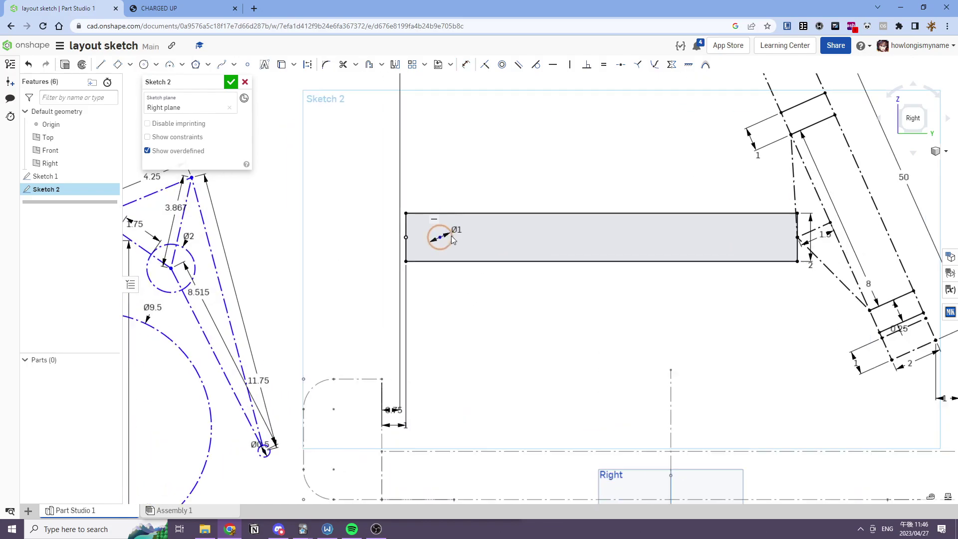
pyautogui.press('d')
pyautogui.click(437, 237)
pyautogui.click(395, 238)
pyautogui.click(402, 243)
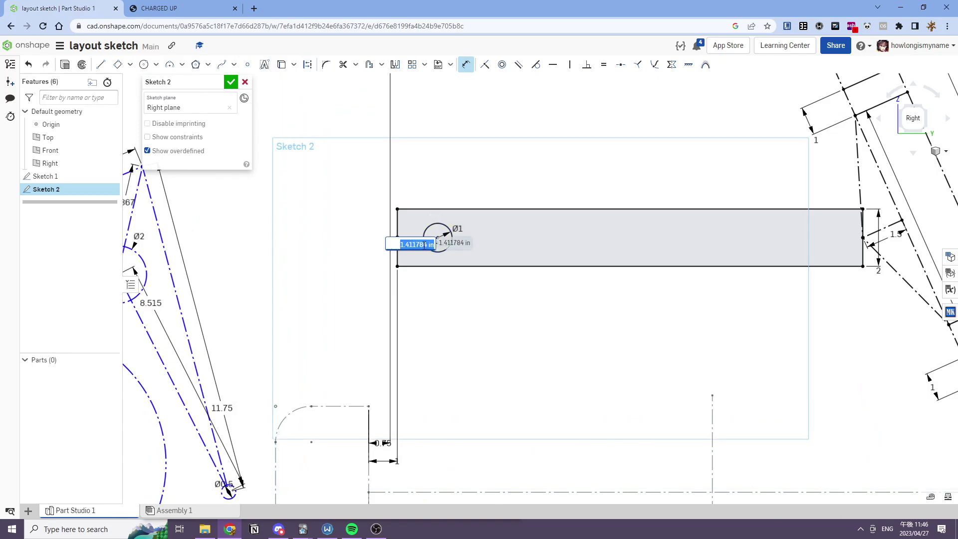
pyautogui.write('1')
pyautogui.press('Return')
pyautogui.press('Escape')
# Step: Set the circle's offset from the bar's end to 1.5 in and its diameter to 1.125 in
pyautogui.doubleClick(401, 243)
pyautogui.write('1.5')
pyautogui.press('Return')
pyautogui.doubleClick(461, 228)
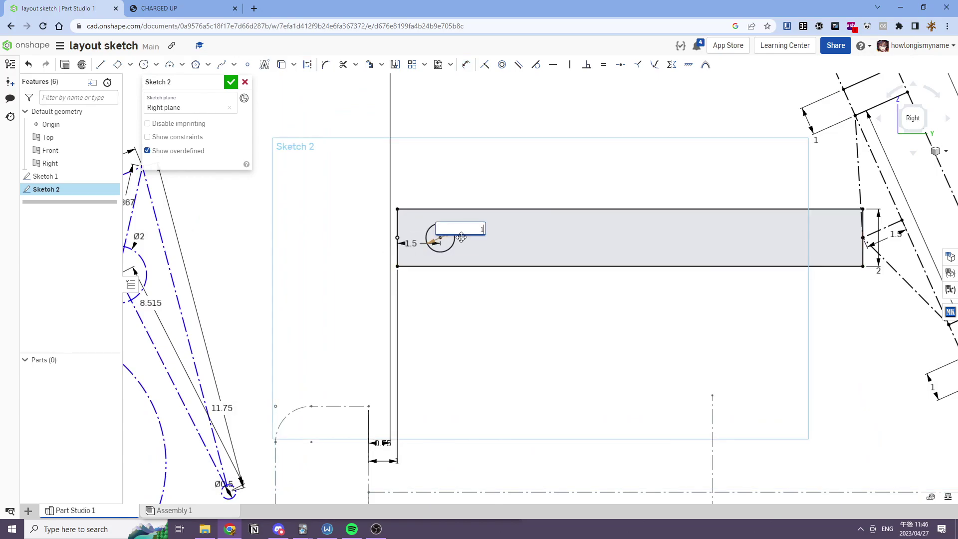
pyautogui.press('Return')
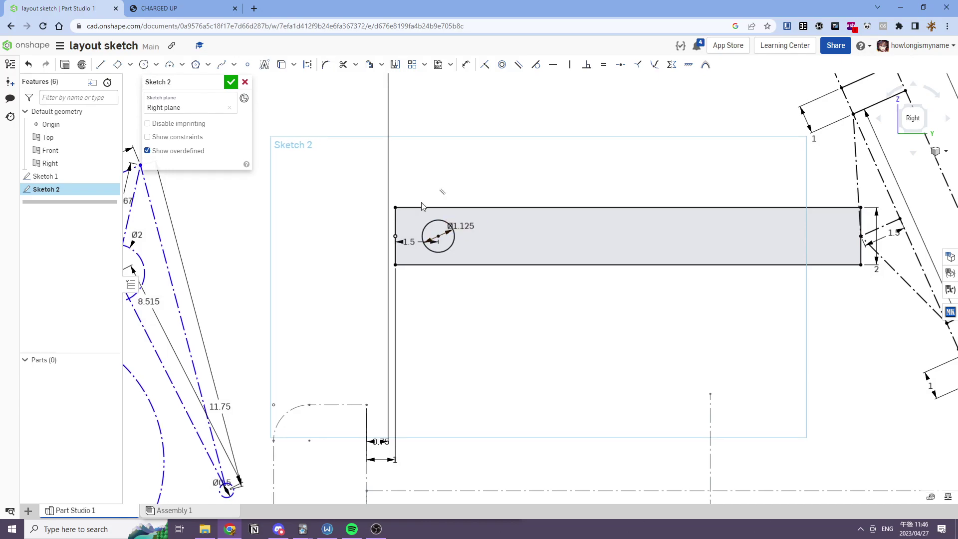
# Step: Try a line from the circle's centre in the horizontal bar to the intake linkage's upper pivot
pyautogui.scroll(-3, 550, 237)
pyautogui.click(103, 69)
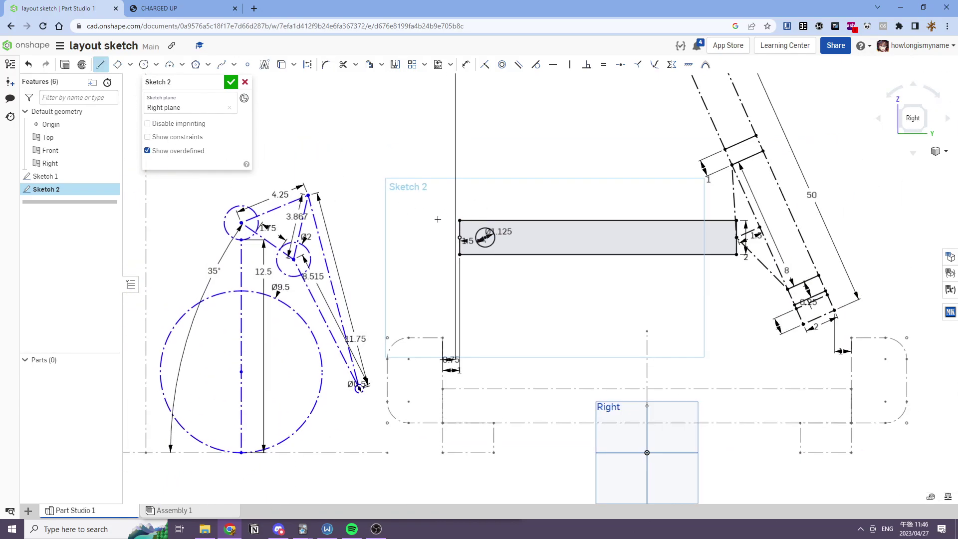
pyautogui.scroll(-7, 437, 219)
pyautogui.scroll(5, 504, 320)
pyautogui.moveTo(503, 334); pyautogui.dragTo(468, 325, button='middle')
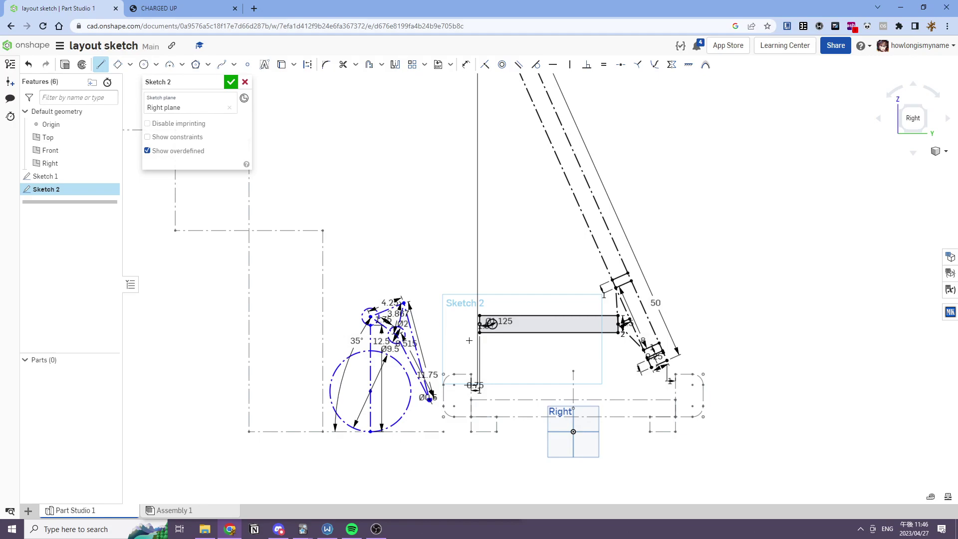
pyautogui.scroll(2, 490, 330)
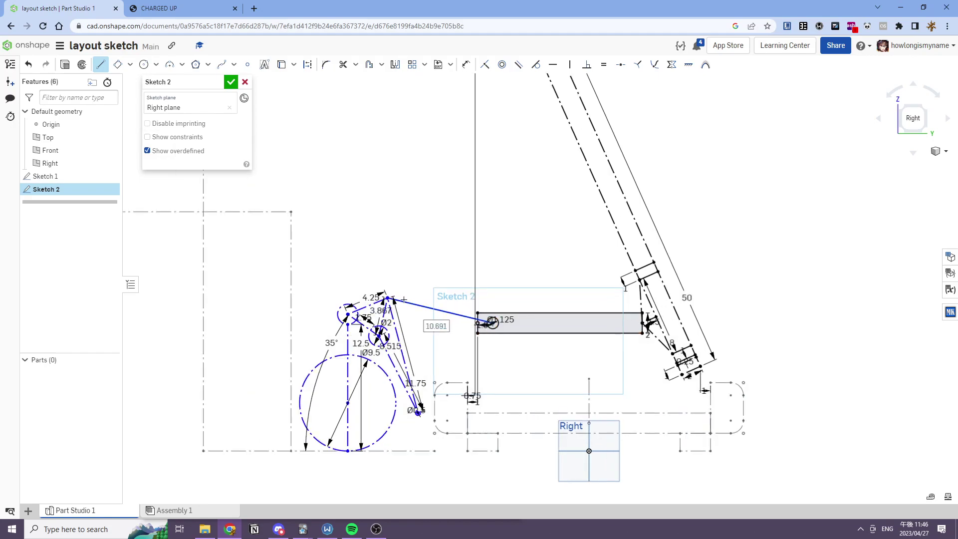
pyautogui.click(493, 323)
pyautogui.press('Escape')
pyautogui.scroll(-3, 405, 303)
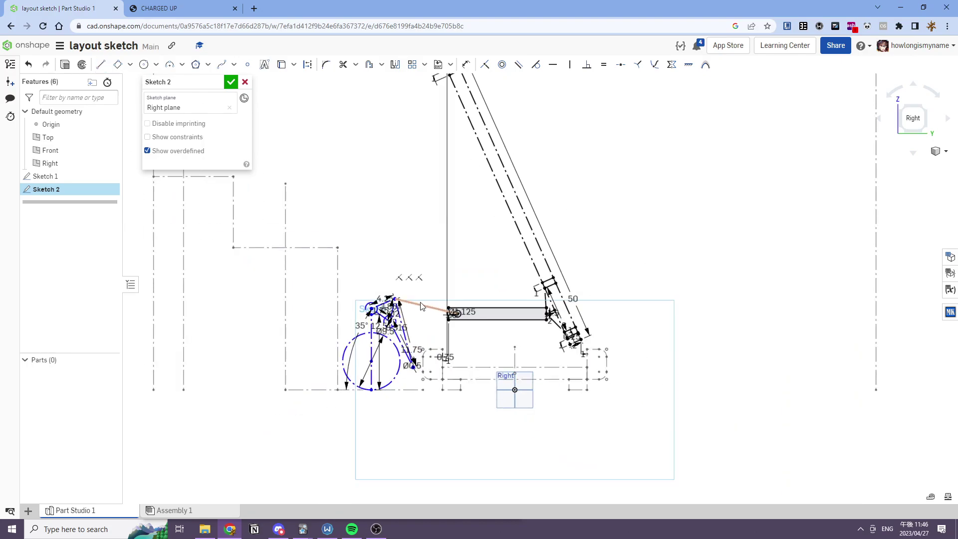
pyautogui.moveTo(453, 224); pyautogui.dragTo(462, 266, button='middle')
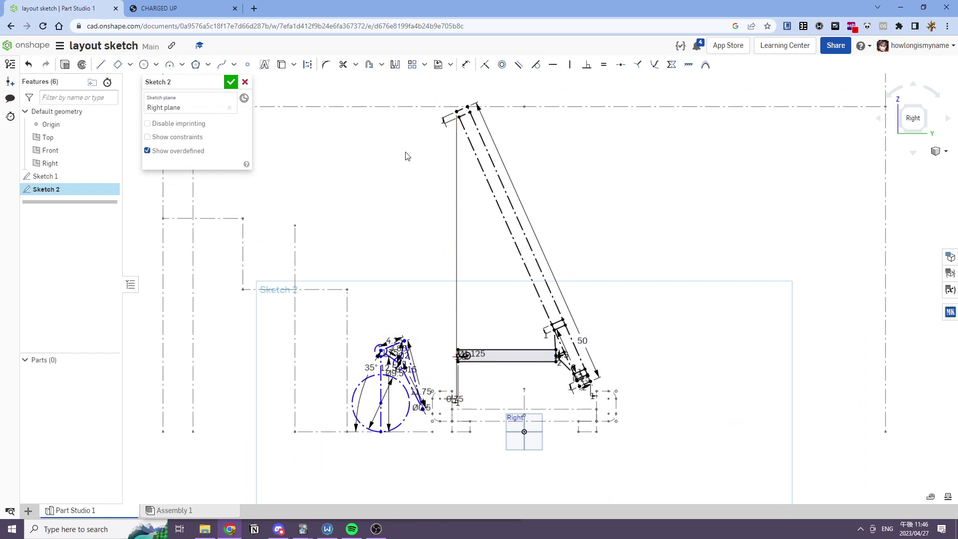
pyautogui.click(130, 64)
pyautogui.click(132, 83)
pyautogui.scroll(2, 480, 104)
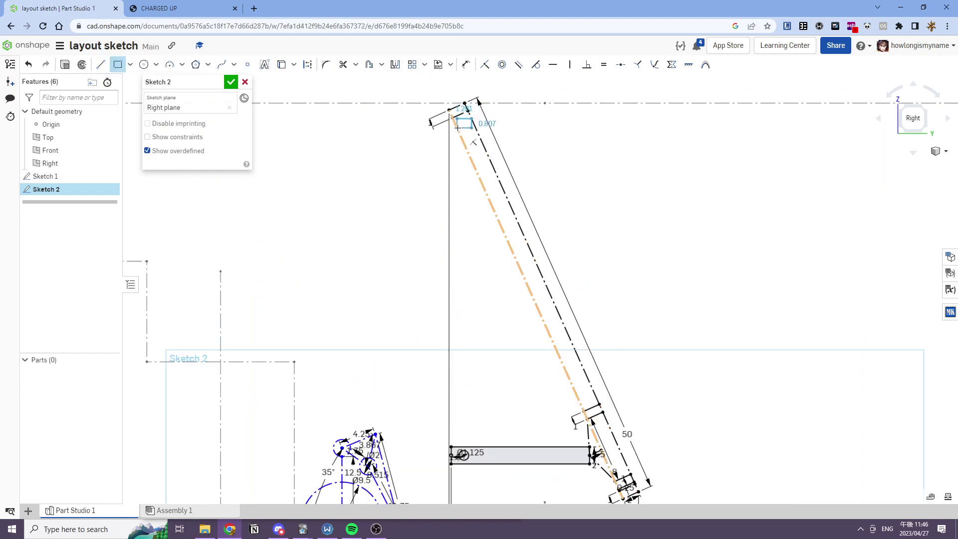
pyautogui.click(102, 65)
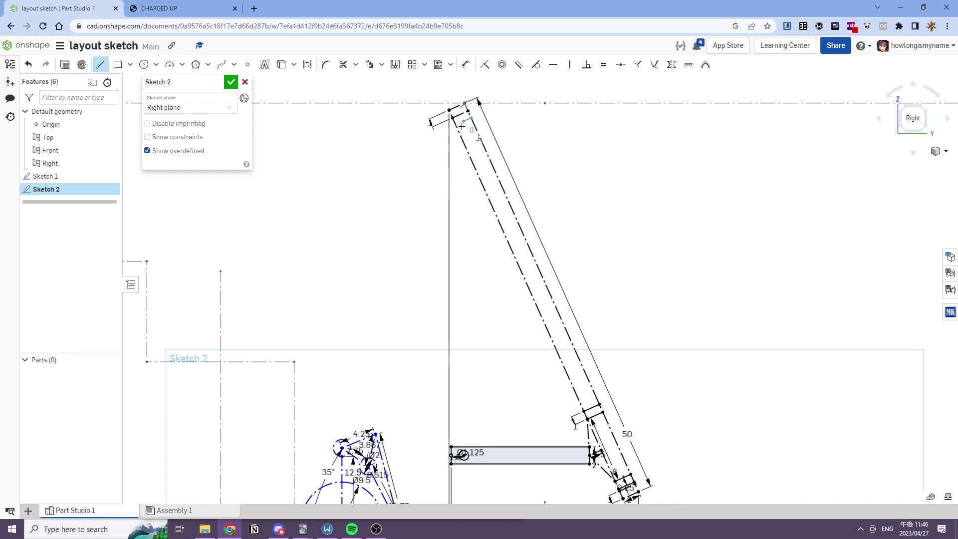
pyautogui.press('Escape')
# Step: Delete the 8 in spacing dimension at the slanted member's lower joint
pyautogui.moveTo(568, 242); pyautogui.dragTo(509, 166, button='middle')
pyautogui.scroll(2, 572, 359)
pyautogui.scroll(2, 552, 384)
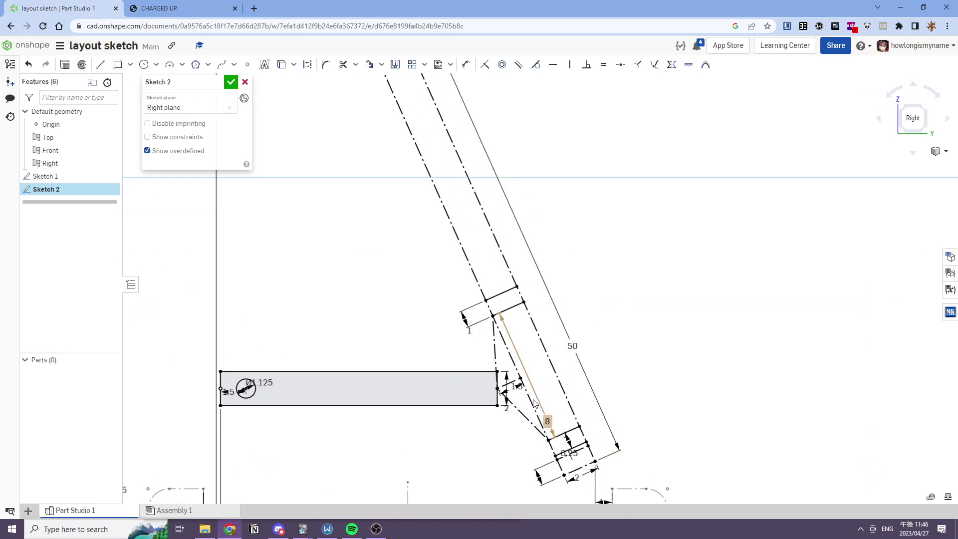
pyautogui.click(553, 421)
pyautogui.press('Delete')
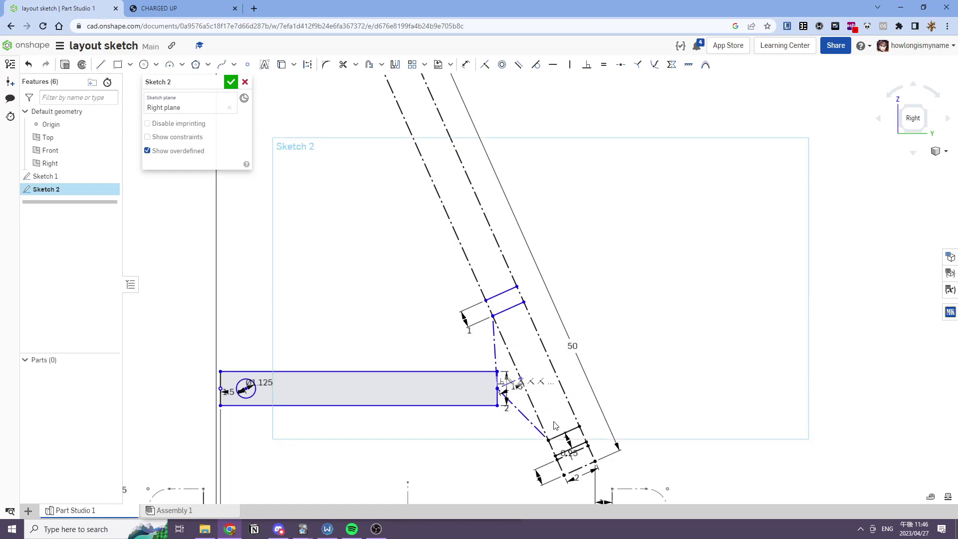
# Step: Join the midpoints of the lower joint's two inner cross lines with a line and dimension it at 8 in
pyautogui.click(98, 68)
pyautogui.click(508, 309)
pyautogui.click(563, 432)
pyautogui.press('Escape')
pyautogui.press('d')
pyautogui.click(529, 344)
pyautogui.click(527, 332)
pyautogui.press('Return')
pyautogui.press('Escape')
# Step: Draw two parallel cross lines across the slanted member just below its upper end
pyautogui.scroll(-4, 483, 343)
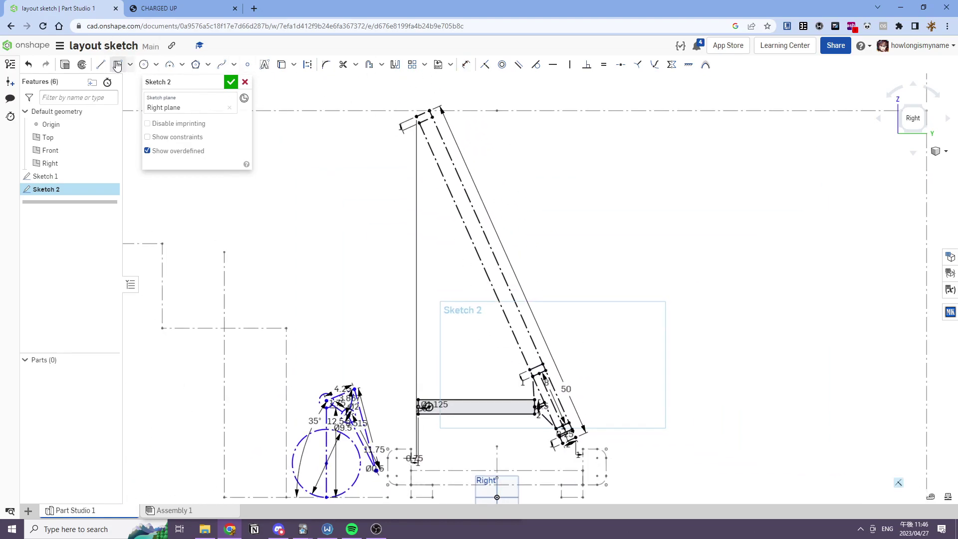
pyautogui.click(100, 64)
pyautogui.scroll(3, 394, 127)
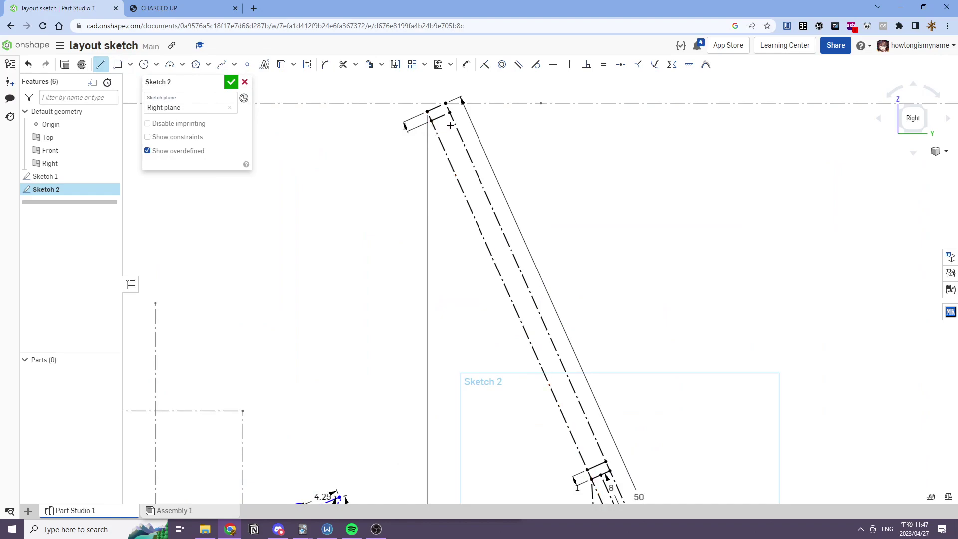
pyautogui.click(454, 123)
pyautogui.click(435, 131)
pyautogui.press('Escape')
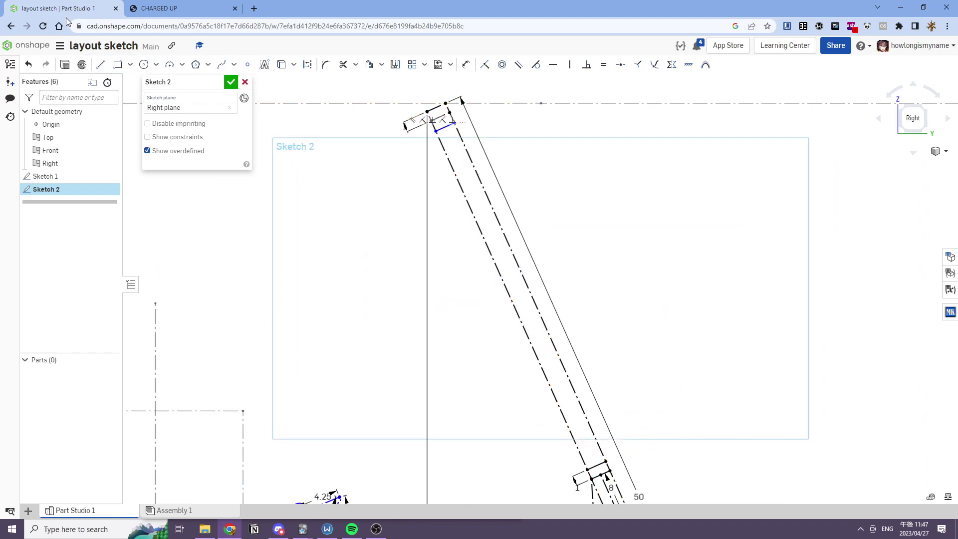
pyautogui.click(101, 65)
pyautogui.click(459, 134)
pyautogui.click(441, 142)
# Step: Draw a second pair of cross lines farther down the member and connect the inner cross lines' midpoints with a line
pyautogui.click(470, 206)
pyautogui.click(489, 199)
pyautogui.click(474, 215)
pyautogui.click(492, 209)
pyautogui.click(479, 203)
pyautogui.click(450, 139)
pyautogui.press('Escape')
# Step: Dimension the spacing of each upper pair of cross lines at 1 in
pyautogui.press('q')
pyautogui.click(472, 121)
pyautogui.write('1')
pyautogui.press('Return')
pyautogui.press('d')
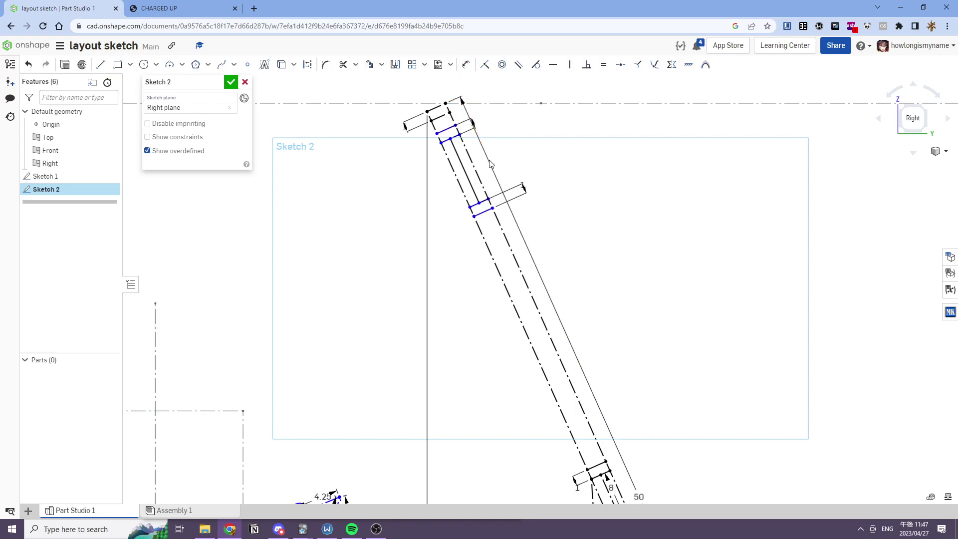
# Step: Make the upper joint's midpoint line equal in length to the lower joint's 8 in line
pyautogui.press('e')
pyautogui.scroll(-4, 562, 206)
pyautogui.scroll(3, 598, 375)
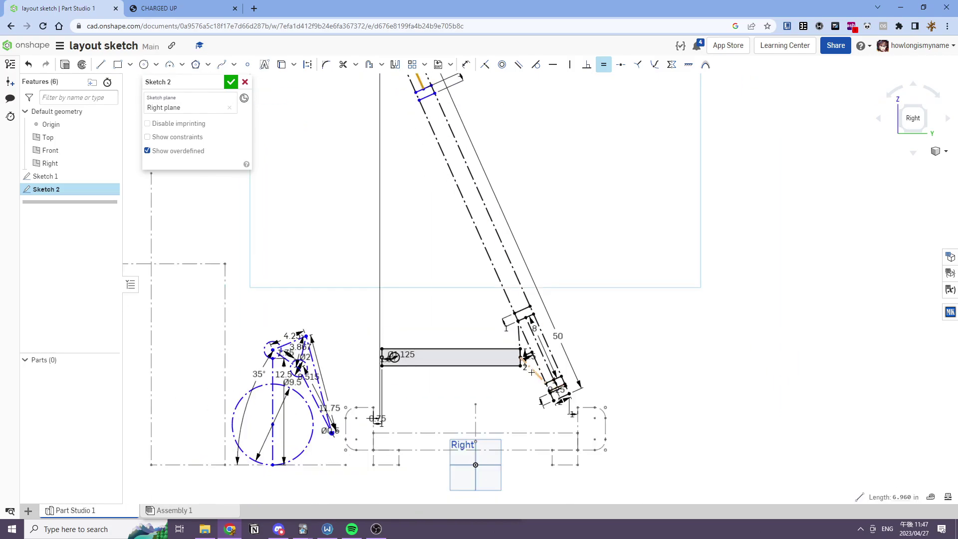
pyautogui.scroll(-3, 536, 344)
pyautogui.scroll(6, 487, 196)
pyautogui.press('Escape')
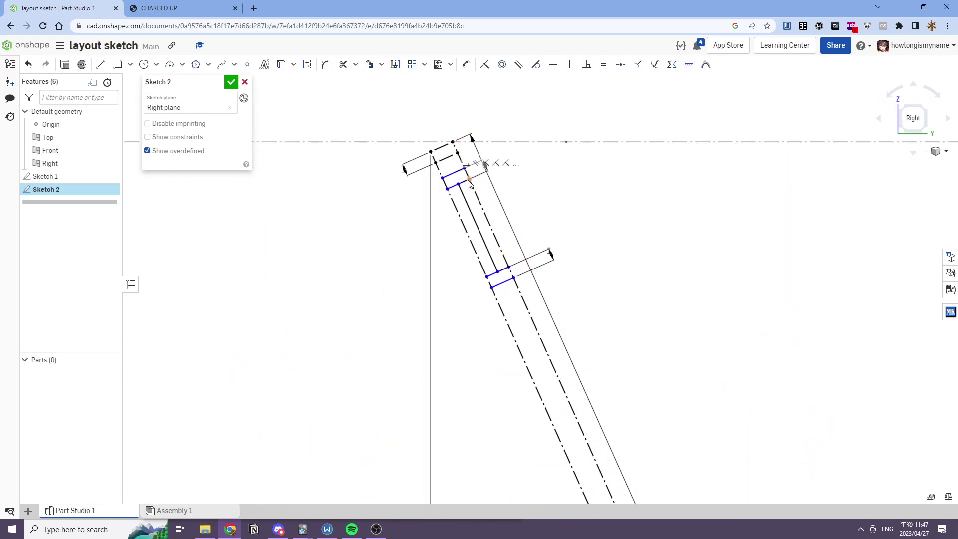
# Step: Convert the upper midpoint line to construction and snap the uppermost new cross line onto the existing line at the member's upper end
pyautogui.scroll(5, 474, 185)
pyautogui.moveTo(479, 187); pyautogui.dragTo(468, 166)
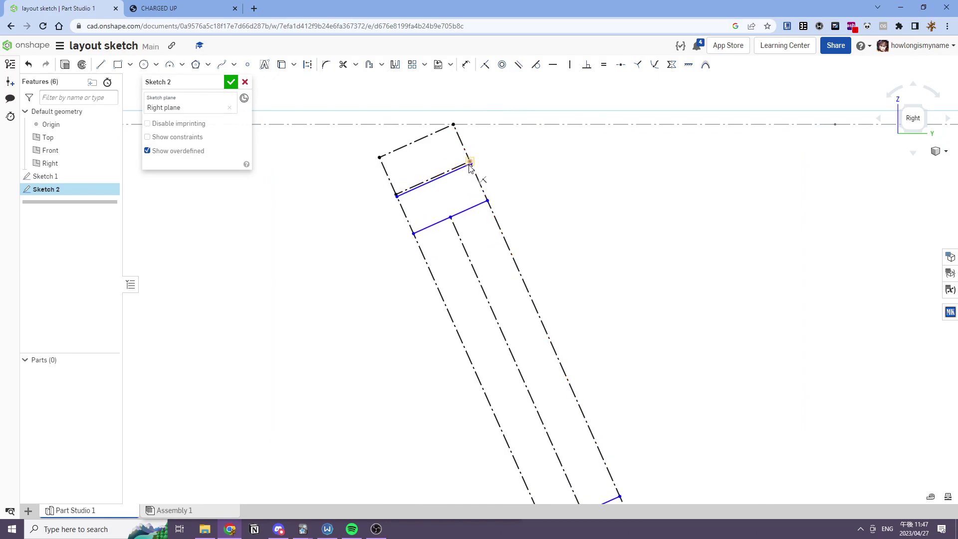
pyautogui.scroll(-5, 575, 217)
pyautogui.moveTo(569, 224); pyautogui.dragTo(545, 186, button='middle')
pyautogui.scroll(-1, 529, 177)
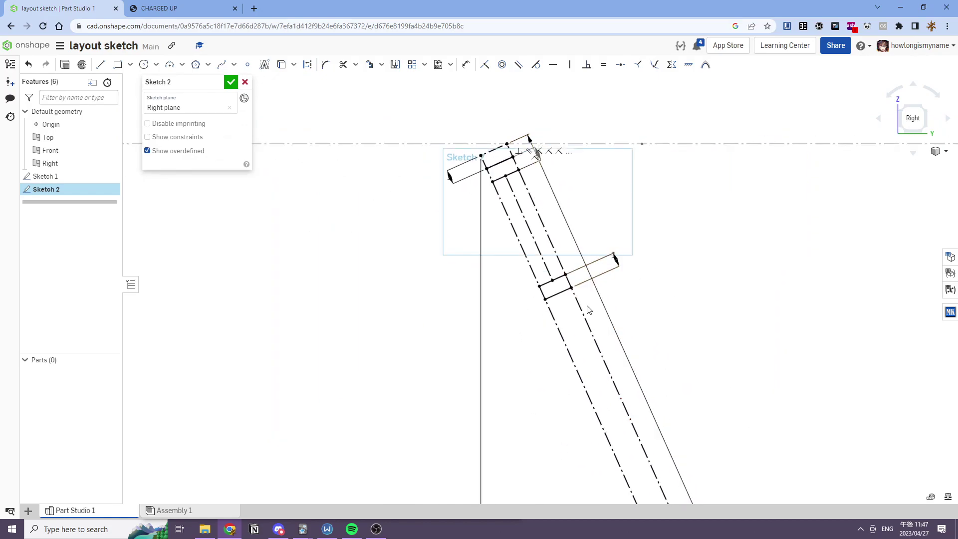
# Step: Convert the upper joint's solid cross lines to construction geometry
pyautogui.scroll(2, 568, 293)
pyautogui.click(567, 292)
pyautogui.click(560, 272)
pyautogui.click(495, 125)
pyautogui.press('q')
pyautogui.click(614, 146)
pyautogui.scroll(-3, 592, 162)
# Step: Draw two equal lines from the inner cross lines' intake-side ends, meeting at a point beside the slanted member
pyautogui.click(101, 65)
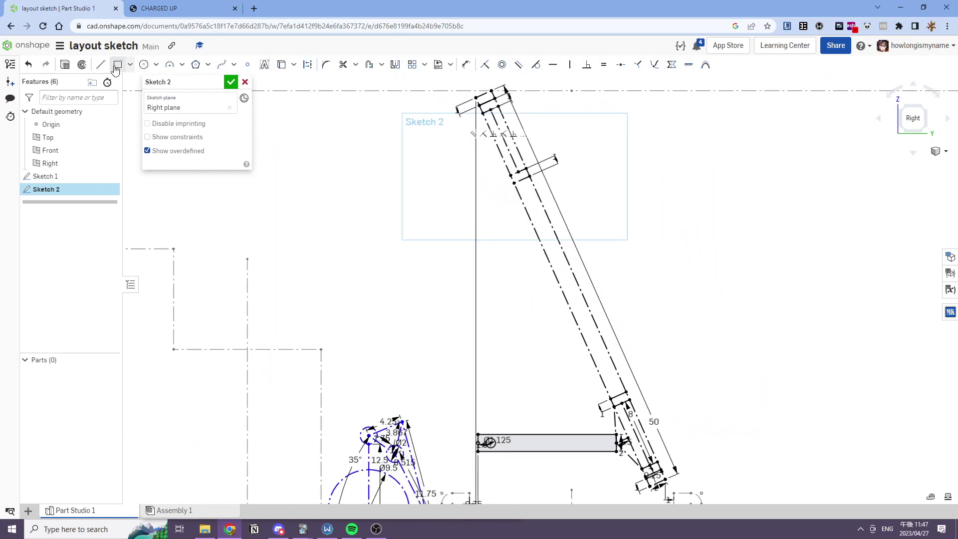
pyautogui.moveTo(475, 294)
pyautogui.mouseDown(button='middle')
pyautogui.moveTo(443, 206)
pyautogui.moveTo(594, 350)
pyautogui.mouseUp(button='middle')
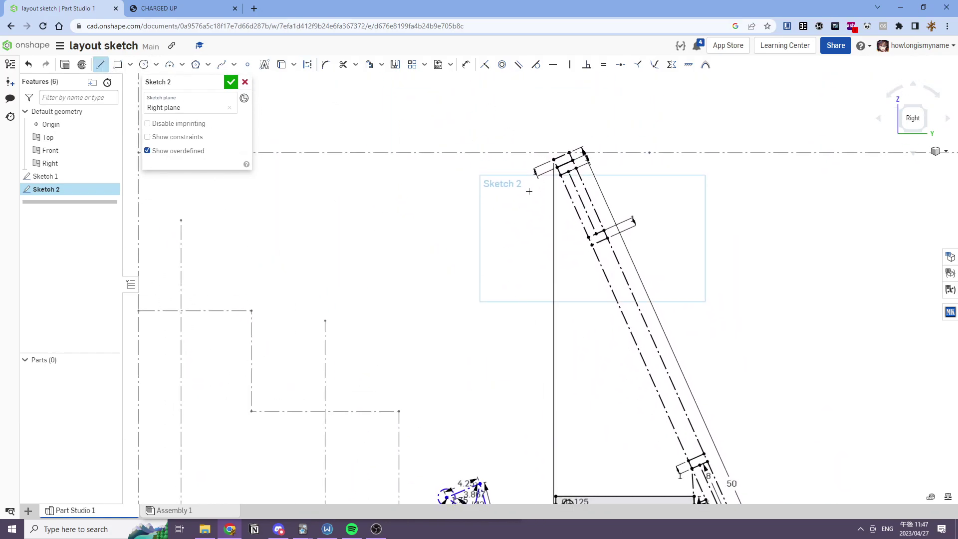
pyautogui.press('Escape')
pyautogui.click(102, 67)
pyautogui.scroll(2, 567, 170)
pyautogui.moveTo(543, 200); pyautogui.dragTo(542, 217)
pyautogui.moveTo(597, 253); pyautogui.dragTo(542, 217)
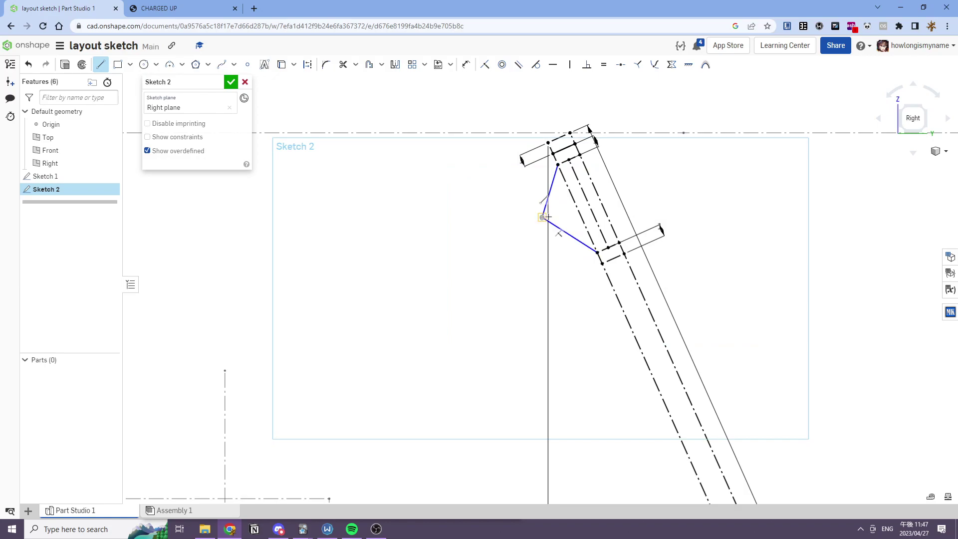
pyautogui.press('e')
pyautogui.click(546, 219)
pyautogui.click(543, 205)
# Step: Draw a short line from the meeting point to the member's edge, equal to the lower joint's 1.5 in line
pyautogui.press('l')
pyautogui.click(545, 223)
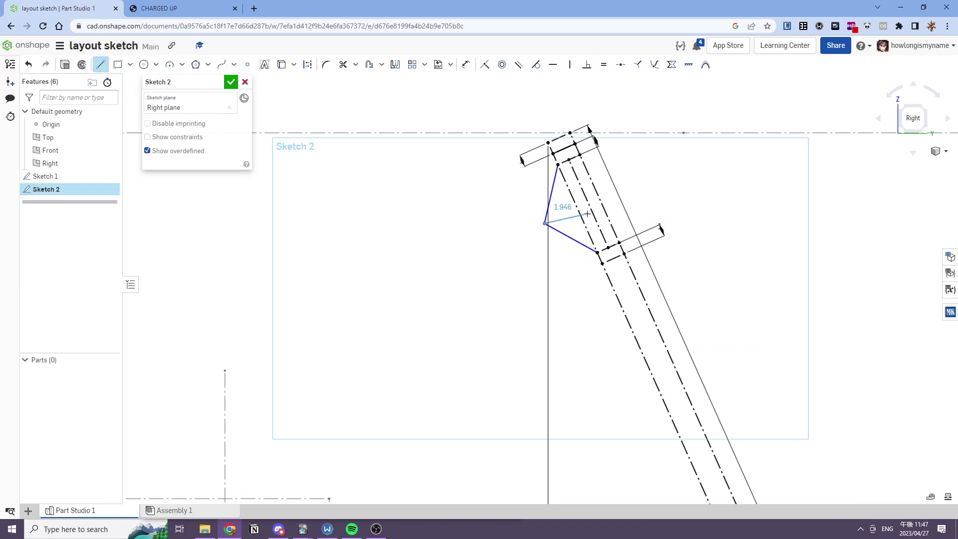
pyautogui.press('e')
pyautogui.scroll(-5, 573, 312)
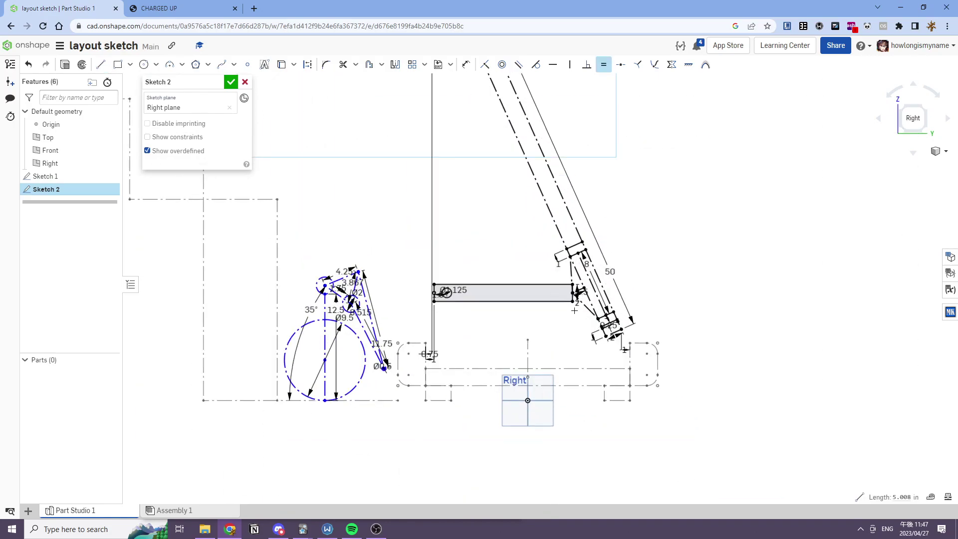
pyautogui.scroll(-4, 582, 305)
pyautogui.scroll(4, 499, 197)
# Step: Convert the upper joint's two equal connecting lines to construction geometry
pyautogui.press('e')
pyautogui.click(507, 195)
pyautogui.click(498, 175)
pyautogui.press('e')
pyautogui.moveTo(460, 189); pyautogui.dragTo(488, 181, button='middle')
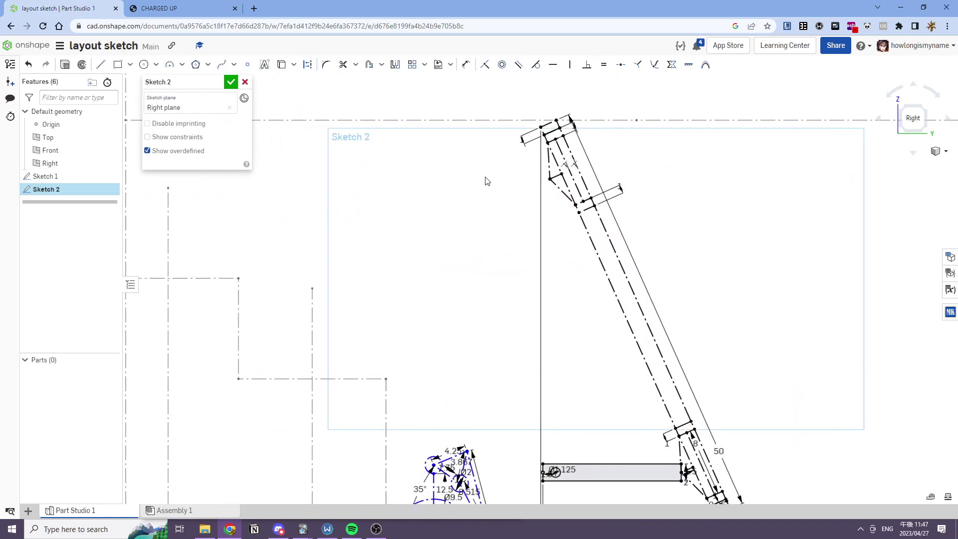
# Step: Draw a horizontal corner rectangle on the upper joint's intake side and make its end midpoint coincident with the joint's meeting point
pyautogui.click(129, 64)
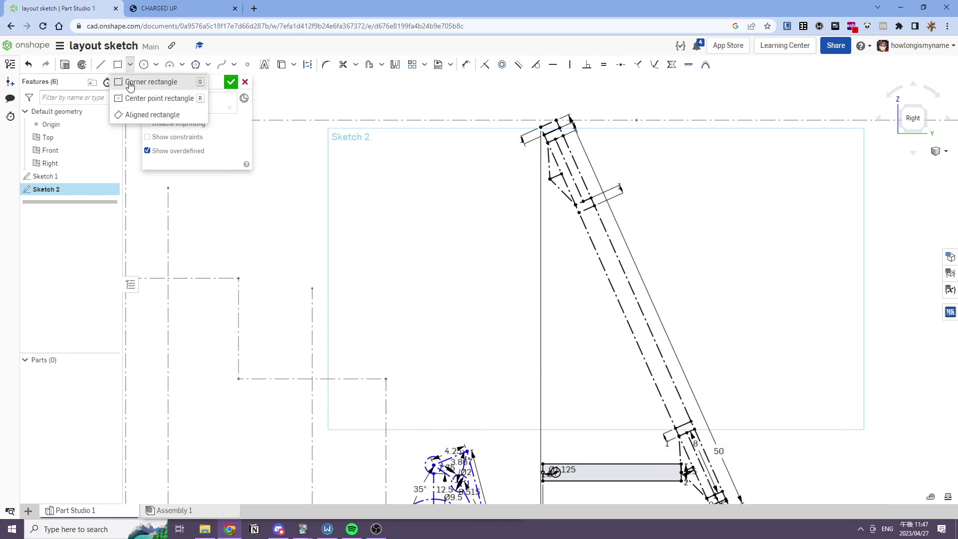
pyautogui.click(149, 81)
pyautogui.click(520, 169)
pyautogui.click(347, 188)
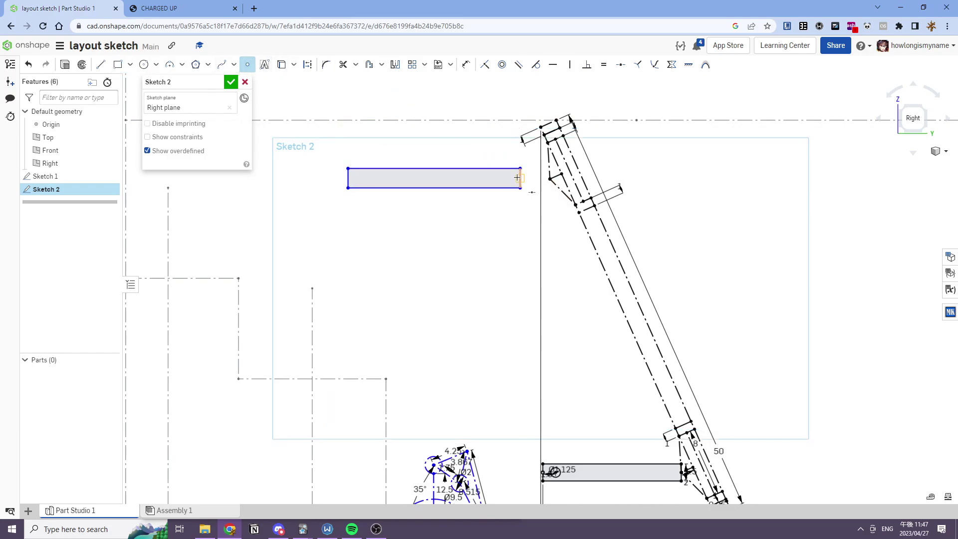
pyautogui.press('Escape')
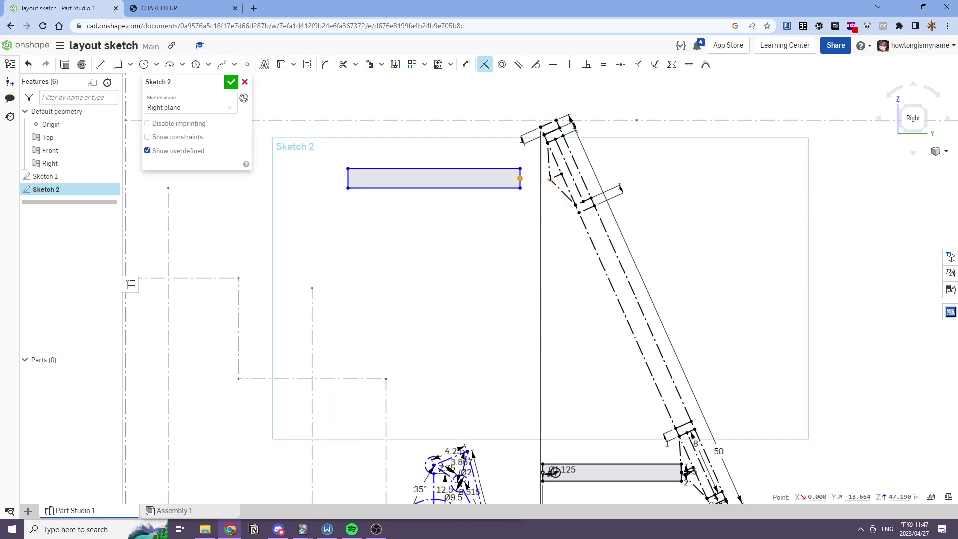
pyautogui.moveTo(503, 188); pyautogui.dragTo(533, 189)
# Step: Make the upper rectangle's long edge equal in length to the lower horizontal bar's
pyautogui.press('e')
pyautogui.click(534, 189)
pyautogui.moveTo(565, 307); pyautogui.dragTo(461, 168, button='middle')
pyautogui.click(512, 347)
pyautogui.scroll(-3, 495, 339)
pyautogui.press('Escape')
pyautogui.scroll(3, 485, 183)
pyautogui.moveTo(446, 158)
pyautogui.mouseDown()
pyautogui.moveTo(450, 171)
pyautogui.moveTo(454, 159)
pyautogui.mouseUp()
# Step: Make the upper rectangle's end edge equal in height to the lower bar's end edge
pyautogui.press('e')
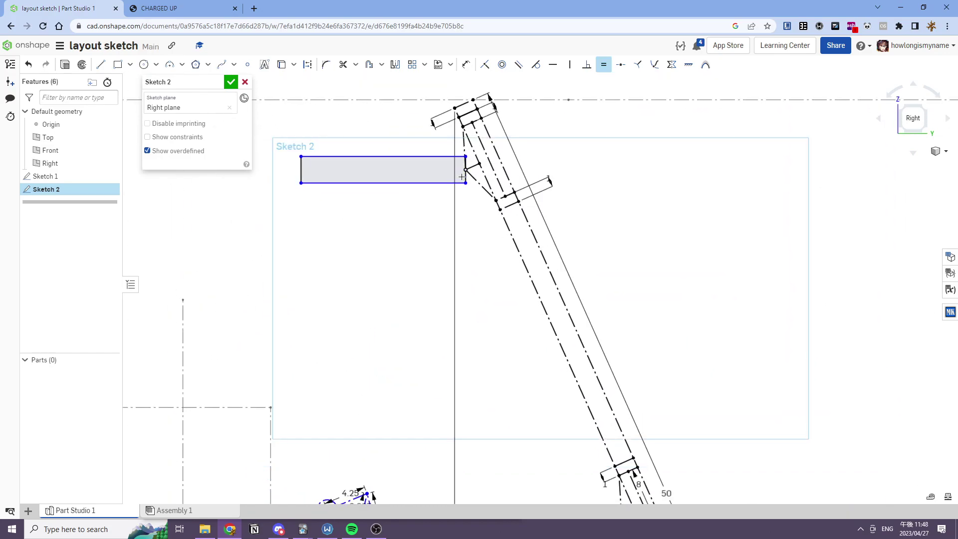
pyautogui.scroll(-4, 464, 200)
pyautogui.scroll(3, 527, 348)
pyautogui.scroll(6, 516, 327)
pyautogui.scroll(-5, 514, 304)
pyautogui.moveTo(457, 180); pyautogui.dragTo(473, 190, button='middle')
pyautogui.press('Escape')
# Step: Convert the upper rectangle's four edges to construction geometry
pyautogui.scroll(-3, 505, 278)
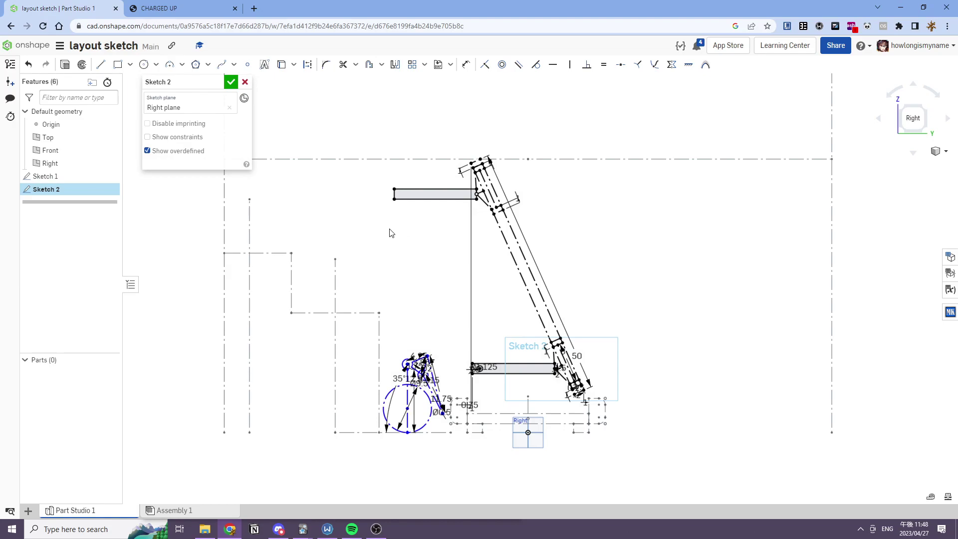
pyautogui.scroll(8, 476, 195)
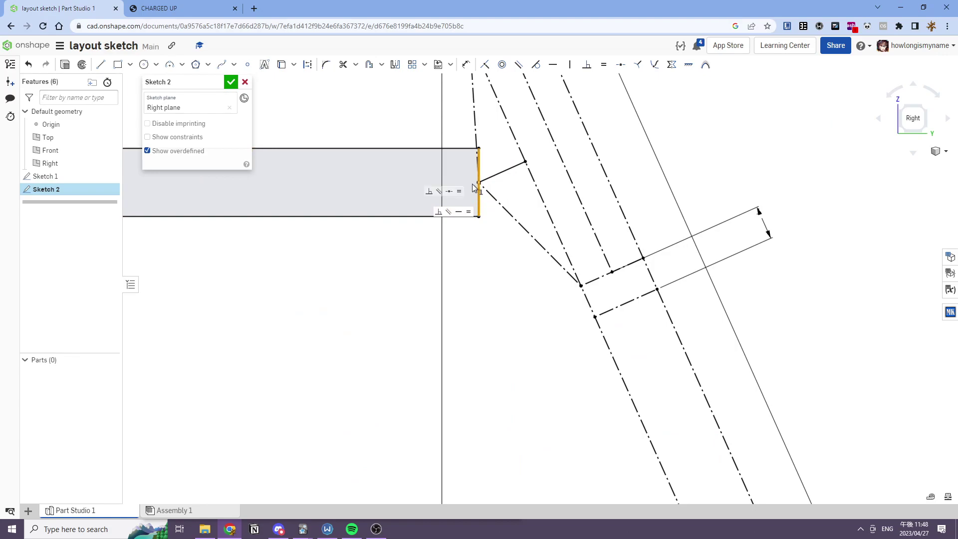
pyautogui.click(448, 149)
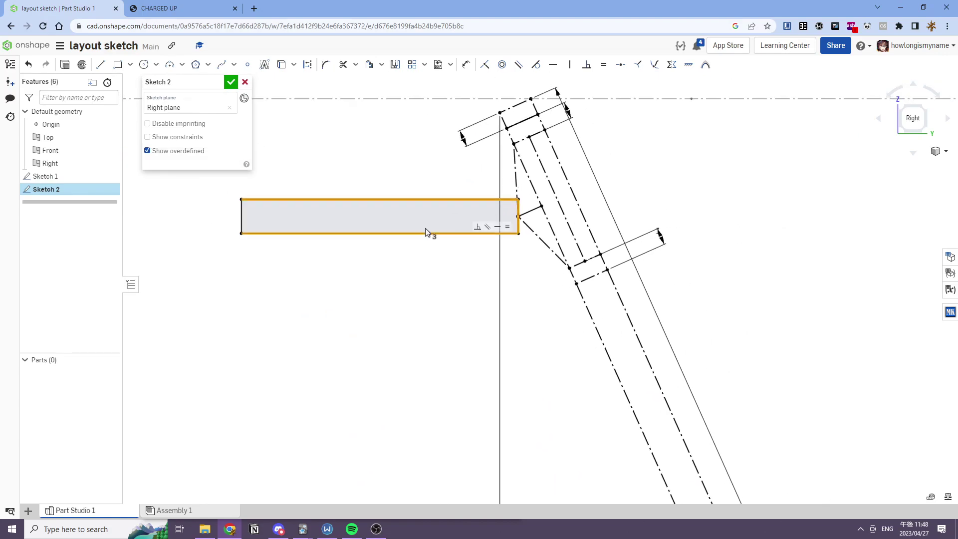
pyautogui.press('q')
pyautogui.scroll(-3, 223, 240)
pyautogui.moveTo(397, 272); pyautogui.dragTo(500, 204, button='middle')
pyautogui.scroll(-2, 501, 205)
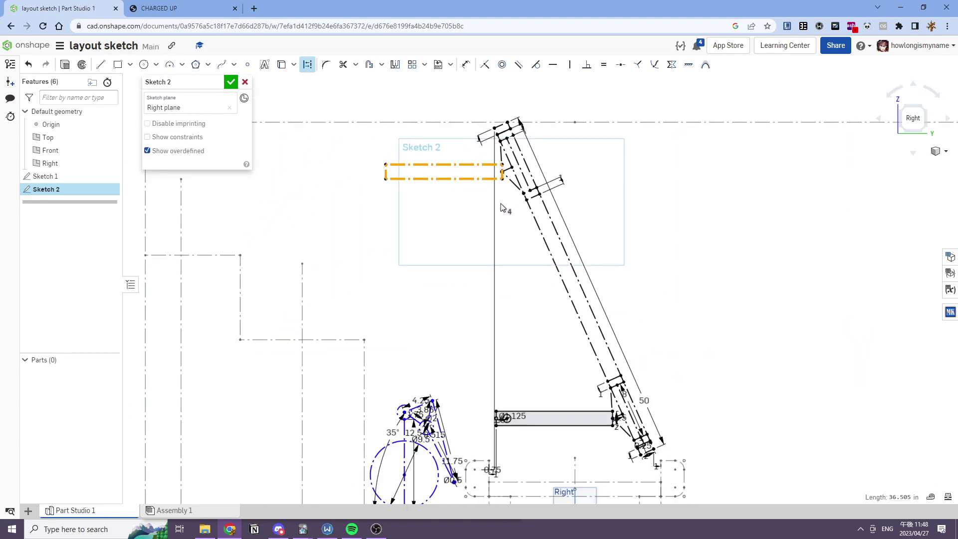
pyautogui.click(453, 275)
# Step: Convert the lower horizontal bar's rectangle edges to construction geometry
pyautogui.scroll(4, 452, 473)
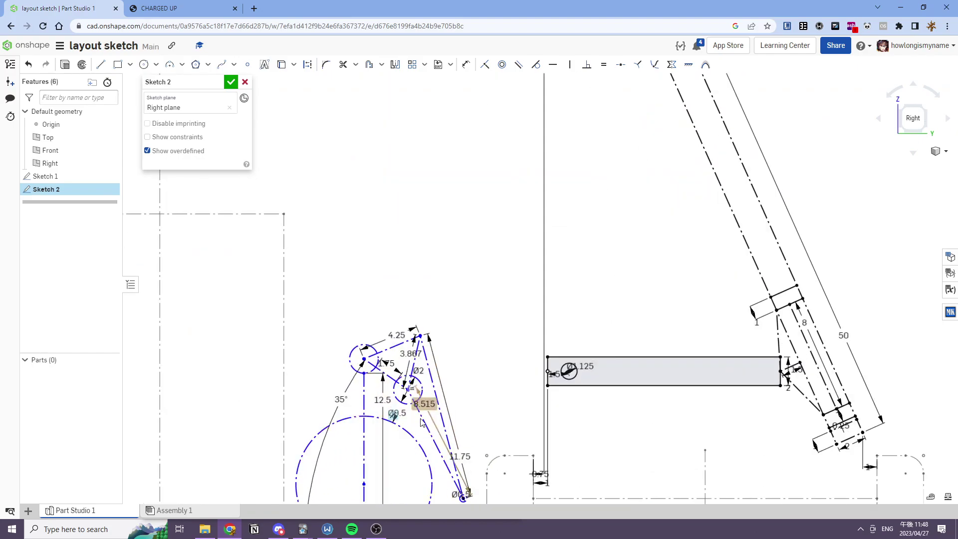
pyautogui.scroll(-5, 424, 399)
pyautogui.scroll(3, 439, 378)
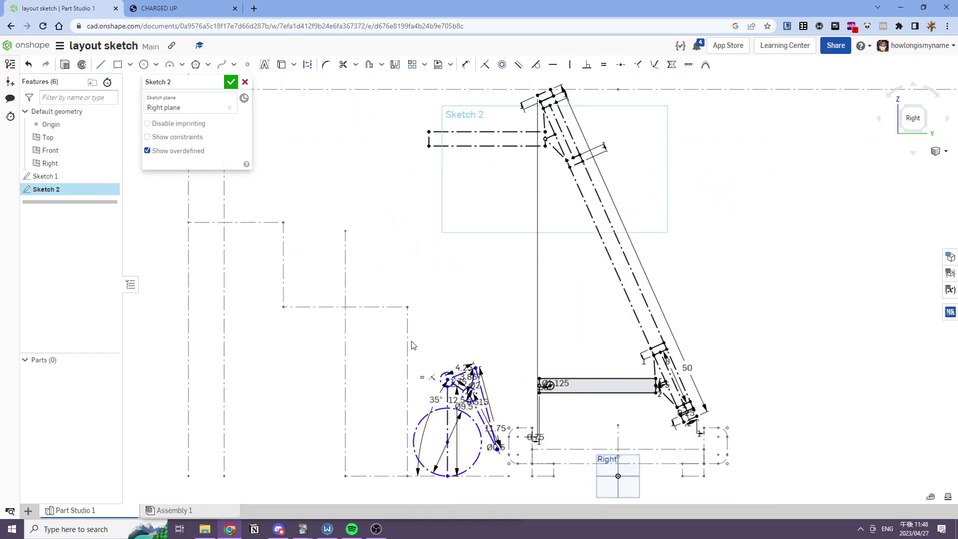
pyautogui.moveTo(411, 342); pyautogui.dragTo(493, 366, button='middle')
pyautogui.scroll(10, 689, 419)
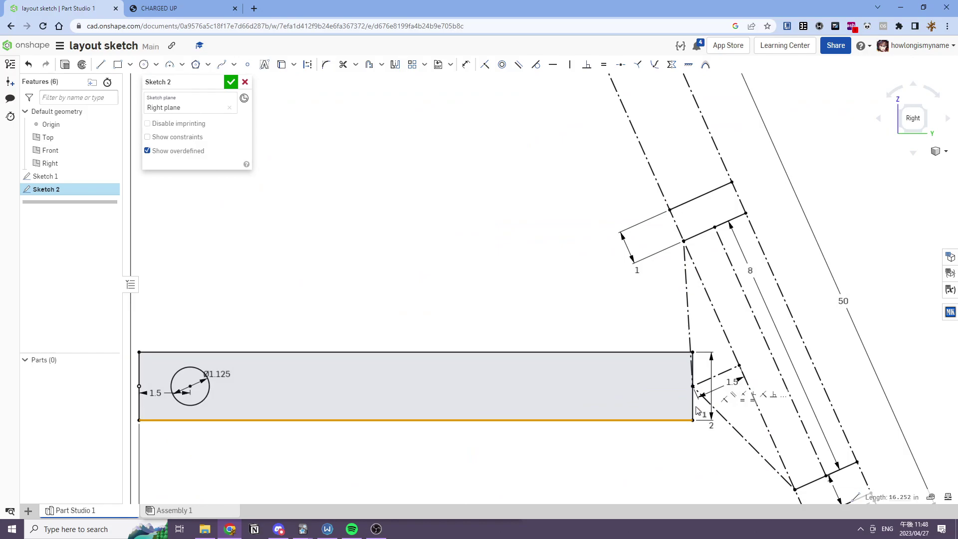
pyautogui.click(618, 351)
pyautogui.scroll(-5, 618, 351)
pyautogui.scroll(3, 418, 378)
pyautogui.click(440, 352)
pyautogui.press('q')
pyautogui.rightClick(330, 295)
pyautogui.click(312, 252)
pyautogui.click(312, 253)
pyautogui.scroll(-7, 384, 279)
pyautogui.scroll(-4, 539, 374)
pyautogui.moveTo(384, 279); pyautogui.dragTo(553, 384, button='middle')
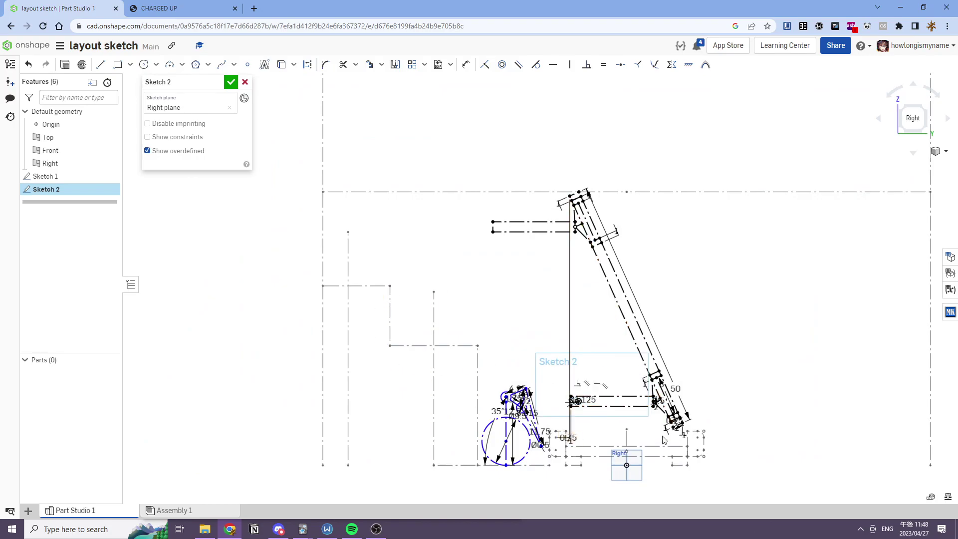
# Step: Examine the slanted member, both horizontal bars, the intake and the chassis across the layout sketch
pyautogui.scroll(3, 698, 446)
pyautogui.scroll(-4, 690, 437)
pyautogui.scroll(3, 628, 339)
pyautogui.scroll(-2, 624, 299)
pyautogui.scroll(3, 687, 404)
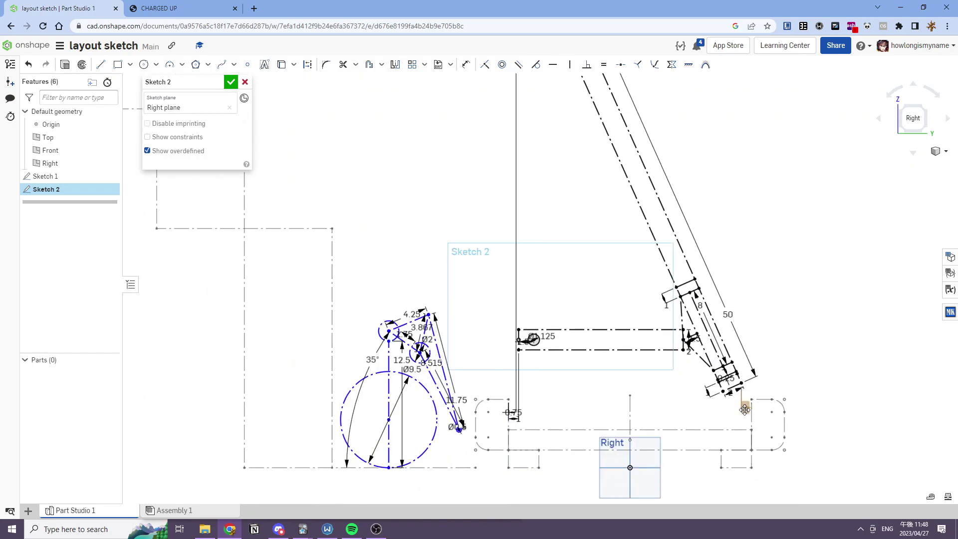
pyautogui.scroll(-3, 746, 408)
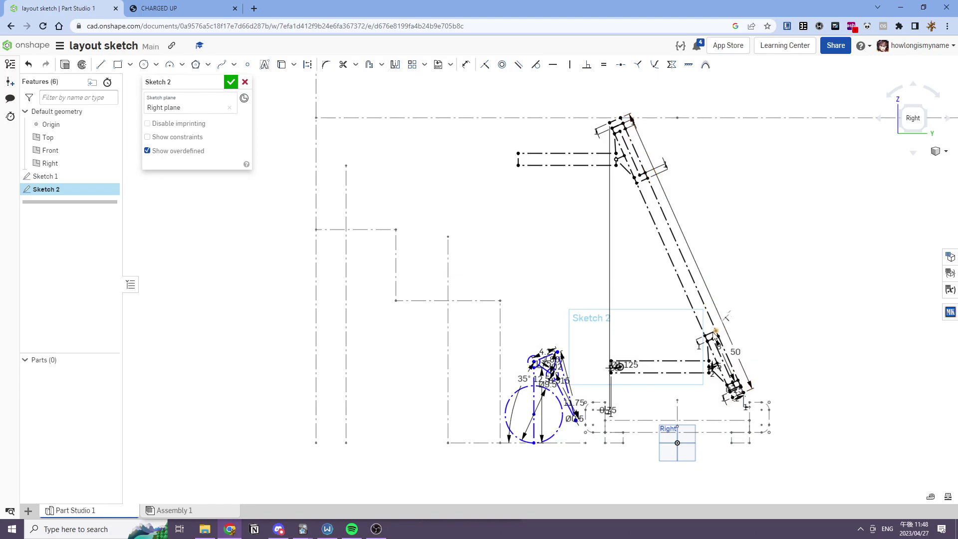
pyautogui.scroll(-2, 553, 188)
pyautogui.scroll(2, 525, 177)
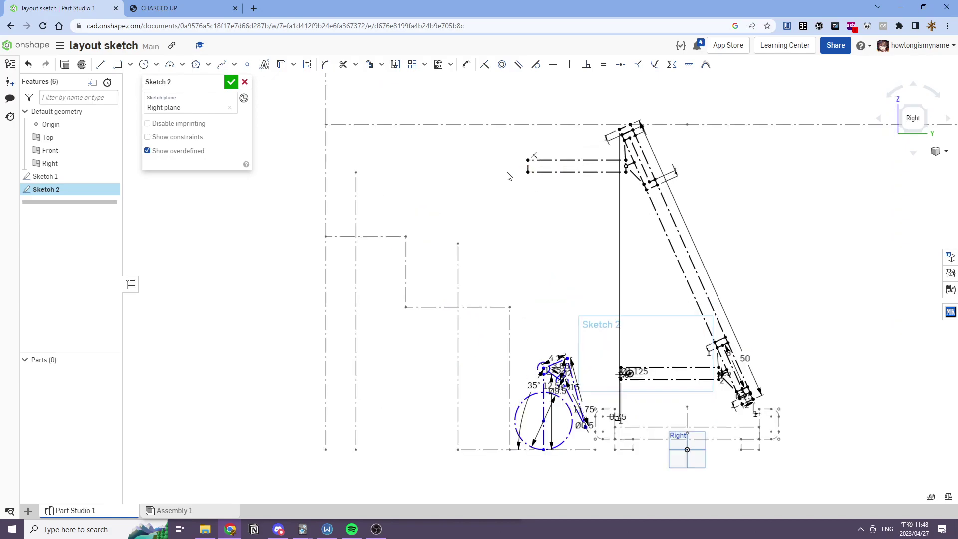
pyautogui.moveTo(487, 190); pyautogui.dragTo(572, 208, button='middle')
pyautogui.moveTo(722, 275); pyautogui.dragTo(631, 212, button='middle')
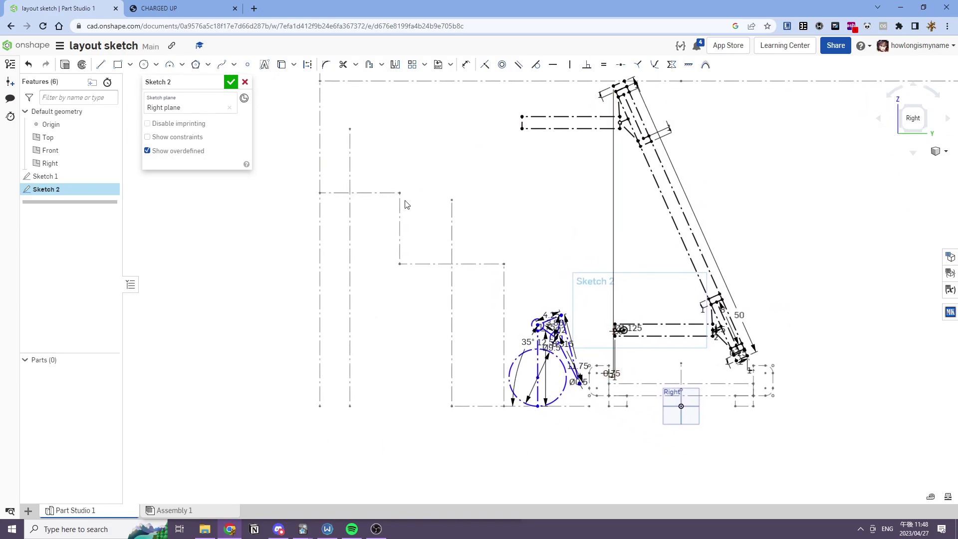
# Step: Sketch two small circles about 3 in in diameter, set diagonally just below the limit line above the grid's tallest post
pyautogui.moveTo(430, 207); pyautogui.dragTo(492, 321, button='middle')
pyautogui.click(144, 64)
pyautogui.moveTo(468, 237); pyautogui.dragTo(483, 263, button='middle')
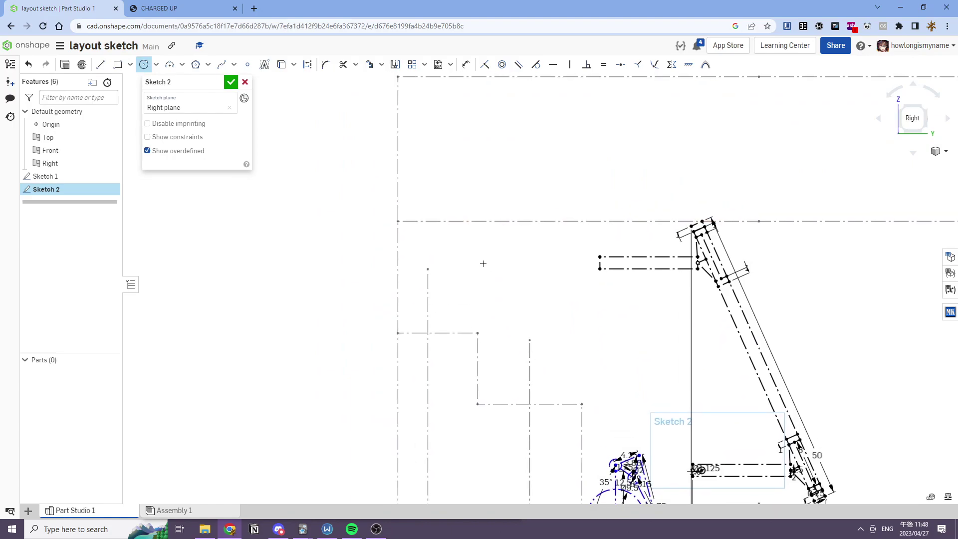
pyautogui.click(438, 230)
pyautogui.click(457, 243)
pyautogui.click(465, 242)
pyautogui.press('Escape')
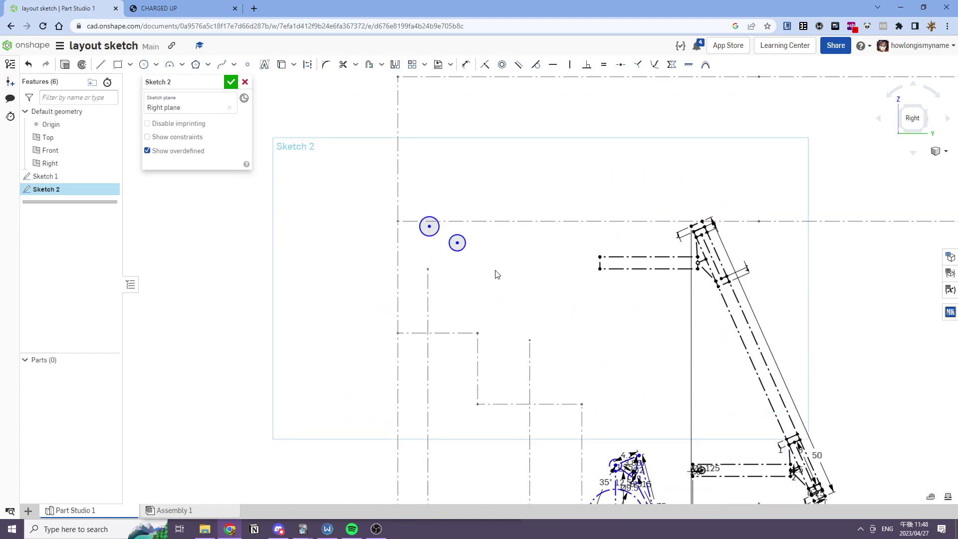
# Step: Convert the two small circles above the grid to construction geometry
pyautogui.click(465, 241)
pyautogui.click(438, 231)
pyautogui.press('q')
pyautogui.moveTo(470, 250); pyautogui.dragTo(459, 216, button='middle')
pyautogui.press('d')
pyautogui.click(100, 69)
pyautogui.scroll(2, 424, 199)
pyautogui.press('Escape')
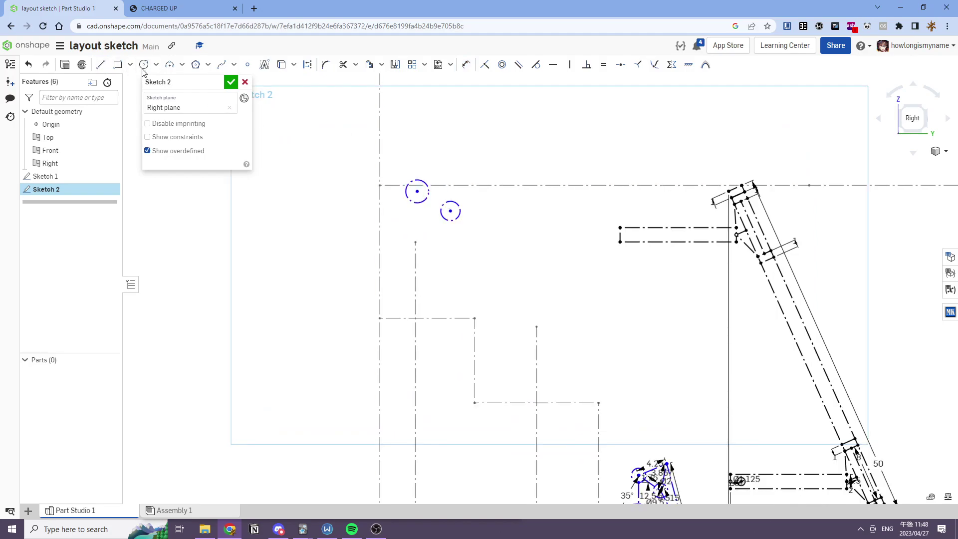
# Step: Join the centres of the two small circles with a construction line
pyautogui.click(101, 65)
pyautogui.click(417, 191)
pyautogui.click(450, 210)
pyautogui.press('Escape')
pyautogui.click(435, 202)
pyautogui.press('q')
pyautogui.moveTo(428, 199); pyautogui.dragTo(435, 245, button='middle')
# Step: Make the two small circles above the grid equal in size to the intake's 2 in circle
pyautogui.press('e')
pyautogui.click(455, 246)
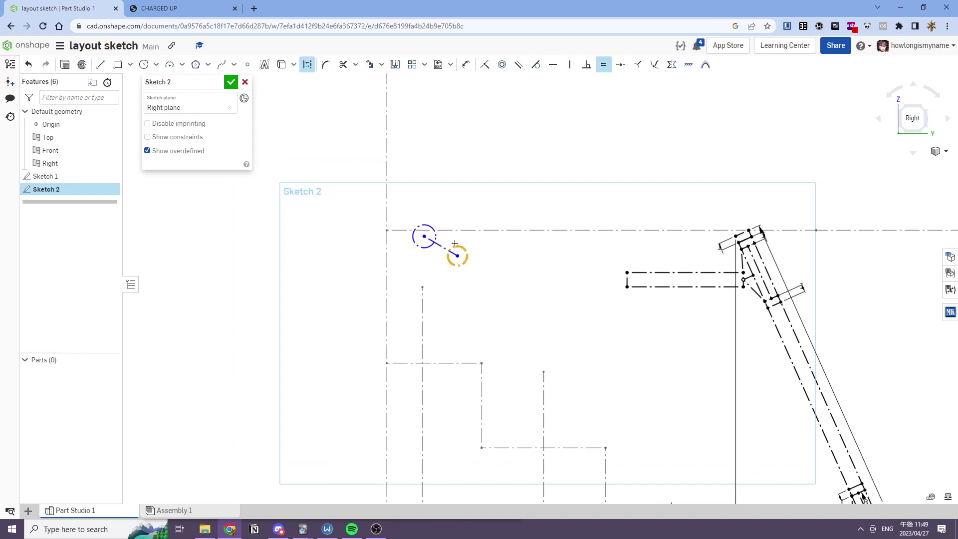
pyautogui.click(434, 232)
pyautogui.click(455, 245)
pyautogui.scroll(-4, 499, 259)
pyautogui.scroll(5, 526, 254)
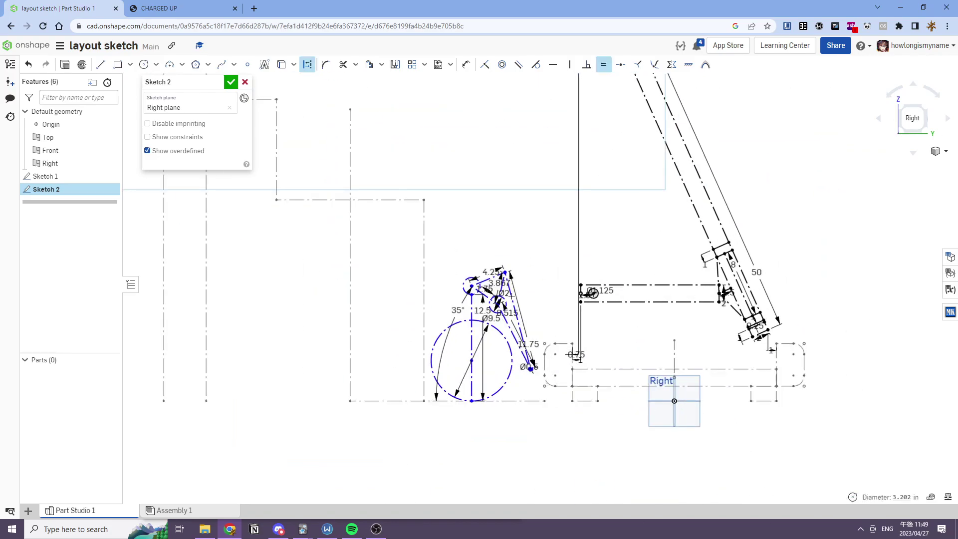
pyautogui.scroll(-3, 434, 229)
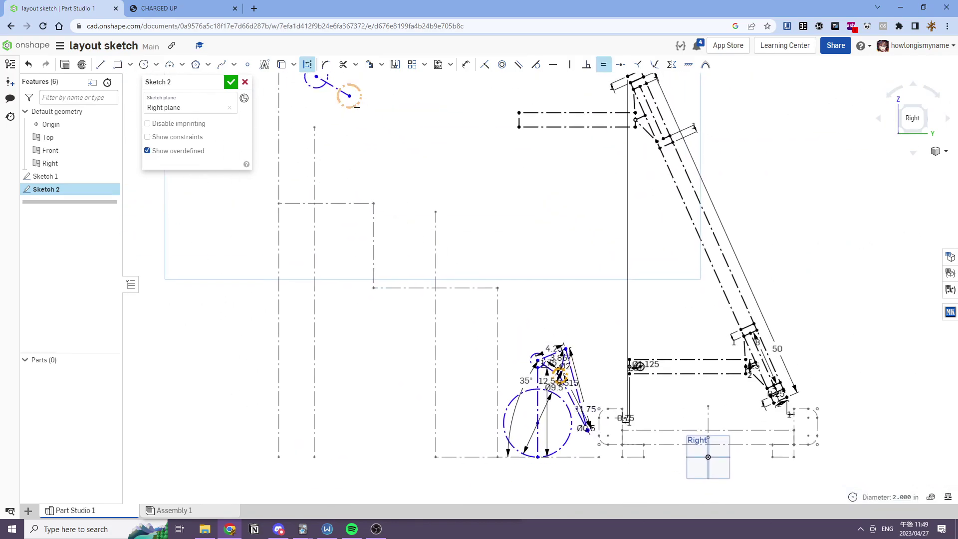
pyautogui.hotkey('alt', 'Tab')
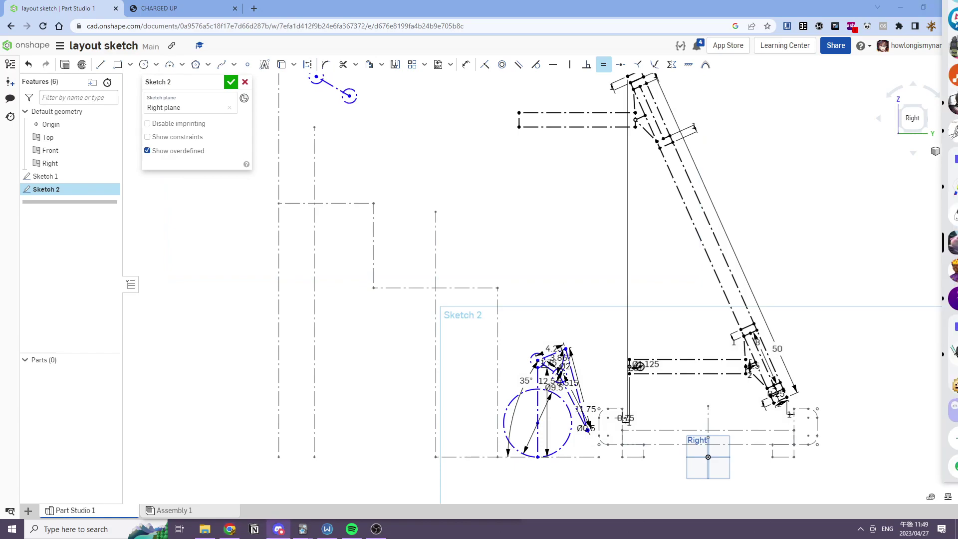
pyautogui.hotkey('alt', 'Tab')
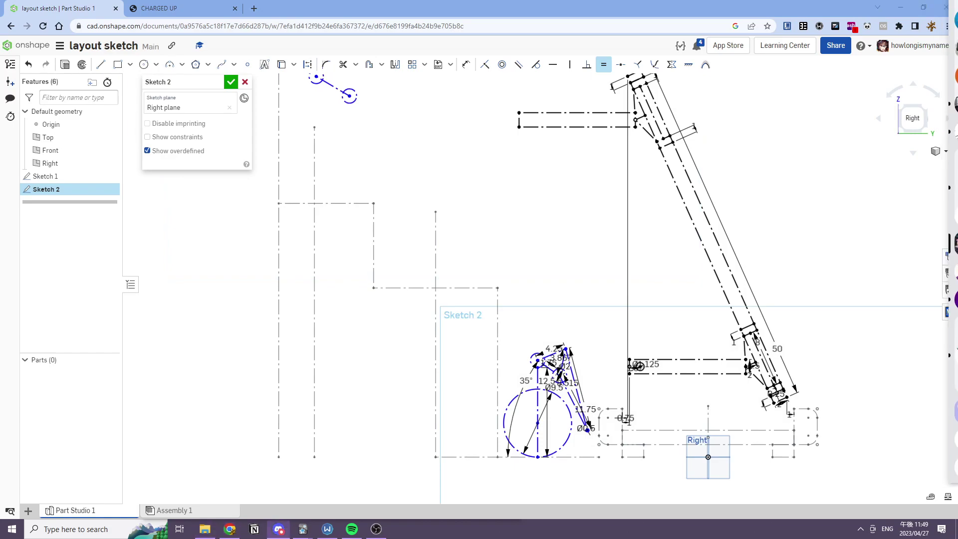
pyautogui.moveTo(459, 157)
pyautogui.mouseDown(button='middle')
pyautogui.moveTo(505, 163)
pyautogui.moveTo(637, 267)
pyautogui.mouseUp(button='middle')
pyautogui.scroll(3, 524, 172)
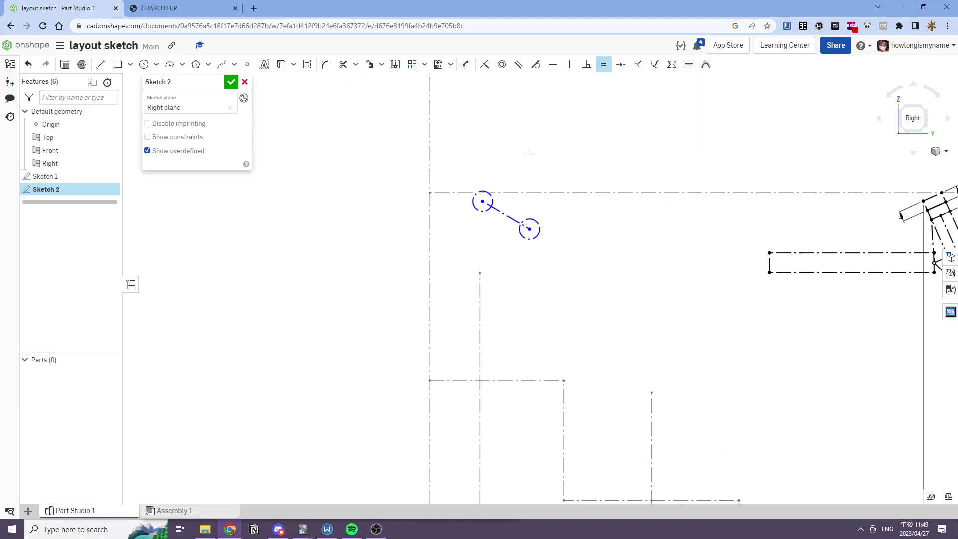
pyautogui.press('d')
pyautogui.click(496, 214)
pyautogui.scroll(-8, 643, 180)
pyautogui.scroll(8, 702, 335)
pyautogui.scroll(5, 704, 322)
pyautogui.press('Escape')
# Step: Reposition the second small circle so the line joining it to the first becomes shorter and slopes gently downward
pyautogui.scroll(-9, 651, 361)
pyautogui.moveTo(485, 93); pyautogui.dragTo(516, 199, button='middle')
pyautogui.scroll(3, 518, 199)
pyautogui.moveTo(525, 227)
pyautogui.mouseDown()
pyautogui.moveTo(516, 256)
pyautogui.moveTo(532, 255)
pyautogui.moveTo(524, 259)
pyautogui.mouseUp()
pyautogui.moveTo(567, 240); pyautogui.dragTo(530, 201, button='middle')
pyautogui.scroll(-3, 499, 205)
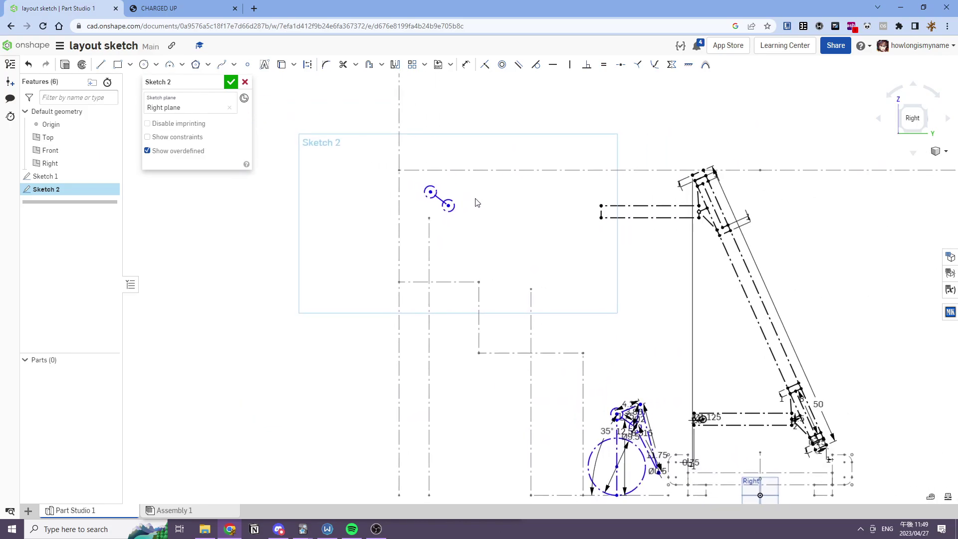
pyautogui.scroll(1, 450, 215)
pyautogui.moveTo(452, 215); pyautogui.dragTo(449, 199)
# Step: Add a longer construction line from the second small circle's centre, sloping down toward the slanted member
pyautogui.click(448, 199)
pyautogui.click(519, 229)
pyautogui.press('Escape')
pyautogui.press('d')
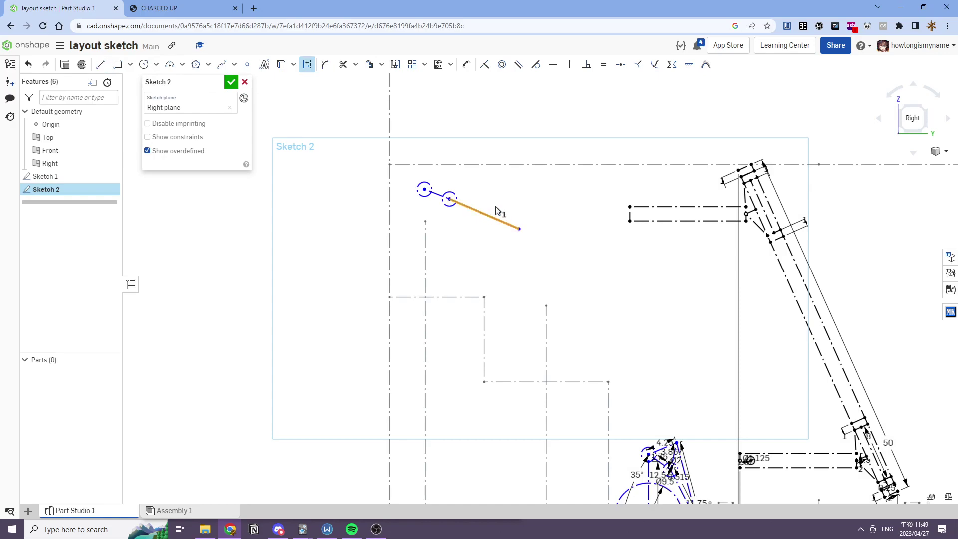
pyautogui.click(493, 209)
pyautogui.moveTo(502, 212); pyautogui.dragTo(425, 188, button='middle')
# Step: Add a construction circle at the free end of the longer line and make it equal to the other small circles
pyautogui.click(149, 70)
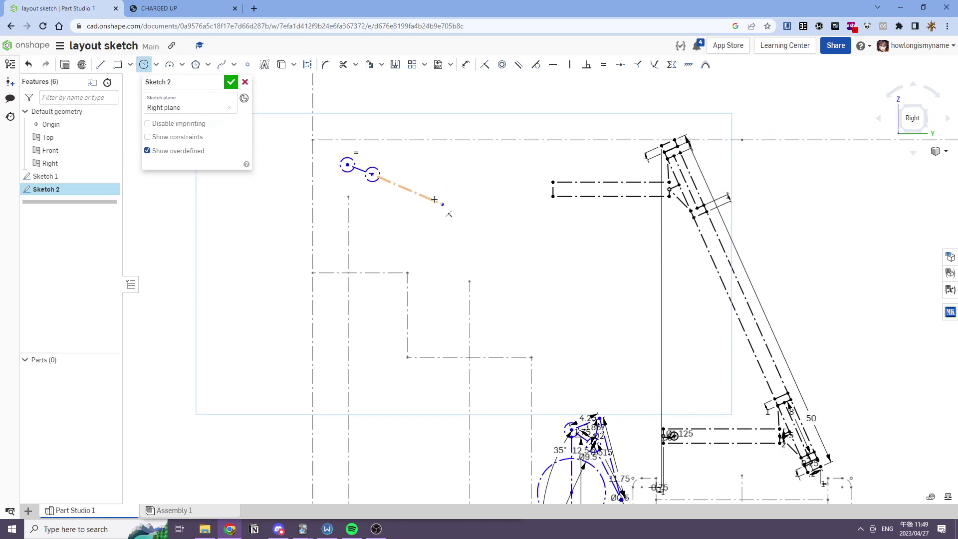
pyautogui.press('e')
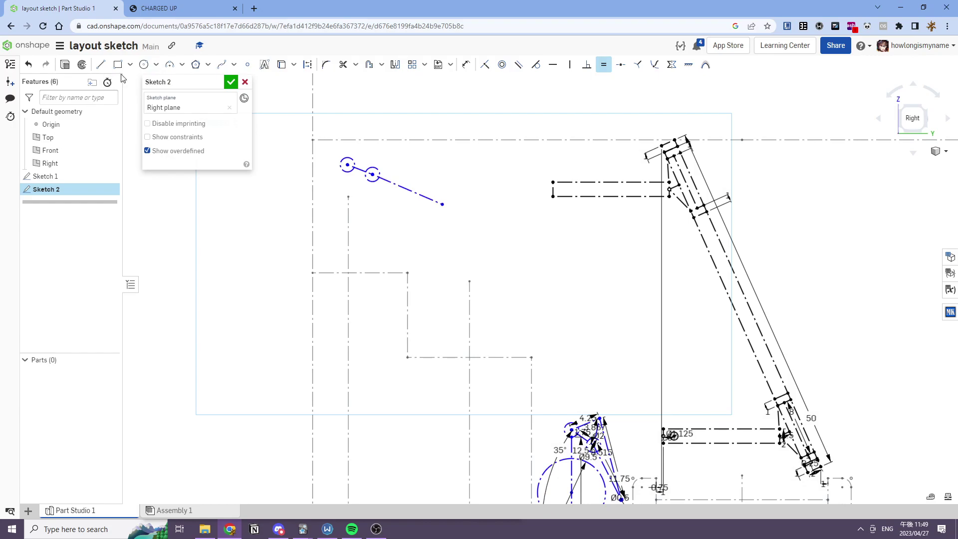
pyautogui.press('c')
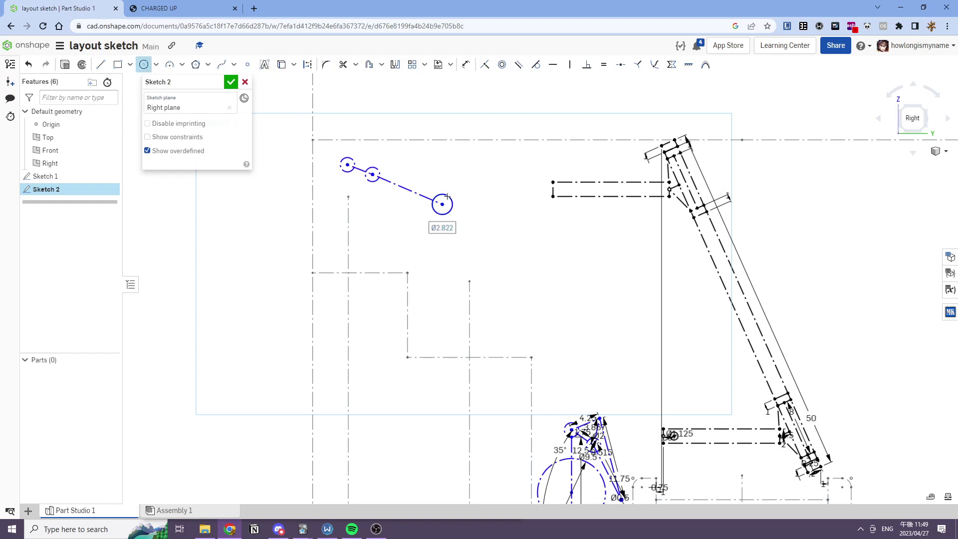
pyautogui.click(448, 196)
pyautogui.press('e')
pyautogui.click(442, 204)
# Step: Swing the end circle downward so the longer line runs steeply toward the grid
pyautogui.press('d')
pyautogui.moveTo(443, 204); pyautogui.dragTo(405, 239)
pyautogui.scroll(-3, 459, 214)
pyautogui.press('Escape')
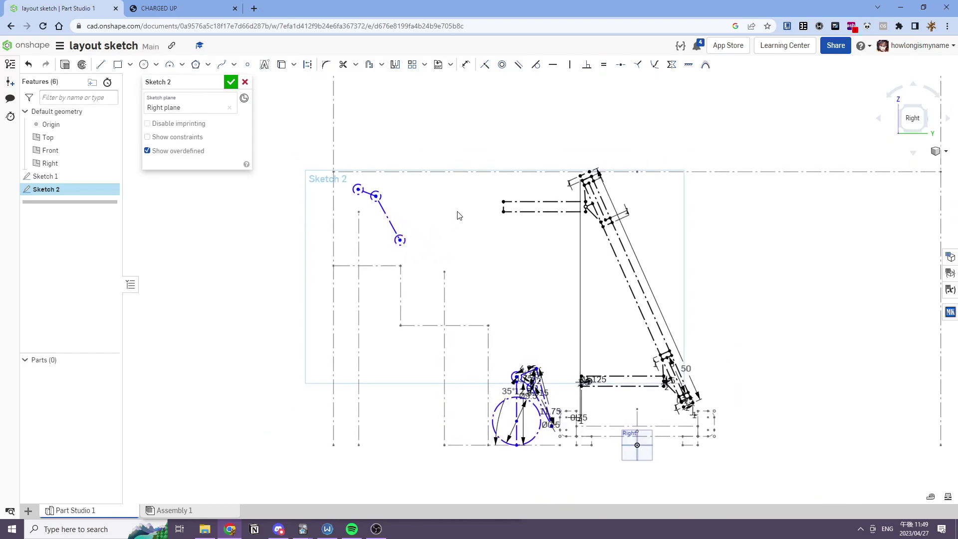
pyautogui.click(358, 190)
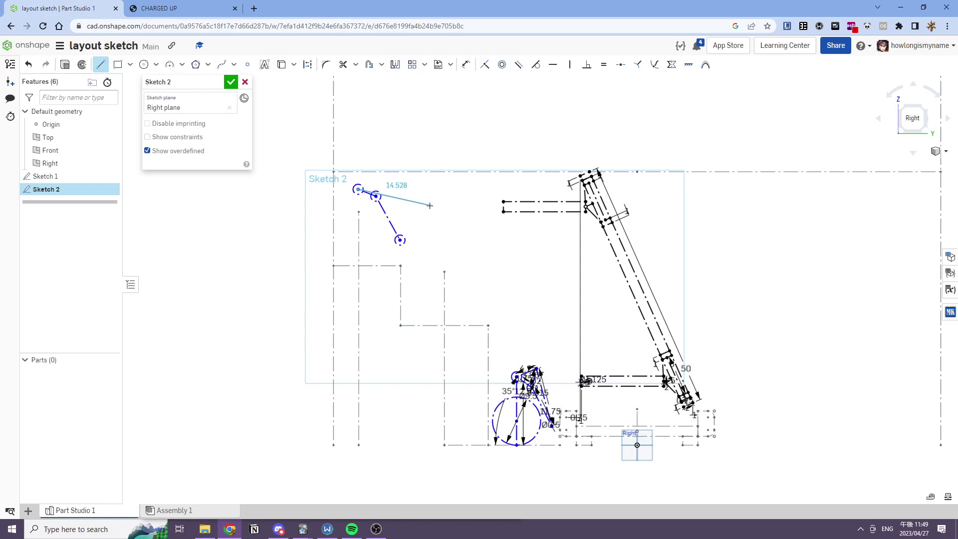
pyautogui.press('Escape')
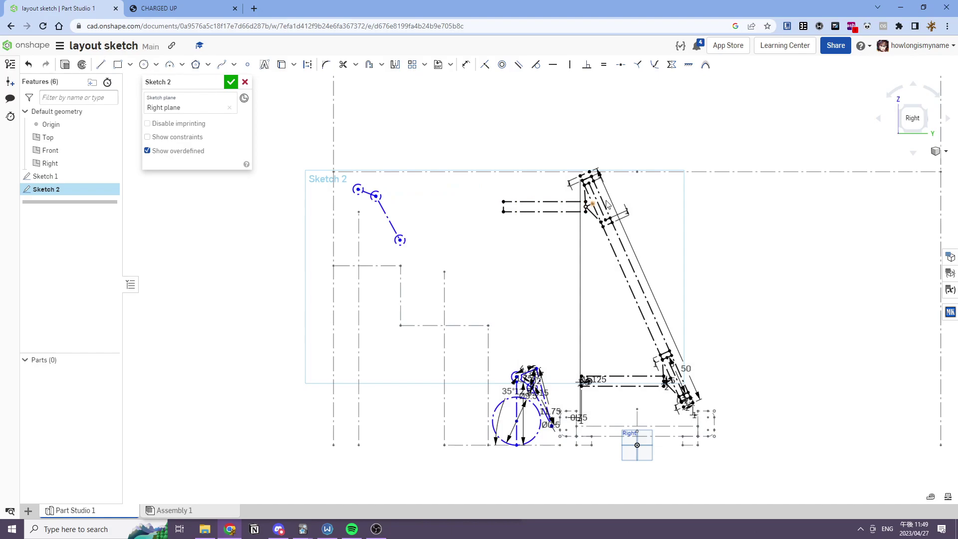
pyautogui.scroll(2, 601, 206)
pyautogui.scroll(3, 596, 239)
pyautogui.scroll(-3, 593, 333)
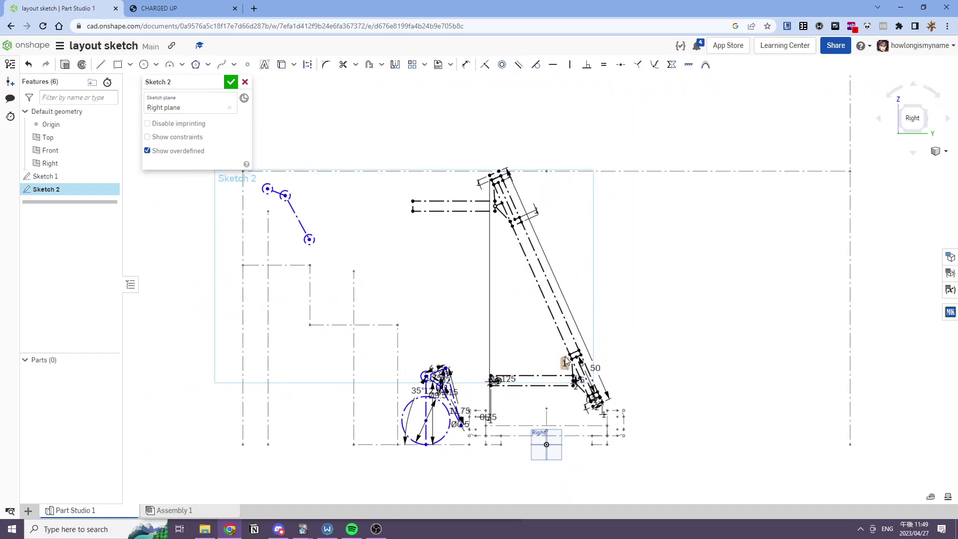
pyautogui.scroll(2, 590, 359)
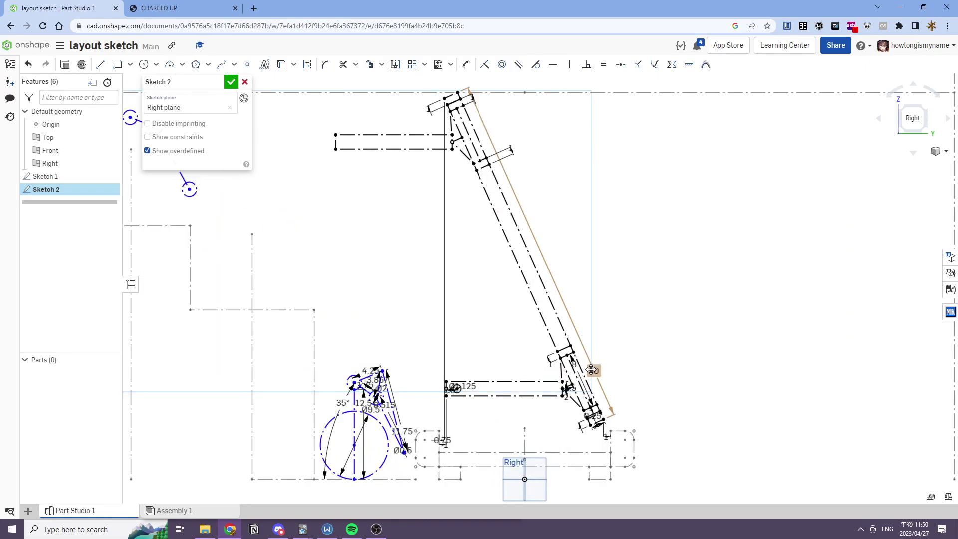
# Step: Try a length of 42 in for the slanted member and undo the change
pyautogui.doubleClick(593, 369)
pyautogui.write('42')
pyautogui.press('Return')
pyautogui.hotkey('ctrl', 'z')
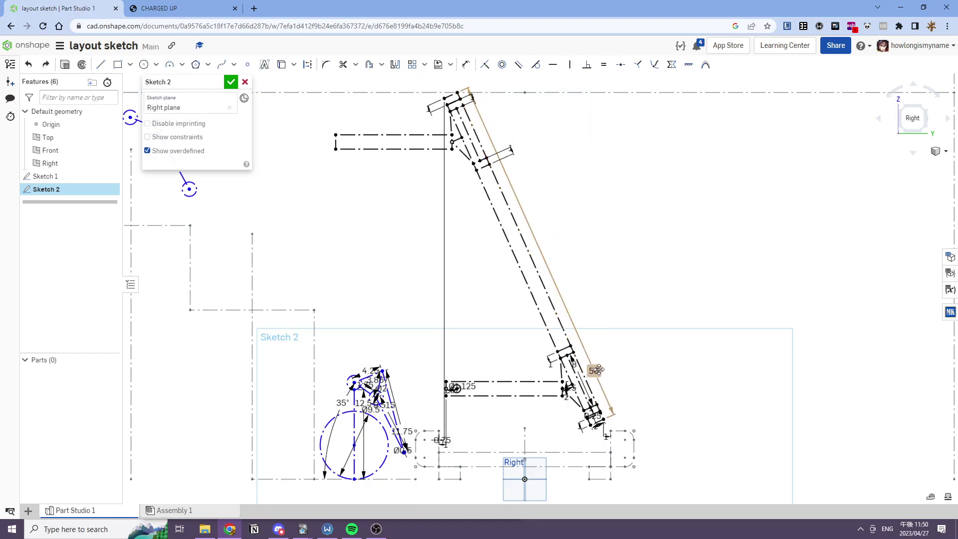
# Step: Delete the constraint holding the slanted member's top corner on the limit line and move that corner slightly down
pyautogui.click(473, 85)
pyautogui.press('Delete')
pyautogui.moveTo(451, 95); pyautogui.dragTo(451, 104)
# Step: Dimension the vertical distance from the slanted member's lower corner to the chassis line and set it to 3.25 in
pyautogui.press('d')
pyautogui.scroll(3, 601, 420)
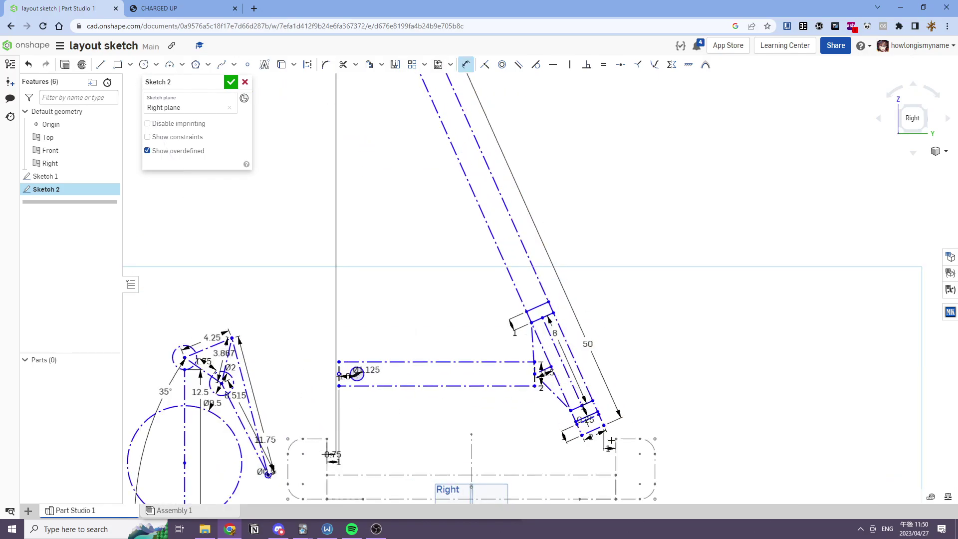
pyautogui.click(583, 476)
pyautogui.click(586, 468)
pyautogui.press('Return')
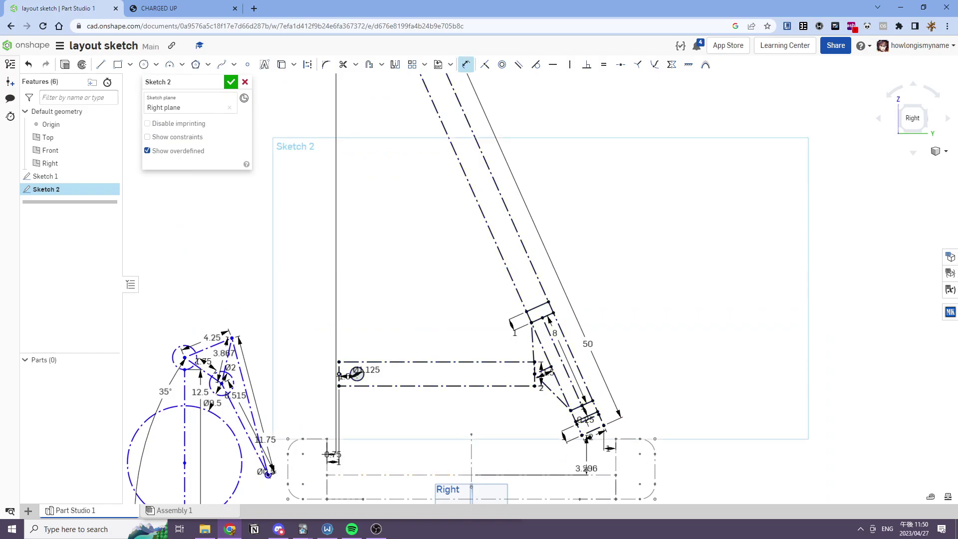
pyautogui.press('Escape')
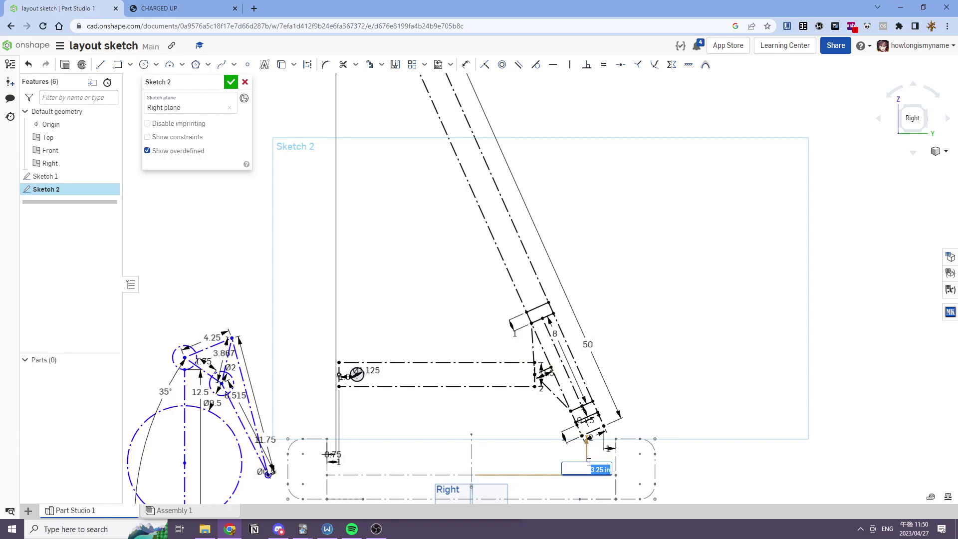
# Step: Examine the whole layout, comparing the slanted member and bars with the linkage above the grid, and restore the Right view
pyautogui.scroll(-3, 583, 463)
pyautogui.scroll(2, 508, 188)
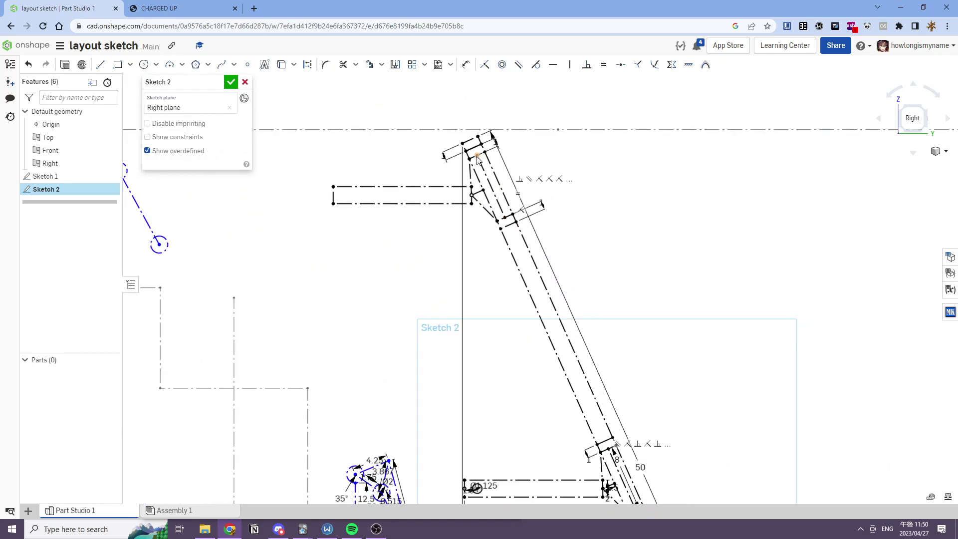
pyautogui.moveTo(531, 363); pyautogui.dragTo(508, 262, button='middle')
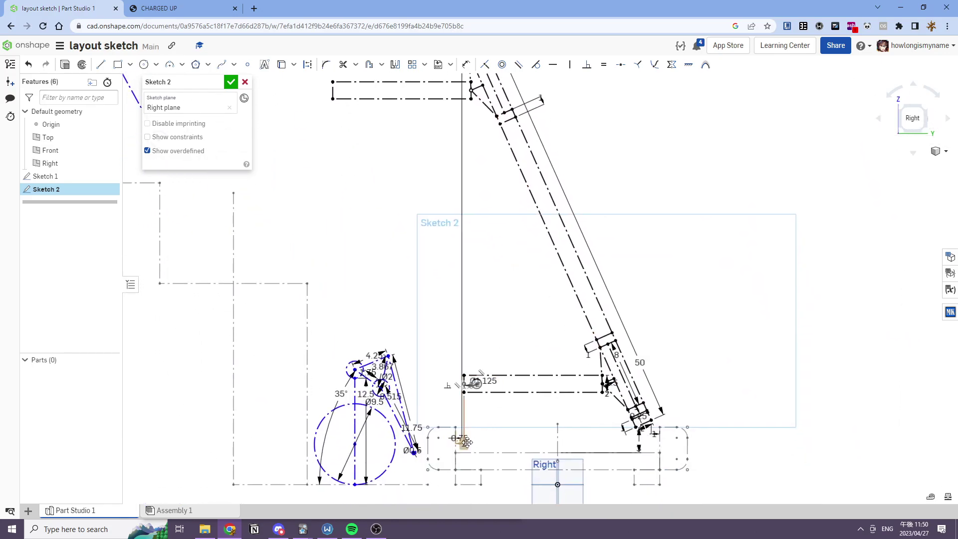
pyautogui.scroll(-3, 463, 439)
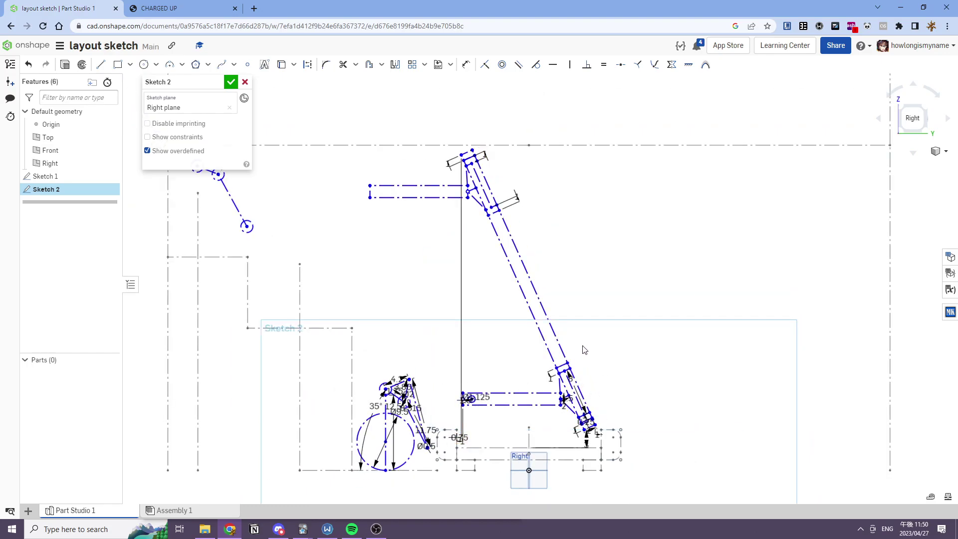
pyautogui.moveTo(473, 156)
pyautogui.mouseDown()
pyautogui.moveTo(442, 144)
pyautogui.moveTo(426, 250)
pyautogui.moveTo(421, 154)
pyautogui.moveTo(402, 250)
pyautogui.moveTo(399, 229)
pyautogui.moveTo(392, 232)
pyautogui.moveTo(383, 313)
pyautogui.moveTo(365, 164)
pyautogui.moveTo(362, 234)
pyautogui.moveTo(352, 222)
pyautogui.moveTo(379, 189)
pyautogui.moveTo(381, 89)
pyautogui.mouseUp()
pyautogui.moveTo(380, 89); pyautogui.dragTo(547, 241, button='middle')
pyautogui.scroll(-4, 548, 207)
pyautogui.moveTo(548, 241)
pyautogui.mouseDown()
pyautogui.moveTo(556, 159)
pyautogui.moveTo(552, 305)
pyautogui.mouseUp()
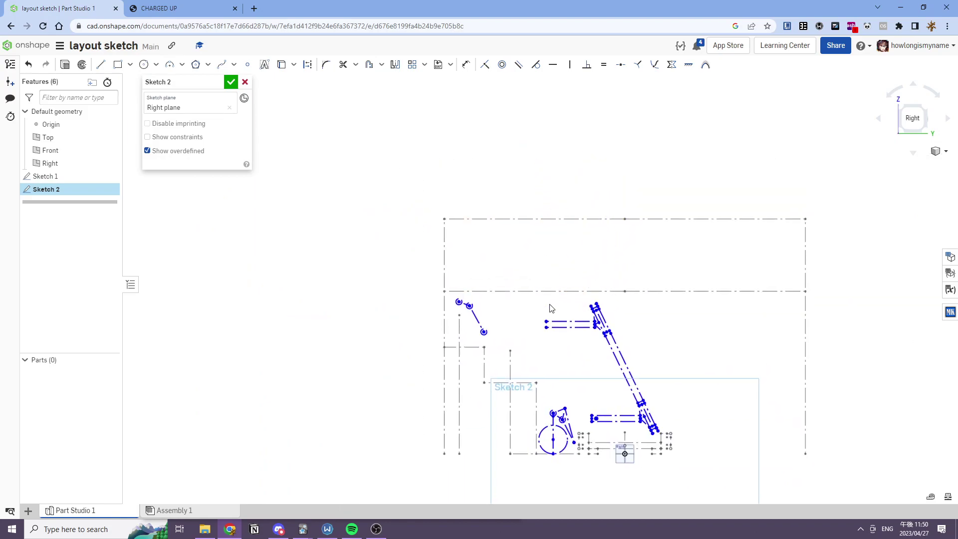
pyautogui.scroll(3, 551, 306)
pyautogui.moveTo(561, 268); pyautogui.dragTo(571, 236, button='middle')
pyautogui.moveTo(570, 235)
pyautogui.mouseDown()
pyautogui.moveTo(569, 227)
pyautogui.moveTo(563, 249)
pyautogui.moveTo(611, 419)
pyautogui.moveTo(575, 262)
pyautogui.moveTo(577, 226)
pyautogui.moveTo(550, 270)
pyautogui.moveTo(563, 230)
pyautogui.mouseUp()
pyautogui.moveTo(563, 230); pyautogui.dragTo(483, 221, button='middle')
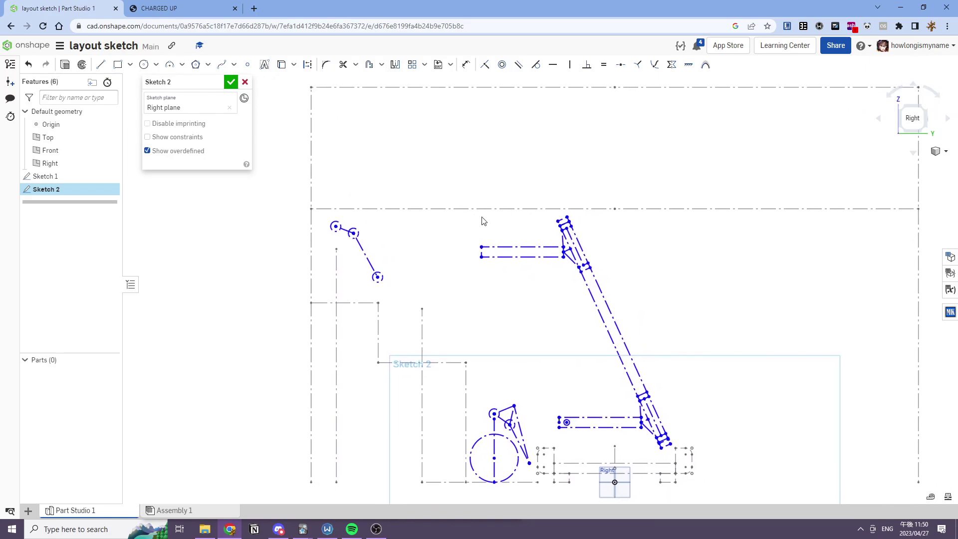
pyautogui.moveTo(482, 217); pyautogui.dragTo(492, 216)
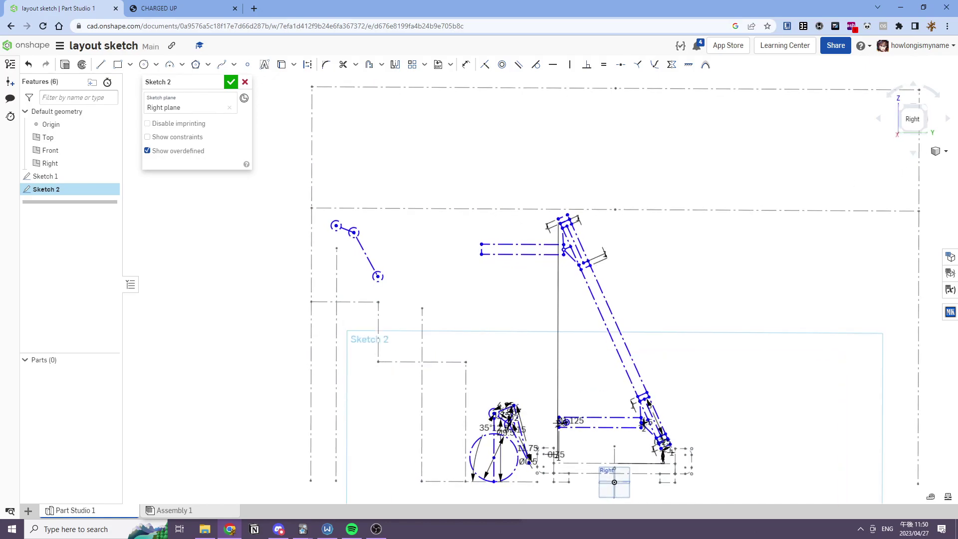
pyautogui.click(912, 118)
pyautogui.scroll(3, 561, 299)
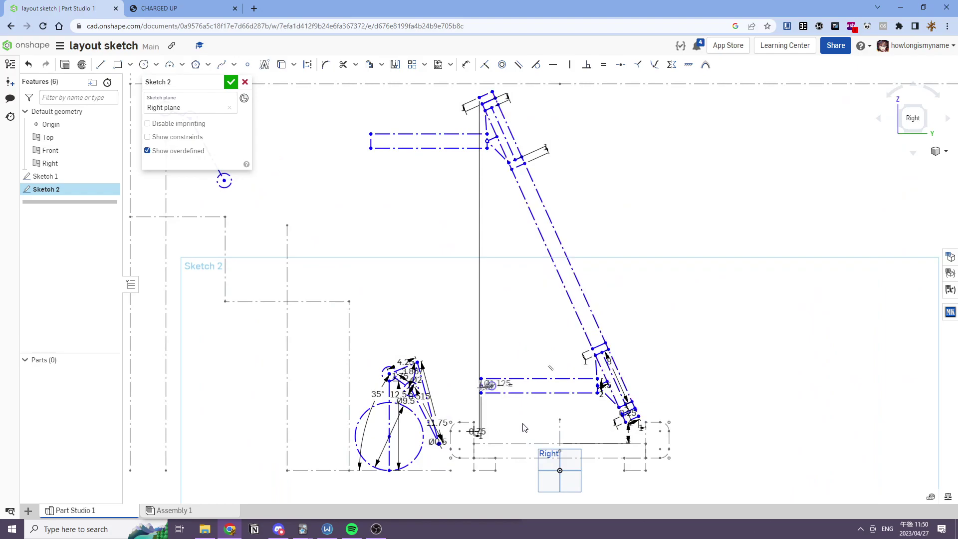
pyautogui.scroll(-1, 481, 411)
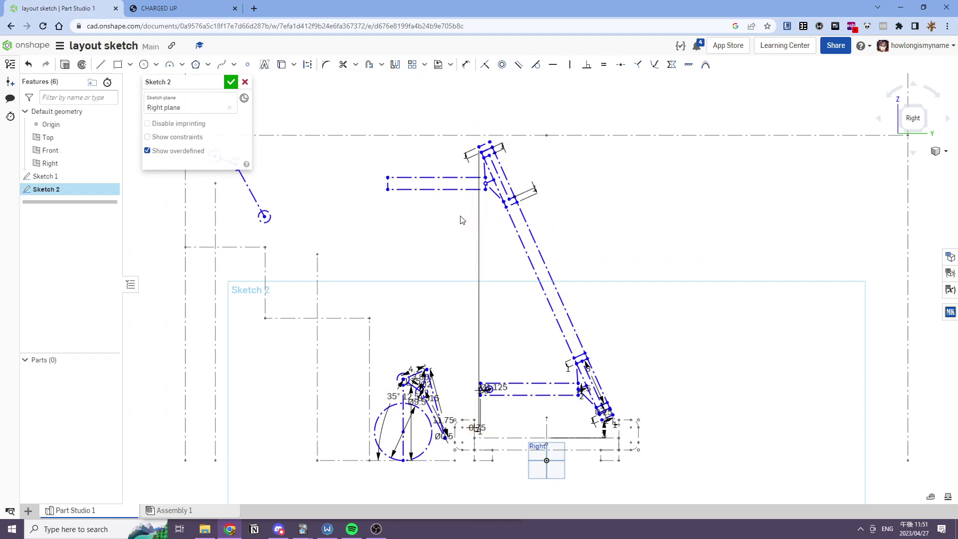
# Step: Move the slanted member's top corner onto the horizontal limit line
pyautogui.scroll(-2, 451, 222)
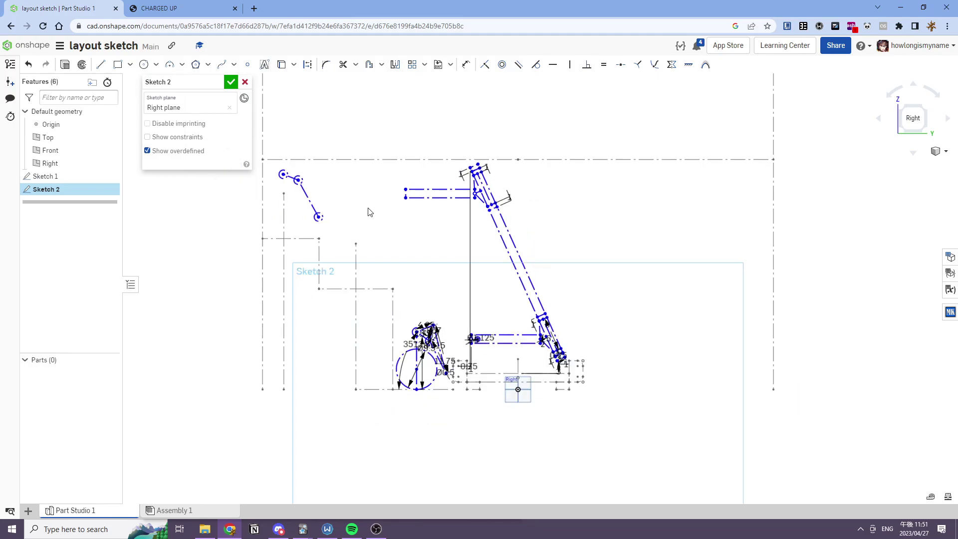
pyautogui.scroll(2, 334, 205)
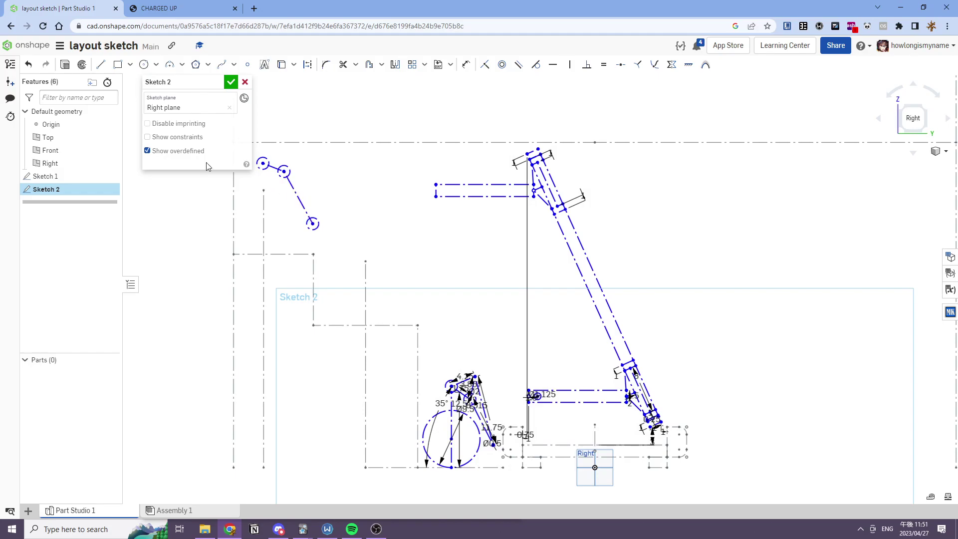
pyautogui.moveTo(357, 192); pyautogui.dragTo(430, 222, button='middle')
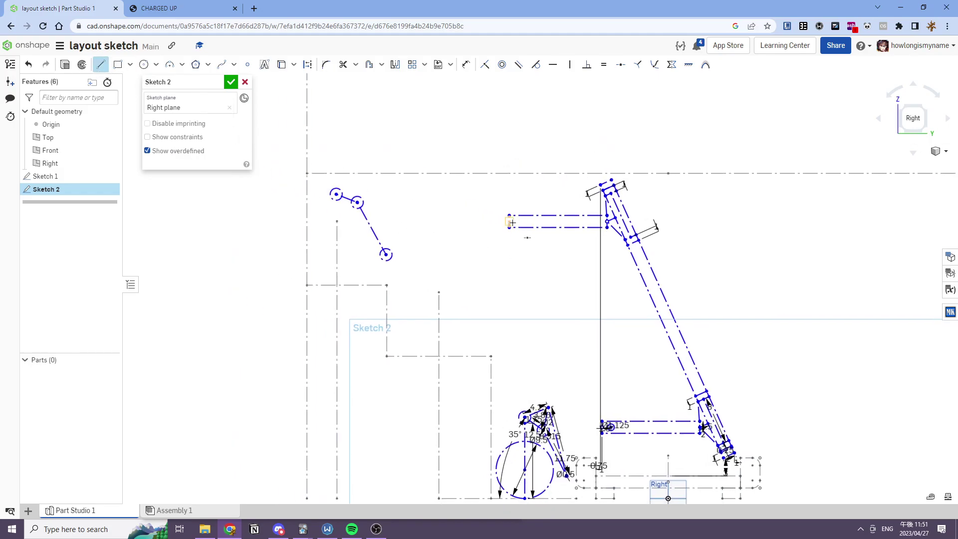
pyautogui.scroll(5, 511, 222)
pyautogui.scroll(-2, 573, 230)
pyautogui.press('Escape')
pyautogui.moveTo(696, 111); pyautogui.dragTo(696, 117)
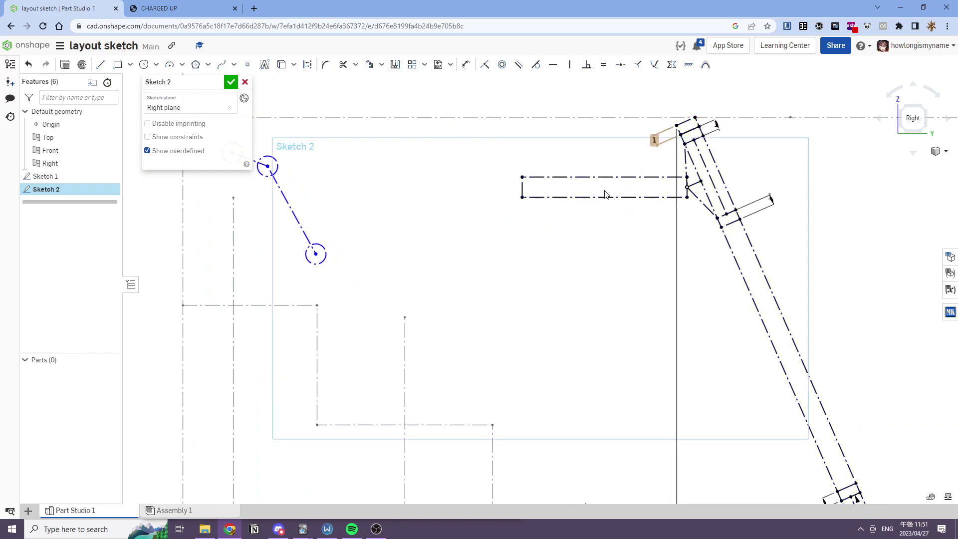
# Step: Draw a circle inside the upper bar near its free end and set its diameter to 1.126 in
pyautogui.moveTo(631, 178); pyautogui.dragTo(673, 207, button='middle')
pyautogui.click(103, 65)
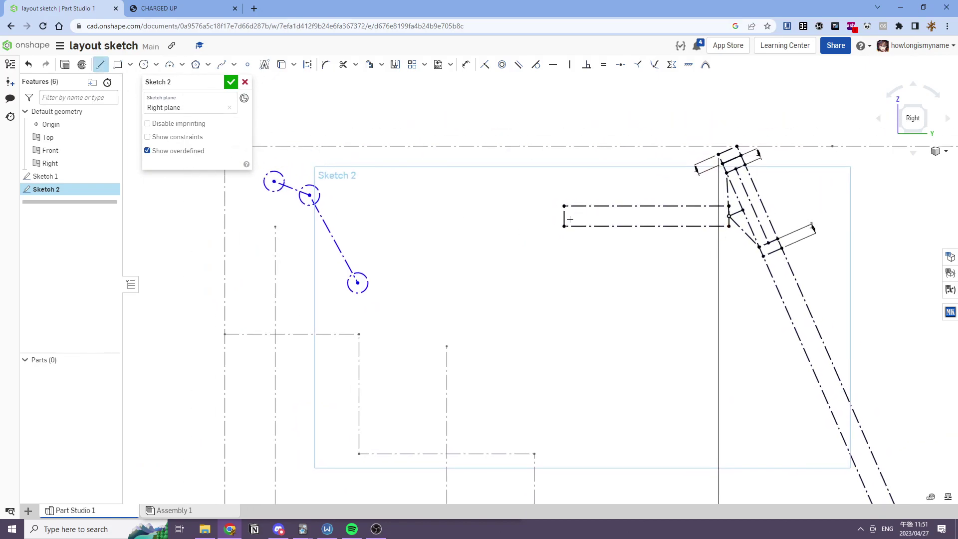
pyautogui.press('c')
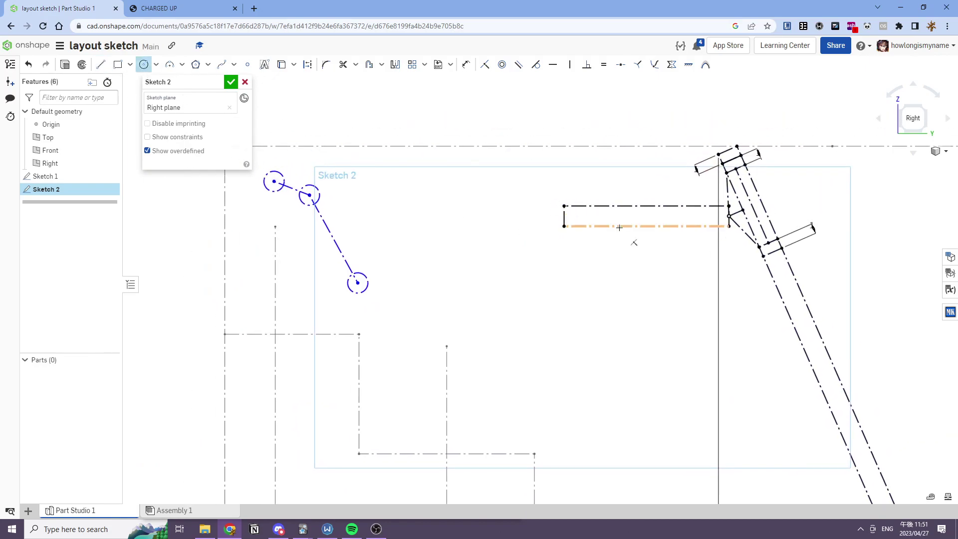
pyautogui.scroll(3, 588, 219)
pyautogui.click(570, 218)
pyautogui.press('d')
pyautogui.click(572, 217)
pyautogui.click(580, 220)
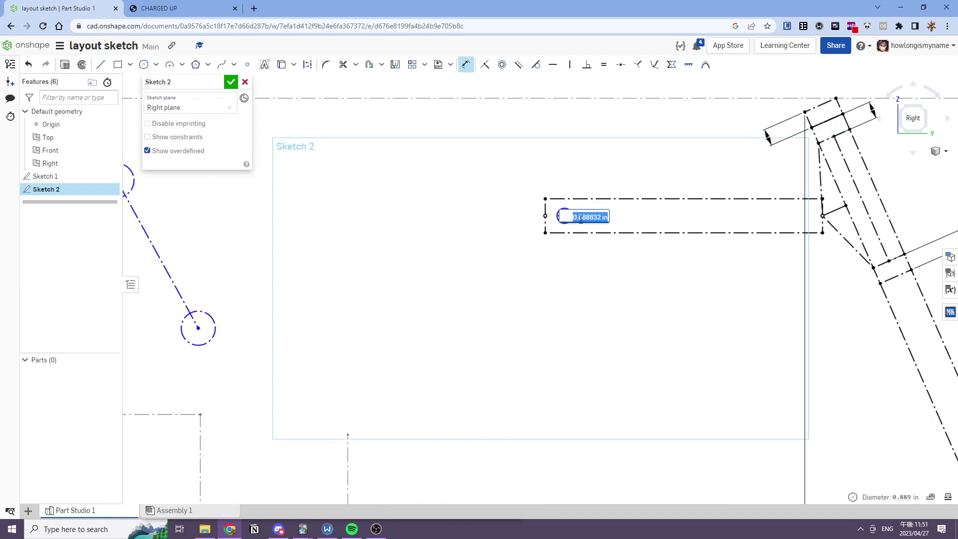
pyautogui.write('1.126')
pyautogui.press('Return')
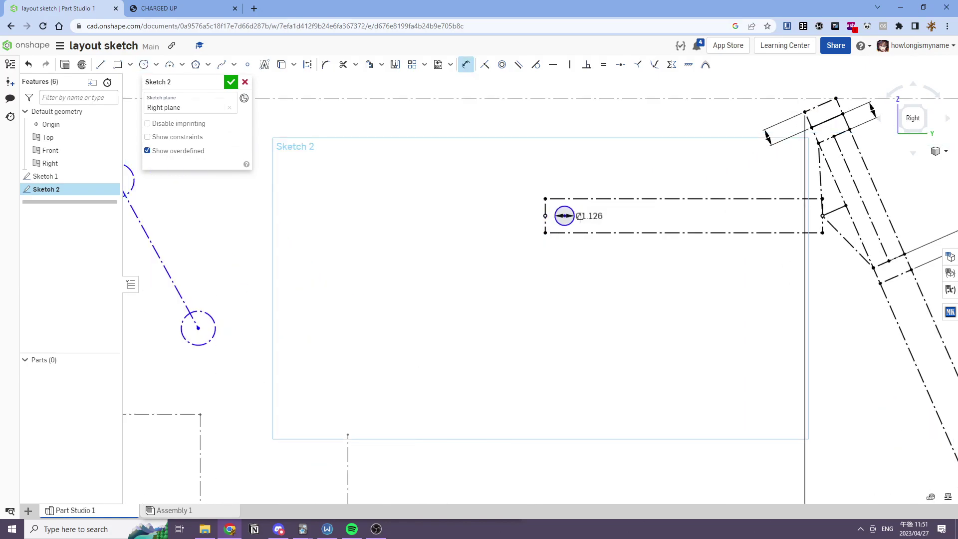
pyautogui.click(546, 216)
pyautogui.click(547, 288)
pyautogui.write('1')
pyautogui.press('Return')
pyautogui.press('Escape')
# Step: Delete the dimension locating the lower bar's circle from the bar's free end
pyautogui.scroll(-6, 547, 305)
pyautogui.scroll(5, 626, 323)
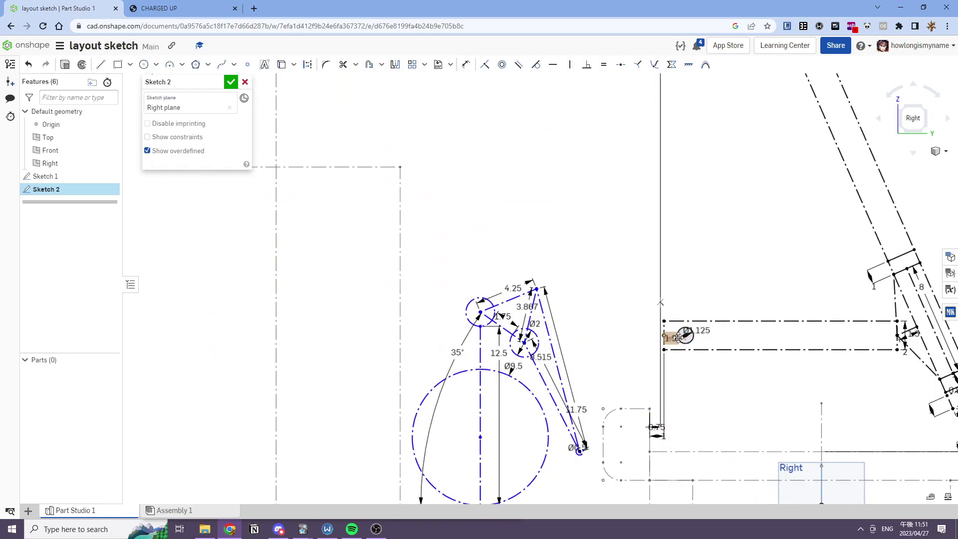
pyautogui.scroll(-6, 609, 416)
pyautogui.scroll(5, 571, 252)
pyautogui.click(568, 332)
pyautogui.press('Delete')
pyautogui.scroll(-6, 569, 333)
pyautogui.scroll(6, 613, 418)
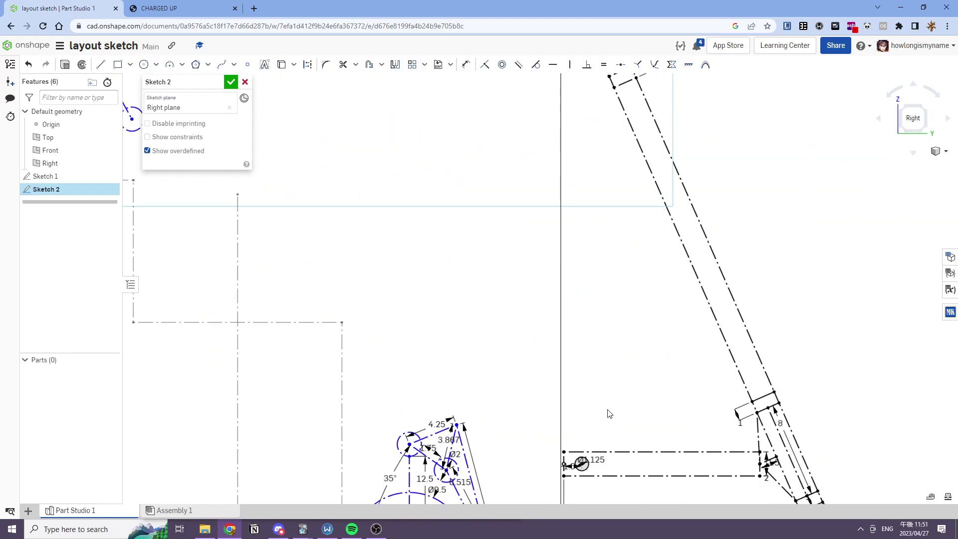
pyautogui.scroll(2, 613, 418)
pyautogui.press('Delete')
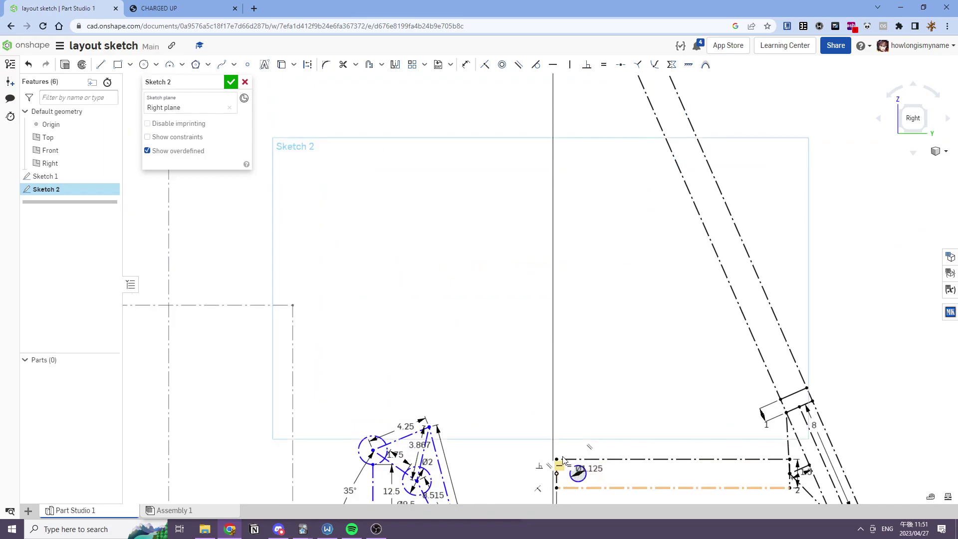
# Step: In both horizontal bars, draw a short line joining the midpoint of the free end to the circle's centre
pyautogui.click(100, 65)
pyautogui.moveTo(635, 441); pyautogui.dragTo(604, 318, button='middle')
pyautogui.scroll(3, 580, 331)
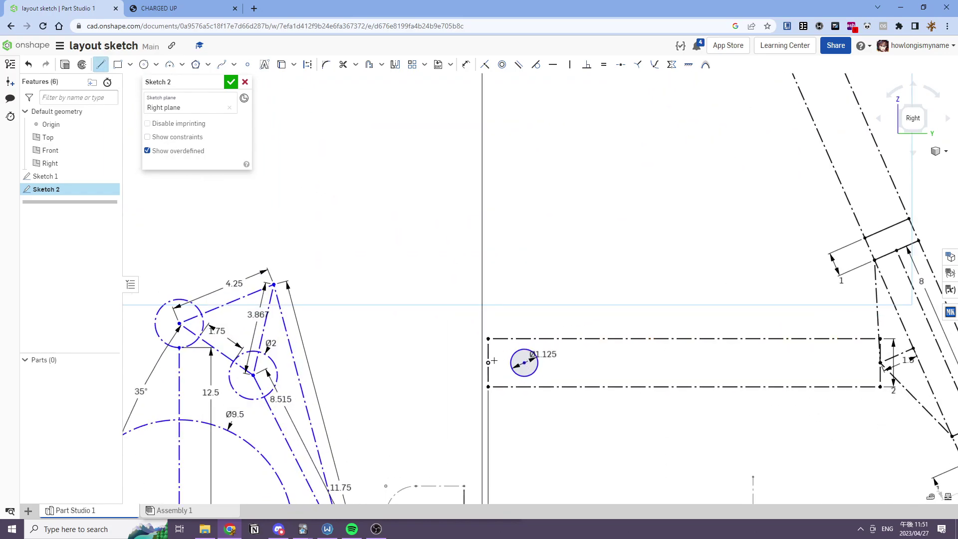
pyautogui.click(523, 363)
pyautogui.scroll(-7, 502, 351)
pyautogui.scroll(5, 428, 172)
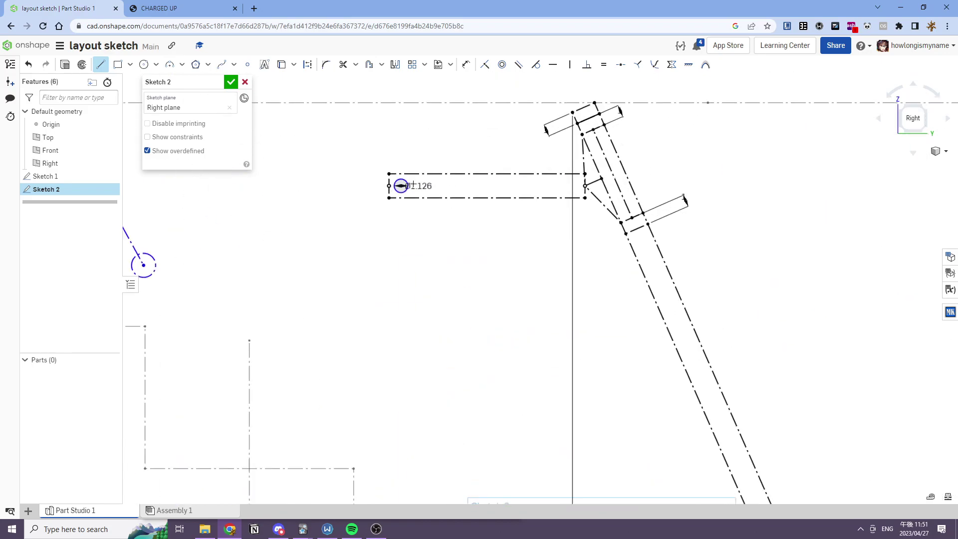
pyautogui.press('e')
pyautogui.scroll(2, 389, 186)
pyautogui.click(389, 186)
# Step: Apply an Equal constraint between the short lines that locate the circles in the upper and lower bars
pyautogui.scroll(-7, 553, 334)
pyautogui.scroll(7, 576, 440)
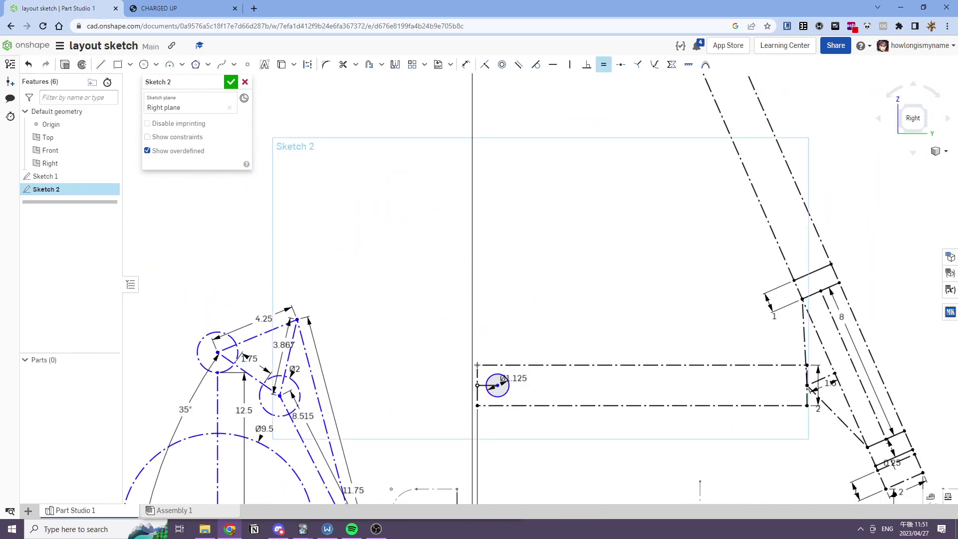
pyautogui.scroll(-3, 500, 369)
pyautogui.scroll(4, 478, 352)
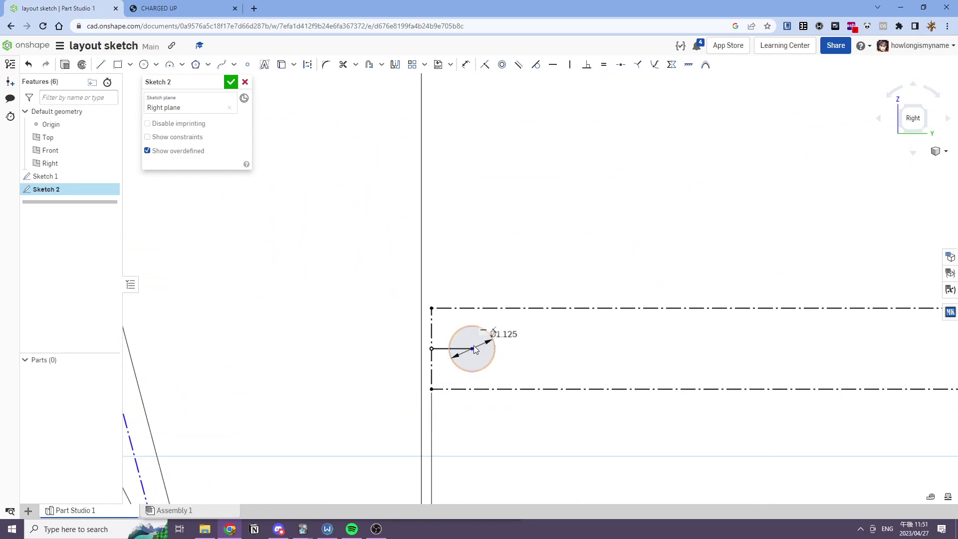
pyautogui.scroll(-2, 474, 354)
pyautogui.press('e')
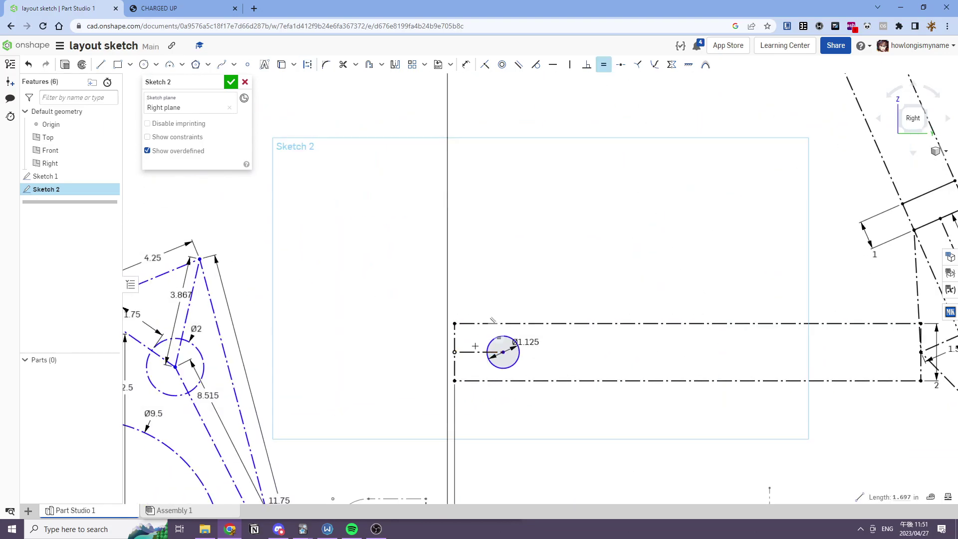
pyautogui.click(478, 352)
pyautogui.scroll(-6, 491, 394)
pyautogui.moveTo(465, 279); pyautogui.dragTo(474, 338, button='middle')
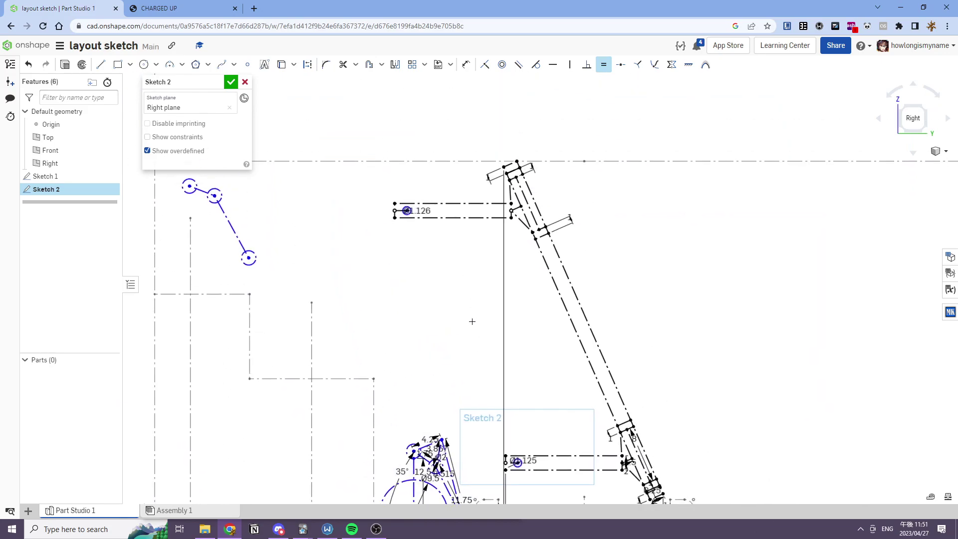
pyautogui.scroll(4, 433, 219)
pyautogui.scroll(-5, 419, 134)
pyautogui.scroll(4, 504, 391)
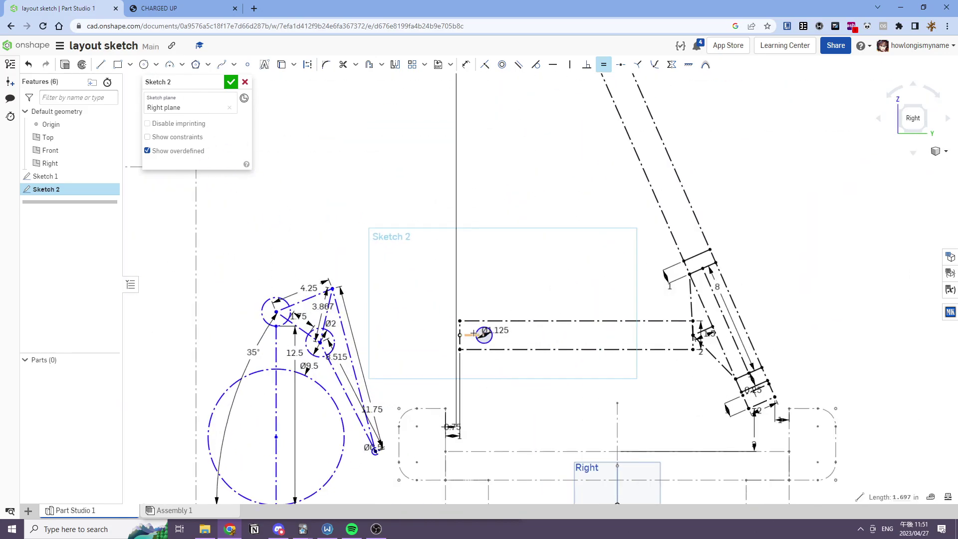
pyautogui.click(471, 336)
pyautogui.press('Escape')
# Step: Dimension the short line between the upper bar's end and its circle centre and set it to 1.5 in
pyautogui.scroll(-3, 454, 299)
pyautogui.moveTo(387, 143); pyautogui.dragTo(462, 317, button='middle')
pyautogui.scroll(4, 429, 224)
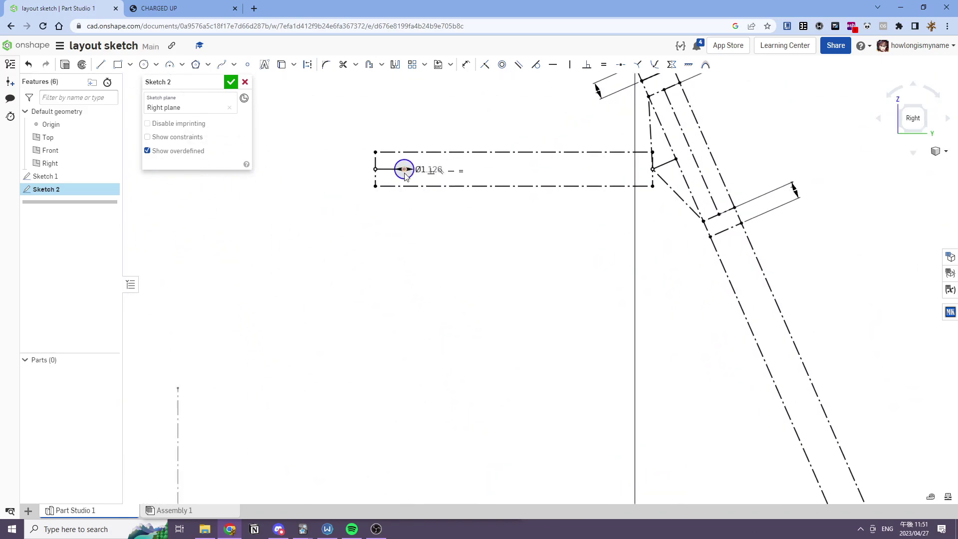
pyautogui.press('d')
pyautogui.click(389, 174)
pyautogui.click(397, 206)
pyautogui.write('1.5')
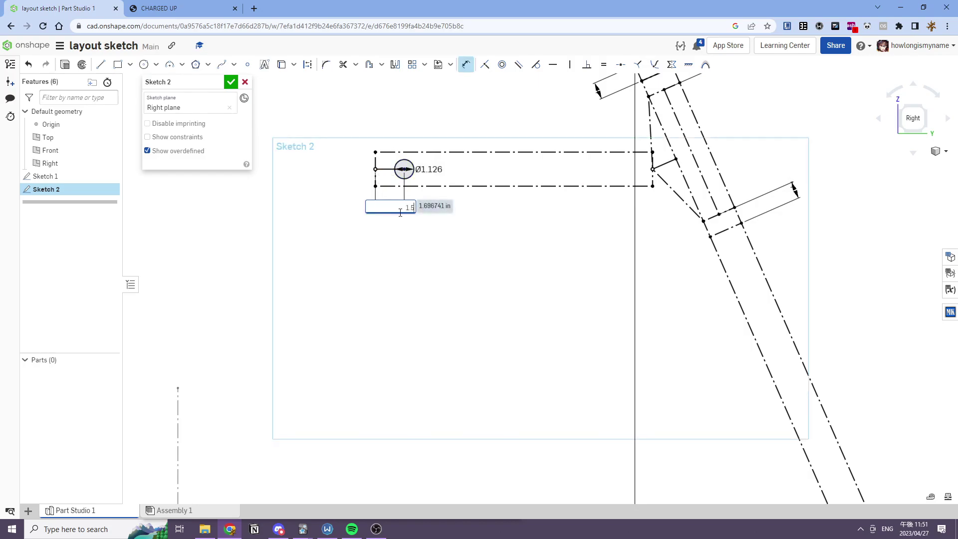
pyautogui.press('Return')
pyautogui.scroll(-5, 401, 216)
pyautogui.scroll(4, 420, 328)
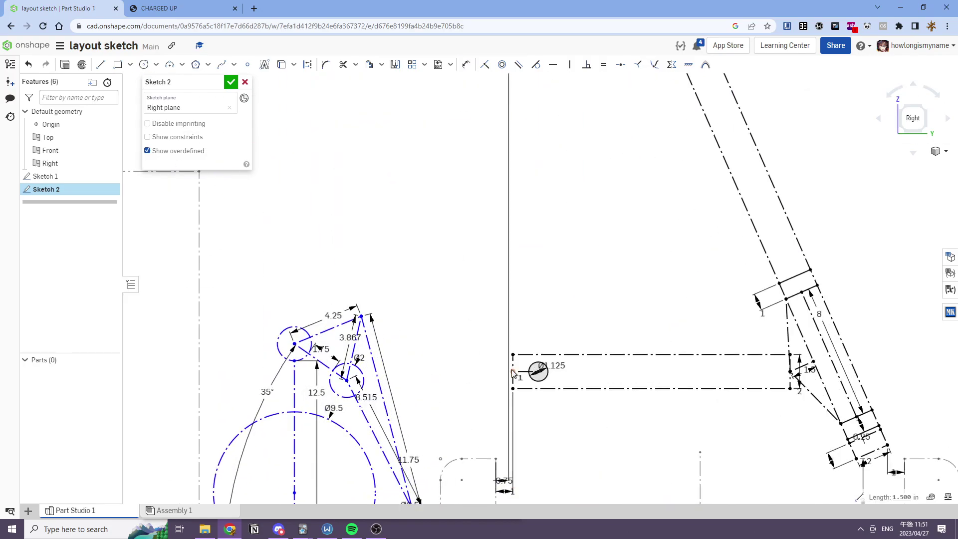
pyautogui.scroll(-5, 242, 209)
pyautogui.scroll(3, 436, 274)
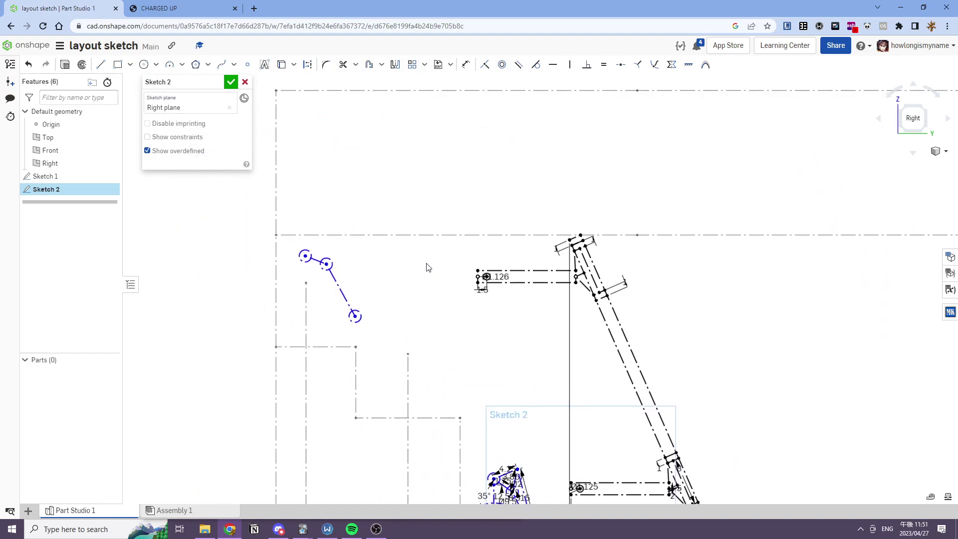
# Step: Draw a line about 17.24 in long from the upper bar's circle centre up towards the grid side and dimension its length
pyautogui.click(101, 65)
pyautogui.scroll(2, 447, 307)
pyautogui.click(502, 264)
pyautogui.click(448, 128)
pyautogui.press('d')
pyautogui.click(464, 170)
pyautogui.click(481, 164)
# Step: Try a length of 1.5 in for the new line and undo the change
pyautogui.write('1.5')
pyautogui.press('Return')
pyautogui.press('Escape')
pyautogui.hotkey('ctrl', 'z')
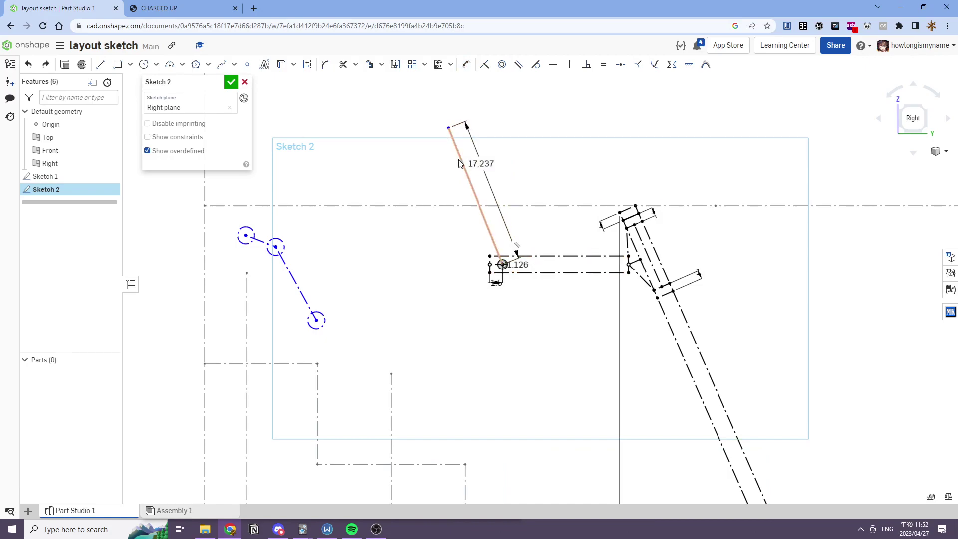
# Step: Swing the new line's free end down towards the scoring linkage and convert the line to construction geometry
pyautogui.moveTo(448, 128); pyautogui.dragTo(406, 193)
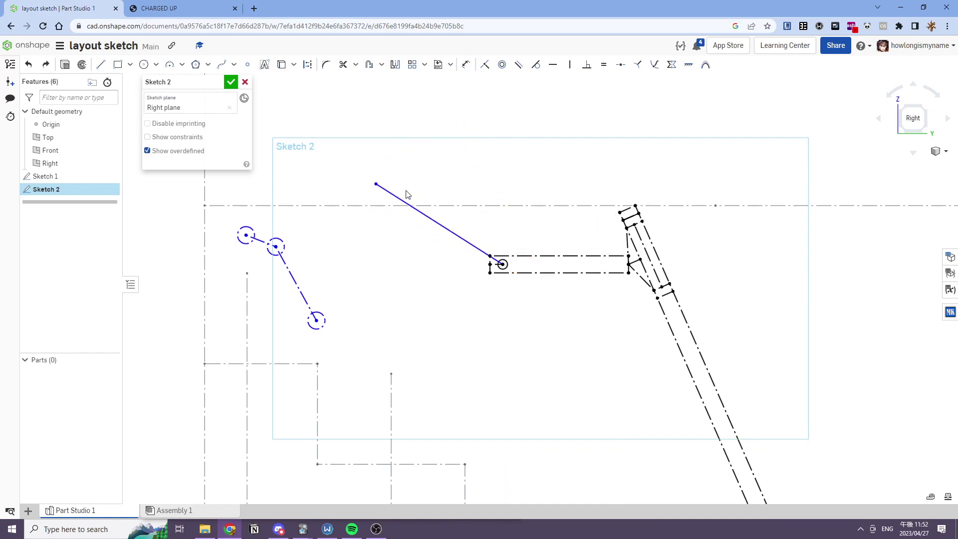
pyautogui.click(400, 192)
pyautogui.press('q')
# Step: Set the construction line's length to 12 in
pyautogui.doubleClick(429, 192)
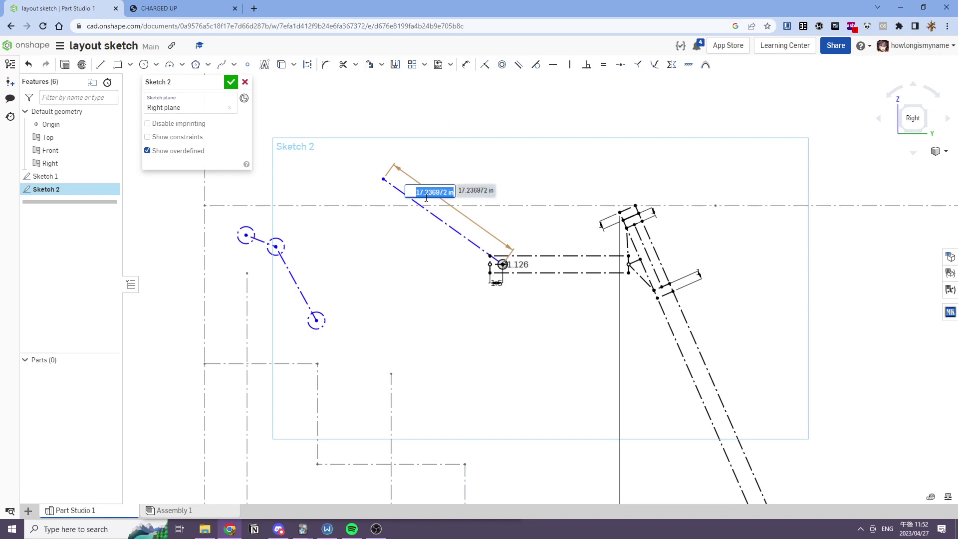
pyautogui.write('1')
pyautogui.press('Return')
pyautogui.hotkey('ctrl', 'z')
pyautogui.doubleClick(433, 192)
pyautogui.write('12')
pyautogui.press('Return')
# Step: Swing the 12 in line nearly horizontal and attach the scoring linkage's lower circle to its free end, stretching the linkage out
pyautogui.moveTo(419, 205); pyautogui.dragTo(373, 238)
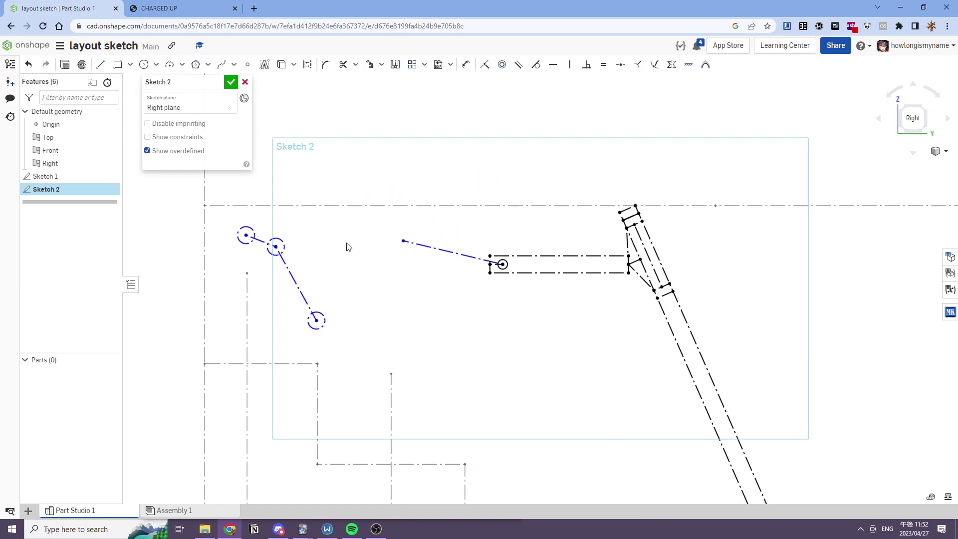
pyautogui.scroll(-3, 381, 238)
pyautogui.scroll(1, 344, 220)
pyautogui.moveTo(344, 217); pyautogui.dragTo(356, 190)
pyautogui.moveTo(299, 183); pyautogui.dragTo(365, 188)
pyautogui.moveTo(308, 179); pyautogui.dragTo(382, 196)
# Step: Measure the distance from the linkage's outer circle centre to the upper bar's circle centre
pyautogui.press('d')
pyautogui.click(319, 180)
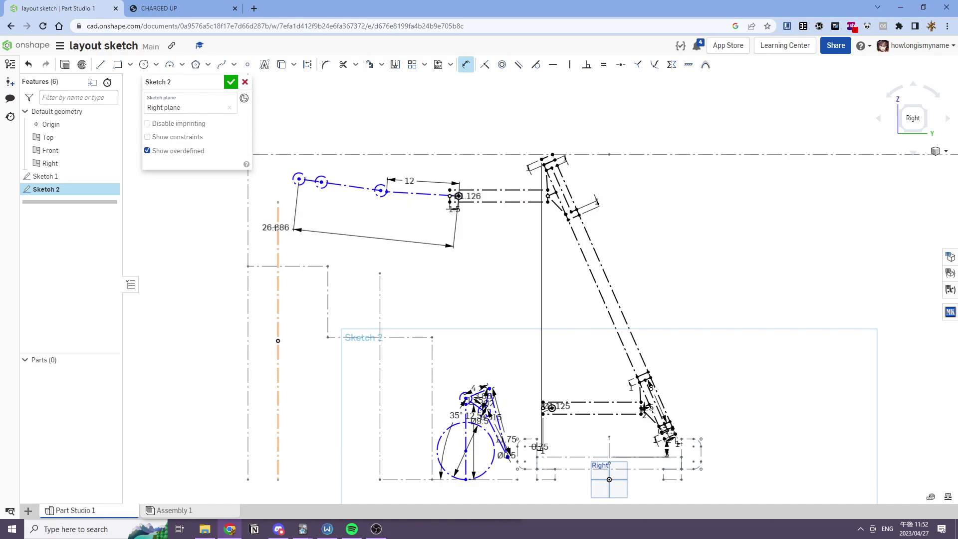
pyautogui.press('Escape')
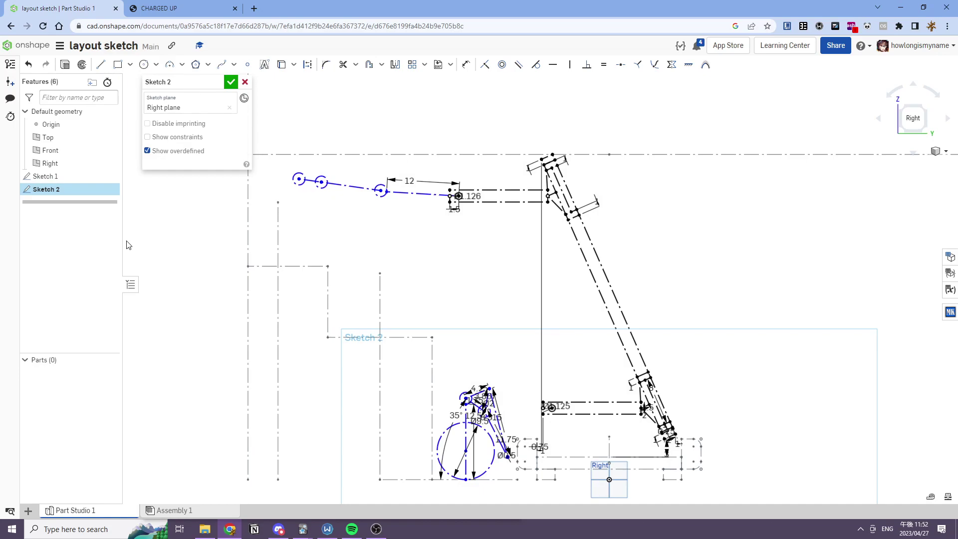
# Step: Delete the 12 in construction line and reposition the scoring linkage's joints above the grid so it hangs down in a bend
pyautogui.moveTo(308, 186); pyautogui.dragTo(307, 188)
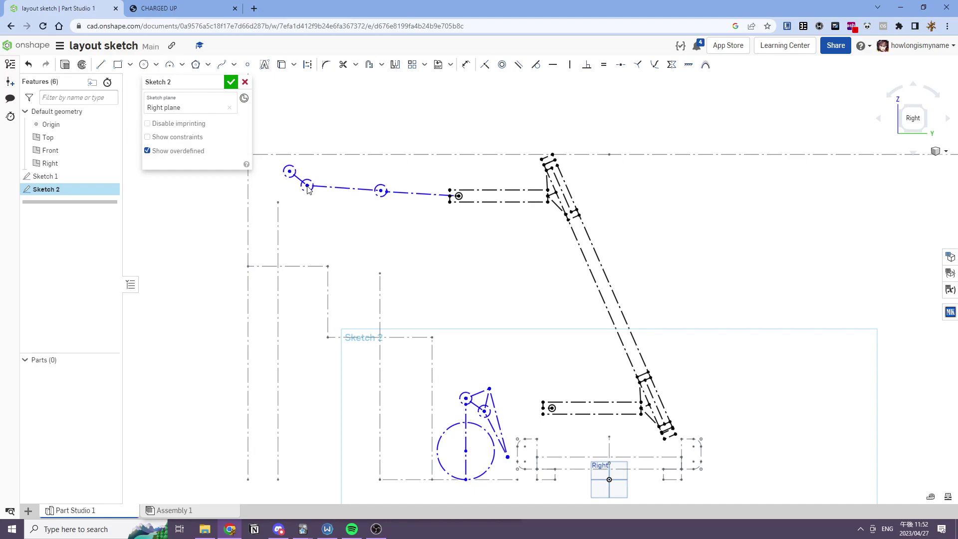
pyautogui.moveTo(308, 189); pyautogui.dragTo(309, 189)
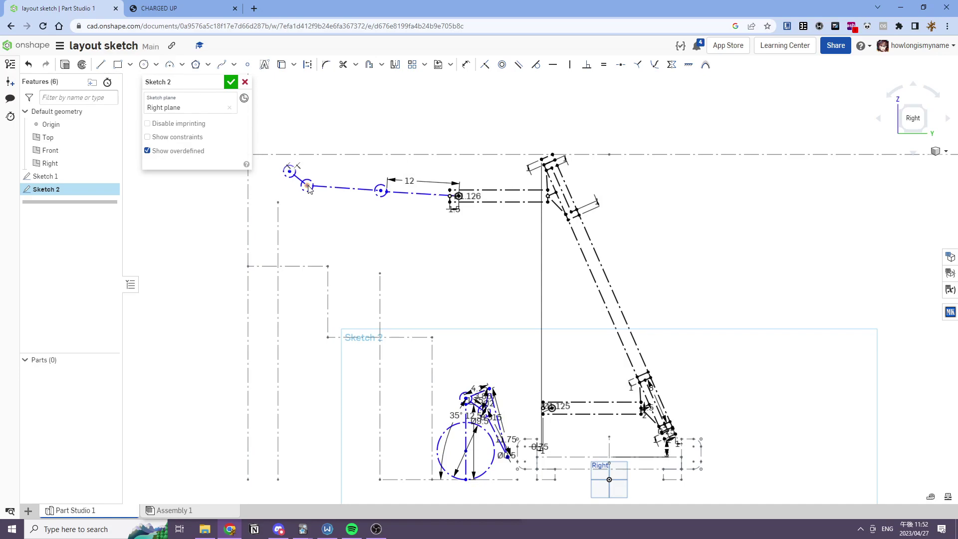
pyautogui.click(410, 181)
pyautogui.press('Delete')
pyautogui.moveTo(386, 198)
pyautogui.mouseDown()
pyautogui.moveTo(357, 214)
pyautogui.moveTo(357, 225)
pyautogui.mouseUp()
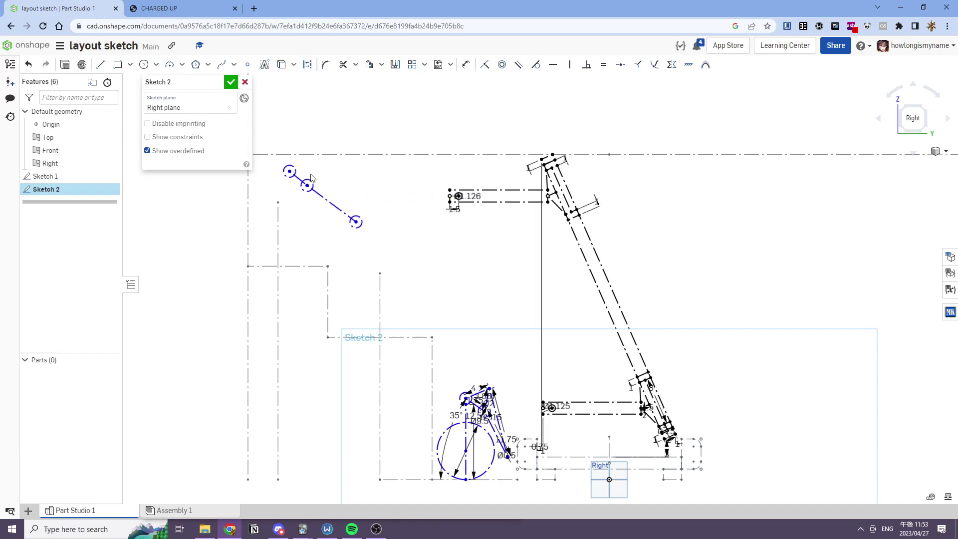
pyautogui.moveTo(303, 185); pyautogui.dragTo(304, 191)
pyautogui.moveTo(356, 222); pyautogui.dragTo(314, 242)
# Step: Measure the distance from the linkage's middle circle to the upper bar's circle
pyautogui.moveTo(468, 228); pyautogui.dragTo(460, 167, button='middle')
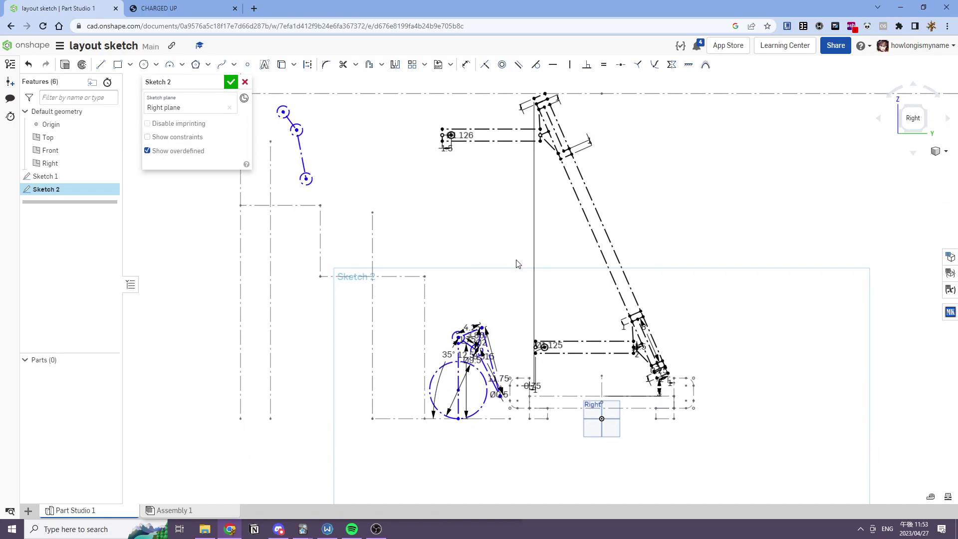
pyautogui.scroll(-1, 505, 287)
pyautogui.moveTo(505, 286); pyautogui.dragTo(526, 323, button='middle')
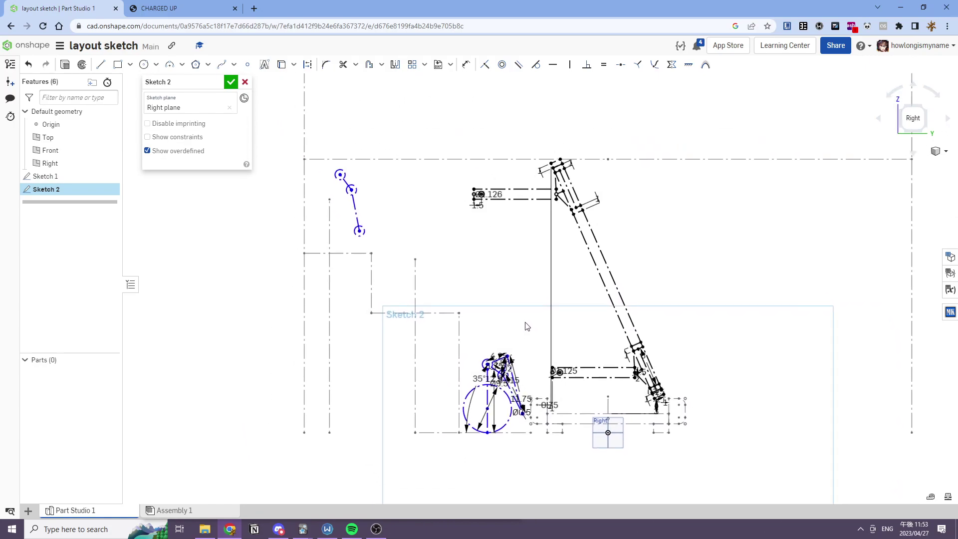
pyautogui.press('d')
pyautogui.scroll(4, 480, 193)
pyautogui.click(224, 186)
pyautogui.click(478, 192)
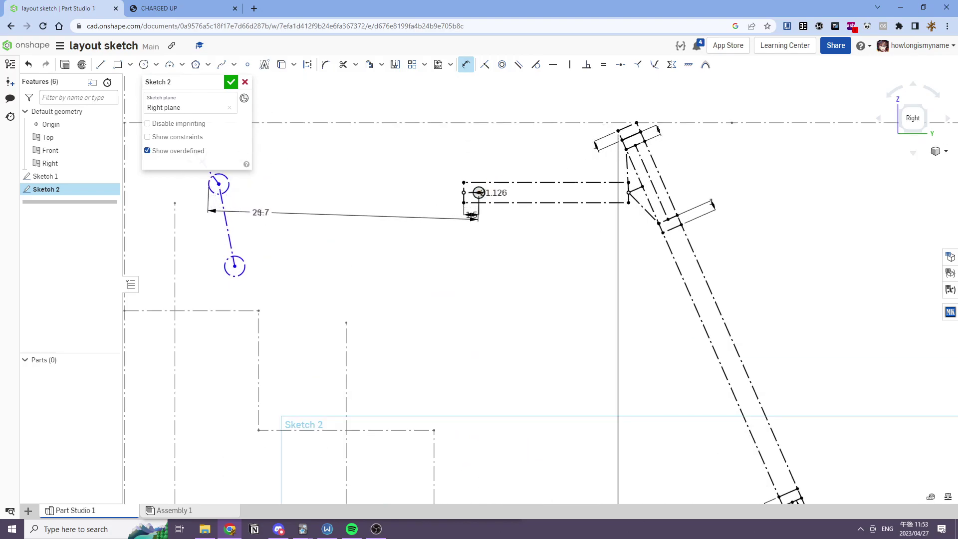
pyautogui.scroll(-2, 259, 212)
pyautogui.press('Escape')
pyautogui.scroll(-2, 477, 213)
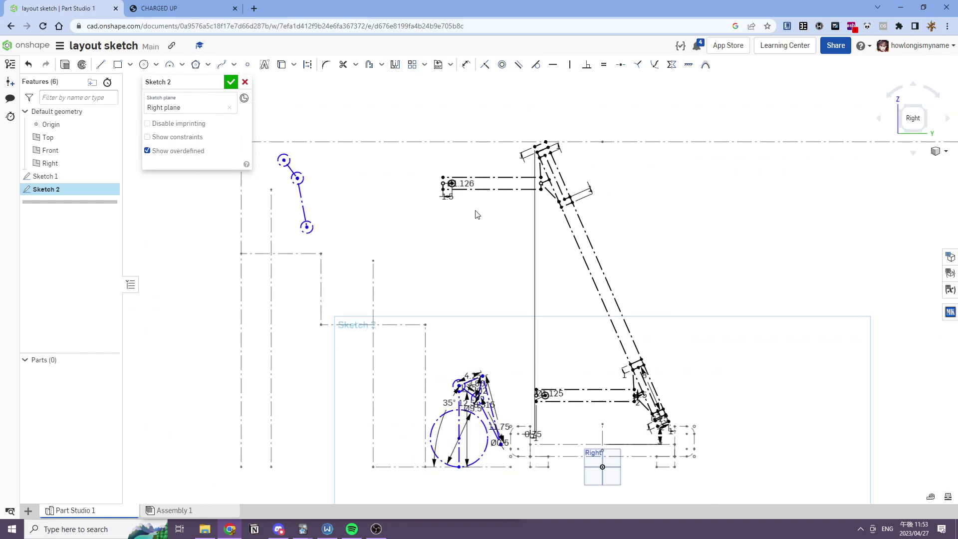
# Step: Set the chassis length in Sketch 1 to 26 in and finish the sketch
pyautogui.moveTo(476, 209); pyautogui.dragTo(475, 216, button='middle')
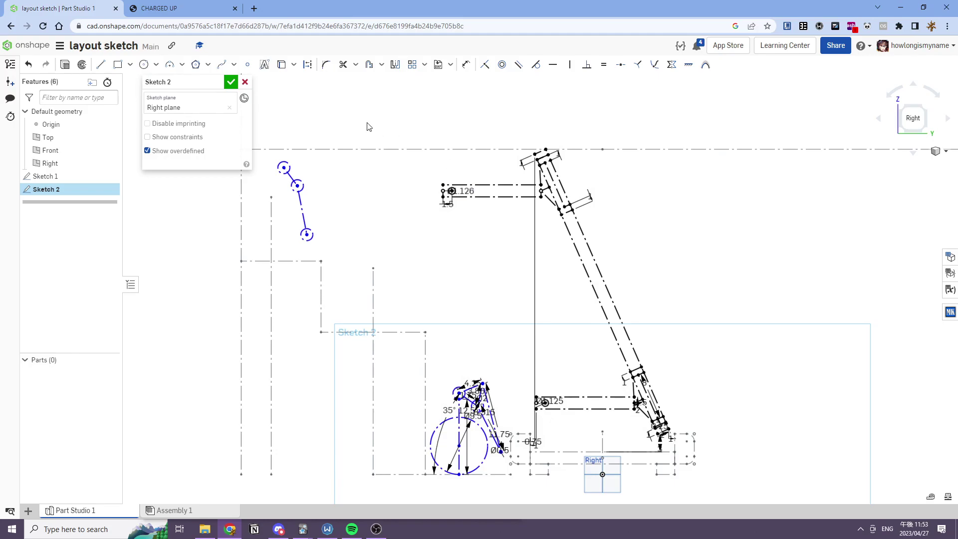
pyautogui.click(234, 82)
pyautogui.doubleClick(61, 175)
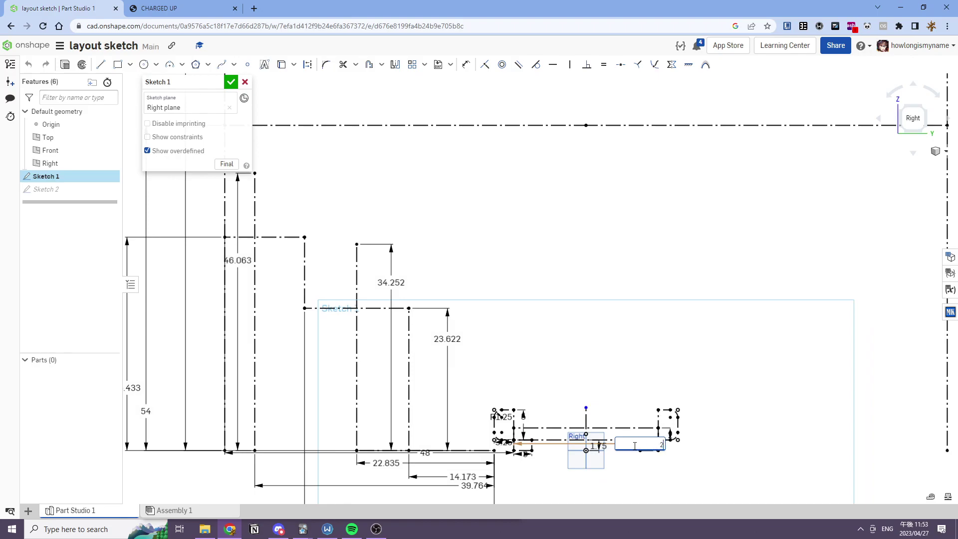
pyautogui.scroll(-5, 634, 445)
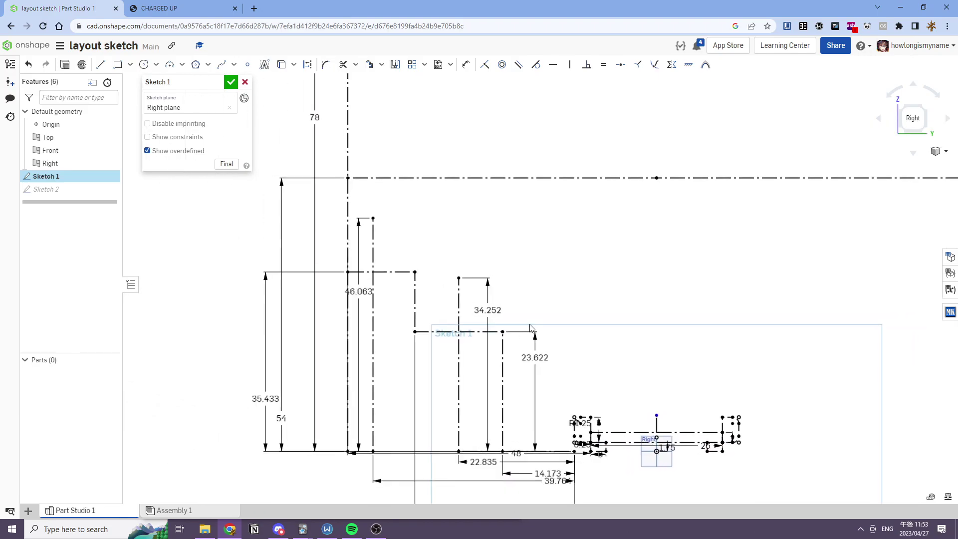
pyautogui.click(231, 82)
# Step: Reopen Sketch 2 and shift the scoring linkage's middle joint slightly toward the upper bar
pyautogui.doubleClick(64, 189)
pyautogui.scroll(3, 551, 312)
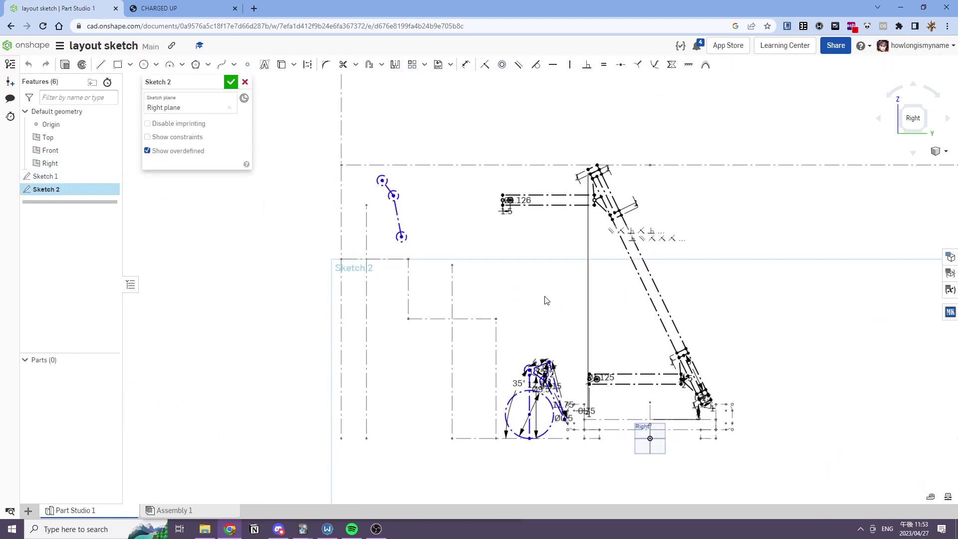
pyautogui.moveTo(527, 333); pyautogui.dragTo(541, 420, button='middle')
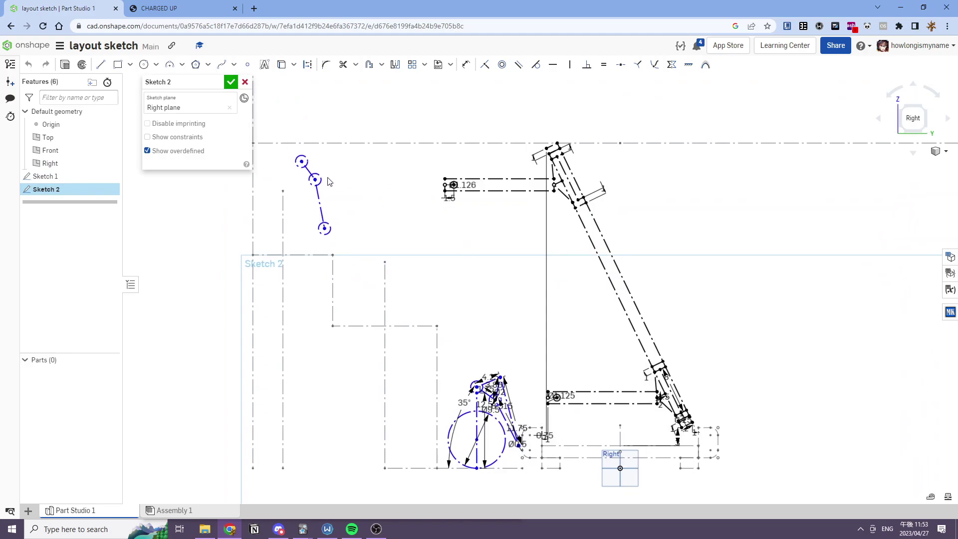
pyautogui.moveTo(318, 183); pyautogui.dragTo(323, 185)
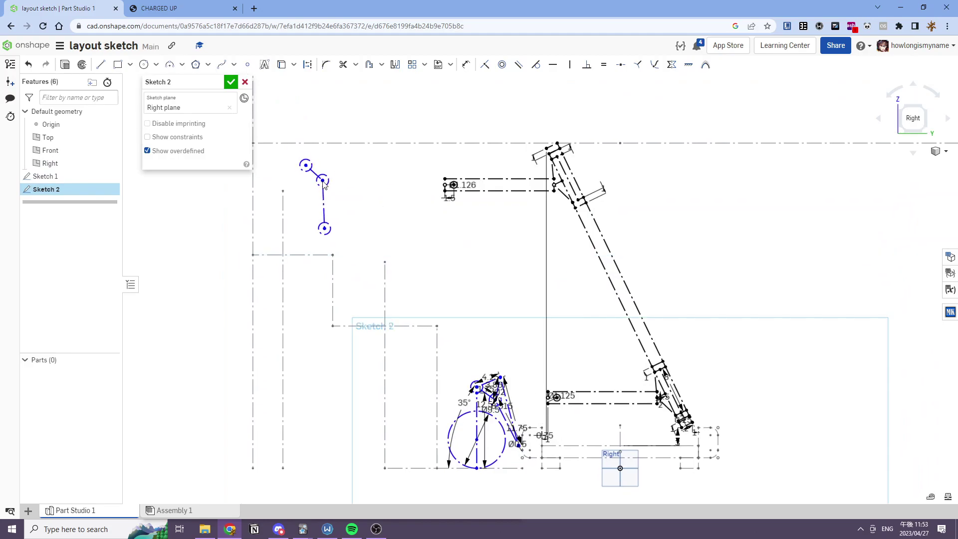
# Step: Set the chassis length in Sketch 1 to 28 in and finish the sketch
pyautogui.click(231, 82)
pyautogui.doubleClick(47, 177)
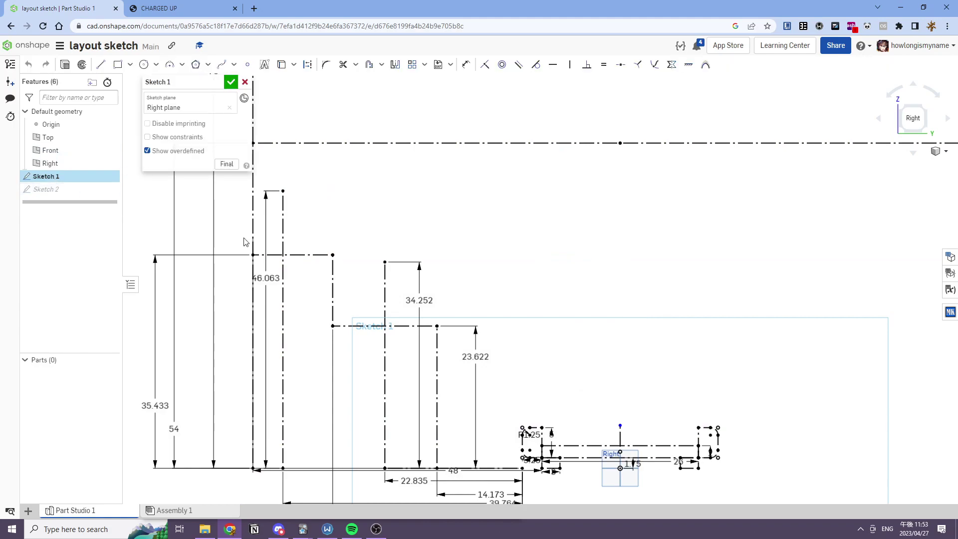
pyautogui.doubleClick(678, 462)
pyautogui.write('28')
pyautogui.press('Return')
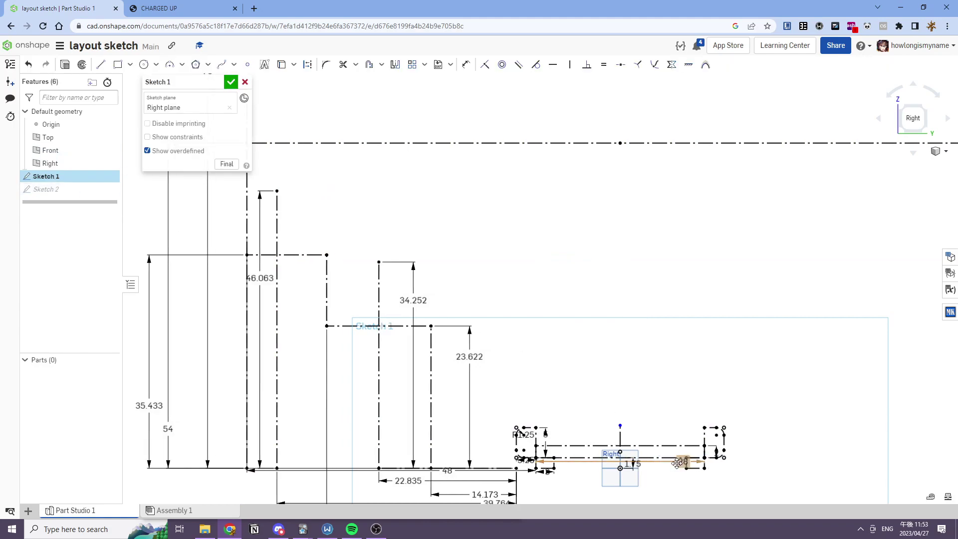
pyautogui.click(231, 82)
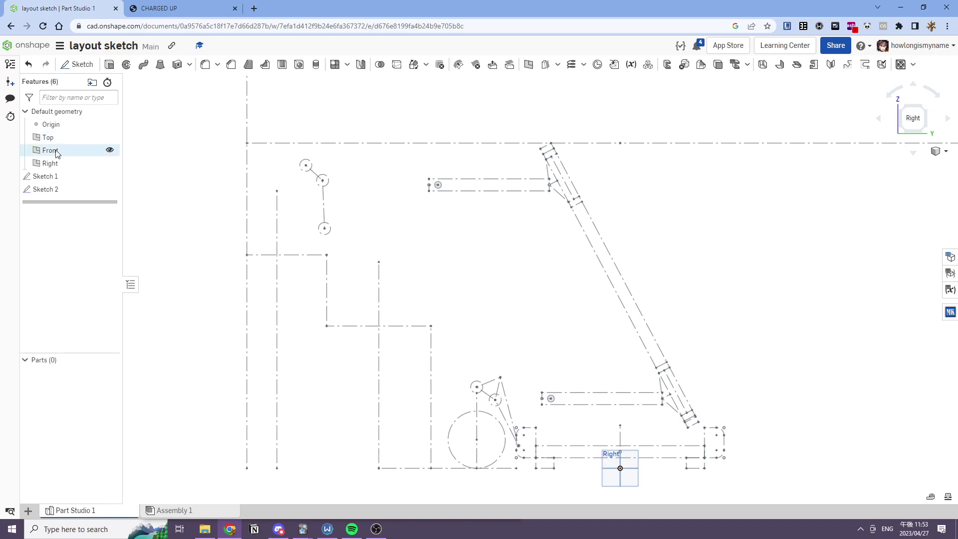
# Step: Reopen Sketch 2 and move the scoring linkage's middle joint slightly up and away from the upper bar
pyautogui.doubleClick(47, 189)
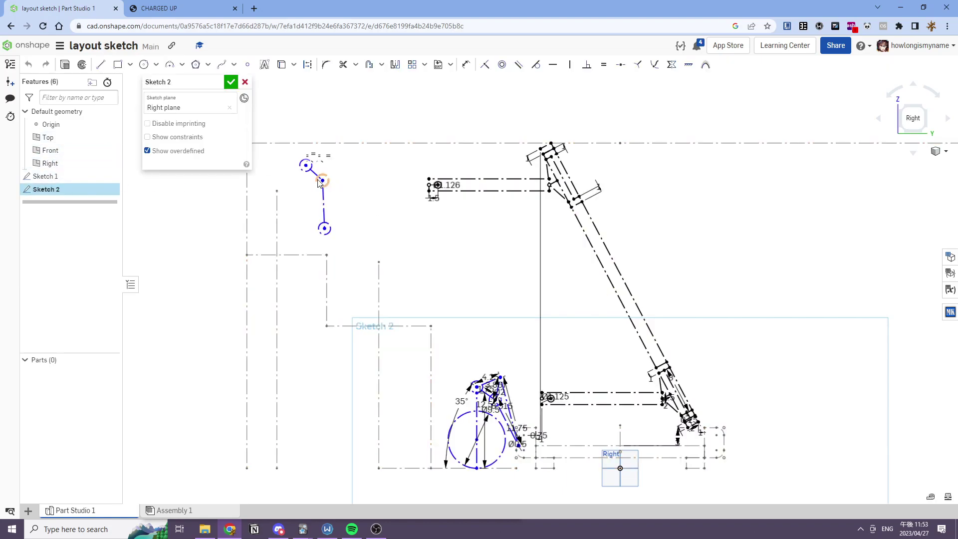
pyautogui.moveTo(323, 181); pyautogui.dragTo(313, 175)
# Step: Draw construction lines from the upper bar's circle centre to the scoring linkage's outer and lower circle centres
pyautogui.press('l')
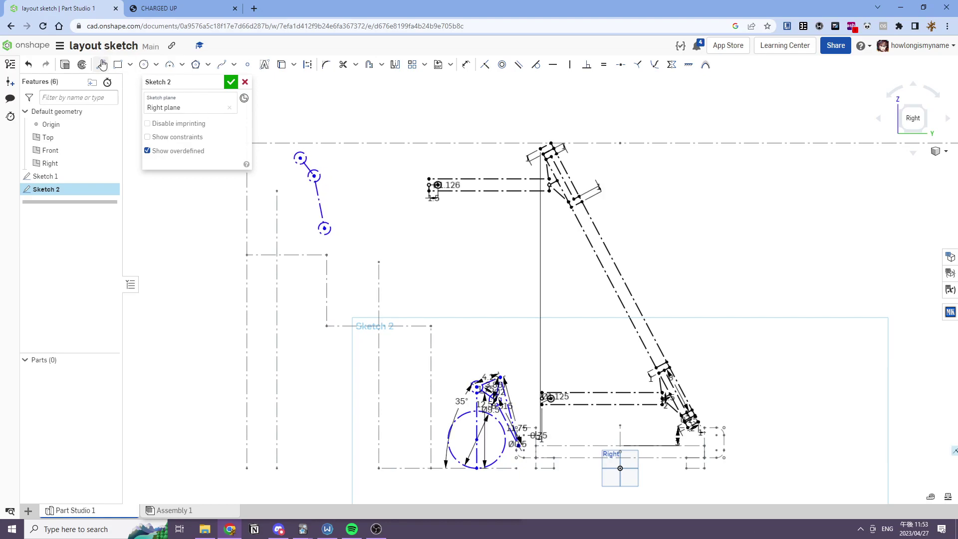
pyautogui.click(430, 178)
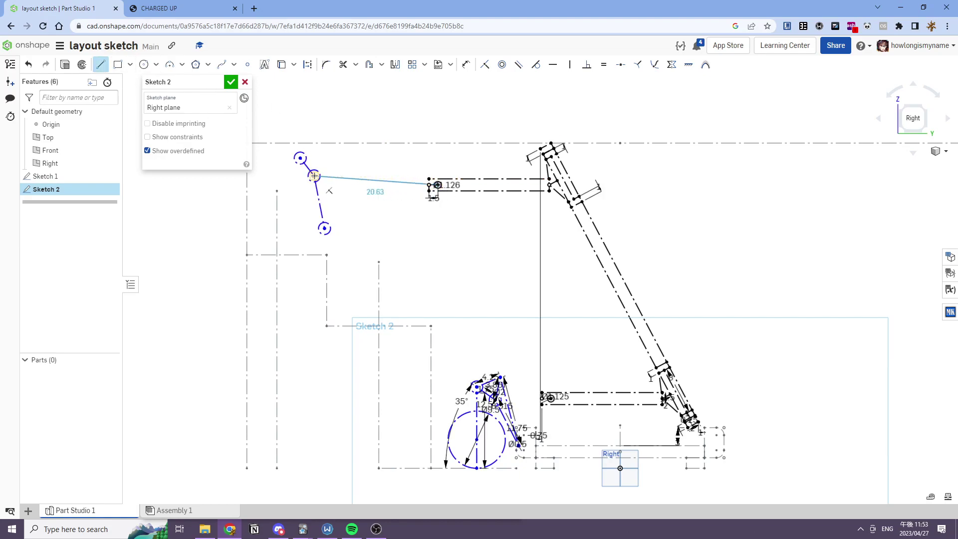
pyautogui.click(301, 158)
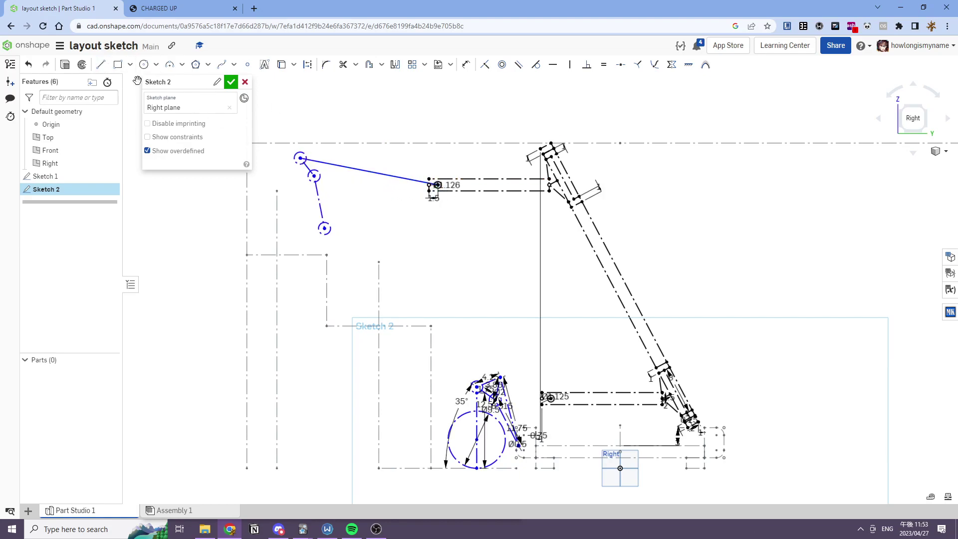
pyautogui.click(437, 185)
pyautogui.click(324, 228)
pyautogui.press('Escape')
pyautogui.click(366, 212)
pyautogui.press('q')
pyautogui.moveTo(419, 270); pyautogui.dragTo(511, 291, button='middle')
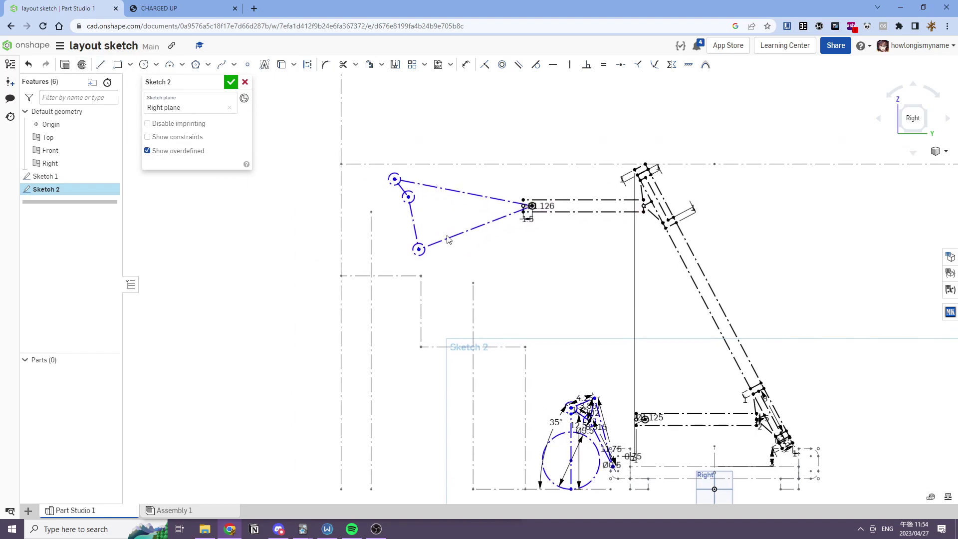
# Step: Reposition the scoring linkage's upper joints above the grid so its short segment slopes down toward the upper bar
pyautogui.scroll(3, 404, 197)
pyautogui.moveTo(387, 167)
pyautogui.mouseDown()
pyautogui.moveTo(373, 168)
pyautogui.moveTo(392, 191)
pyautogui.mouseUp()
pyautogui.moveTo(382, 198); pyautogui.dragTo(346, 213, button='middle')
# Step: Delete the two construction lines joining the upper bar's circle to the scoring linkage
pyautogui.click(428, 199)
pyautogui.click(482, 264)
pyautogui.press('Delete')
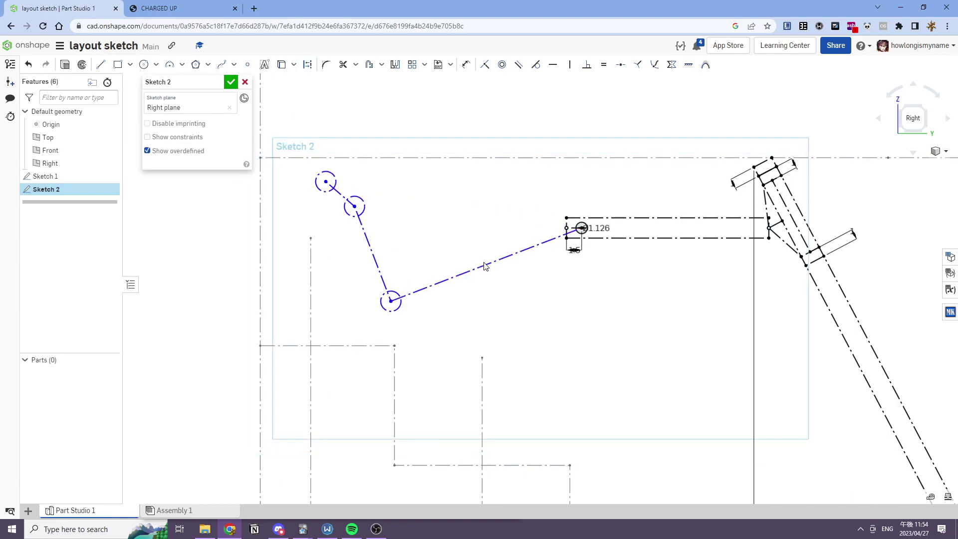
# Step: Draw construction lines from the linkage's outer circle to an apex above, and from that apex about 3.6 in to the middle circle
pyautogui.press('l')
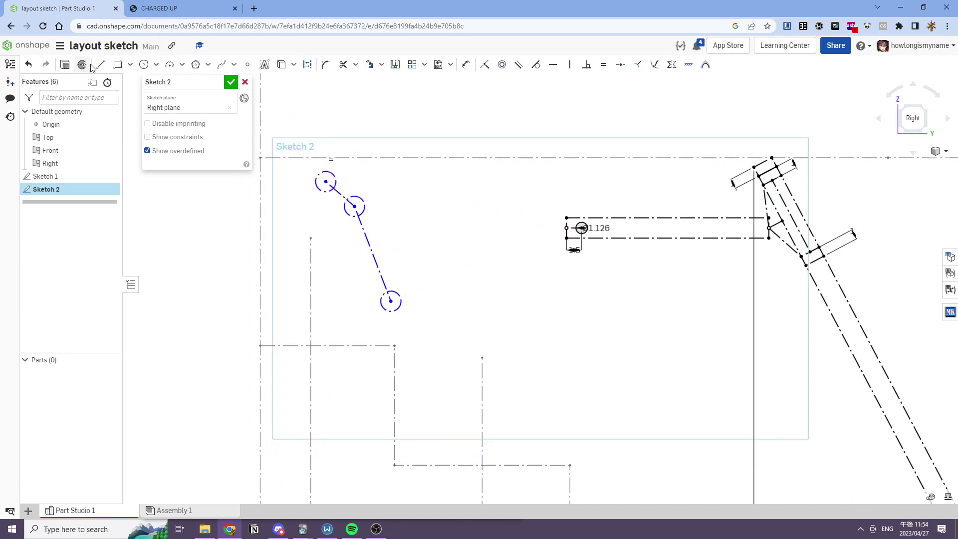
pyautogui.click(326, 182)
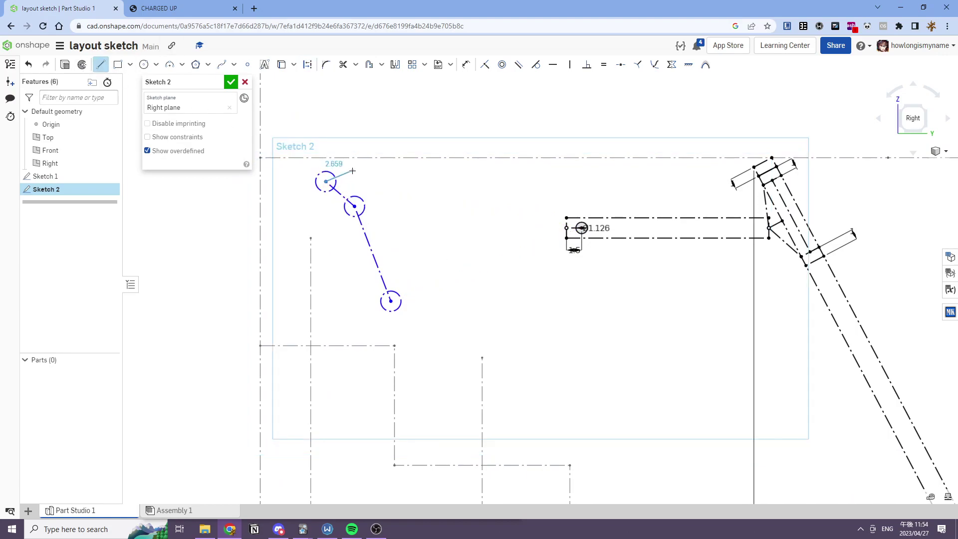
pyautogui.click(360, 172)
pyautogui.click(354, 206)
pyautogui.press('Escape')
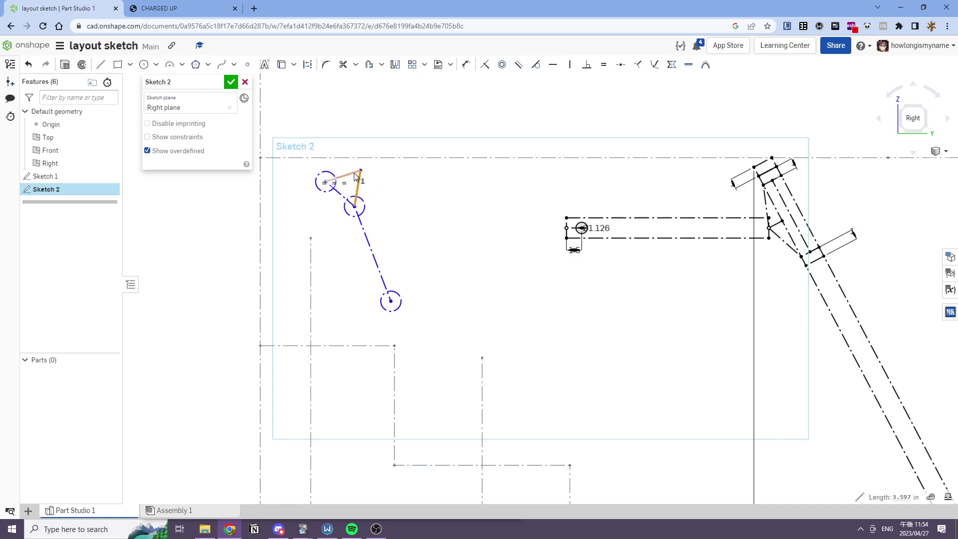
# Step: Draw a construction line from the new apex to the centre of the scoring linkage's lower circle
pyautogui.press('l')
pyautogui.click(390, 301)
pyautogui.press('Escape')
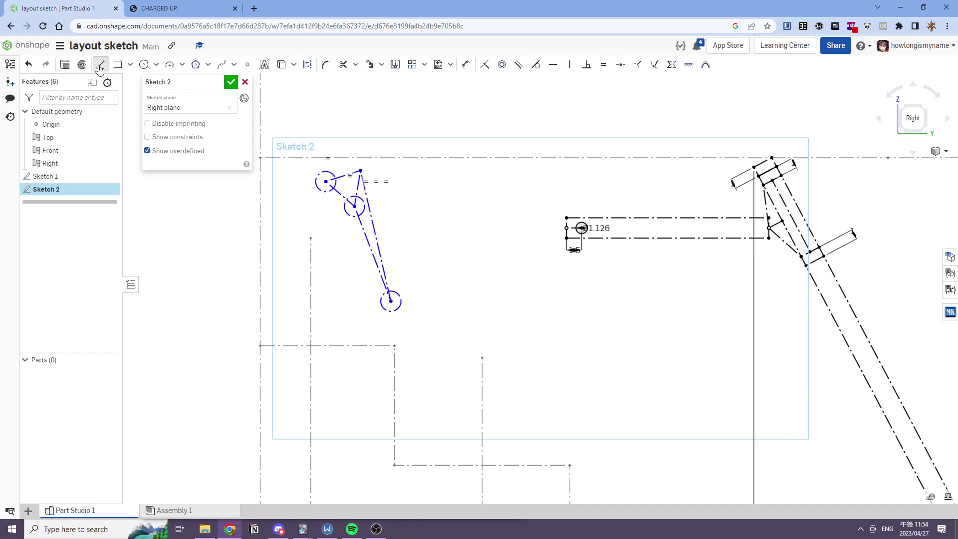
# Step: Draw a construction line about 5.2 in long from the tallest grid post's top to the midpoint between the outer and middle circles
pyautogui.click(310, 238)
pyautogui.click(339, 193)
pyautogui.press('Escape')
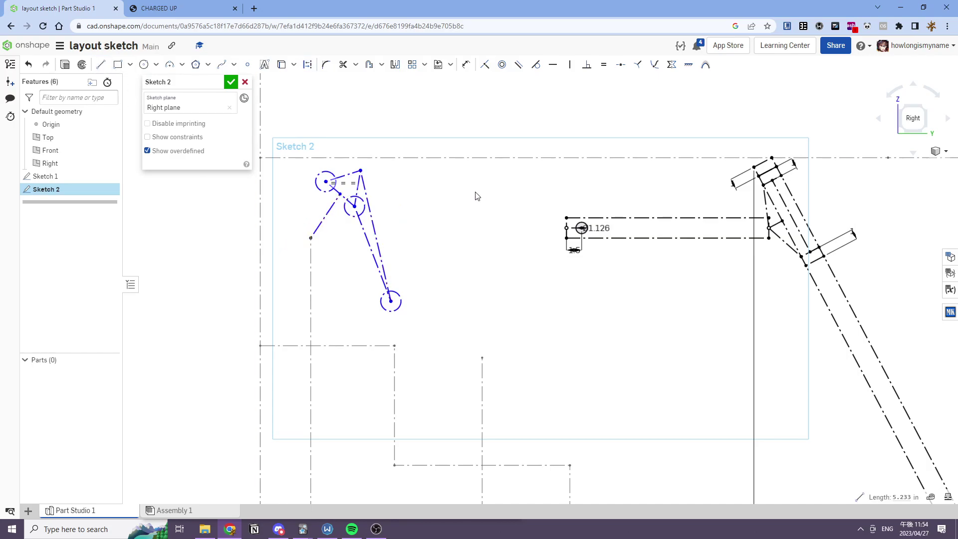
pyautogui.moveTo(355, 207); pyautogui.dragTo(354, 207)
# Step: Dimension the diameter of the scoring linkage's lower circle
pyautogui.scroll(1, 389, 290)
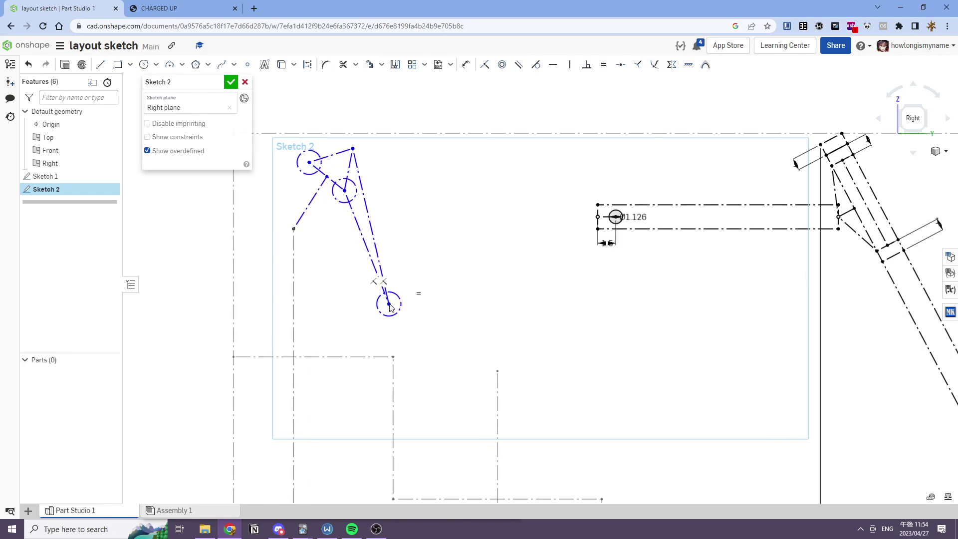
pyautogui.press('d')
pyautogui.click(399, 295)
pyautogui.click(404, 292)
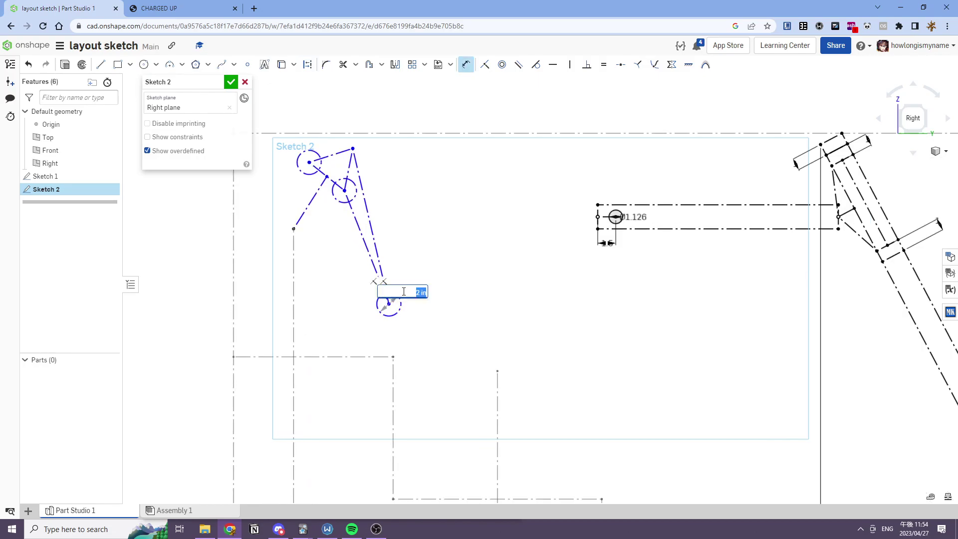
pyautogui.press('Escape')
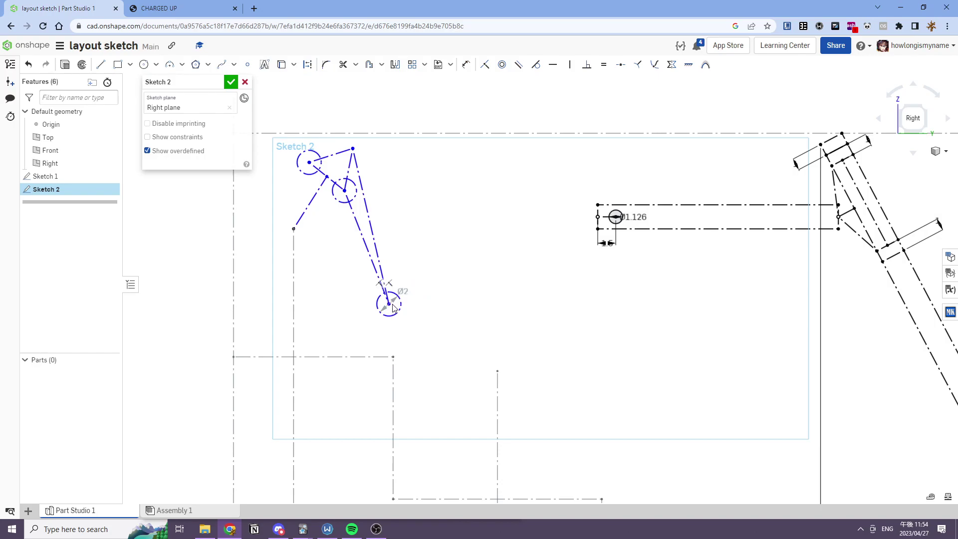
# Step: Draw two lines to the arm's end hole centre: one from the upper linkage's apex, one from its lower circle's centre
pyautogui.scroll(-5, 404, 295)
pyautogui.moveTo(404, 295)
pyautogui.mouseDown(button='middle')
pyautogui.moveTo(392, 243)
pyautogui.moveTo(409, 245)
pyautogui.mouseUp(button='middle')
pyautogui.scroll(4, 409, 245)
pyautogui.scroll(-5, 421, 255)
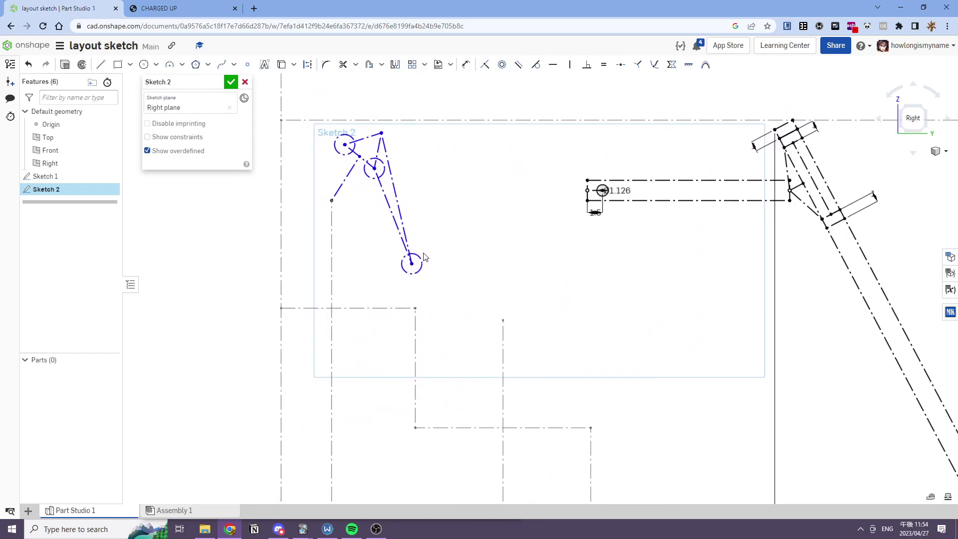
pyautogui.scroll(5, 412, 216)
pyautogui.press('l')
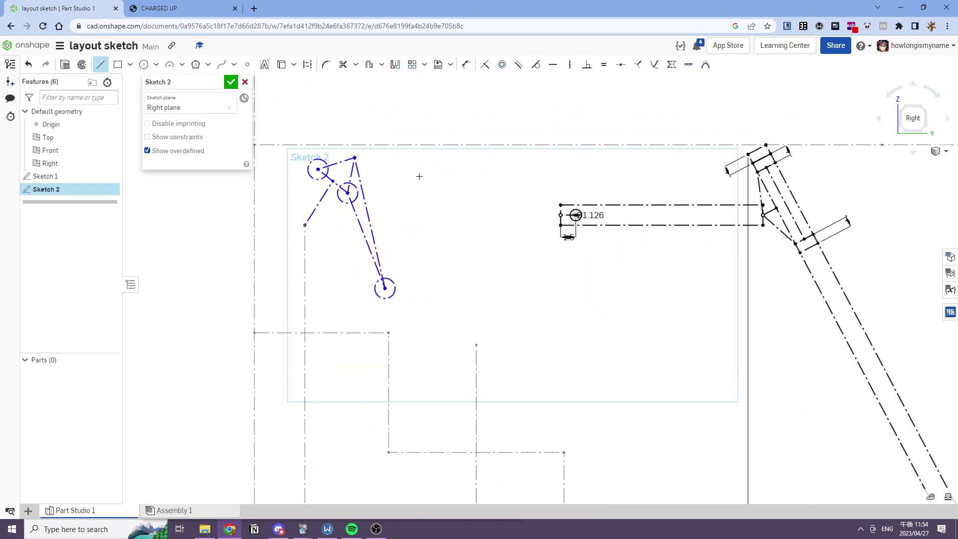
pyautogui.moveTo(355, 159); pyautogui.dragTo(575, 215)
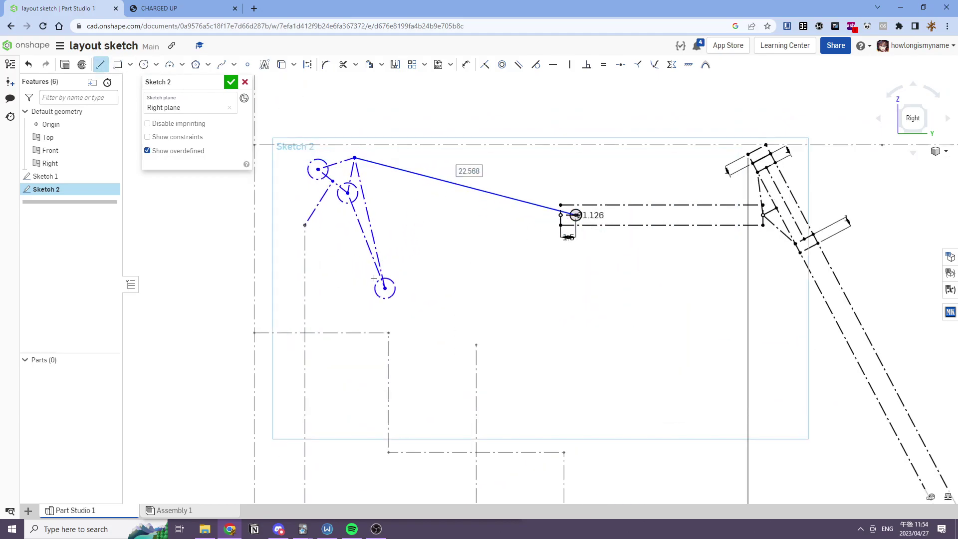
pyautogui.moveTo(458, 268); pyautogui.dragTo(575, 215)
pyautogui.press('Escape')
# Step: Convert the two new lines between the linkage and the arm hole to construction geometry
pyautogui.moveTo(423, 245)
pyautogui.mouseDown(button='middle')
pyautogui.moveTo(376, 232)
pyautogui.moveTo(408, 235)
pyautogui.mouseUp(button='middle')
pyautogui.click(391, 255)
pyautogui.press('q')
pyautogui.click(403, 170)
pyautogui.press('q')
# Step: Dimension the angle between the vertical construction line and the short slanted support link at 150 degrees
pyautogui.click(351, 205)
pyautogui.press('d')
pyautogui.press('Escape')
pyautogui.moveTo(360, 214)
pyautogui.mouseDown()
pyautogui.moveTo(352, 209)
pyautogui.moveTo(353, 220)
pyautogui.moveTo(362, 216)
pyautogui.mouseUp()
pyautogui.press('d')
pyautogui.press('d')
pyautogui.click(316, 255)
pyautogui.click(324, 256)
pyautogui.write('15')
pyautogui.press('Return')
pyautogui.press('Escape')
pyautogui.hotkey('ctrl', 'z')
pyautogui.doubleClick(324, 260)
pyautogui.write('150')
pyautogui.press('Return')
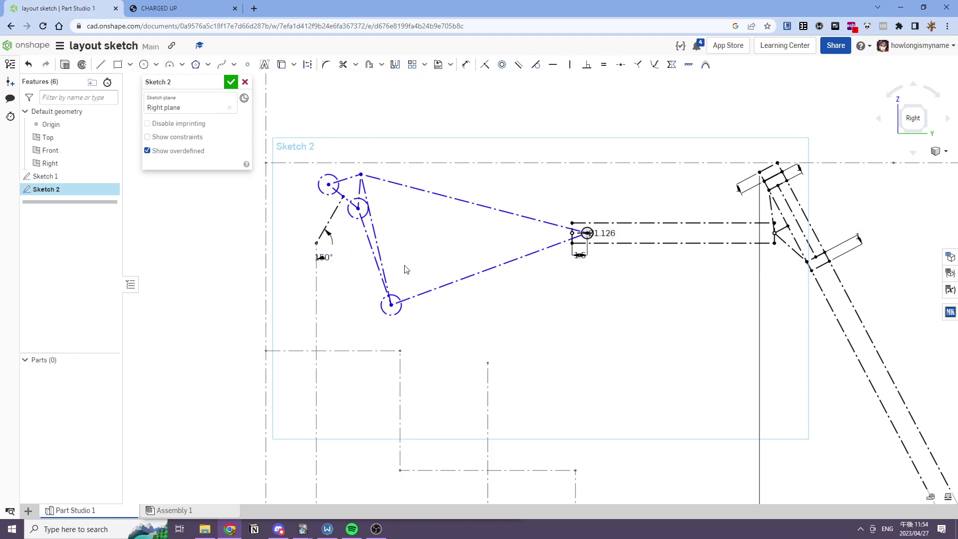
# Step: Reposition the short slanted support link and dimension its length as 3 in
pyautogui.scroll(1, 351, 212)
pyautogui.moveTo(342, 194); pyautogui.dragTo(323, 226)
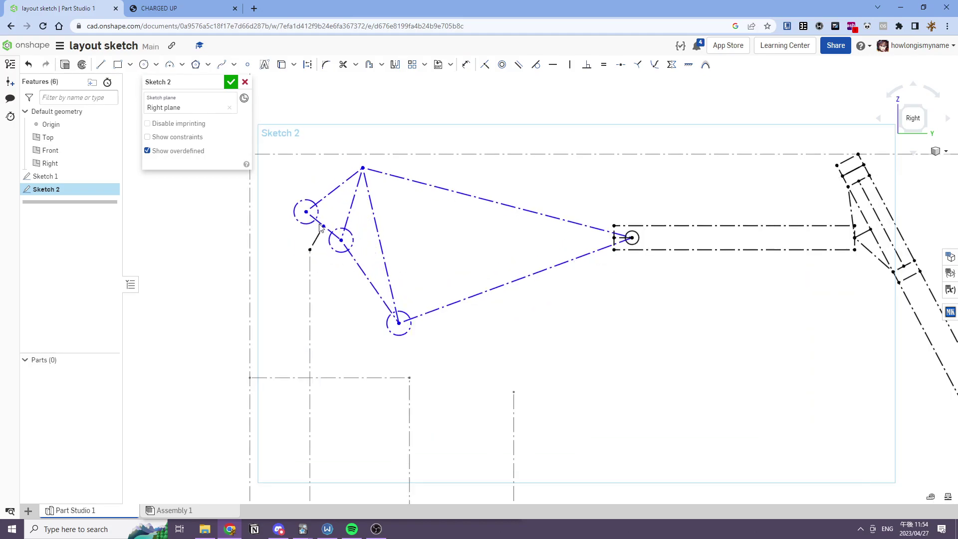
pyautogui.press('d')
pyautogui.click(317, 243)
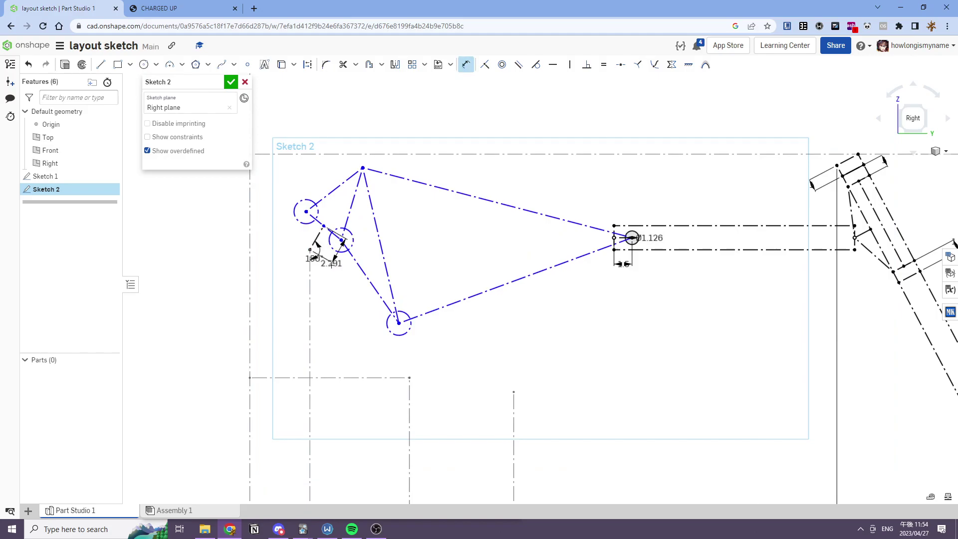
pyautogui.click(333, 266)
pyautogui.write('3')
pyautogui.press('Return')
pyautogui.press('Escape')
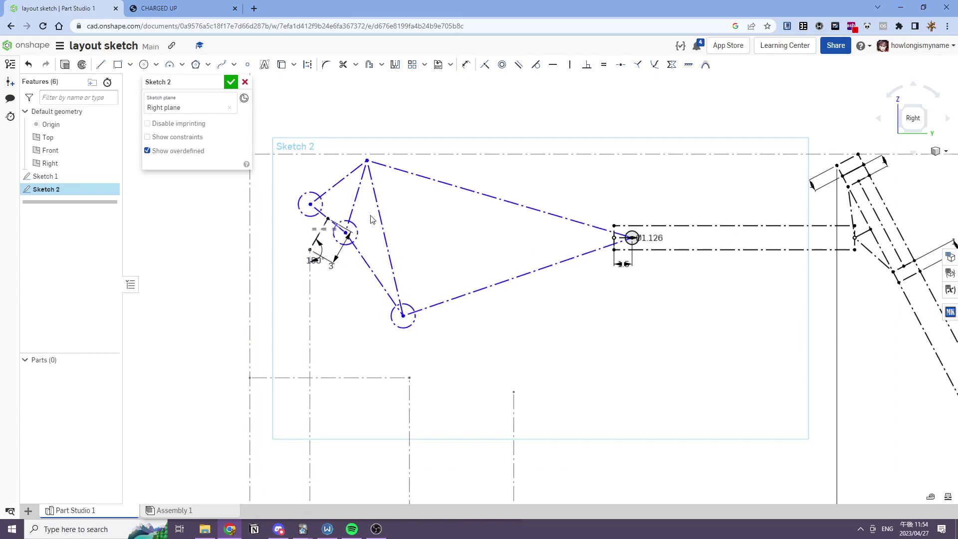
# Step: Dimension the link between the upper linkage's middle circle and lower circle as 8.5 in
pyautogui.moveTo(345, 233); pyautogui.dragTo(344, 234)
pyautogui.press('d')
pyautogui.click(355, 247)
pyautogui.click(343, 273)
pyautogui.write('.5')
pyautogui.press('Return')
pyautogui.press('Escape')
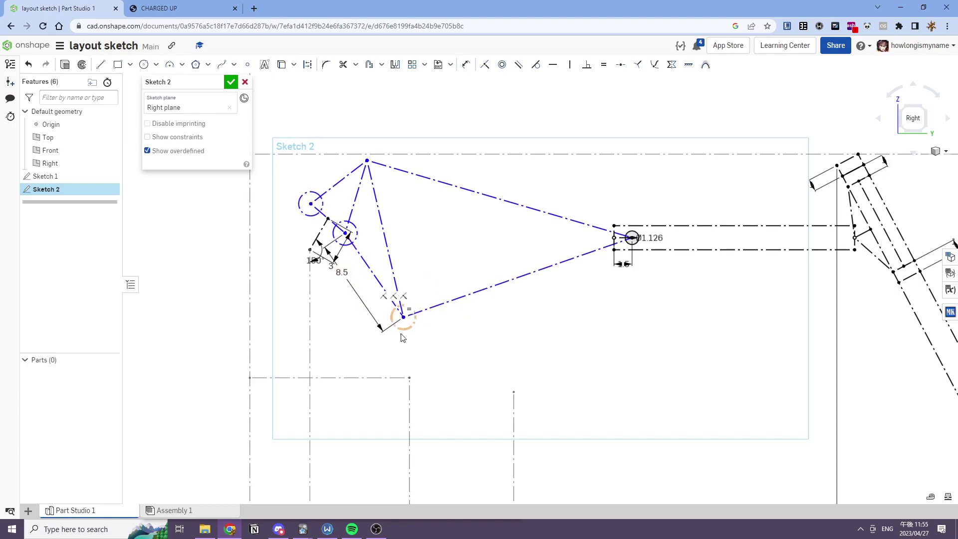
# Step: Dimension the diameter of the upper linkage's lower circle as 0.75 in
pyautogui.click(412, 327)
pyautogui.press('d')
pyautogui.press('d')
pyautogui.click(389, 330)
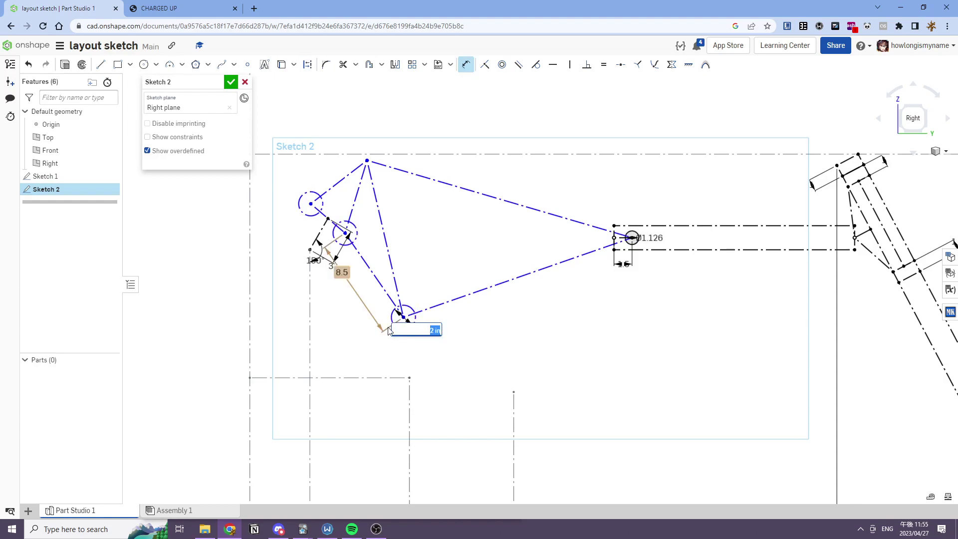
pyautogui.press('Return')
pyautogui.press('Escape')
pyautogui.moveTo(395, 271); pyautogui.dragTo(450, 274, button='middle')
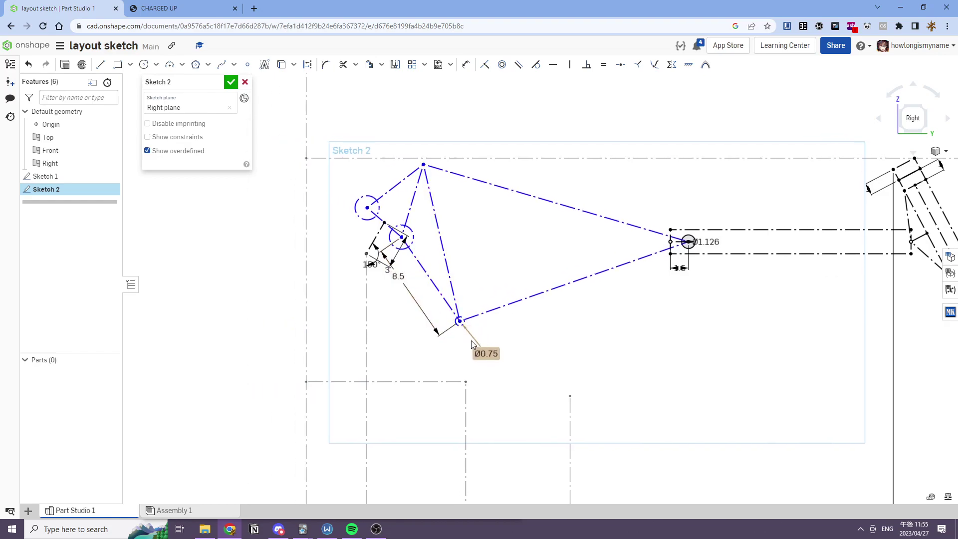
# Step: Swing the lower circle inward and make the slanted support link perpendicular to the line joining the two larger circles
pyautogui.moveTo(459, 324)
pyautogui.mouseDown()
pyautogui.moveTo(418, 335)
pyautogui.moveTo(437, 330)
pyautogui.moveTo(431, 337)
pyautogui.mouseUp()
pyautogui.press('d')
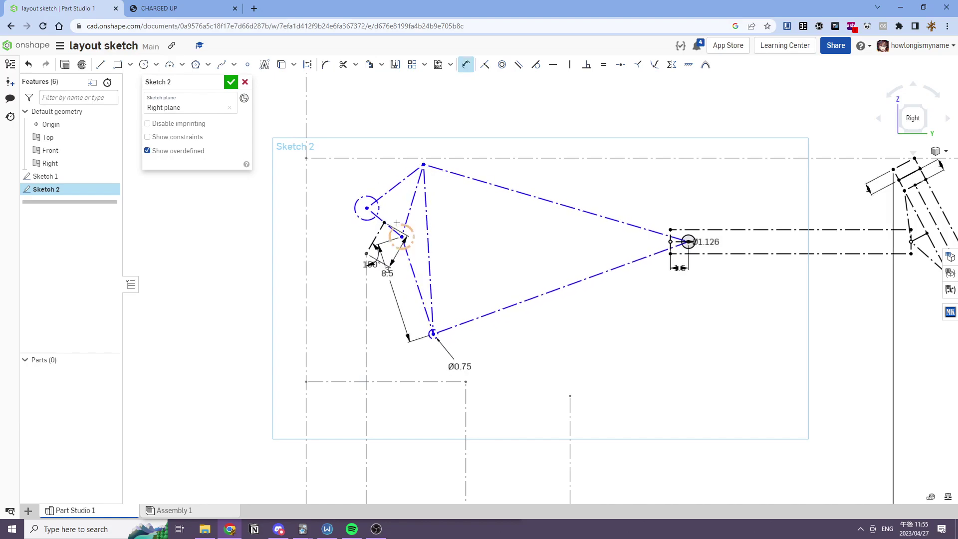
pyautogui.scroll(3, 396, 223)
pyautogui.click(587, 68)
pyautogui.click(379, 229)
pyautogui.click(364, 235)
pyautogui.press('Escape')
# Step: Delete the 8.5 in link dimension and reposition the upper linkage's lower circle farther down
pyautogui.scroll(-1, 425, 239)
pyautogui.scroll(-1, 426, 240)
pyautogui.scroll(1, 446, 329)
pyautogui.moveTo(448, 359); pyautogui.dragTo(396, 294)
pyautogui.click(371, 256)
pyautogui.press('Delete')
pyautogui.moveTo(451, 361); pyautogui.dragTo(467, 407)
pyautogui.scroll(-3, 465, 398)
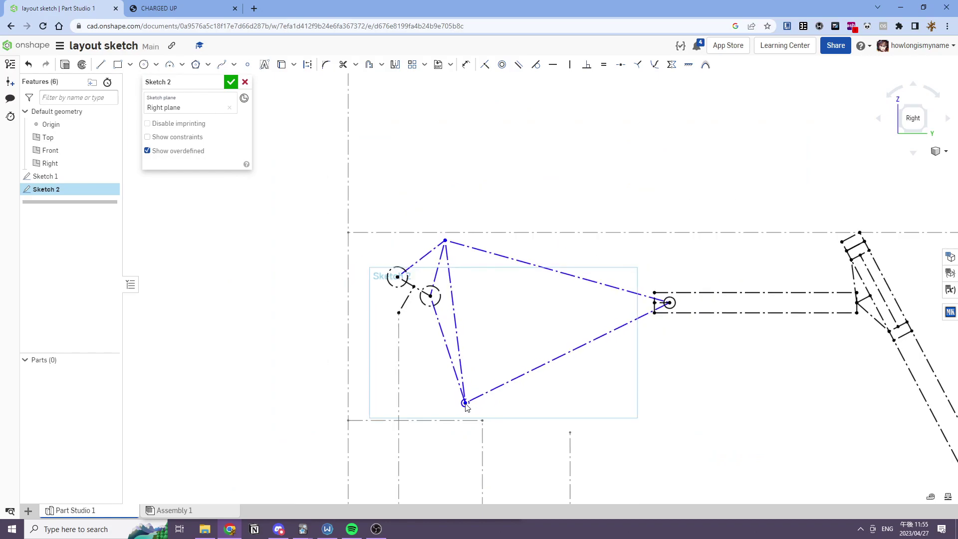
# Step: Try a 160 degree angle for the slanted support link and undo the change
pyautogui.scroll(3, 434, 298)
pyautogui.moveTo(410, 277)
pyautogui.mouseDown(button='middle')
pyautogui.moveTo(394, 250)
pyautogui.moveTo(403, 242)
pyautogui.mouseUp(button='middle')
pyautogui.doubleClick(330, 250)
pyautogui.write('160')
pyautogui.press('Return')
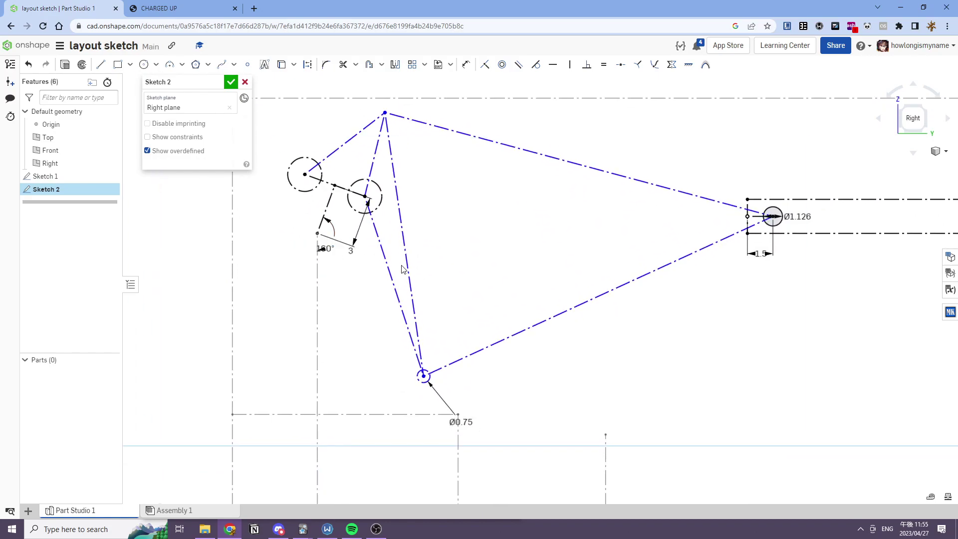
pyautogui.hotkey('ctrl', 'z')
# Step: Set the slanted support link's angle to 120 degrees
pyautogui.doubleClick(331, 248)
pyautogui.write('120')
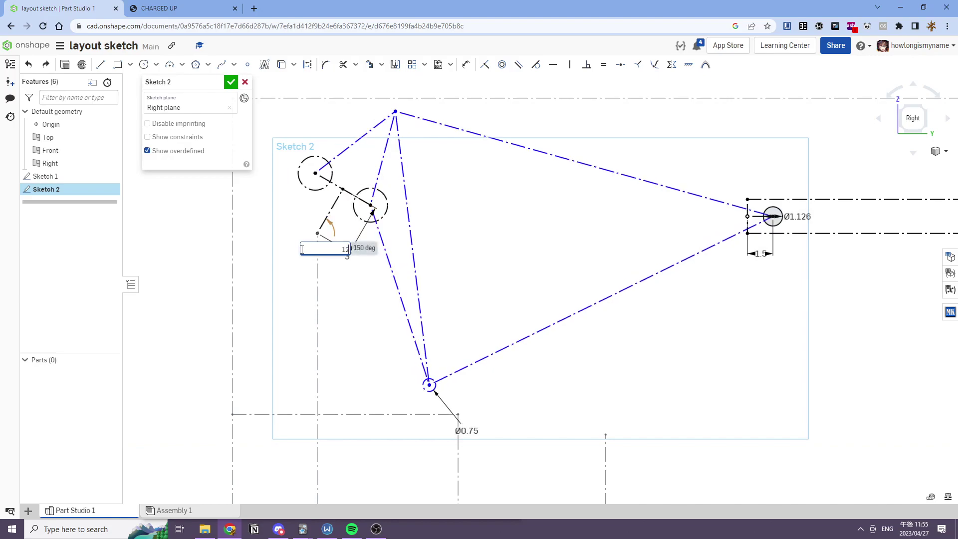
pyautogui.press('Return')
# Step: Reposition the upper linkage's apex and lower circle to adjust the linkage's pose
pyautogui.moveTo(489, 328); pyautogui.dragTo(483, 241, button='middle')
pyautogui.moveTo(429, 327); pyautogui.dragTo(432, 274)
pyautogui.scroll(-3, 432, 283)
pyautogui.moveTo(433, 274); pyautogui.dragTo(445, 295, button='middle')
pyautogui.moveTo(436, 155); pyautogui.dragTo(413, 163)
pyautogui.moveTo(447, 294); pyautogui.dragTo(447, 309)
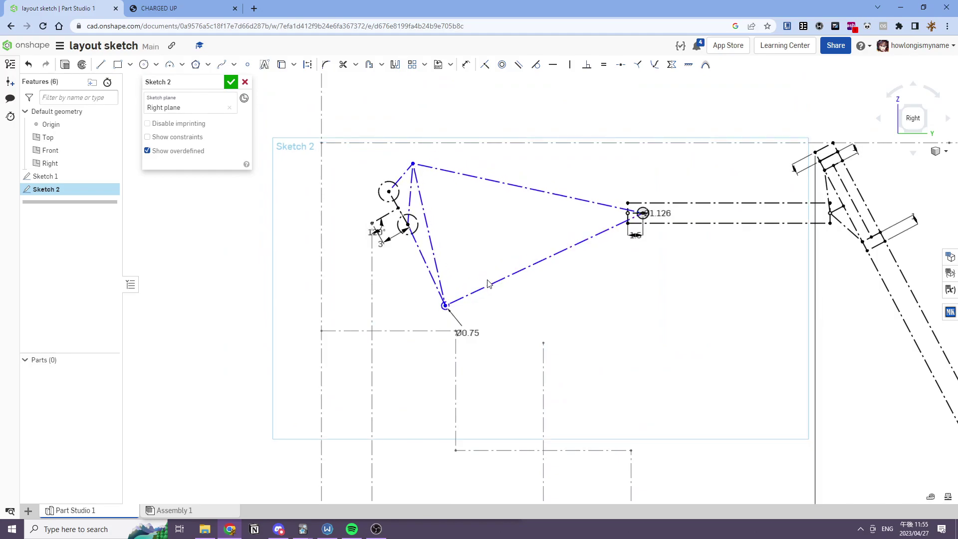
pyautogui.moveTo(519, 302); pyautogui.dragTo(481, 282, button='middle')
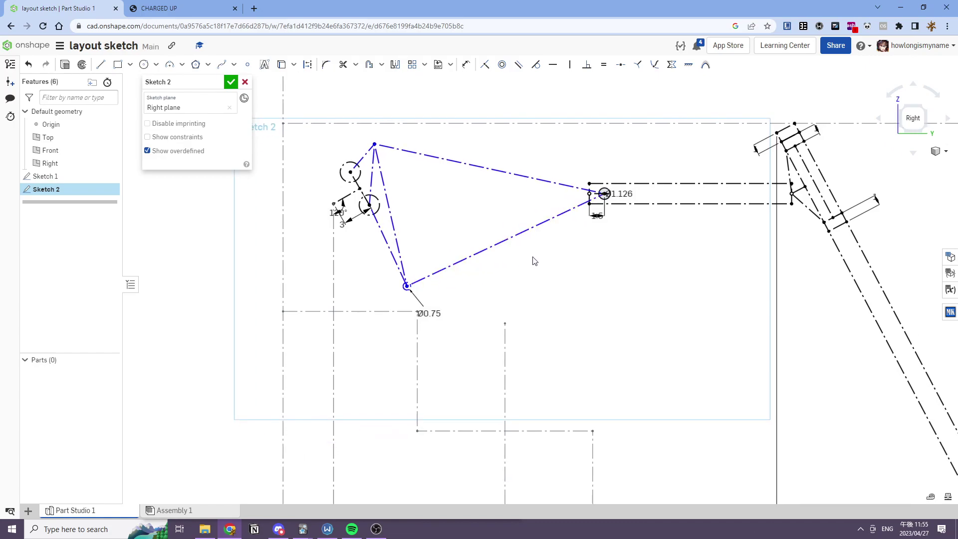
# Step: Nudge the lower circle and set the slanted support link's angle to 130 degrees
pyautogui.moveTo(407, 290)
pyautogui.mouseDown()
pyautogui.moveTo(416, 290)
pyautogui.moveTo(405, 292)
pyautogui.mouseUp()
pyautogui.scroll(3, 349, 210)
pyautogui.doubleClick(330, 209)
pyautogui.write('130')
pyautogui.press('Return')
pyautogui.scroll(-3, 444, 210)
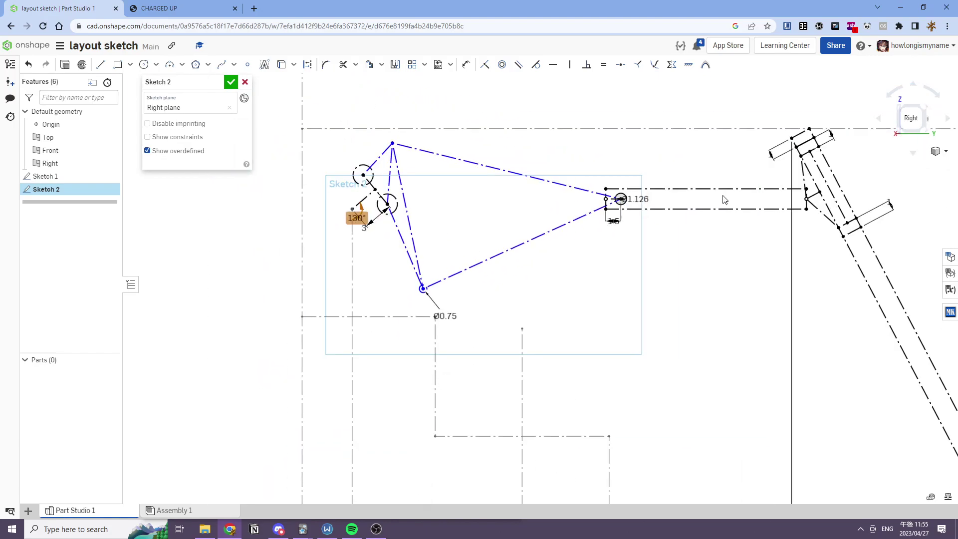
# Step: Dimension the link from the upper linkage's top circle to its apex as 4.3 in
pyautogui.click(909, 123)
pyautogui.scroll(4, 447, 249)
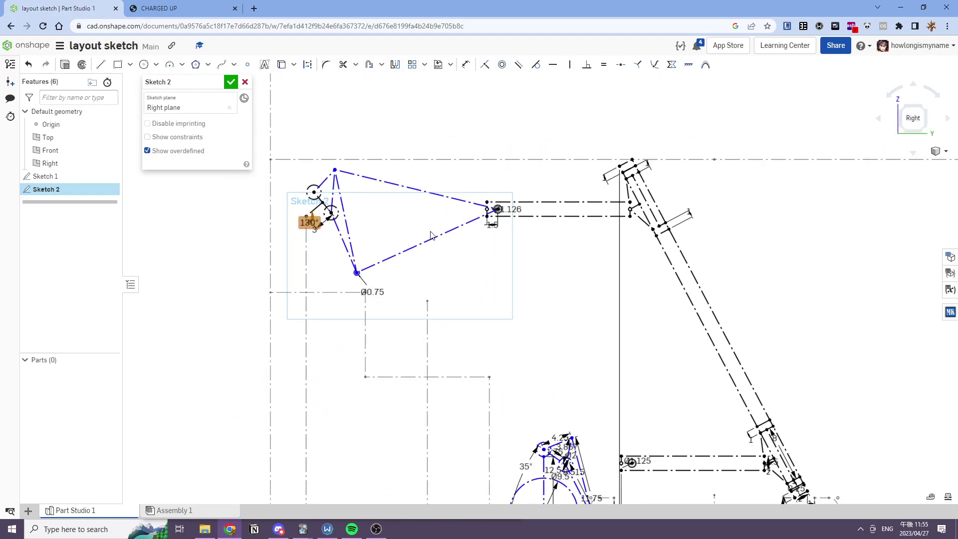
pyautogui.scroll(1, 432, 249)
pyautogui.scroll(2, 432, 270)
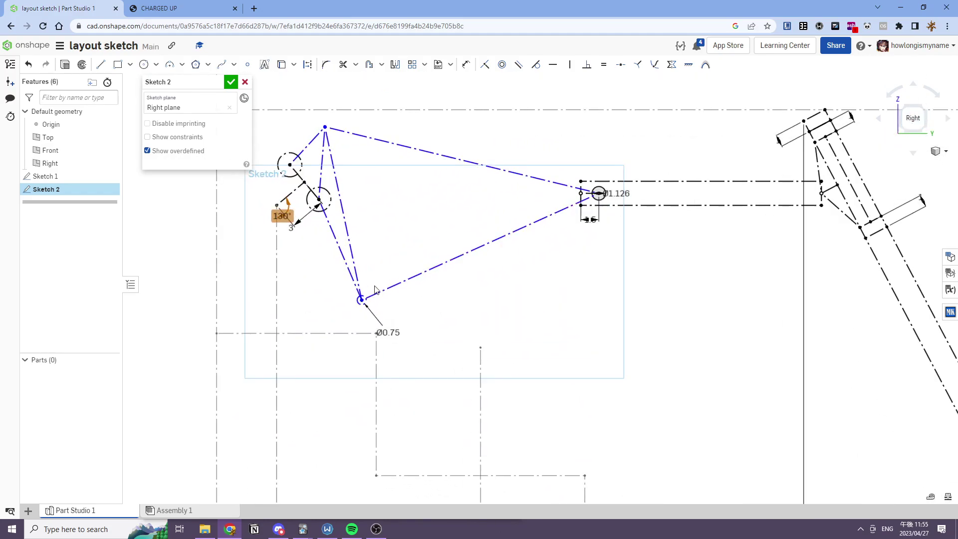
pyautogui.moveTo(377, 288); pyautogui.dragTo(380, 298, button='right')
pyautogui.click(917, 125)
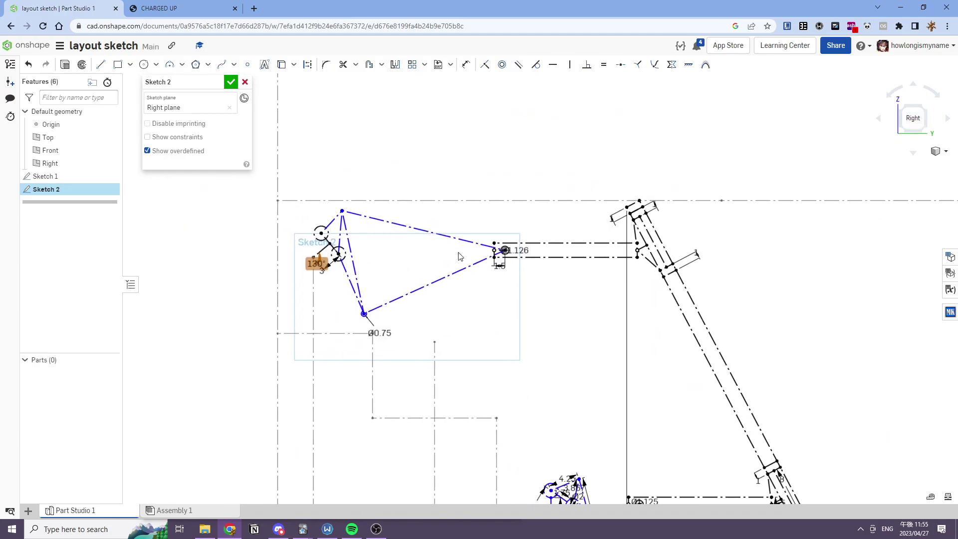
pyautogui.scroll(2, 412, 242)
pyautogui.press('d')
pyautogui.doubleClick(317, 180)
pyautogui.write('3')
pyautogui.press('Escape')
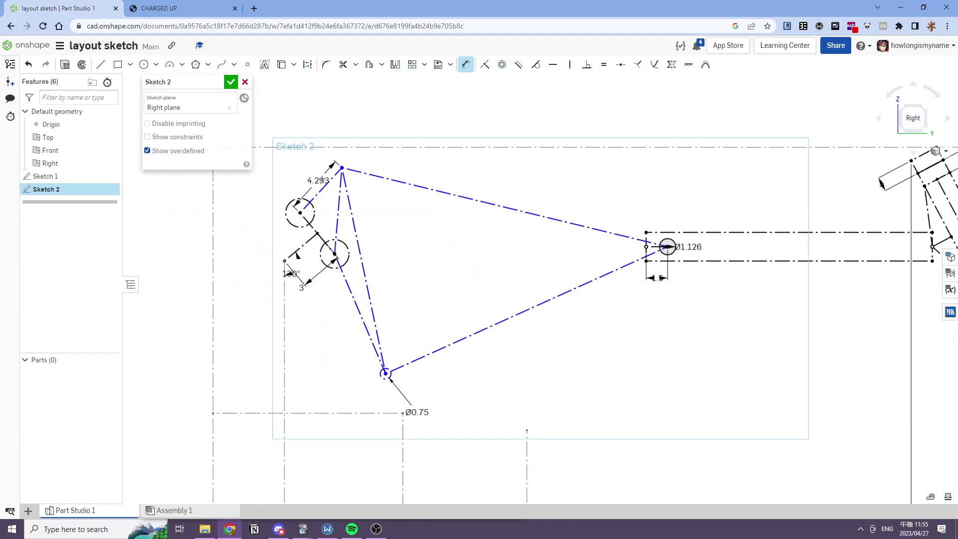
# Step: Dimension the upper linkage's apex-to-middle-circle, apex-to-lower-circle and middle-to-lower-circle links at their drawn lengths
pyautogui.click(337, 208)
pyautogui.click(333, 208)
pyautogui.click(352, 214)
pyautogui.click(358, 214)
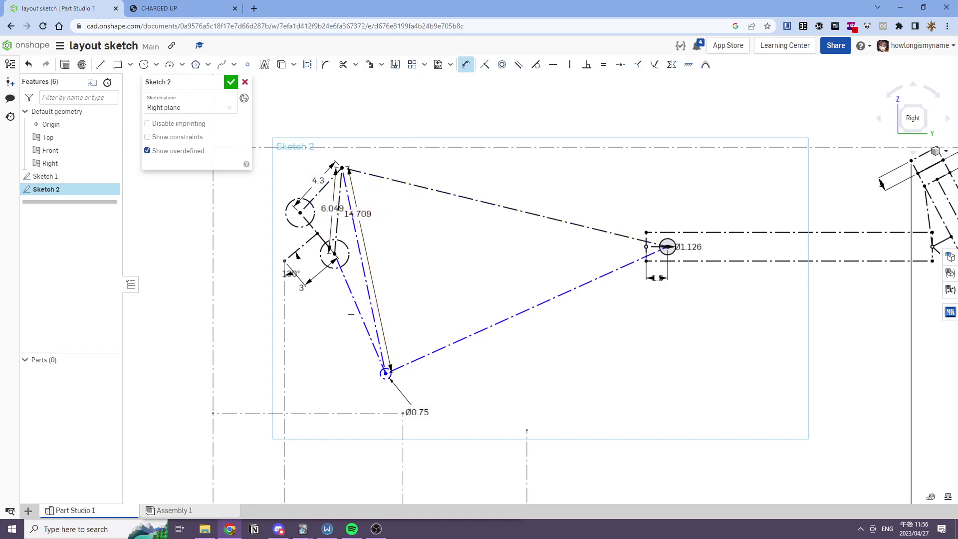
pyautogui.click(353, 302)
pyautogui.click(343, 300)
# Step: Delete five dimensions around the circles and links of the ground-level linkage above the large wheel circle
pyautogui.scroll(-3, 459, 392)
pyautogui.moveTo(485, 376)
pyautogui.mouseDown(button='middle')
pyautogui.moveTo(494, 264)
pyautogui.moveTo(460, 239)
pyautogui.mouseUp(button='middle')
pyautogui.scroll(-1, 514, 256)
pyautogui.moveTo(598, 305); pyautogui.dragTo(533, 215, button='middle')
pyautogui.scroll(2, 568, 368)
pyautogui.scroll(3, 569, 369)
pyautogui.click(507, 329)
pyautogui.press('Delete')
pyautogui.click(492, 277)
pyautogui.press('Delete')
pyautogui.click(479, 252)
pyautogui.press('Delete')
pyautogui.click(445, 266)
pyautogui.press('Delete')
pyautogui.click(458, 222)
pyautogui.press('Delete')
# Step: Make the ground-level linkage's middle-circle-to-tip link equal to the corresponding link in the upper linkage
pyautogui.scroll(-5, 515, 341)
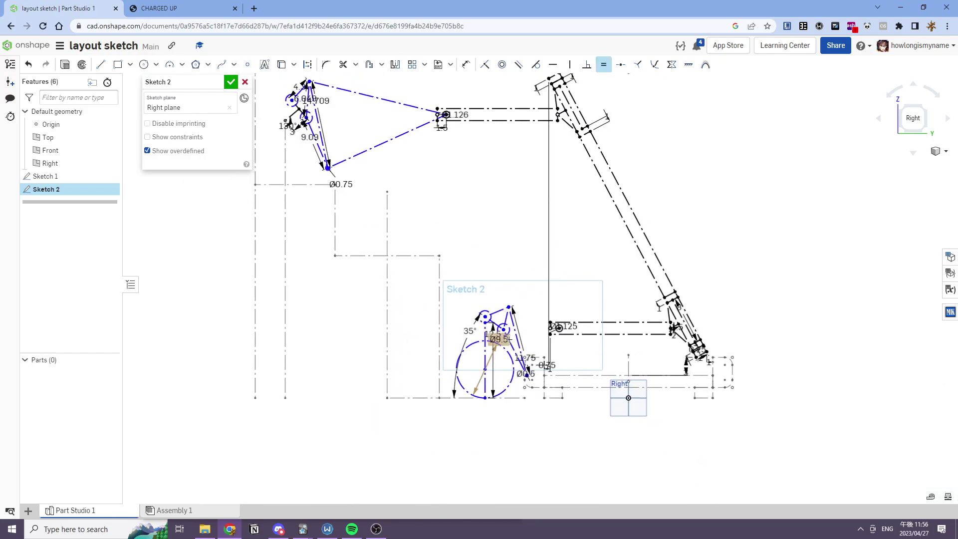
pyautogui.click(517, 352)
pyautogui.click(314, 135)
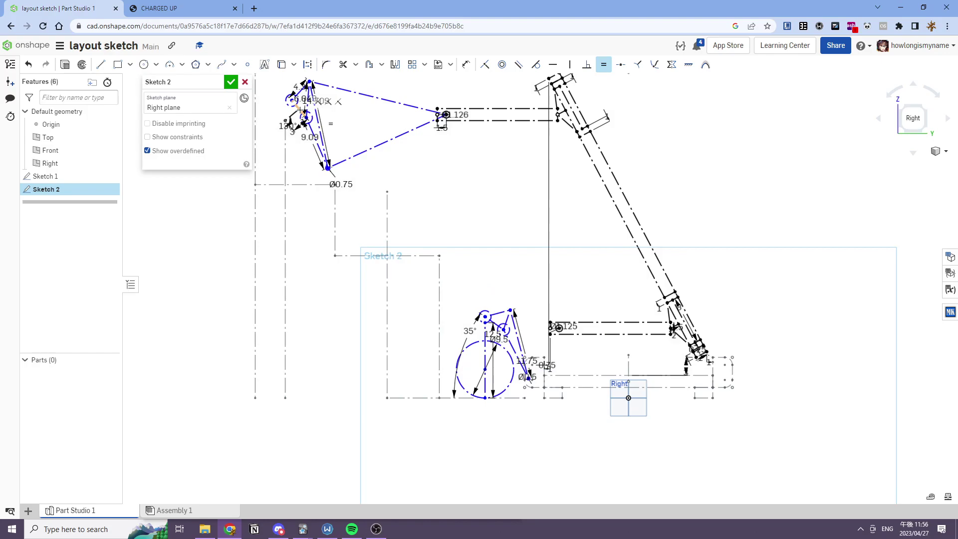
pyautogui.press('Escape')
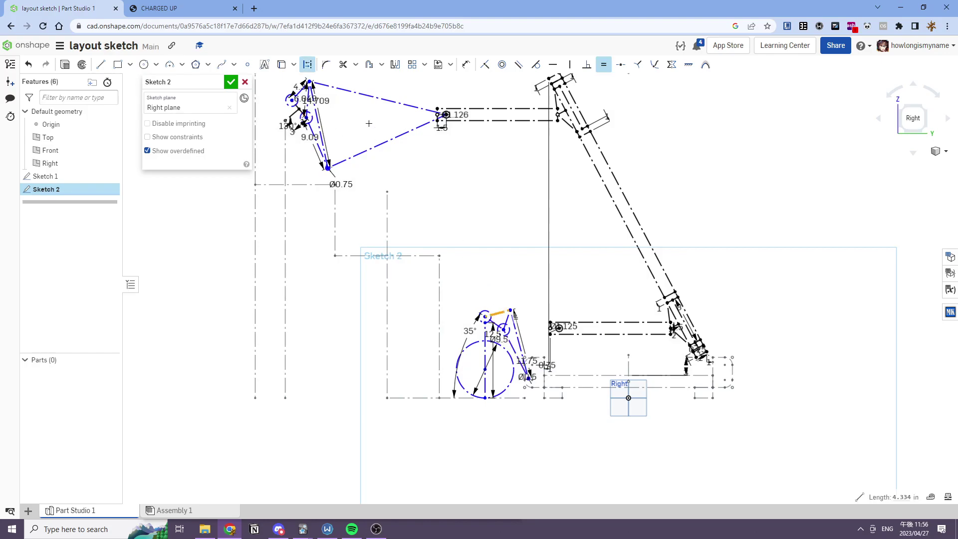
pyautogui.press('Escape')
# Step: Delete the ground-level linkage's 11.75 dimension and make its long apex-to-tip and top-circle-to-apex links equal to the upper linkage's
pyautogui.scroll(4, 516, 302)
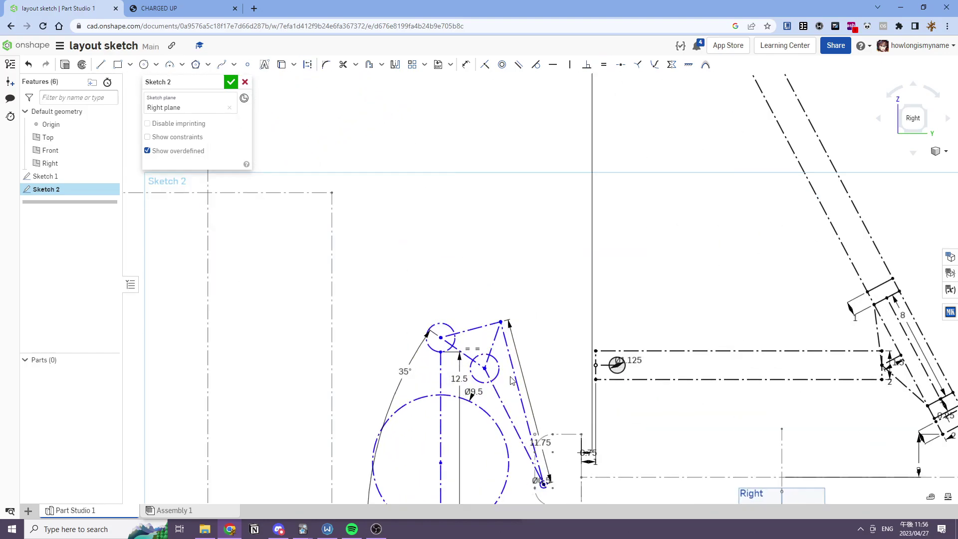
pyautogui.moveTo(509, 380); pyautogui.dragTo(496, 345, button='middle')
pyautogui.click(525, 402)
pyautogui.press('Delete')
pyautogui.press('e')
pyautogui.click(514, 389)
pyautogui.scroll(-5, 474, 323)
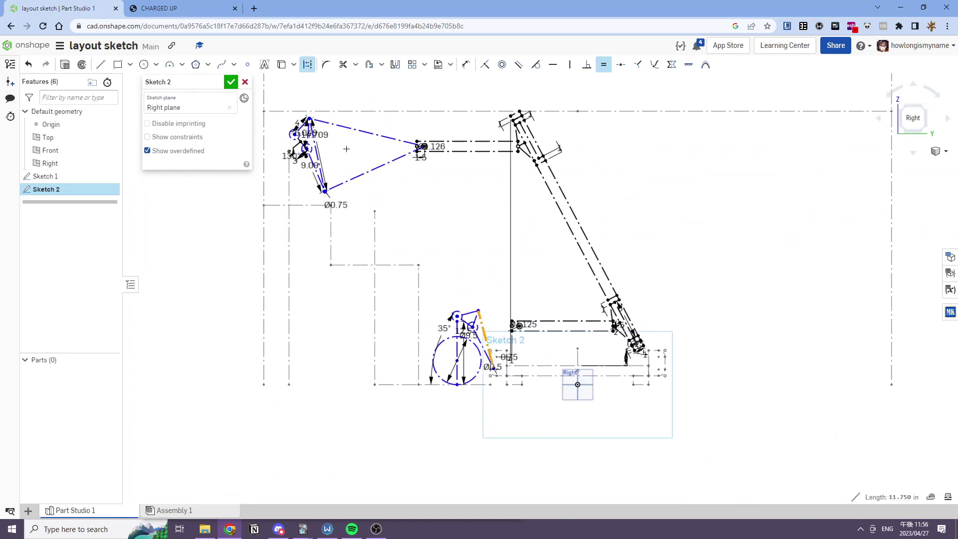
pyautogui.click(318, 165)
pyautogui.click(465, 310)
pyautogui.click(303, 126)
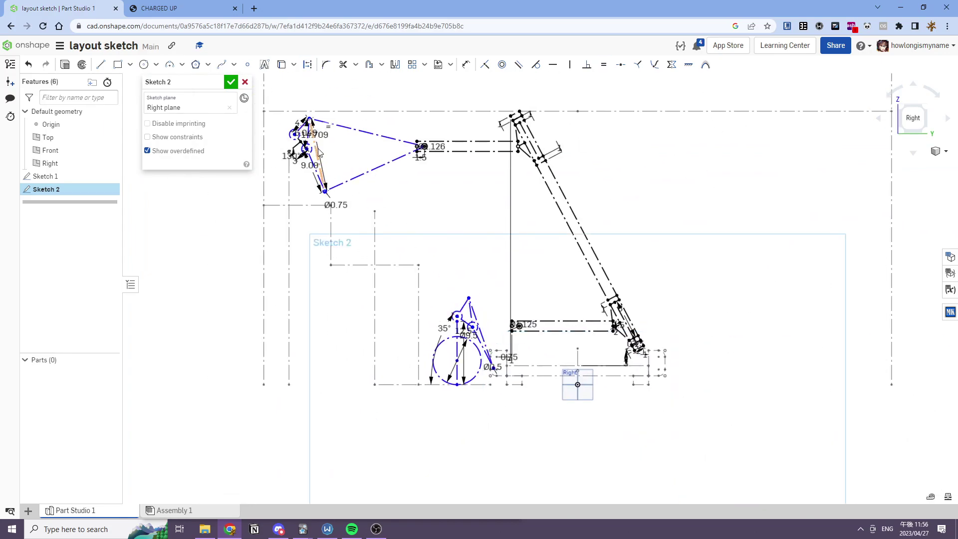
# Step: Move the upper long link's dimension aside and make the apex-to-middle-circle links of both linkages equal
pyautogui.scroll(3, 302, 130)
pyautogui.moveTo(364, 128); pyautogui.dragTo(396, 126)
pyautogui.press('e')
pyautogui.click(316, 135)
pyautogui.moveTo(520, 284); pyautogui.dragTo(467, 154, button='middle')
pyautogui.click(537, 311)
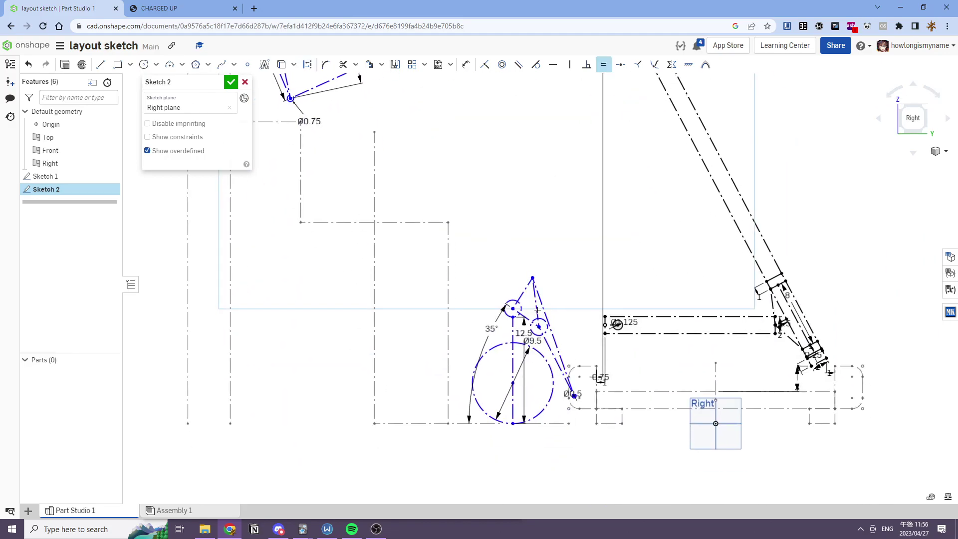
pyautogui.press('Escape')
# Step: Move the 0.5 diameter dimension clear of the ground-level linkage's tip and reposition the tip
pyautogui.scroll(2, 588, 387)
pyautogui.moveTo(585, 387); pyautogui.dragTo(648, 403)
pyautogui.moveTo(587, 388); pyautogui.dragTo(533, 385)
pyautogui.press('e')
pyautogui.scroll(-4, 516, 415)
pyautogui.scroll(3, 377, 183)
pyautogui.click(357, 202)
pyautogui.scroll(-4, 399, 224)
pyautogui.scroll(2, 562, 357)
pyautogui.moveTo(559, 393); pyautogui.dragTo(555, 390)
# Step: Dimension the upper linkage's middle circle at 2 in diameter and nudge its lower circle
pyautogui.press('d')
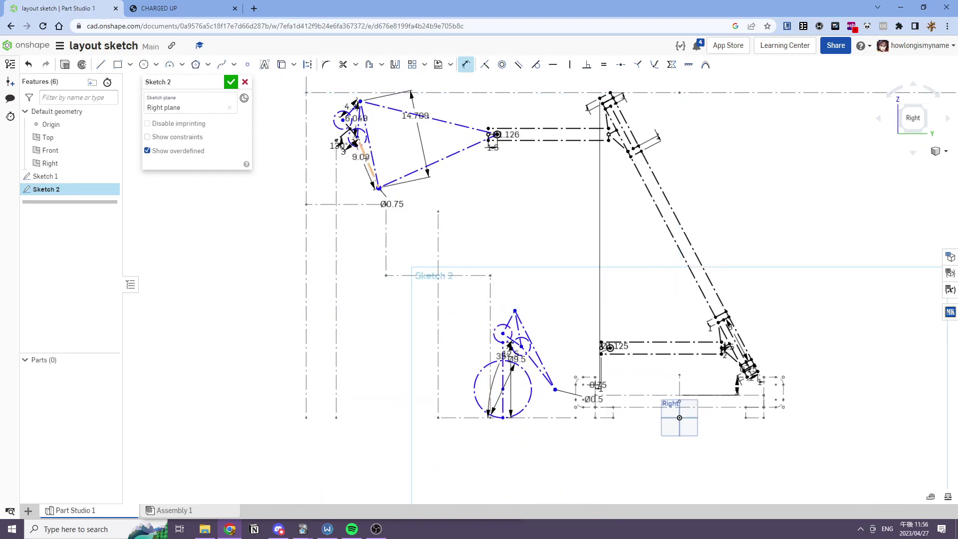
pyautogui.scroll(2, 366, 144)
pyautogui.click(342, 190)
pyautogui.write('2')
pyautogui.press('Return')
pyautogui.press('Escape')
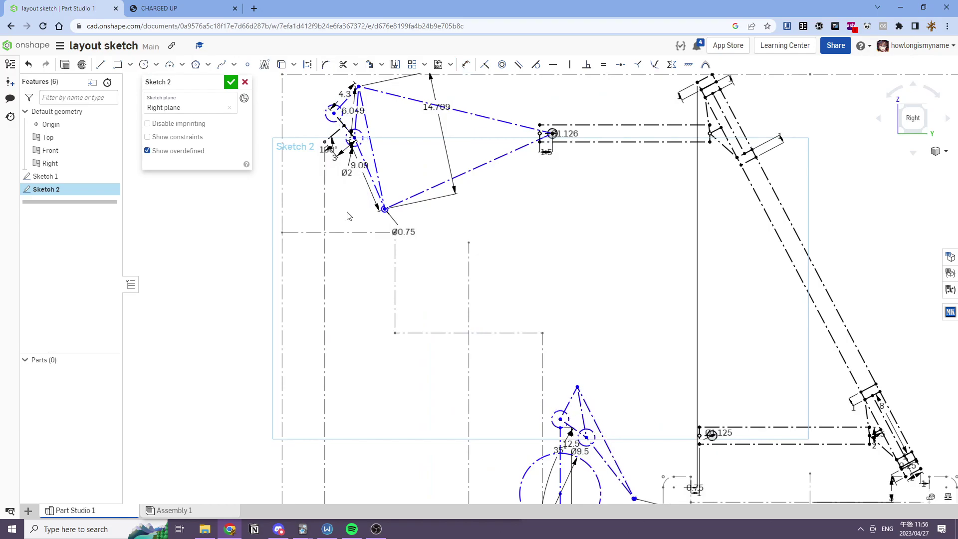
pyautogui.moveTo(390, 212)
pyautogui.mouseDown()
pyautogui.moveTo(392, 198)
pyautogui.moveTo(381, 210)
pyautogui.moveTo(392, 213)
pyautogui.moveTo(385, 210)
pyautogui.mouseUp()
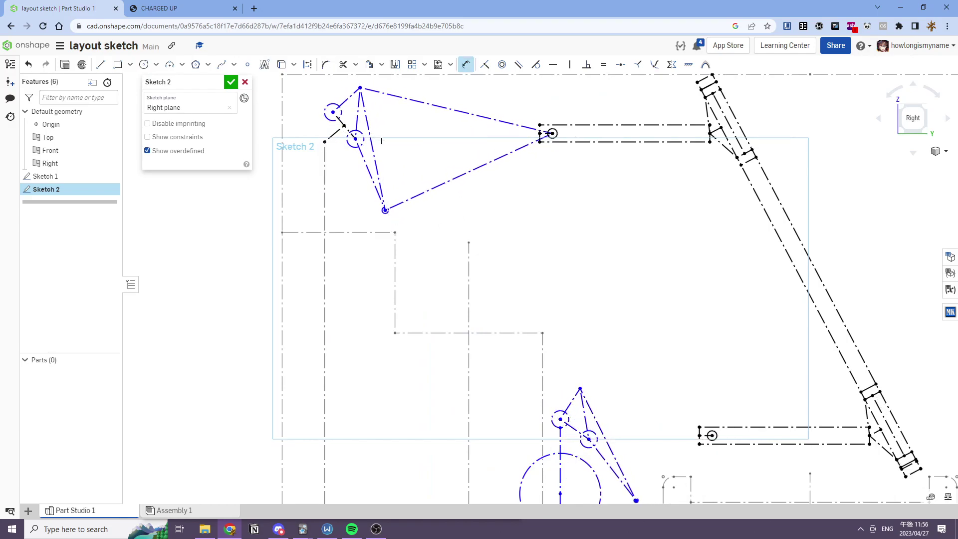
# Step: Try a 2 in dimension on the line joining the upper linkage's top and middle circles
pyautogui.press('d')
pyautogui.scroll(4, 361, 117)
pyautogui.doubleClick(339, 130)
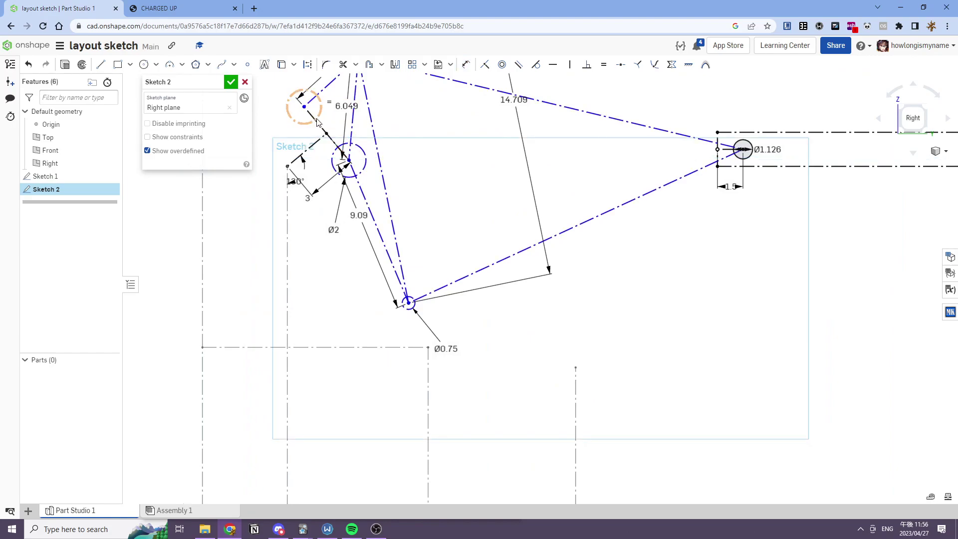
pyautogui.click(324, 122)
pyautogui.write('2')
pyautogui.press('Return')
pyautogui.press('Escape')
pyautogui.hotkey('ctrl', 'z')
# Step: Dimension the segment between the upper linkage's middle circle and the angled mounting line, accepting the offered value
pyautogui.press('d')
pyautogui.doubleClick(327, 119)
pyautogui.press('d')
pyautogui.click(341, 141)
pyautogui.press('Return')
pyautogui.press('Escape')
pyautogui.scroll(-6, 344, 149)
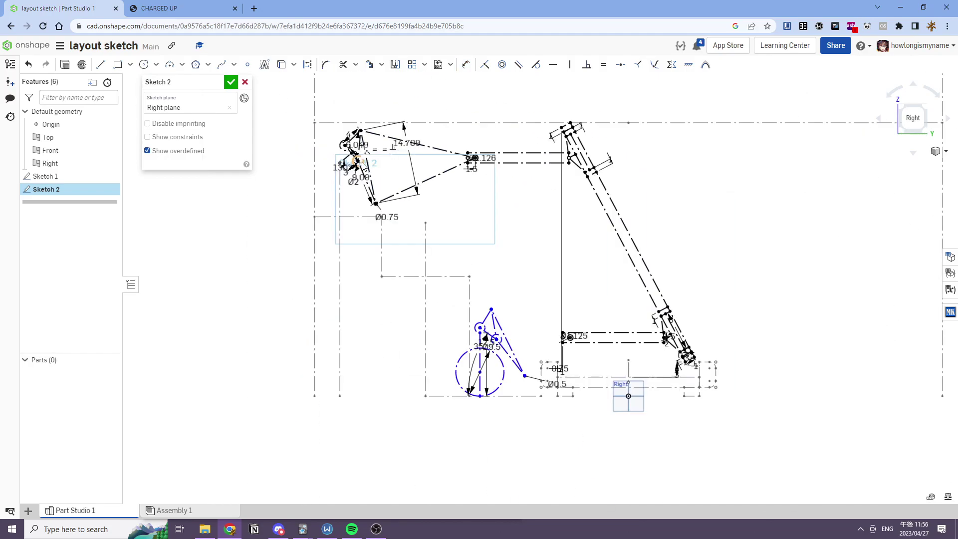
# Step: Draw two lines joining the ground-level linkage's apex and tip to the centre of the lower arm's 1.125 in pivot circle
pyautogui.scroll(4, 491, 315)
pyautogui.moveTo(496, 223); pyautogui.dragTo(492, 255)
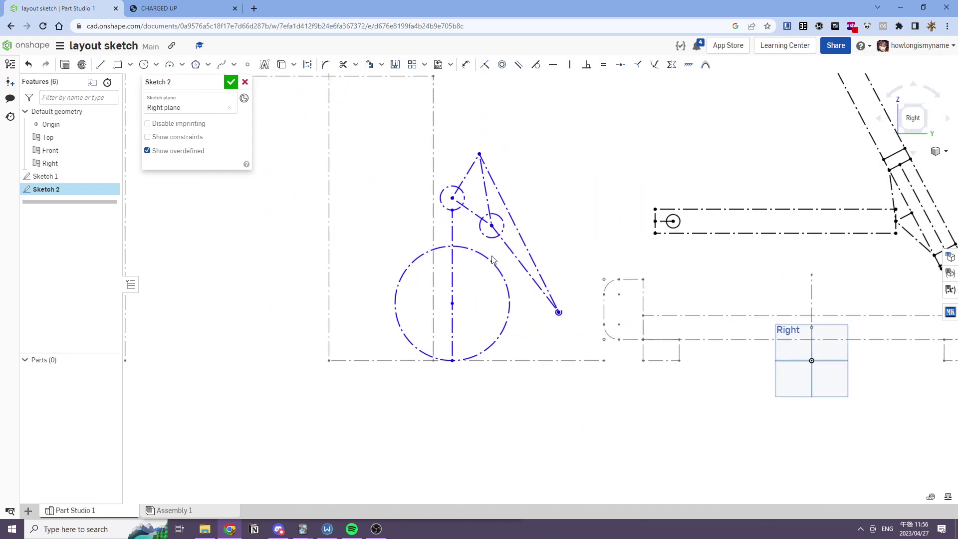
pyautogui.scroll(-7, 543, 266)
pyautogui.scroll(4, 527, 213)
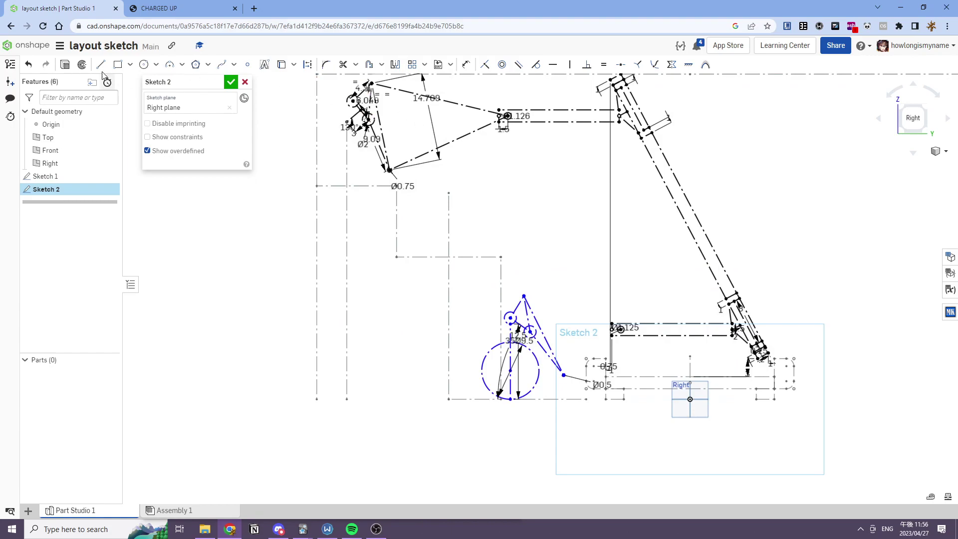
pyautogui.press('Escape')
pyautogui.moveTo(523, 296); pyautogui.dragTo(612, 325)
pyautogui.click(563, 374)
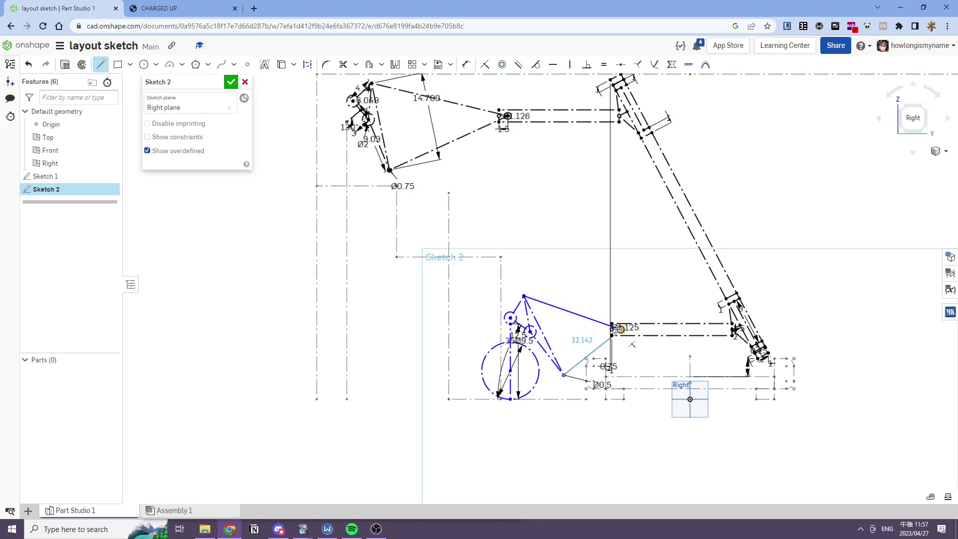
pyautogui.click(619, 328)
pyautogui.scroll(5, 618, 328)
pyautogui.press('Escape')
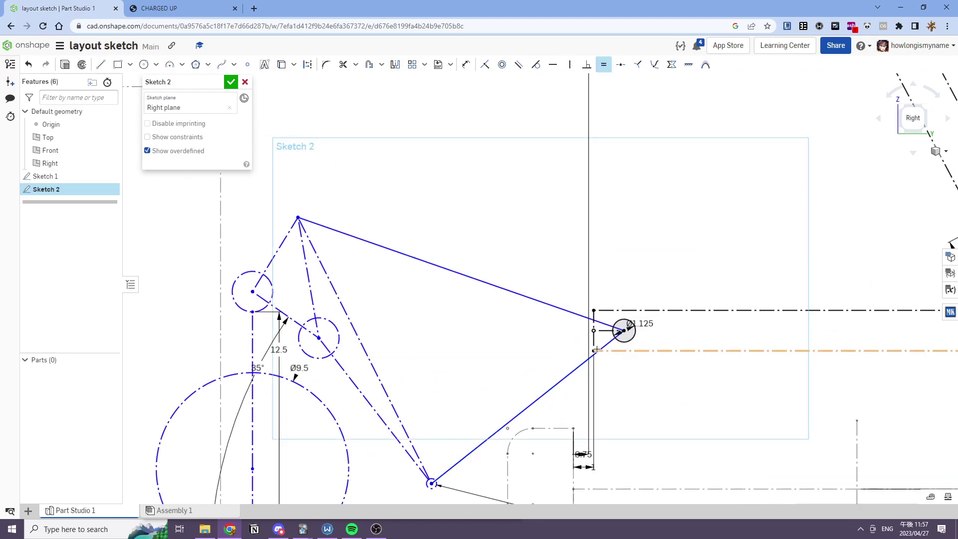
# Step: Make the ground-level tip-to-pivot line equal to its upper counterpart and convert the new apex and tip lines to construction
pyautogui.click(593, 353)
pyautogui.scroll(-5, 526, 367)
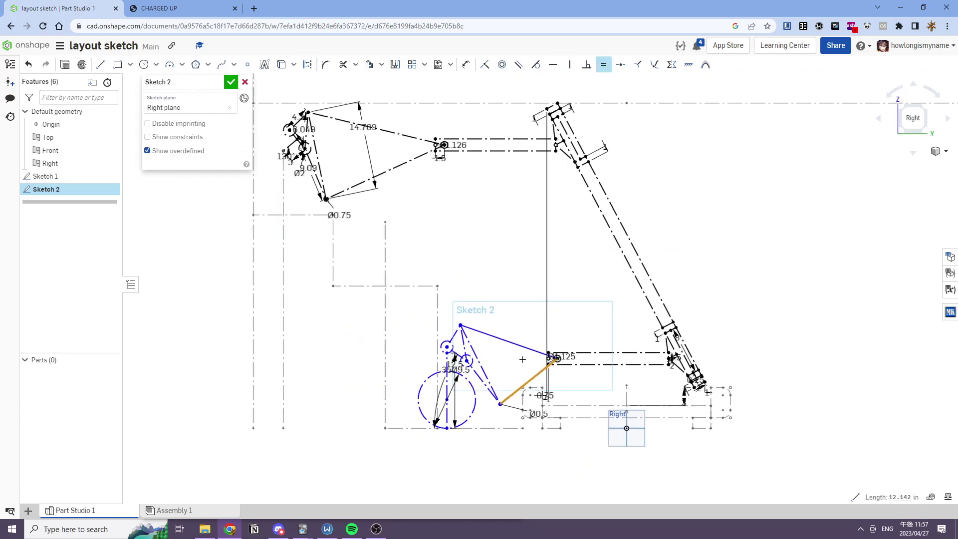
pyautogui.click(402, 164)
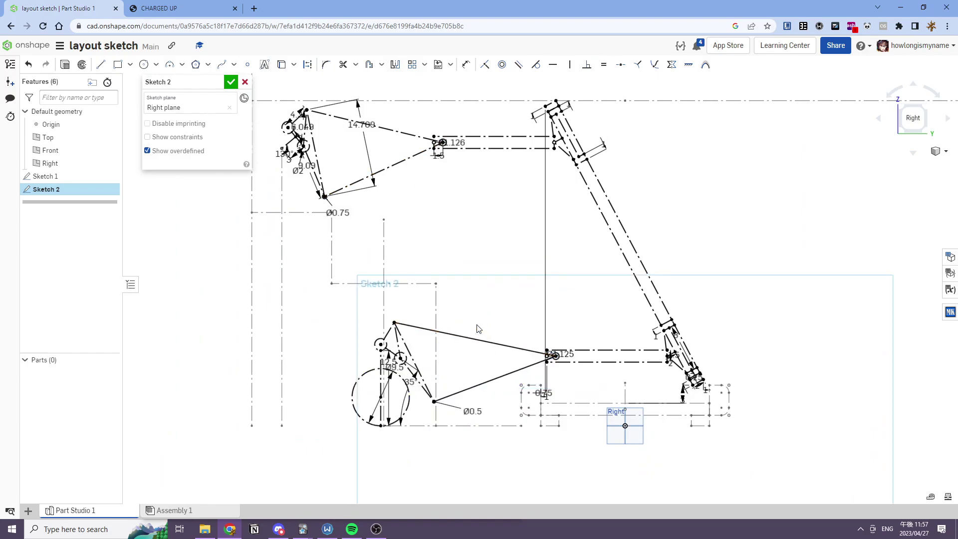
pyautogui.click(496, 383)
pyautogui.press('q')
# Step: Begin a circular pattern containing the ground-level linkage's links, circles and lines to the arm pivot
pyautogui.press('s')
pyautogui.click(422, 124)
pyautogui.press('s')
pyautogui.press('s')
pyautogui.click(424, 64)
pyautogui.click(431, 105)
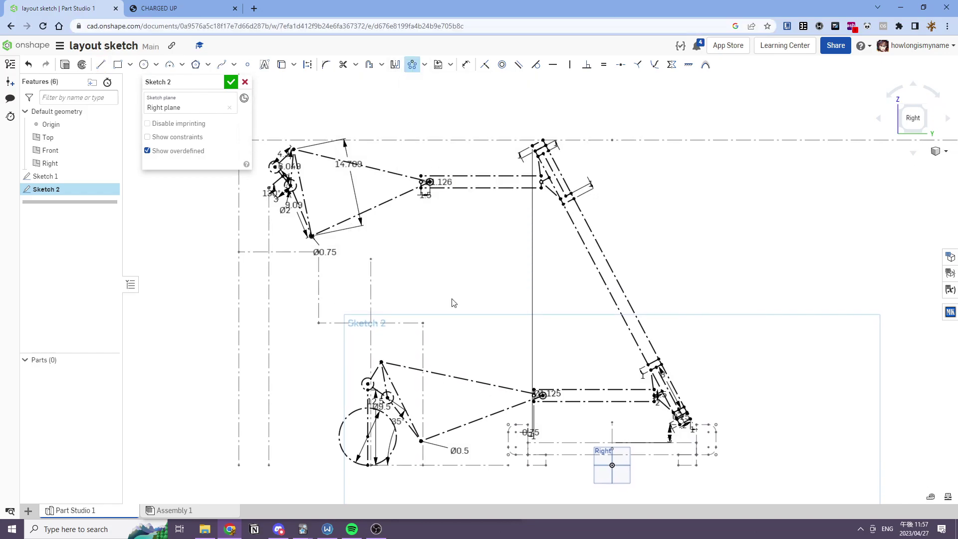
pyautogui.scroll(-3, 454, 301)
pyautogui.scroll(3, 457, 316)
pyautogui.click(454, 331)
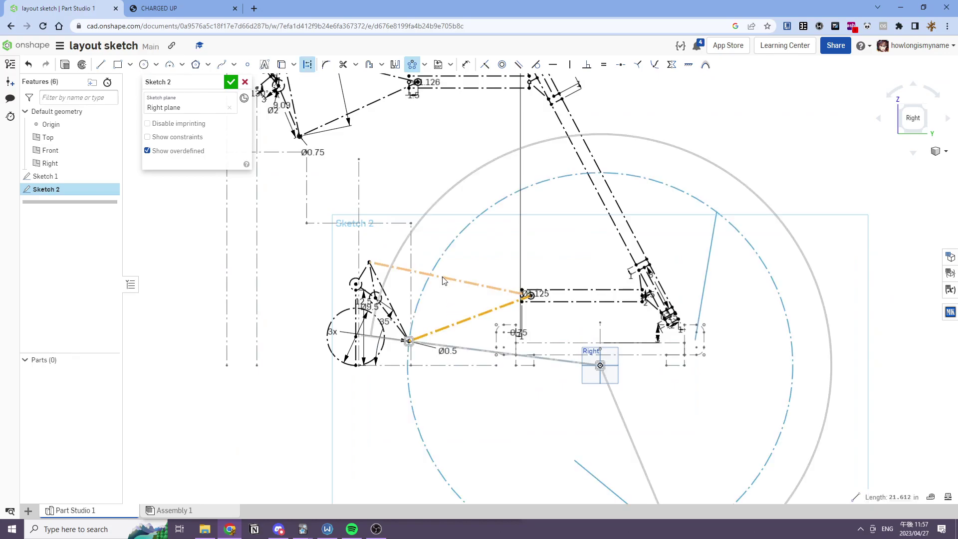
pyautogui.scroll(3, 403, 304)
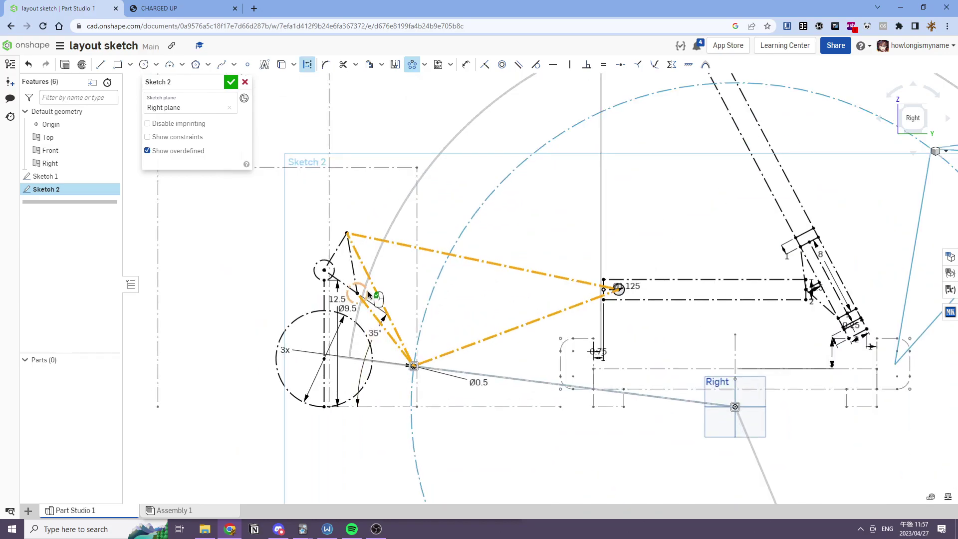
pyautogui.scroll(-4, 399, 300)
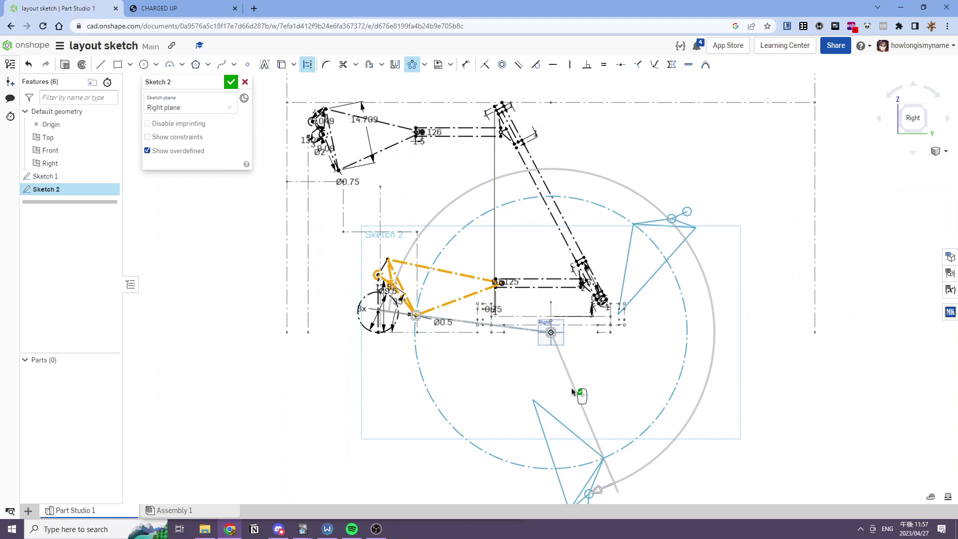
pyautogui.scroll(3, 551, 334)
pyautogui.scroll(3, 465, 251)
# Step: Move the circular pattern's centre to the lower arm's 1.125 in pivot circle
pyautogui.moveTo(551, 333); pyautogui.dragTo(466, 245)
pyautogui.scroll(-6, 482, 344)
pyautogui.moveTo(557, 397); pyautogui.dragTo(570, 318)
pyautogui.scroll(4, 345, 303)
pyautogui.scroll(5, 423, 344)
pyautogui.scroll(-6, 385, 385)
pyautogui.scroll(1, 320, 314)
pyautogui.scroll(-1, 526, 305)
pyautogui.moveTo(538, 302); pyautogui.dragTo(424, 335, button='middle')
pyautogui.scroll(-1, 484, 394)
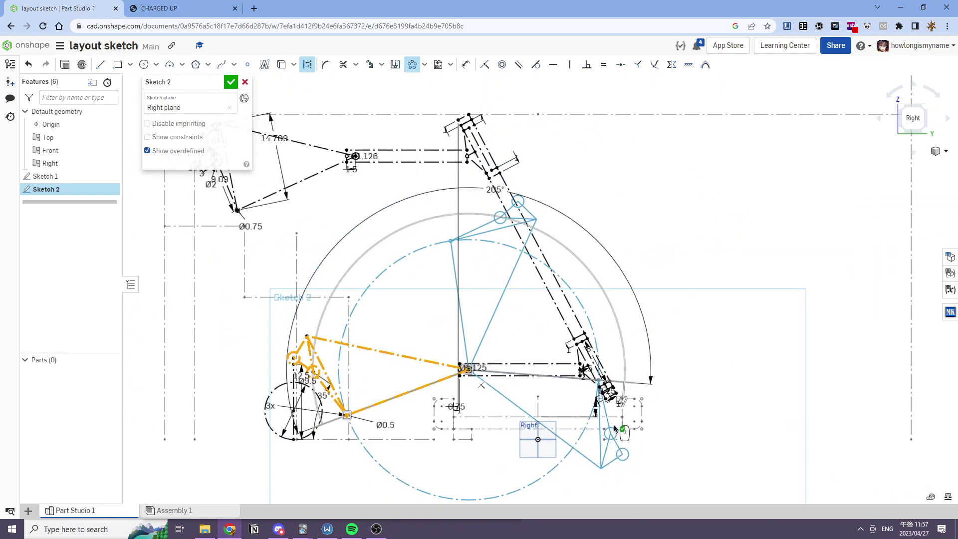
# Step: Set the circular pattern to 2 instances, swing the copy to about 108° above the arm, and delete its angle dimension
pyautogui.doubleClick(271, 406)
pyautogui.write('2')
pyautogui.press('Return')
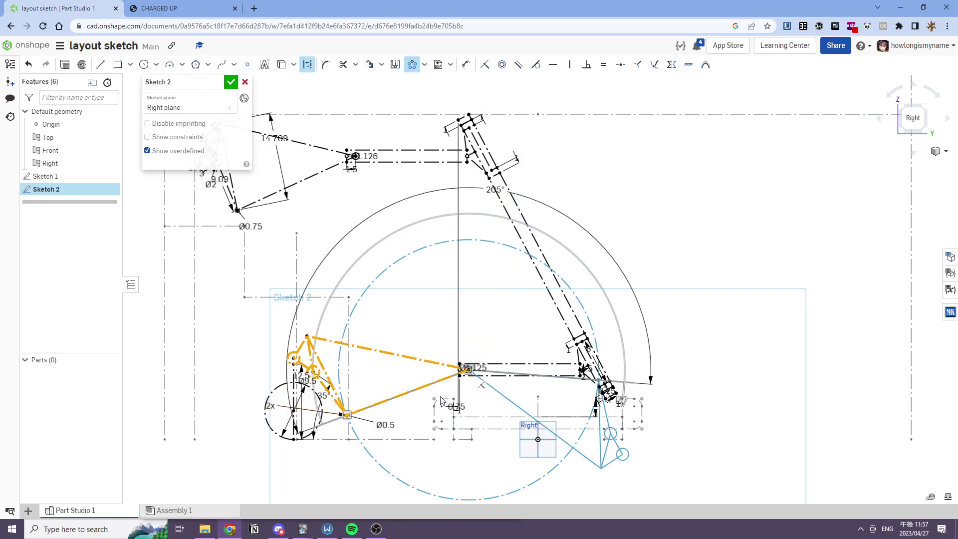
pyautogui.moveTo(649, 377); pyautogui.dragTo(362, 172)
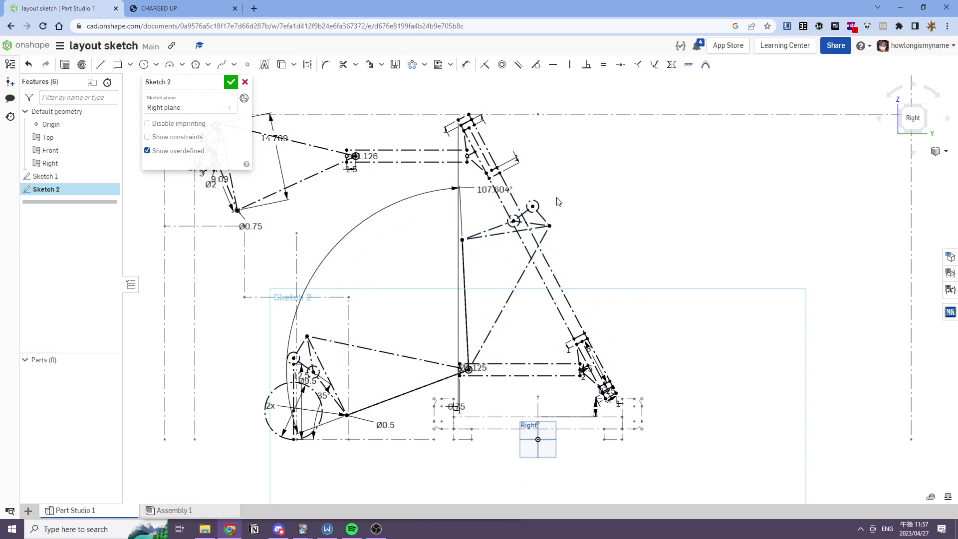
pyautogui.click(485, 195)
pyautogui.press('Delete')
pyautogui.scroll(9, 467, 237)
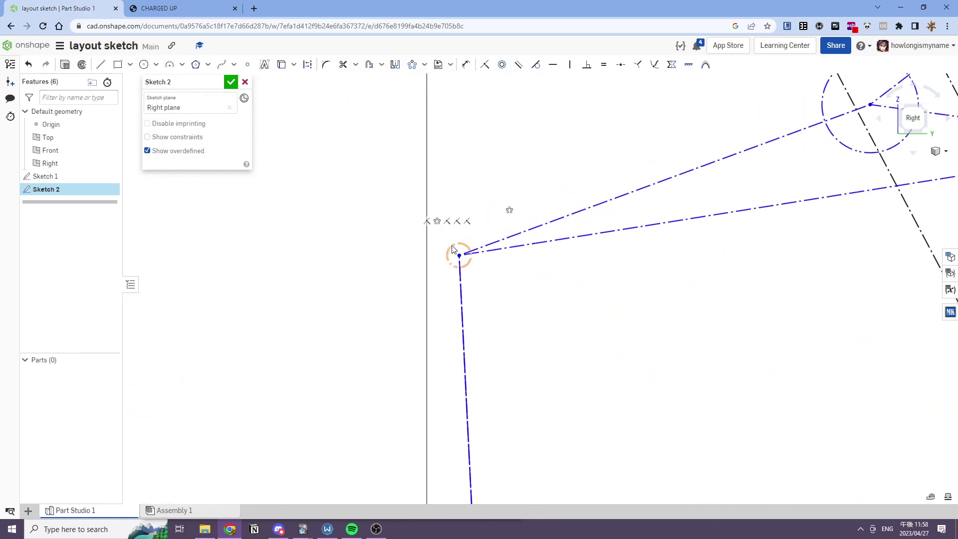
pyautogui.press('d')
pyautogui.scroll(-8, 421, 259)
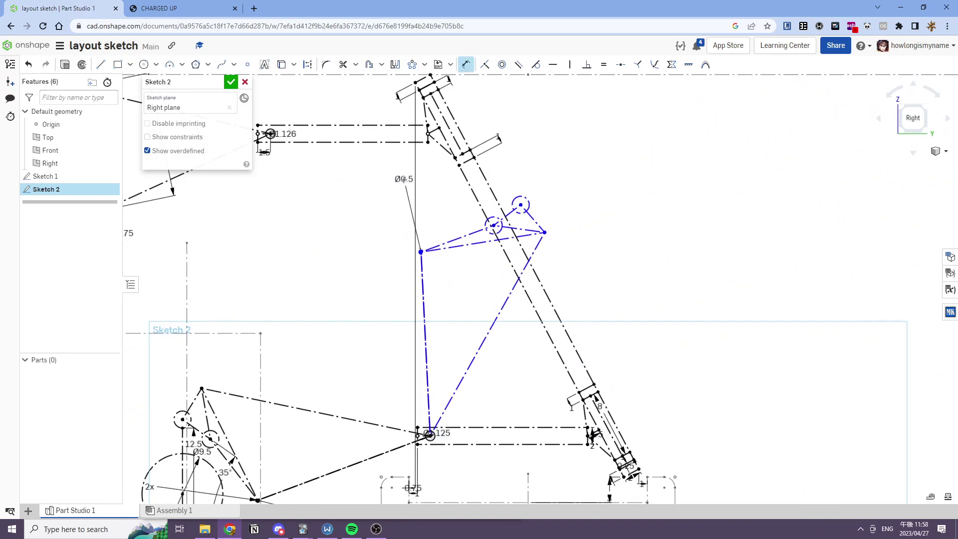
pyautogui.click(396, 395)
pyautogui.scroll(5, 407, 170)
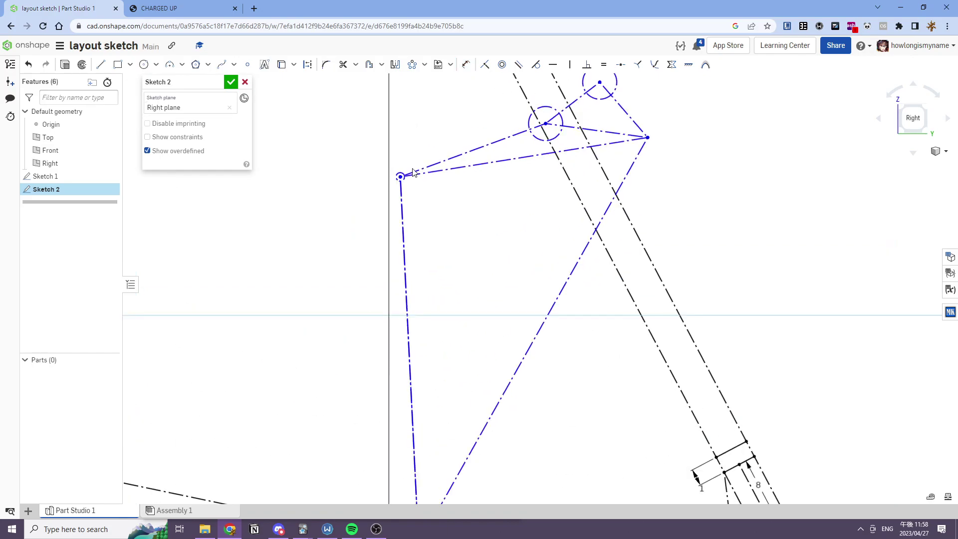
pyautogui.scroll(-5, 389, 179)
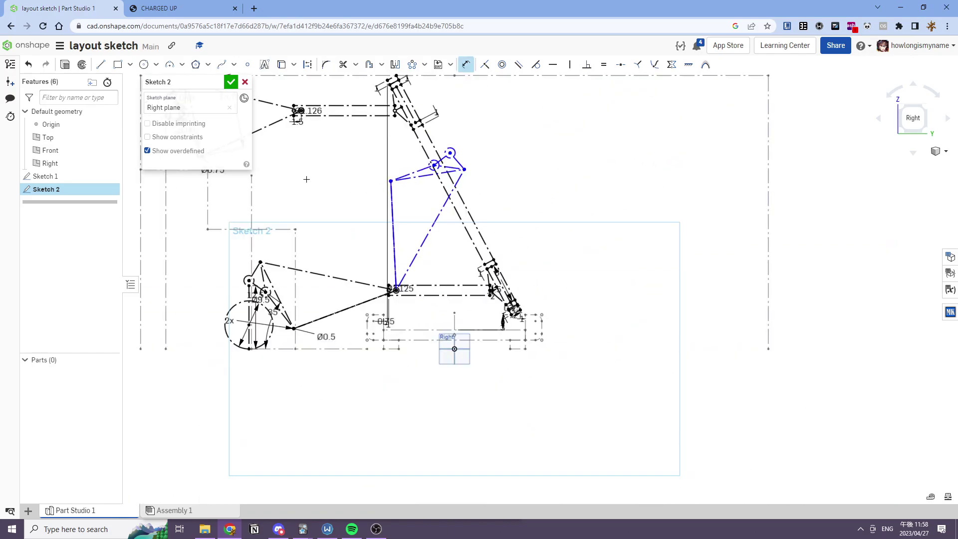
# Step: Draw a vertical construction line about 32.3 in tall upward from the near end of the robot frame
pyautogui.click(101, 65)
pyautogui.scroll(3, 368, 320)
pyautogui.scroll(-5, 411, 333)
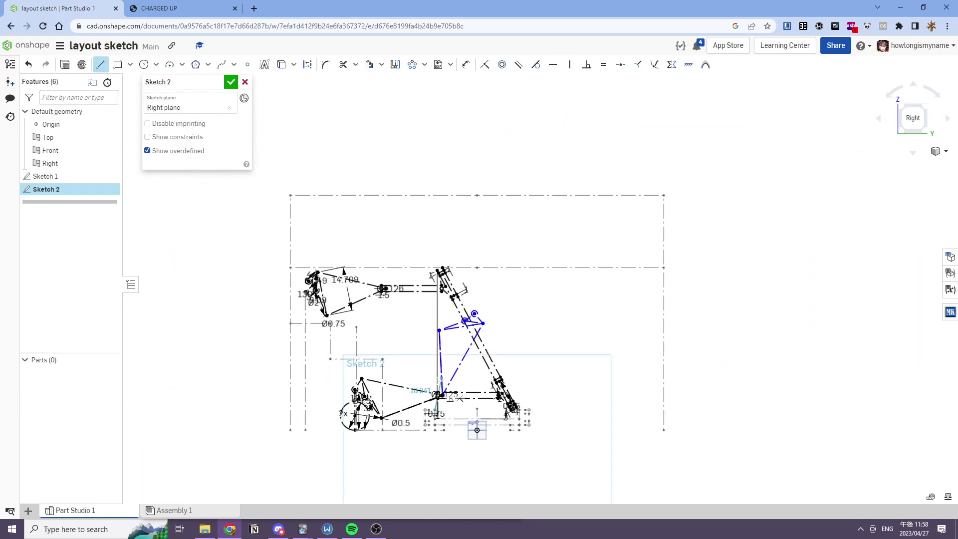
pyautogui.scroll(5, 434, 326)
pyautogui.click(438, 309)
pyautogui.press('Escape')
pyautogui.click(438, 340)
pyautogui.press('q')
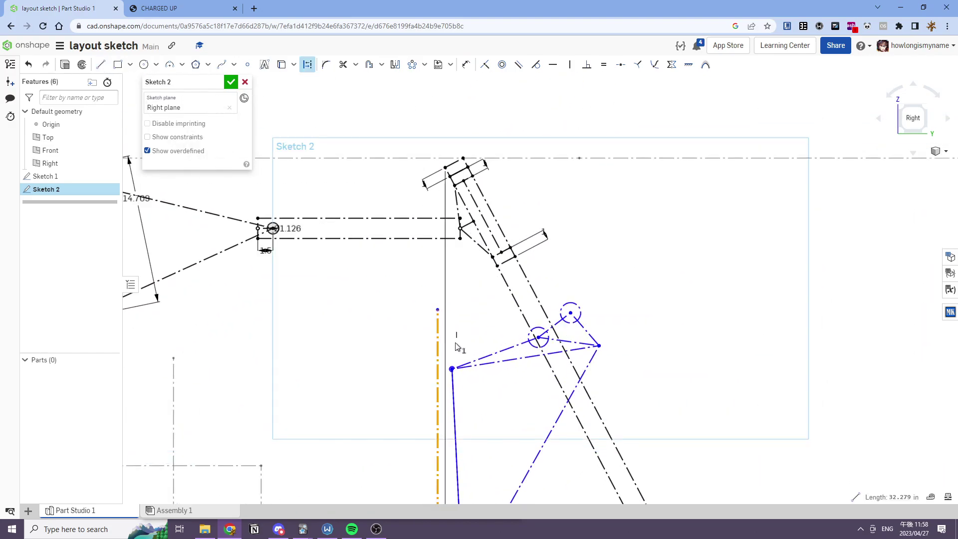
# Step: Make the swung-up linkage's small tip circle tangent to the vertical construction line
pyautogui.click(456, 346)
pyautogui.scroll(5, 452, 369)
pyautogui.press('t')
pyautogui.click(442, 367)
pyautogui.click(394, 366)
pyautogui.scroll(-5, 395, 369)
pyautogui.scroll(-5, 480, 309)
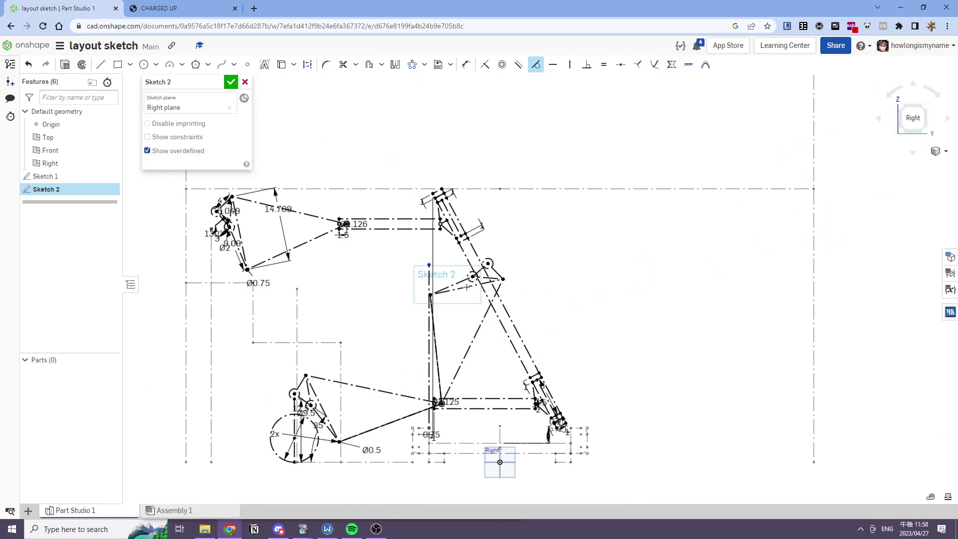
pyautogui.moveTo(467, 256); pyautogui.dragTo(471, 255, button='middle')
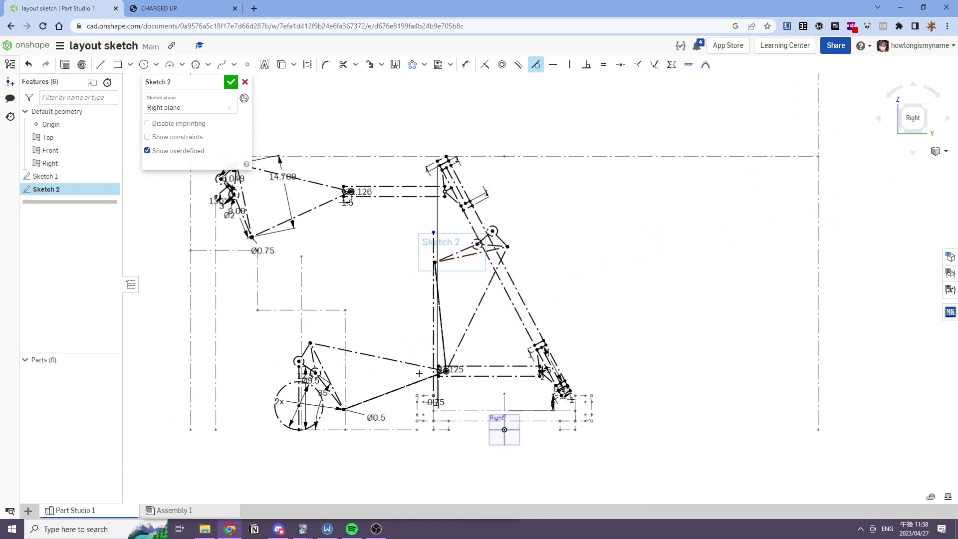
pyautogui.scroll(2, 405, 387)
pyautogui.press('Escape')
# Step: Examine the upper linkage and how it relates to the ground-level and swung-up copies
pyautogui.scroll(-3, 378, 394)
pyautogui.moveTo(377, 395); pyautogui.dragTo(381, 391, button='middle')
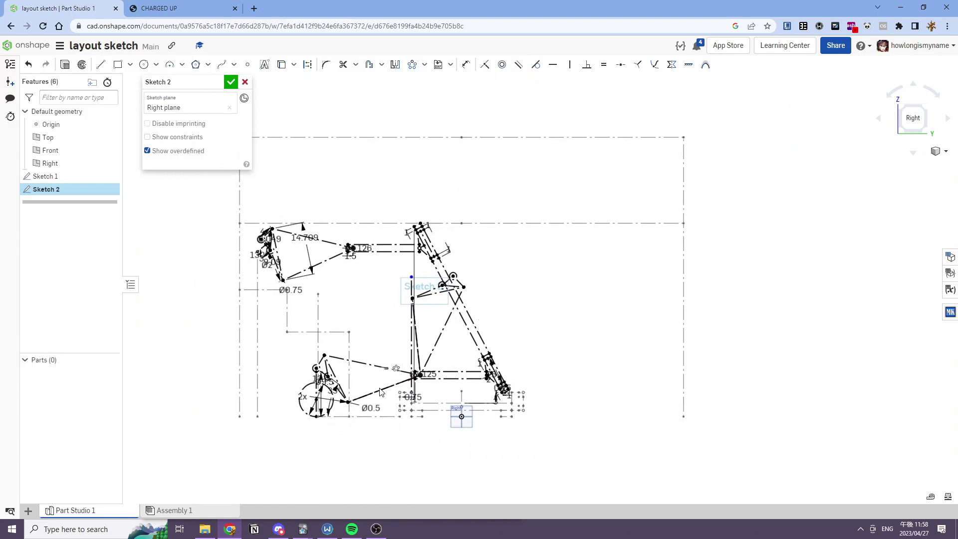
pyautogui.scroll(5, 359, 235)
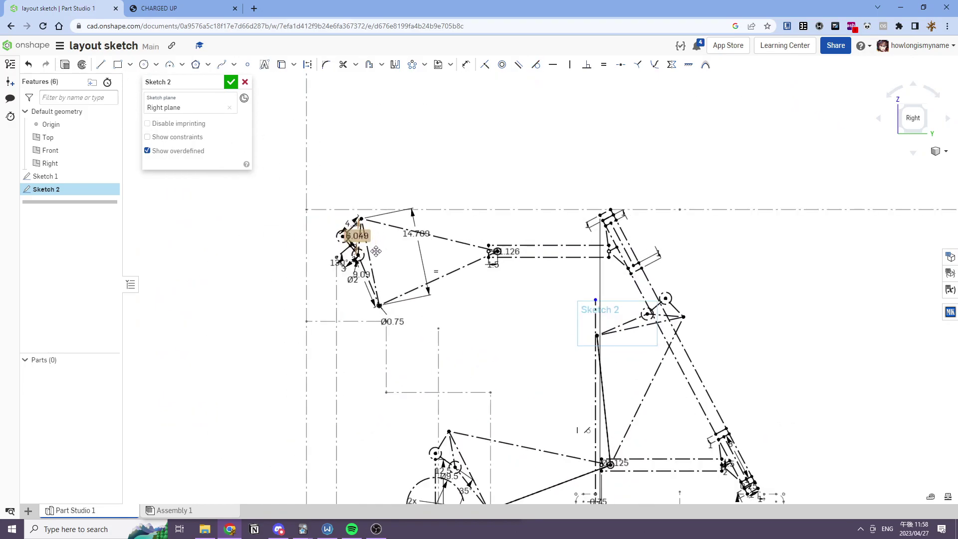
pyautogui.moveTo(378, 234); pyautogui.dragTo(375, 232, button='middle')
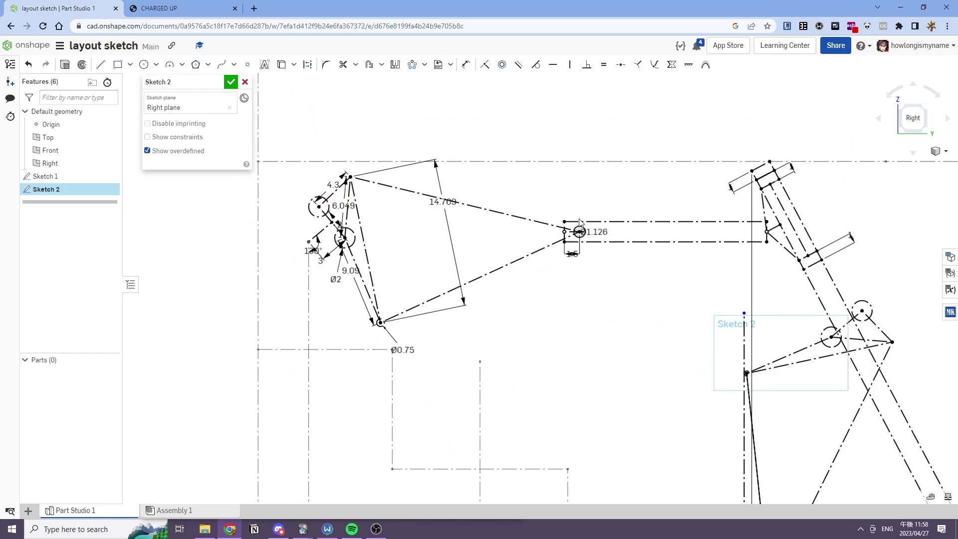
pyautogui.scroll(-4, 574, 218)
pyautogui.scroll(1, 771, 364)
pyautogui.scroll(-1, 738, 314)
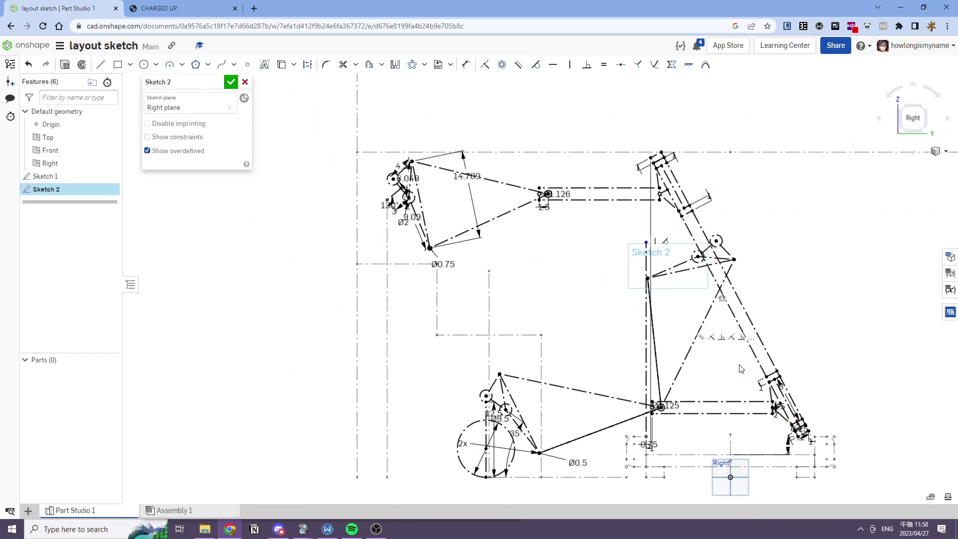
# Step: Set the outer offset dimension at the foot of the slanted arm, above the frame's far end, to 0.5 in
pyautogui.scroll(2, 761, 382)
pyautogui.scroll(-1, 793, 389)
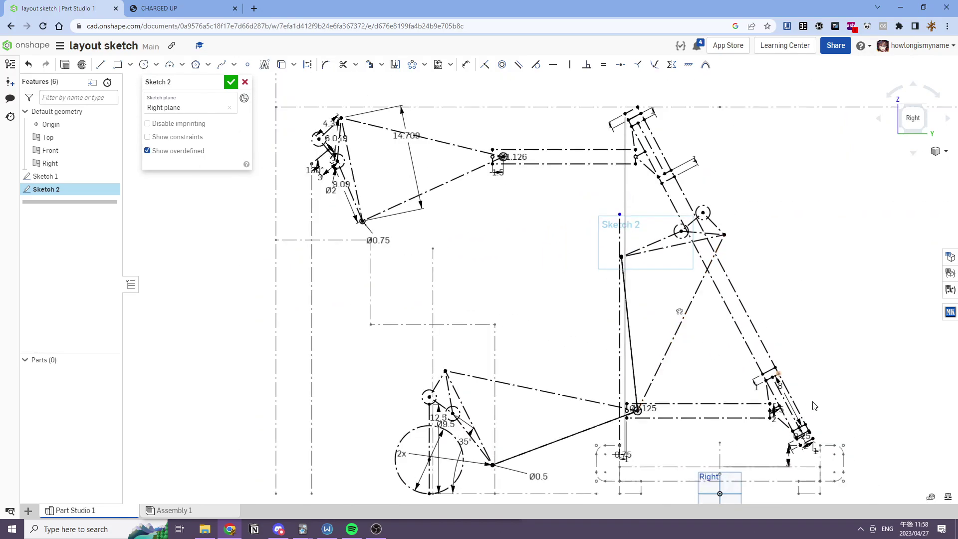
pyautogui.doubleClick(814, 451)
pyautogui.write('.5')
pyautogui.press('Return')
pyautogui.moveTo(433, 287)
pyautogui.mouseDown(button='middle')
pyautogui.moveTo(499, 285)
pyautogui.moveTo(493, 305)
pyautogui.mouseUp(button='middle')
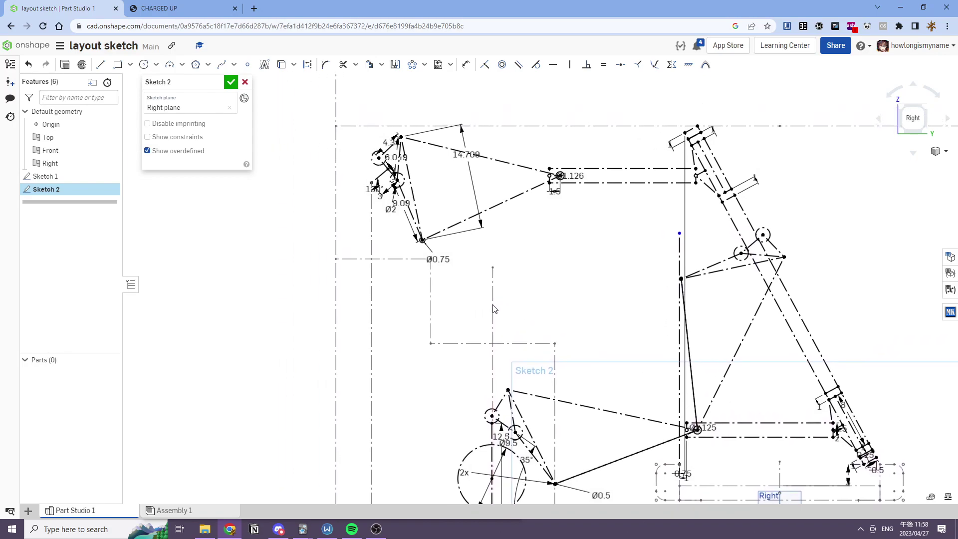
# Step: Inspect the upper, ground-level and swung-up linkage positions and their clearance to the frame and slanted arm
pyautogui.press('d')
pyautogui.moveTo(666, 397); pyautogui.dragTo(588, 308, button='middle')
pyautogui.press('Escape')
pyautogui.scroll(-1, 494, 390)
pyautogui.moveTo(495, 389); pyautogui.dragTo(523, 416, button='middle')
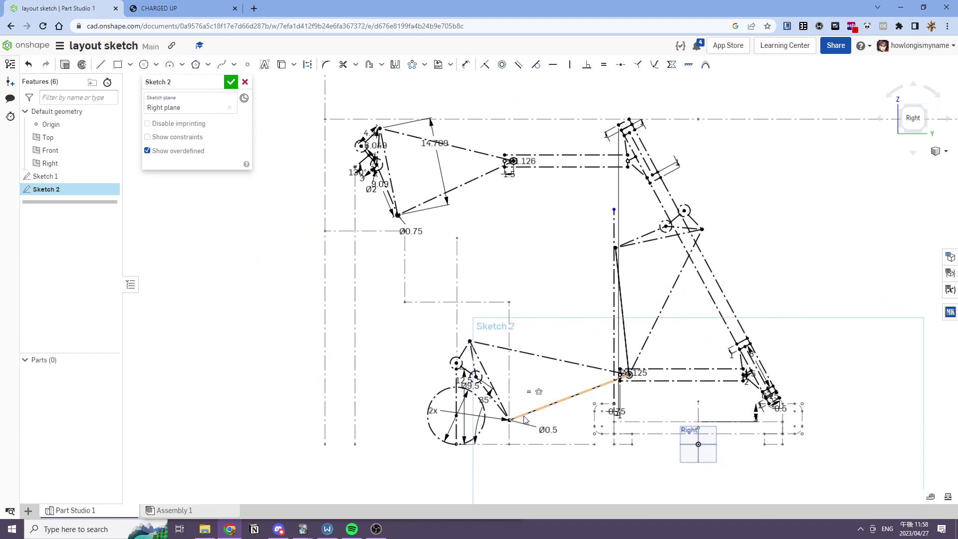
pyautogui.scroll(2, 385, 148)
pyautogui.scroll(1, 385, 163)
pyautogui.scroll(1, 369, 164)
pyautogui.scroll(-1, 356, 170)
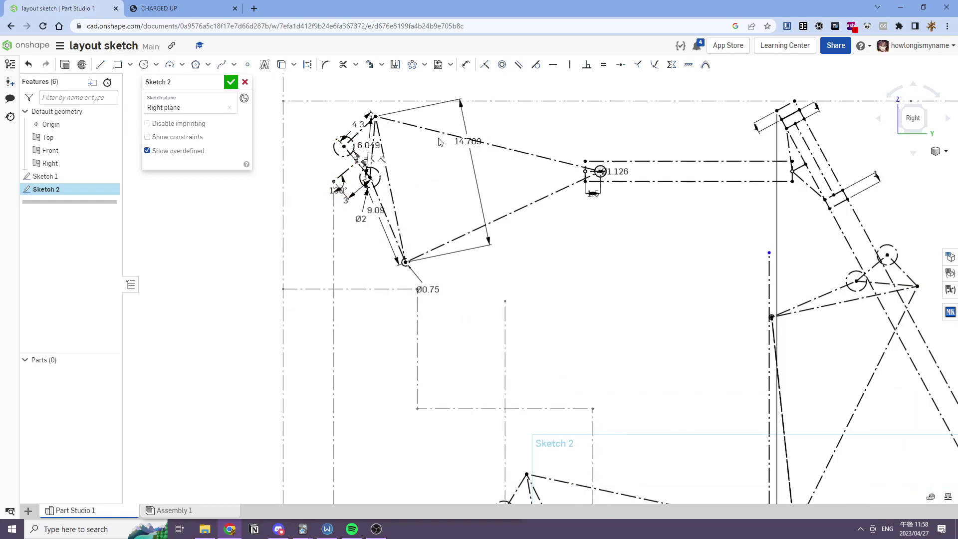
pyautogui.moveTo(553, 252); pyautogui.dragTo(509, 163, button='middle')
pyautogui.scroll(-3, 509, 163)
pyautogui.scroll(2, 582, 285)
pyautogui.moveTo(626, 408); pyautogui.dragTo(595, 354, button='middle')
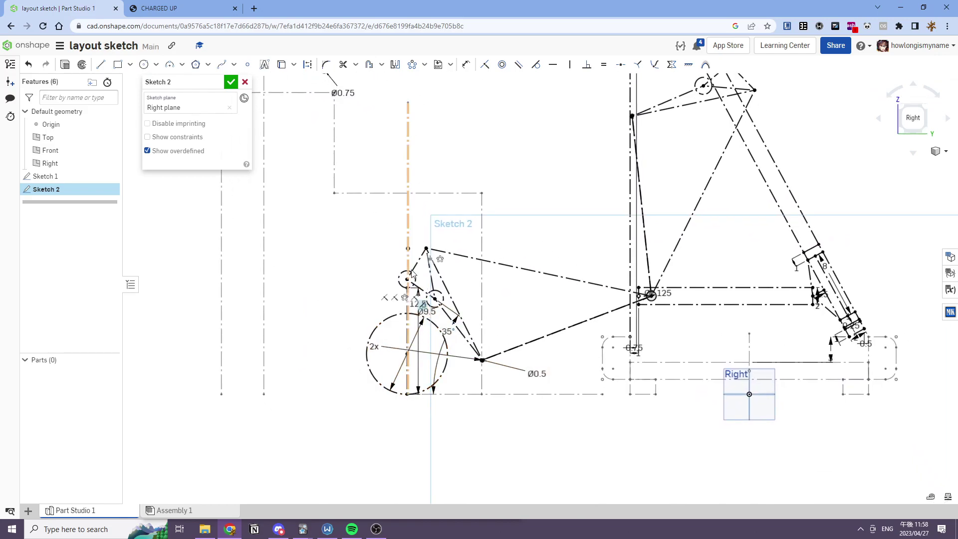
pyautogui.scroll(-2, 504, 236)
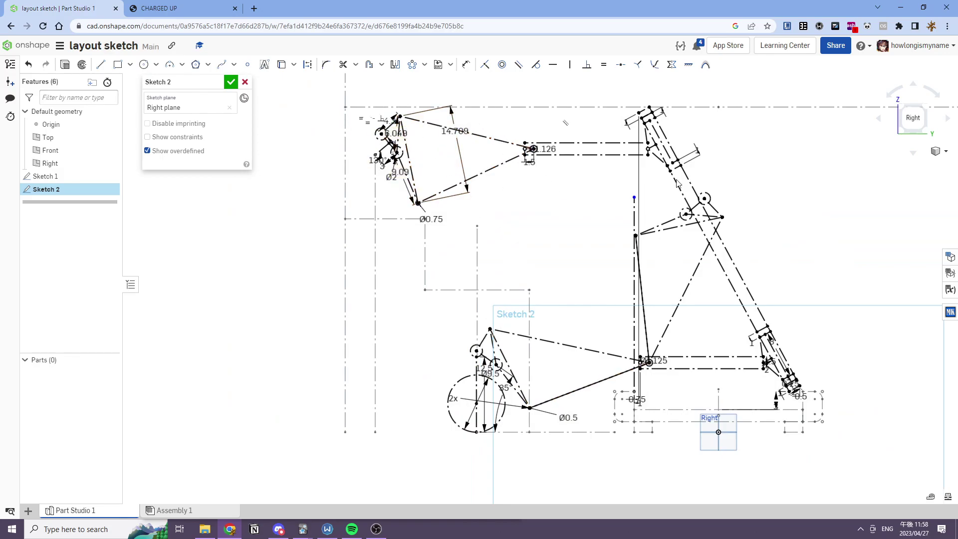
pyautogui.scroll(3, 629, 238)
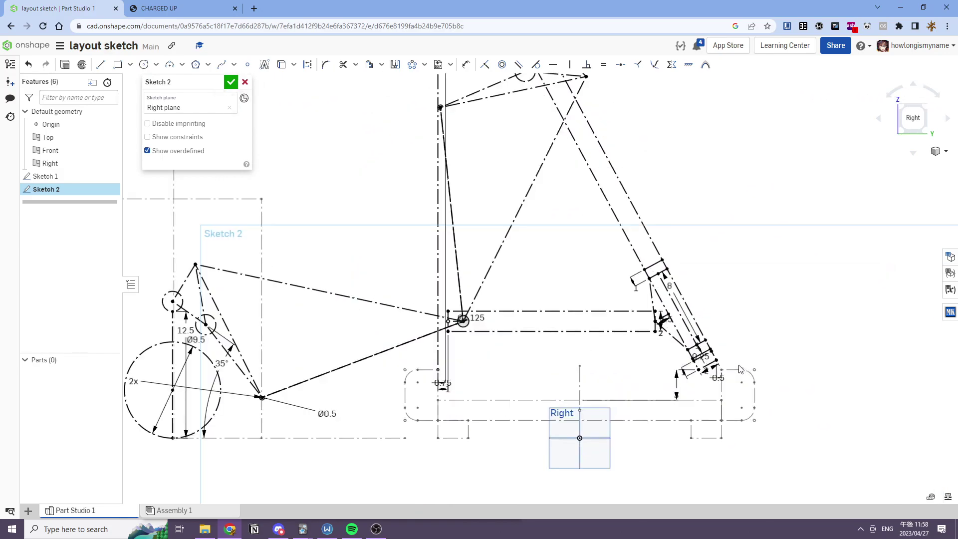
pyautogui.scroll(-5, 573, 342)
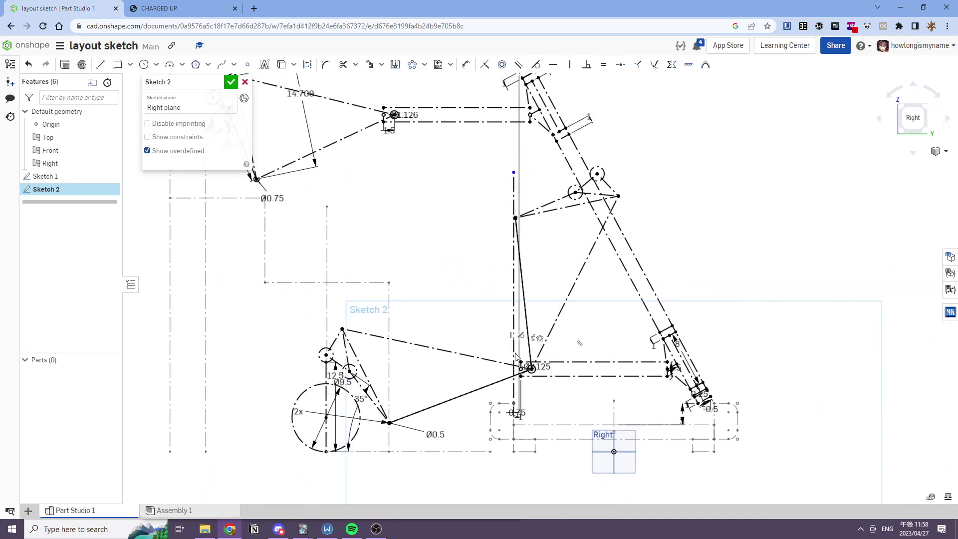
# Step: Sketch a 9.5 in diameter circle just below the upper linkage's small tip circles, beside its slanted link
pyautogui.scroll(1, 559, 267)
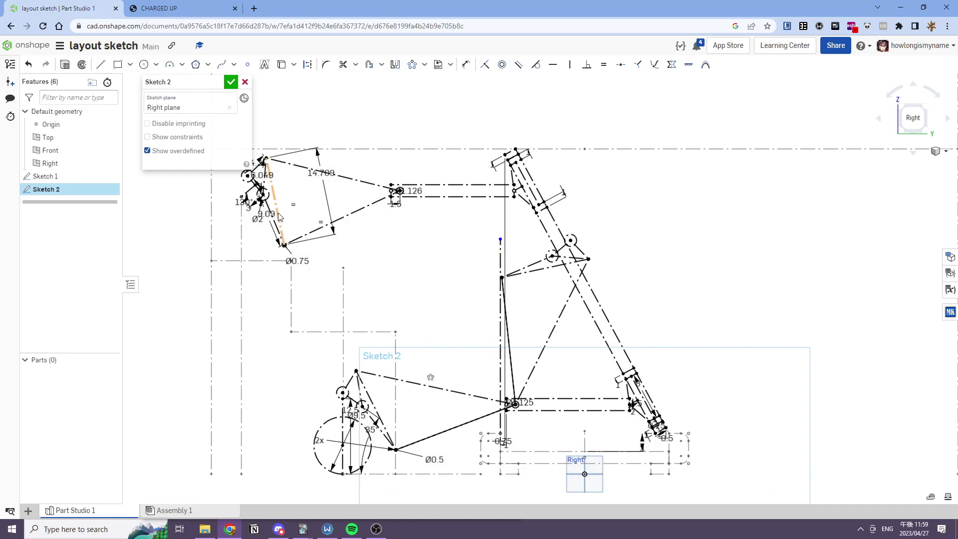
pyautogui.scroll(2, 278, 212)
pyautogui.scroll(2, 319, 214)
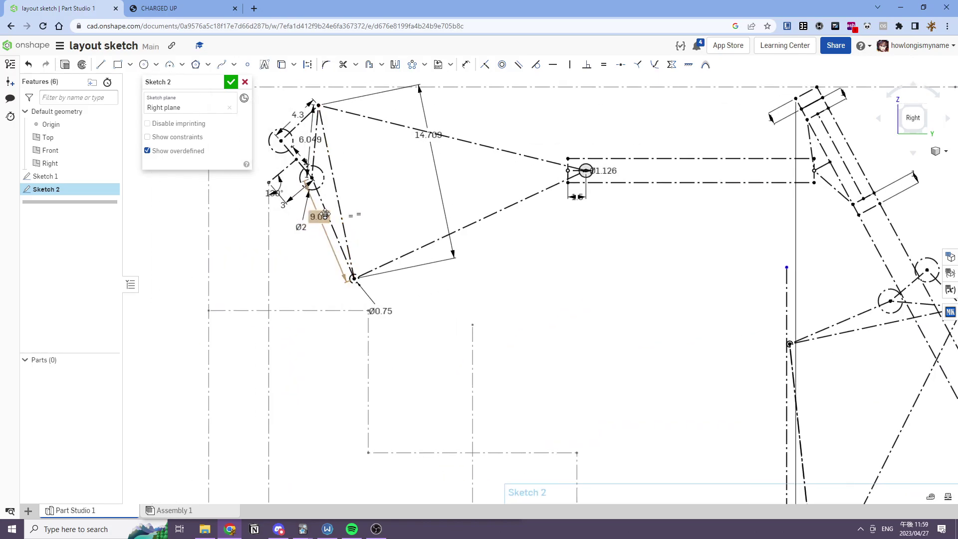
pyautogui.scroll(-2, 324, 214)
pyautogui.scroll(3, 325, 214)
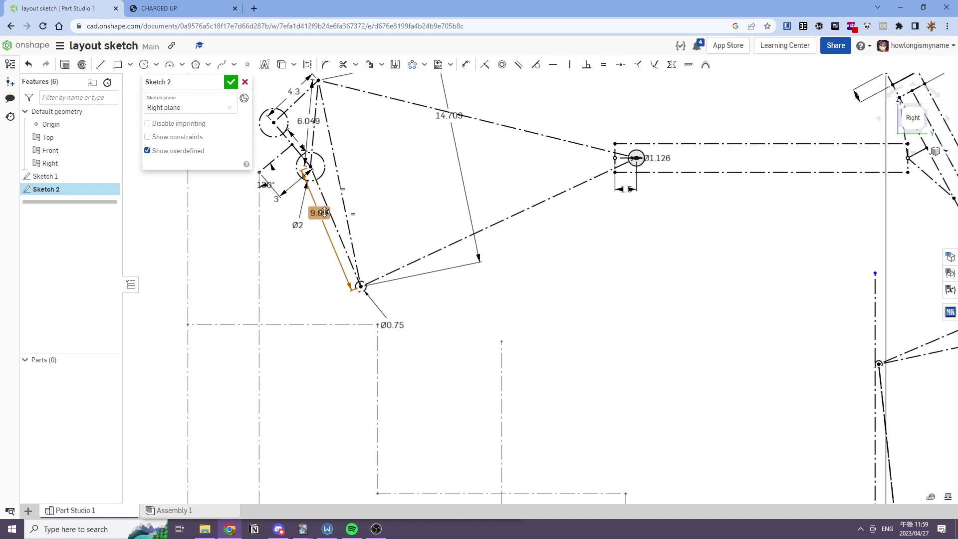
pyautogui.click(145, 66)
pyautogui.moveTo(277, 278); pyautogui.dragTo(376, 284, button='middle')
pyautogui.click(376, 285)
pyautogui.click(398, 248)
pyautogui.press('d')
pyautogui.click(398, 248)
pyautogui.click(460, 218)
pyautogui.write('9.5')
pyautogui.press('Return')
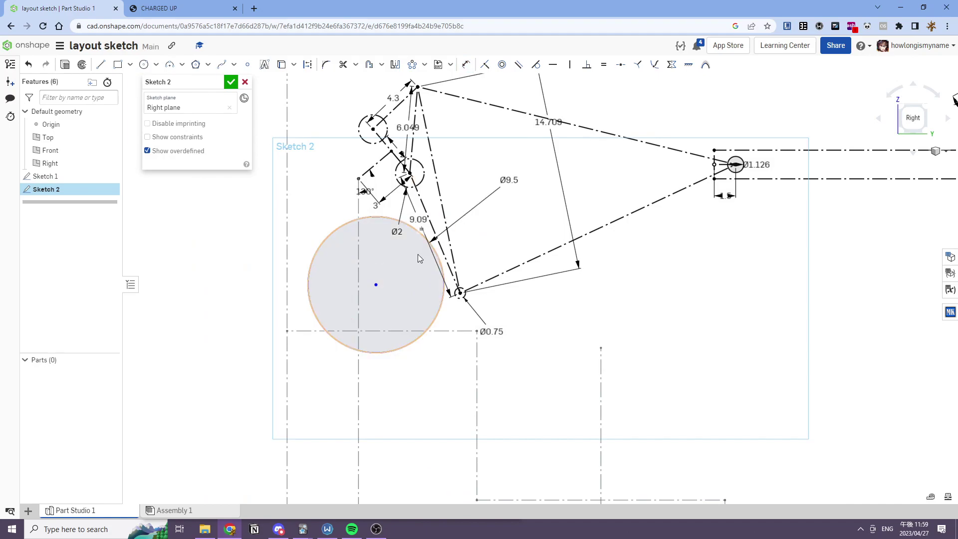
# Step: Make the 9.5 in circle construction geometry, tangent to the upper linkage's Ø2 circle and its Ø0.75 end circle
pyautogui.click(377, 217)
pyautogui.press('q')
pyautogui.click(524, 215)
pyautogui.press('t')
pyautogui.click(418, 230)
pyautogui.click(407, 183)
pyautogui.click(450, 284)
pyautogui.click(455, 289)
pyautogui.press('Escape')
pyautogui.moveTo(495, 190); pyautogui.dragTo(551, 203, button='middle')
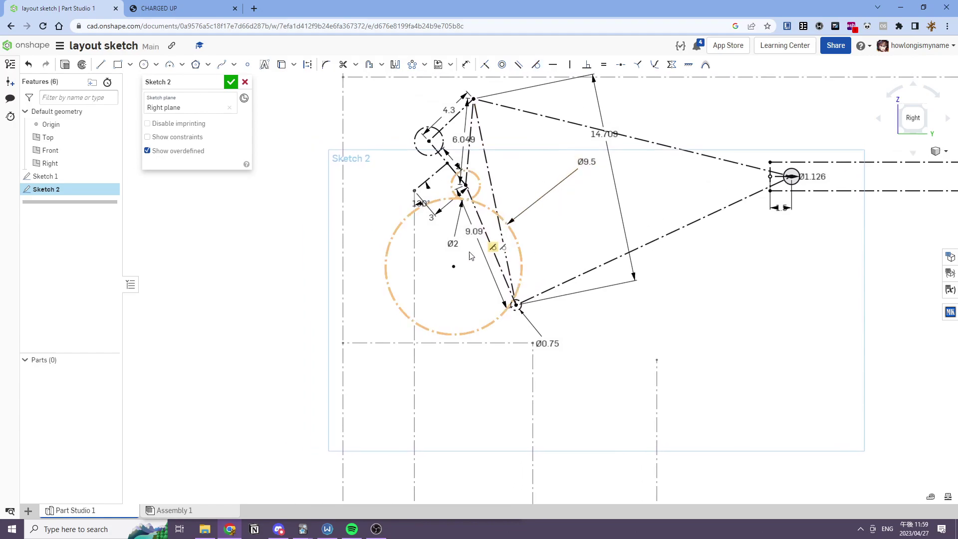
# Step: Examine the three linkage positions against the frame, slanted arm and outer limits, and close the CHARGED UP browser tab
pyautogui.moveTo(629, 302)
pyautogui.mouseDown(button='middle')
pyautogui.moveTo(508, 224)
pyautogui.moveTo(488, 299)
pyautogui.moveTo(414, 288)
pyautogui.mouseUp(button='middle')
pyautogui.scroll(-5, 587, 281)
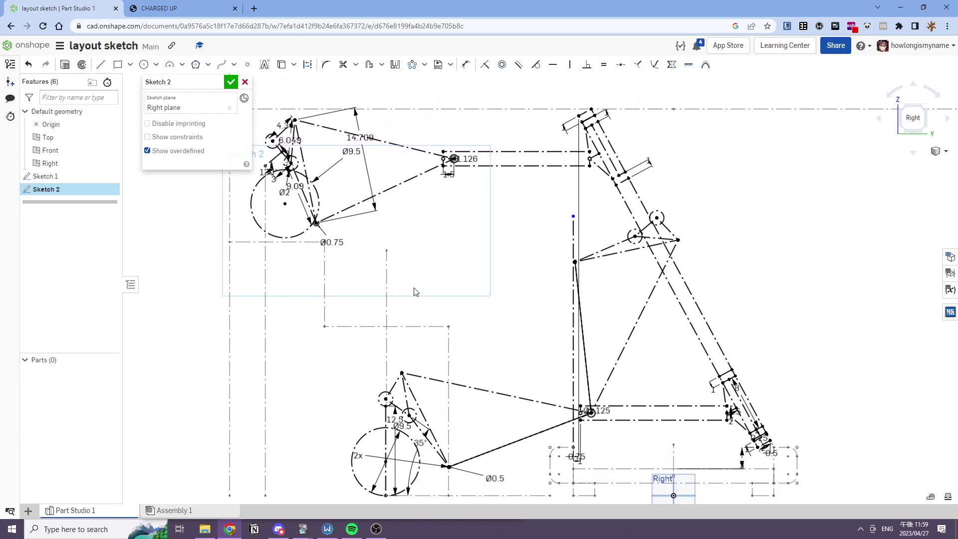
pyautogui.moveTo(651, 289); pyautogui.dragTo(593, 272, button='middle')
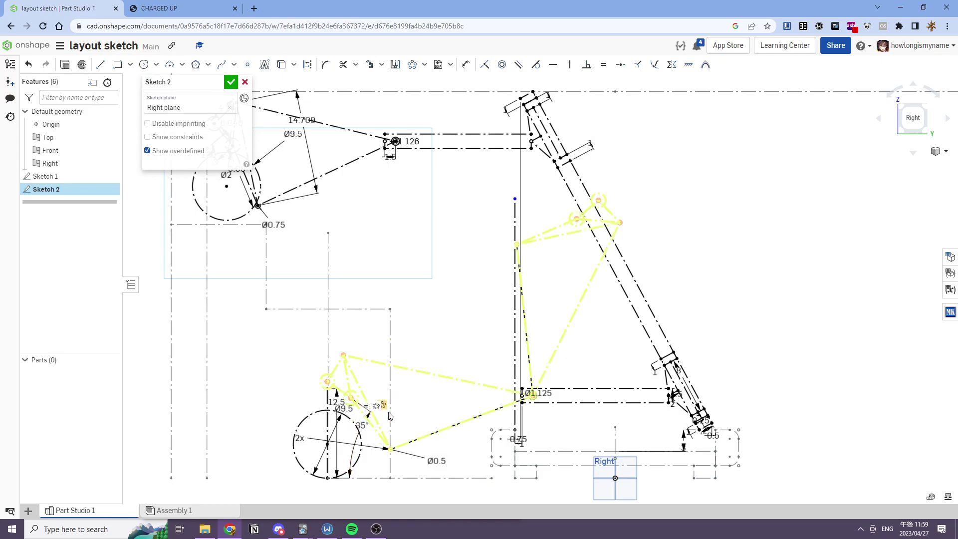
pyautogui.scroll(-3, 394, 398)
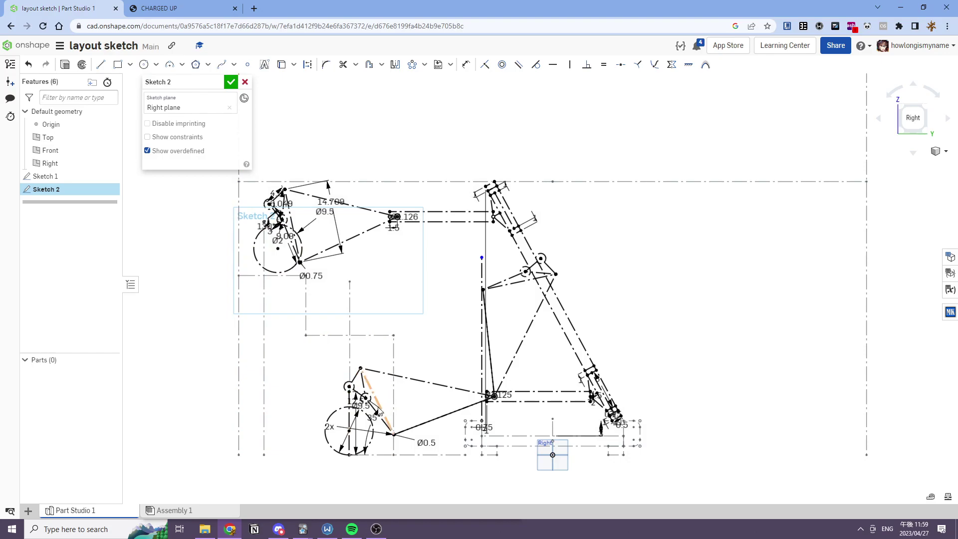
pyautogui.scroll(2, 442, 410)
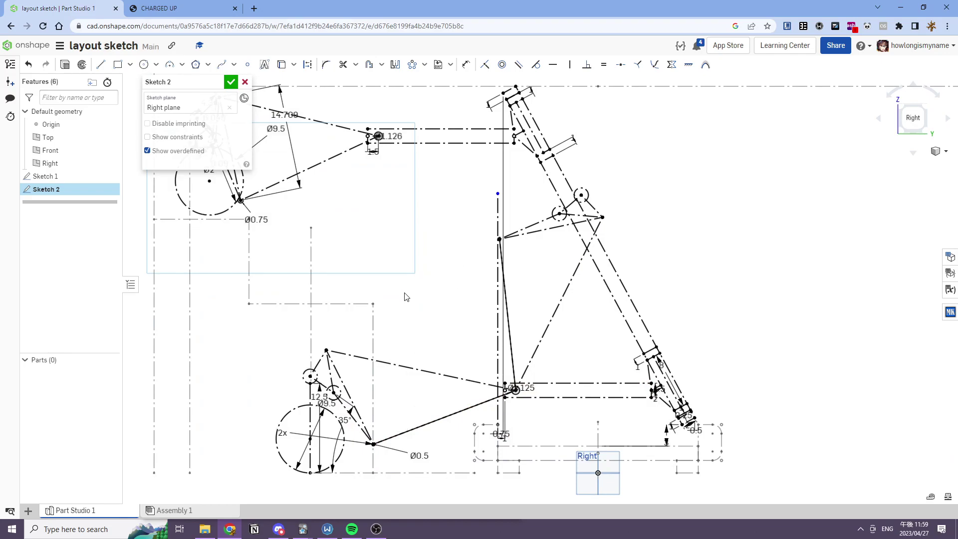
pyautogui.scroll(-3, 386, 313)
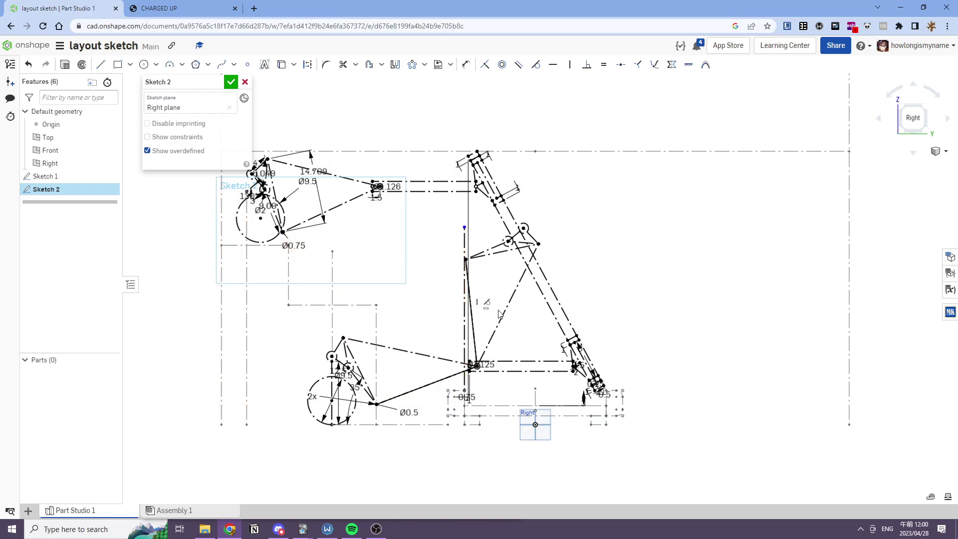
pyautogui.scroll(-1, 310, 208)
pyautogui.scroll(1, 270, 199)
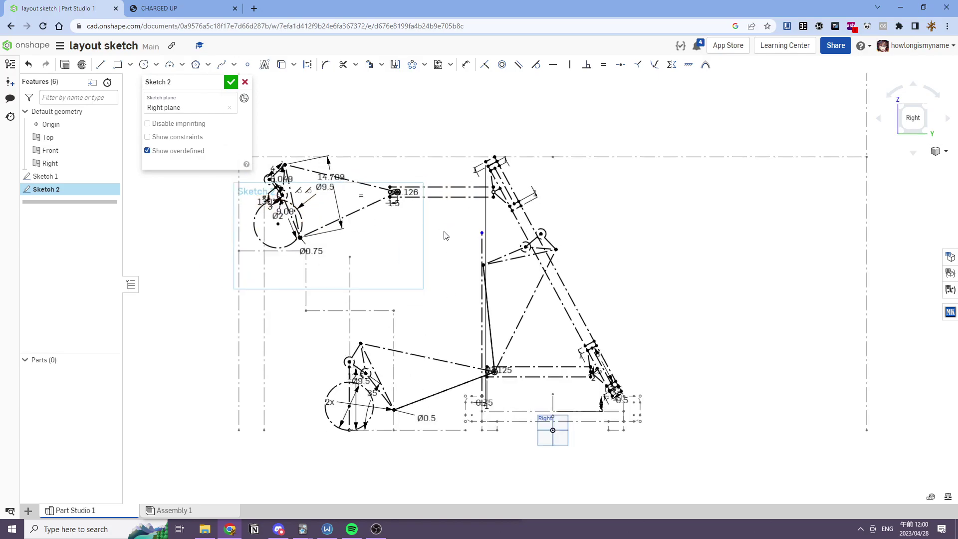
pyautogui.scroll(-1, 578, 346)
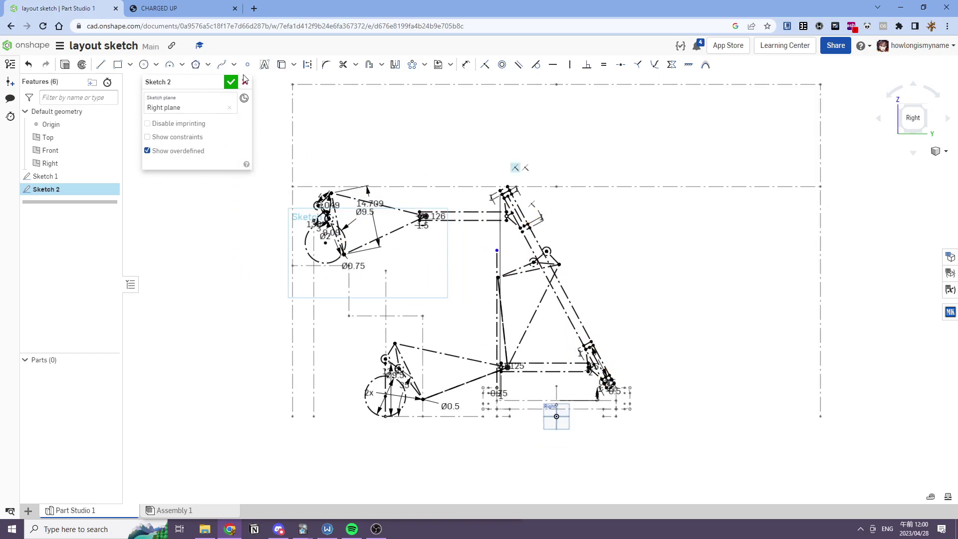
pyautogui.click(235, 8)
# Step: Try a shorter spacing between the two crosspieces of the lower carriage on the slanted arm
pyautogui.scroll(5, 504, 369)
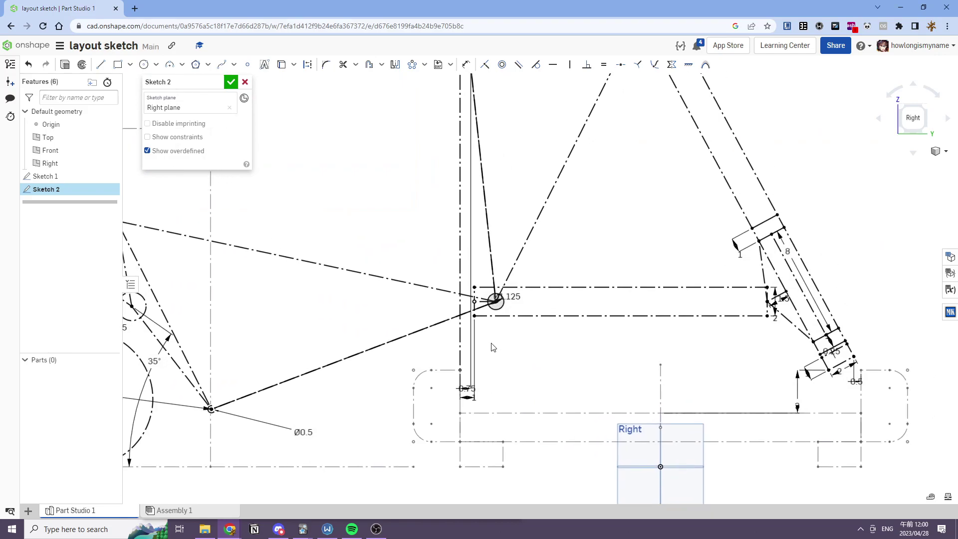
pyautogui.moveTo(485, 349); pyautogui.dragTo(486, 351, button='middle')
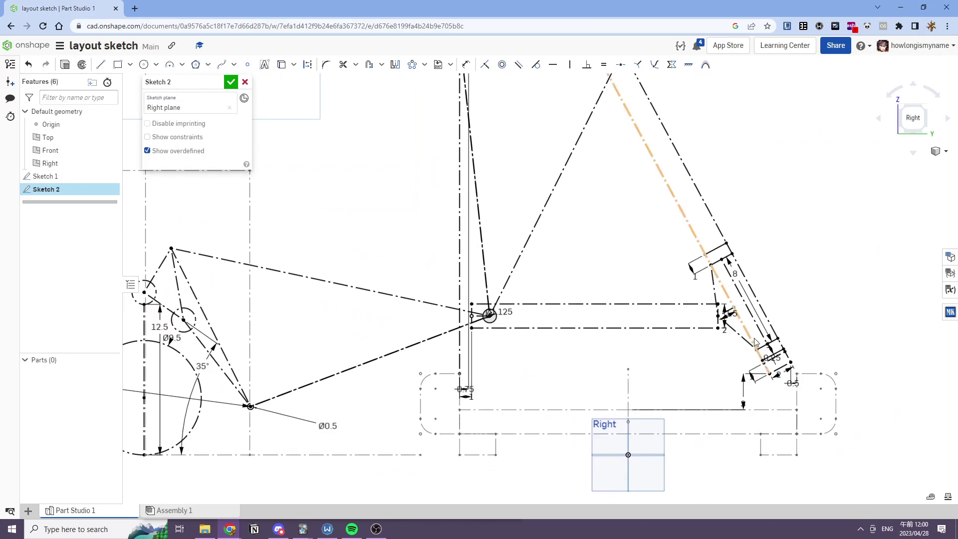
pyautogui.scroll(3, 760, 332)
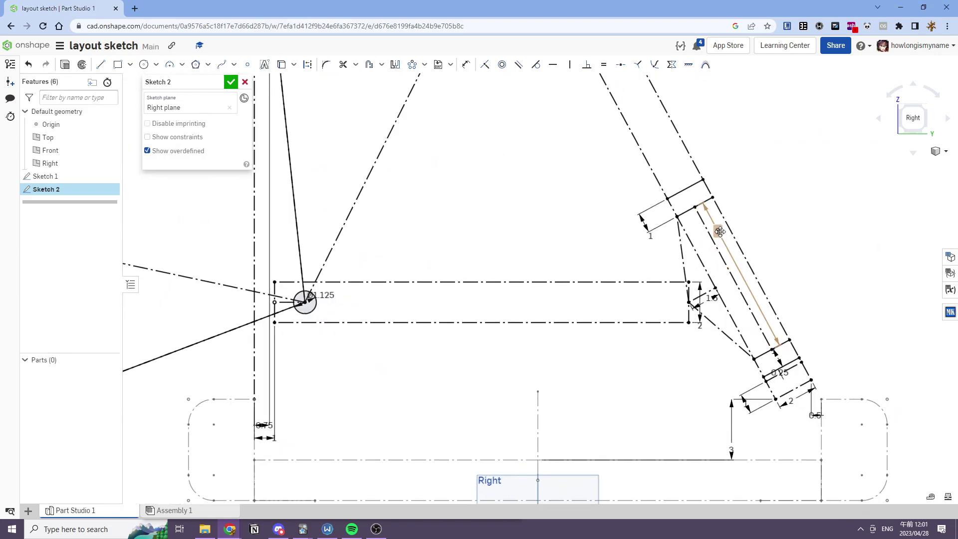
pyautogui.doubleClick(718, 231)
pyautogui.press('Return')
pyautogui.rightClick(780, 277)
pyautogui.click(448, 227)
pyautogui.scroll(-8, 541, 277)
pyautogui.moveTo(537, 278); pyautogui.dragTo(540, 317, button='middle')
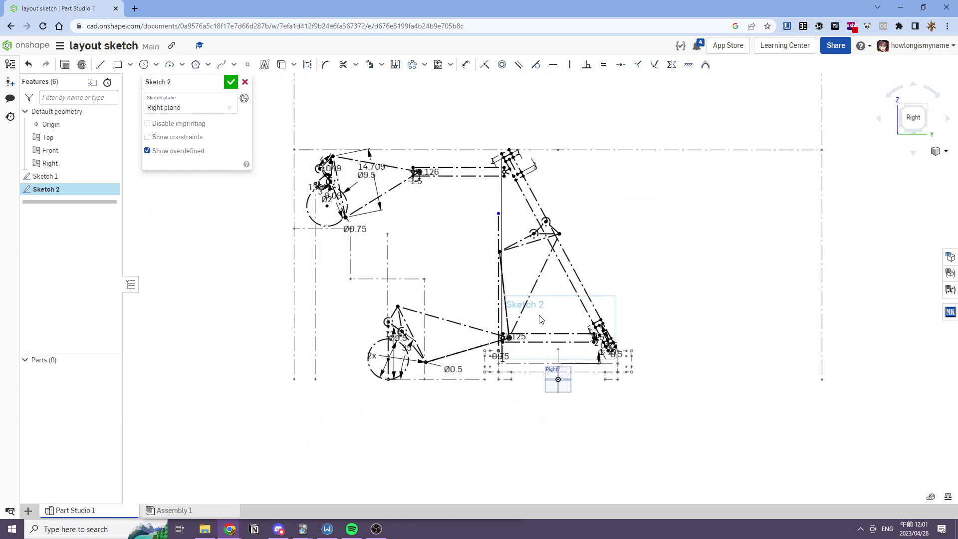
# Step: Set the lower carriage's crosspiece spacing on the slanted arm to 4 in, undoing and redoing it to compare
pyautogui.scroll(5, 584, 317)
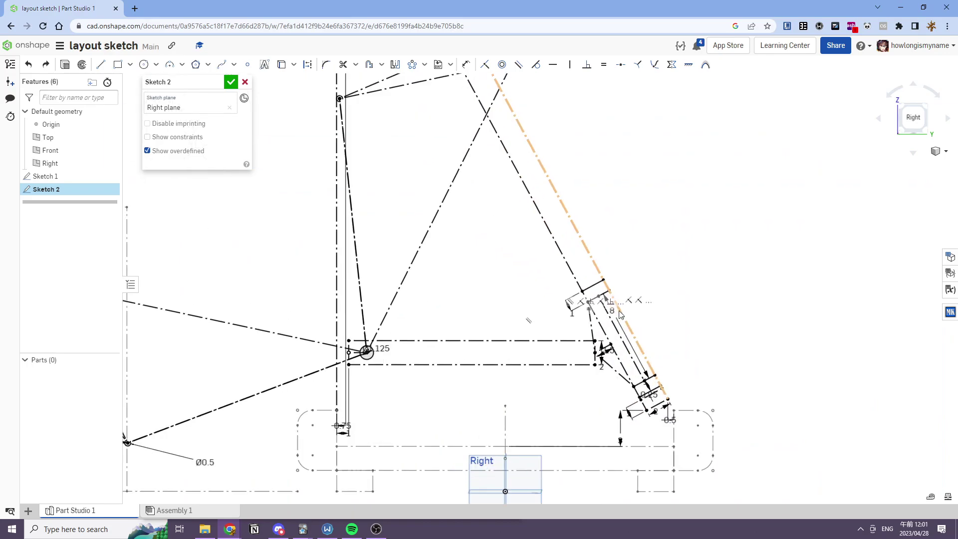
pyautogui.doubleClick(612, 314)
pyautogui.write('4')
pyautogui.press('Return')
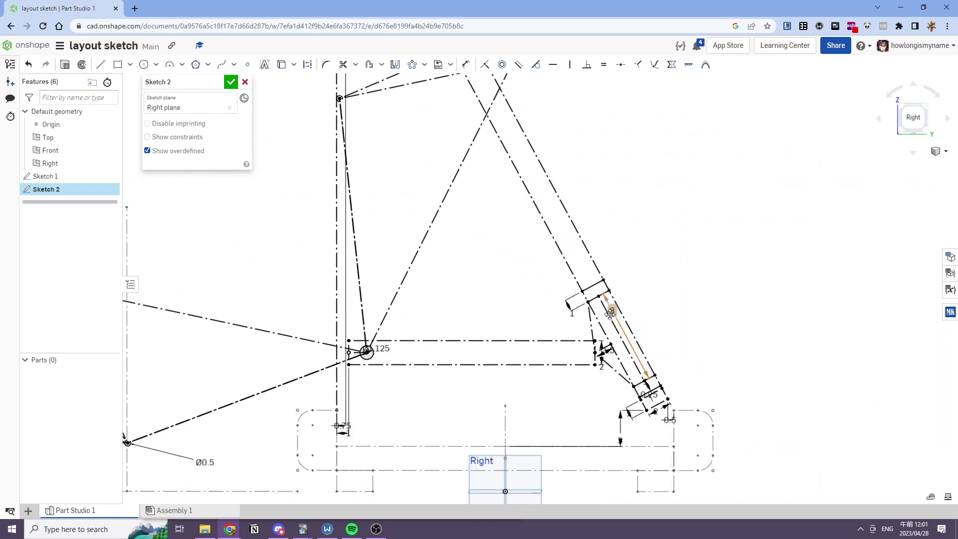
pyautogui.scroll(-1, 547, 340)
pyautogui.moveTo(547, 339); pyautogui.dragTo(665, 390, button='middle')
pyautogui.scroll(-3, 663, 390)
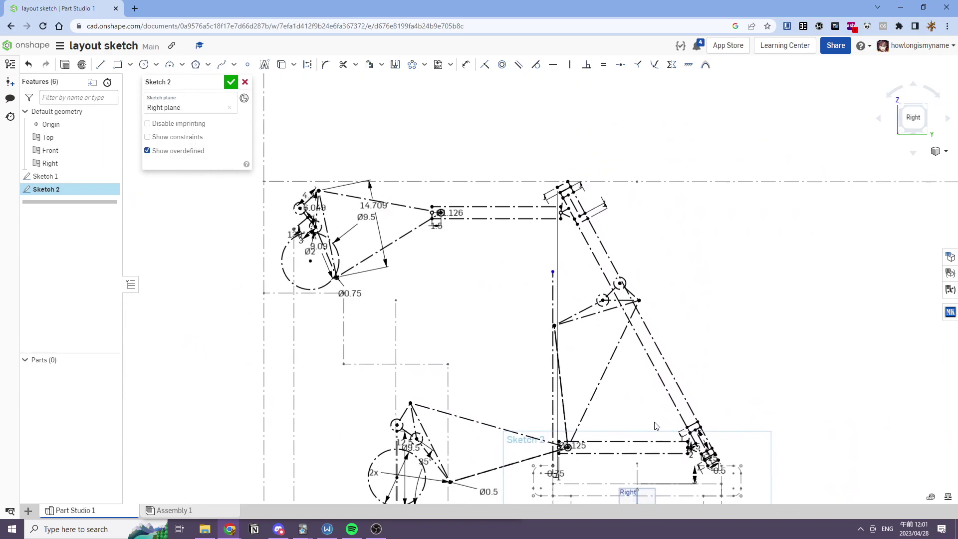
pyautogui.hotkey('ctrl', 'z')
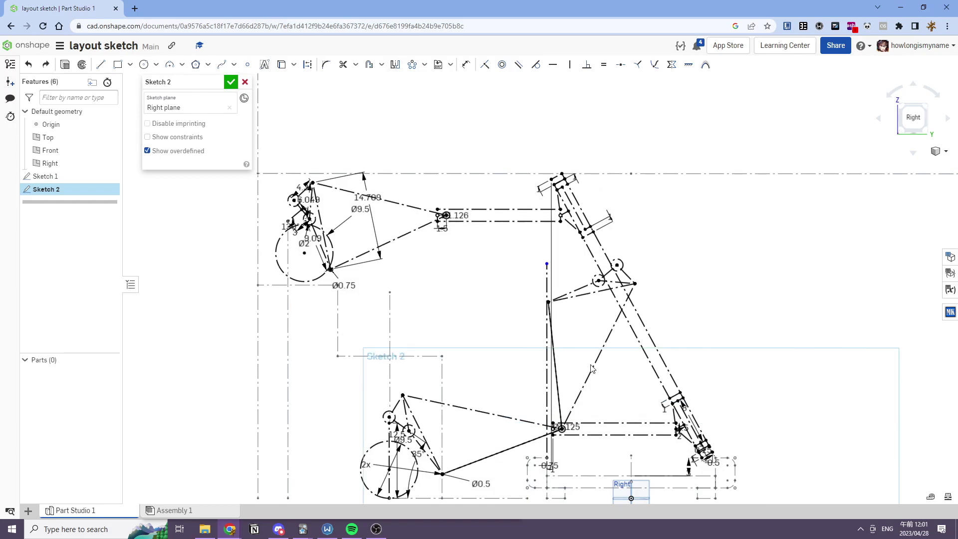
pyautogui.click(46, 65)
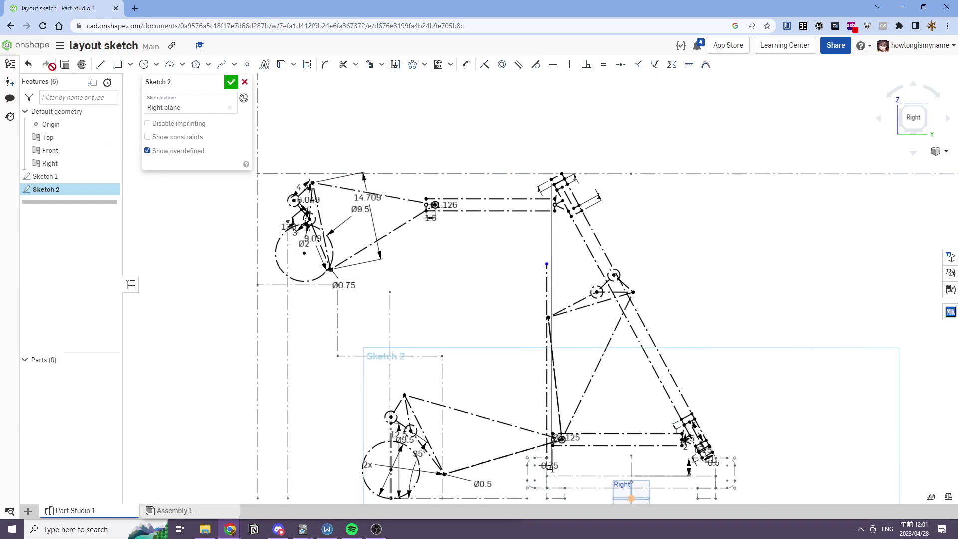
# Step: Examine how the shortened carriage affects the upper linkage, the ground-level linkage and both ends of the slanted arm
pyautogui.moveTo(435, 352); pyautogui.dragTo(409, 299, button='middle')
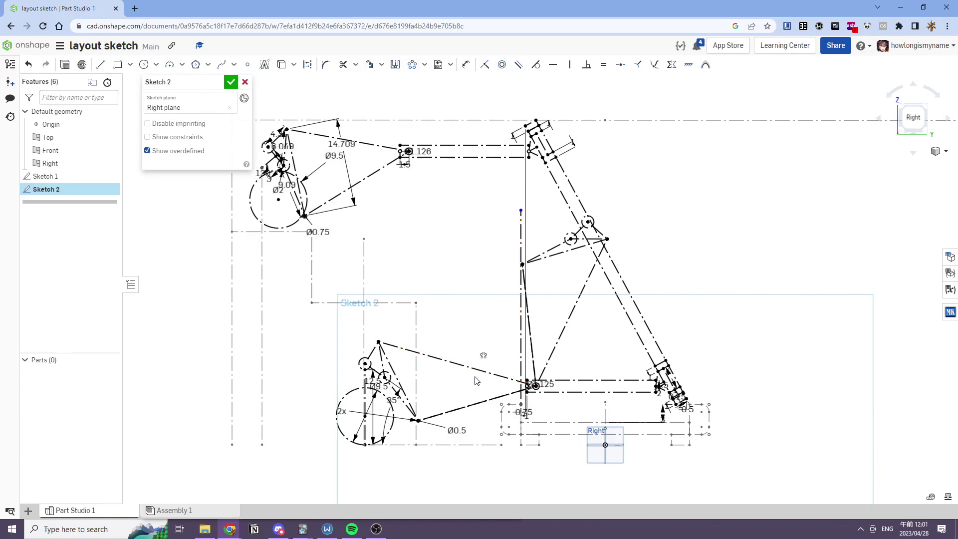
pyautogui.moveTo(444, 250); pyautogui.dragTo(447, 250, button='middle')
pyautogui.scroll(1, 334, 155)
pyautogui.moveTo(334, 156)
pyautogui.mouseDown(button='middle')
pyautogui.moveTo(397, 160)
pyautogui.moveTo(403, 209)
pyautogui.mouseUp(button='middle')
pyautogui.scroll(1, 396, 160)
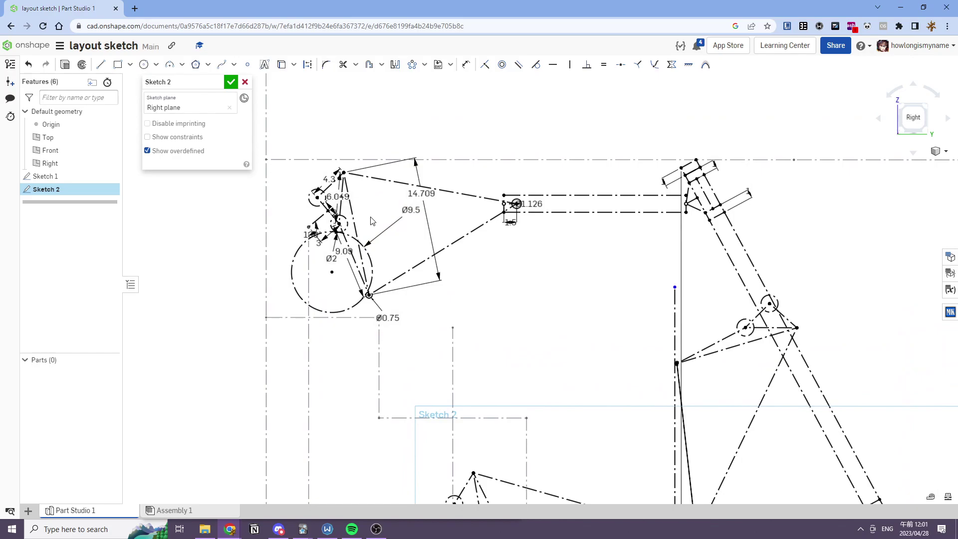
pyautogui.scroll(-5, 560, 246)
pyautogui.scroll(5, 601, 378)
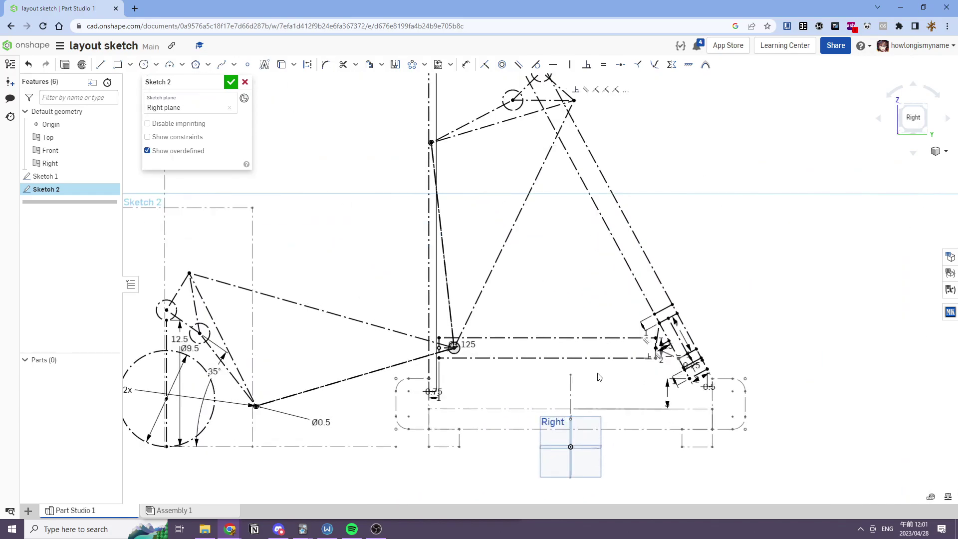
pyautogui.scroll(-3, 594, 376)
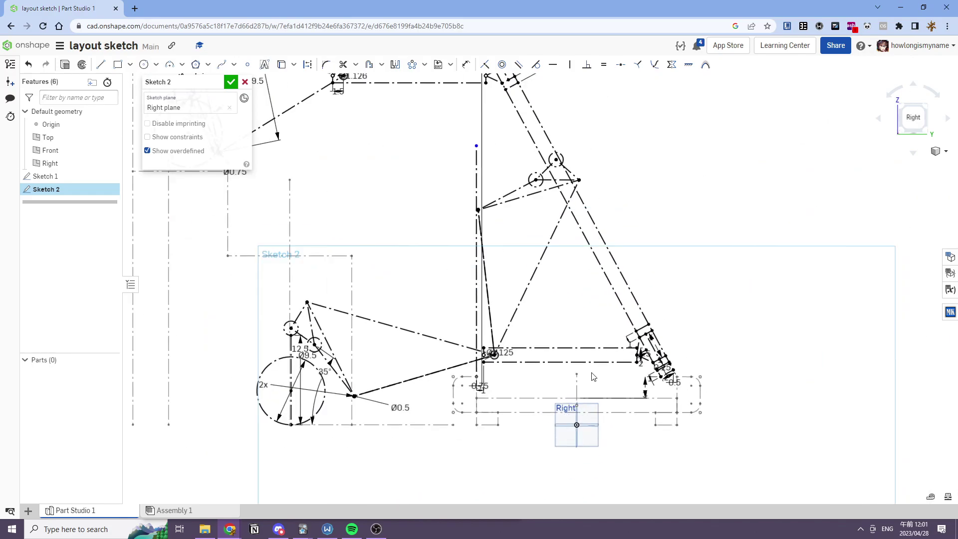
pyautogui.scroll(3, 574, 172)
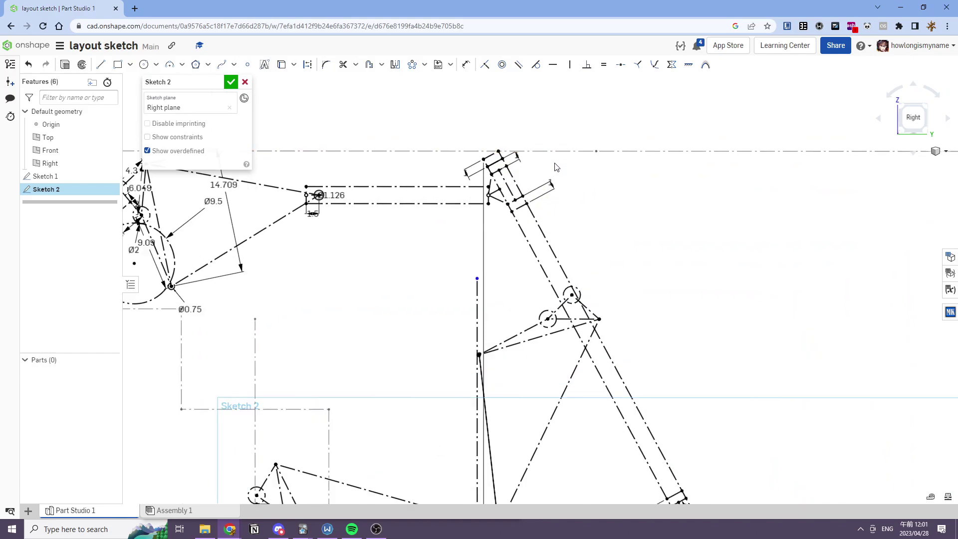
pyautogui.scroll(-4, 669, 368)
# Step: Set the lower carriage's crosspiece spacing along the slanted arm to 6 in and finish Sketch 2
pyautogui.scroll(5, 677, 382)
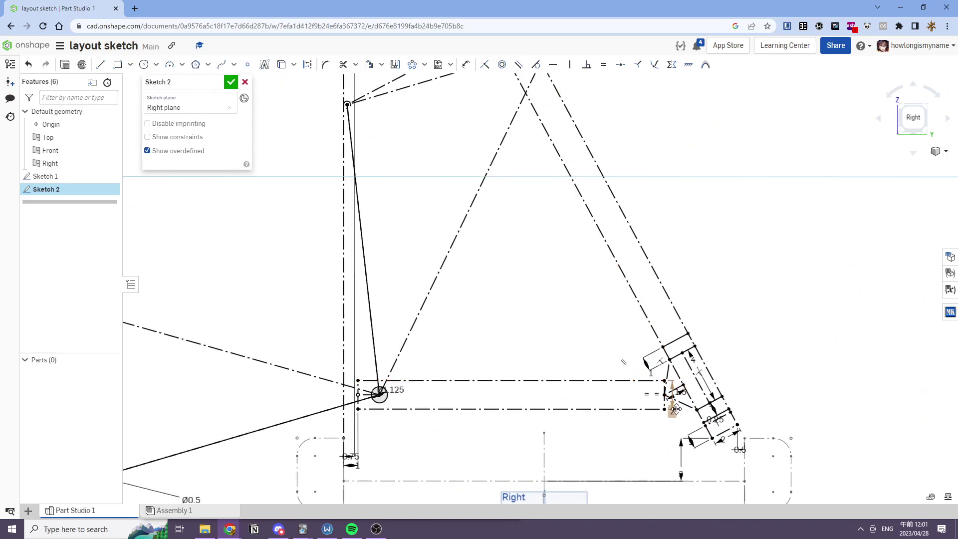
pyautogui.scroll(3, 676, 405)
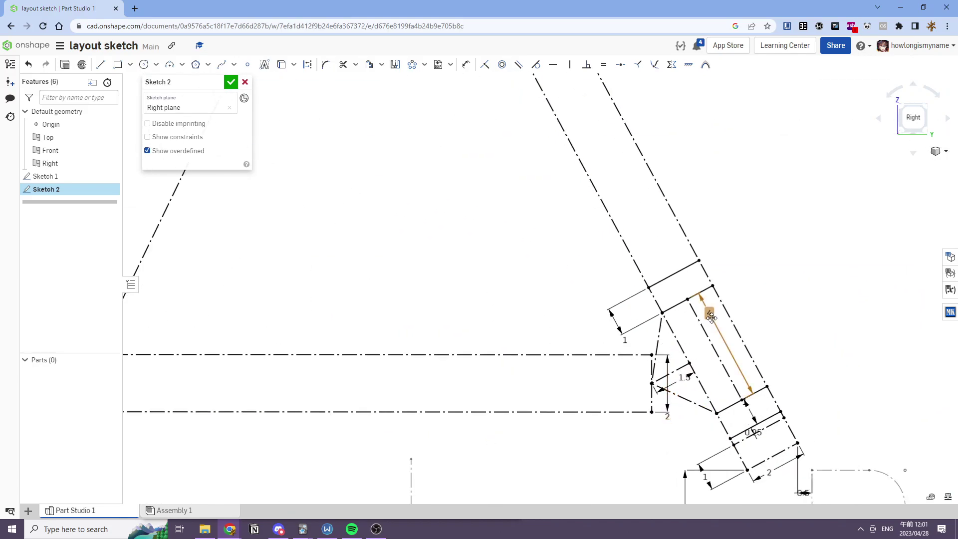
pyautogui.scroll(-6, 688, 274)
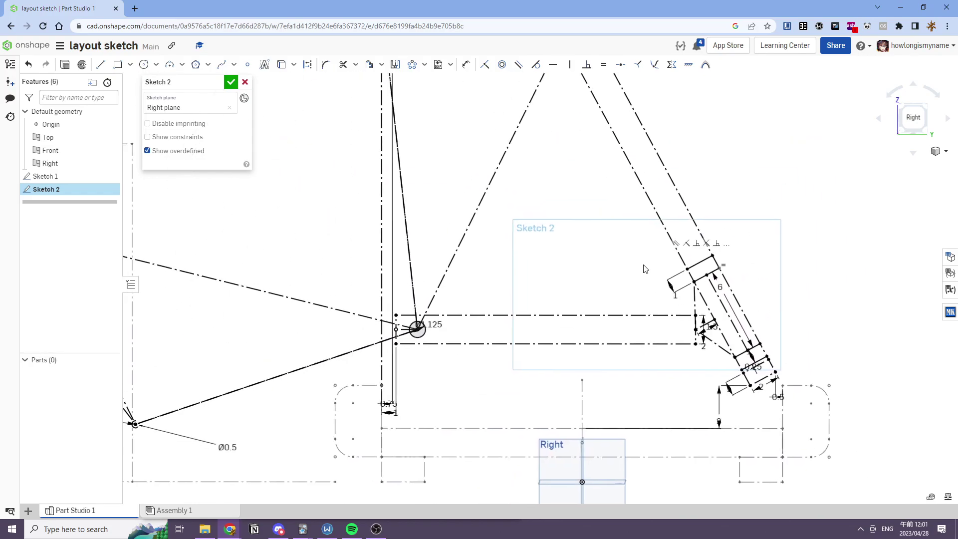
pyautogui.scroll(-2, 463, 348)
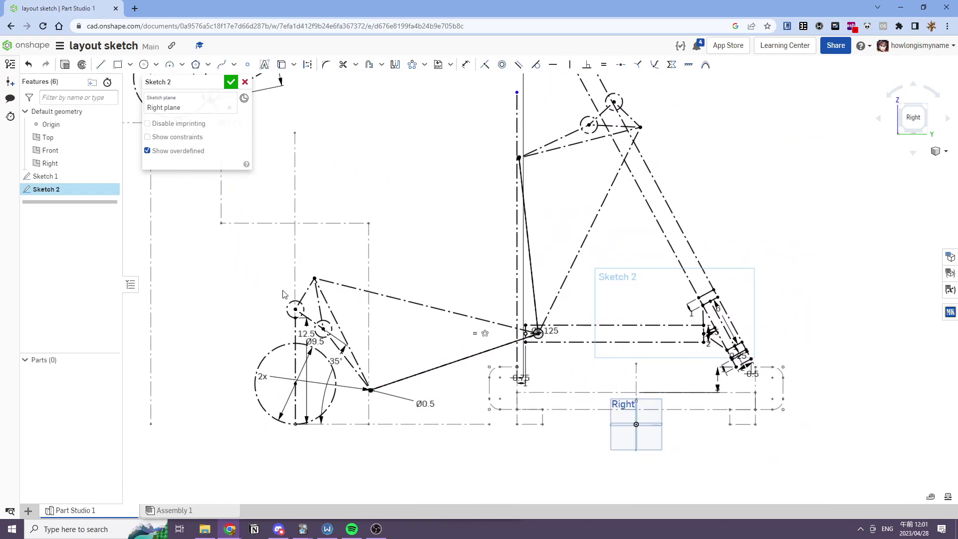
pyautogui.scroll(-2, 445, 368)
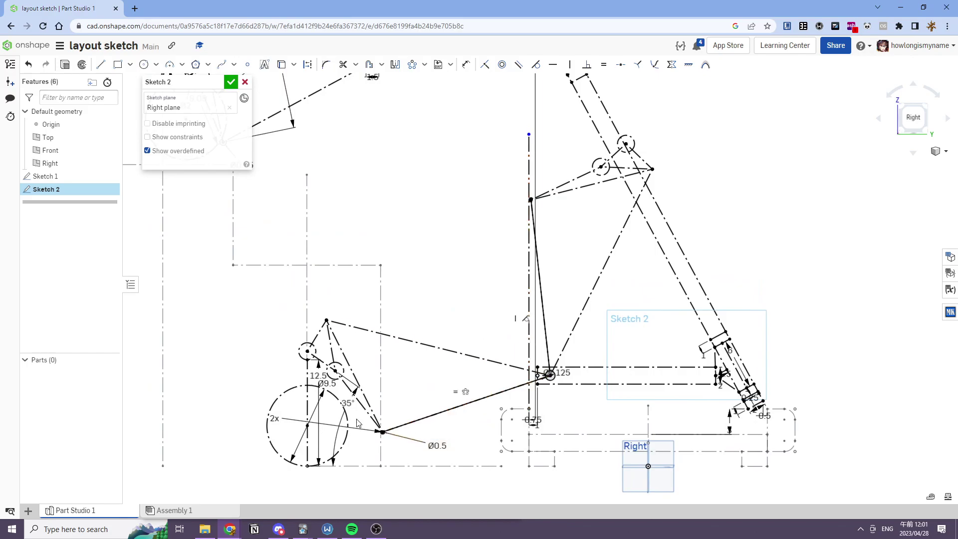
pyautogui.scroll(-2, 518, 252)
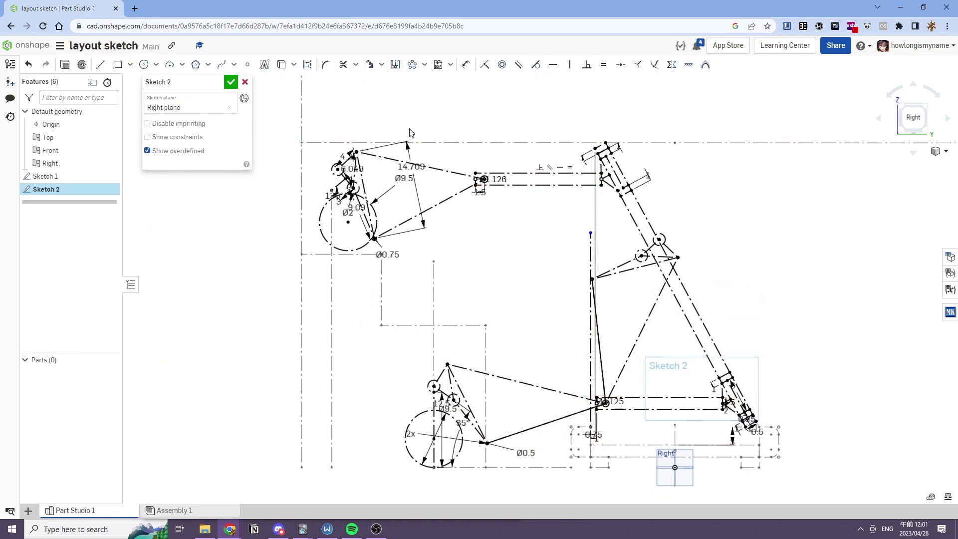
pyautogui.click(230, 86)
# Step: Edit Sketch 1, set the robot frame's overall length between the bumpers to 32 in, and finish the sketch
pyautogui.doubleClick(28, 180)
pyautogui.moveTo(683, 464); pyautogui.dragTo(618, 400, button='middle')
pyautogui.scroll(3, 649, 406)
pyautogui.doubleClick(688, 388)
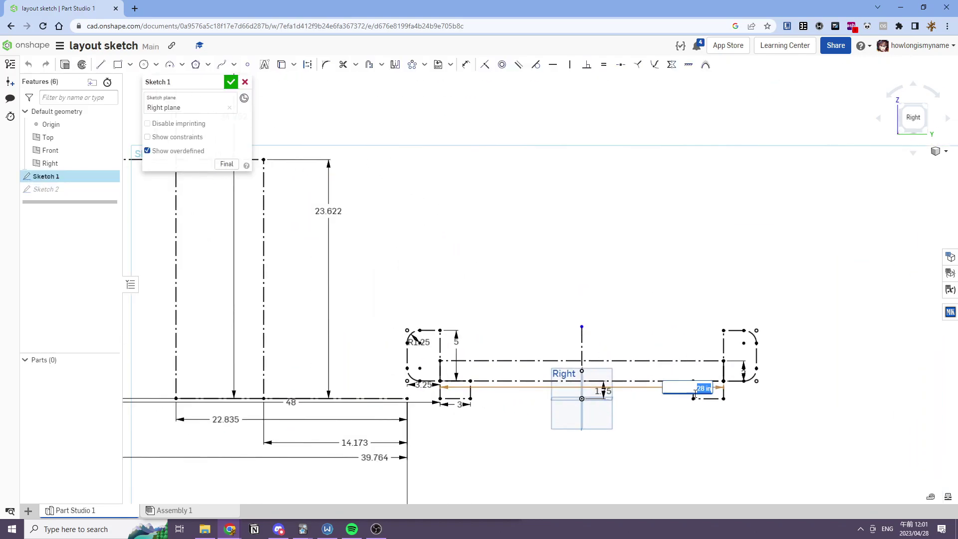
pyautogui.write('32')
pyautogui.press('Return')
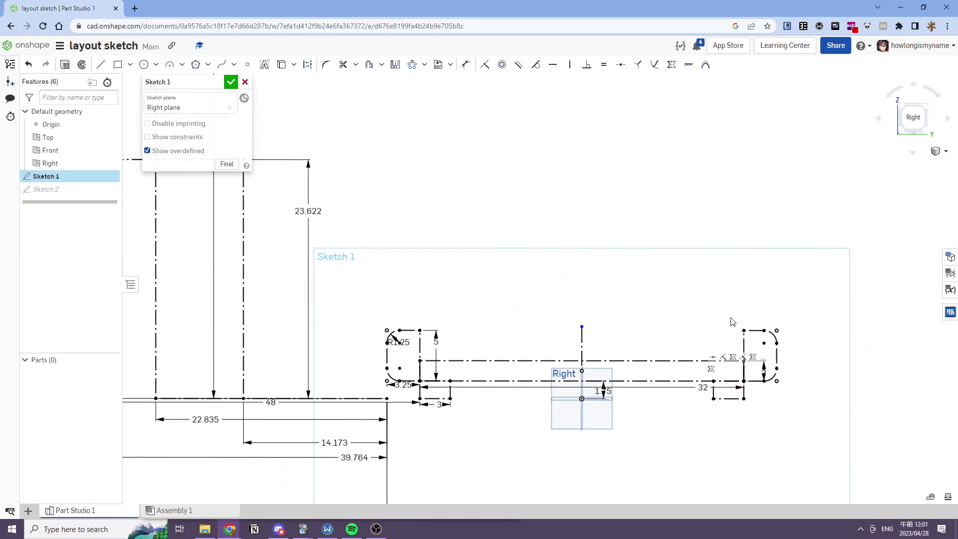
pyautogui.scroll(-3, 574, 328)
pyautogui.click(231, 83)
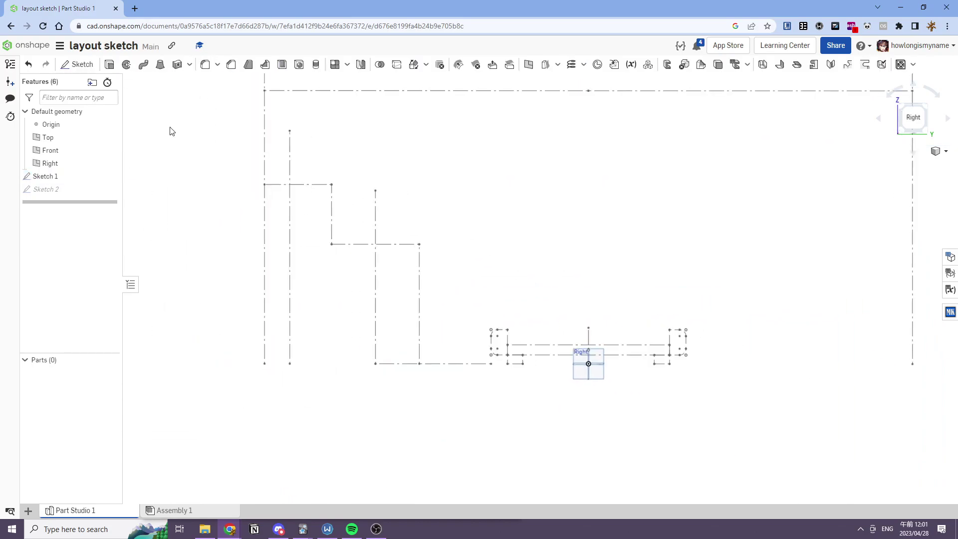
# Step: Open Sketch 2 for editing and try to dimension between the upper linkage's two long sides
pyautogui.doubleClick(68, 190)
pyautogui.scroll(5, 498, 209)
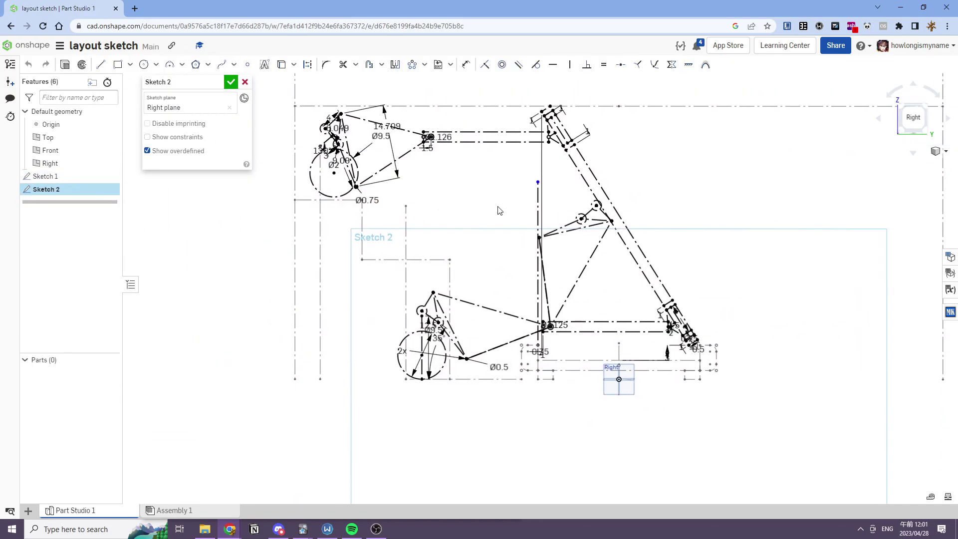
pyautogui.moveTo(515, 239); pyautogui.dragTo(514, 248, button='middle')
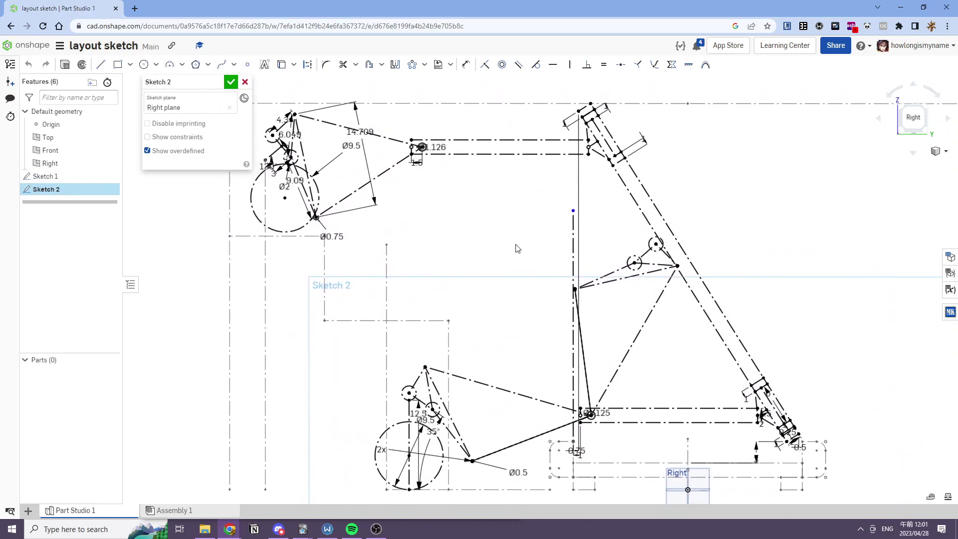
pyautogui.press('d')
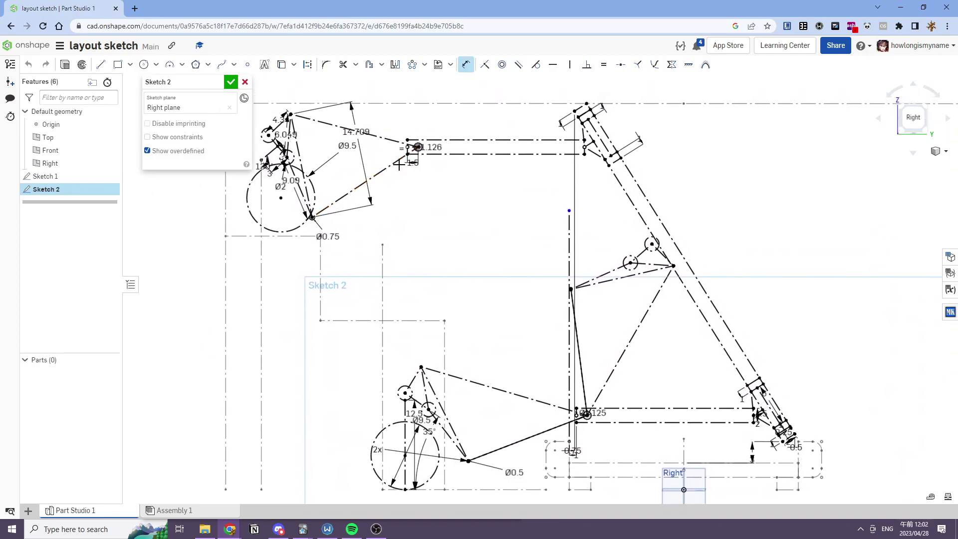
pyautogui.click(393, 141)
pyautogui.click(397, 161)
pyautogui.press('Escape')
# Step: Set the slanted line from the tall post's top to the upper linkage's rollers to 5 in
pyautogui.moveTo(639, 396); pyautogui.dragTo(586, 321, button='middle')
pyautogui.scroll(-3, 575, 308)
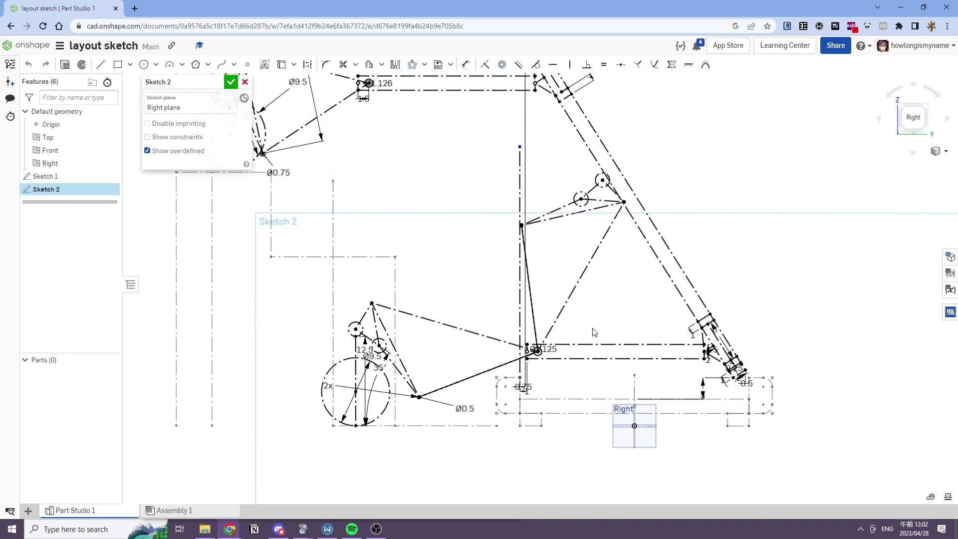
pyautogui.scroll(1, 549, 358)
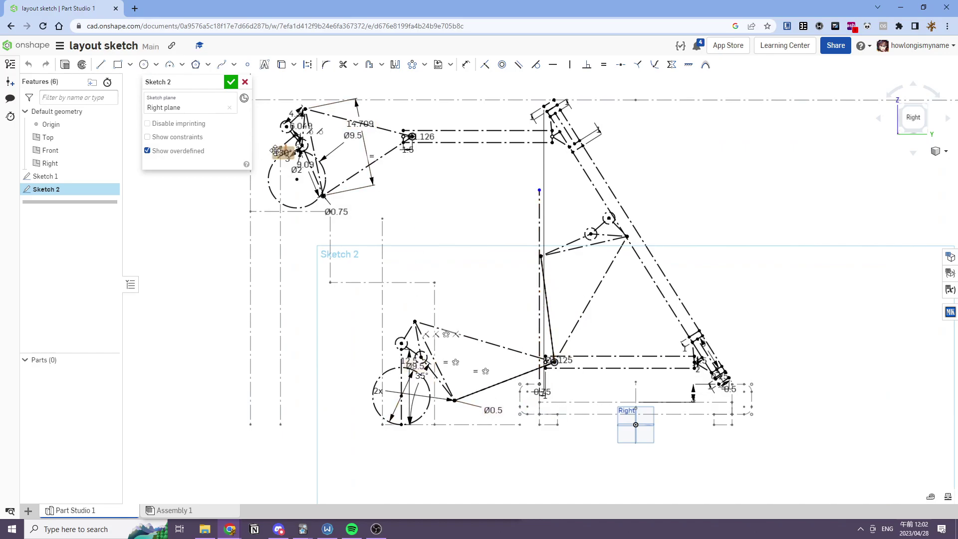
pyautogui.scroll(3, 310, 131)
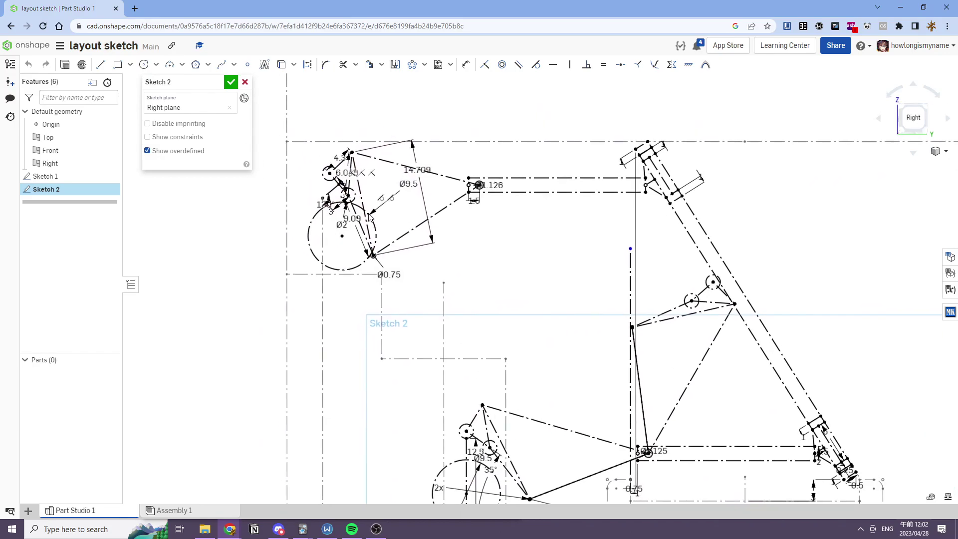
pyautogui.scroll(2, 348, 201)
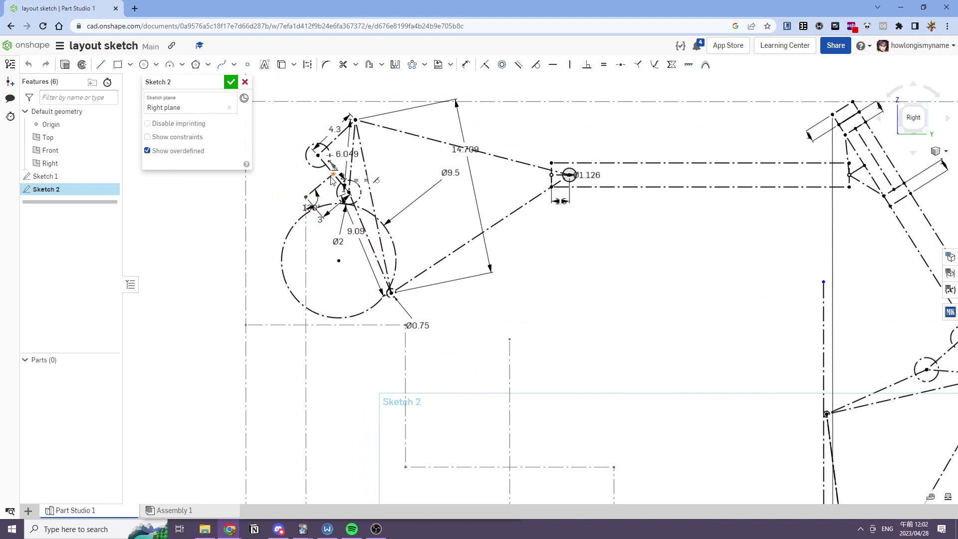
pyautogui.scroll(2, 332, 180)
pyautogui.doubleClick(317, 233)
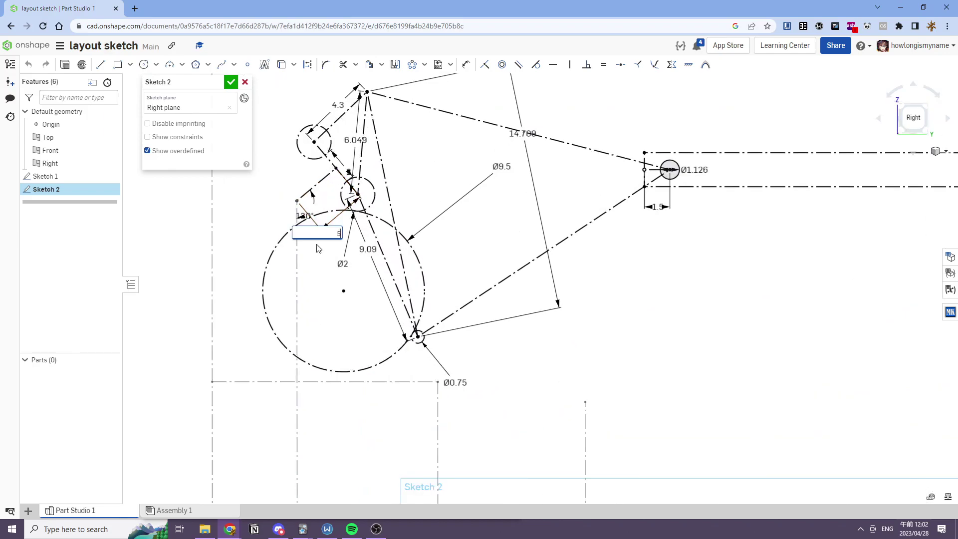
pyautogui.write('5')
pyautogui.press('Return')
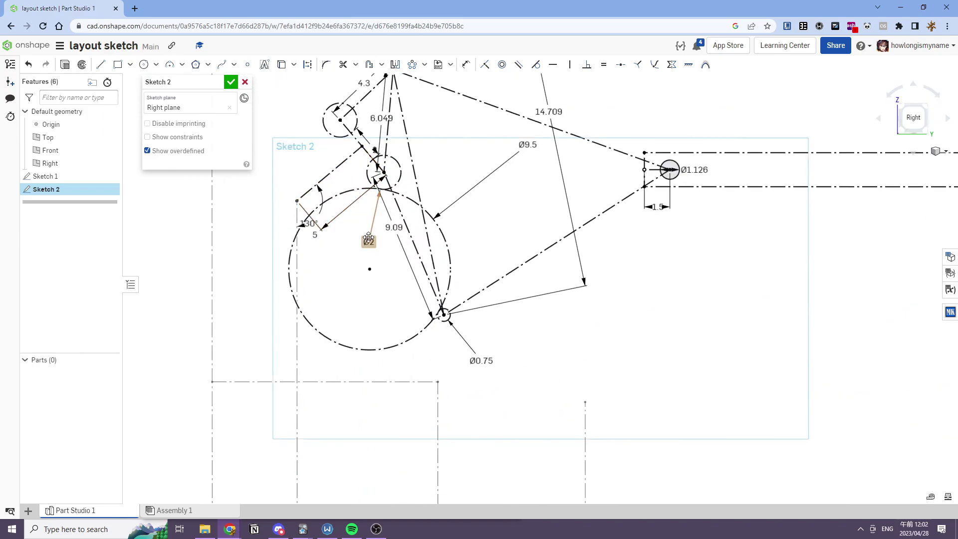
# Step: Lengthen the slanted line between the tall post's top and the upper rollers to 7 in
pyautogui.scroll(-5, 431, 224)
pyautogui.scroll(5, 414, 215)
pyautogui.doubleClick(341, 221)
pyautogui.write('7')
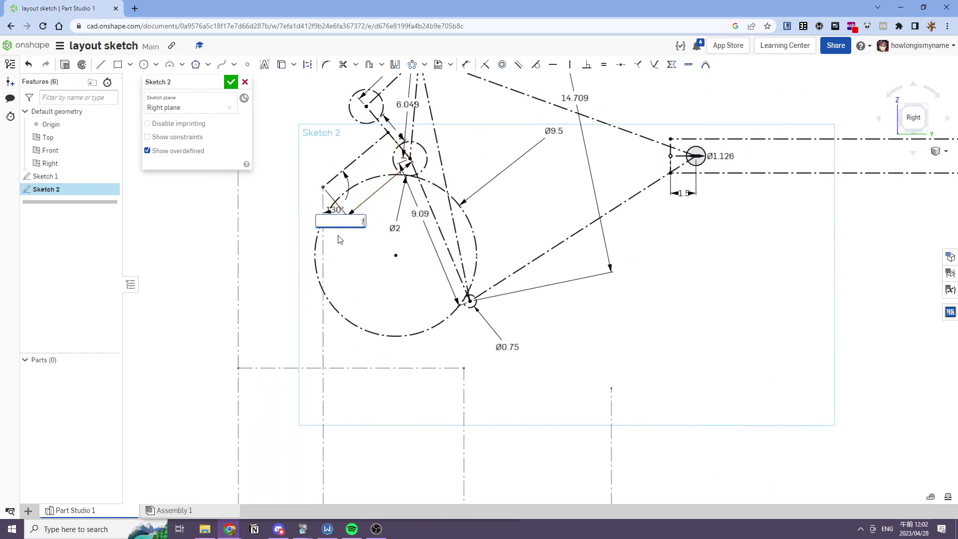
pyautogui.press('Return')
# Step: Set the slanted line from the tall post's top to the upper linkage's rollers to 8 in
pyautogui.scroll(-5, 363, 242)
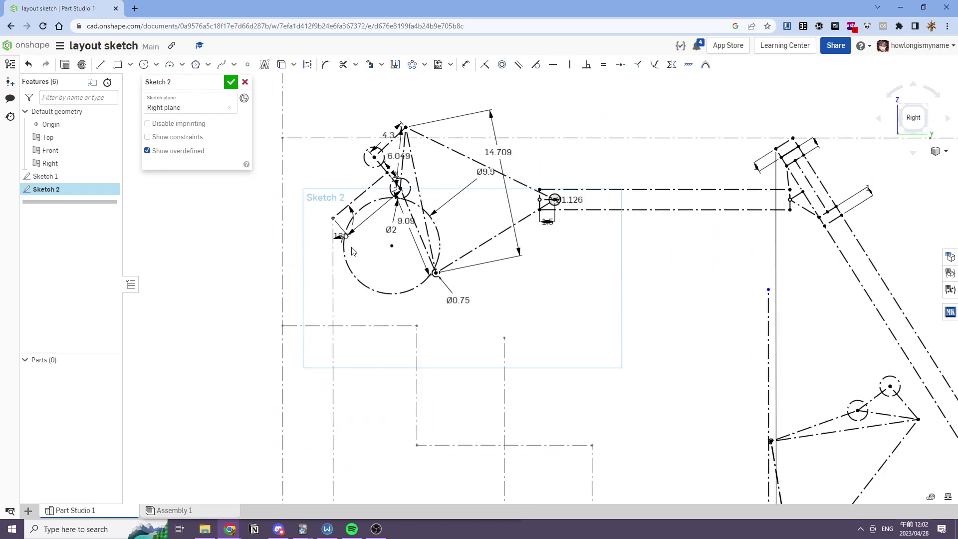
pyautogui.scroll(5, 331, 241)
pyautogui.doubleClick(330, 242)
pyautogui.write('7')
pyautogui.press('Return')
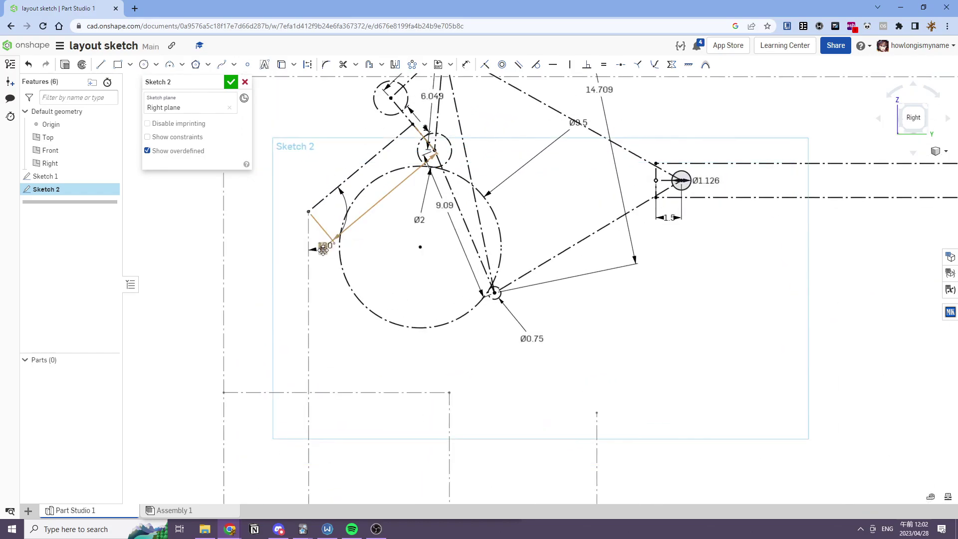
# Step: Try a 140° angle between the tall post and the slanted line to the upper rollers, checking the whole layout
pyautogui.moveTo(327, 241); pyautogui.dragTo(327, 213)
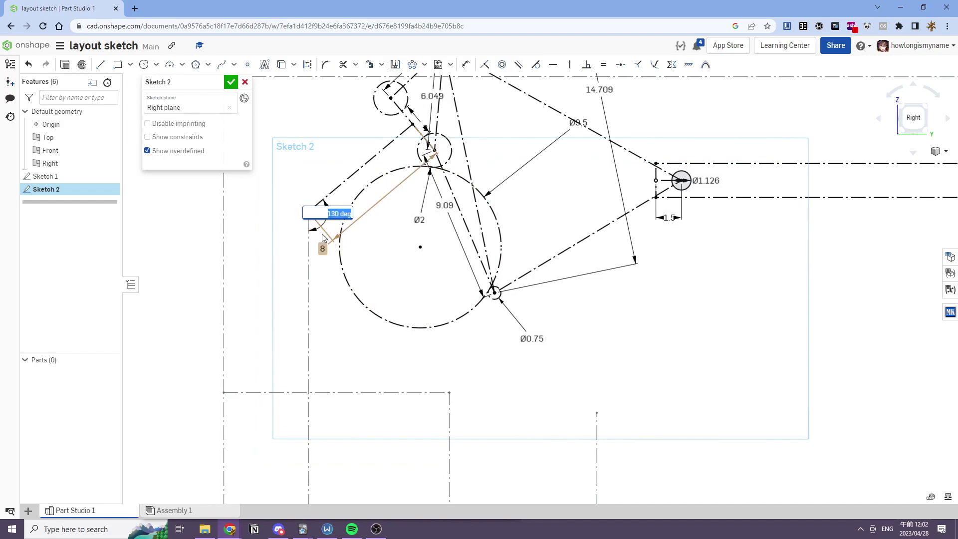
pyautogui.press('Return')
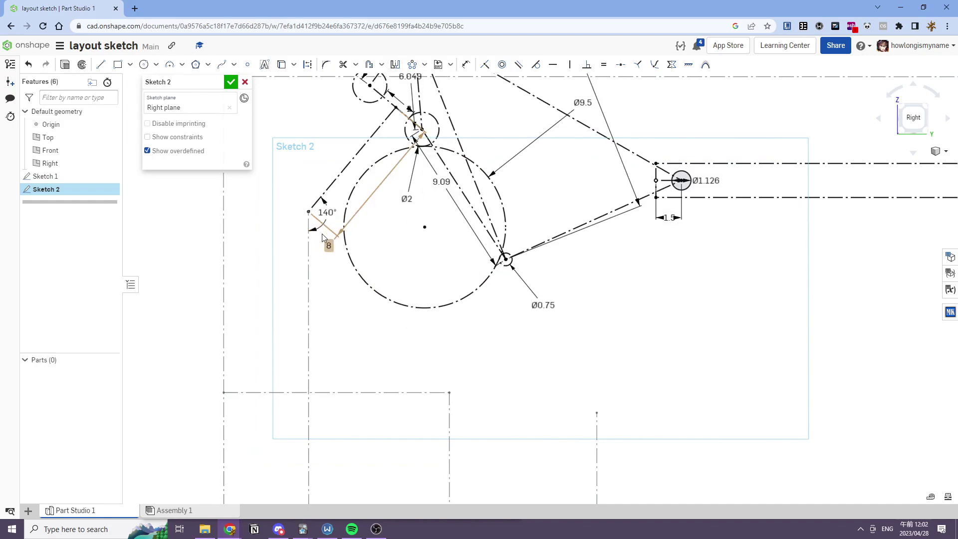
pyautogui.scroll(-3, 399, 243)
pyautogui.moveTo(399, 243); pyautogui.dragTo(327, 233, button='middle')
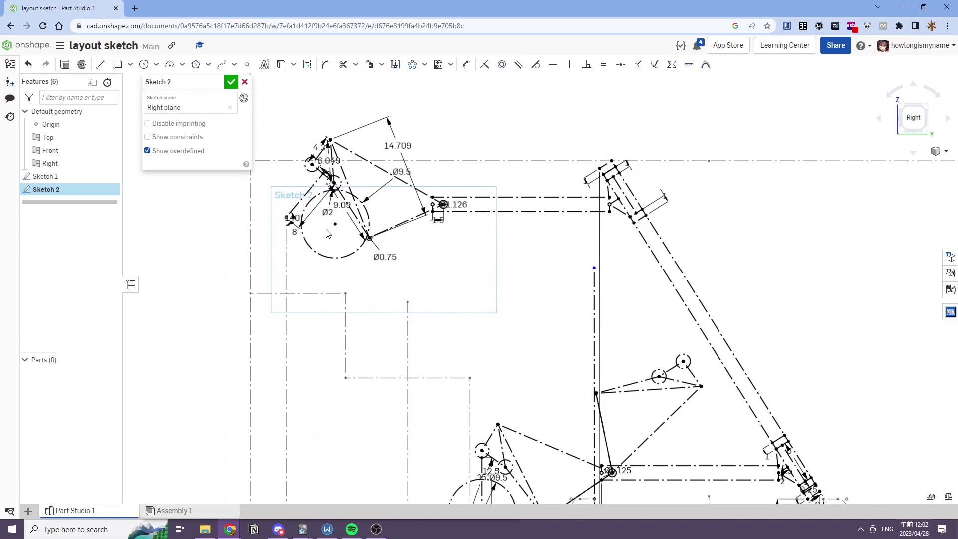
pyautogui.press('f')
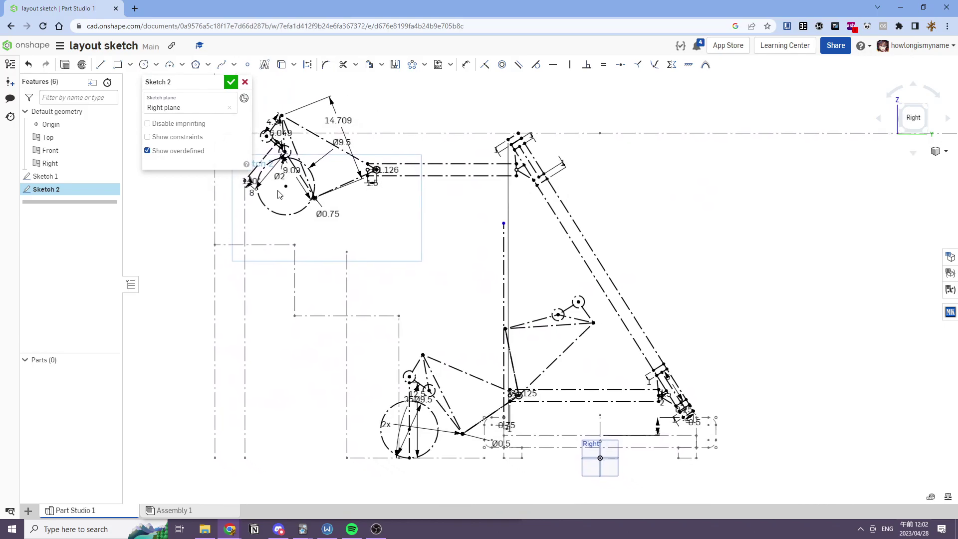
pyautogui.scroll(3, 482, 447)
pyautogui.scroll(-3, 501, 397)
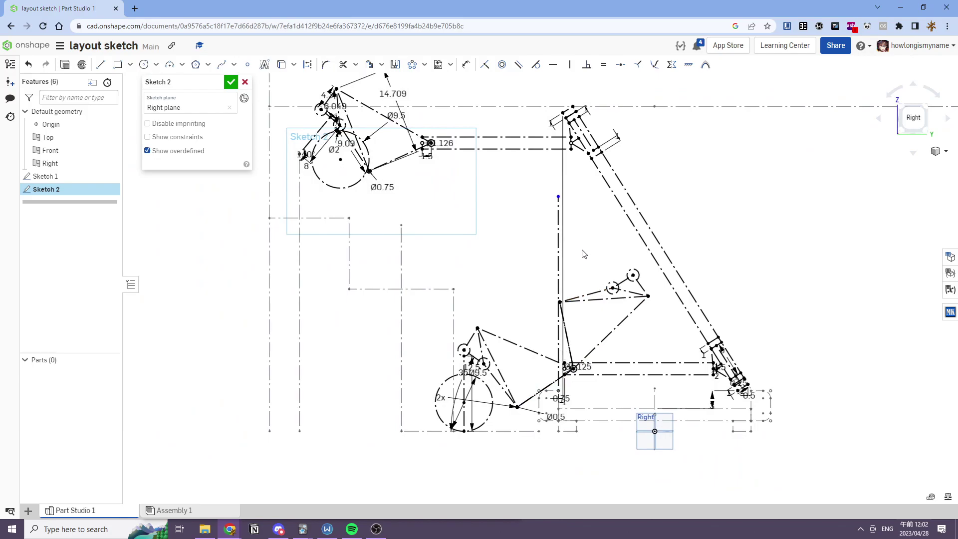
pyautogui.moveTo(456, 262); pyautogui.dragTo(516, 330, button='middle')
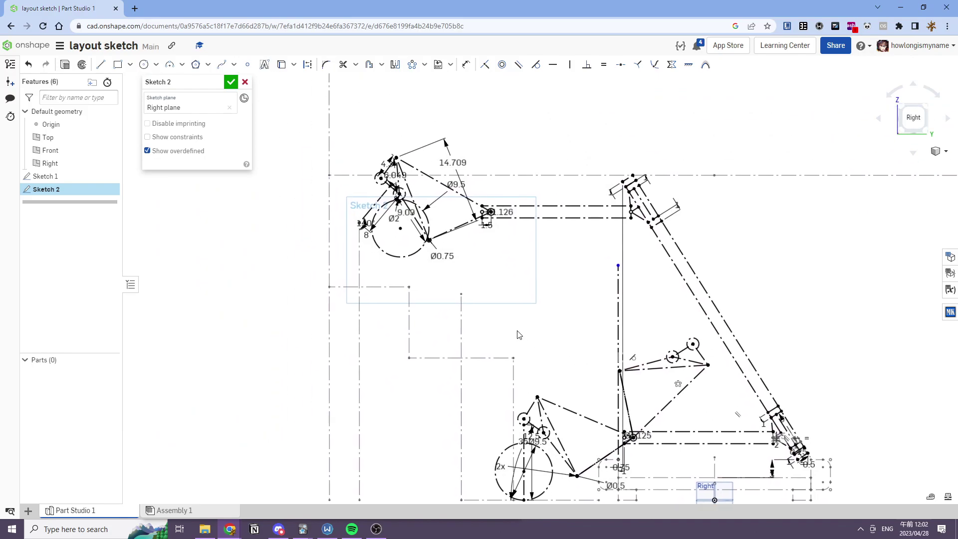
# Step: Set the angle between the tall post and the slanted line to the upper rollers to 135°
pyautogui.scroll(2, 465, 220)
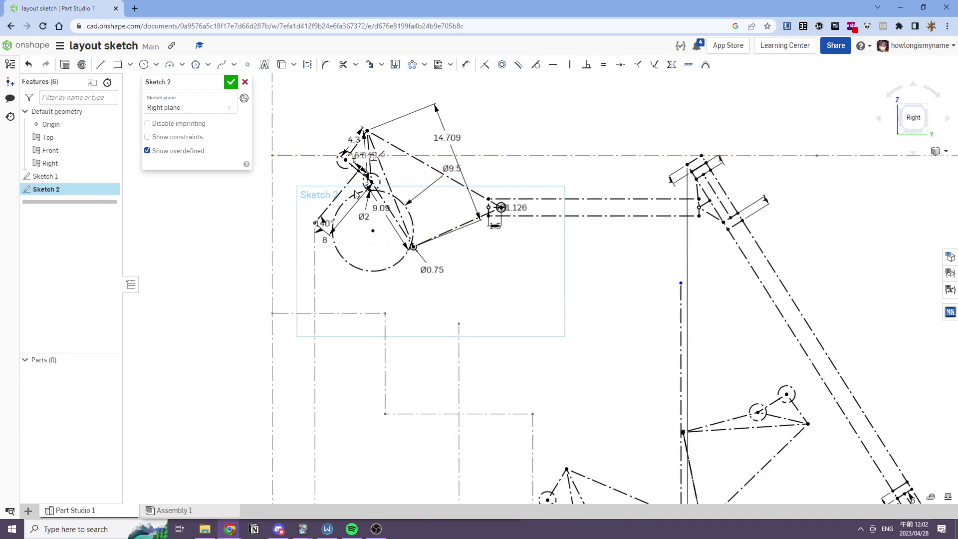
pyautogui.scroll(2, 345, 209)
pyautogui.doubleClick(324, 223)
pyautogui.write('130')
pyautogui.press('Return')
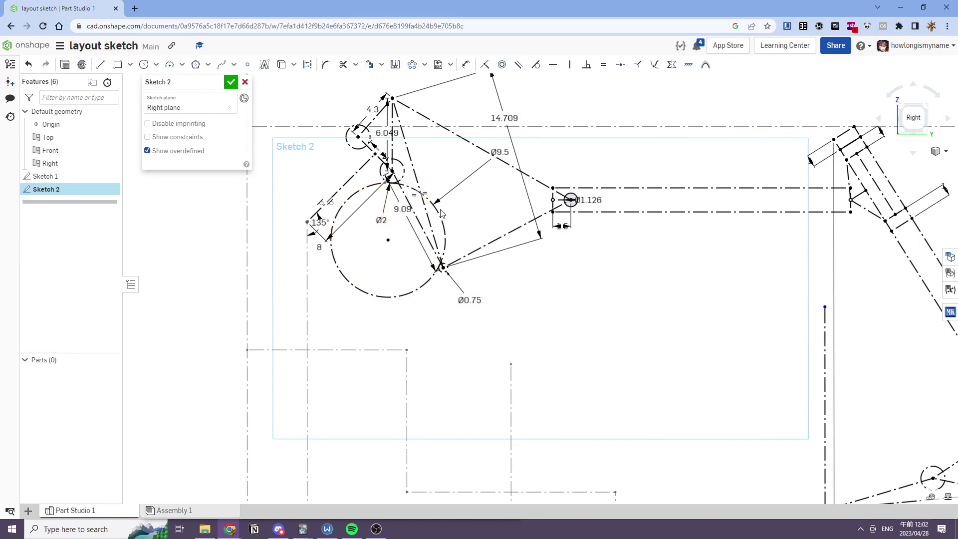
# Step: Examine how the upper, ground-level and stowed linkages fit with the new upper roller angle
pyautogui.scroll(-4, 437, 209)
pyautogui.moveTo(435, 206); pyautogui.dragTo(291, 168, button='middle')
pyautogui.moveTo(441, 403)
pyautogui.mouseDown(button='middle')
pyautogui.moveTo(408, 362)
pyautogui.moveTo(420, 353)
pyautogui.moveTo(400, 370)
pyautogui.mouseUp(button='middle')
pyautogui.scroll(4, 409, 365)
pyautogui.scroll(-2, 399, 370)
pyautogui.moveTo(513, 281)
pyautogui.mouseDown(button='middle')
pyautogui.moveTo(487, 323)
pyautogui.moveTo(469, 303)
pyautogui.mouseUp(button='middle')
pyautogui.moveTo(390, 364)
pyautogui.mouseDown(button='middle')
pyautogui.moveTo(456, 403)
pyautogui.moveTo(509, 415)
pyautogui.mouseUp(button='middle')
pyautogui.moveTo(349, 268)
pyautogui.mouseDown(button='middle')
pyautogui.moveTo(402, 313)
pyautogui.moveTo(355, 250)
pyautogui.mouseUp(button='middle')
pyautogui.moveTo(630, 289); pyautogui.dragTo(607, 270, button='middle')
pyautogui.moveTo(348, 172); pyautogui.dragTo(388, 207, button='middle')
# Step: Set the robot frame's overall length between the bumpers to 30 in in Sketch 1 and reopen Sketch 2
pyautogui.click(231, 81)
pyautogui.doubleClick(57, 175)
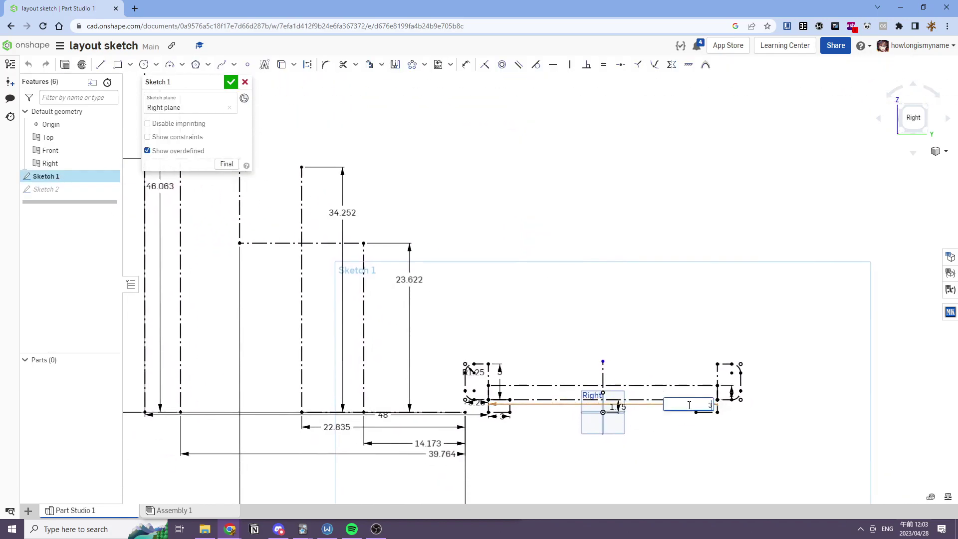
pyautogui.press('f')
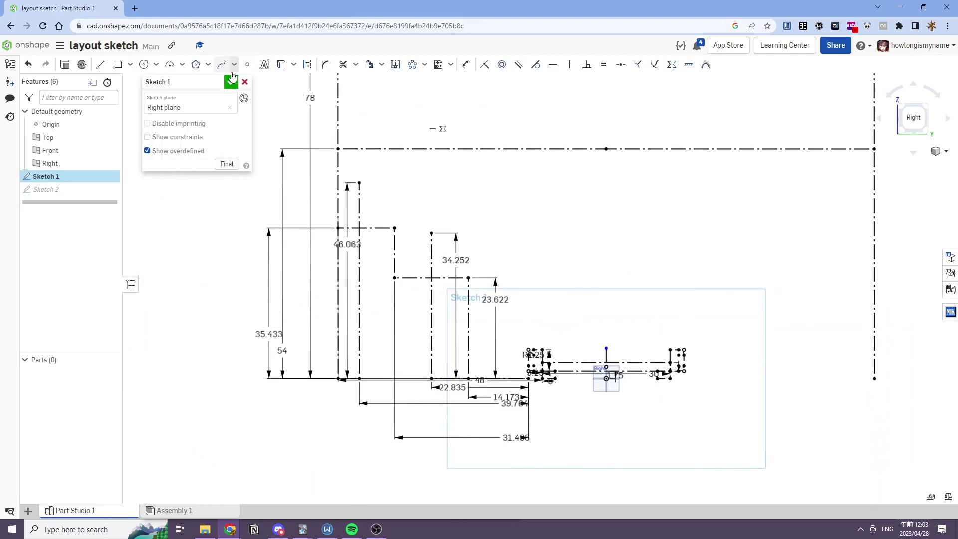
pyautogui.click(230, 82)
pyautogui.doubleClick(53, 189)
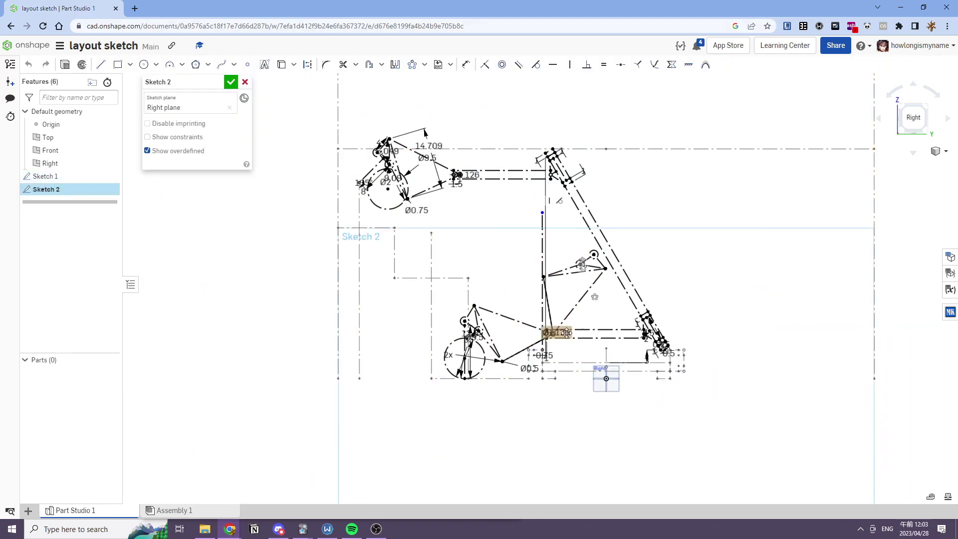
# Step: Try a 10 in length for the slanted line from the tall post's top to the upper rollers and undo it
pyautogui.scroll(4, 499, 354)
pyautogui.scroll(-2, 455, 397)
pyautogui.moveTo(390, 283); pyautogui.dragTo(481, 383, button='middle')
pyautogui.scroll(3, 335, 186)
pyautogui.moveTo(337, 189)
pyautogui.mouseDown(button='middle')
pyautogui.moveTo(414, 238)
pyautogui.moveTo(427, 278)
pyautogui.mouseUp(button='middle')
pyautogui.scroll(2, 410, 224)
pyautogui.doubleClick(328, 318)
pyautogui.write('10')
pyautogui.press('Return')
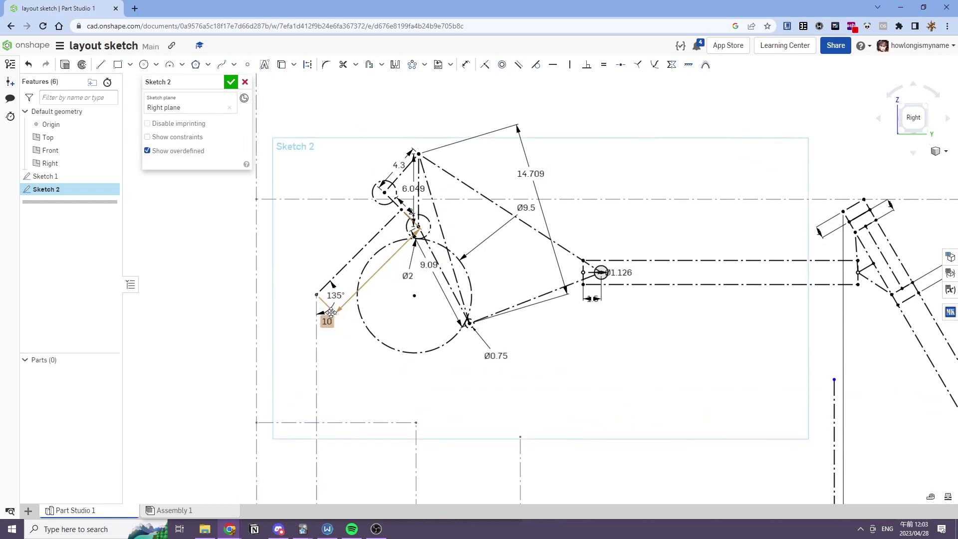
pyautogui.hotkey('ctrl', 'z')
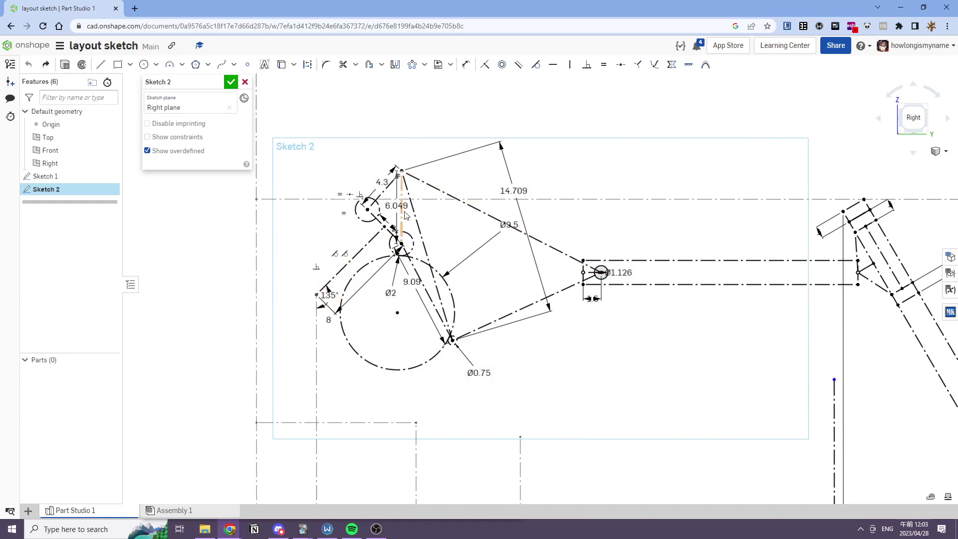
# Step: Examine the upper linkage and the ground-level linkage with the shortened robot frame
pyautogui.moveTo(463, 291)
pyautogui.mouseDown(button='middle')
pyautogui.moveTo(406, 246)
pyautogui.moveTo(561, 242)
pyautogui.moveTo(537, 270)
pyautogui.moveTo(487, 285)
pyautogui.moveTo(361, 265)
pyautogui.moveTo(370, 233)
pyautogui.mouseUp(button='middle')
pyautogui.scroll(-1, 373, 267)
pyautogui.scroll(-1, 368, 229)
pyautogui.moveTo(370, 294); pyautogui.dragTo(374, 201, button='middle')
pyautogui.moveTo(494, 263); pyautogui.dragTo(403, 221, button='middle')
pyautogui.moveTo(502, 385); pyautogui.dragTo(456, 338, button='middle')
pyautogui.scroll(2, 383, 414)
# Step: Move the ground-level linkage's 35° angle label clear of the neighbouring dimensions
pyautogui.moveTo(381, 413); pyautogui.dragTo(409, 404, button='middle')
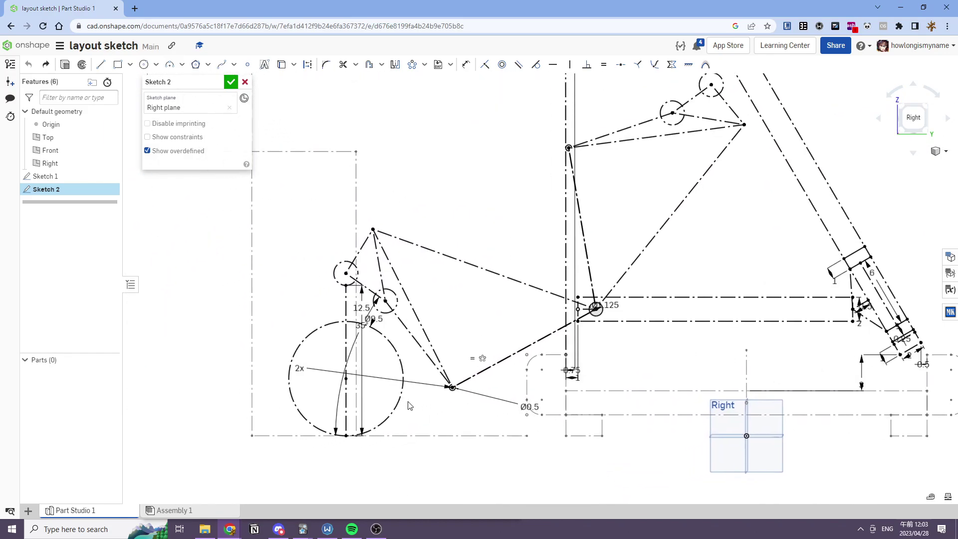
pyautogui.scroll(1, 347, 342)
pyautogui.moveTo(367, 329); pyautogui.dragTo(404, 347)
pyautogui.scroll(-4, 379, 317)
# Step: Examine the clearances of the upper, stowed and ground-level linkages around the slanted arm, the field nodes and the bumpers
pyautogui.moveTo(380, 317); pyautogui.dragTo(441, 433, button='middle')
pyautogui.moveTo(293, 178); pyautogui.dragTo(425, 216, button='middle')
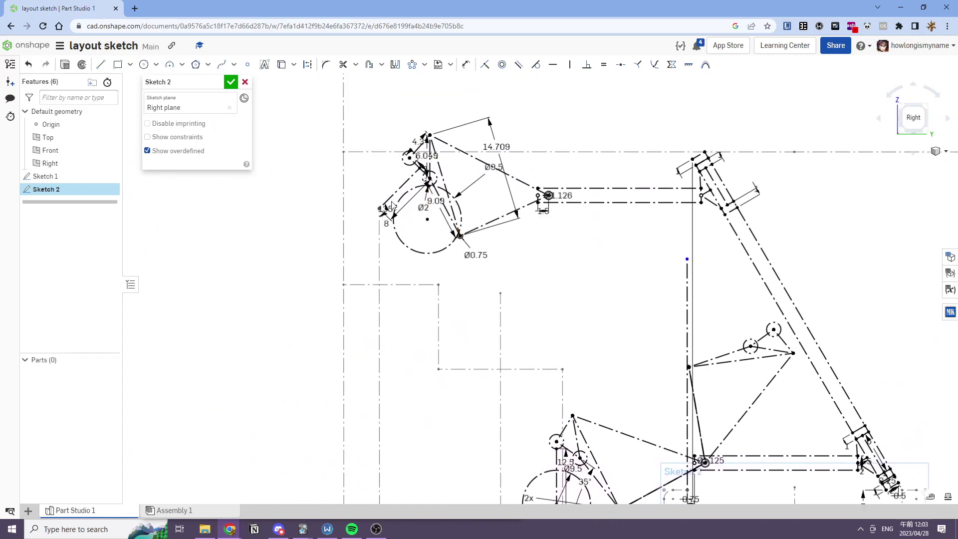
pyautogui.moveTo(564, 327)
pyautogui.mouseDown(button='middle')
pyautogui.moveTo(480, 218)
pyautogui.moveTo(437, 210)
pyautogui.moveTo(517, 205)
pyautogui.moveTo(405, 185)
pyautogui.mouseUp(button='middle')
pyautogui.scroll(2, 631, 269)
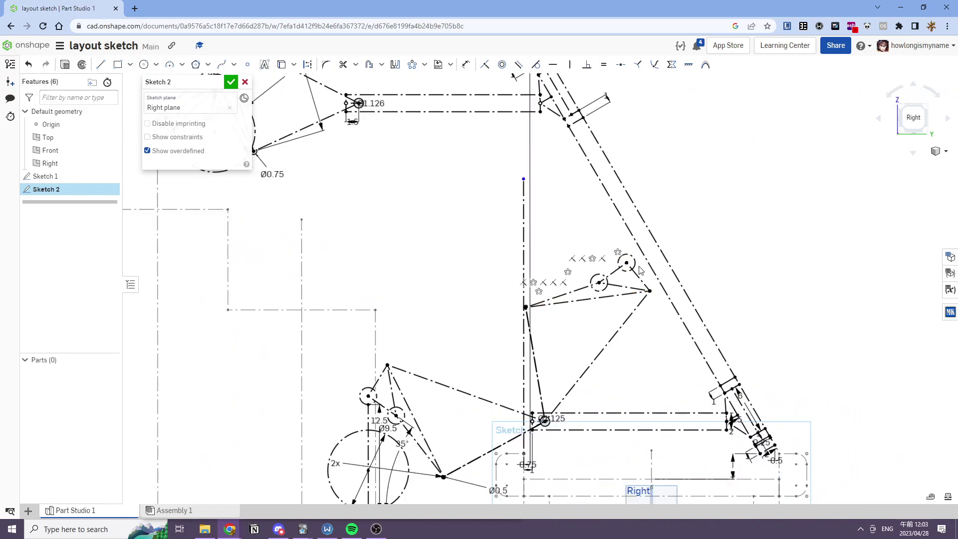
pyautogui.scroll(-1, 500, 303)
pyautogui.scroll(-2, 501, 306)
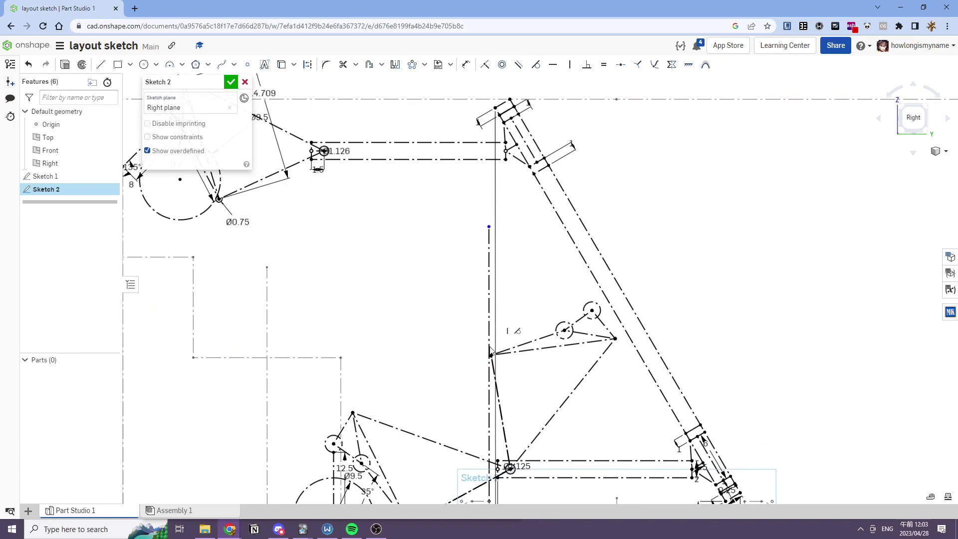
pyautogui.moveTo(519, 294)
pyautogui.mouseDown(button='middle')
pyautogui.moveTo(519, 347)
pyautogui.moveTo(535, 338)
pyautogui.mouseUp(button='middle')
pyautogui.moveTo(456, 366); pyautogui.dragTo(387, 259, button='middle')
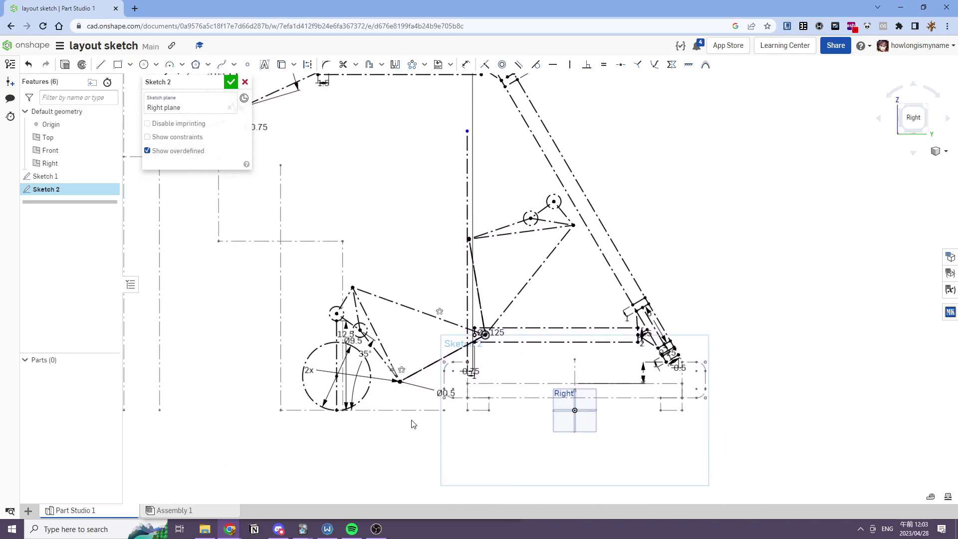
pyautogui.scroll(1, 410, 420)
pyautogui.scroll(-1, 429, 374)
pyautogui.scroll(3, 415, 377)
pyautogui.moveTo(424, 378); pyautogui.dragTo(462, 372, button='middle')
pyautogui.scroll(-1, 623, 384)
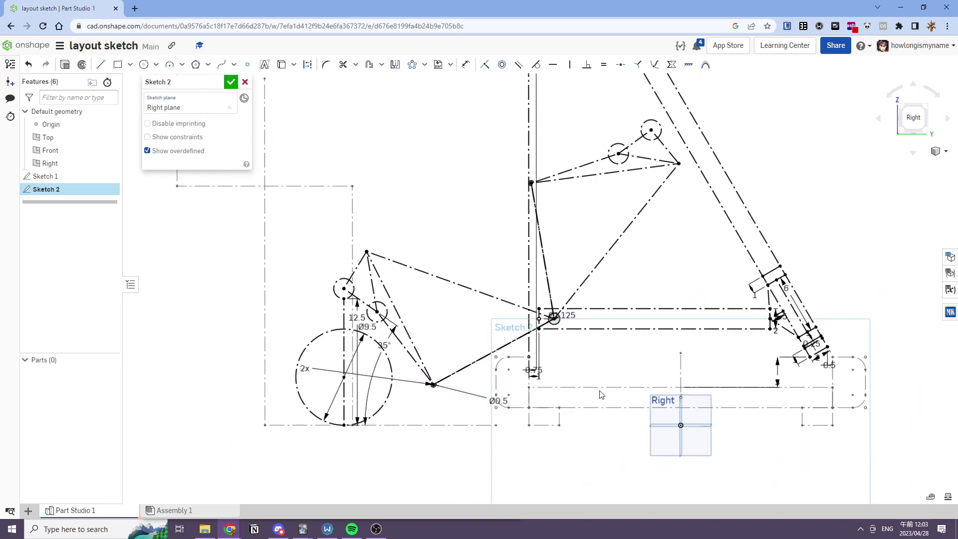
# Step: Finish Sketch 2 and check the robot frame's dimensions in Sketch 1
pyautogui.click(228, 84)
pyautogui.doubleClick(78, 176)
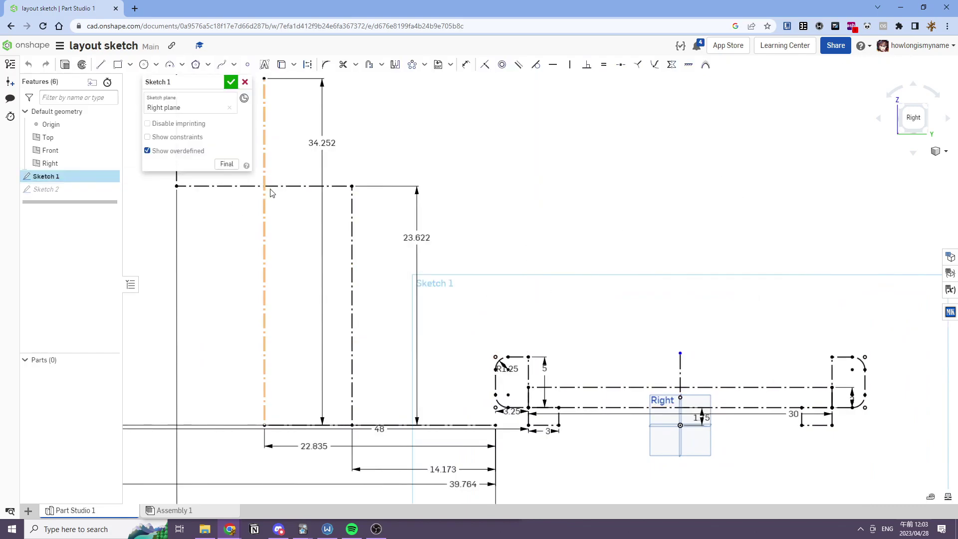
pyautogui.click(230, 84)
# Step: Look over the complete arm layout and reopen Sketch 2 for editing
pyautogui.scroll(-3, 574, 324)
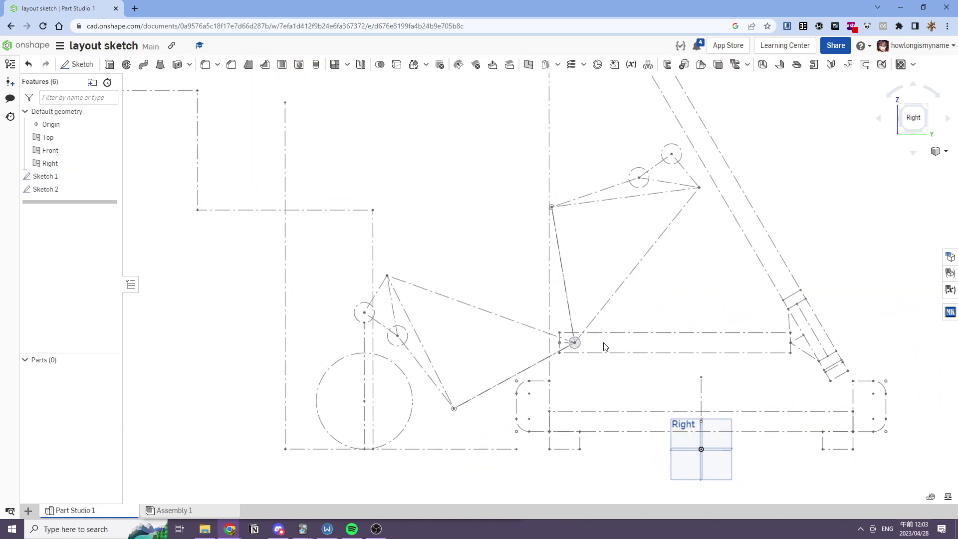
pyautogui.moveTo(551, 283)
pyautogui.mouseDown(button='middle')
pyautogui.moveTo(576, 303)
pyautogui.moveTo(454, 253)
pyautogui.mouseUp(button='middle')
pyautogui.moveTo(214, 207); pyautogui.dragTo(274, 295, button='middle')
pyautogui.click(73, 189)
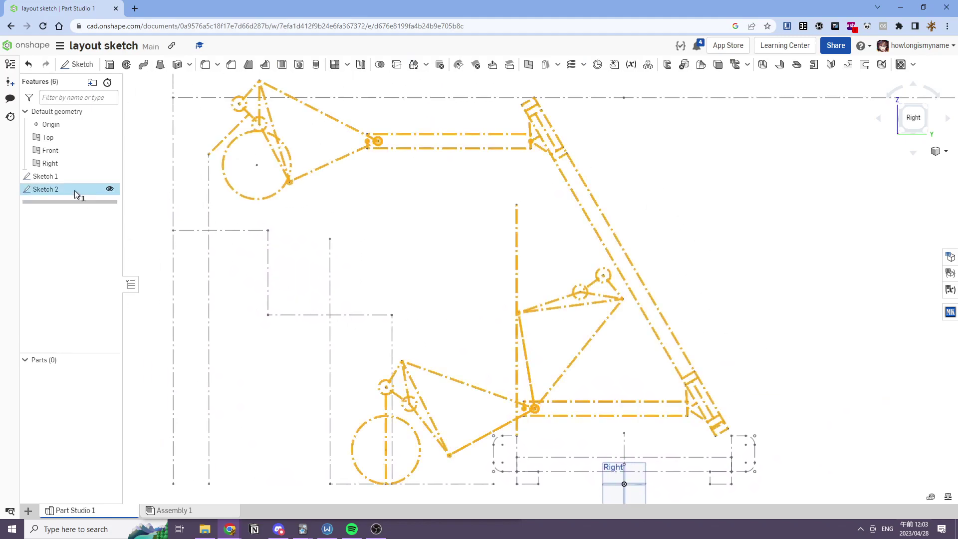
pyautogui.doubleClick(73, 189)
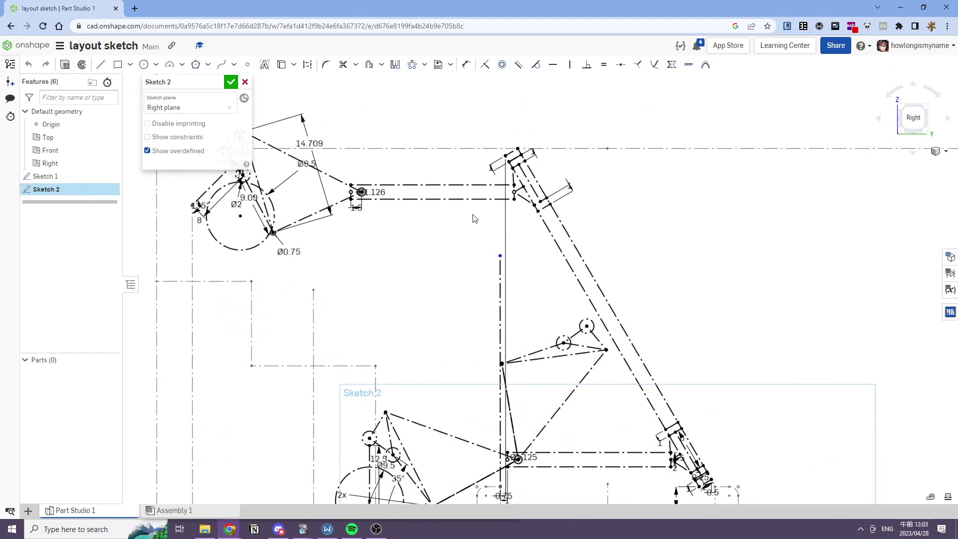
# Step: Delete the vertical height dimension between the slanted arm's lower end and the robot frame
pyautogui.moveTo(468, 214)
pyautogui.mouseDown(button='right')
pyautogui.moveTo(453, 207)
pyautogui.moveTo(436, 168)
pyautogui.mouseUp(button='right')
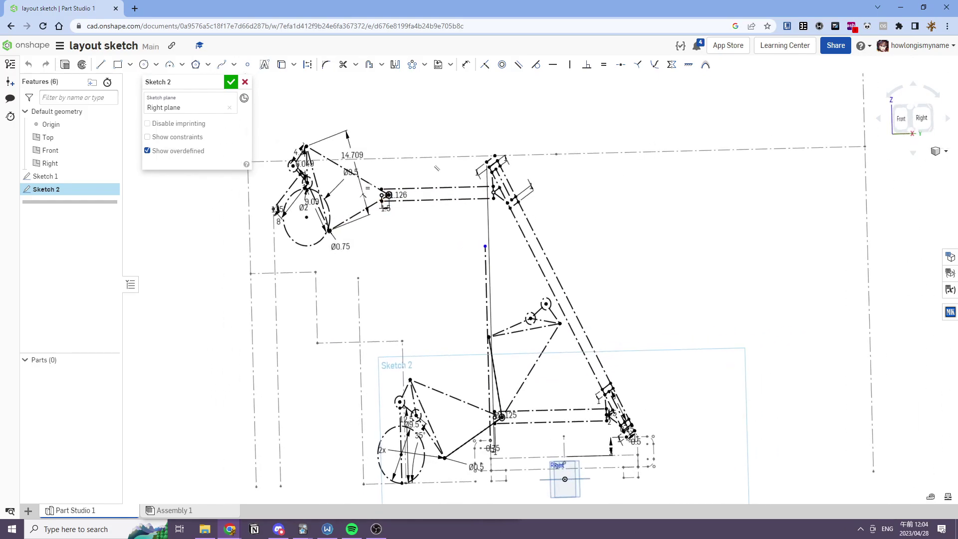
pyautogui.click(920, 117)
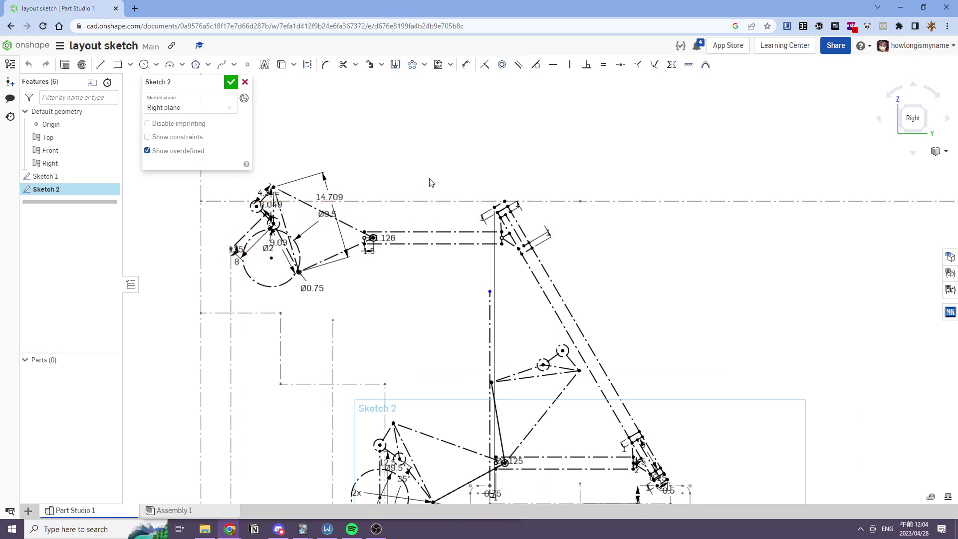
pyautogui.scroll(2, 421, 168)
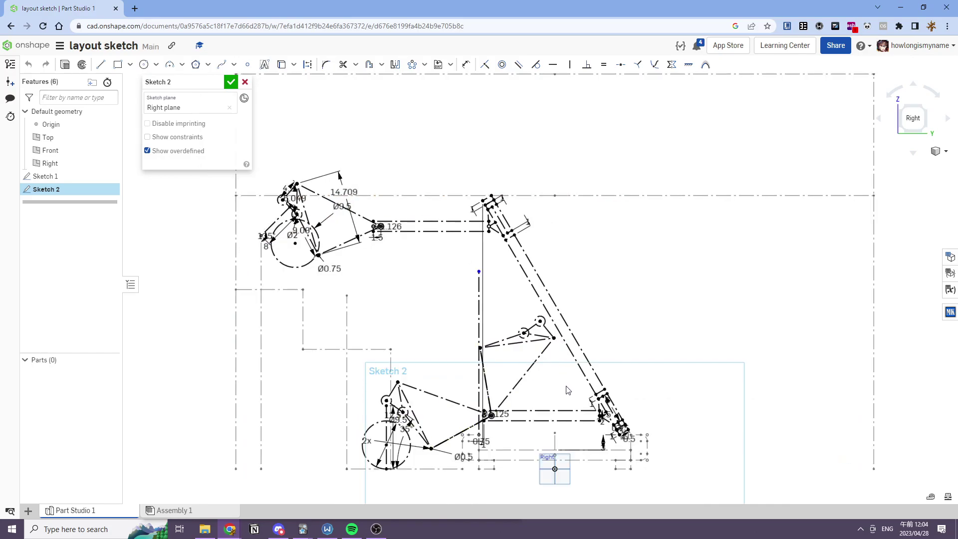
pyautogui.scroll(-5, 566, 389)
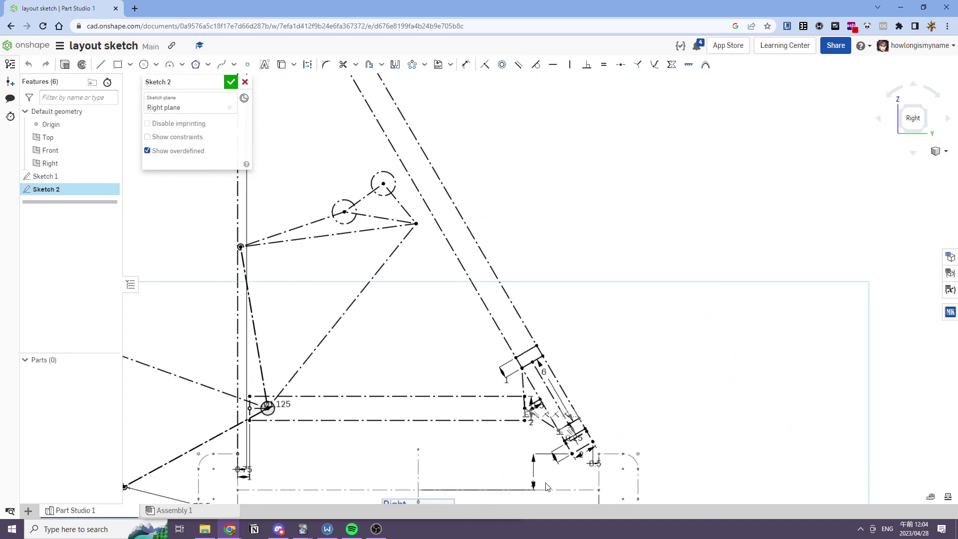
pyautogui.click(532, 483)
pyautogui.press('Delete')
# Step: Try different heights for the slanted arm's lower end and see how the linkages follow
pyautogui.scroll(1, 525, 454)
pyautogui.scroll(3, 524, 455)
pyautogui.scroll(-2, 642, 388)
pyautogui.moveTo(645, 381); pyautogui.dragTo(630, 350)
pyautogui.scroll(-2, 629, 348)
pyautogui.moveTo(629, 348); pyautogui.dragTo(654, 374, button='middle')
pyautogui.moveTo(657, 376); pyautogui.dragTo(659, 407)
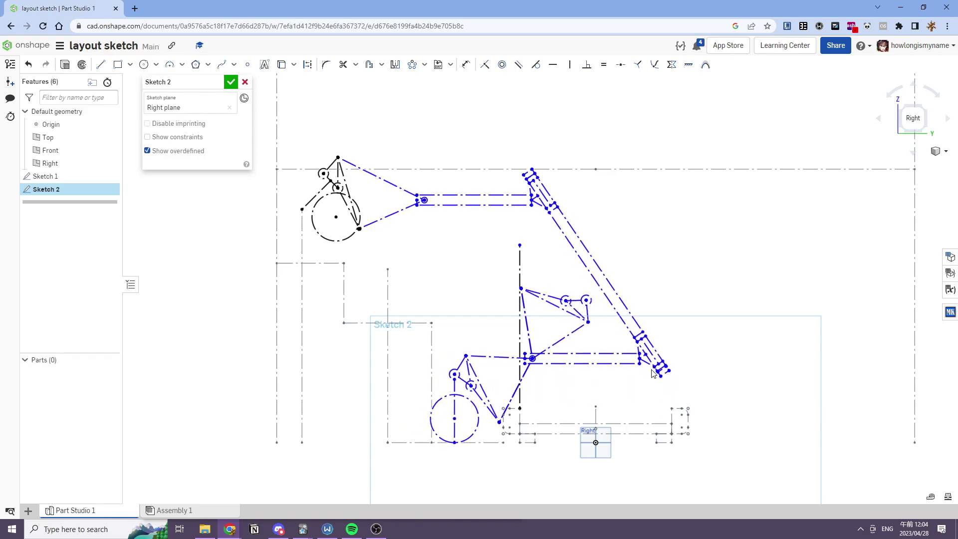
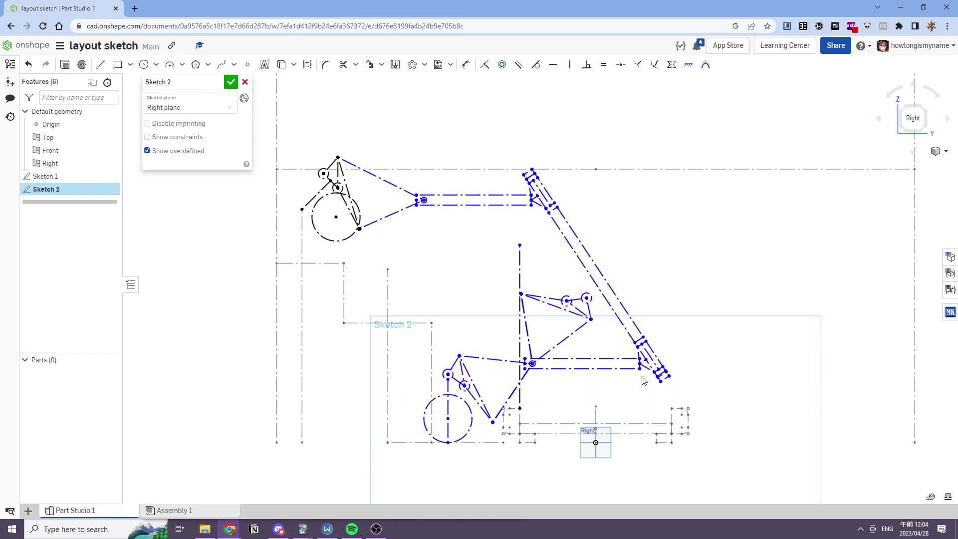
pyautogui.moveTo(643, 378); pyautogui.dragTo(643, 376)
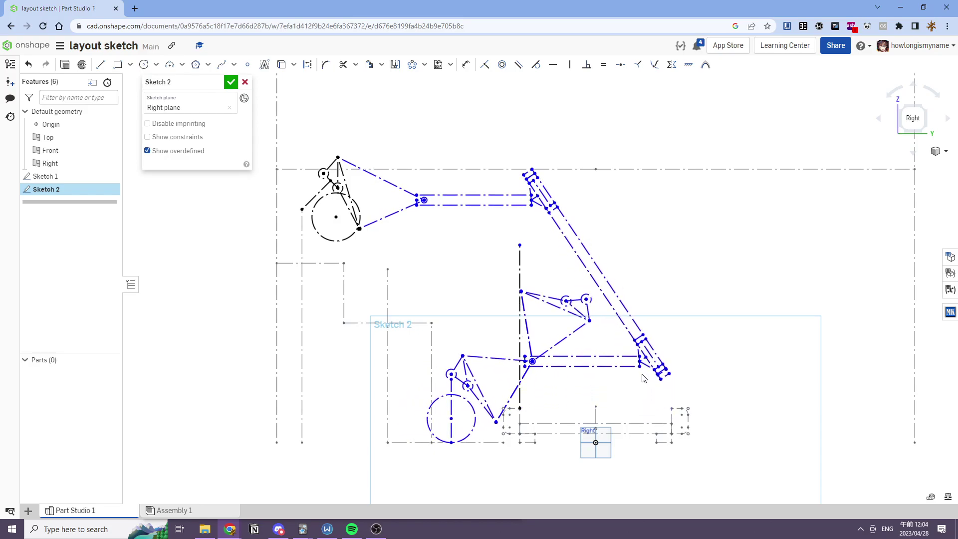
# Step: Dimension the height of the slanted arm's lower end above the robot frame at 9 in
pyautogui.scroll(5, 644, 378)
pyautogui.press('d')
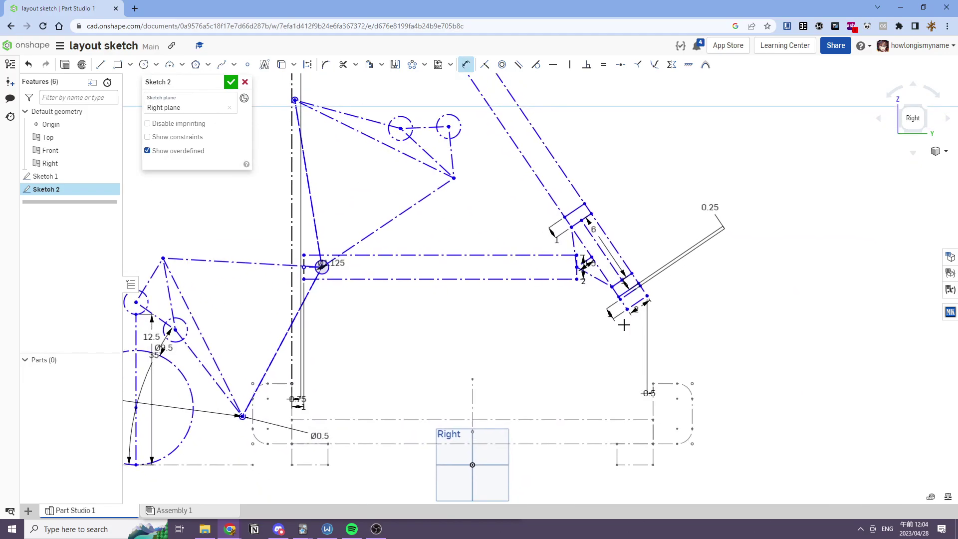
pyautogui.click(633, 420)
pyautogui.click(630, 403)
pyautogui.write('9')
pyautogui.press('Return')
pyautogui.press('Escape')
pyautogui.scroll(-5, 630, 405)
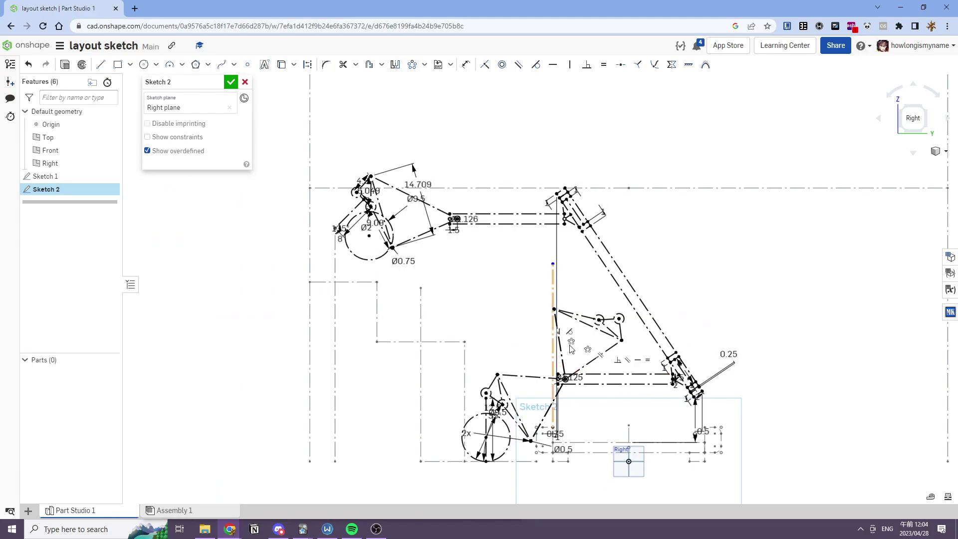
# Step: Set the height of the slanted arm's lower end above the frame to 8 in
pyautogui.scroll(2, 546, 338)
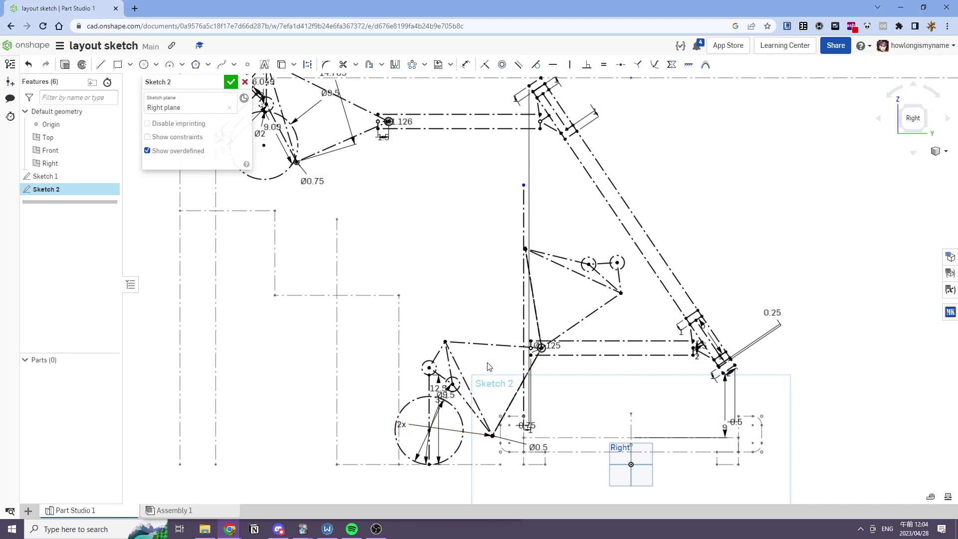
pyautogui.doubleClick(724, 427)
pyautogui.write('8')
pyautogui.press('Return')
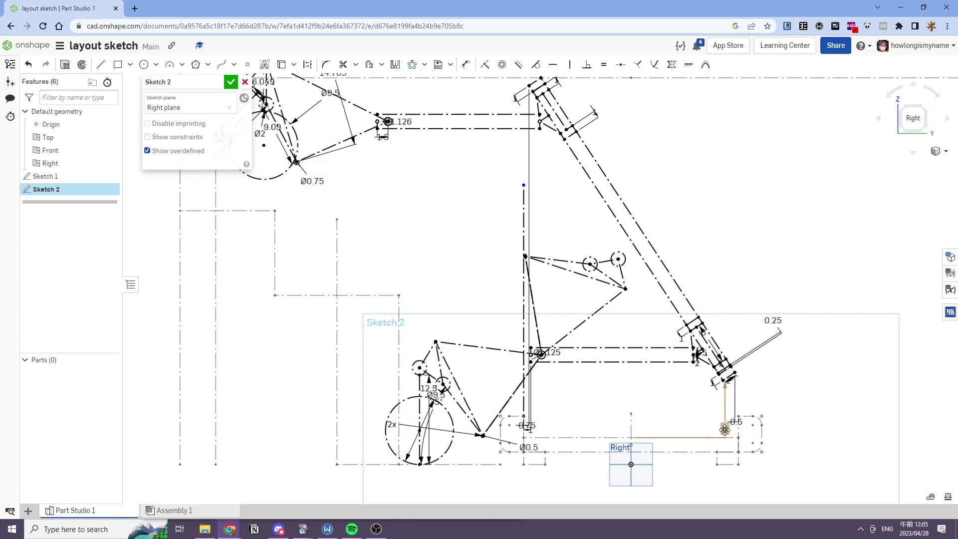
# Step: Examine the stowed, ground-level and upper linkages for clearance around the slanted arm, frame and field nodes
pyautogui.moveTo(519, 333)
pyautogui.mouseDown(button='middle')
pyautogui.moveTo(663, 375)
pyautogui.moveTo(546, 396)
pyautogui.moveTo(616, 410)
pyautogui.mouseUp(button='middle')
pyautogui.scroll(1, 371, 270)
pyautogui.moveTo(371, 271); pyautogui.dragTo(310, 175, button='middle')
pyautogui.moveTo(529, 389)
pyautogui.mouseDown(button='middle')
pyautogui.moveTo(531, 398)
pyautogui.moveTo(559, 398)
pyautogui.mouseUp(button='middle')
pyautogui.scroll(-2, 559, 398)
pyautogui.scroll(3, 567, 421)
pyautogui.scroll(-3, 480, 377)
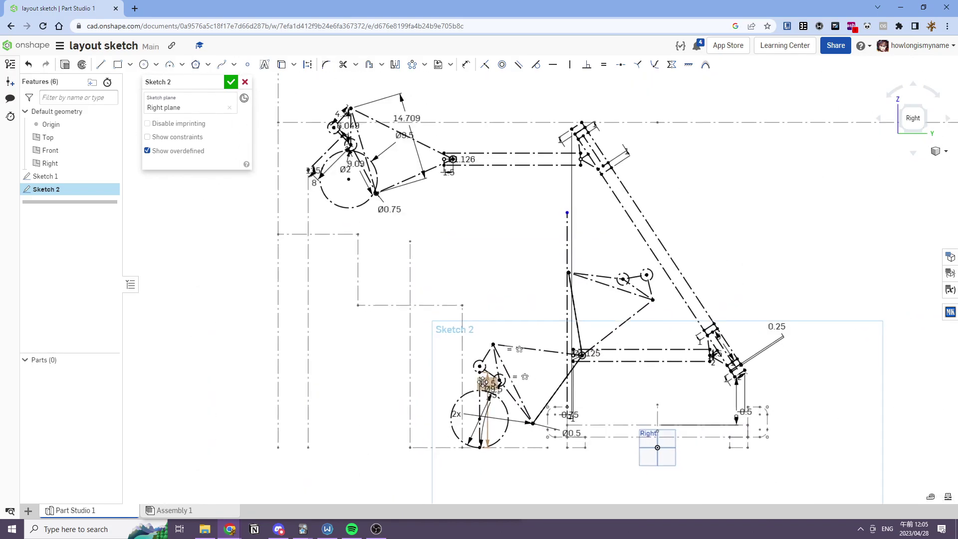
pyautogui.moveTo(317, 131); pyautogui.dragTo(409, 181, button='middle')
pyautogui.moveTo(768, 320); pyautogui.dragTo(637, 250, button='middle')
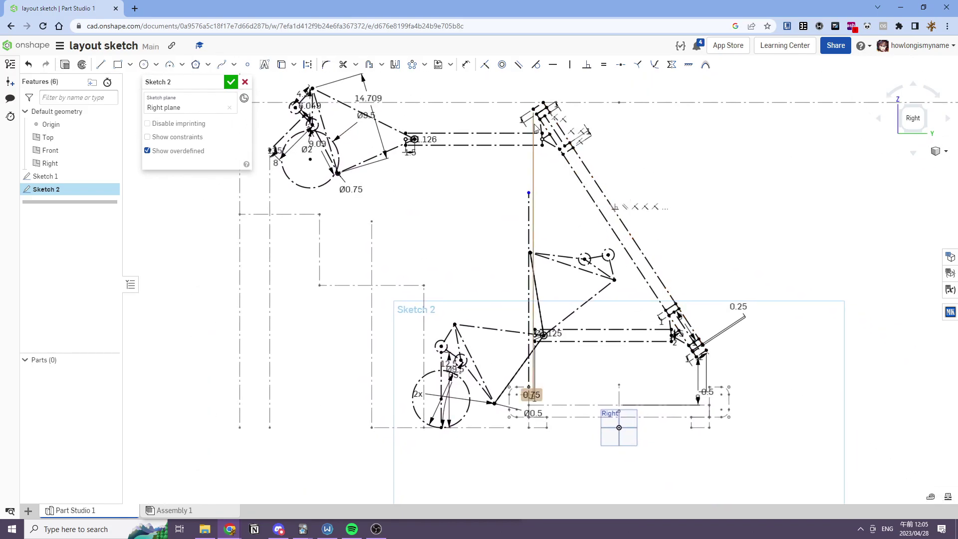
pyautogui.moveTo(724, 393); pyautogui.dragTo(688, 360, button='middle')
pyautogui.scroll(5, 685, 361)
pyautogui.moveTo(580, 313)
pyautogui.mouseDown(button='middle')
pyautogui.moveTo(608, 403)
pyautogui.moveTo(645, 420)
pyautogui.moveTo(761, 439)
pyautogui.mouseUp(button='middle')
pyautogui.scroll(-4, 609, 404)
pyautogui.moveTo(382, 144); pyautogui.dragTo(459, 224, button='middle')
pyautogui.scroll(1, 389, 222)
pyautogui.scroll(1, 381, 221)
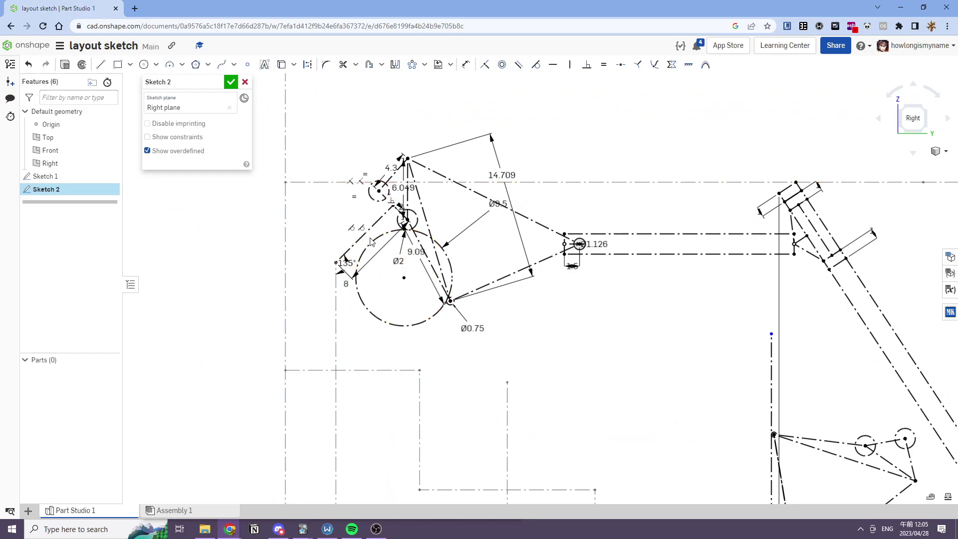
# Step: Try an offset of 6 in for the upper roller at the 135° corner, and undo it
pyautogui.doubleClick(348, 283)
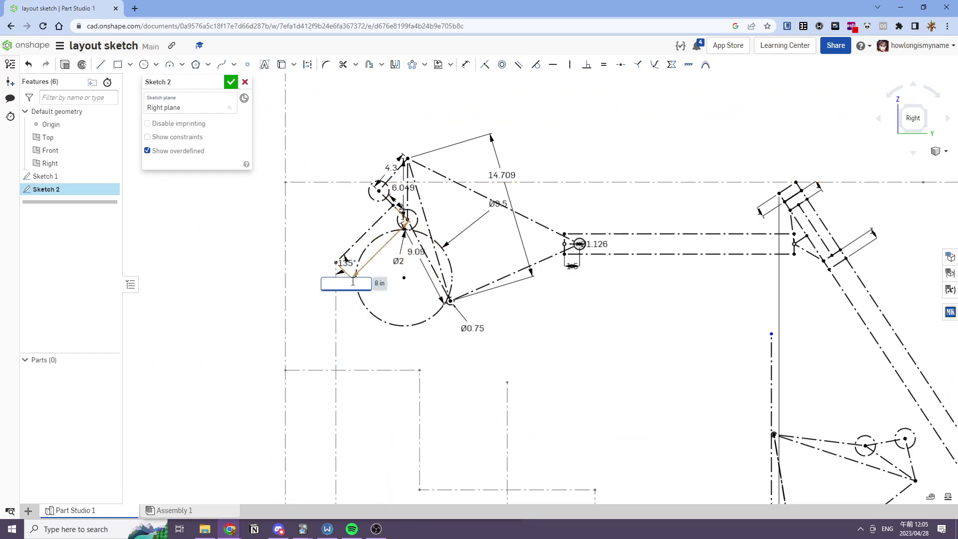
pyautogui.press('Return')
pyautogui.scroll(-3, 379, 180)
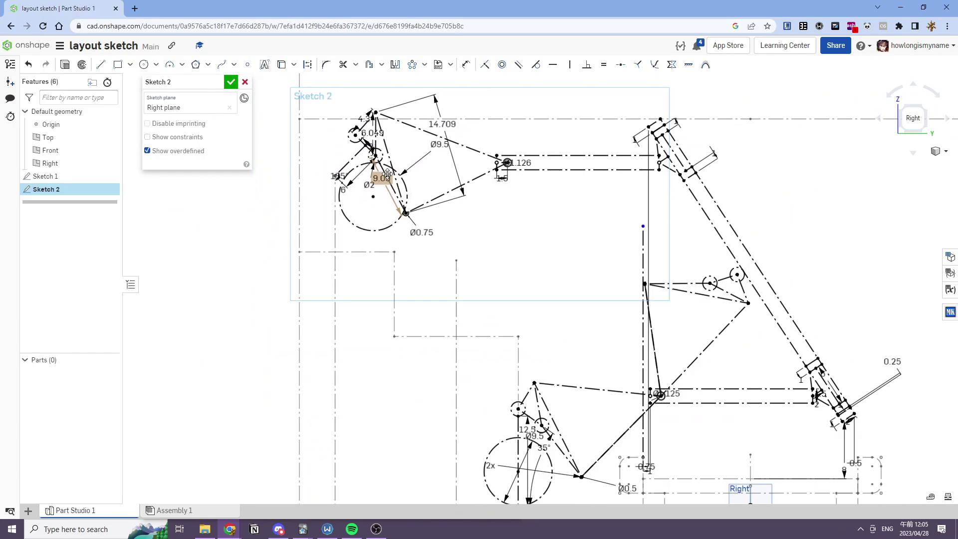
pyautogui.moveTo(387, 174)
pyautogui.mouseDown(button='middle')
pyautogui.moveTo(387, 151)
pyautogui.moveTo(391, 160)
pyautogui.mouseUp(button='middle')
pyautogui.hotkey('ctrl', 'z')
# Step: Try removing the equal constraint between the lower carriage's two bracket struts and shifting the lower horizontal arm
pyautogui.moveTo(742, 393); pyautogui.dragTo(636, 335, button='middle')
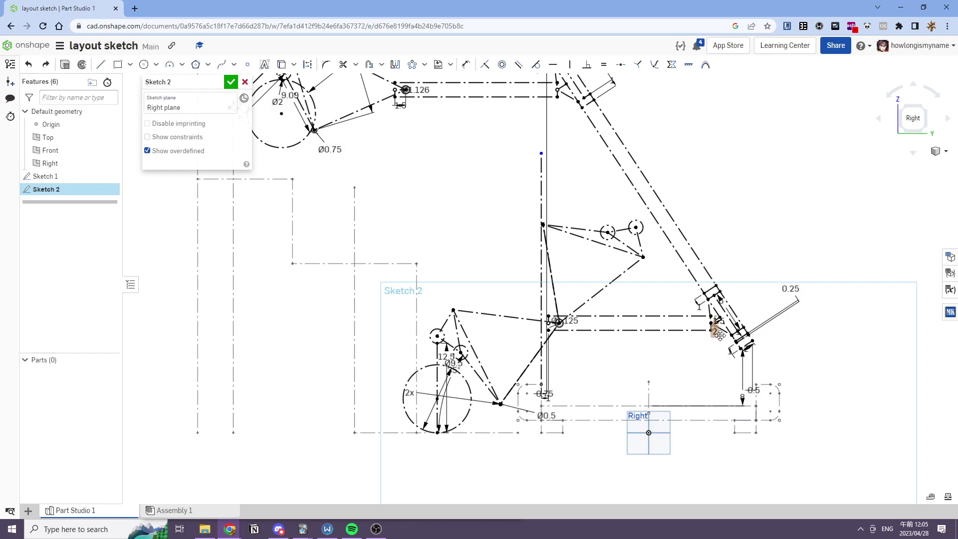
pyautogui.scroll(5, 716, 336)
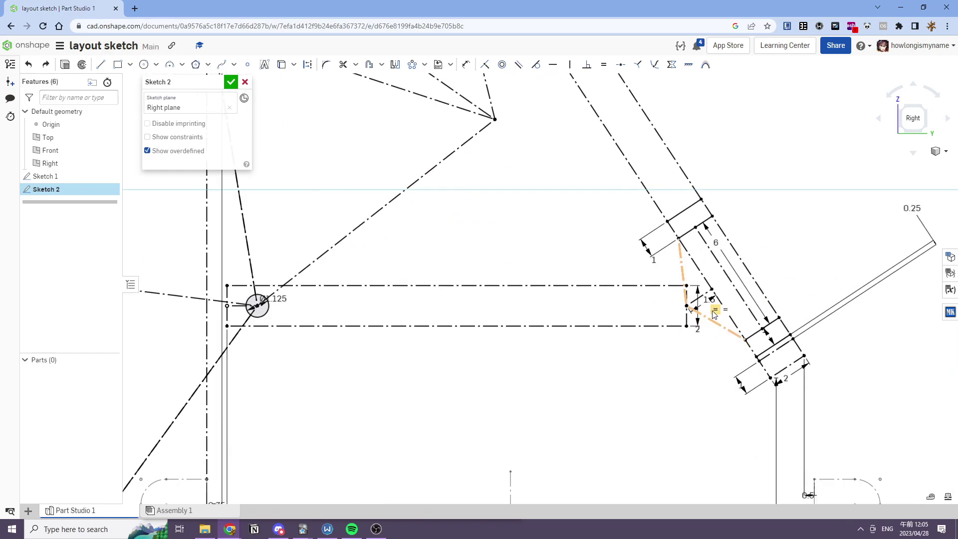
pyautogui.scroll(-5, 713, 312)
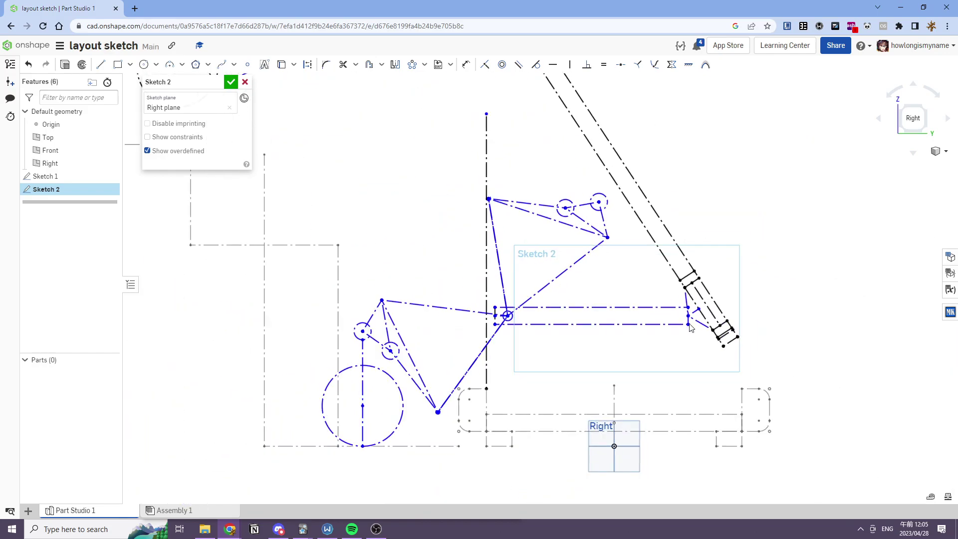
pyautogui.moveTo(688, 313)
pyautogui.mouseDown()
pyautogui.moveTo(697, 314)
pyautogui.moveTo(690, 307)
pyautogui.mouseUp()
pyautogui.scroll(-2, 688, 314)
pyautogui.hotkey('ctrl', 'z')
pyautogui.hotkey('ctrl', 'z')
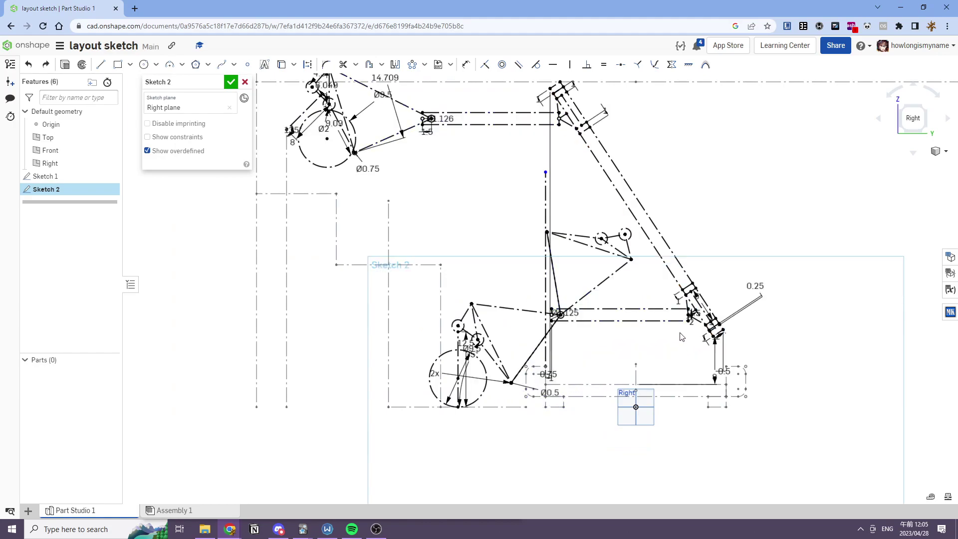
pyautogui.scroll(2, 692, 330)
pyautogui.hotkey('ctrl', 'y')
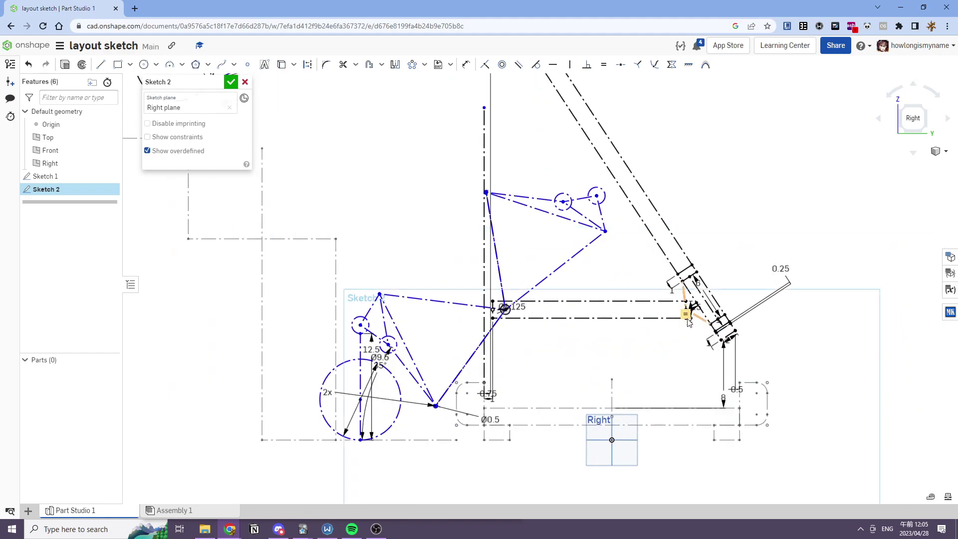
# Step: Try shifting the upper horizontal arm at its joint with the upper carriage's bracket
pyautogui.scroll(4, 694, 319)
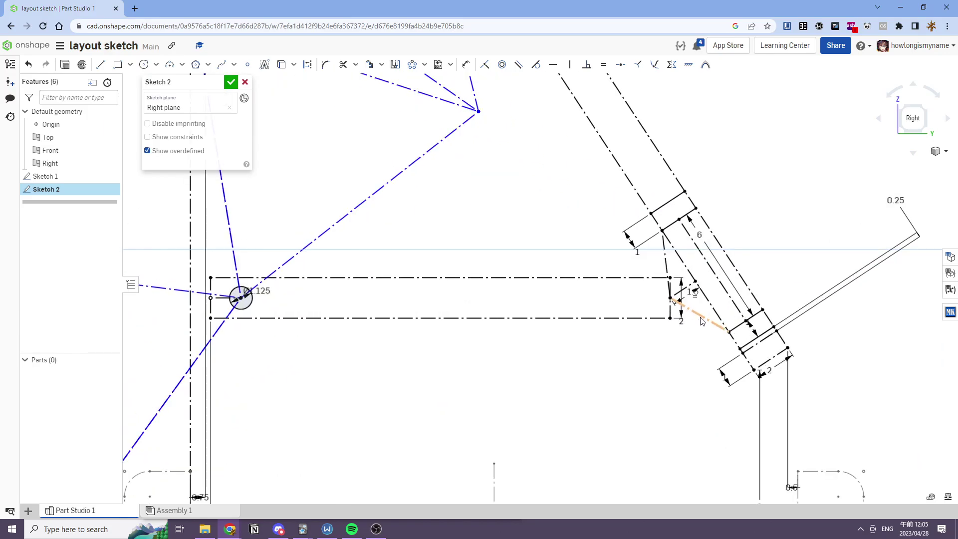
pyautogui.scroll(-7, 697, 311)
pyautogui.scroll(3, 598, 199)
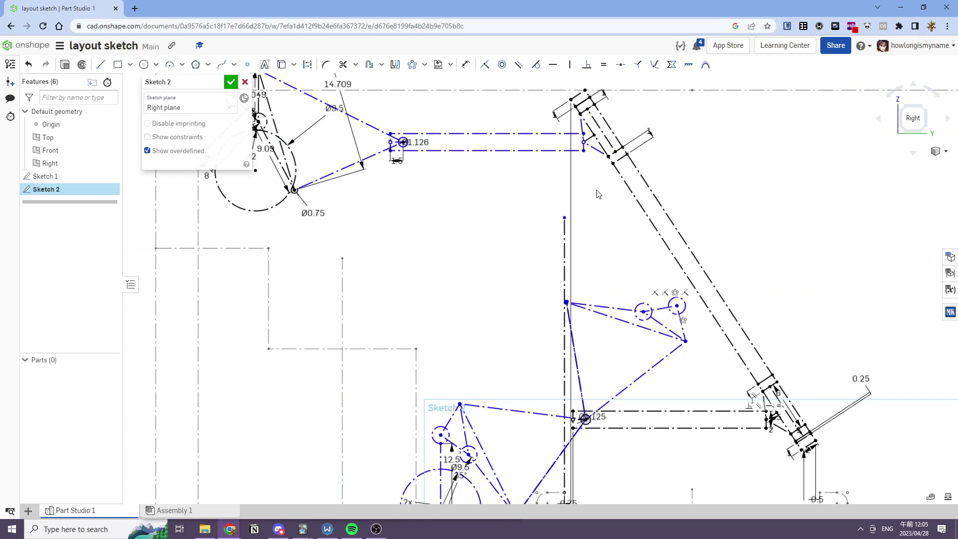
pyautogui.moveTo(584, 142); pyautogui.dragTo(583, 143)
pyautogui.scroll(-2, 608, 255)
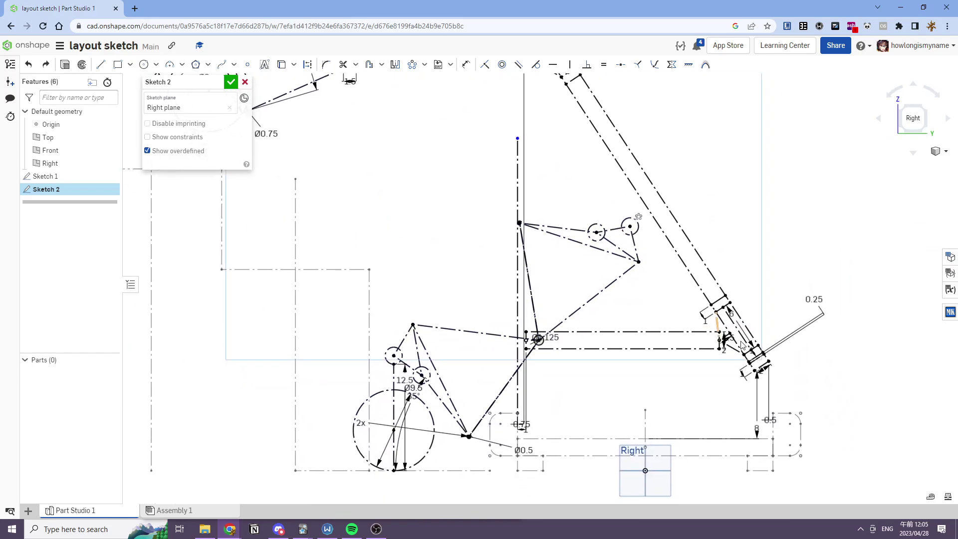
# Step: Remove the equal constraint between the lower carriage's bracket struts and reposition the lower horizontal arm
pyautogui.scroll(4, 733, 362)
pyautogui.moveTo(726, 345); pyautogui.dragTo(702, 356, button='middle')
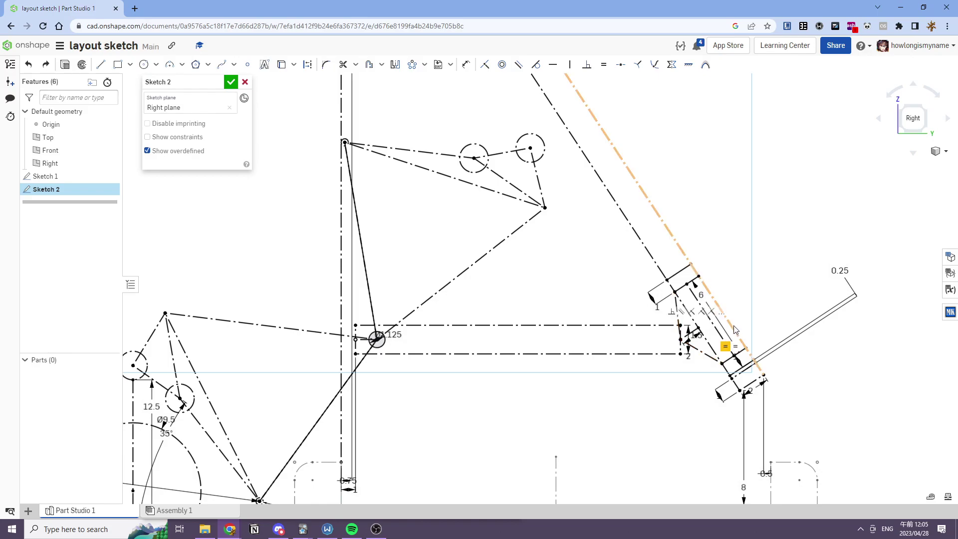
pyautogui.scroll(-5, 694, 348)
pyautogui.scroll(3, 686, 348)
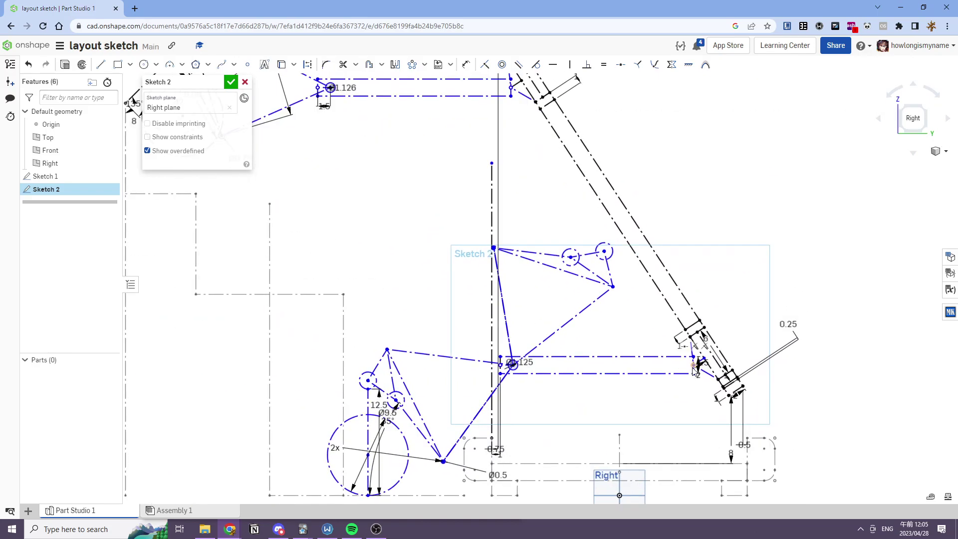
pyautogui.moveTo(693, 366); pyautogui.dragTo(693, 363)
pyautogui.scroll(-1, 695, 359)
# Step: Free the upper bracket's centre line from its constraint and make the upper struts of both carriage brackets equal in length
pyautogui.press('e')
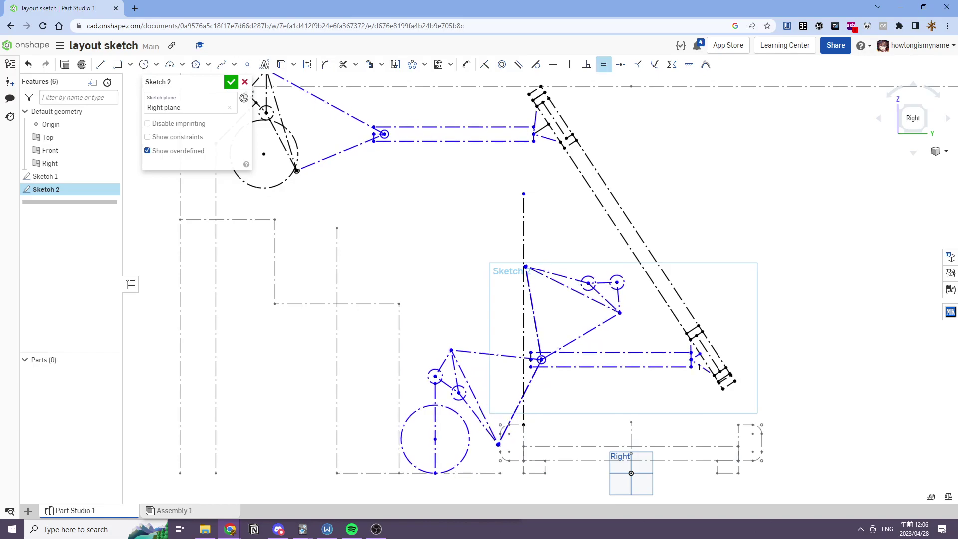
pyautogui.click(703, 368)
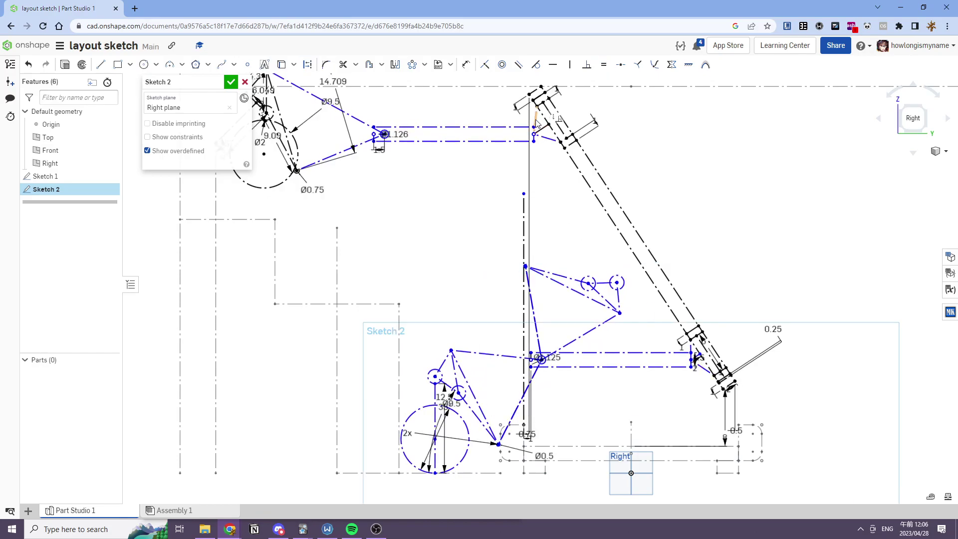
pyautogui.scroll(2, 535, 122)
pyautogui.click(553, 118)
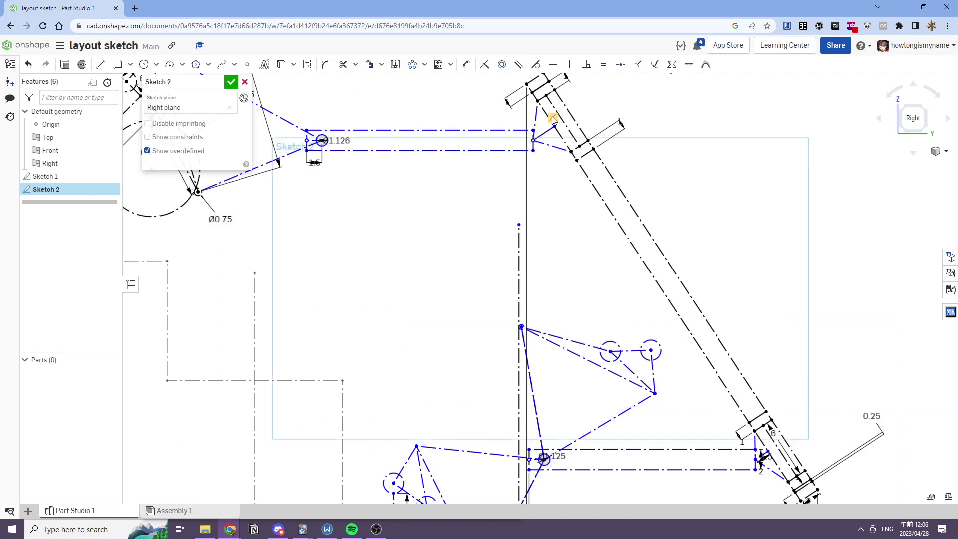
pyautogui.click(536, 117)
pyautogui.moveTo(774, 461); pyautogui.dragTo(706, 359, button='middle')
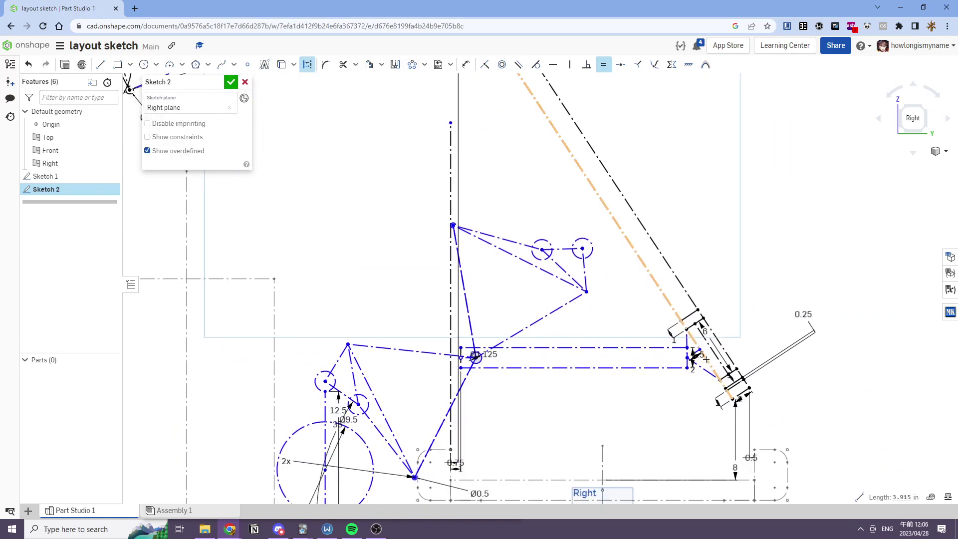
pyautogui.click(687, 343)
pyautogui.press('Escape')
# Step: Shift the lower horizontal arm along its carriage and set the slanted arm's height above the frame to 7 in
pyautogui.moveTo(686, 368)
pyautogui.mouseDown()
pyautogui.moveTo(685, 348)
pyautogui.moveTo(680, 359)
pyautogui.moveTo(674, 341)
pyautogui.moveTo(673, 361)
pyautogui.moveTo(669, 353)
pyautogui.mouseUp()
pyautogui.scroll(-3, 681, 368)
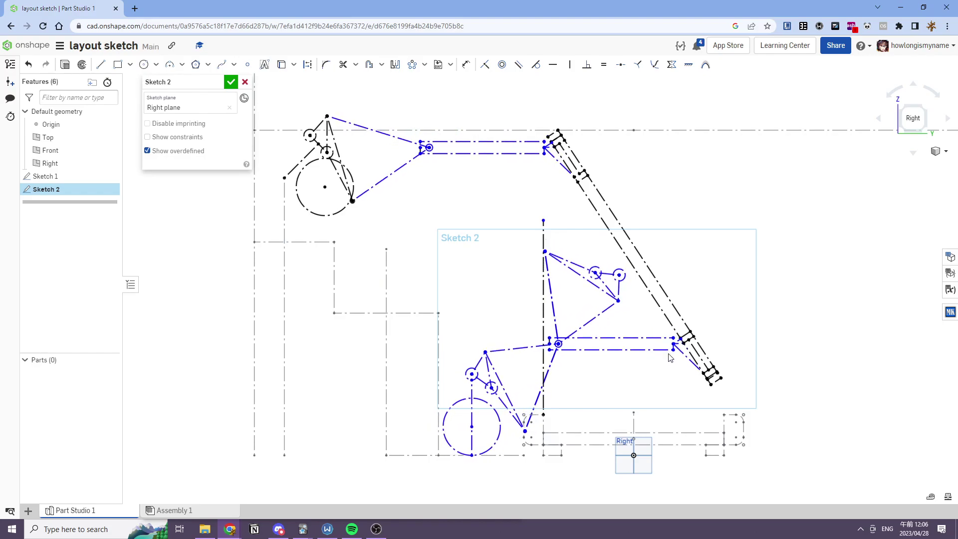
pyautogui.scroll(4, 707, 388)
pyautogui.doubleClick(724, 447)
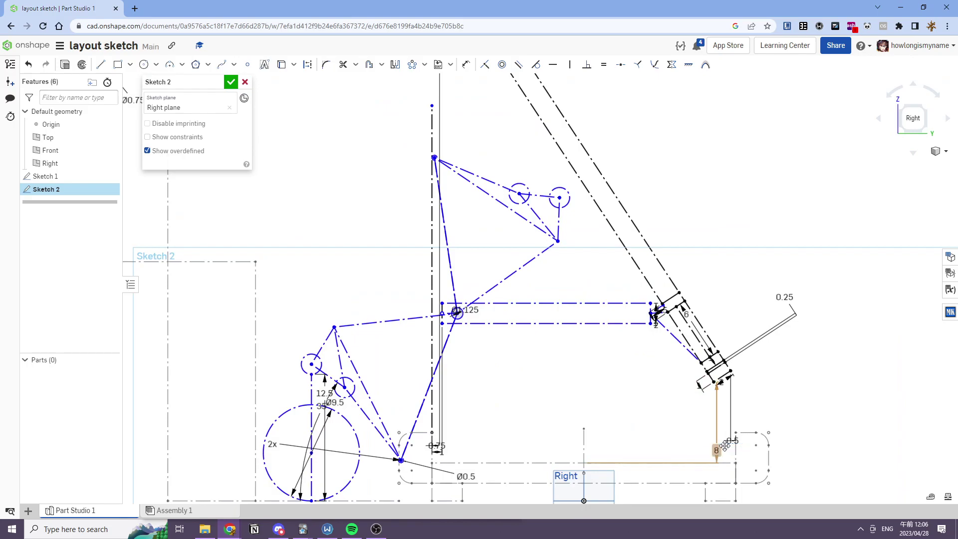
pyautogui.write('7')
pyautogui.press('Return')
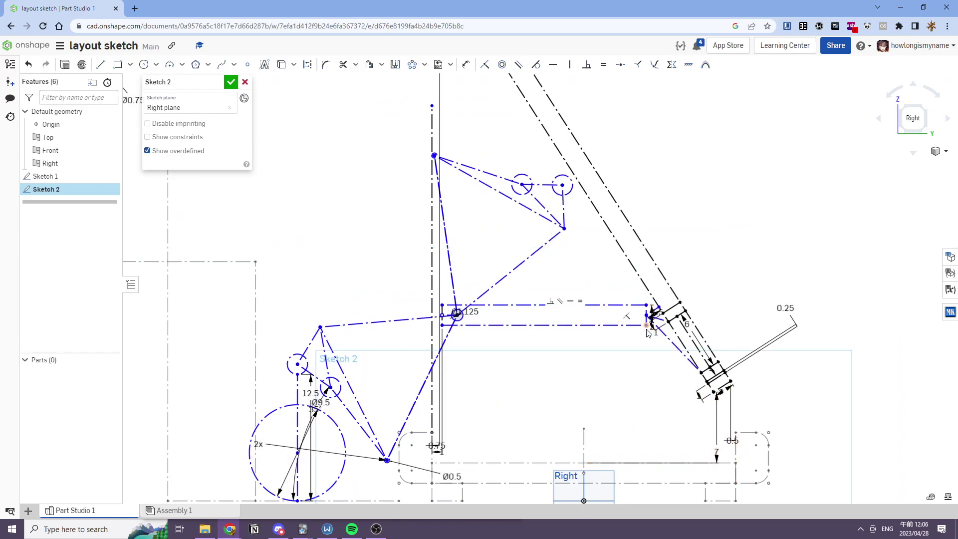
# Step: Reposition the lower horizontal arm and dimension the lower carriage bracket's long lower strut at 4.5 in
pyautogui.moveTo(647, 329); pyautogui.dragTo(670, 340)
pyautogui.scroll(3, 670, 341)
pyautogui.press('d')
pyautogui.click(668, 376)
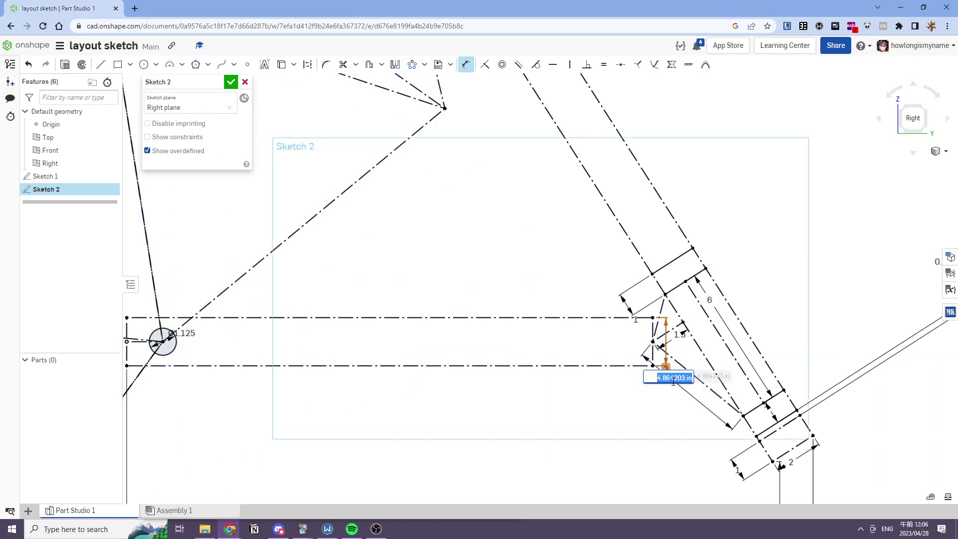
pyautogui.write('4')
pyautogui.press('Return')
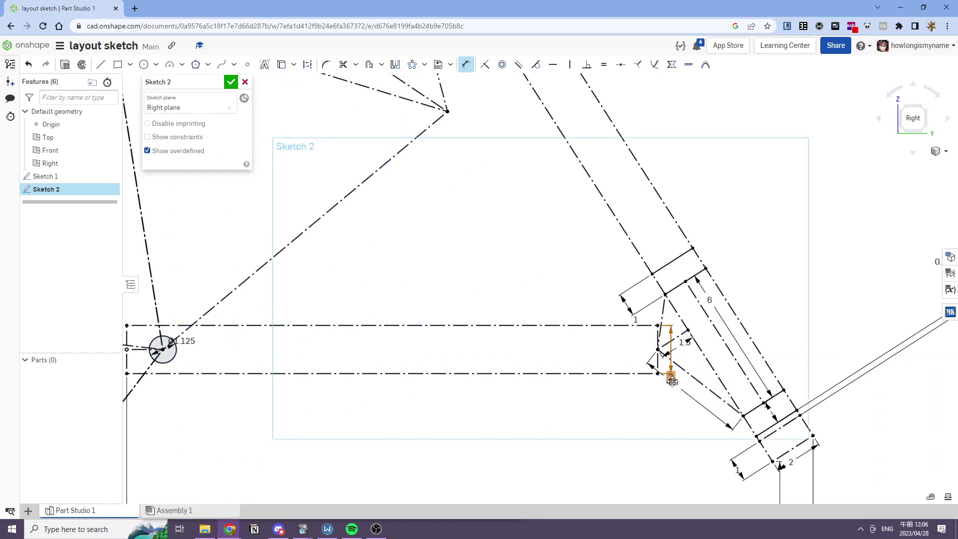
# Step: Examine the whole linkage layout and how the lower carriage bracket sits relative to the slanted arm and frame
pyautogui.scroll(-5, 639, 319)
pyautogui.scroll(-5, 629, 300)
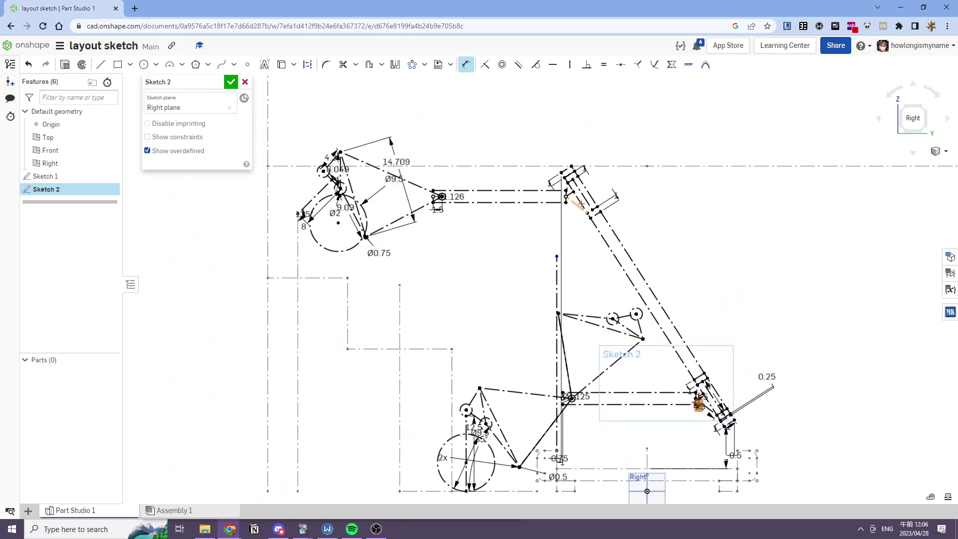
pyautogui.scroll(5, 578, 180)
pyautogui.moveTo(686, 208); pyautogui.dragTo(606, 148, button='middle')
pyautogui.scroll(-5, 607, 148)
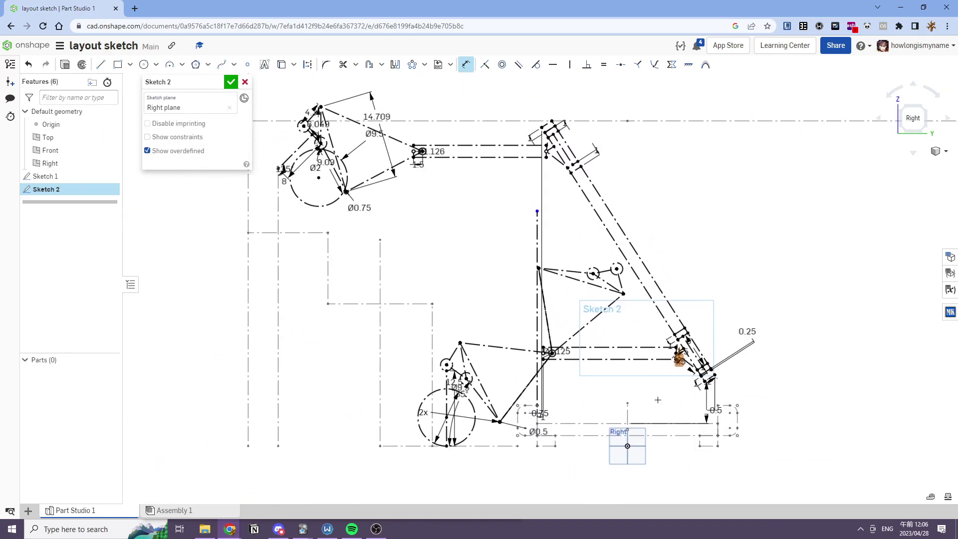
pyautogui.scroll(5, 703, 393)
pyautogui.scroll(-2, 555, 308)
pyautogui.moveTo(555, 308); pyautogui.dragTo(631, 352, button='middle')
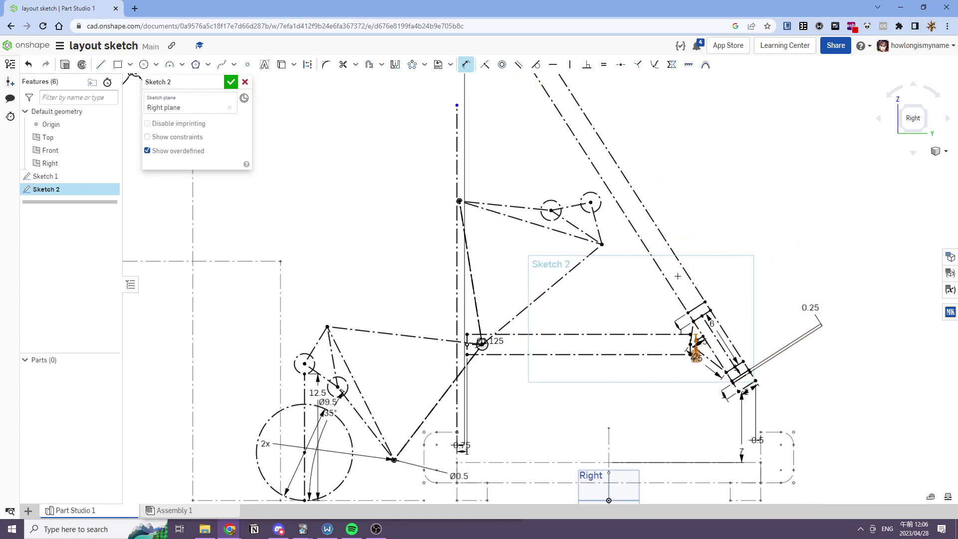
pyautogui.moveTo(717, 408); pyautogui.dragTo(699, 377, button='middle')
pyautogui.moveTo(526, 350); pyautogui.dragTo(614, 419, button='middle')
pyautogui.scroll(-2, 614, 419)
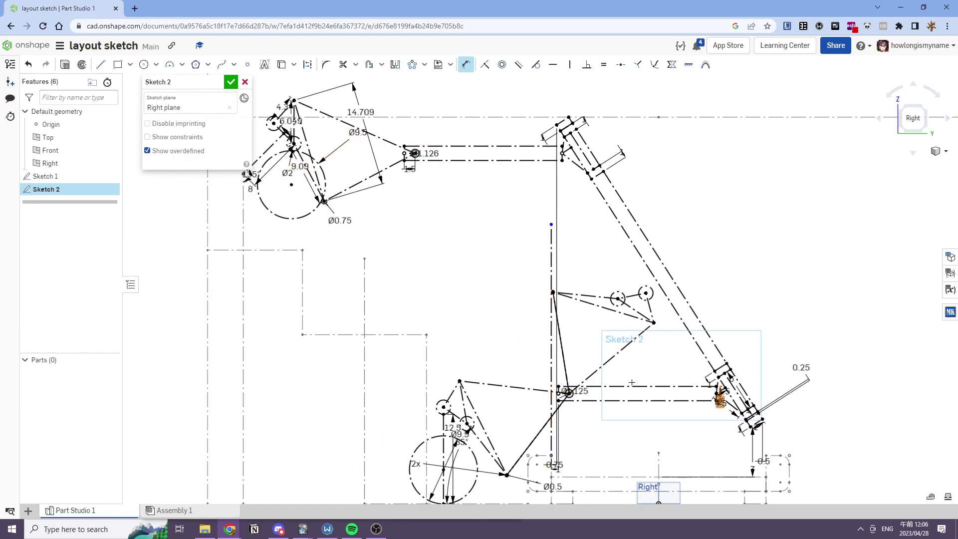
# Step: Set the horizontal offset between the slanted arm's lower end and the frame's inner edge to 2 in
pyautogui.scroll(5, 738, 409)
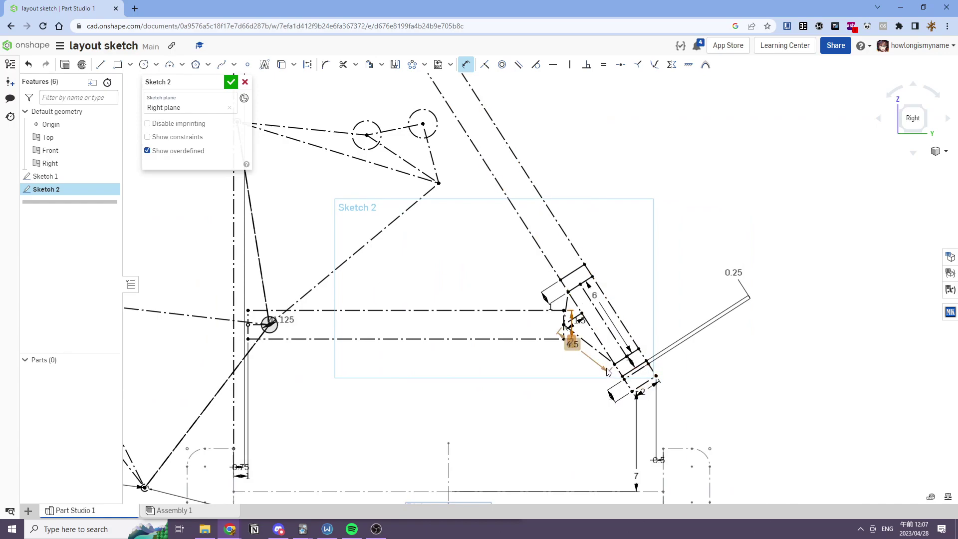
pyautogui.doubleClick(657, 462)
pyautogui.press('Return')
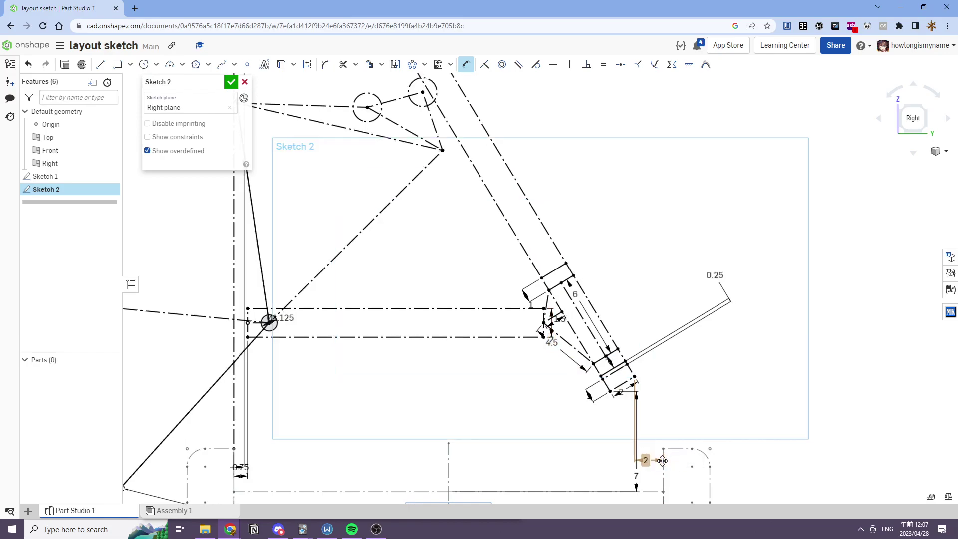
pyautogui.scroll(-5, 530, 323)
pyautogui.moveTo(515, 322); pyautogui.dragTo(549, 329, button='middle')
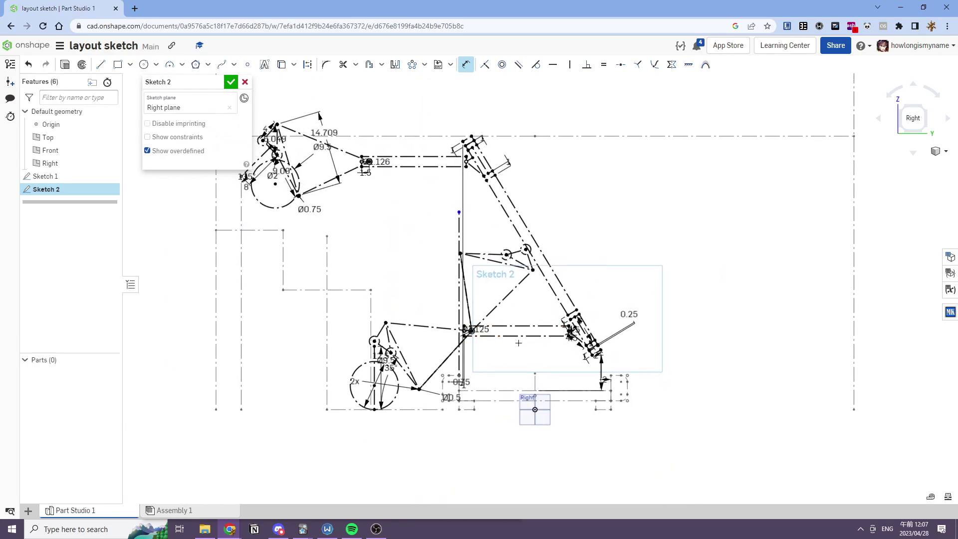
pyautogui.scroll(2, 641, 392)
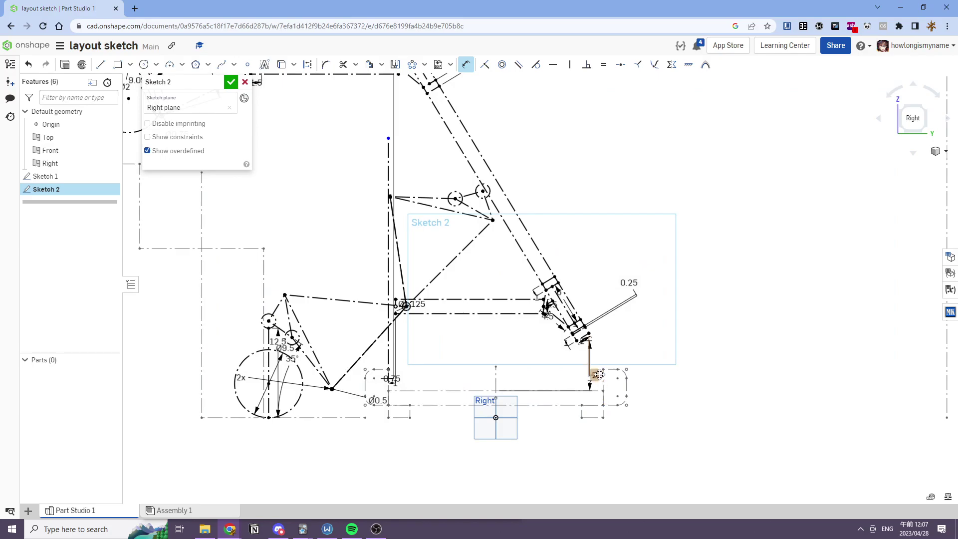
pyautogui.scroll(3, 595, 353)
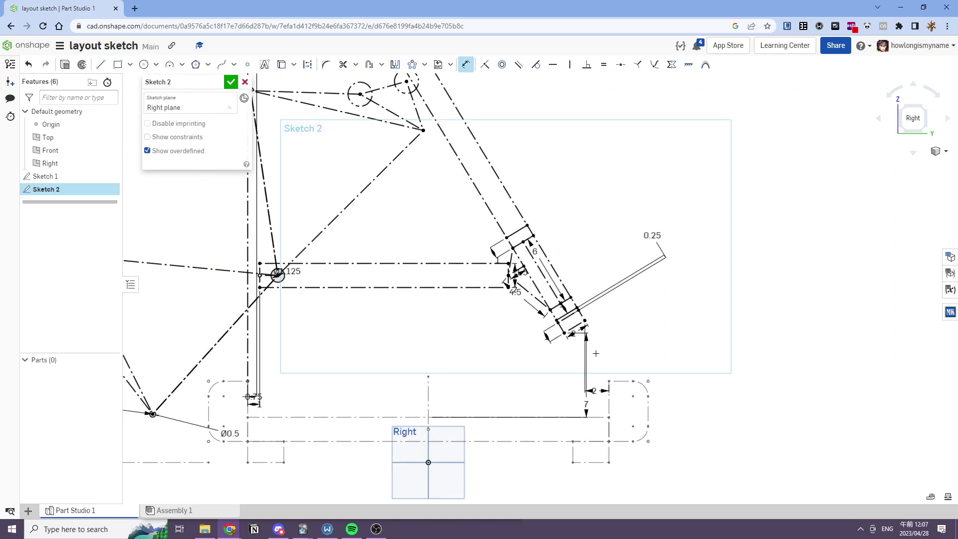
pyautogui.scroll(-3, 596, 352)
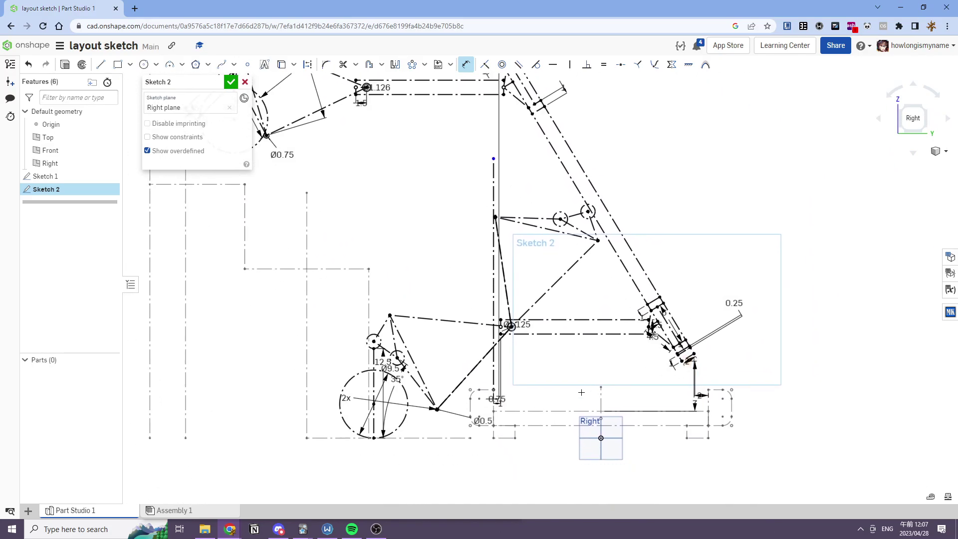
# Step: Try removing the 4.5 in strut dimension from the lower carriage bracket, and undo the removal
pyautogui.scroll(4, 641, 327)
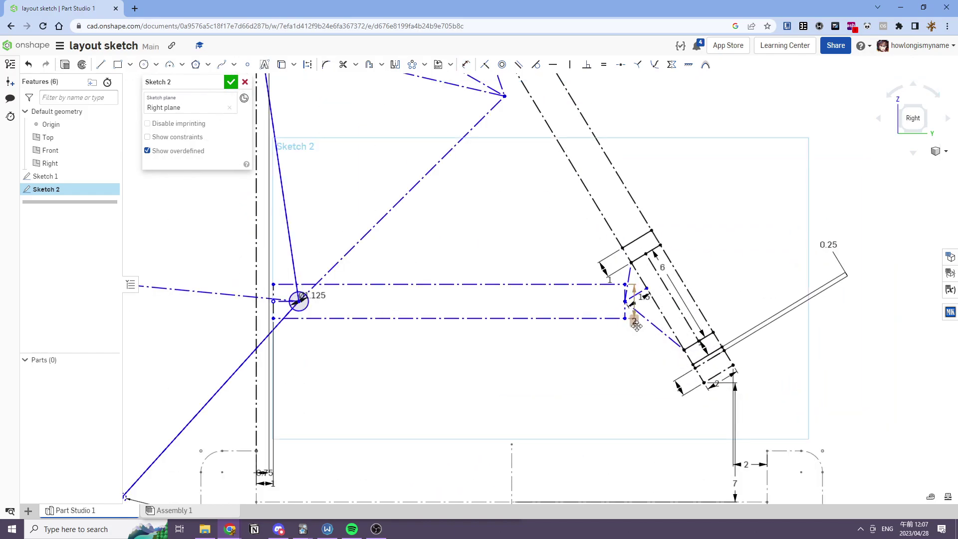
pyautogui.scroll(-4, 626, 320)
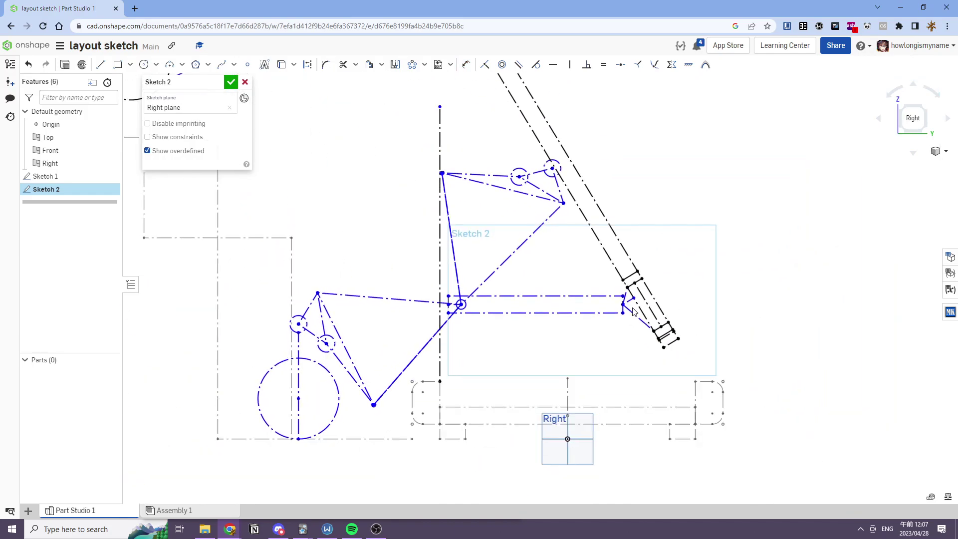
pyautogui.hotkey('ctrl', 'z')
# Step: Set the slanted arm's height above the frame to 8 in
pyautogui.moveTo(491, 392); pyautogui.dragTo(534, 378, button='middle')
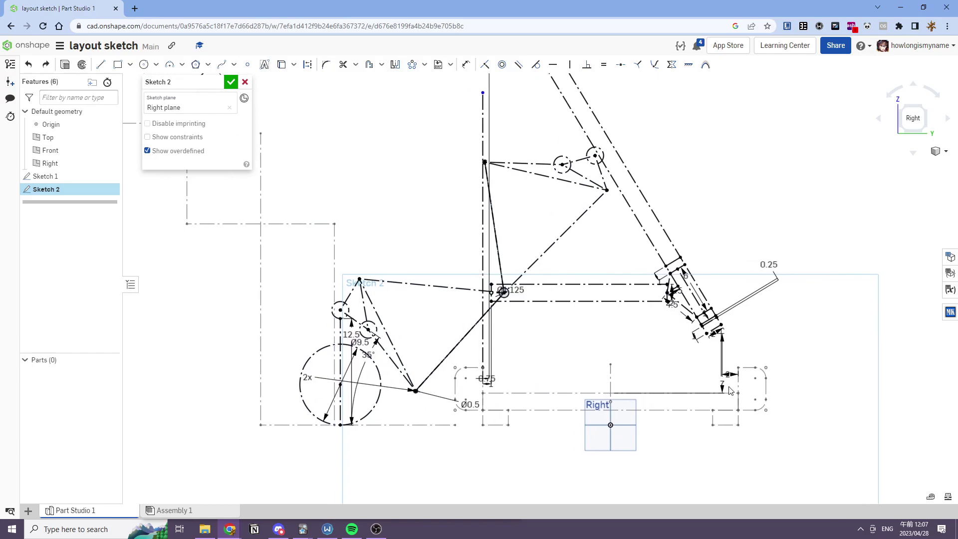
pyautogui.hotkey('ctrl', 'y')
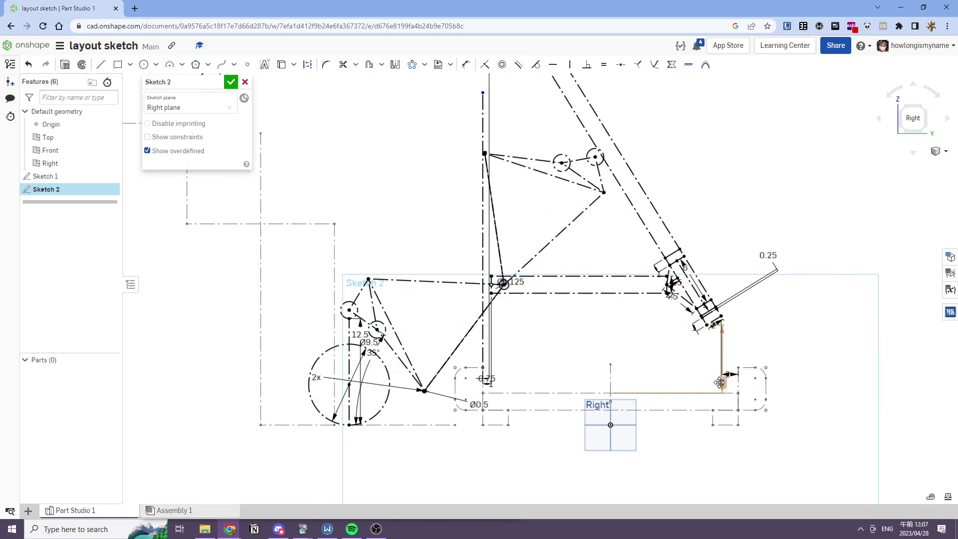
pyautogui.scroll(-5, 539, 373)
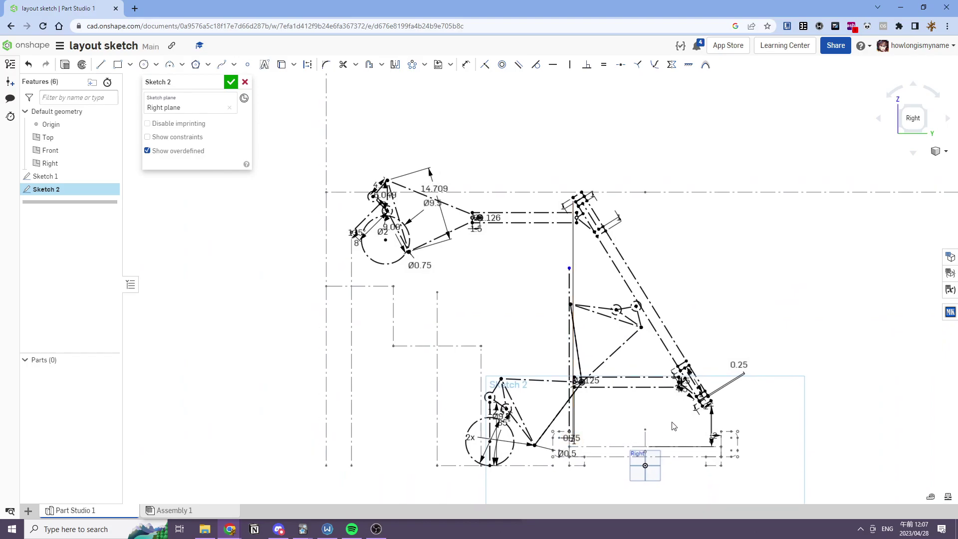
pyautogui.scroll(5, 671, 422)
pyautogui.moveTo(750, 441); pyautogui.dragTo(720, 415, button='middle')
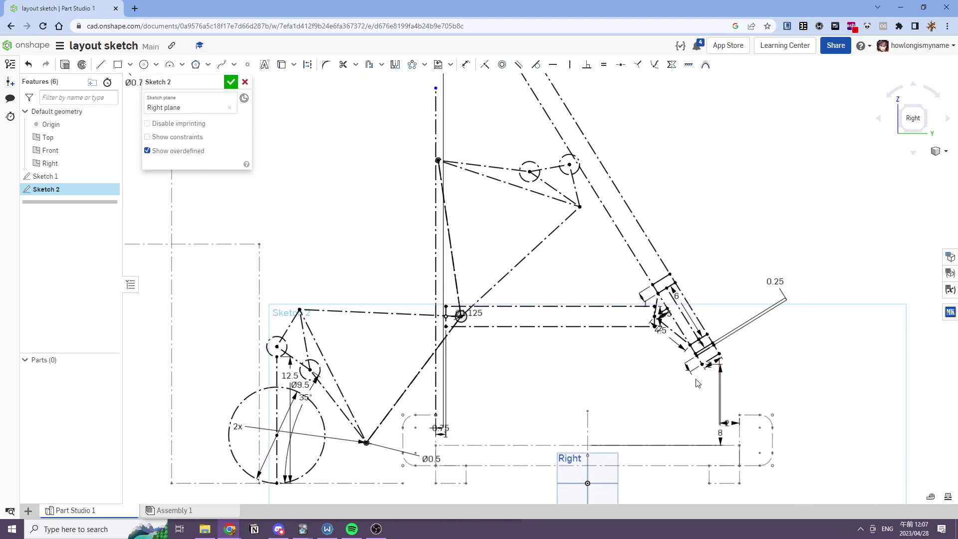
# Step: Try a slanted arm height of 10 in above the frame, and undo the change
pyautogui.moveTo(698, 383); pyautogui.dragTo(639, 338, button='middle')
pyautogui.doubleClick(630, 399)
pyautogui.write('10')
pyautogui.press('Return')
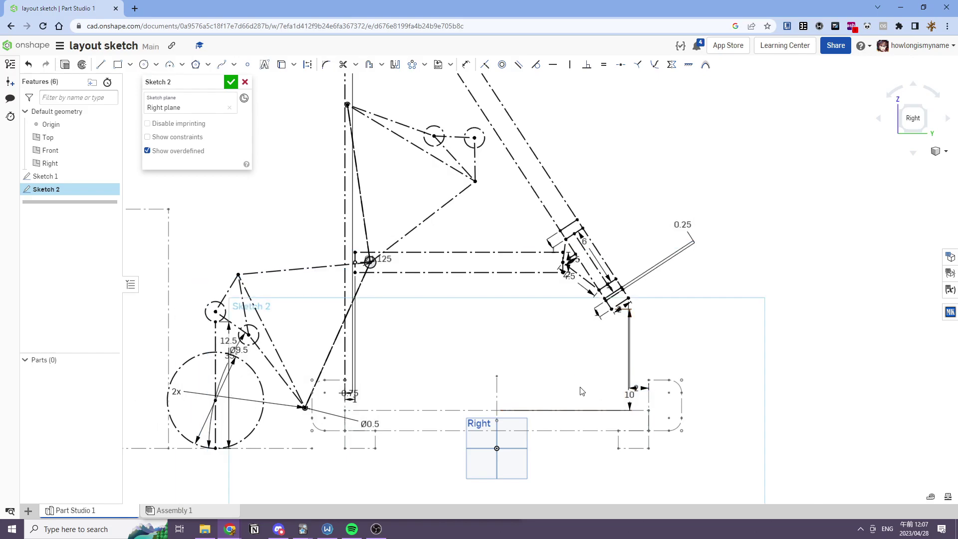
pyautogui.hotkey('ctrl', 'z')
pyautogui.moveTo(441, 380); pyautogui.dragTo(488, 407, button='middle')
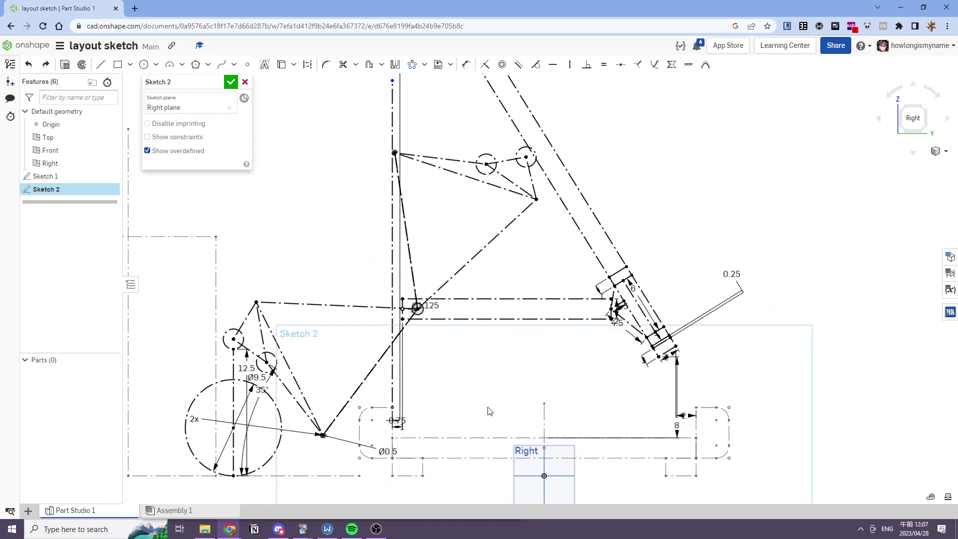
# Step: Draw a triangle on the ground line around the frame's centre and constrain its three sides to equal length
pyautogui.scroll(-1, 399, 251)
pyautogui.moveTo(311, 163); pyautogui.dragTo(330, 176, button='middle')
pyautogui.scroll(-3, 325, 195)
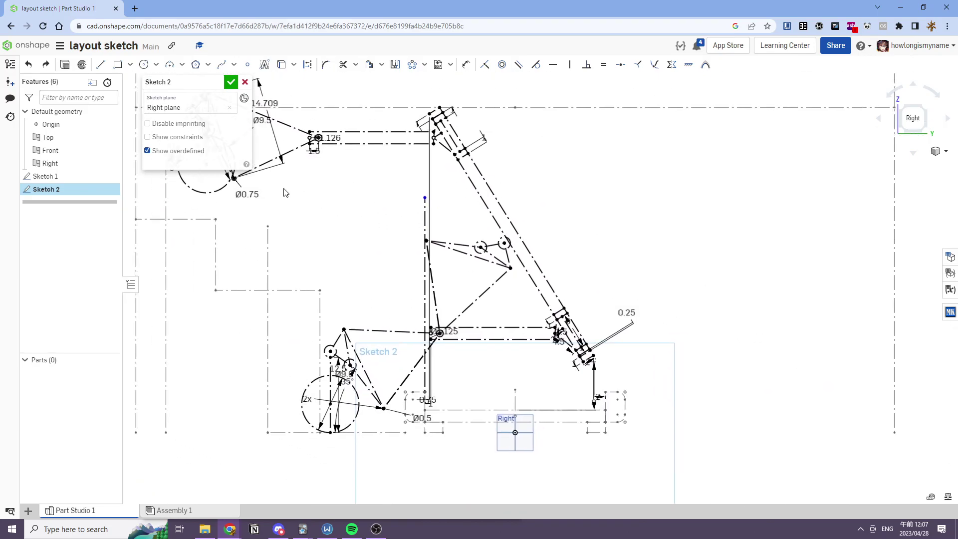
pyautogui.click(101, 63)
pyautogui.scroll(3, 449, 364)
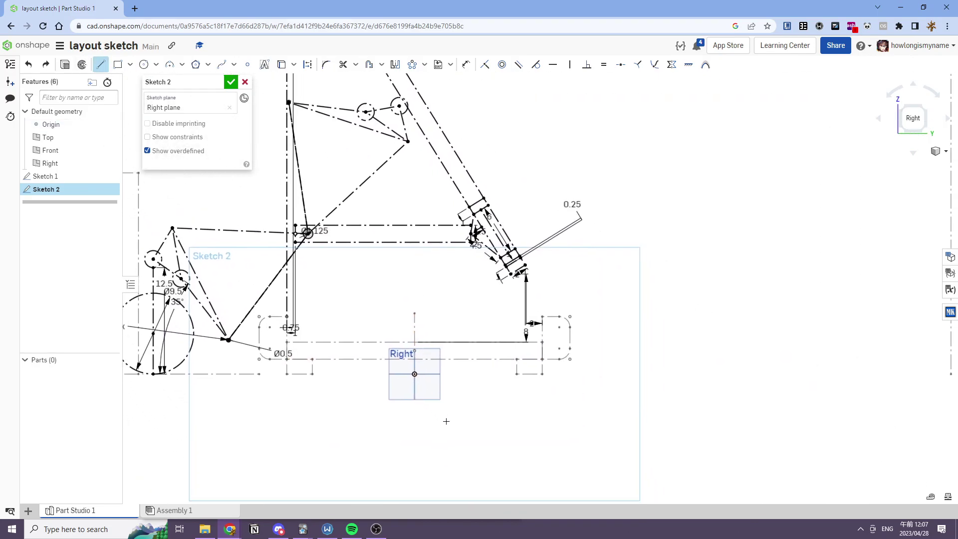
pyautogui.press('Escape')
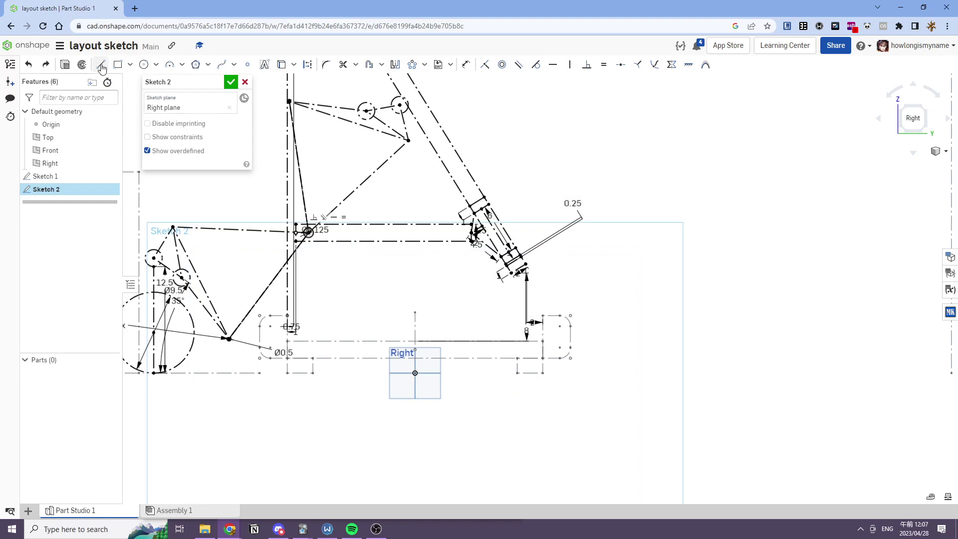
pyautogui.click(301, 373)
pyautogui.click(530, 373)
pyautogui.click(415, 253)
pyautogui.click(300, 372)
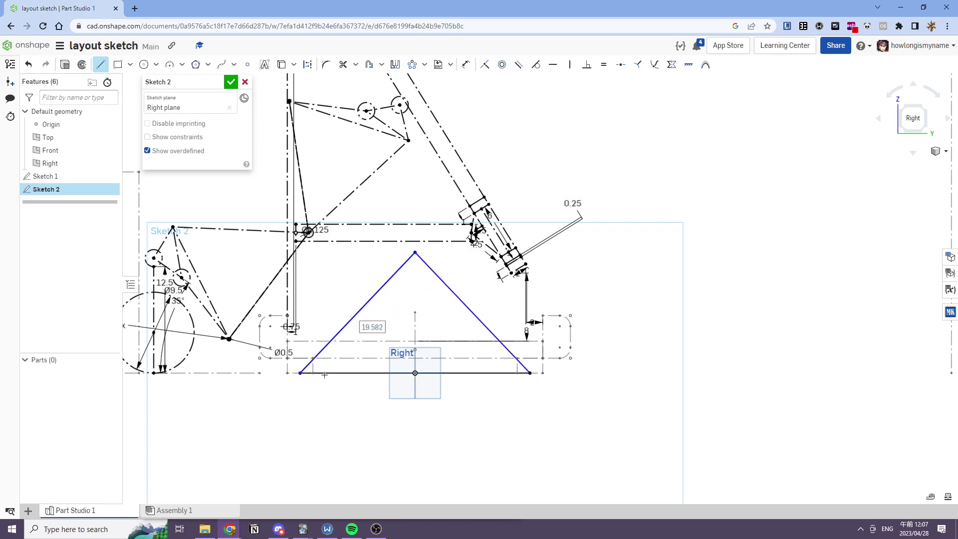
pyautogui.press('Escape')
pyautogui.press('e')
pyautogui.click(355, 317)
pyautogui.press('Escape')
# Step: Convert the three sides of the equilateral triangle over the frame to construction lines
pyautogui.moveTo(472, 261); pyautogui.dragTo(516, 278, button='middle')
pyautogui.click(511, 280)
pyautogui.click(387, 315)
pyautogui.click(417, 390)
pyautogui.press('q')
# Step: Set the length of the 135° slanted segment beside the upper arm position's rollers to 6 in
pyautogui.moveTo(464, 419); pyautogui.dragTo(442, 403, button='right')
pyautogui.moveTo(441, 351)
pyautogui.mouseDown(button='middle')
pyautogui.moveTo(470, 377)
pyautogui.moveTo(461, 407)
pyautogui.moveTo(376, 409)
pyautogui.moveTo(367, 385)
pyautogui.moveTo(408, 433)
pyautogui.moveTo(499, 398)
pyautogui.moveTo(494, 353)
pyautogui.mouseUp(button='middle')
pyautogui.scroll(-1, 445, 355)
pyautogui.scroll(-1, 377, 409)
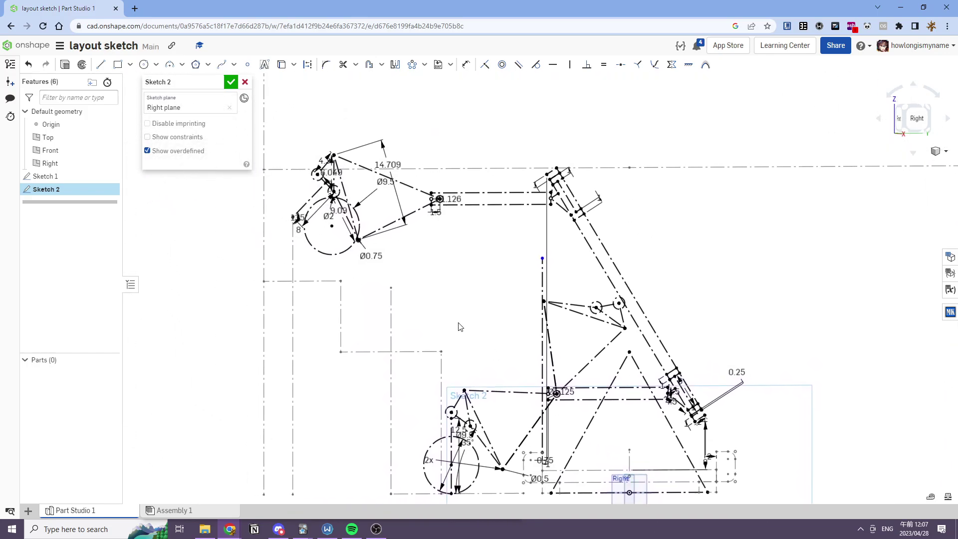
pyautogui.moveTo(603, 327)
pyautogui.mouseDown(button='middle')
pyautogui.moveTo(567, 306)
pyautogui.moveTo(568, 315)
pyautogui.moveTo(521, 313)
pyautogui.moveTo(540, 355)
pyautogui.mouseUp(button='middle')
pyautogui.scroll(5, 274, 239)
pyautogui.moveTo(275, 238)
pyautogui.mouseDown(button='middle')
pyautogui.moveTo(420, 261)
pyautogui.moveTo(459, 367)
pyautogui.moveTo(398, 295)
pyautogui.mouseUp(button='middle')
pyautogui.scroll(3, 423, 258)
pyautogui.scroll(-2, 459, 367)
pyautogui.moveTo(398, 292); pyautogui.dragTo(384, 278)
pyautogui.scroll(-3, 384, 279)
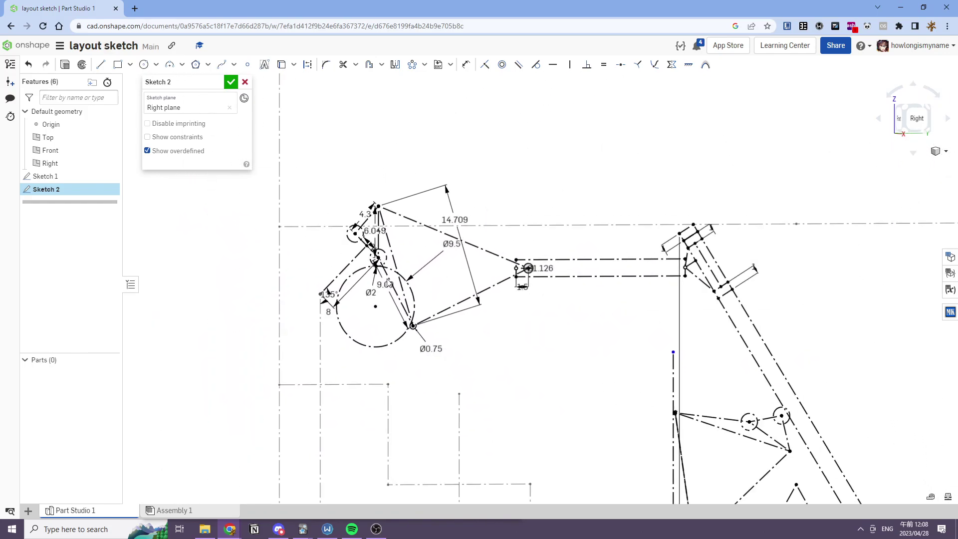
pyautogui.moveTo(385, 279); pyautogui.dragTo(431, 288, button='middle')
pyautogui.doubleClick(373, 319)
pyautogui.write('7')
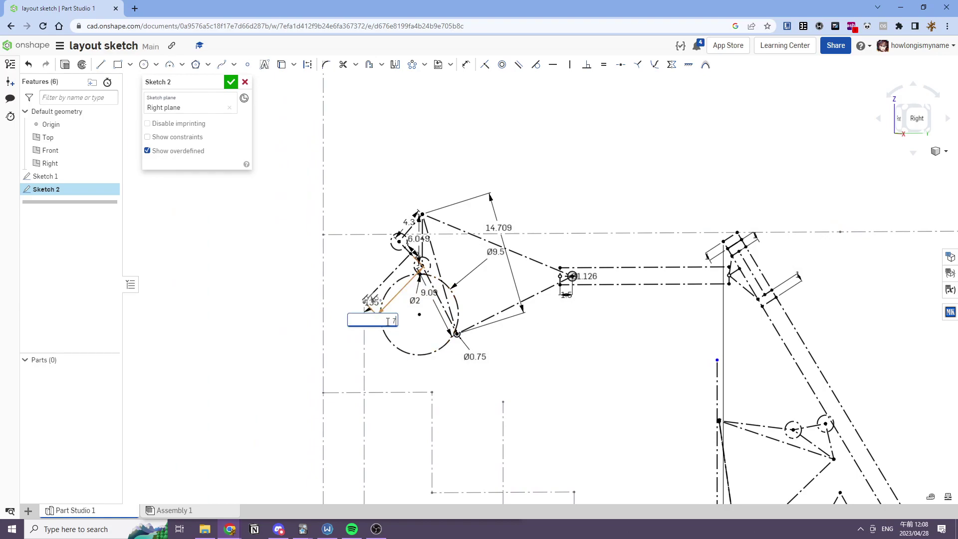
pyautogui.press('BackSpace')
pyautogui.write('6')
pyautogui.press('Return')
# Step: Try a smaller horizontal offset between the slanted arm's lower end and the frame, and undo the change
pyautogui.moveTo(481, 262); pyautogui.dragTo(440, 184, button='middle')
pyautogui.scroll(-1, 441, 185)
pyautogui.moveTo(610, 430); pyautogui.dragTo(532, 338, button='middle')
pyautogui.moveTo(730, 384)
pyautogui.mouseDown(button='middle')
pyautogui.moveTo(650, 340)
pyautogui.moveTo(633, 360)
pyautogui.moveTo(572, 374)
pyautogui.mouseUp(button='middle')
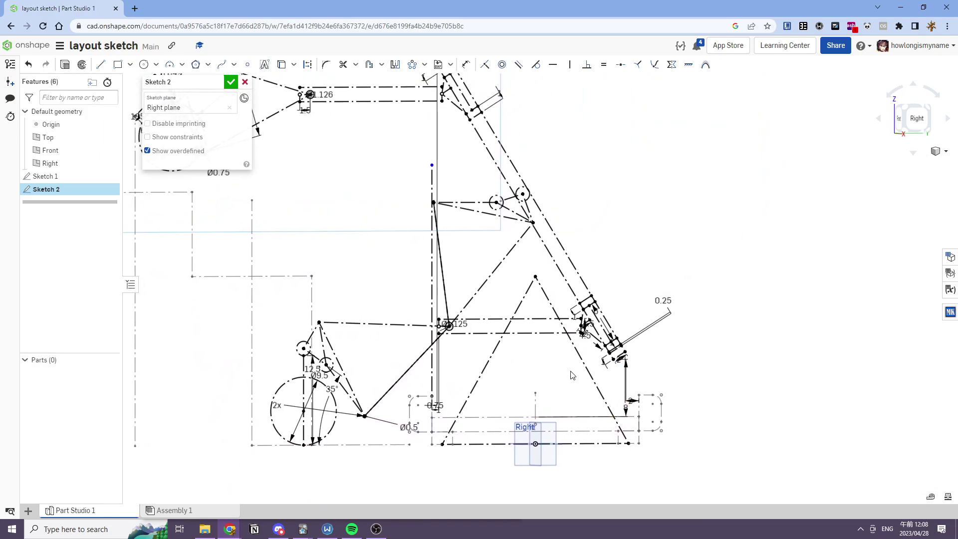
pyautogui.scroll(3, 638, 399)
pyautogui.doubleClick(629, 401)
pyautogui.scroll(-5, 628, 401)
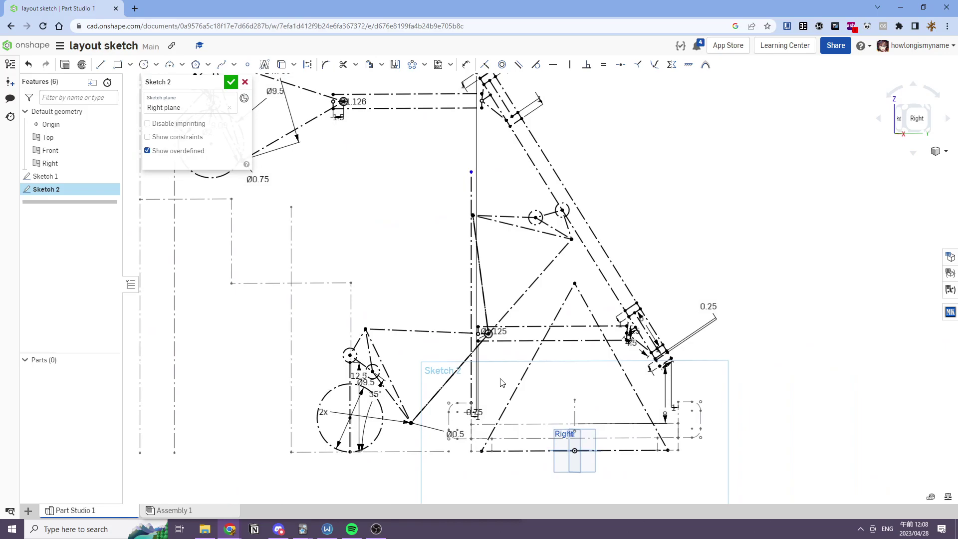
pyautogui.hotkey('ctrl', 'z')
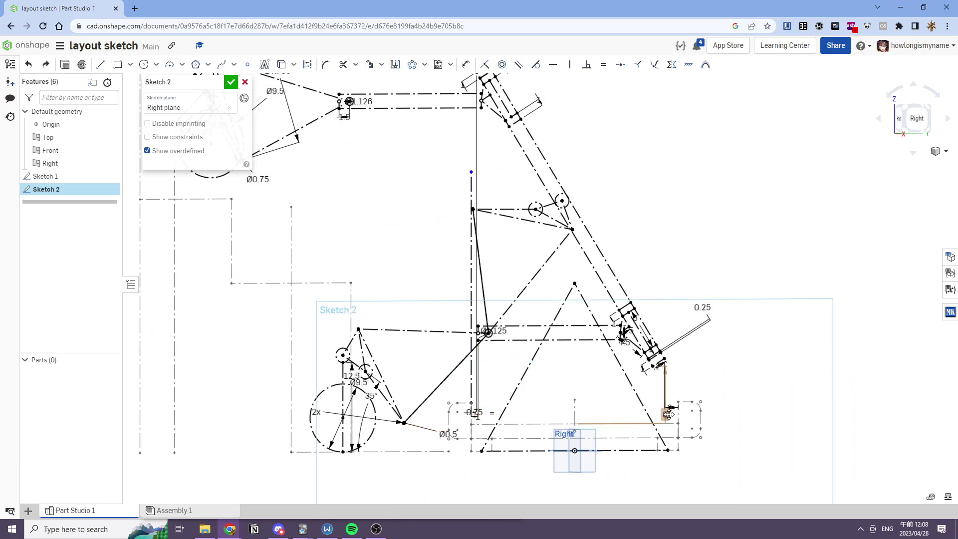
# Step: Inspect the linkage from the upper roller end down to the slanted arm's lower carriage bracket
pyautogui.moveTo(669, 414); pyautogui.dragTo(717, 416, button='middle')
pyautogui.moveTo(553, 377)
pyautogui.mouseDown(button='middle')
pyautogui.moveTo(612, 406)
pyautogui.moveTo(540, 425)
pyautogui.mouseUp(button='middle')
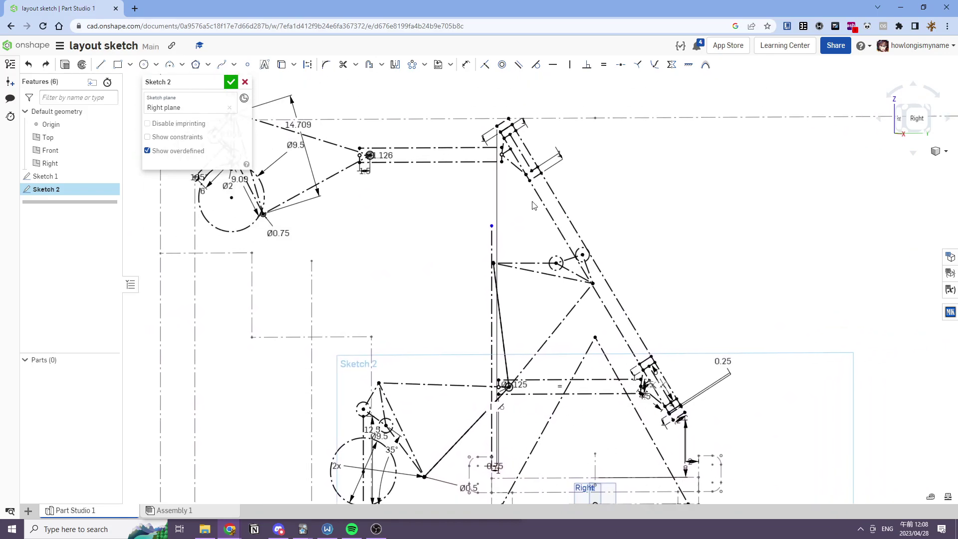
pyautogui.moveTo(364, 188); pyautogui.dragTo(493, 221, button='middle')
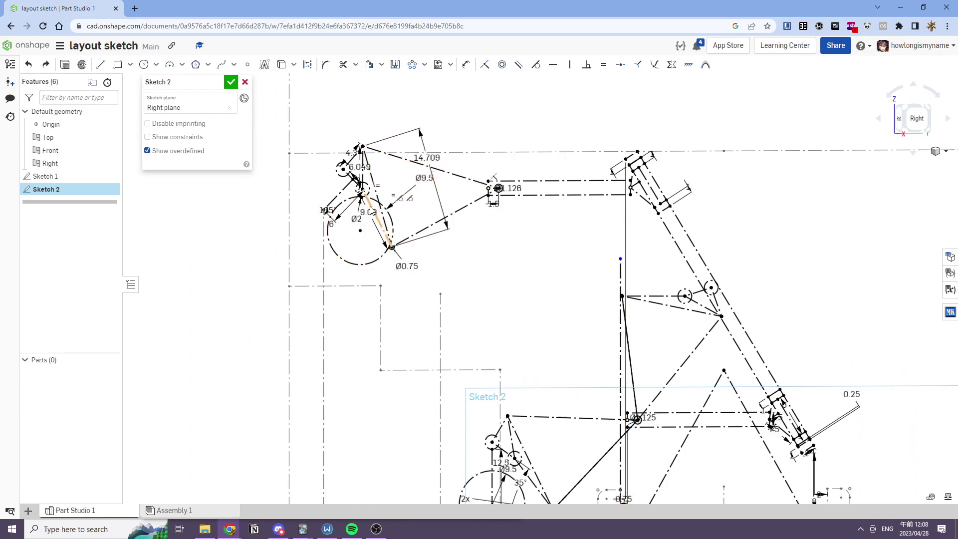
pyautogui.moveTo(532, 267); pyautogui.dragTo(440, 206, button='middle')
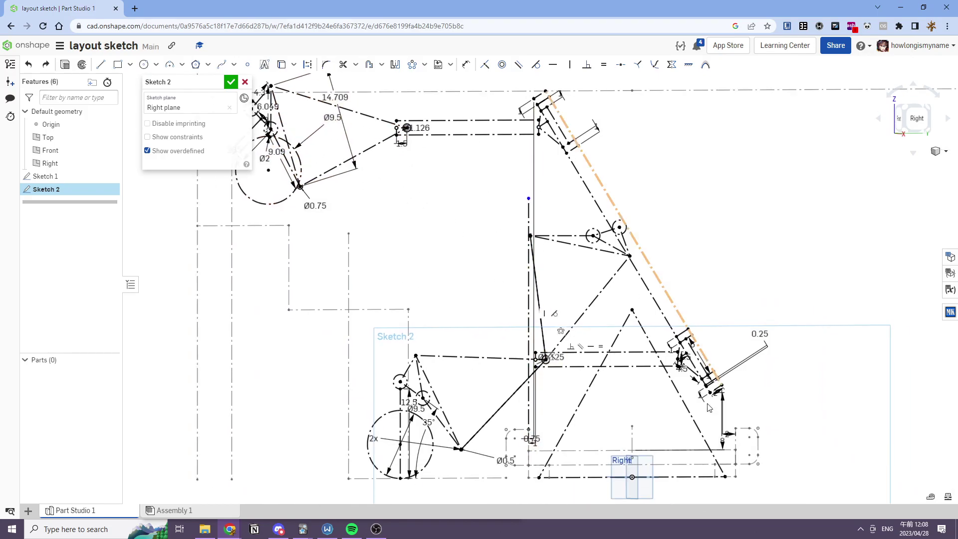
pyautogui.scroll(5, 714, 383)
pyautogui.scroll(-3, 713, 383)
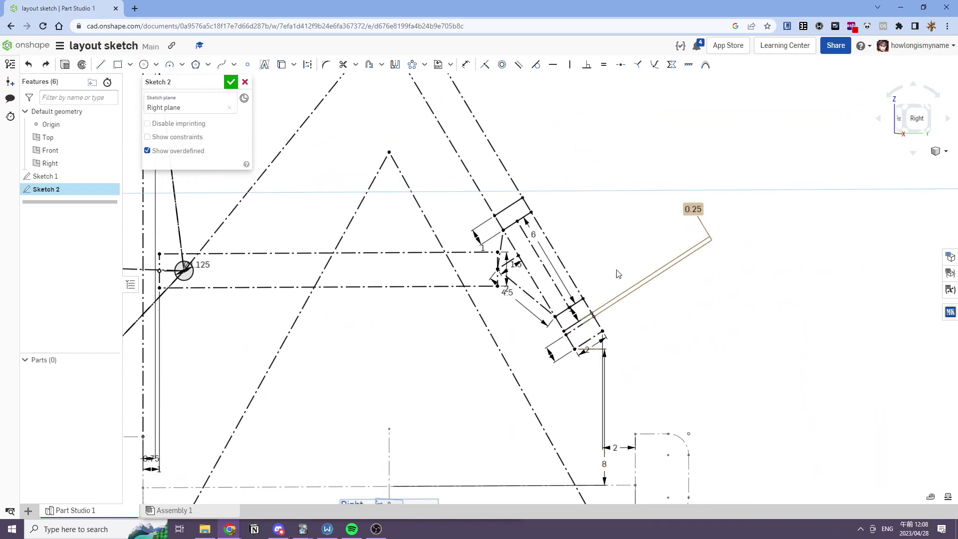
pyautogui.click(101, 64)
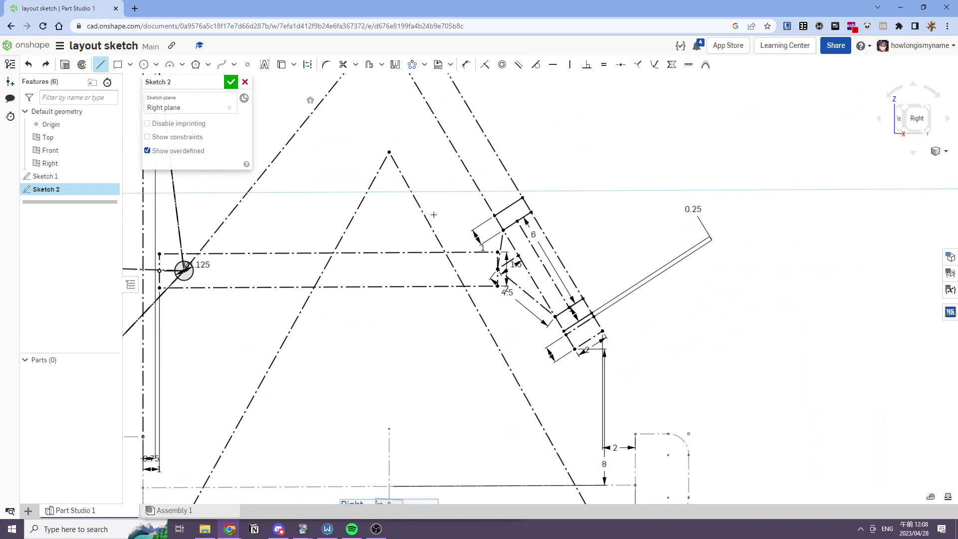
pyautogui.moveTo(652, 248); pyautogui.dragTo(607, 201, button='middle')
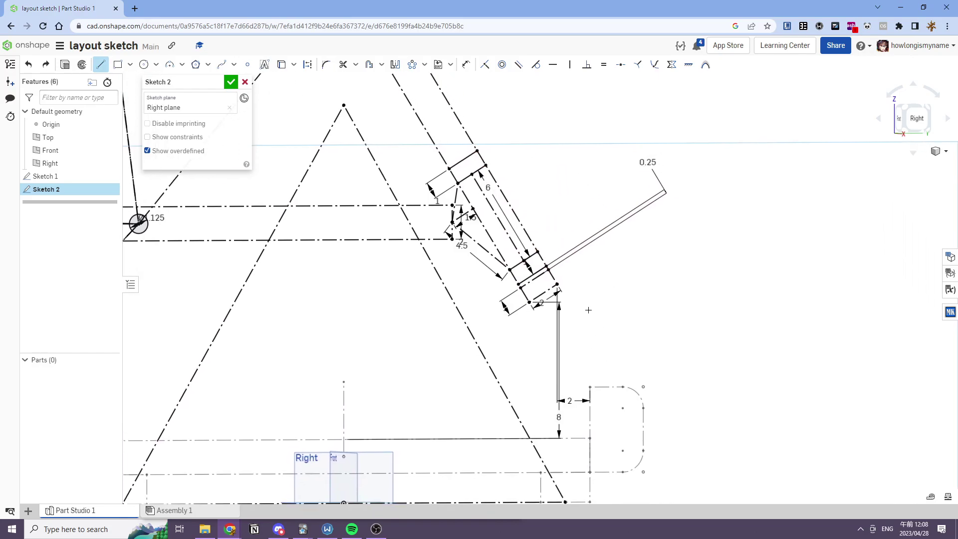
pyautogui.scroll(-5, 633, 293)
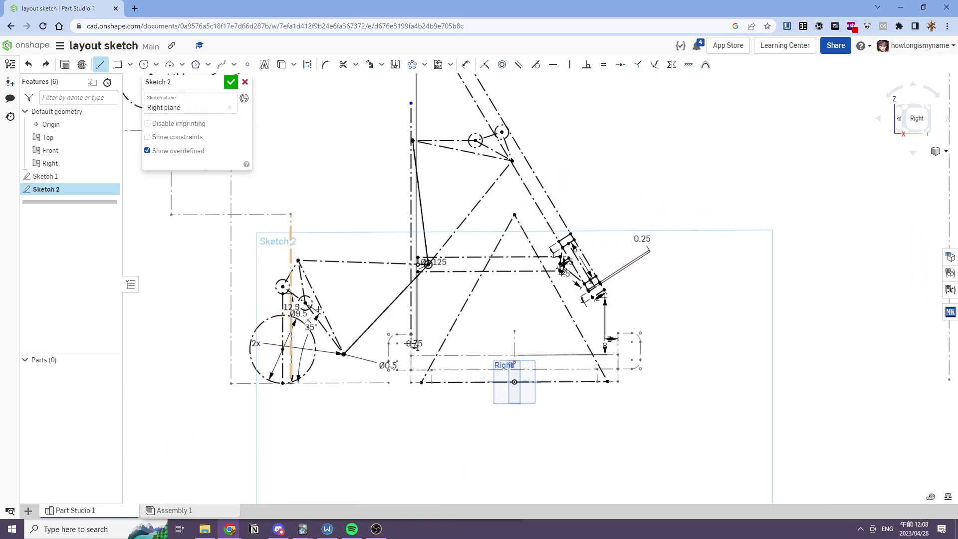
pyautogui.moveTo(309, 307); pyautogui.dragTo(367, 307, button='middle')
pyautogui.press('Escape')
# Step: Examine how the stowed linkage and its two rollers sit against the slanted arm, keeping the Right view
pyautogui.moveTo(349, 345)
pyautogui.mouseDown(button='middle')
pyautogui.moveTo(384, 334)
pyautogui.moveTo(358, 328)
pyautogui.mouseUp(button='middle')
pyautogui.scroll(3, 382, 332)
pyautogui.moveTo(293, 216); pyautogui.dragTo(329, 275, button='middle')
pyautogui.scroll(-2, 526, 266)
pyautogui.moveTo(526, 266); pyautogui.dragTo(465, 338, button='middle')
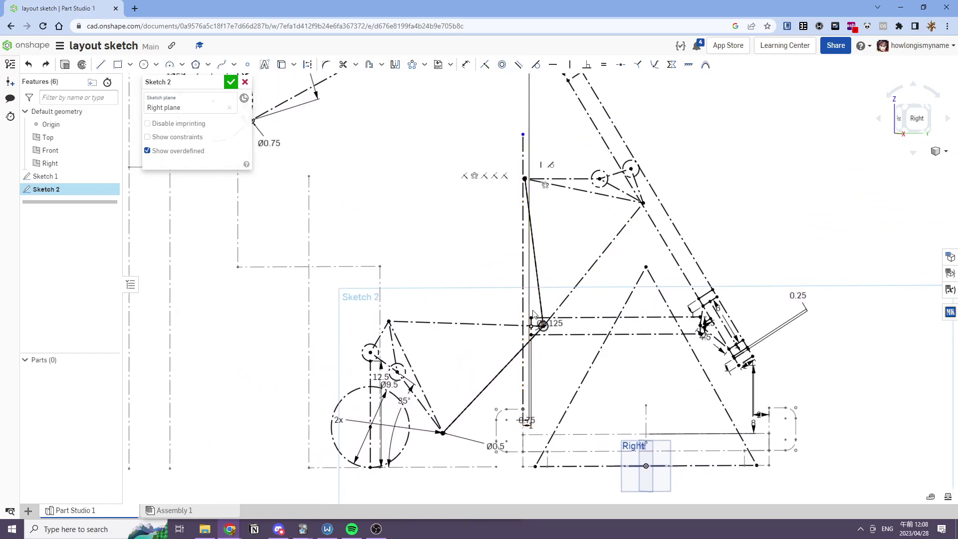
pyautogui.moveTo(571, 101)
pyautogui.mouseDown(button='middle')
pyautogui.moveTo(574, 205)
pyautogui.moveTo(584, 220)
pyautogui.mouseUp(button='middle')
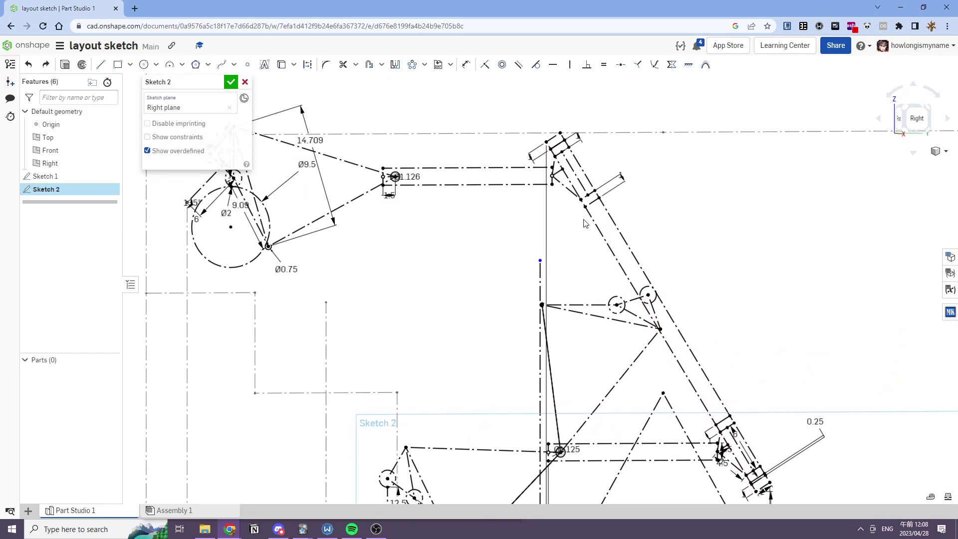
pyautogui.moveTo(638, 326)
pyautogui.mouseDown(button='middle')
pyautogui.moveTo(560, 223)
pyautogui.moveTo(558, 272)
pyautogui.mouseUp(button='middle')
pyautogui.scroll(-1, 517, 284)
pyautogui.scroll(3, 558, 271)
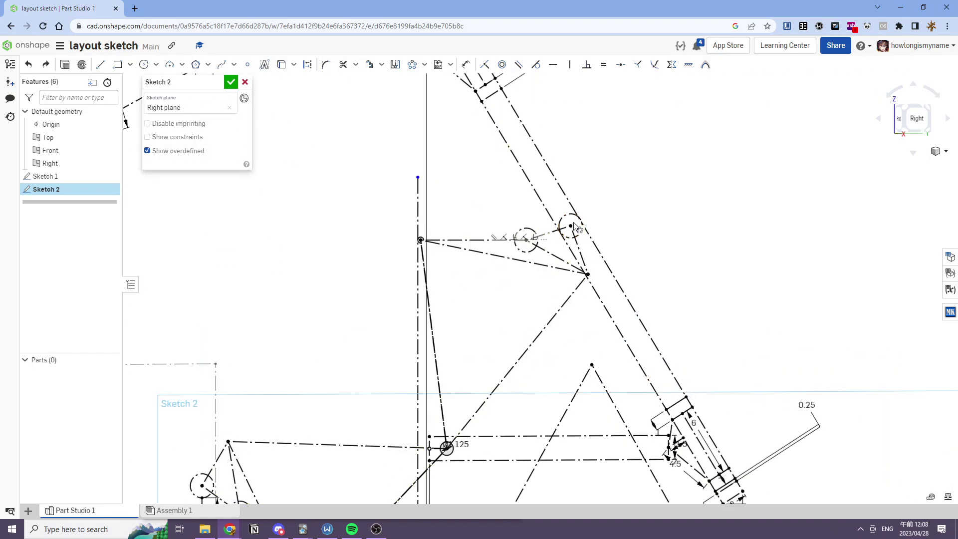
pyautogui.moveTo(571, 226)
pyautogui.mouseDown(button='right')
pyautogui.moveTo(545, 234)
pyautogui.moveTo(544, 202)
pyautogui.mouseUp(button='right')
pyautogui.click(914, 123)
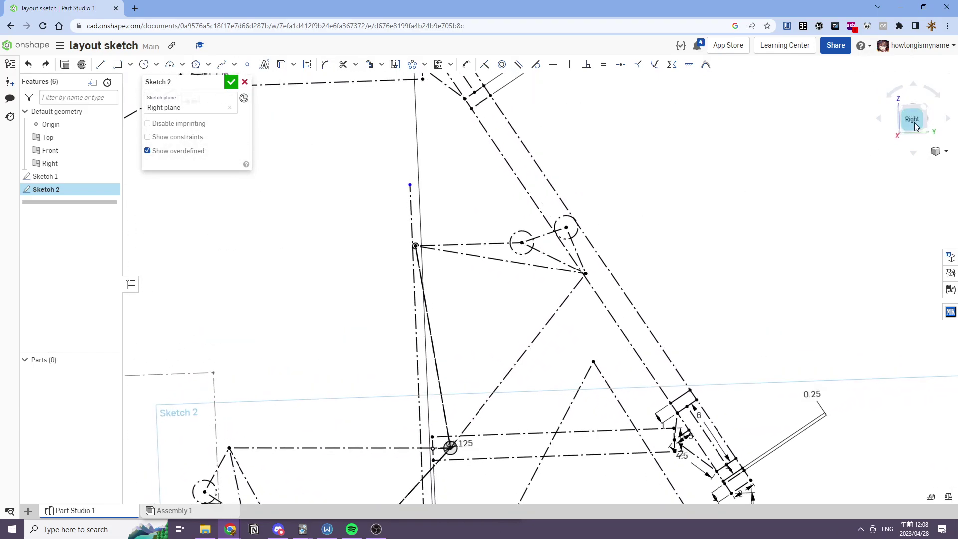
pyautogui.scroll(5, 539, 310)
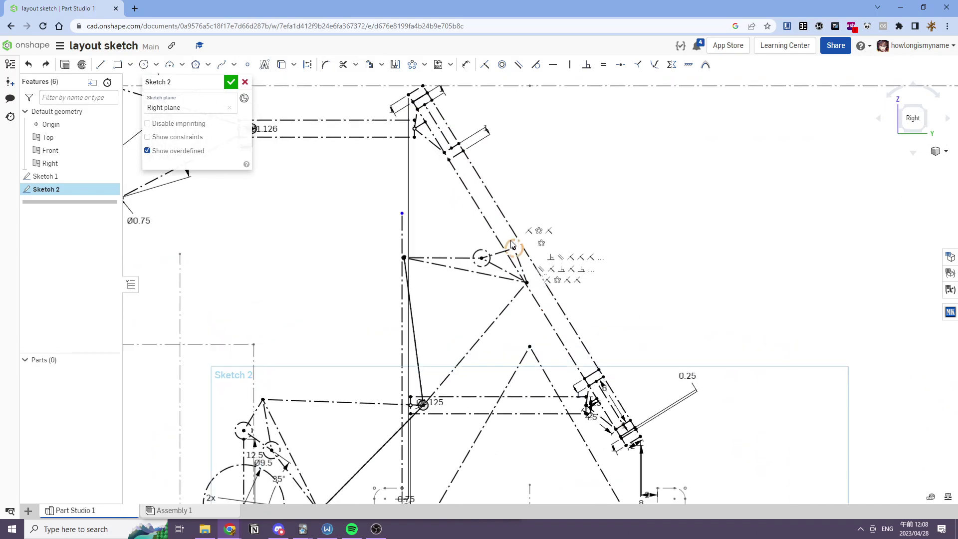
pyautogui.scroll(-6, 534, 259)
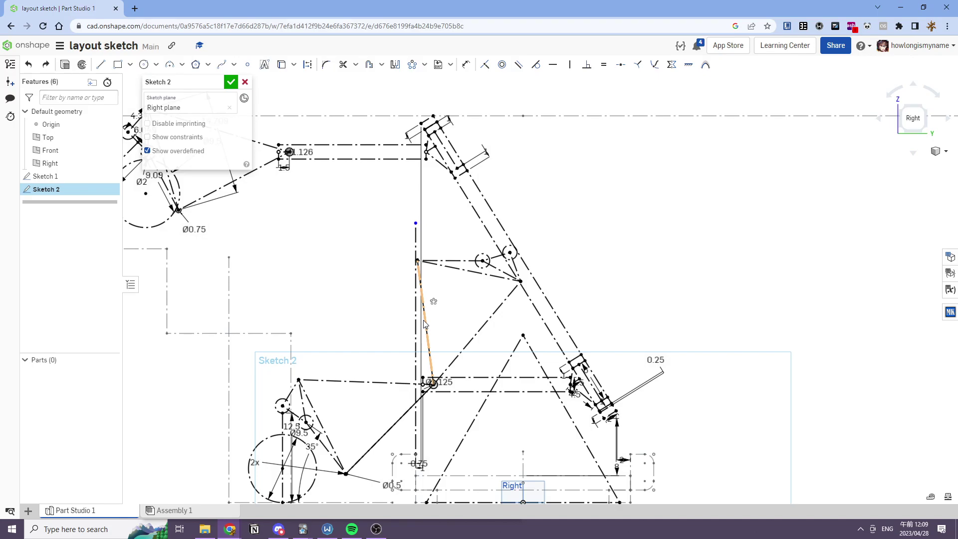
pyautogui.scroll(-3, 408, 346)
pyautogui.scroll(5, 288, 251)
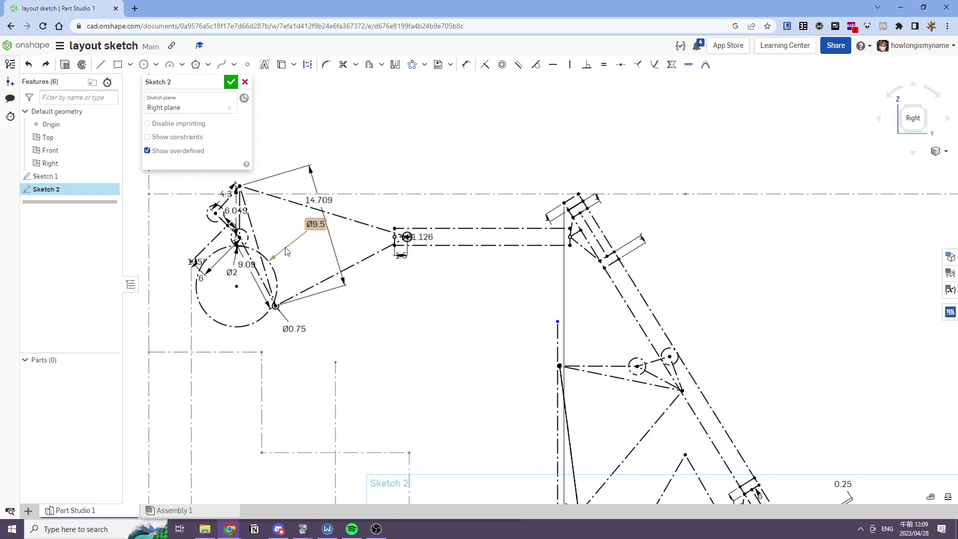
# Step: Compare the linkage's pivots, rollers and dimensions between the upper, ground-level and stowed positions
pyautogui.scroll(-1, 314, 249)
pyautogui.scroll(-1, 366, 248)
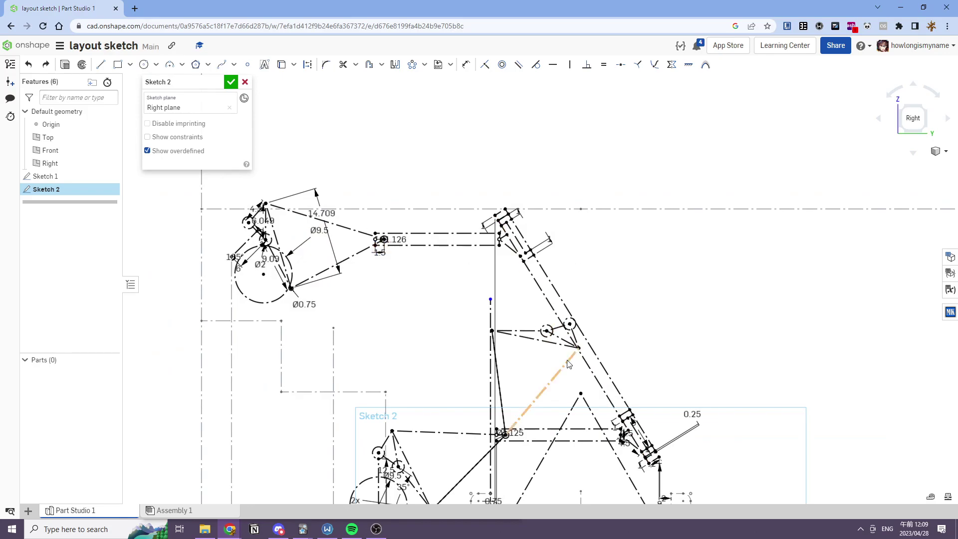
pyautogui.scroll(-1, 513, 352)
pyautogui.scroll(2, 503, 352)
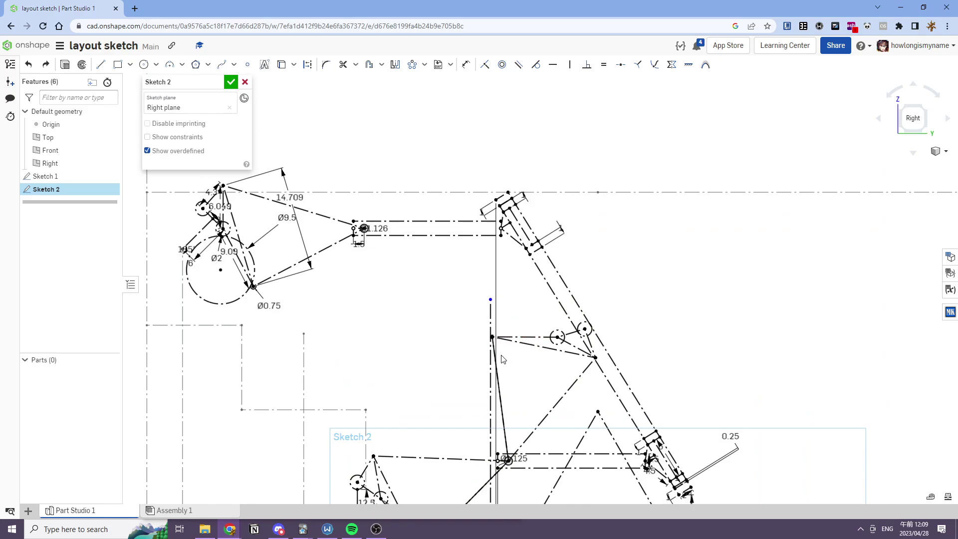
pyautogui.scroll(-1, 503, 359)
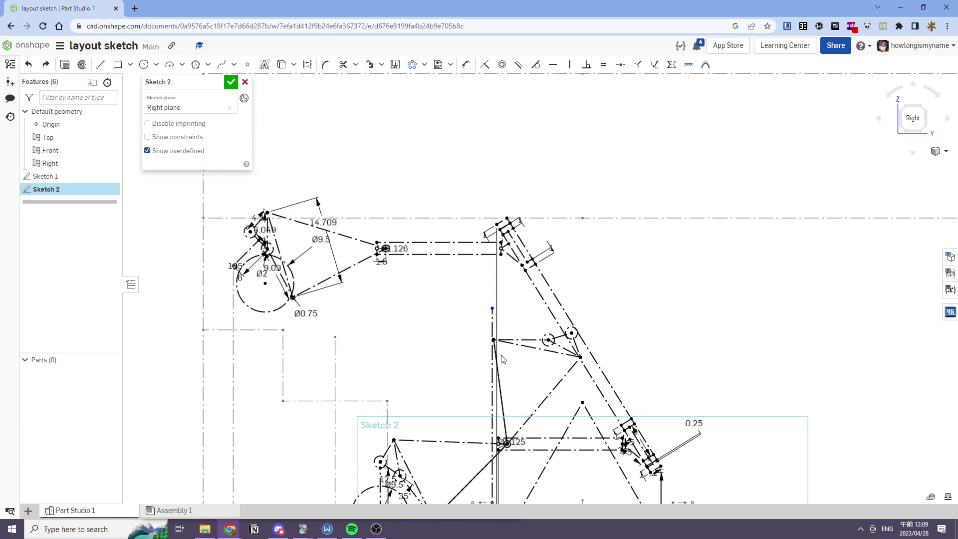
pyautogui.scroll(2, 244, 245)
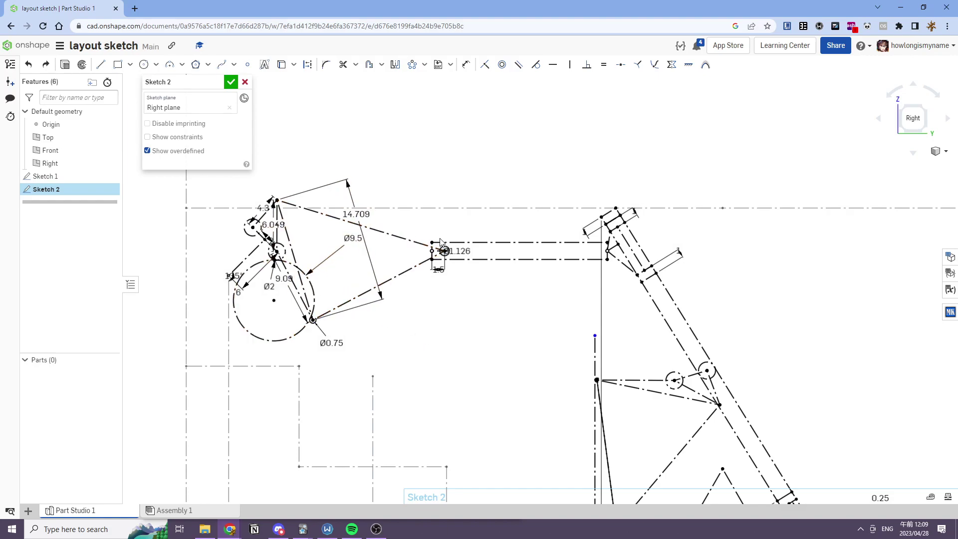
pyautogui.scroll(-5, 414, 237)
pyautogui.scroll(2, 616, 337)
pyautogui.scroll(1, 612, 334)
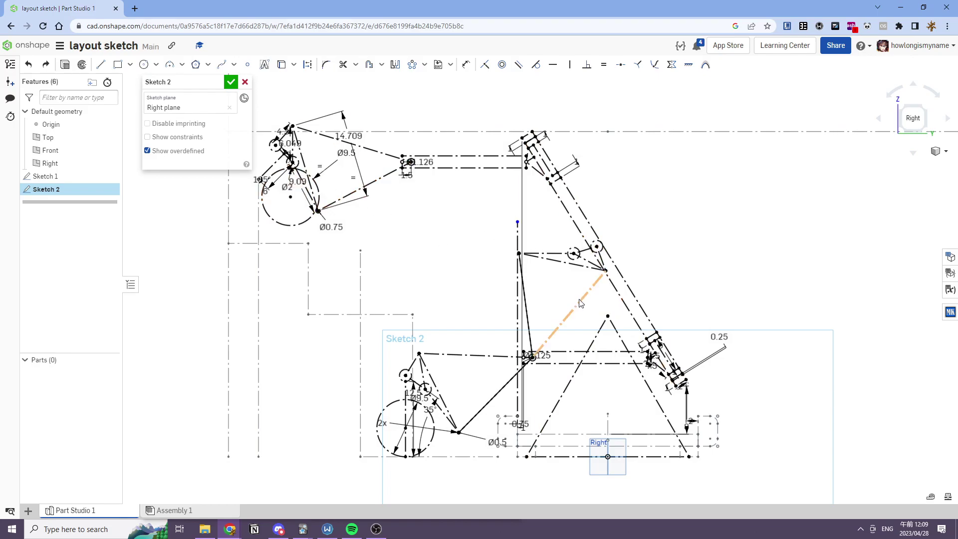
pyautogui.scroll(-1, 580, 299)
pyautogui.scroll(-1, 559, 334)
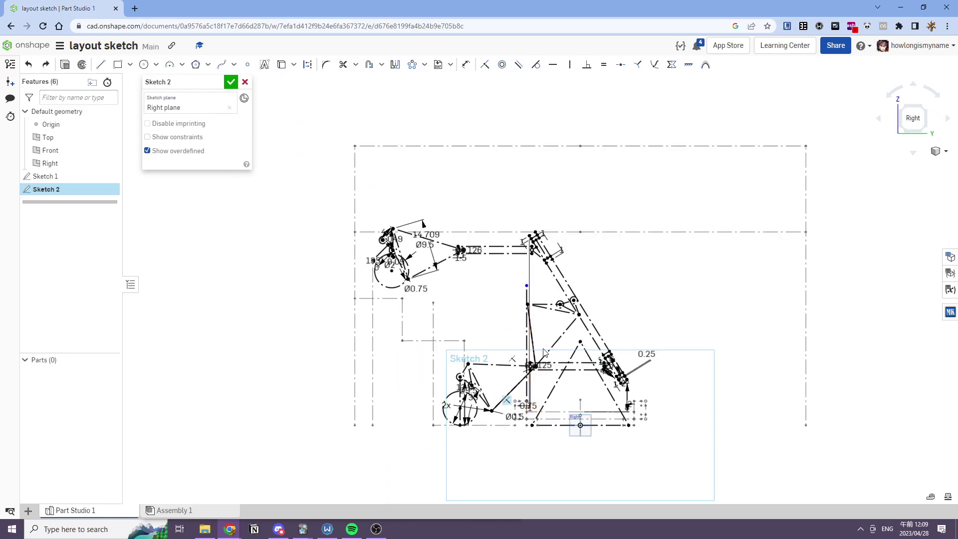
pyautogui.scroll(3, 579, 328)
pyautogui.scroll(4, 593, 310)
pyautogui.scroll(-6, 594, 310)
pyautogui.scroll(4, 423, 273)
pyautogui.scroll(2, 274, 177)
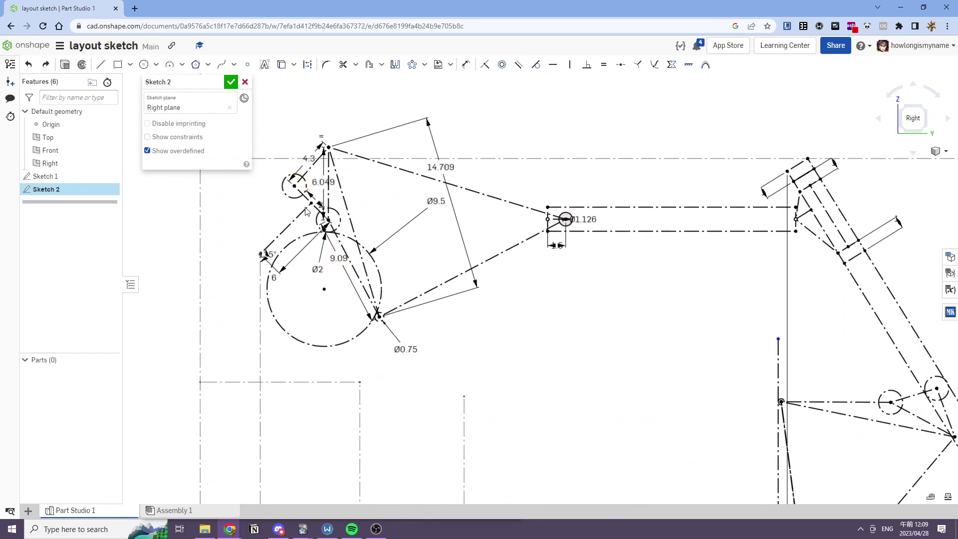
pyautogui.scroll(-4, 448, 300)
pyautogui.scroll(3, 614, 304)
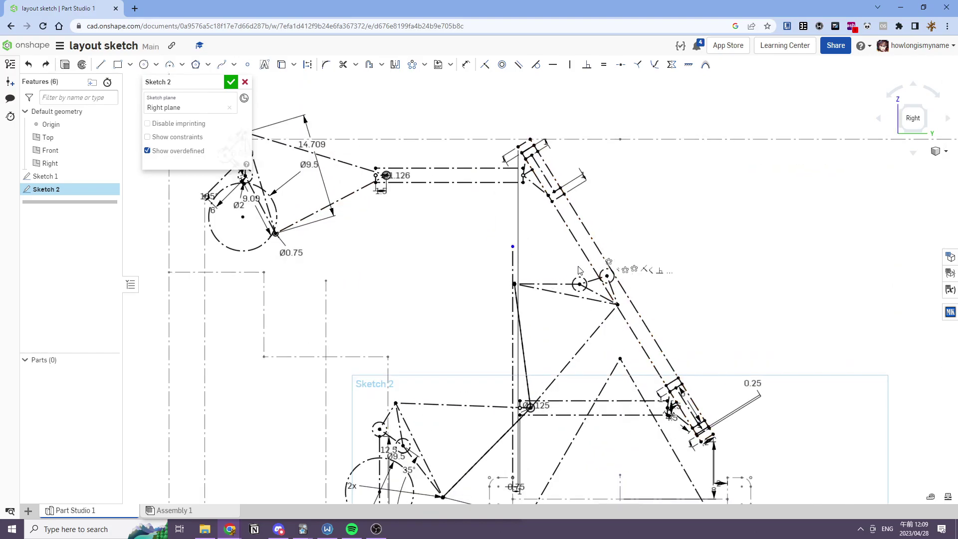
pyautogui.scroll(4, 621, 294)
pyautogui.scroll(-5, 617, 295)
pyautogui.scroll(1, 364, 183)
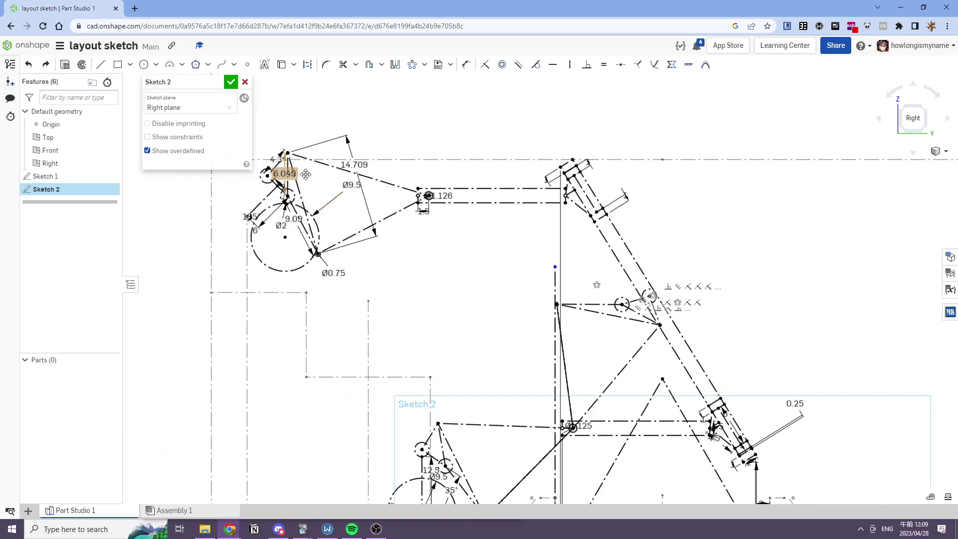
# Step: Delete the 14.709 dimension on the upper position's linkage and undo a trial move of its lower pivot
pyautogui.click(356, 165)
pyautogui.press('Delete')
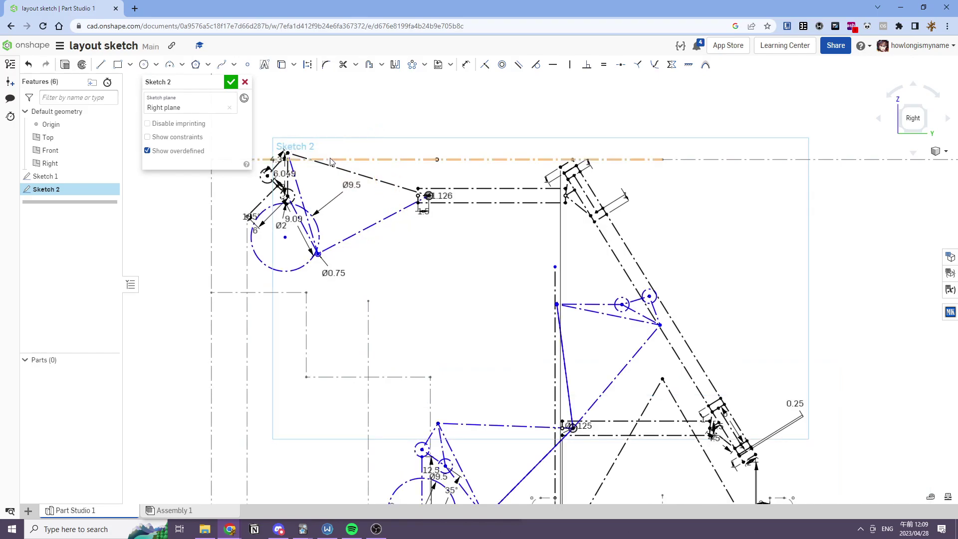
pyautogui.moveTo(319, 255)
pyautogui.mouseDown()
pyautogui.moveTo(302, 252)
pyautogui.moveTo(317, 253)
pyautogui.mouseUp()
pyautogui.moveTo(391, 226)
pyautogui.mouseDown(button='middle')
pyautogui.moveTo(412, 179)
pyautogui.moveTo(409, 148)
pyautogui.mouseUp(button='middle')
pyautogui.hotkey('ctrl', 'z')
pyautogui.hotkey('ctrl', 'z')
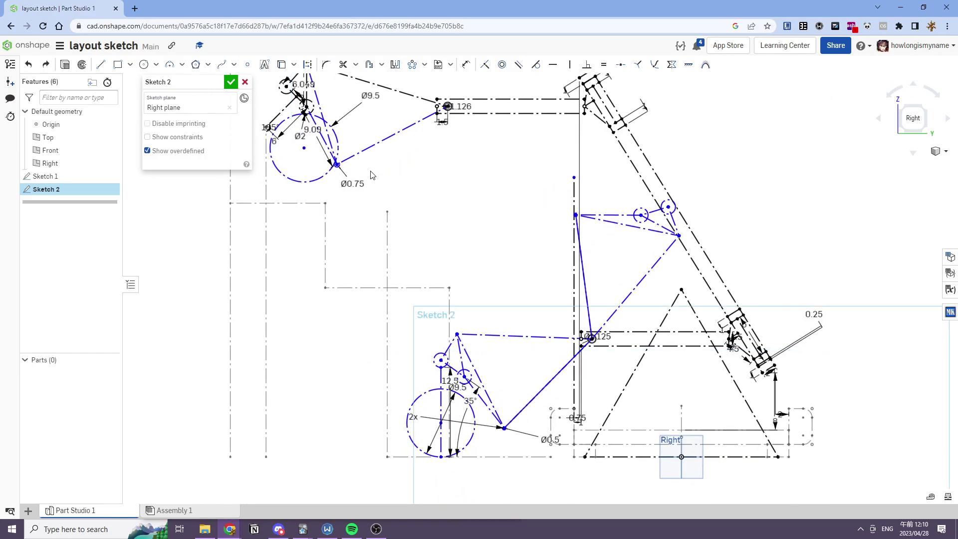
pyautogui.moveTo(367, 173); pyautogui.dragTo(397, 261, button='middle')
pyautogui.press('Delete')
# Step: Reposition the lower pivots of the upper and ground-level linkages and shift the stowed outer roller near the slanted arm
pyautogui.moveTo(368, 252); pyautogui.dragTo(381, 213)
pyautogui.scroll(-1, 381, 212)
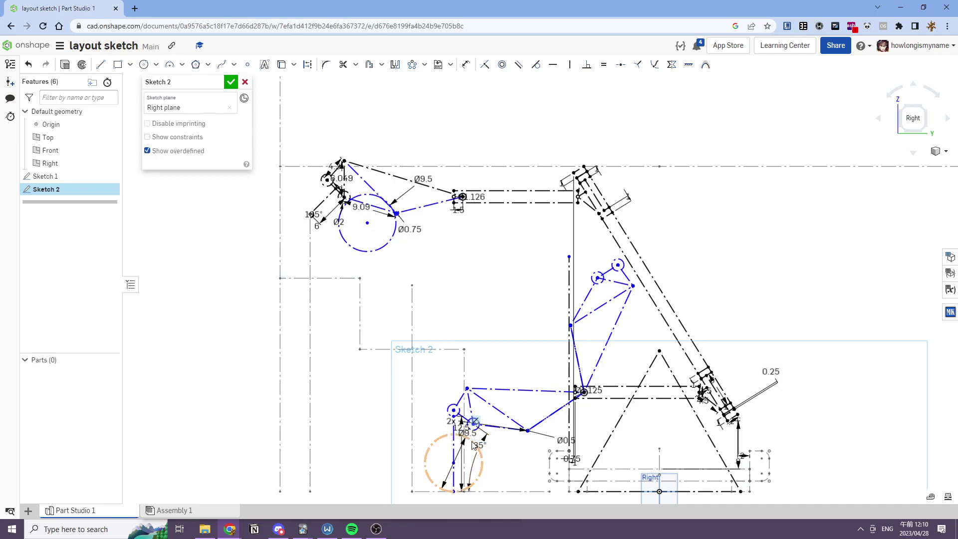
pyautogui.scroll(3, 485, 437)
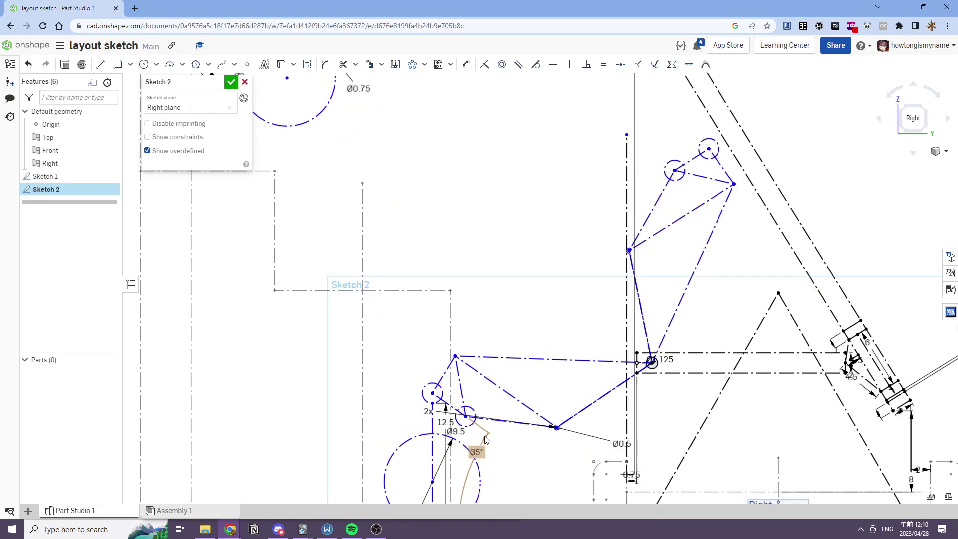
pyautogui.scroll(-2, 463, 433)
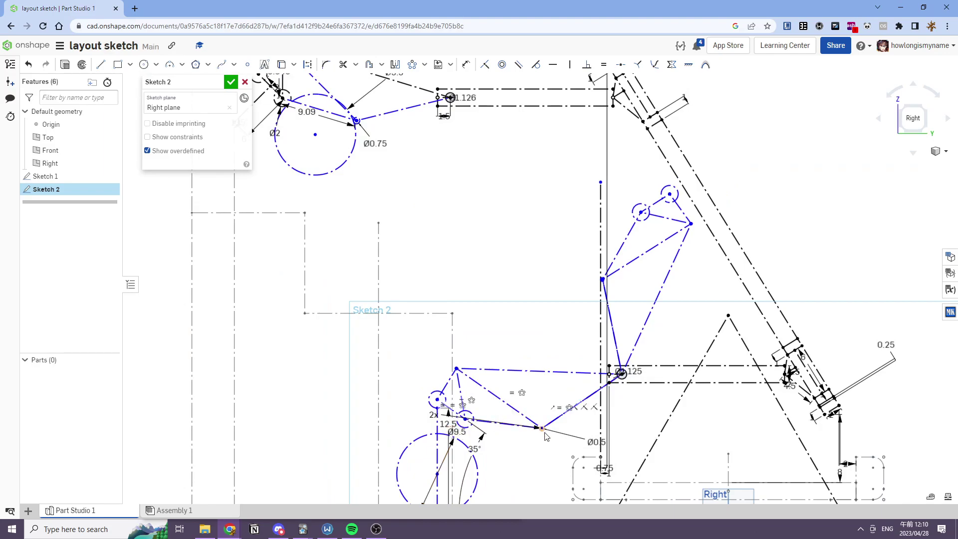
pyautogui.moveTo(544, 432)
pyautogui.mouseDown()
pyautogui.moveTo(528, 422)
pyautogui.moveTo(520, 445)
pyautogui.moveTo(512, 429)
pyautogui.moveTo(514, 445)
pyautogui.mouseUp()
pyautogui.scroll(-1, 514, 441)
pyautogui.moveTo(665, 252); pyautogui.dragTo(659, 252)
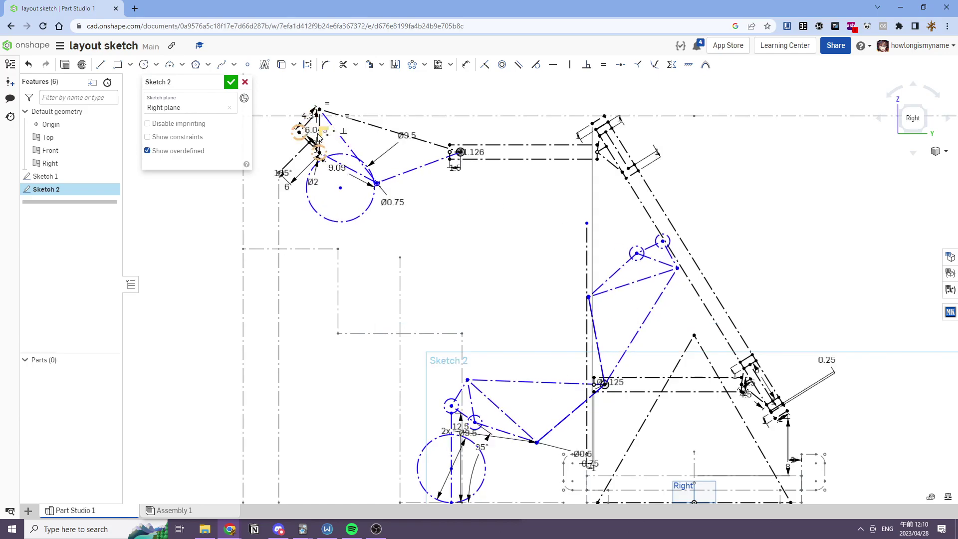
# Step: Try moving the top pivot and inner roller of the upper position's linkage, and undo the change
pyautogui.moveTo(319, 110); pyautogui.dragTo(325, 114)
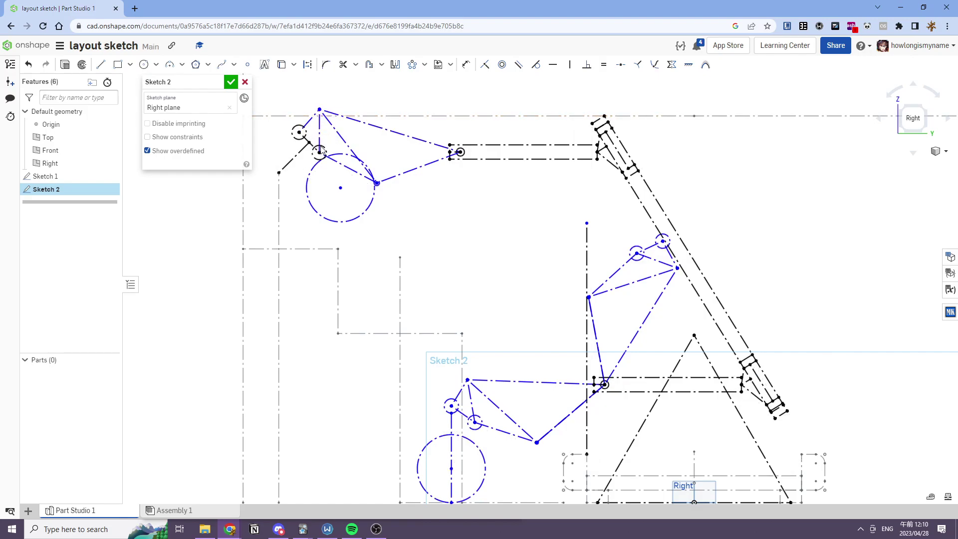
pyautogui.moveTo(321, 147); pyautogui.dragTo(315, 156)
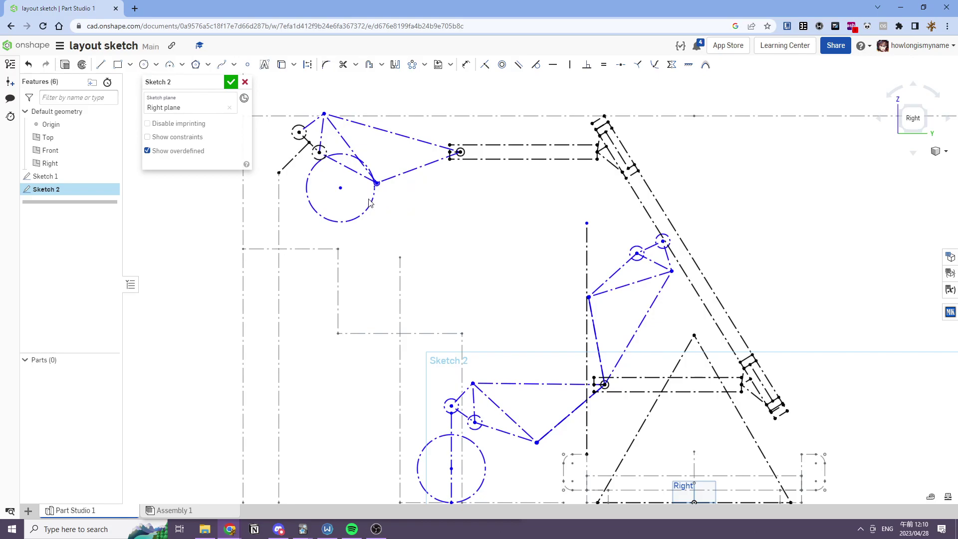
pyautogui.hotkey('ctrl', 'z')
pyautogui.rightClick(406, 247)
pyautogui.click(411, 222)
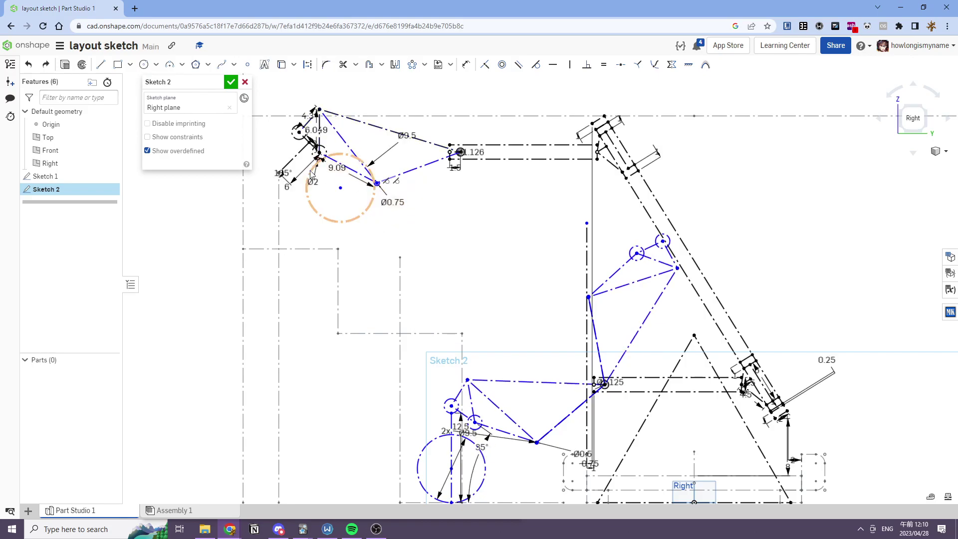
# Step: Delete the 6 in dimension on the slanted segment beside the upper rollers and adjust the stowed outer roller near the slanted arm
pyautogui.click(287, 188)
pyautogui.press('Delete')
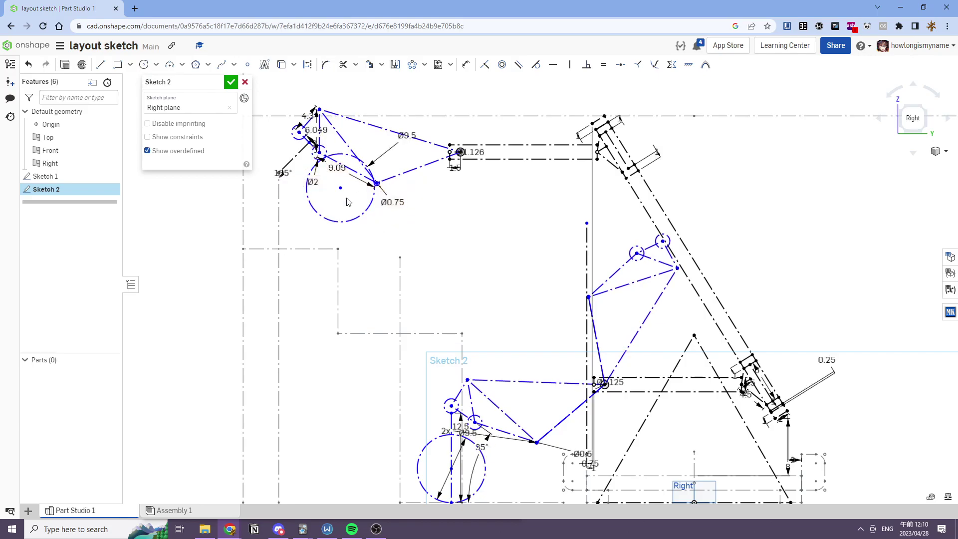
pyautogui.scroll(3, 674, 243)
pyautogui.moveTo(656, 242); pyautogui.dragTo(655, 255)
# Step: Try a tangent constraint between the stowed outer roller and the slanted arm's inner edge, and undo it
pyautogui.press('t')
pyautogui.click(663, 255)
pyautogui.click(667, 253)
pyautogui.scroll(-5, 504, 260)
pyautogui.moveTo(502, 261); pyautogui.dragTo(592, 282, button='middle')
pyautogui.press('Escape')
pyautogui.hotkey('ctrl', 'z')
# Step: Try a 0 dimension between the stowed outer roller and the slanted arm's inner edge, and undo it
pyautogui.scroll(6, 656, 289)
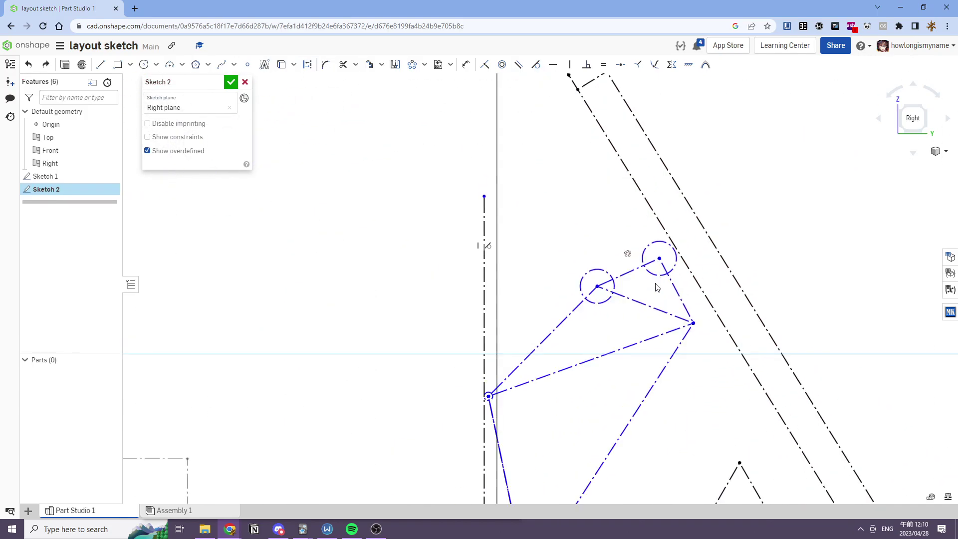
pyautogui.press('d')
pyautogui.click(679, 254)
pyautogui.click(676, 255)
pyautogui.click(680, 258)
pyautogui.write('0')
pyautogui.press('Return')
pyautogui.press('Escape')
pyautogui.hotkey('ctrl', 'z')
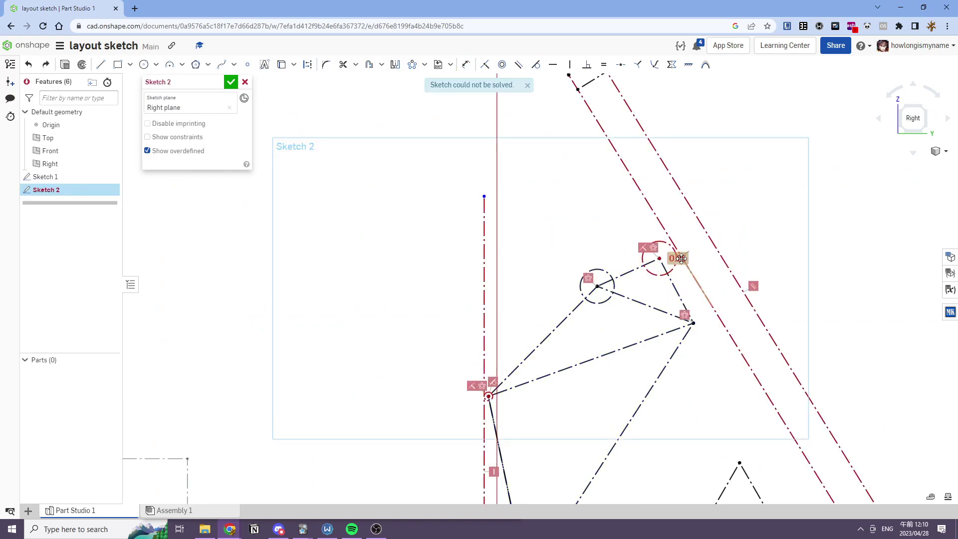
# Step: Try a small nonzero gap dimension between the stowed outer roller and the slanted arm's inner edge
pyautogui.scroll(5, 680, 258)
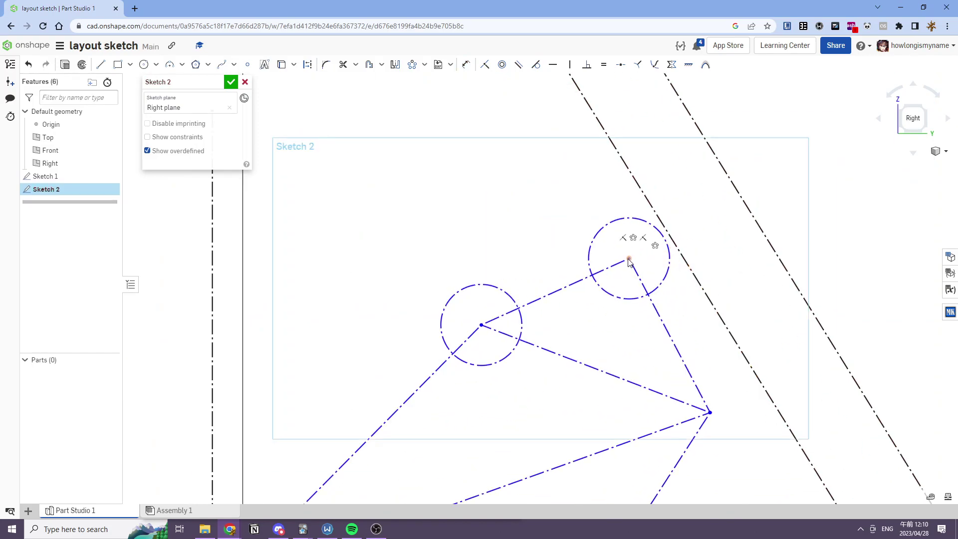
pyautogui.scroll(-6, 629, 261)
pyautogui.press('d')
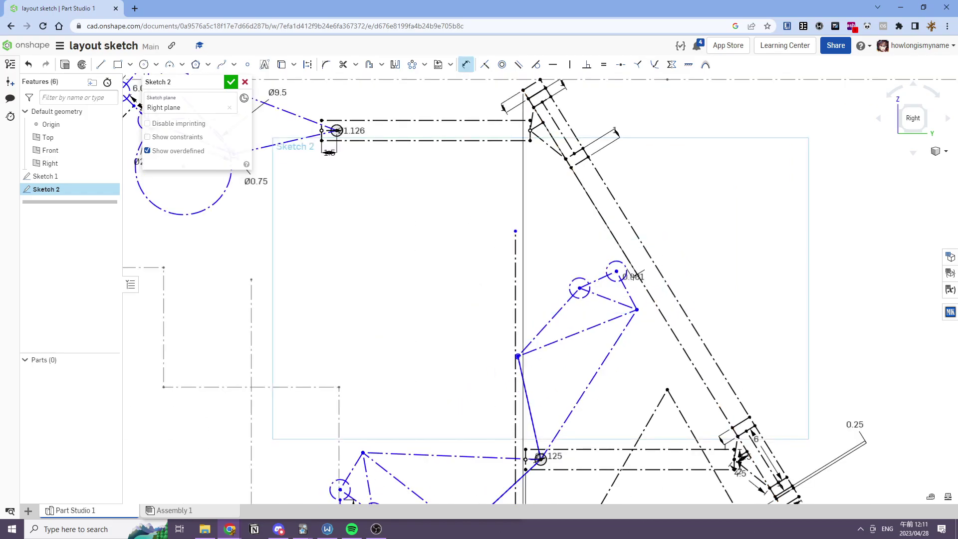
pyautogui.press('Return')
pyautogui.press('Escape')
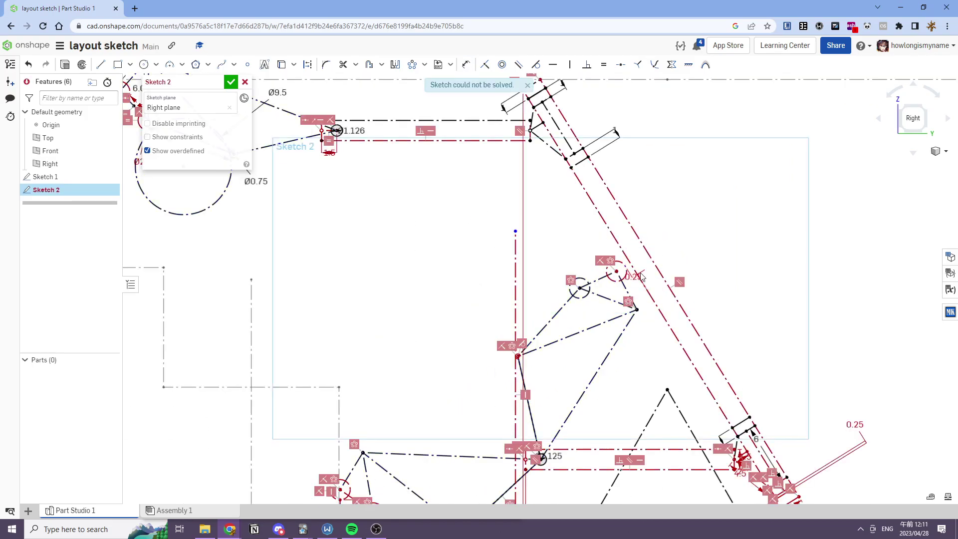
# Step: Try a dimension from the stowed outer roller's centre to the slanted arm's inner edge, and delete it
pyautogui.press('d')
pyautogui.click(617, 272)
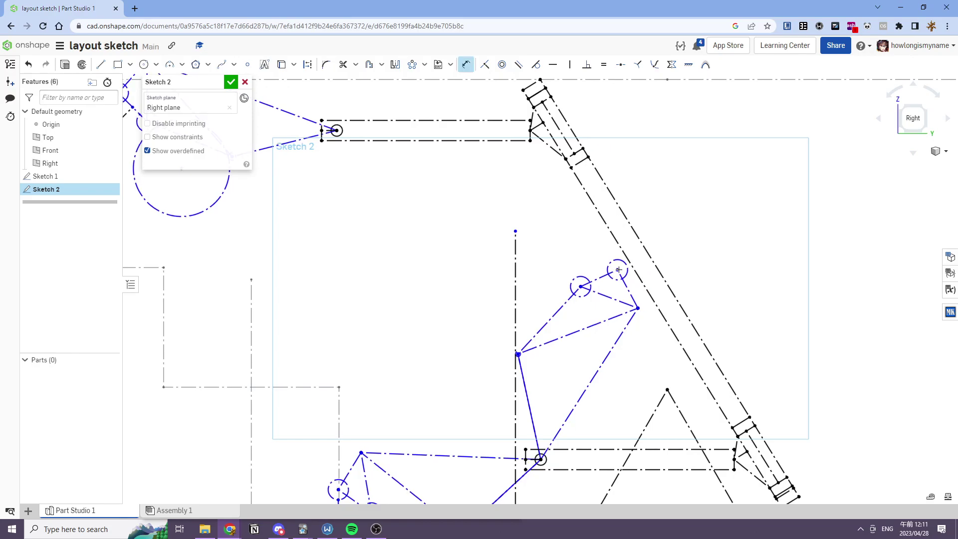
pyautogui.click(641, 270)
pyautogui.click(666, 270)
pyautogui.press('Return')
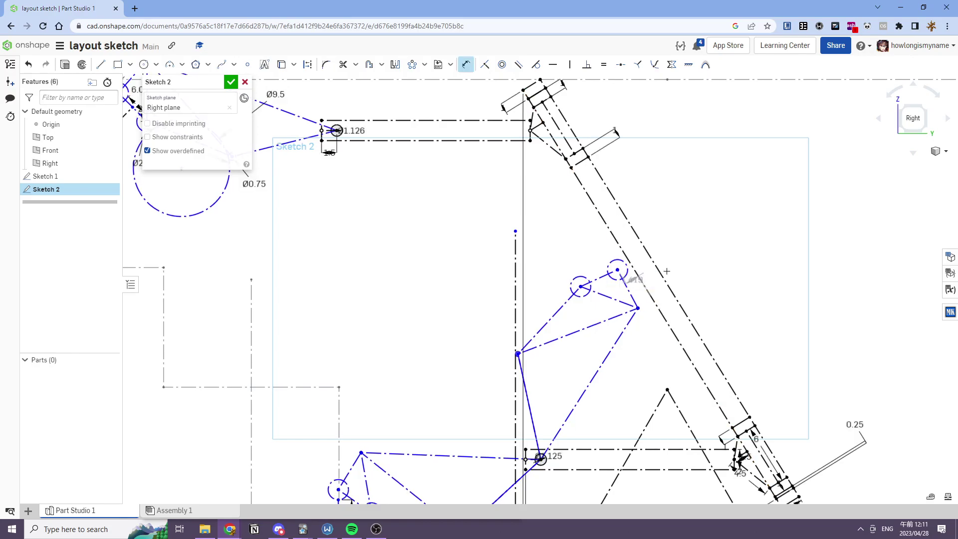
pyautogui.press('Escape')
pyautogui.click(632, 280)
pyautogui.press('Delete')
pyautogui.moveTo(617, 270)
pyautogui.mouseDown()
pyautogui.moveTo(606, 276)
pyautogui.moveTo(617, 270)
pyautogui.mouseUp()
pyautogui.scroll(5, 618, 271)
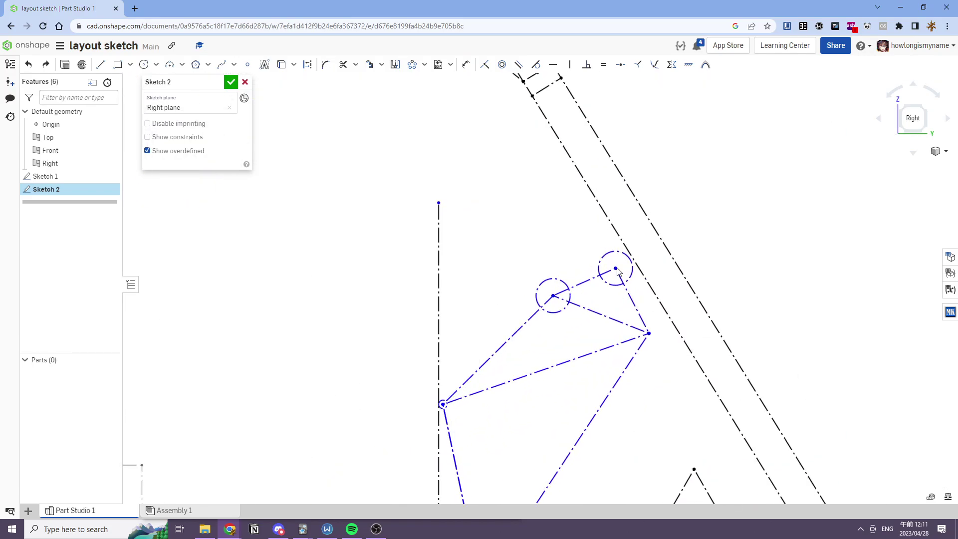
pyautogui.scroll(-4, 514, 270)
# Step: Add a 7.2 in dimension to the slanted segment beside the upper rollers
pyautogui.moveTo(515, 269); pyautogui.dragTo(674, 278, button='middle')
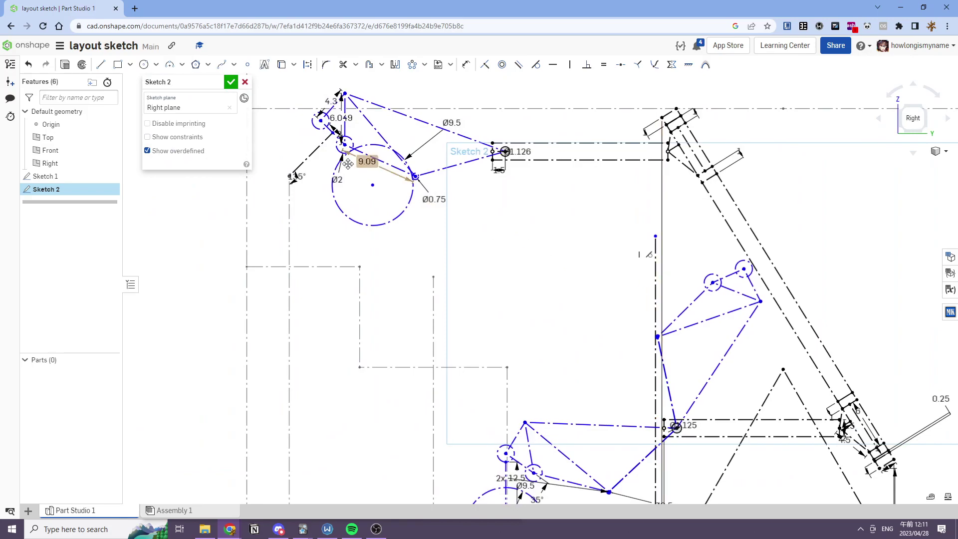
pyautogui.moveTo(363, 175); pyautogui.dragTo(379, 191, button='middle')
pyautogui.press('d')
pyautogui.click(330, 167)
pyautogui.click(334, 182)
pyautogui.write('7.2')
pyautogui.press('Return')
# Step: Try moving the upper linkage's lower pivot downward to see how the stowed linkage follows
pyautogui.scroll(2, 427, 197)
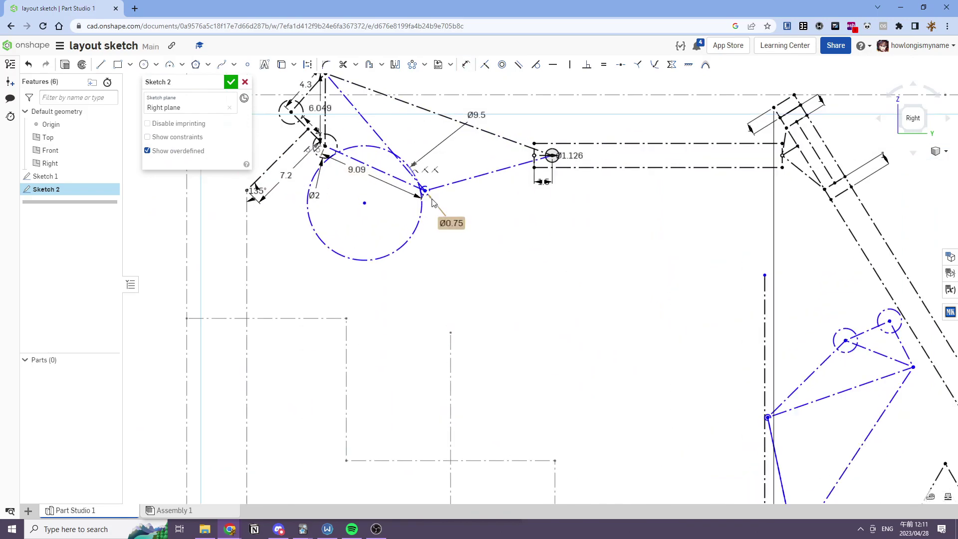
pyautogui.scroll(-2, 424, 197)
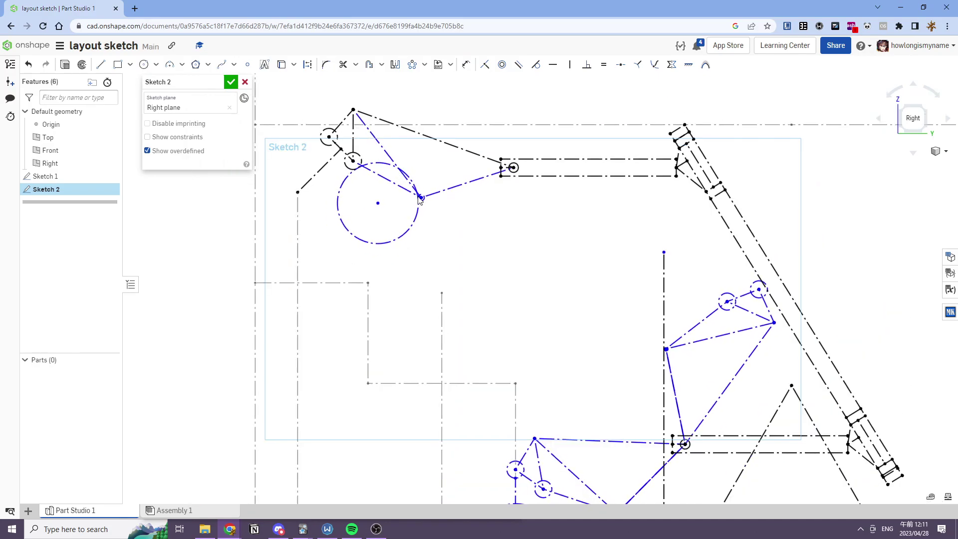
pyautogui.scroll(-2, 420, 196)
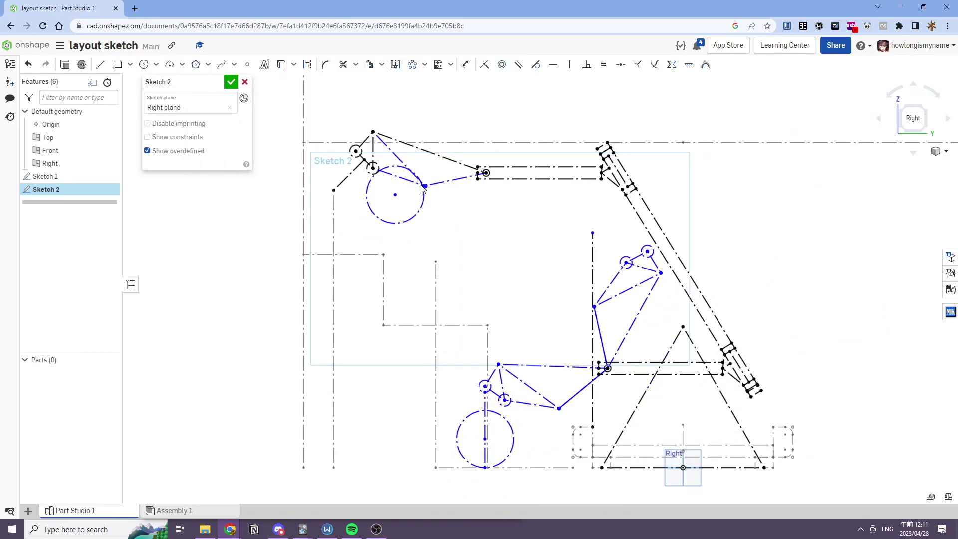
pyautogui.moveTo(409, 204); pyautogui.dragTo(406, 207)
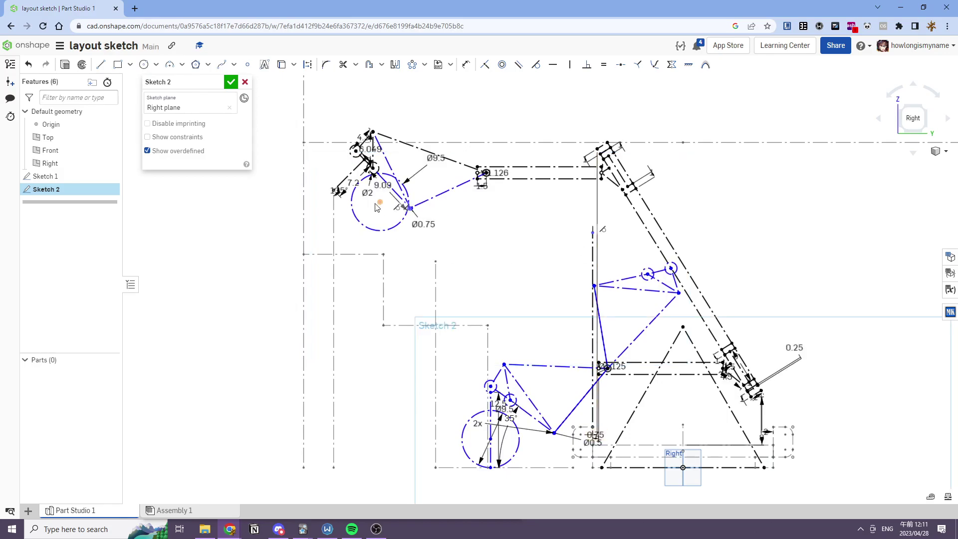
# Step: Undo the recent changes back to the layout with the 6 in slanted segment and the 14.709 in upper linkage dimension
pyautogui.moveTo(532, 228); pyautogui.dragTo(504, 199, button='middle')
pyautogui.hotkey('ctrl', 'z')
pyautogui.hotkey('ctrl', 'z')
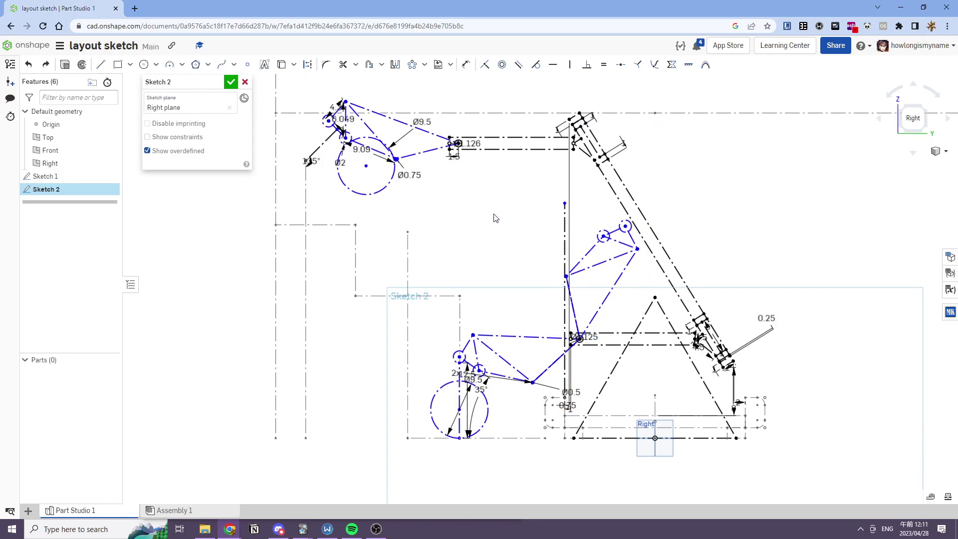
pyautogui.hotkey('ctrl', 'z')
pyautogui.hotkey('ctrl', 'z')
pyautogui.hotkey('ctrl', 'z')
pyautogui.hotkey('ctrl', 'z')
pyautogui.hotkey('ctrl', 'z')
pyautogui.hotkey('ctrl', 'z')
pyautogui.hotkey('ctrl', 'z')
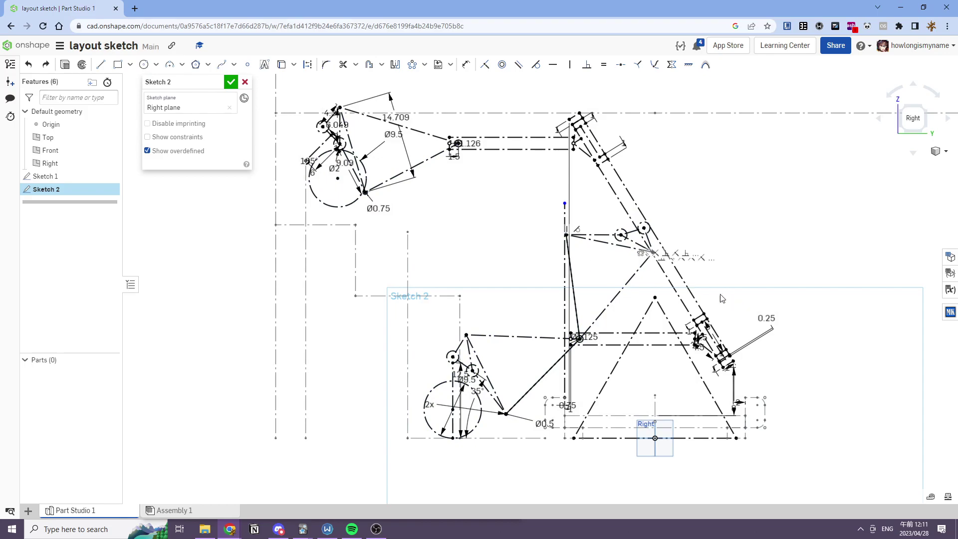
# Step: Examine the upper, ground-level and stowed linkage positions and how the stowed rollers sit against the slanted arm
pyautogui.scroll(1, 518, 281)
pyautogui.scroll(-1, 633, 288)
pyautogui.scroll(1, 616, 283)
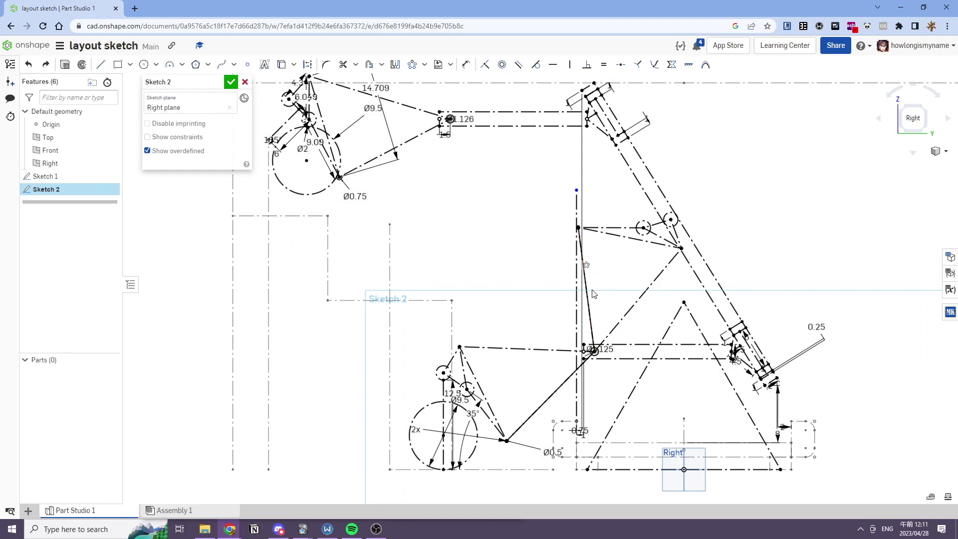
pyautogui.scroll(-3, 593, 293)
pyautogui.scroll(1, 463, 278)
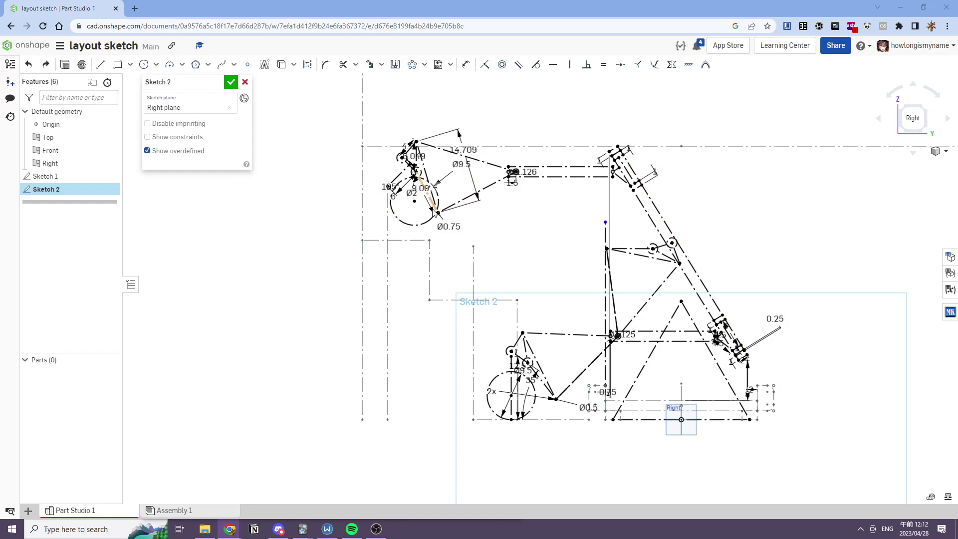
pyautogui.moveTo(529, 211); pyautogui.dragTo(462, 248, button='middle')
pyautogui.scroll(1, 462, 247)
pyautogui.moveTo(564, 311); pyautogui.dragTo(484, 187, button='middle')
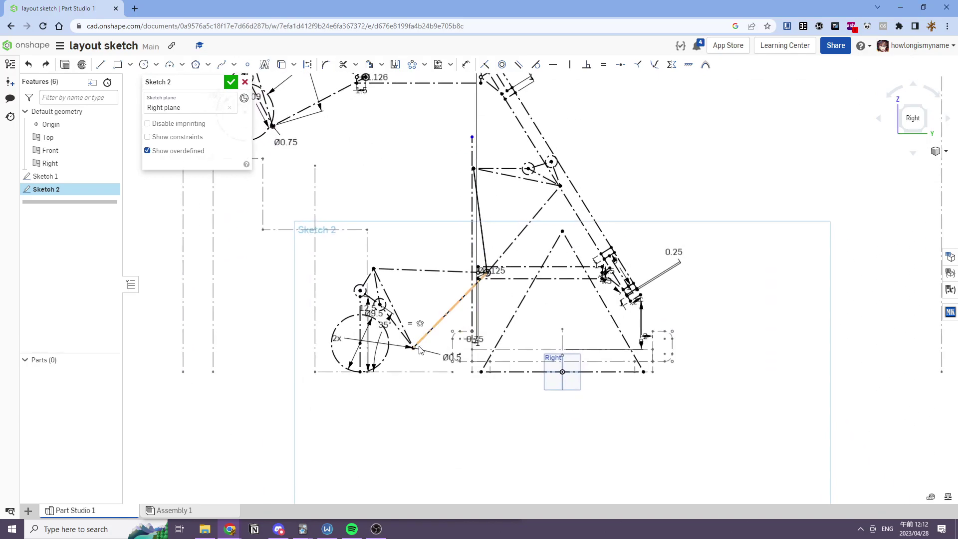
pyautogui.moveTo(414, 347)
pyautogui.mouseDown(button='middle')
pyautogui.moveTo(440, 397)
pyautogui.moveTo(477, 408)
pyautogui.moveTo(444, 394)
pyautogui.mouseUp(button='middle')
pyautogui.scroll(1, 477, 408)
pyautogui.scroll(1, 444, 397)
pyautogui.scroll(-3, 443, 396)
pyautogui.scroll(2, 410, 302)
pyautogui.moveTo(408, 302)
pyautogui.mouseDown(button='middle')
pyautogui.moveTo(421, 325)
pyautogui.moveTo(409, 316)
pyautogui.mouseUp(button='middle')
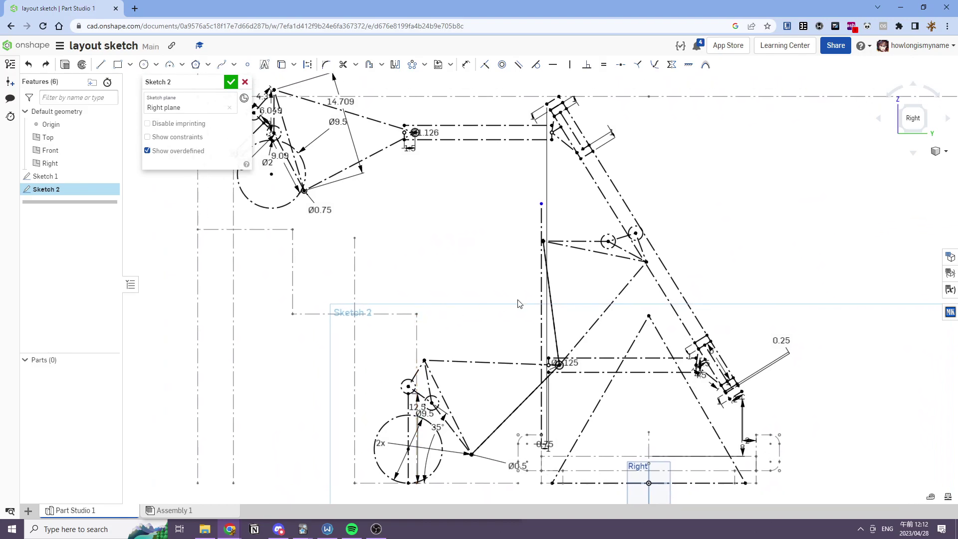
pyautogui.scroll(-1, 382, 215)
# Step: Delete the 14.709 in dimension across the upper linkage and move its lower pivot away from the ball circle
pyautogui.moveTo(315, 197); pyautogui.dragTo(383, 277, button='middle')
pyautogui.scroll(2, 383, 277)
pyautogui.click(420, 155)
pyautogui.press('Delete')
pyautogui.moveTo(368, 282)
pyautogui.mouseDown()
pyautogui.moveTo(407, 243)
pyautogui.moveTo(406, 278)
pyautogui.moveTo(408, 263)
pyautogui.mouseUp()
pyautogui.scroll(-2, 392, 248)
pyautogui.scroll(-3, 410, 270)
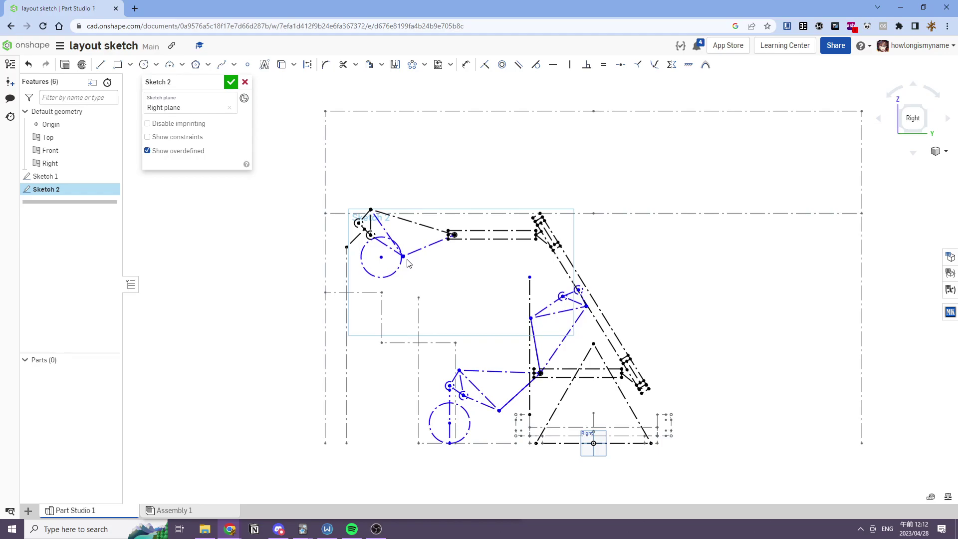
# Step: Set the upper linkage's lower pivot circle to 2 in diameter and its distance from the inner roller to 10 in
pyautogui.scroll(5, 408, 261)
pyautogui.click(421, 287)
pyautogui.write('2')
pyautogui.press('Return')
pyautogui.doubleClick(314, 211)
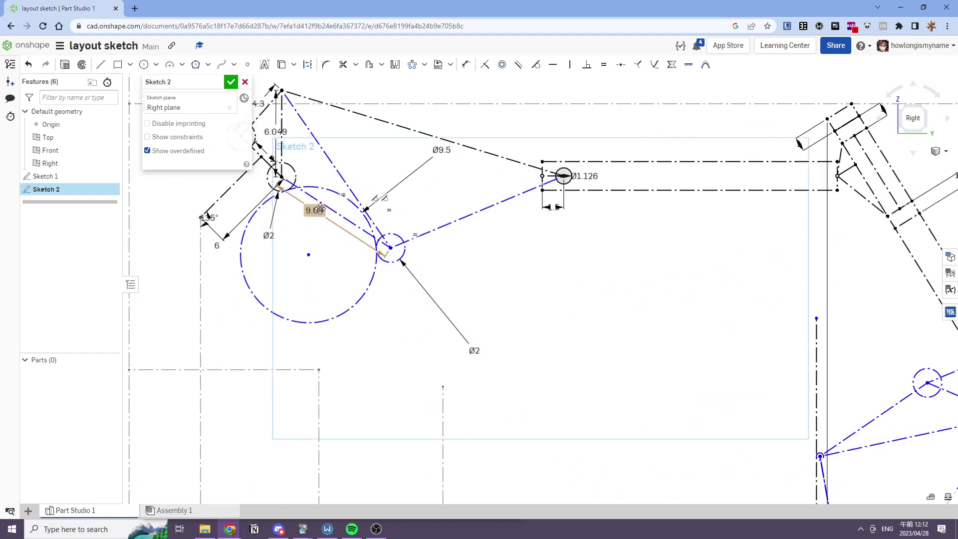
pyautogui.write('10')
pyautogui.press('Return')
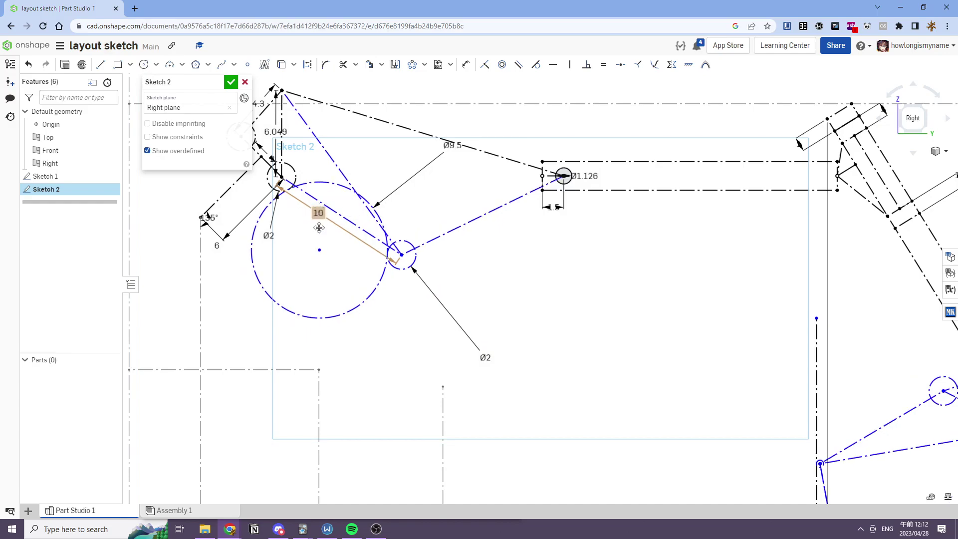
# Step: Try an equal constraint between the ground-level linkage's lower pivot circle and the upper linkage's pivot circle, and undo it
pyautogui.scroll(-3, 576, 294)
pyautogui.moveTo(575, 294); pyautogui.dragTo(547, 273, button='middle')
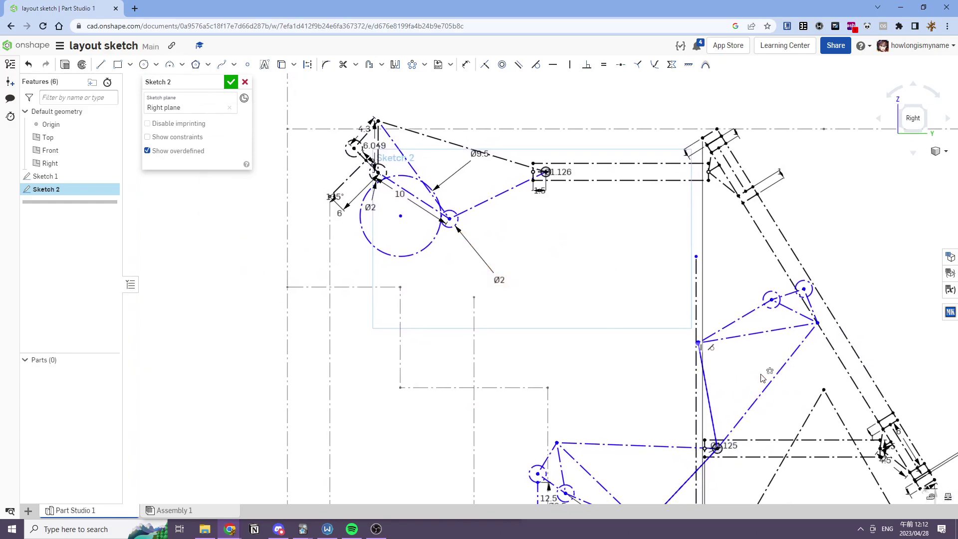
pyautogui.moveTo(757, 374); pyautogui.dragTo(709, 315, button='middle')
pyautogui.moveTo(681, 375); pyautogui.dragTo(651, 322, button='middle')
pyautogui.scroll(4, 582, 414)
pyautogui.press('e')
pyautogui.click(548, 418)
pyautogui.scroll(-5, 556, 424)
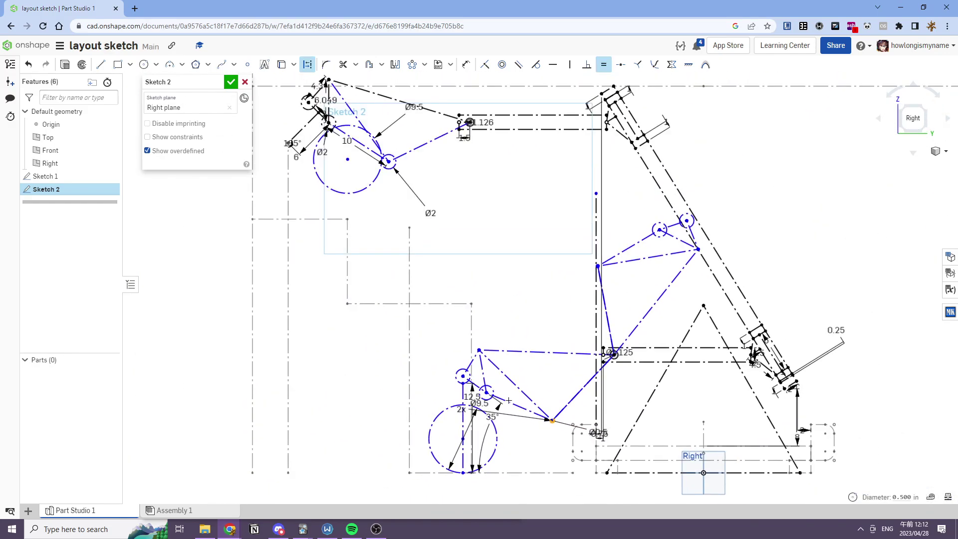
pyautogui.scroll(3, 385, 171)
pyautogui.click(391, 168)
pyautogui.scroll(-2, 394, 168)
pyautogui.moveTo(448, 185); pyautogui.dragTo(452, 165, button='middle')
pyautogui.press('Escape')
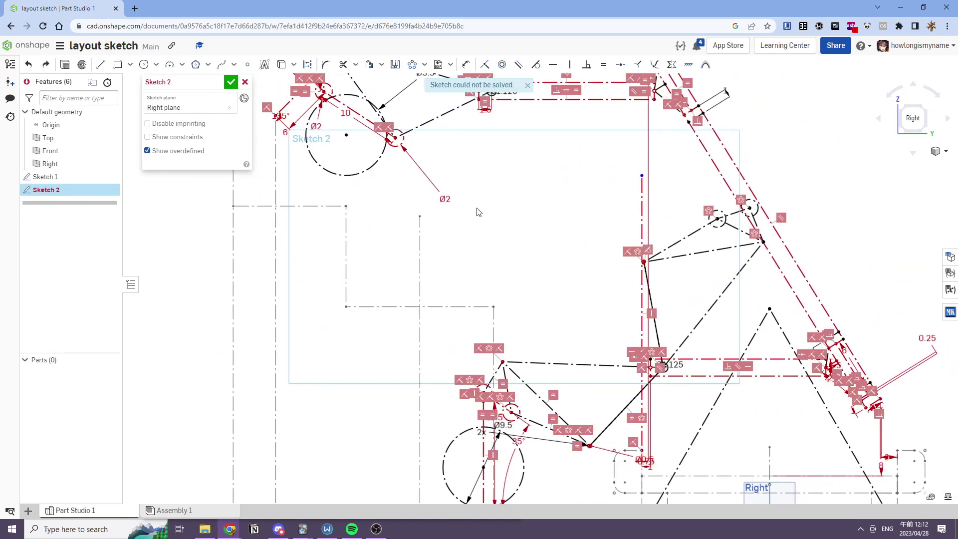
pyautogui.hotkey('ctrl', 'z')
# Step: Delete the 0.5 in diameter dimension on the ground-level pivot circle and make it equal to the upper linkage's pivot circle
pyautogui.scroll(5, 601, 458)
pyautogui.moveTo(726, 466)
pyautogui.mouseDown()
pyautogui.moveTo(684, 428)
pyautogui.moveTo(606, 432)
pyautogui.mouseUp()
pyautogui.click(605, 432)
pyautogui.press('Delete')
pyautogui.press('e')
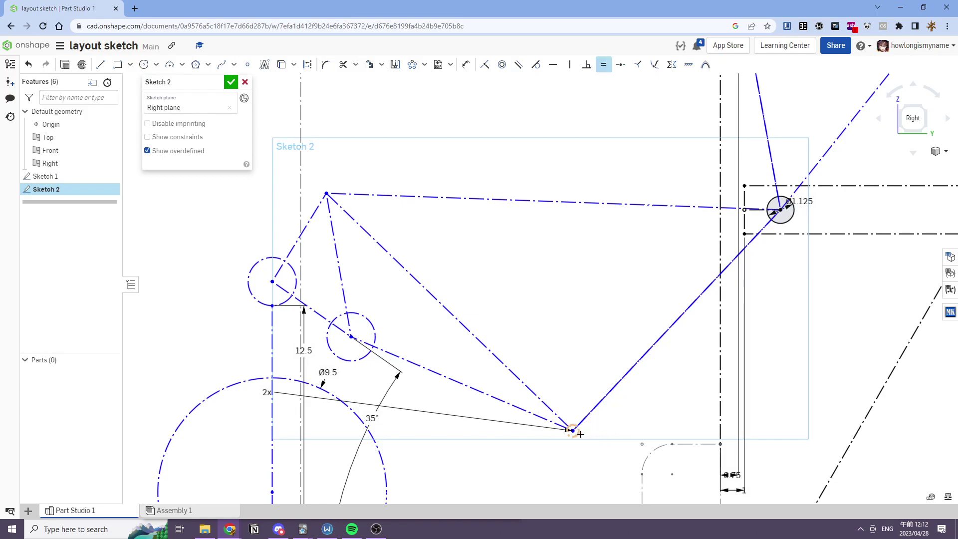
pyautogui.click(577, 435)
pyautogui.scroll(-5, 601, 435)
pyautogui.click(411, 134)
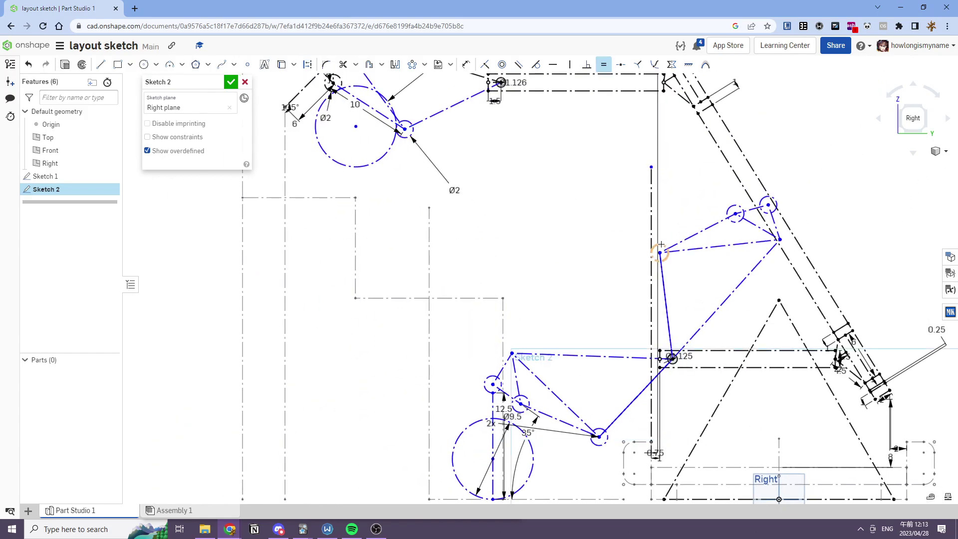
# Step: Raise the upper linkage's lower pivot so the stowed rollers swing inward from the slanted arm
pyautogui.scroll(-1, 739, 223)
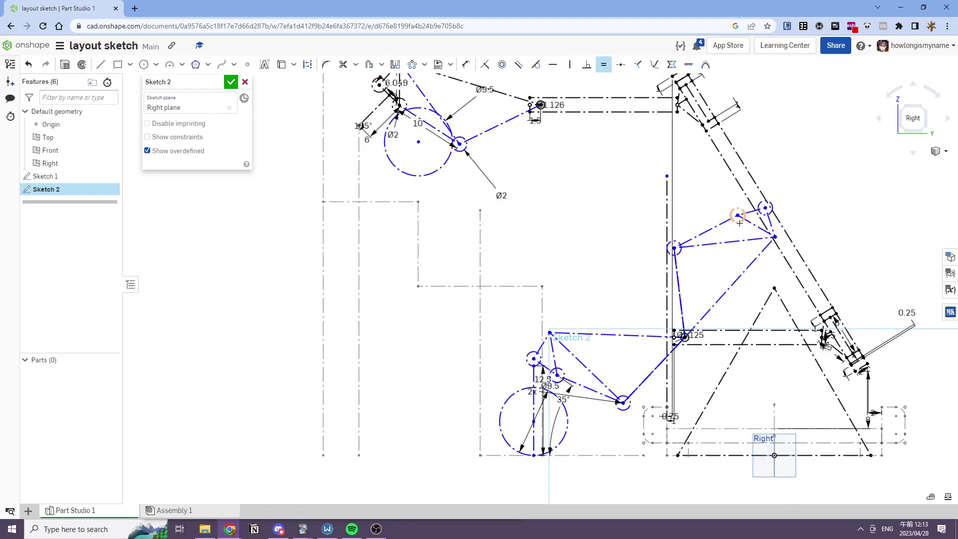
pyautogui.scroll(-1, 585, 228)
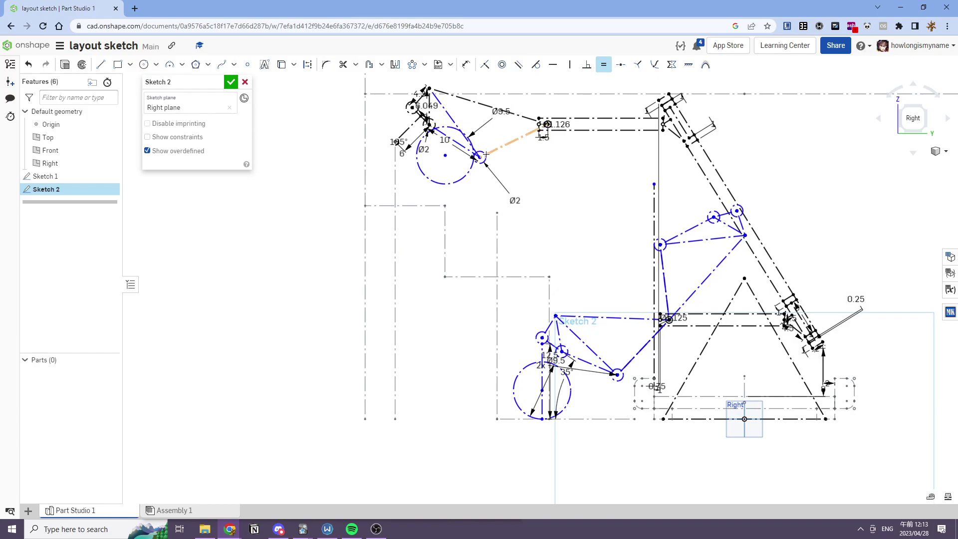
pyautogui.press('Escape')
pyautogui.moveTo(479, 158); pyautogui.dragTo(490, 135)
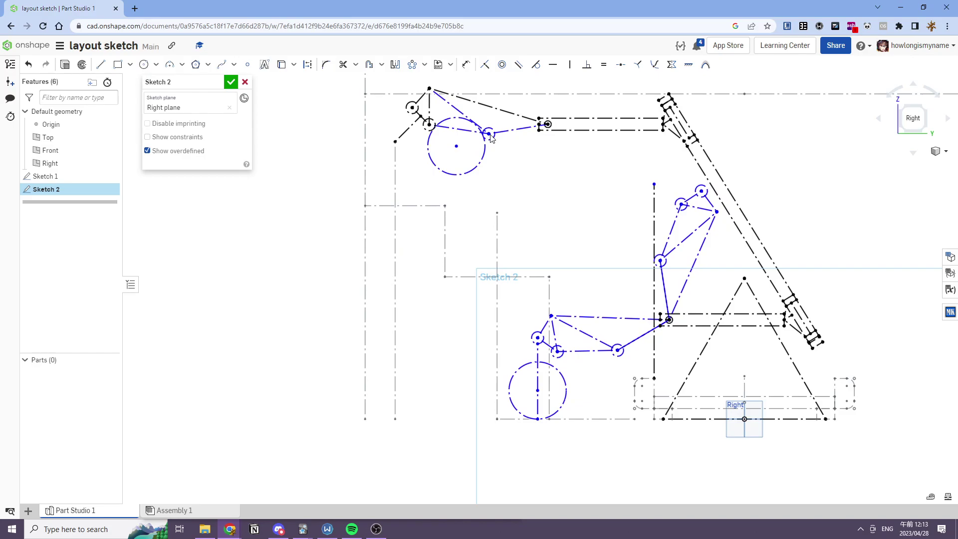
pyautogui.moveTo(490, 137); pyautogui.dragTo(490, 136)
# Step: Try shifting the ground-level linkage by its outer roller, and undo the move
pyautogui.scroll(8, 549, 379)
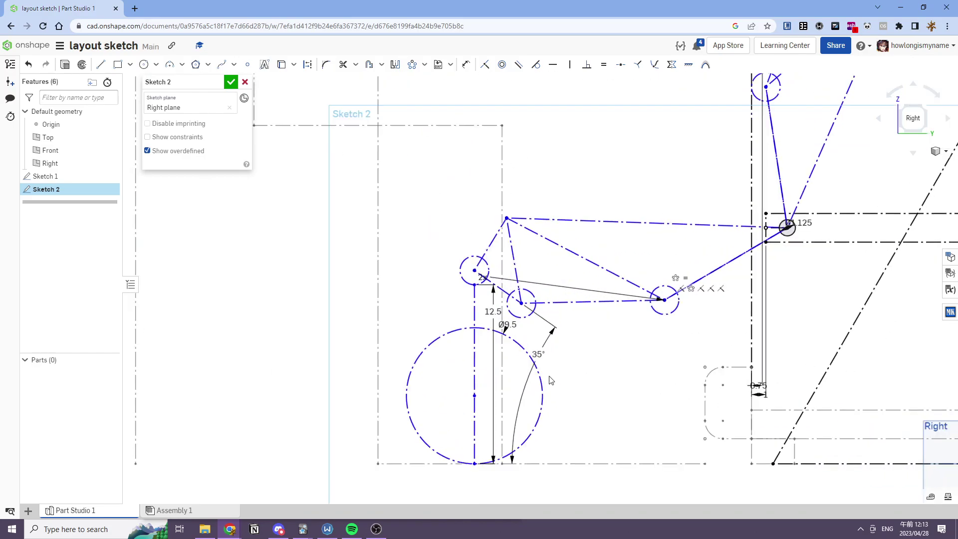
pyautogui.moveTo(444, 235); pyautogui.dragTo(444, 225)
pyautogui.scroll(-8, 444, 225)
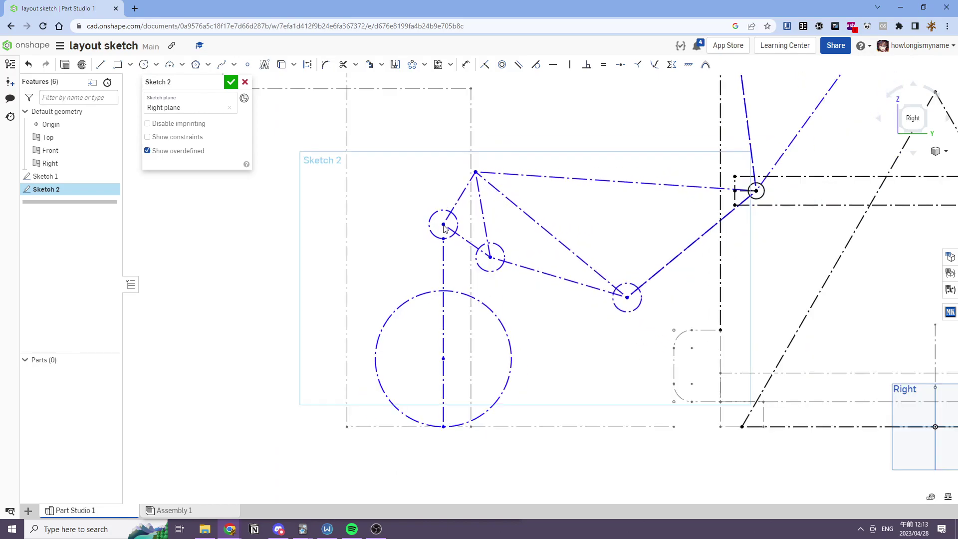
pyautogui.moveTo(462, 325); pyautogui.dragTo(457, 317)
pyautogui.hotkey('ctrl', 'z')
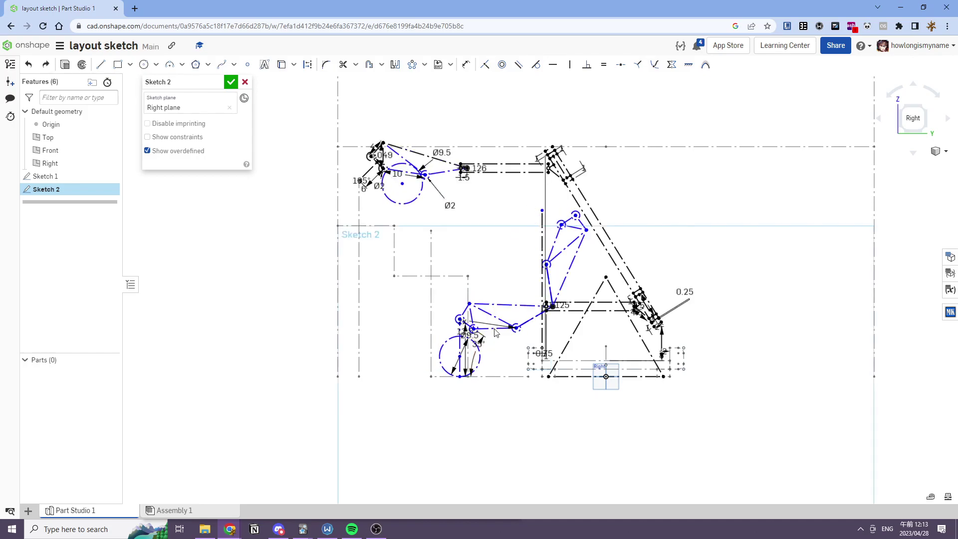
# Step: Set a 0.5 in gap between the stowed outer roller and the slanted arm's inner edge
pyautogui.scroll(5, 593, 212)
pyautogui.press('t')
pyautogui.click(564, 214)
pyautogui.click(568, 210)
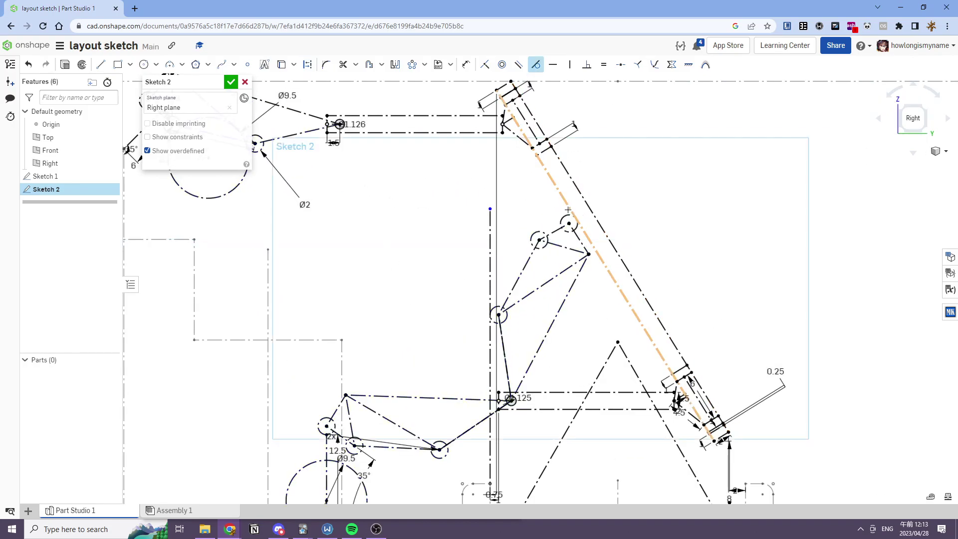
pyautogui.press('d')
pyautogui.click(570, 223)
pyautogui.write('.5')
pyautogui.press('Return')
pyautogui.press('Escape')
# Step: Delete the 12.5 in vertical line between the ground and the ground-level outer roller
pyautogui.moveTo(460, 336); pyautogui.dragTo(453, 285, button='middle')
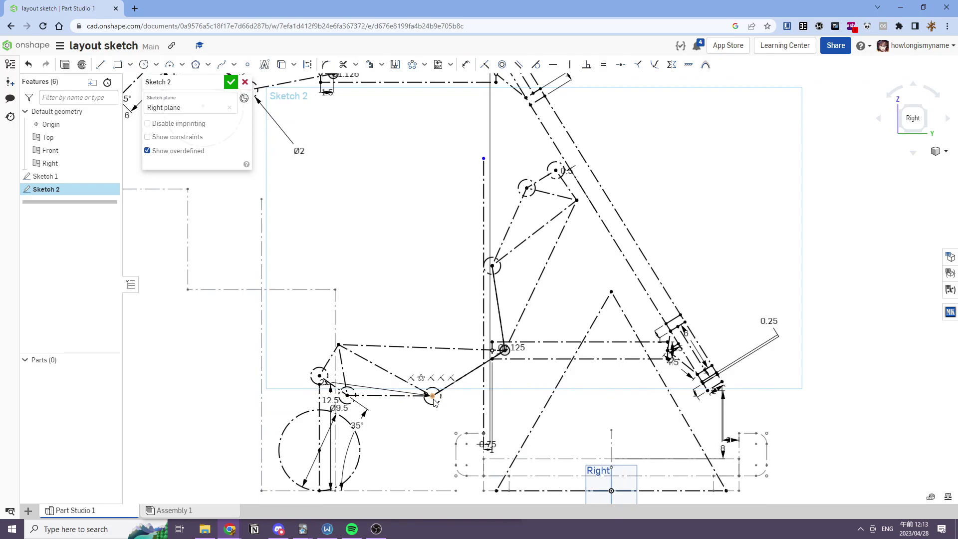
pyautogui.scroll(-4, 434, 402)
pyautogui.scroll(2, 466, 363)
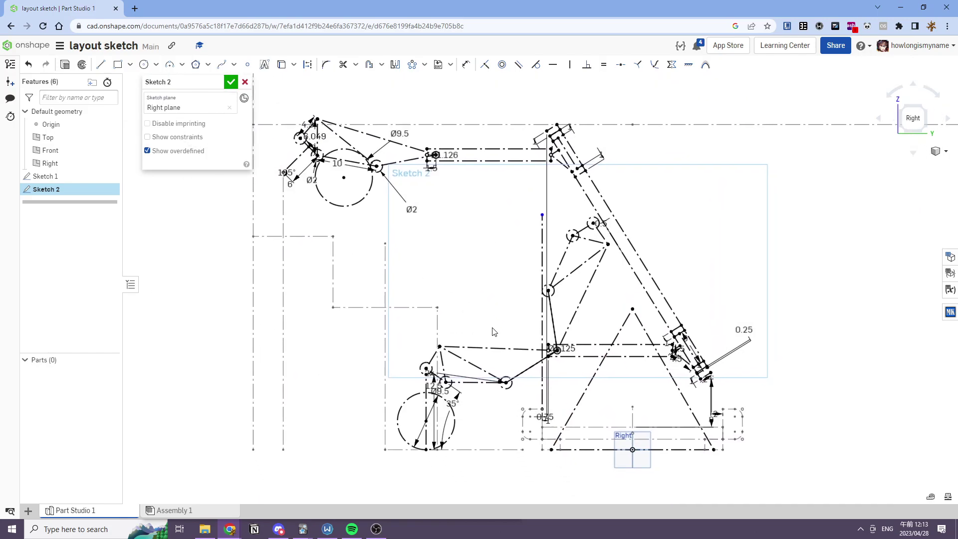
pyautogui.scroll(5, 447, 378)
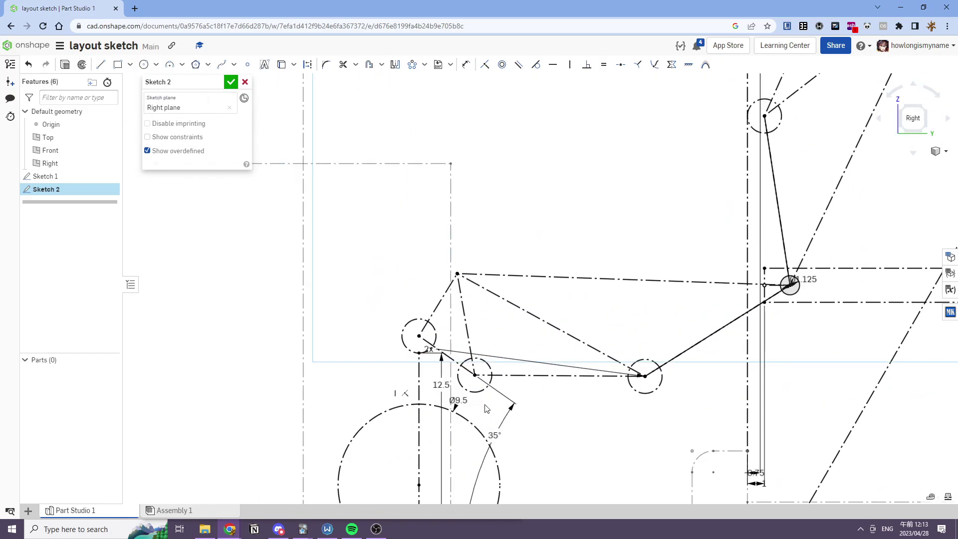
pyautogui.press('d')
pyautogui.click(420, 354)
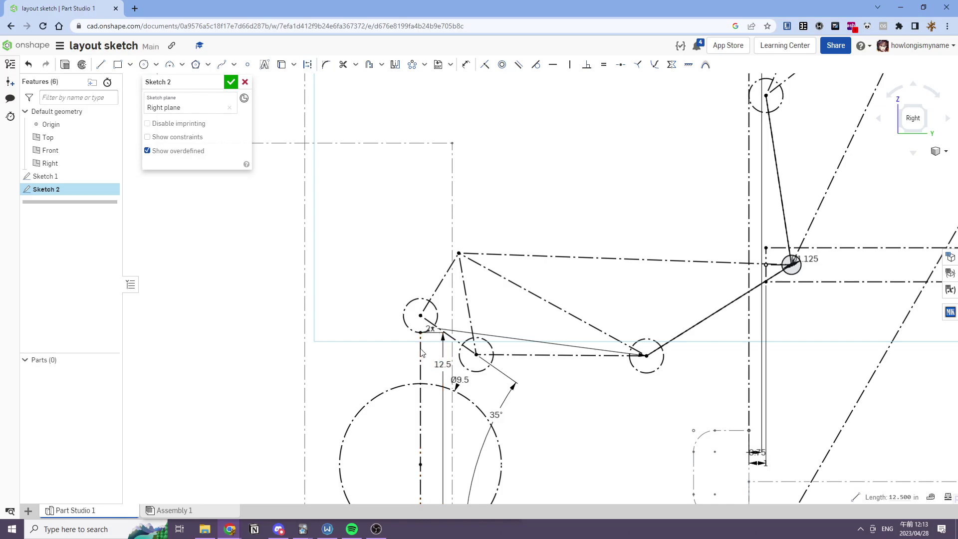
pyautogui.press('Escape')
pyautogui.scroll(-2, 420, 350)
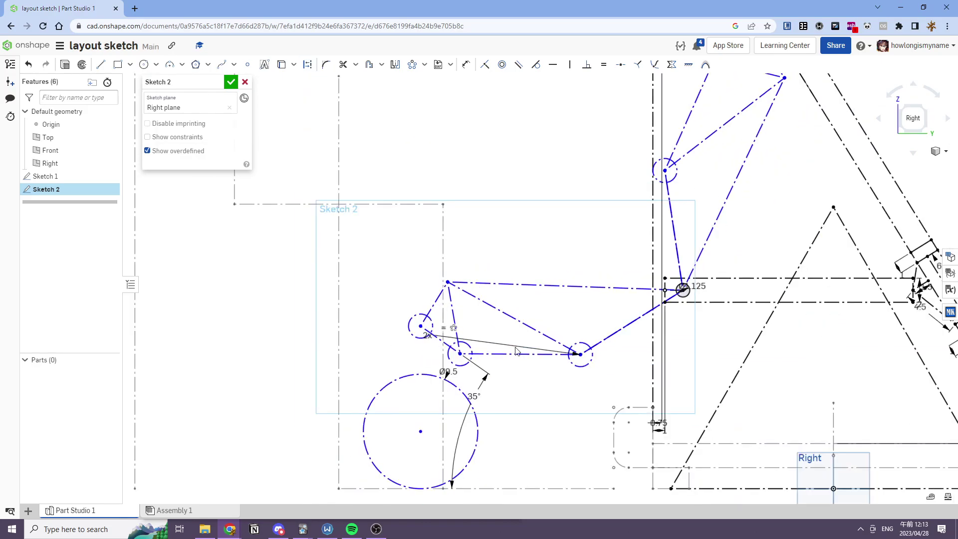
# Step: Move the ground-level linkage's lower pivot so its rollers lift higher above the ball circle
pyautogui.scroll(-1, 545, 346)
pyautogui.moveTo(576, 351)
pyautogui.mouseDown()
pyautogui.moveTo(573, 366)
pyautogui.moveTo(558, 339)
pyautogui.moveTo(556, 368)
pyautogui.moveTo(549, 345)
pyautogui.mouseUp()
pyautogui.scroll(-1, 572, 351)
pyautogui.scroll(-1, 572, 351)
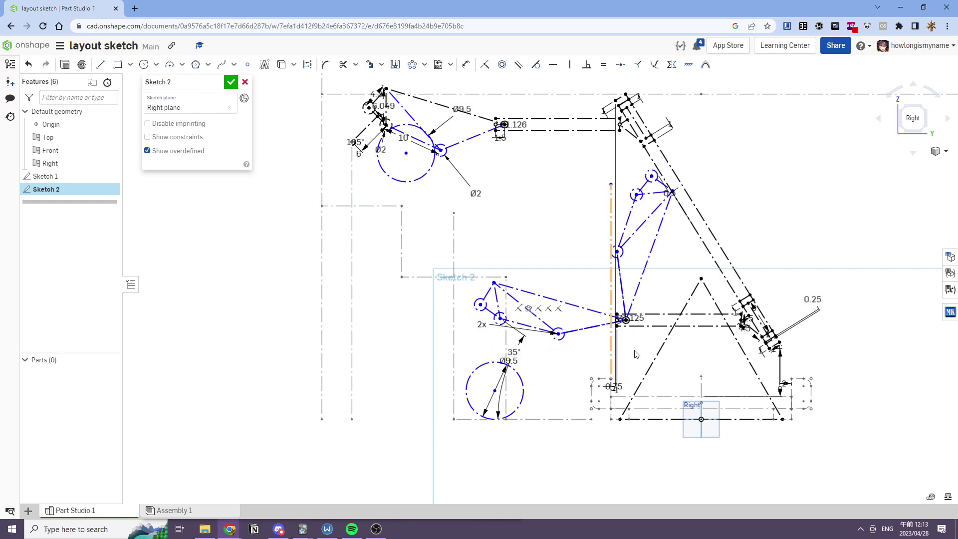
# Step: Delete the vertical dimension at the slanted arm's lower end and move that end down toward the ground
pyautogui.click(781, 391)
pyautogui.press('Delete')
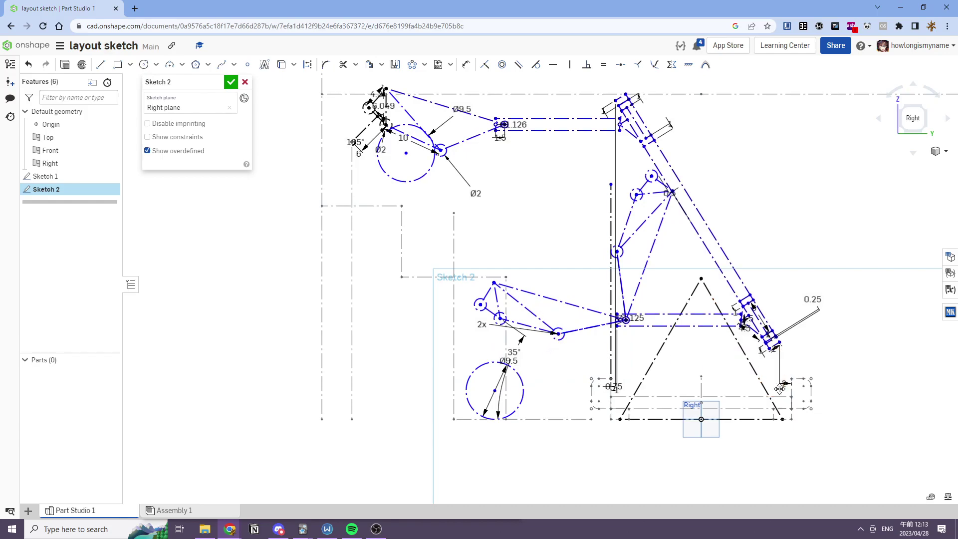
pyautogui.moveTo(769, 350); pyautogui.dragTo(763, 397)
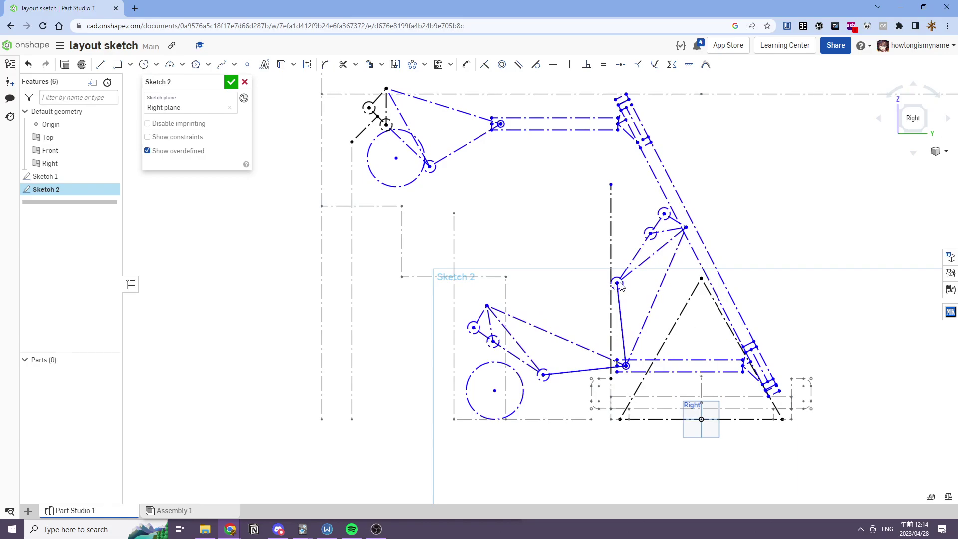
# Step: Try shifting the stowed linkage lower by its corner joint beside the slanted arm, and undo the move
pyautogui.moveTo(685, 228); pyautogui.dragTo(691, 256)
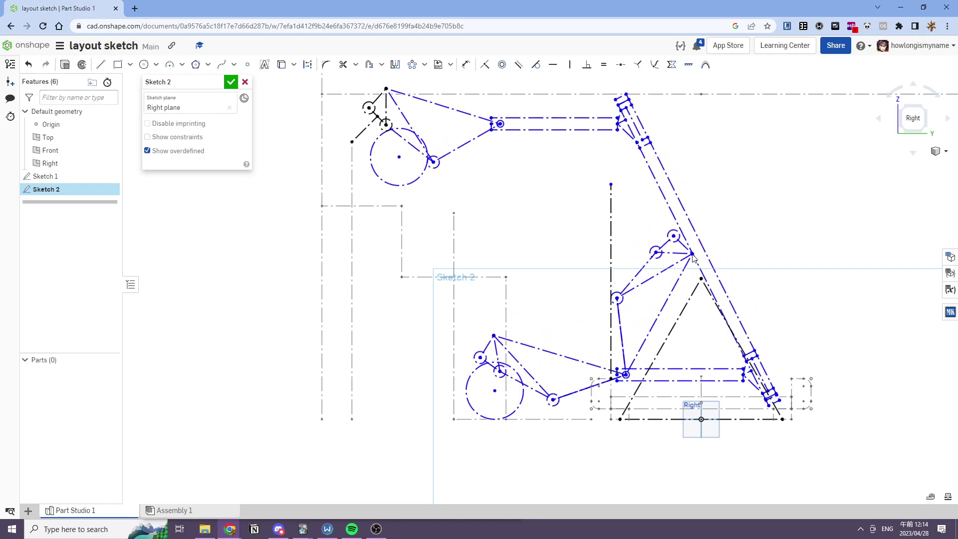
pyautogui.scroll(5, 784, 396)
pyautogui.hotkey('ctrl', 'z')
pyautogui.scroll(-3, 721, 346)
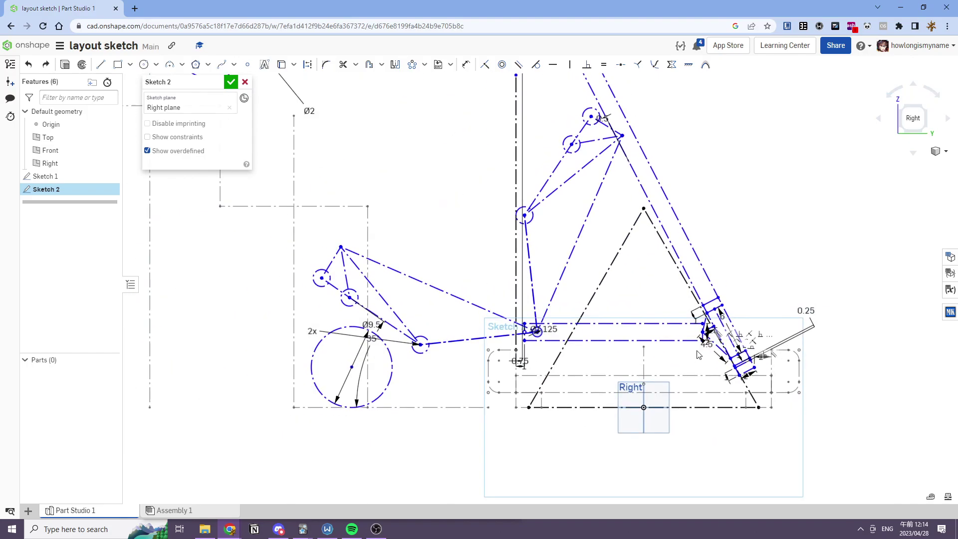
pyautogui.scroll(1, 731, 367)
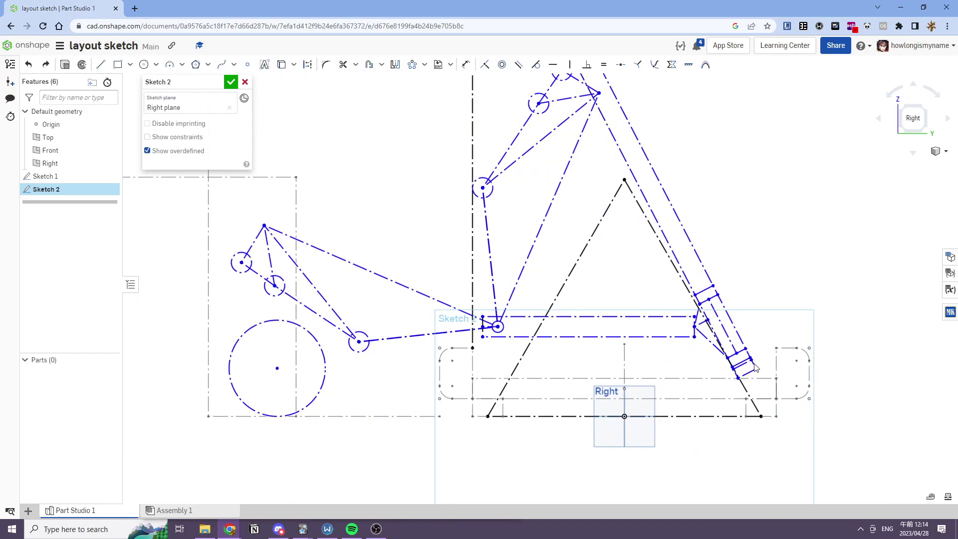
# Step: Make the ground-level linkage's middle roller tangent to the ball circle
pyautogui.moveTo(279, 329); pyautogui.dragTo(350, 349, button='middle')
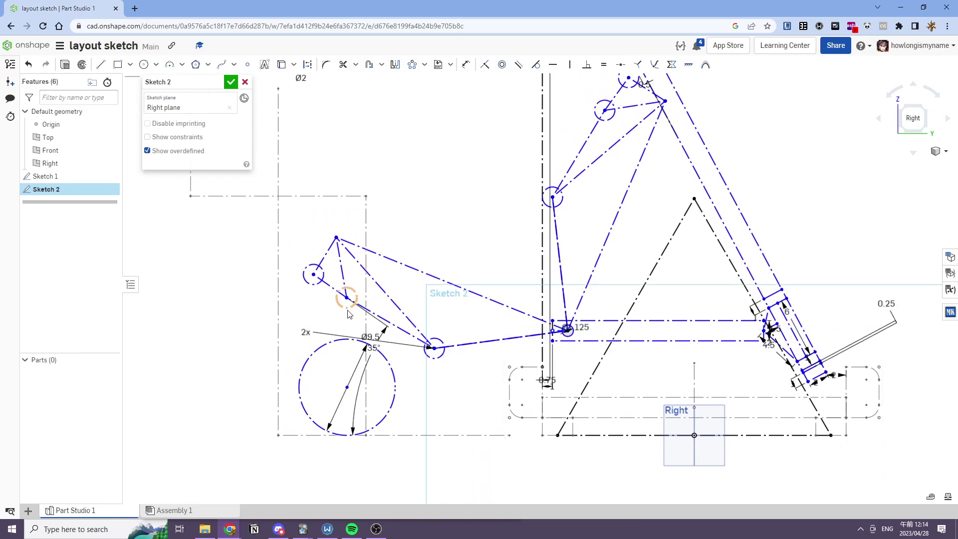
pyautogui.press('t')
pyautogui.click(352, 289)
pyautogui.click(372, 345)
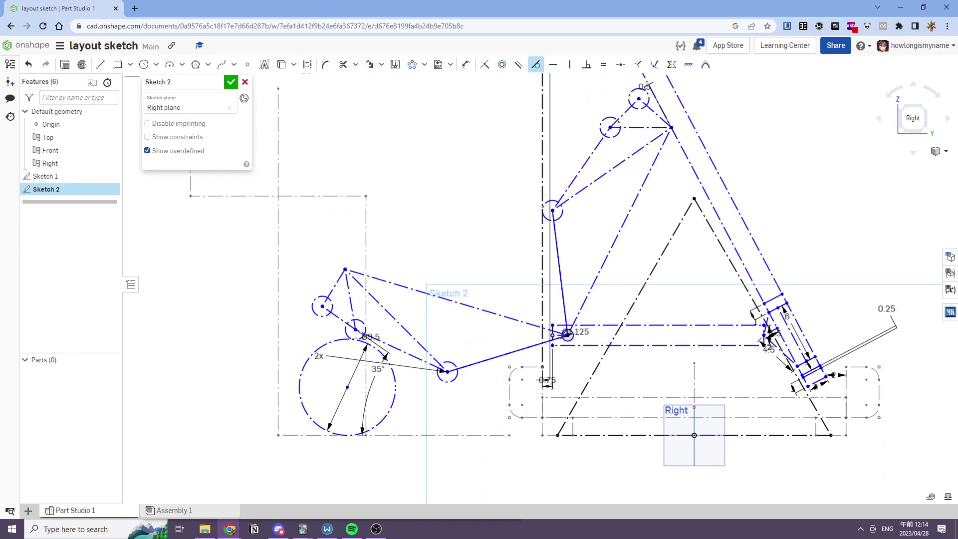
pyautogui.scroll(-5, 696, 336)
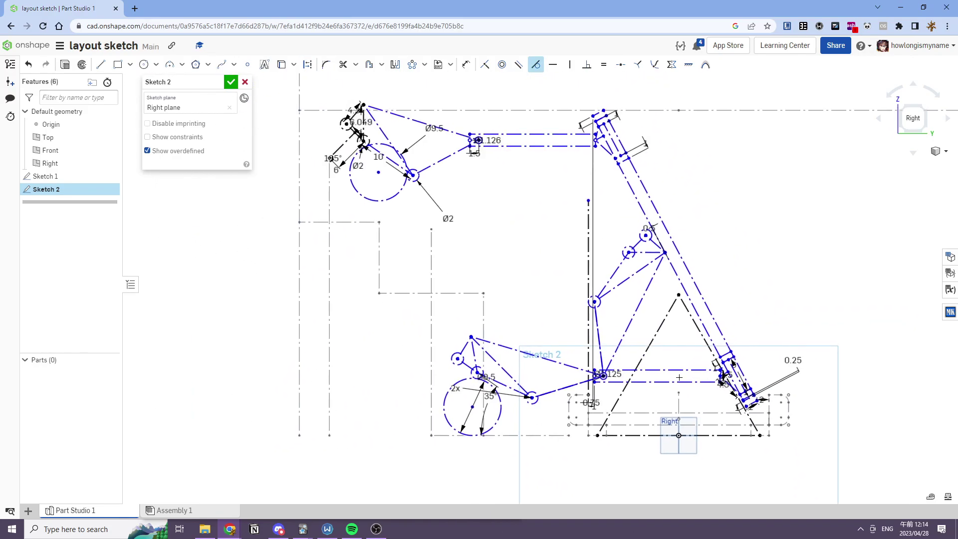
# Step: Raise the slanted arm's lower end and shift the ball circle beneath the ground-level rollers
pyautogui.press('Escape')
pyautogui.moveTo(592, 308); pyautogui.dragTo(566, 321)
pyautogui.scroll(5, 739, 403)
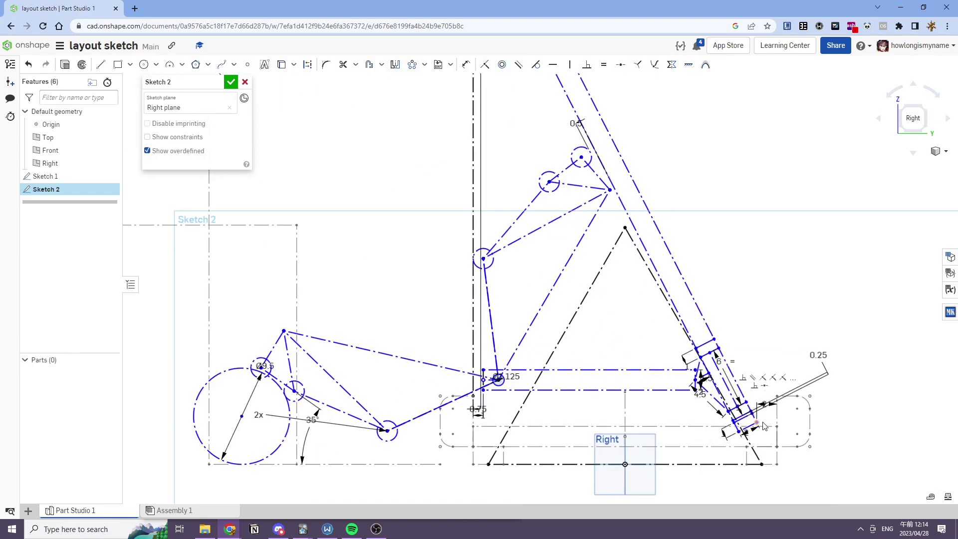
pyautogui.moveTo(751, 398); pyautogui.dragTo(725, 351)
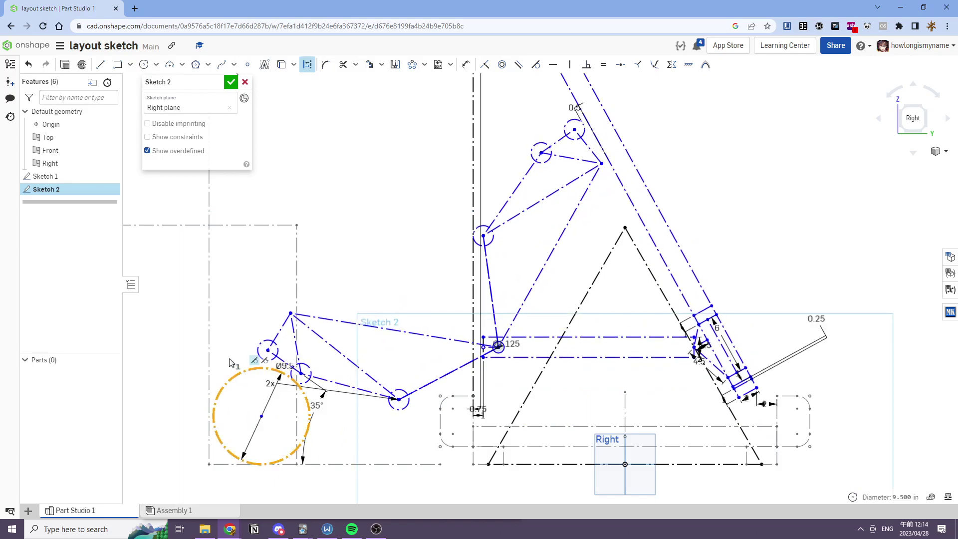
pyautogui.moveTo(268, 413)
pyautogui.mouseDown()
pyautogui.moveTo(274, 406)
pyautogui.moveTo(248, 380)
pyautogui.moveTo(258, 363)
pyautogui.moveTo(300, 355)
pyautogui.mouseUp()
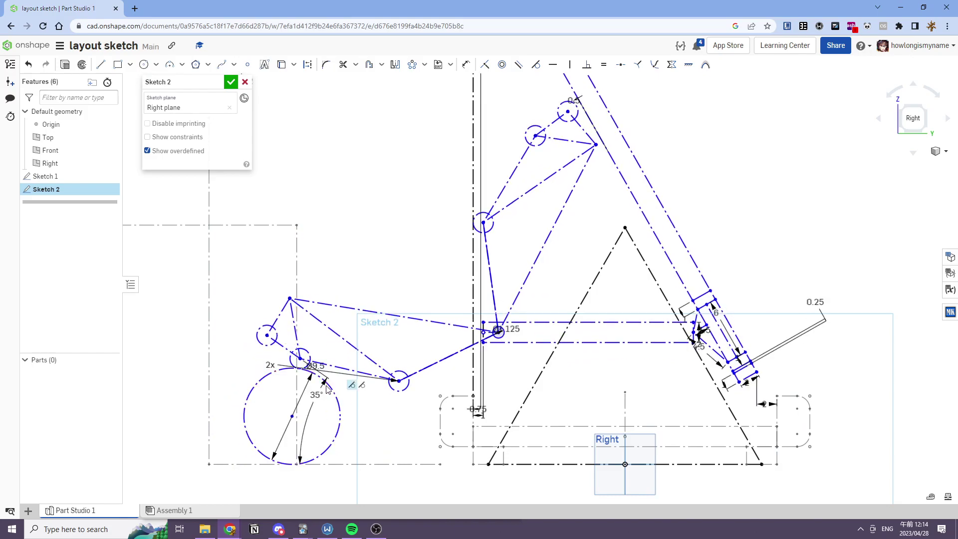
pyautogui.moveTo(398, 381)
pyautogui.mouseDown()
pyautogui.moveTo(385, 370)
pyautogui.moveTo(389, 353)
pyautogui.moveTo(374, 357)
pyautogui.moveTo(386, 357)
pyautogui.moveTo(386, 371)
pyautogui.moveTo(374, 368)
pyautogui.mouseUp()
# Step: Replace the ground-level ball circle with a new circle of 9.5 in diameter below the linkage
pyautogui.scroll(-3, 373, 357)
pyautogui.scroll(-1, 373, 358)
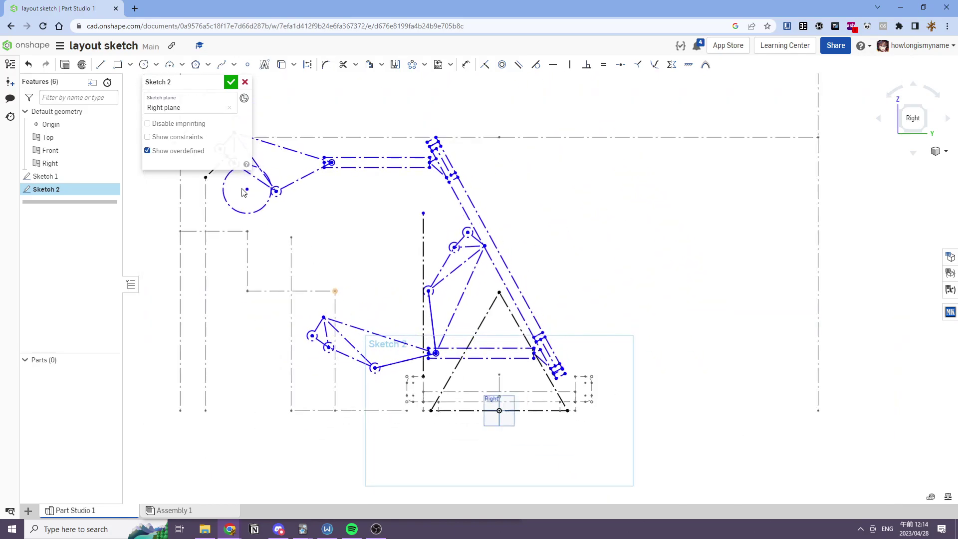
pyautogui.press('c')
pyautogui.scroll(3, 312, 499)
pyautogui.click(382, 311)
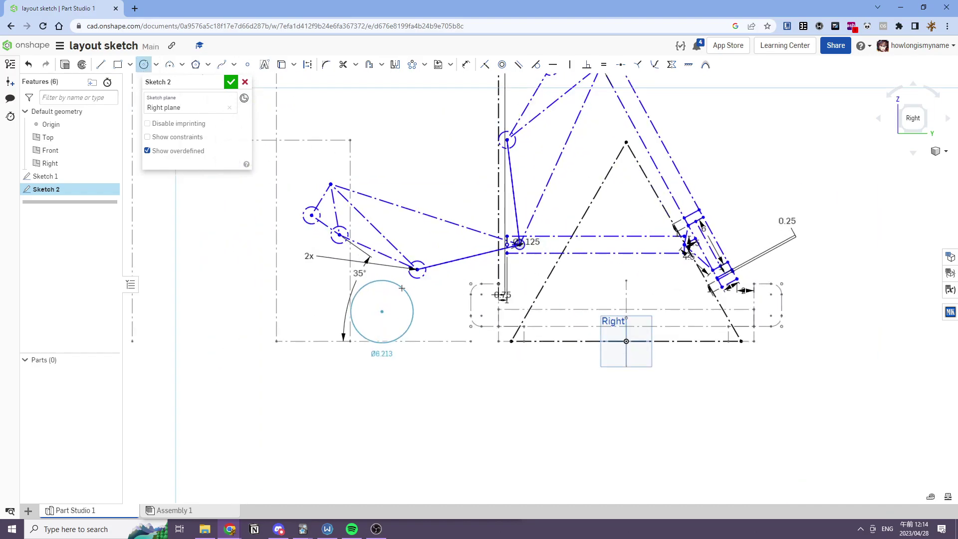
pyautogui.click(402, 288)
pyautogui.press('d')
pyautogui.click(402, 290)
pyautogui.click(417, 298)
pyautogui.write('9.5')
pyautogui.press('Return')
pyautogui.press('Escape')
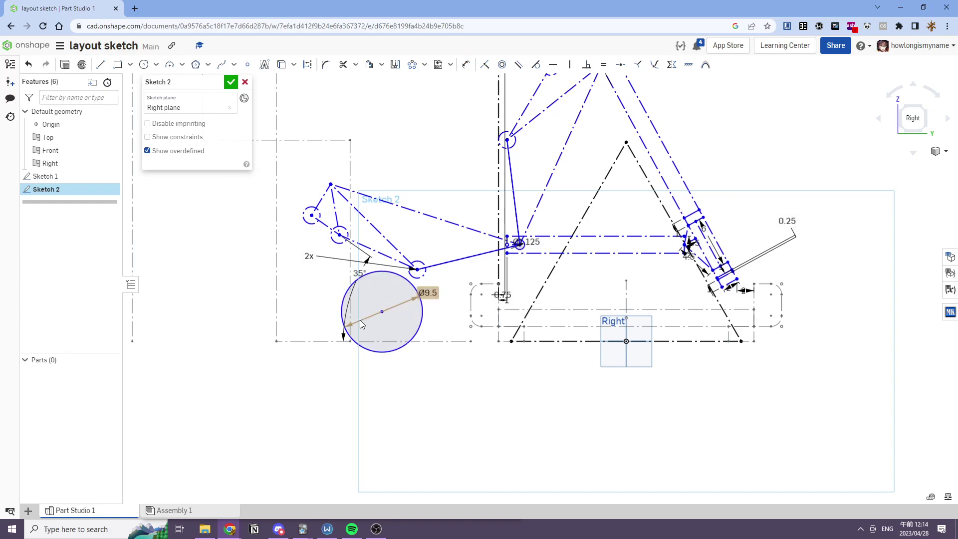
# Step: Make the new ball circle tangent to the ground line and convert it to construction geometry
pyautogui.moveTo(380, 312); pyautogui.dragTo(372, 296)
pyautogui.press('t')
pyautogui.click(389, 333)
pyautogui.click(393, 341)
pyautogui.press('Escape')
pyautogui.press('d')
pyautogui.press('q')
# Step: Make the ball circle tangent to both the lower and the middle roller of the ground-level linkage
pyautogui.press('t')
pyautogui.click(411, 289)
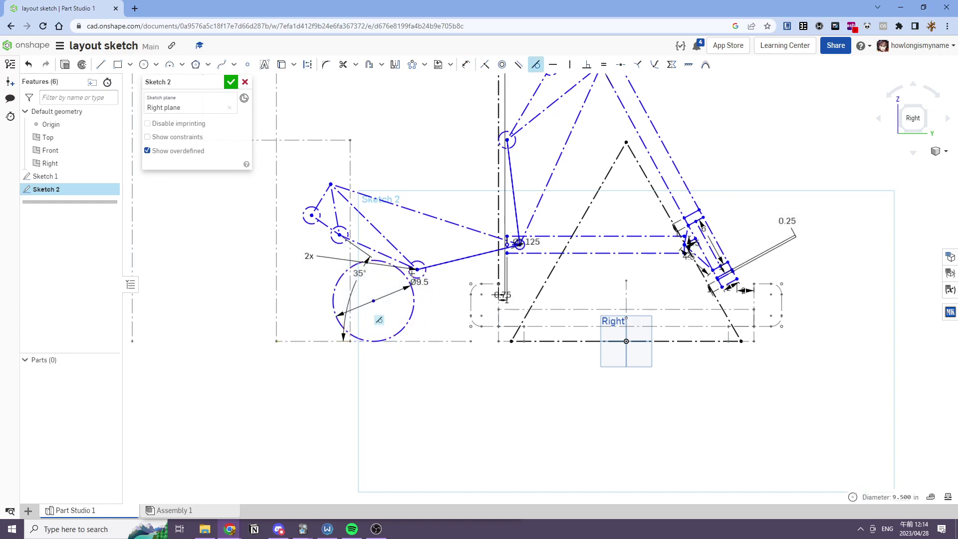
pyautogui.click(414, 278)
pyautogui.press('Escape')
pyautogui.press('t')
pyautogui.click(341, 243)
pyautogui.moveTo(355, 269); pyautogui.dragTo(355, 268)
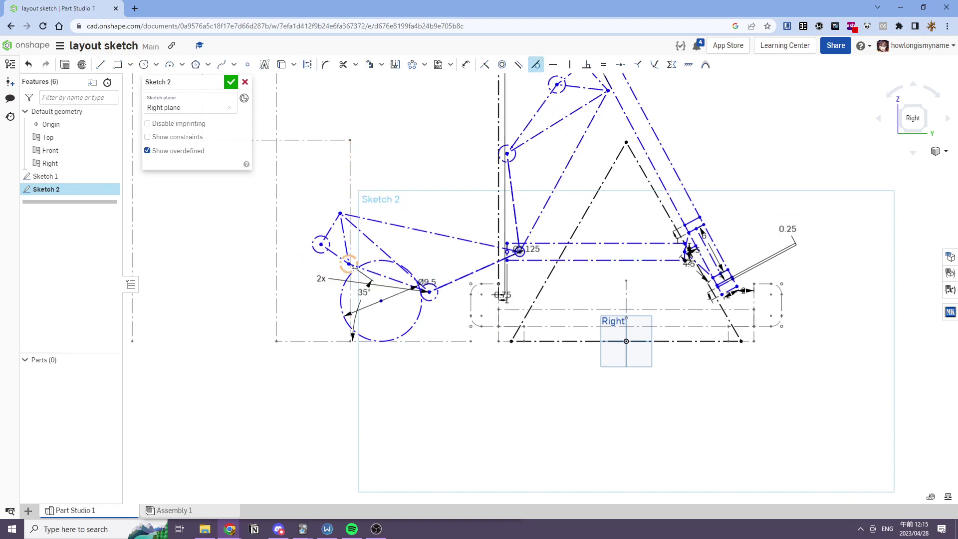
pyautogui.press('Escape')
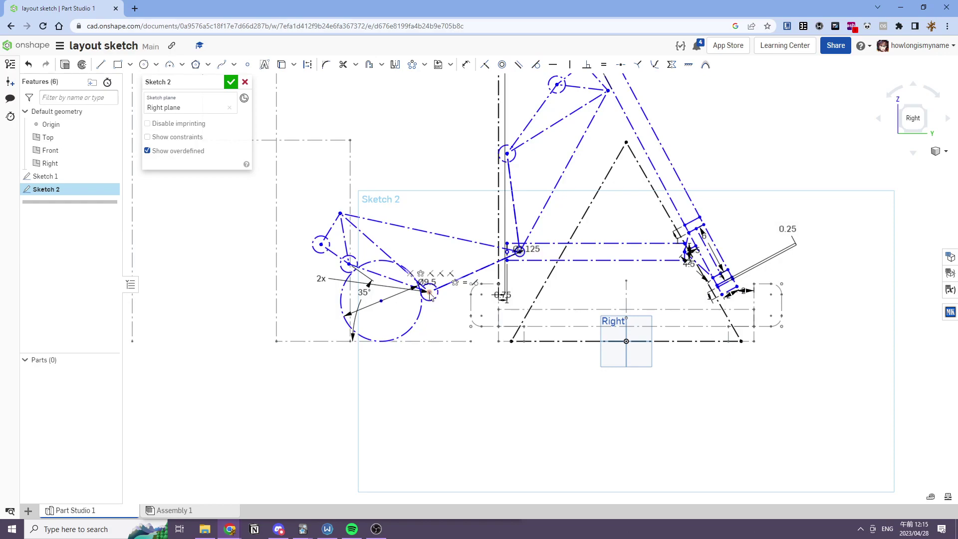
# Step: Shift the ground-level linkage slightly by its lower roller to test how the three linkage positions move together
pyautogui.scroll(-3, 429, 292)
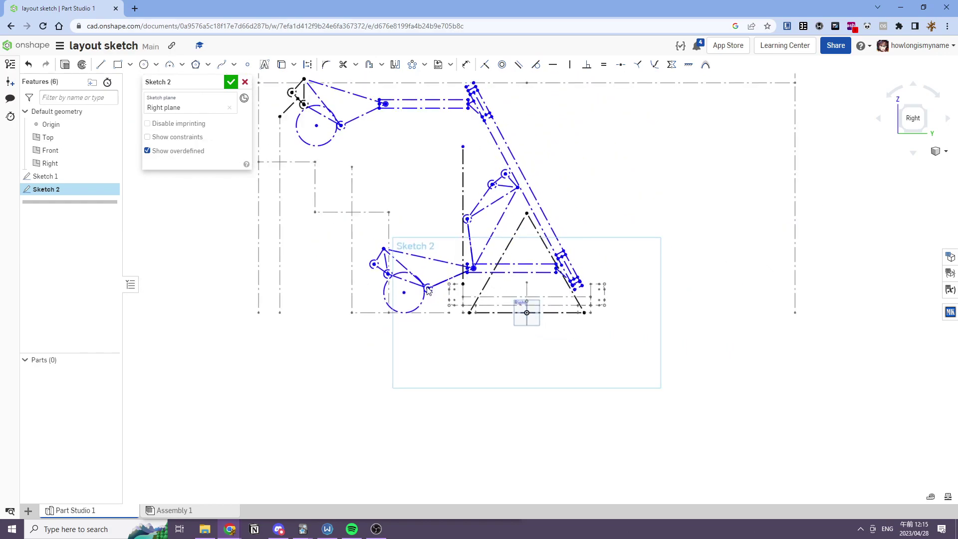
pyautogui.moveTo(429, 297)
pyautogui.mouseDown()
pyautogui.moveTo(439, 289)
pyautogui.moveTo(425, 294)
pyautogui.moveTo(412, 241)
pyautogui.moveTo(410, 251)
pyautogui.mouseUp()
pyautogui.scroll(3, 503, 202)
pyautogui.moveTo(502, 203); pyautogui.dragTo(508, 253, button='middle')
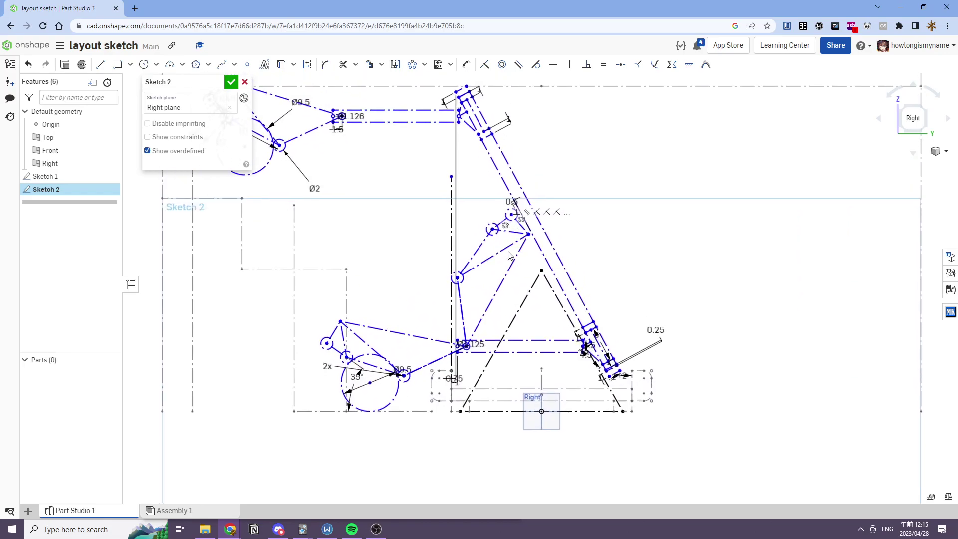
# Step: Set the gap between the stowed outer roller and the slanted arm to 1.5 in and nudge the upper linkage's lower roller
pyautogui.scroll(3, 509, 253)
pyautogui.scroll(-5, 481, 180)
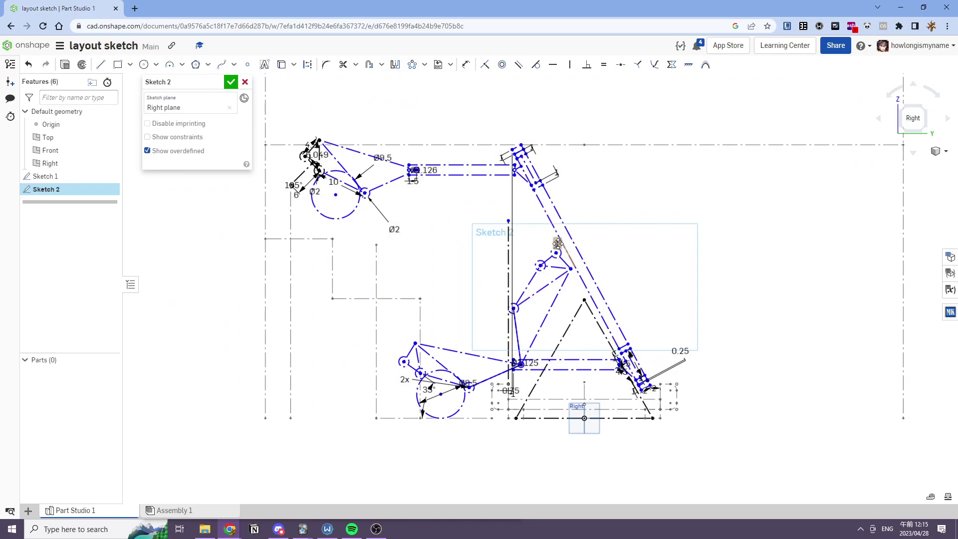
pyautogui.press('Return')
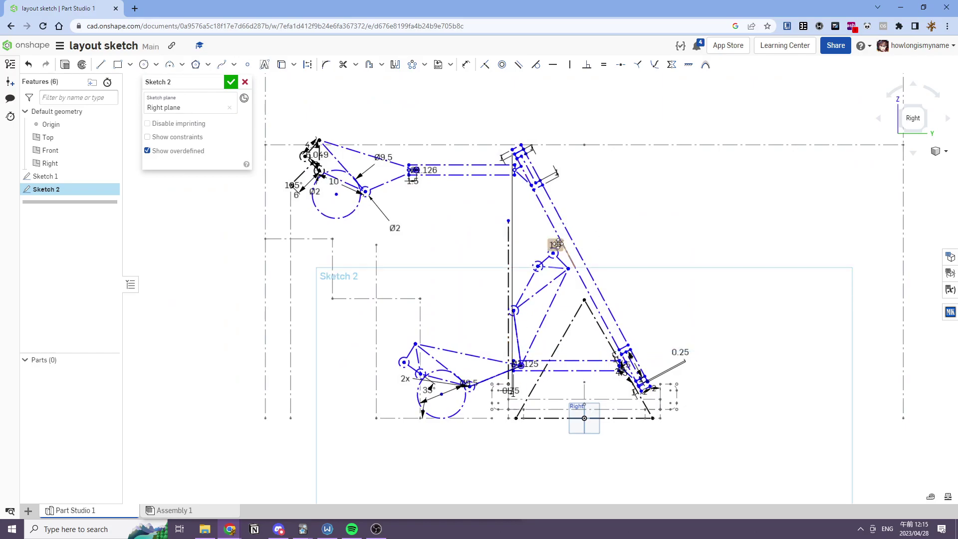
pyautogui.moveTo(364, 192); pyautogui.dragTo(366, 193)
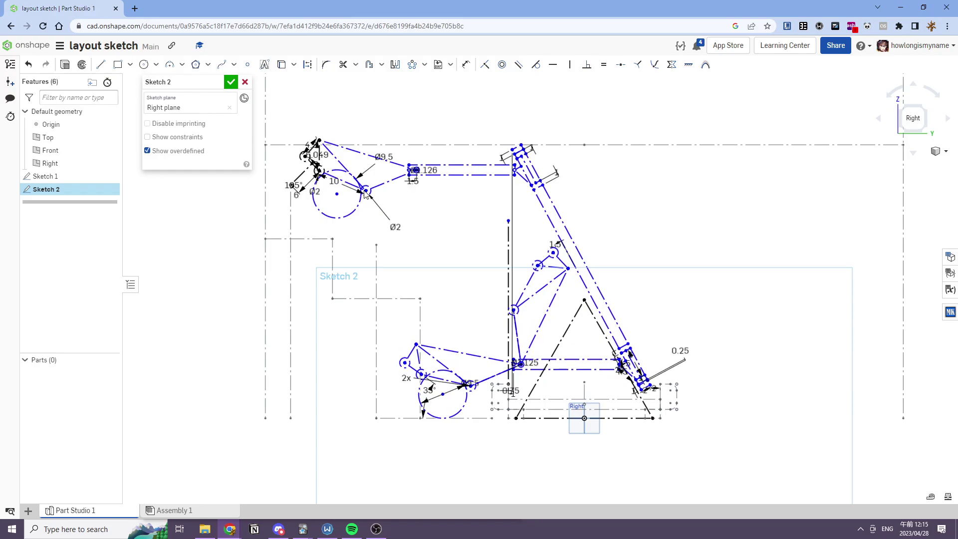
# Step: Remove the stowed lower roller's tangency to the vertical line and set a 0.5 in gap between them instead
pyautogui.scroll(4, 531, 315)
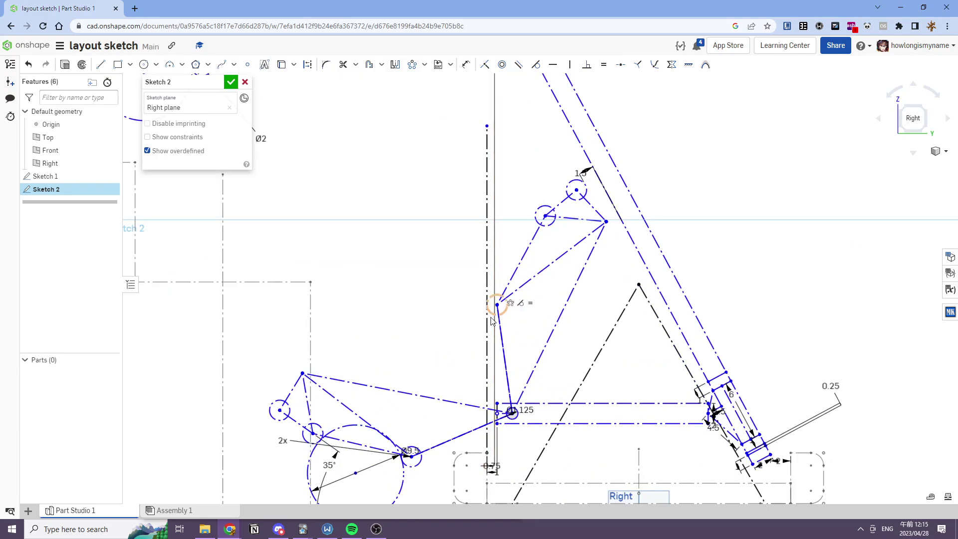
pyautogui.moveTo(491, 320); pyautogui.dragTo(476, 280, button='middle')
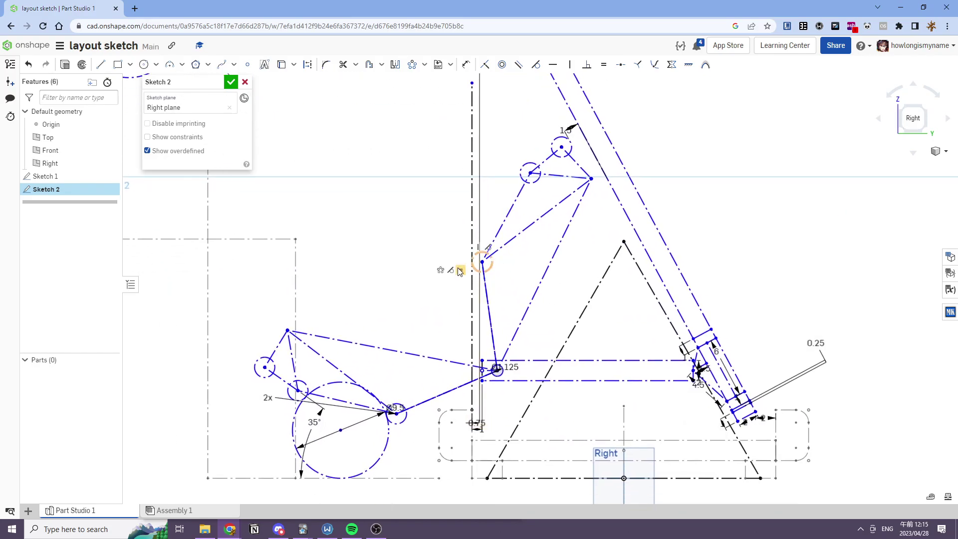
pyautogui.press('Delete')
pyautogui.moveTo(482, 262); pyautogui.dragTo(486, 259)
pyautogui.press('d')
pyautogui.click(477, 259)
pyautogui.click(472, 261)
pyautogui.click(474, 272)
pyautogui.write('0.5')
pyautogui.press('Return')
# Step: Lower the slanted arm's bottom end and set the vertical distance between the ground-level middle and lower rollers to 3.5 in
pyautogui.scroll(-4, 698, 404)
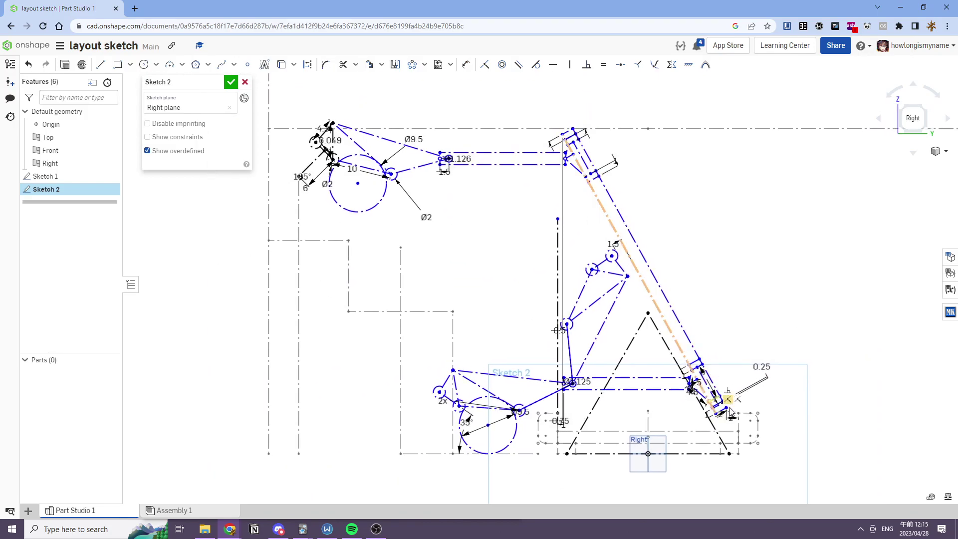
pyautogui.moveTo(726, 407)
pyautogui.mouseDown()
pyautogui.moveTo(709, 427)
pyautogui.moveTo(678, 432)
pyautogui.mouseUp()
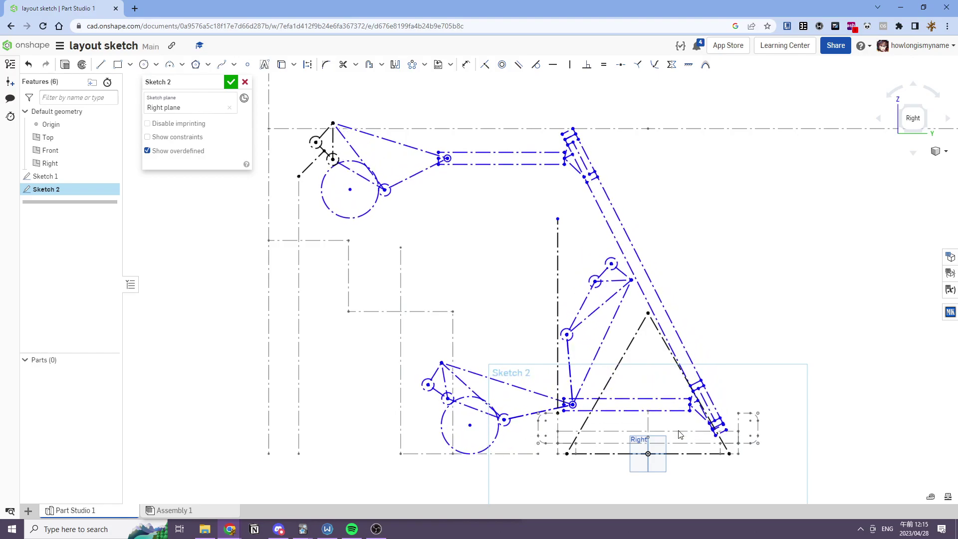
pyautogui.press('d')
pyautogui.scroll(3, 573, 411)
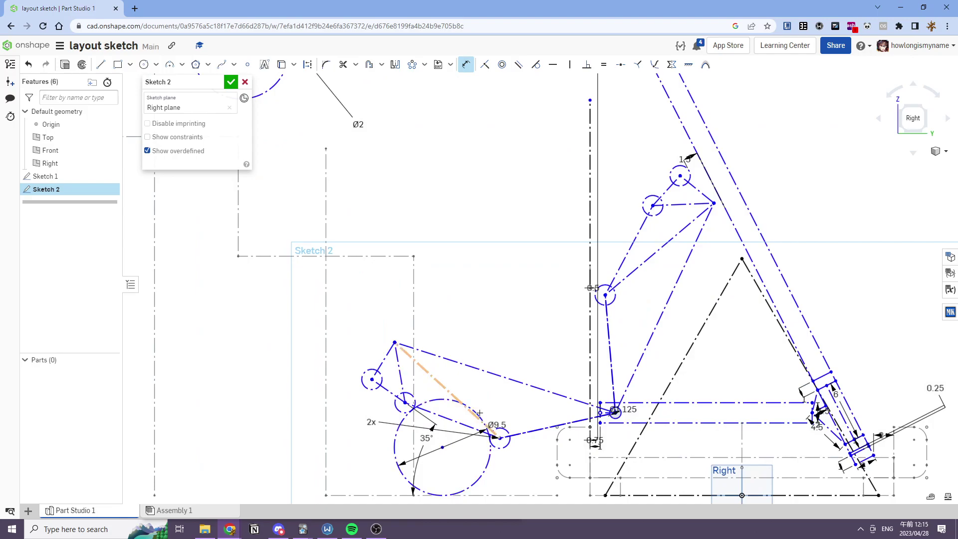
pyautogui.click(500, 438)
pyautogui.click(523, 423)
pyautogui.write('3.5')
pyautogui.press('Return')
pyautogui.press('Escape')
pyautogui.scroll(-3, 743, 345)
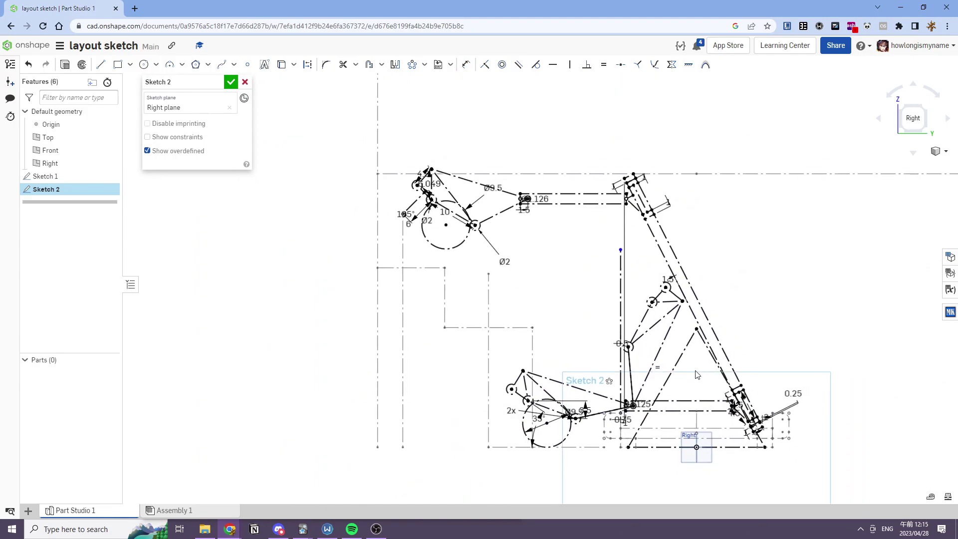
# Step: Try deleting the stowed outer roller's gap dimension and raising the slanted arm's lower end, and undo both changes
pyautogui.scroll(2, 693, 375)
pyautogui.scroll(1, 743, 376)
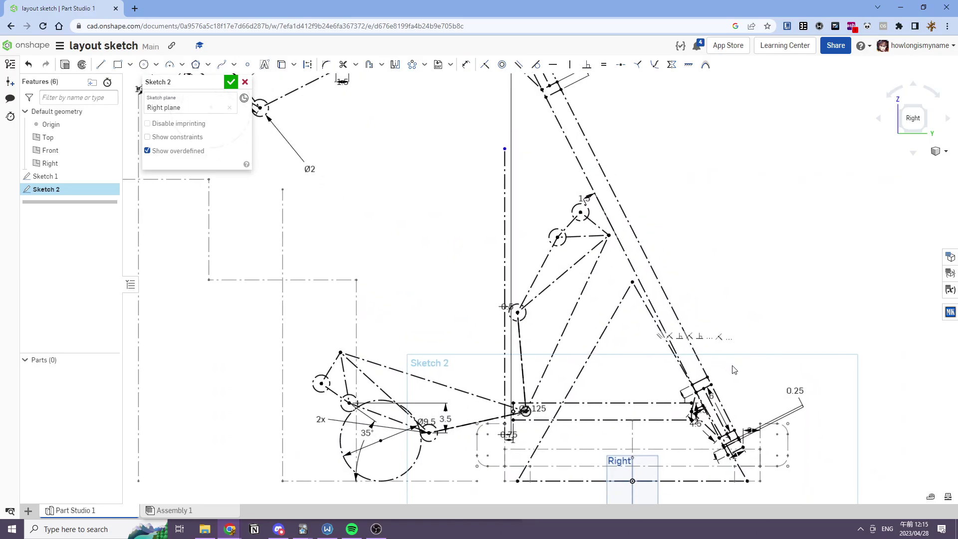
pyautogui.click(588, 202)
pyautogui.press('Delete')
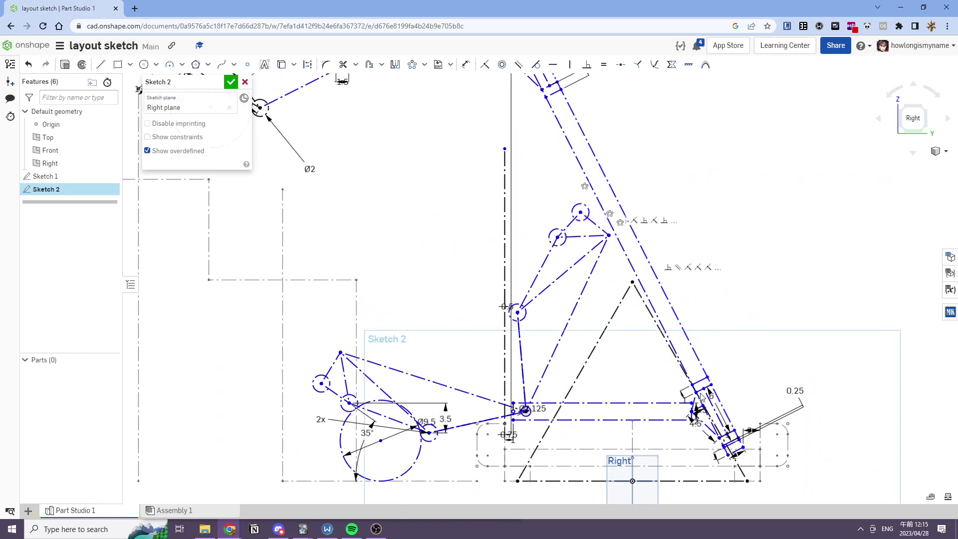
pyautogui.moveTo(741, 446); pyautogui.dragTo(738, 429)
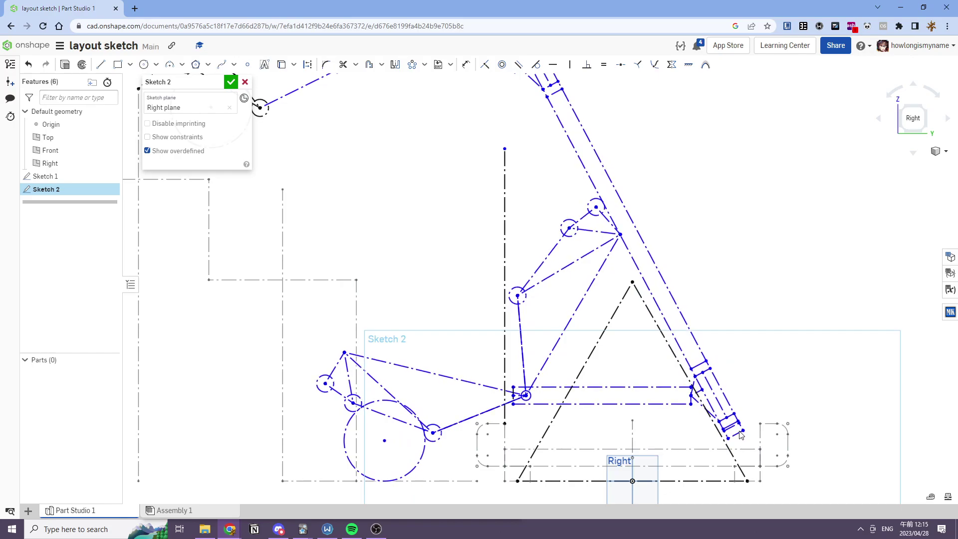
pyautogui.hotkey('ctrl', 'z')
pyautogui.hotkey('ctrl', 'z')
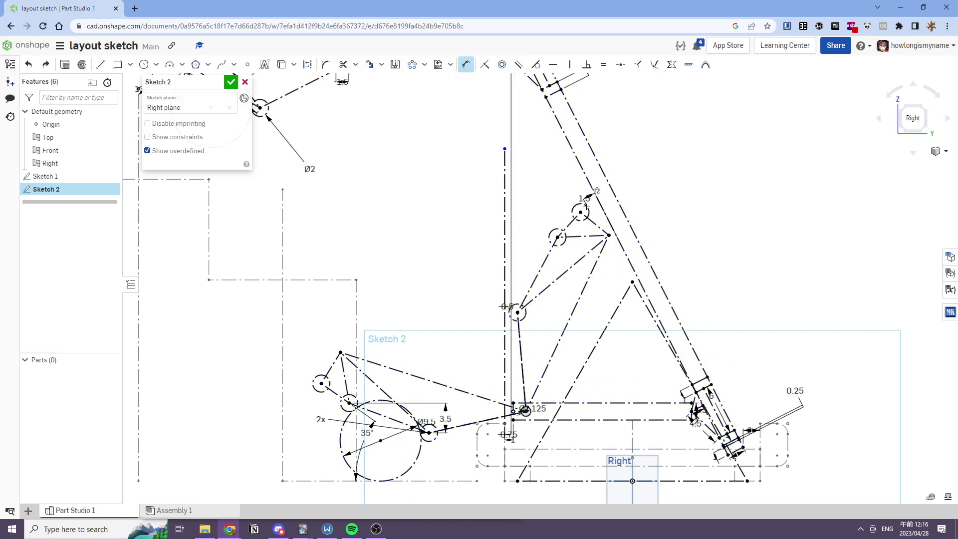
# Step: Set the gap between the stowed outer roller and the slanted arm's inner edge to 1 in
pyautogui.doubleClick(585, 199)
pyautogui.write('1.5')
pyautogui.press('Return')
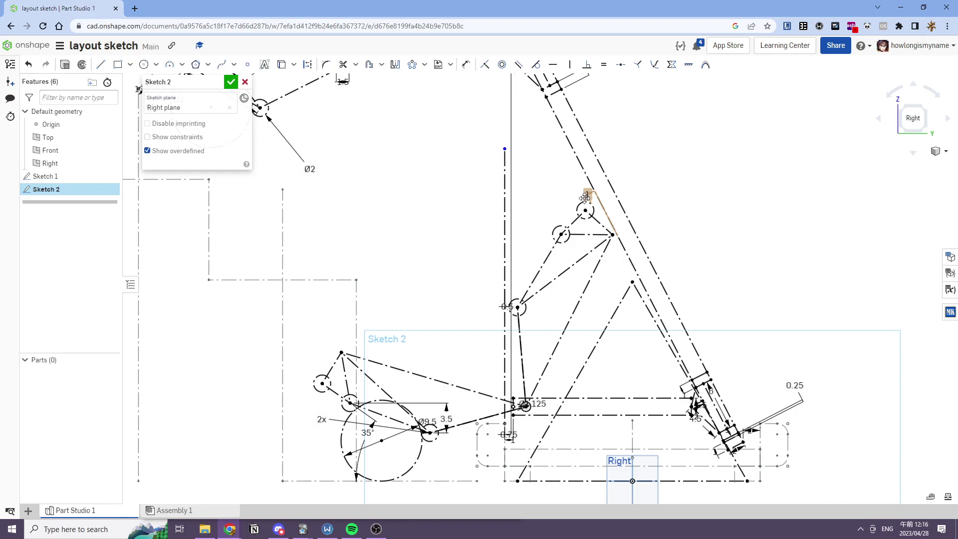
# Step: Set the horizontal gap between the slanted arm's lower end and the frame's rounded bumper to 1 in
pyautogui.scroll(3, 711, 378)
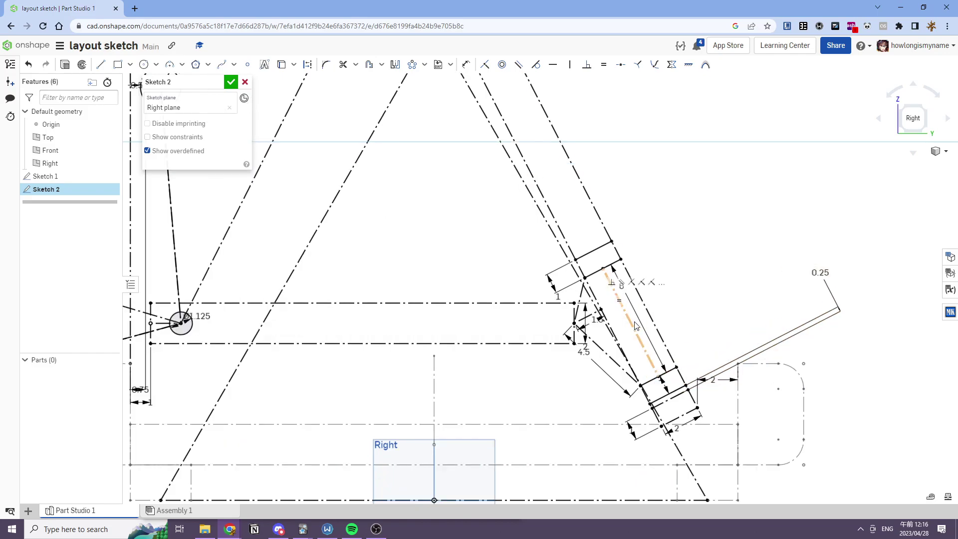
pyautogui.scroll(-1, 681, 336)
pyautogui.doubleClick(696, 364)
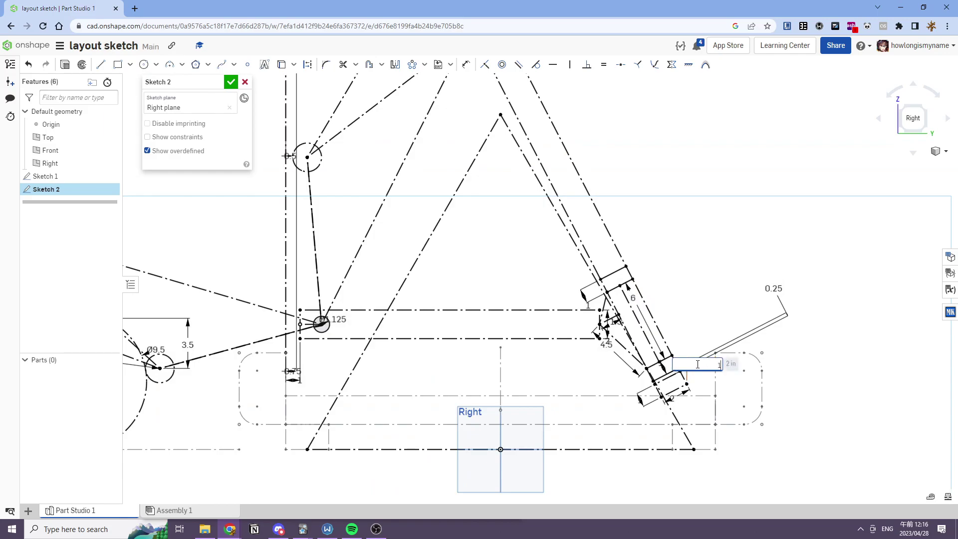
pyautogui.write('1')
pyautogui.press('Return')
pyautogui.scroll(-1, 655, 362)
pyautogui.moveTo(655, 362); pyautogui.dragTo(702, 360, button='middle')
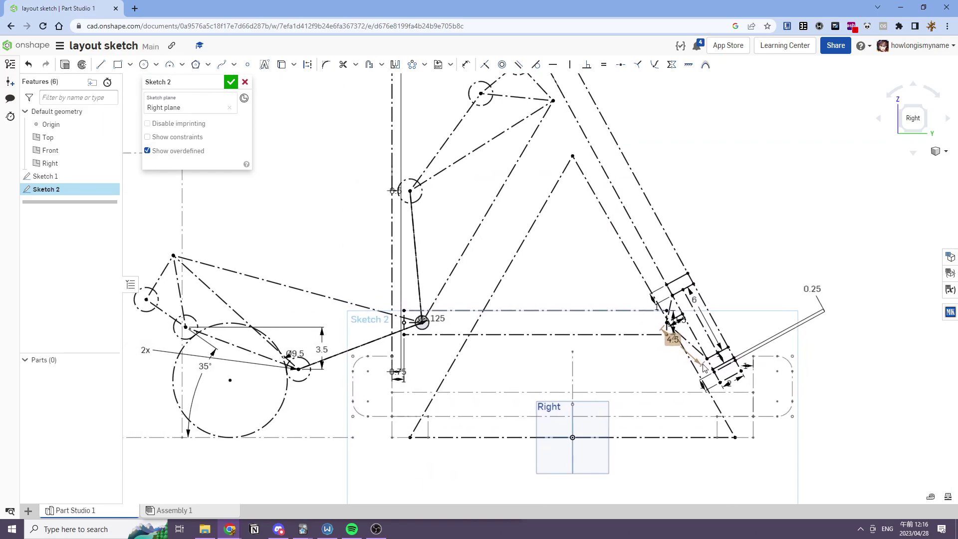
# Step: Examine the slanted arm's lower carriage and its clearance from the frame, along with the overall linkage layout
pyautogui.scroll(-3, 728, 424)
pyautogui.scroll(2, 727, 436)
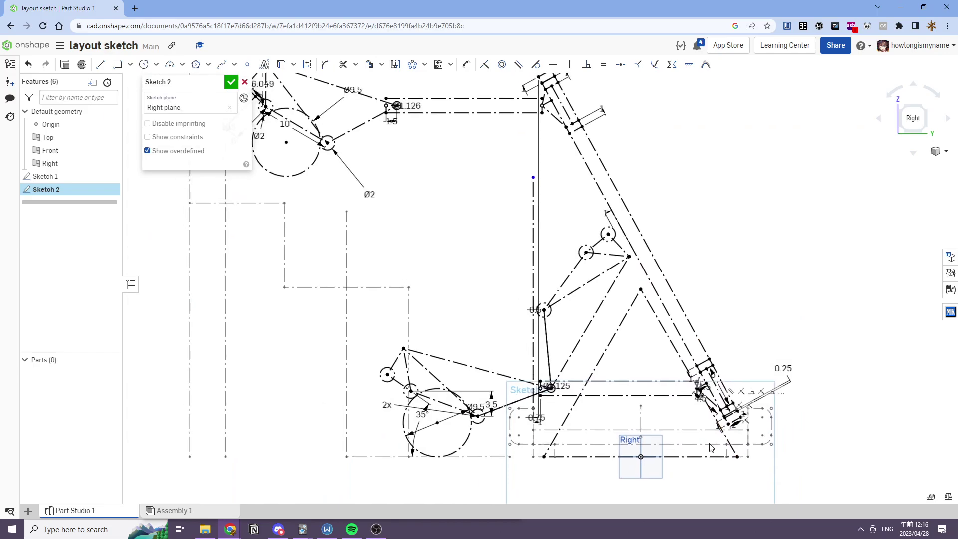
pyautogui.moveTo(704, 437); pyautogui.dragTo(739, 470, button='middle')
pyautogui.moveTo(526, 300)
pyautogui.mouseDown(button='middle')
pyautogui.moveTo(595, 284)
pyautogui.moveTo(629, 336)
pyautogui.moveTo(598, 298)
pyautogui.moveTo(398, 254)
pyautogui.mouseUp(button='middle')
pyautogui.scroll(-1, 630, 340)
pyautogui.scroll(5, 606, 384)
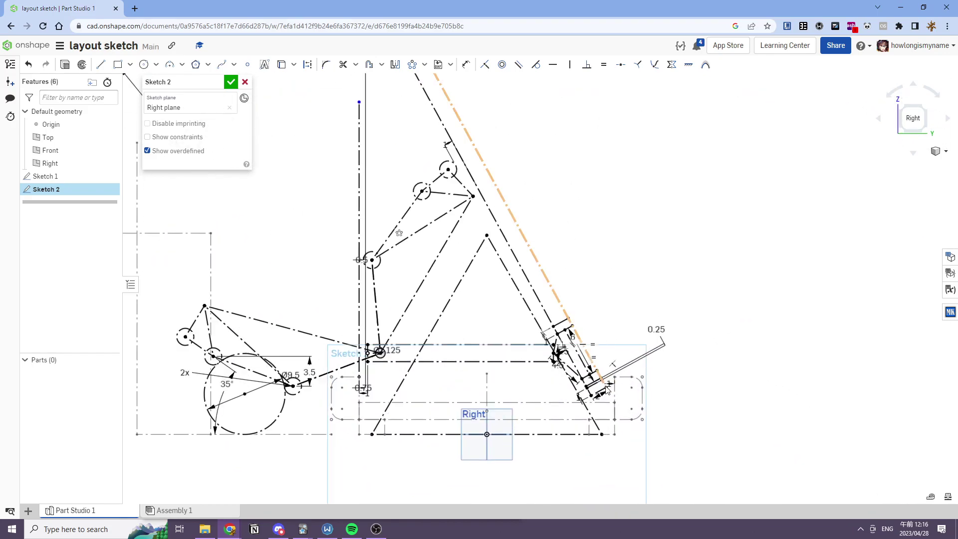
pyautogui.moveTo(668, 343); pyautogui.dragTo(660, 298, button='middle')
pyautogui.scroll(1, 659, 305)
pyautogui.moveTo(702, 335); pyautogui.dragTo(735, 358, button='middle')
pyautogui.moveTo(643, 362); pyautogui.dragTo(695, 345, button='middle')
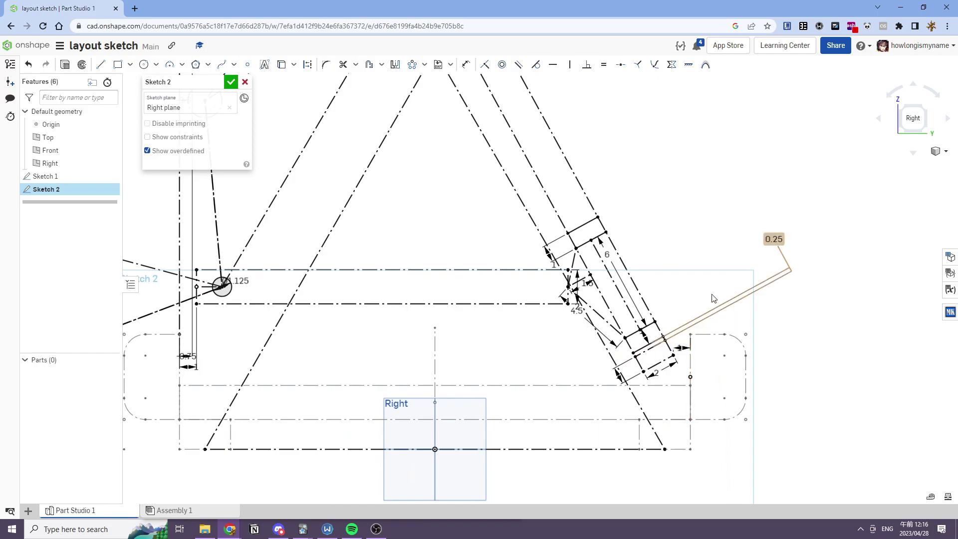
pyautogui.scroll(4, 709, 333)
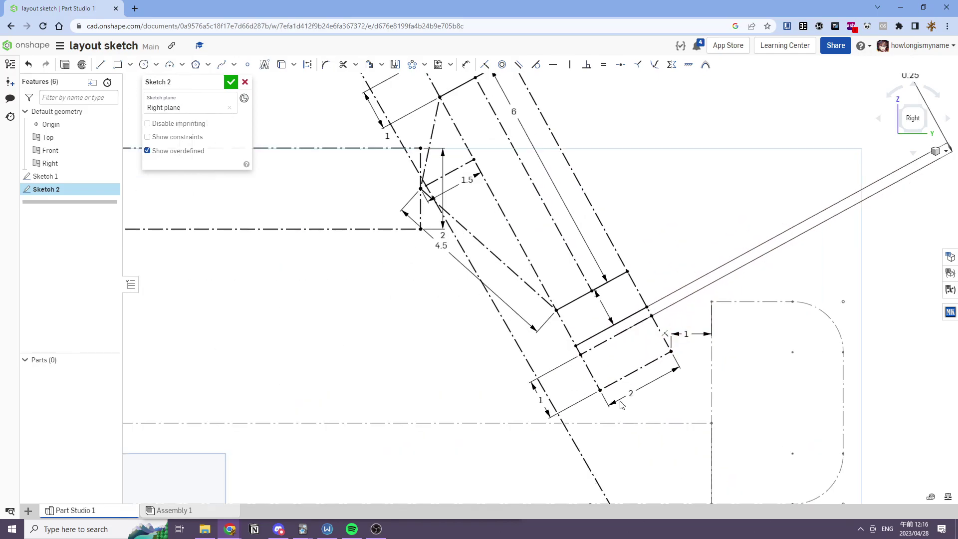
pyautogui.scroll(-2, 623, 392)
pyautogui.scroll(-2, 644, 314)
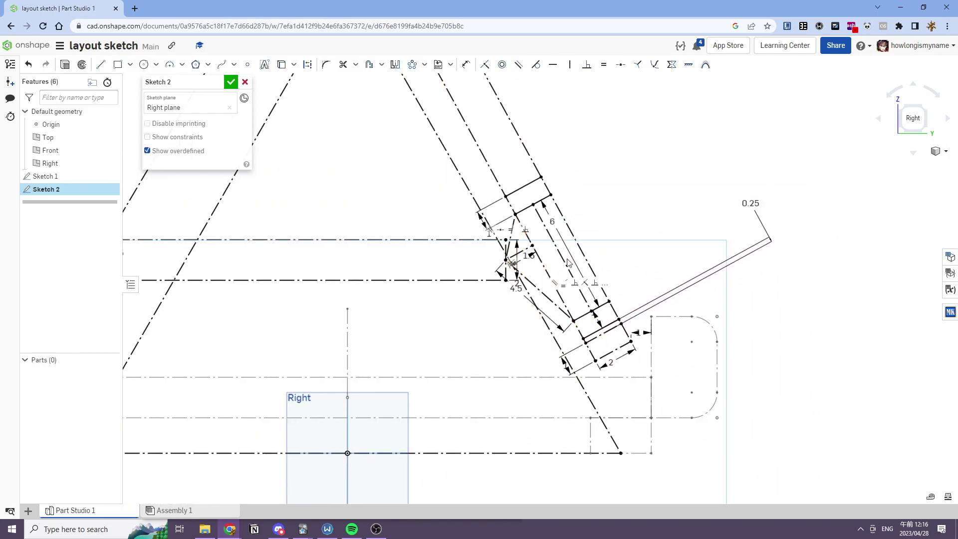
pyautogui.moveTo(599, 289); pyautogui.dragTo(560, 314, button='middle')
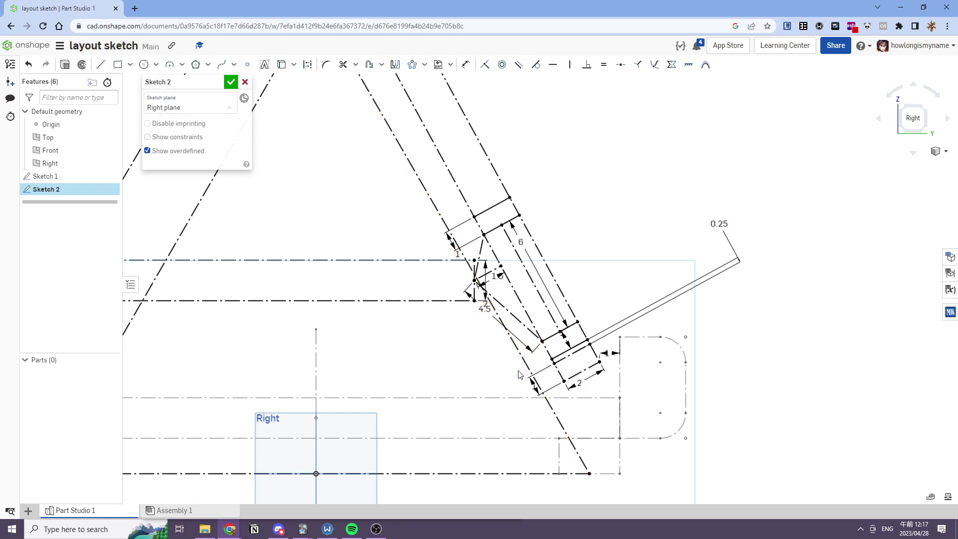
pyautogui.scroll(-3, 549, 344)
pyautogui.scroll(2, 613, 342)
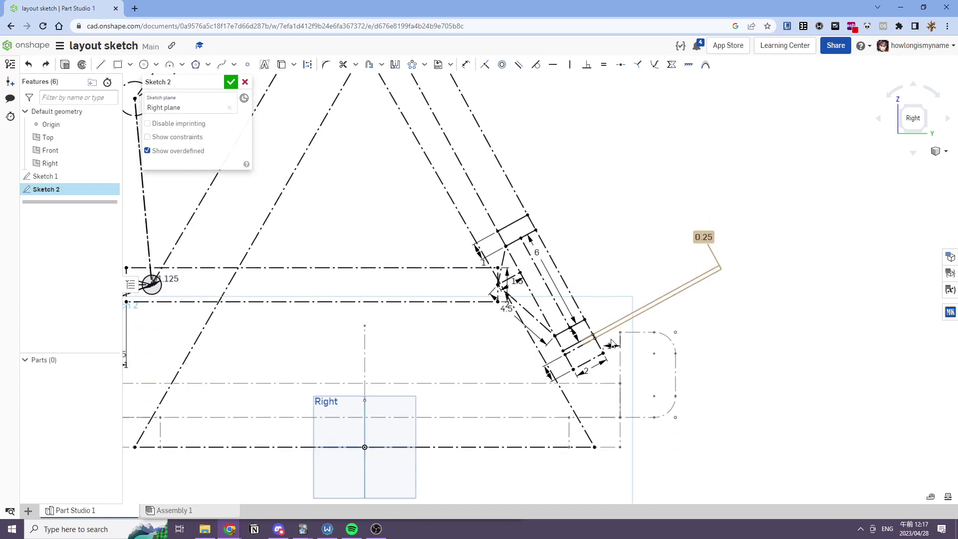
pyautogui.scroll(-3, 667, 349)
pyautogui.moveTo(668, 349); pyautogui.dragTo(684, 360, button='middle')
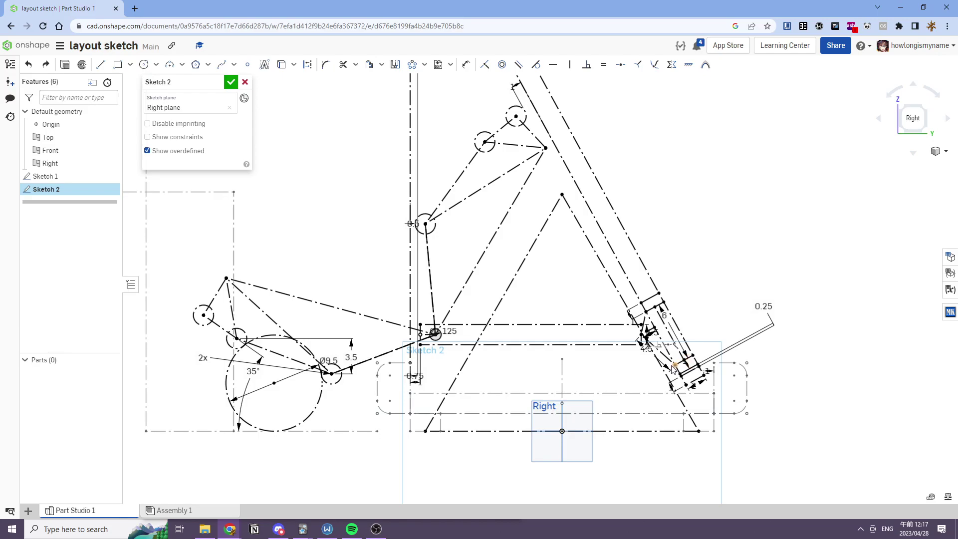
# Step: Try setting the lower carriage's 6 in length to 4 in, and undo the change
pyautogui.doubleClick(667, 317)
pyautogui.write('4')
pyautogui.press('Return')
pyautogui.hotkey('ctrl', 'z')
pyautogui.doubleClick(663, 316)
pyautogui.write('4')
pyautogui.press('Return')
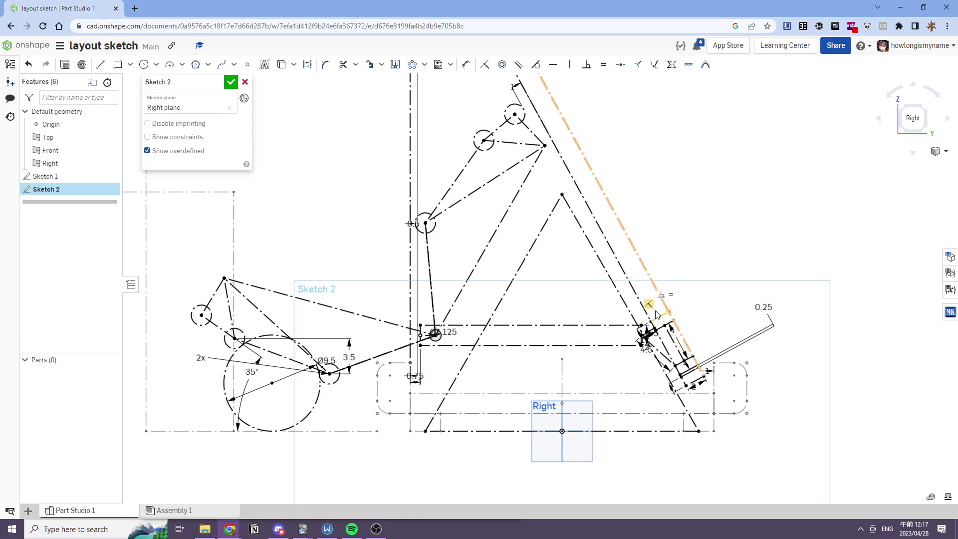
pyautogui.moveTo(648, 302); pyautogui.dragTo(698, 342, button='middle')
pyautogui.hotkey('ctrl', 'z')
pyautogui.press('f')
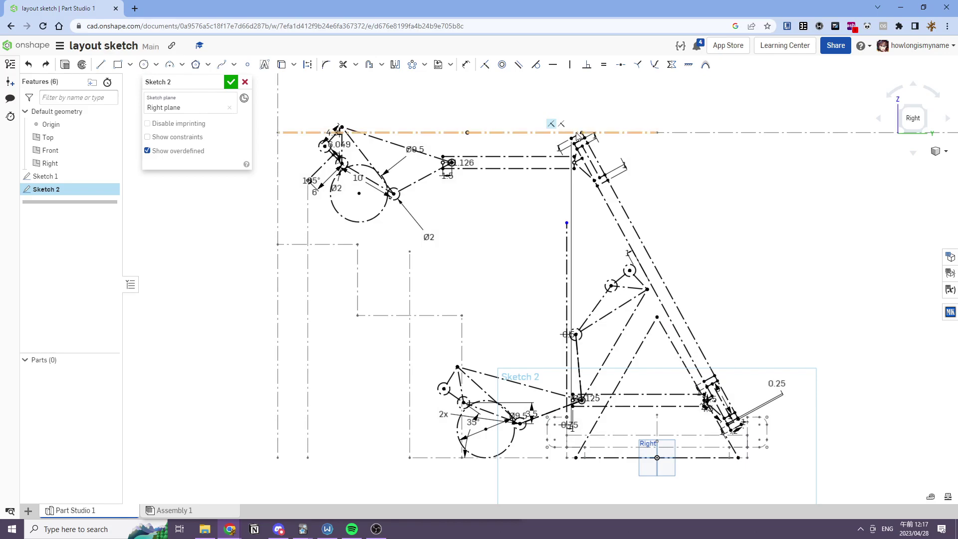
# Step: Try setting the 1.5 in offset between the lower beam's end and the slanted carriage to 4 in, and undo the change
pyautogui.scroll(5, 728, 429)
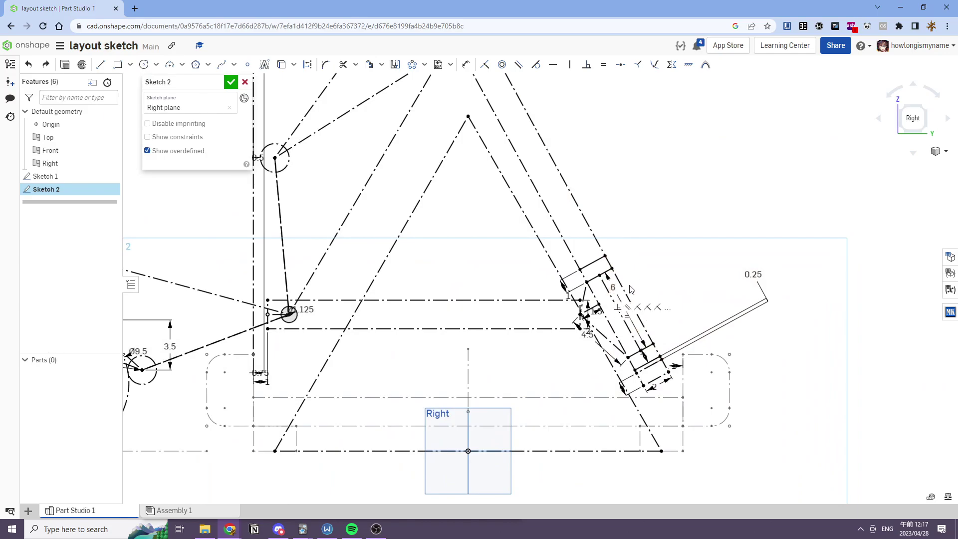
pyautogui.scroll(4, 585, 316)
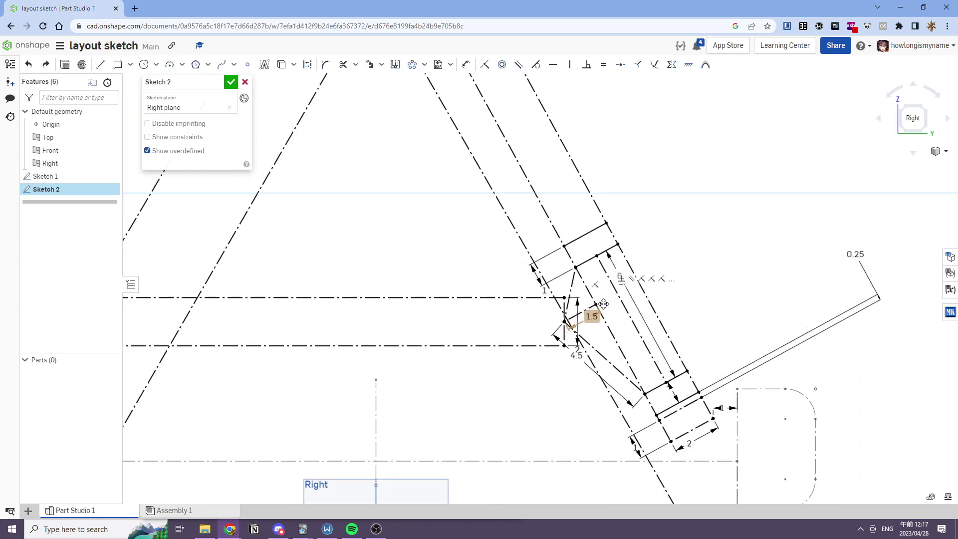
pyautogui.scroll(-2, 595, 316)
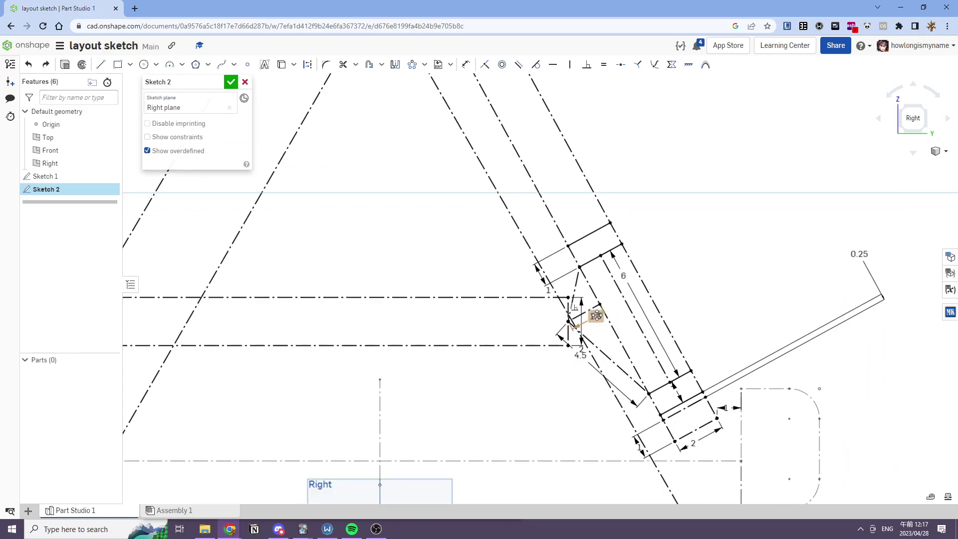
pyautogui.scroll(-3, 635, 321)
pyautogui.doubleClick(610, 317)
pyautogui.press('Escape')
pyautogui.moveTo(620, 227); pyautogui.dragTo(653, 227, button='middle')
pyautogui.scroll(-2, 793, 282)
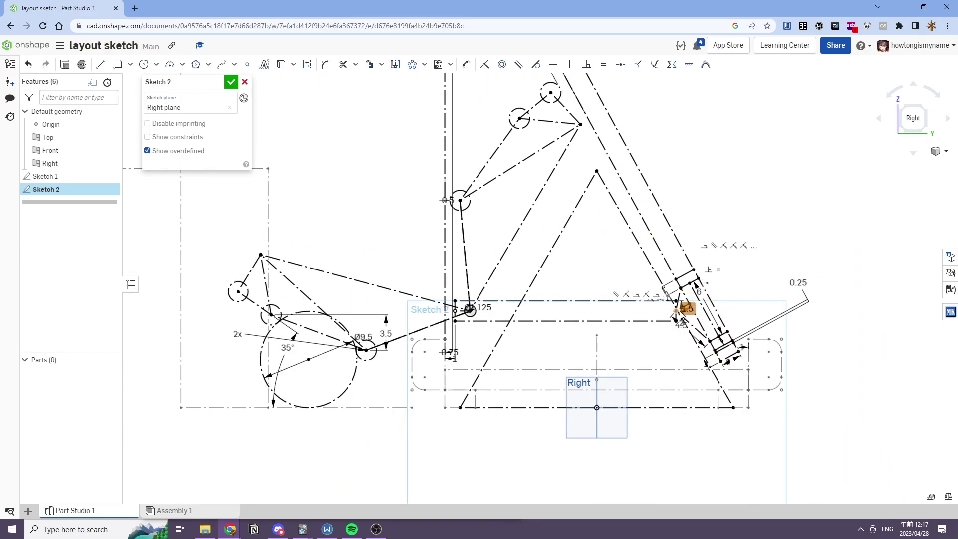
pyautogui.doubleClick(687, 307)
pyautogui.write('4')
pyautogui.press('Return')
pyautogui.hotkey('ctrl', 'z')
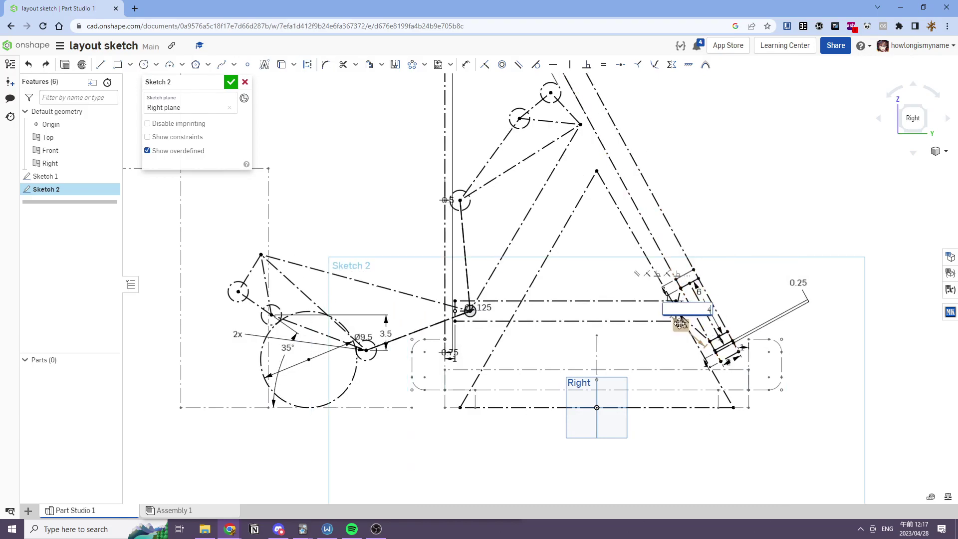
# Step: Move the 1.5 in offset dimension clear of the lower carriage and delete it
pyautogui.scroll(-4, 679, 324)
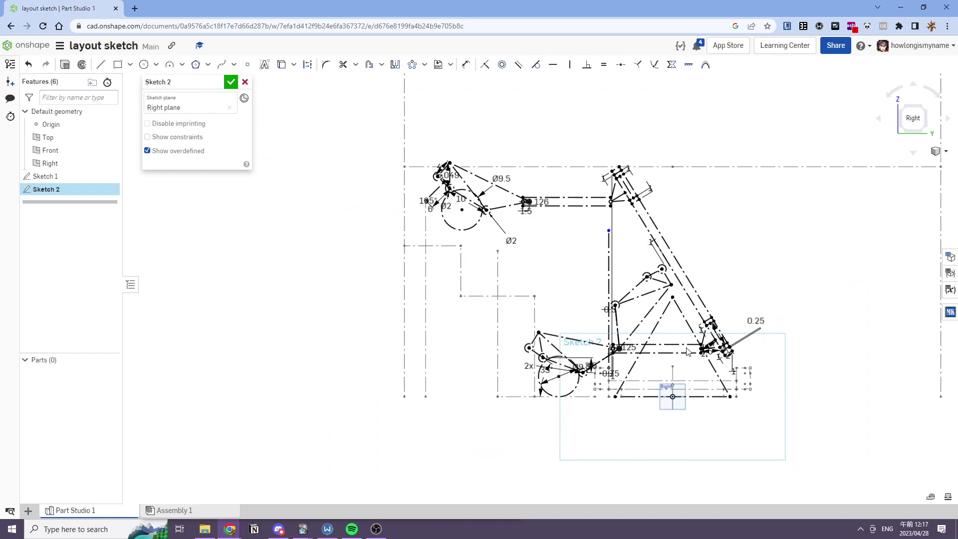
pyautogui.scroll(4, 689, 352)
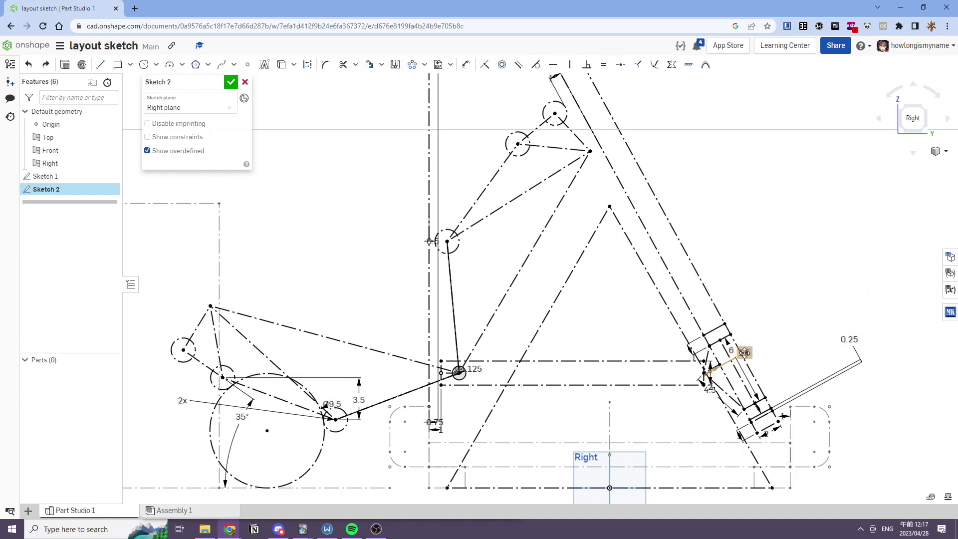
pyautogui.scroll(2, 716, 379)
pyautogui.scroll(5, 714, 378)
pyautogui.moveTo(691, 360); pyautogui.dragTo(738, 338)
pyautogui.moveTo(815, 294); pyautogui.dragTo(765, 307)
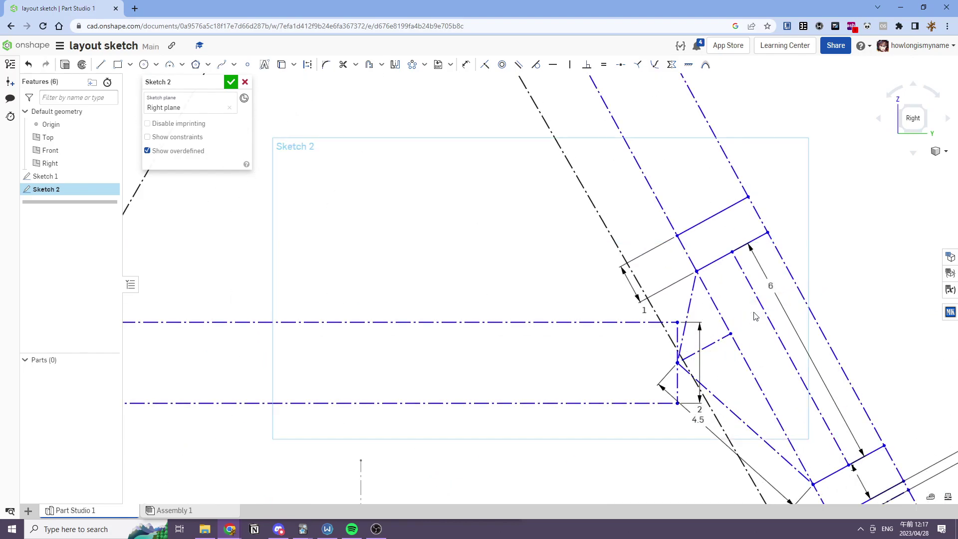
# Step: Raise the ground-level beam with the slanted arm's lower end, and bring the ground-level lower roller nearer the frame's bumper
pyautogui.scroll(-8, 751, 320)
pyautogui.scroll(-2, 734, 326)
pyautogui.moveTo(735, 327); pyautogui.dragTo(729, 376, button='middle')
pyautogui.moveTo(729, 375)
pyautogui.mouseDown()
pyautogui.moveTo(706, 373)
pyautogui.moveTo(723, 378)
pyautogui.moveTo(714, 375)
pyautogui.mouseUp()
pyautogui.scroll(-1, 712, 370)
pyautogui.scroll(5, 713, 375)
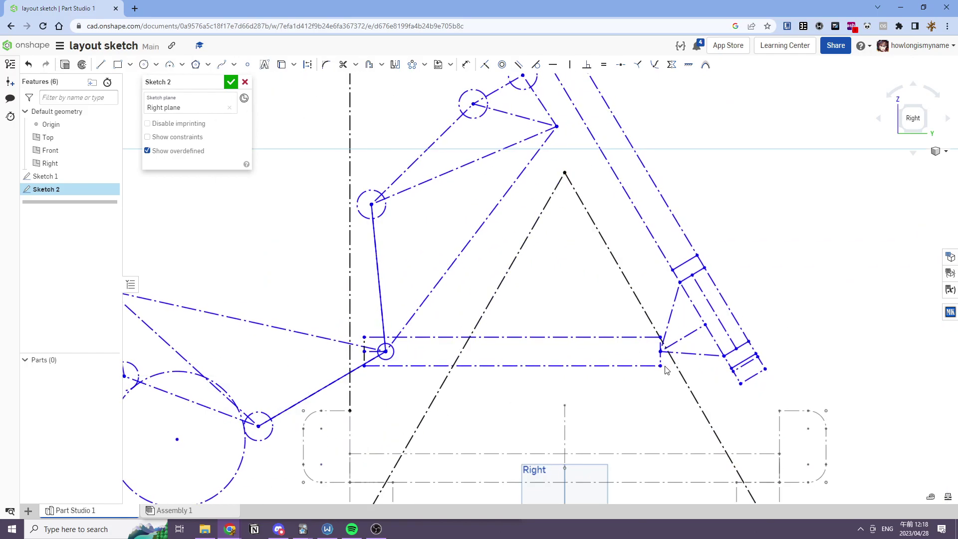
pyautogui.scroll(-4, 663, 370)
pyautogui.scroll(-3, 669, 369)
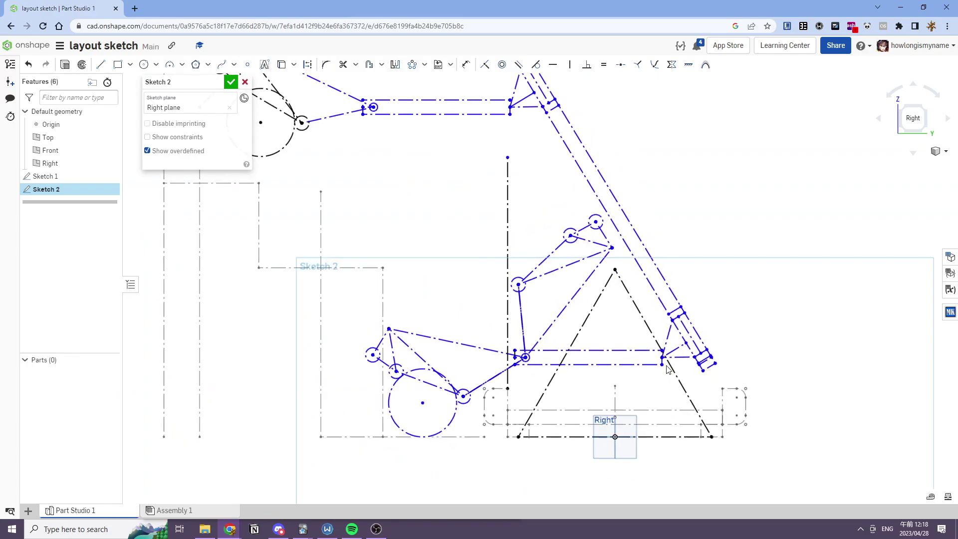
pyautogui.moveTo(666, 365); pyautogui.dragTo(650, 359)
pyautogui.moveTo(651, 361); pyautogui.dragTo(650, 361)
# Step: Dimension the horizontal gap between the ground-level lower roller and the frame's bumper, and try setting it to 1.5 in
pyautogui.press('d')
pyautogui.scroll(2, 694, 370)
pyautogui.moveTo(509, 389); pyautogui.dragTo(546, 369, button='middle')
pyautogui.scroll(3, 466, 382)
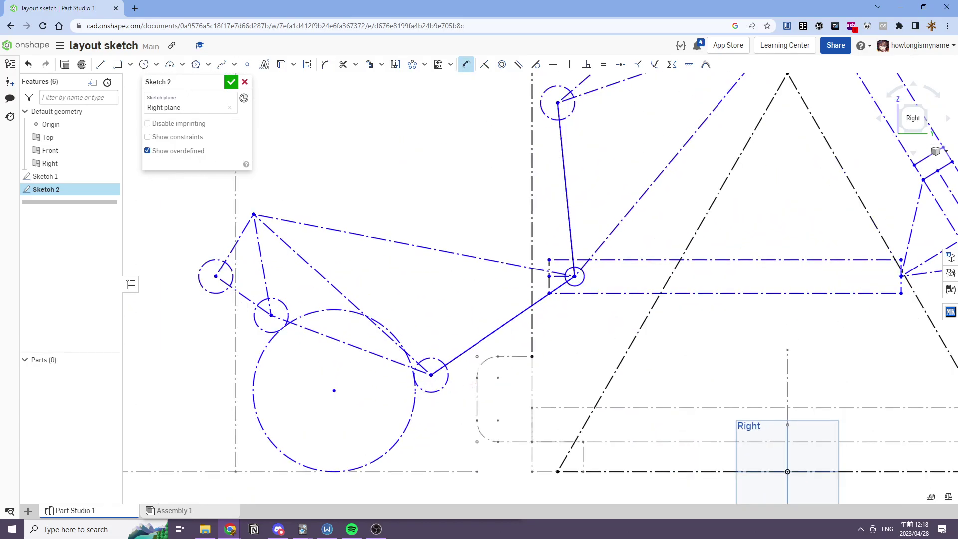
pyautogui.write('1.5')
pyautogui.press('Return')
pyautogui.press('Escape')
pyautogui.scroll(-3, 726, 345)
pyautogui.moveTo(727, 346)
pyautogui.mouseDown(button='middle')
pyautogui.moveTo(650, 361)
pyautogui.moveTo(596, 392)
pyautogui.mouseUp(button='middle')
pyautogui.scroll(-3, 596, 384)
pyautogui.scroll(3, 595, 392)
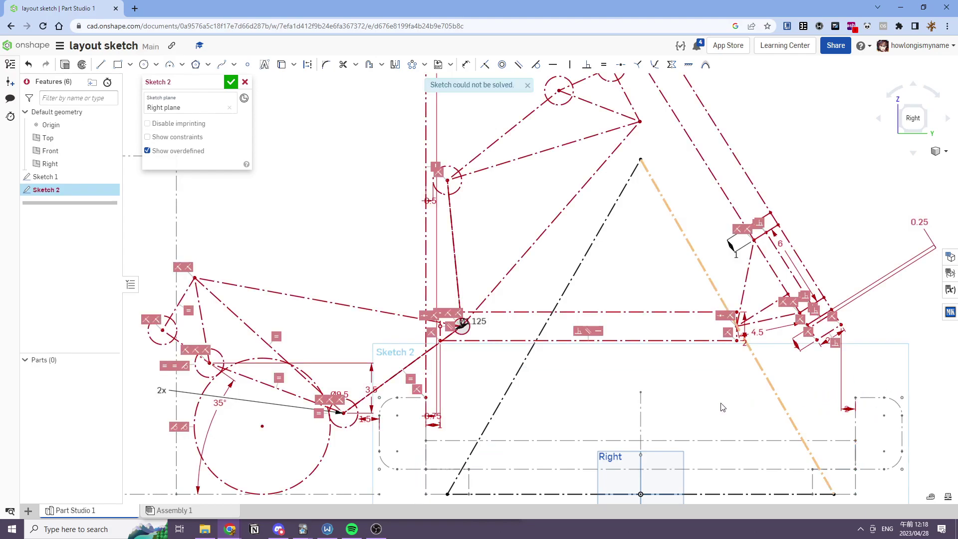
# Step: Try deleting the ground-level lower roller's gap dimension, and undo the deletion along with its 1.5 in value
pyautogui.press('Delete')
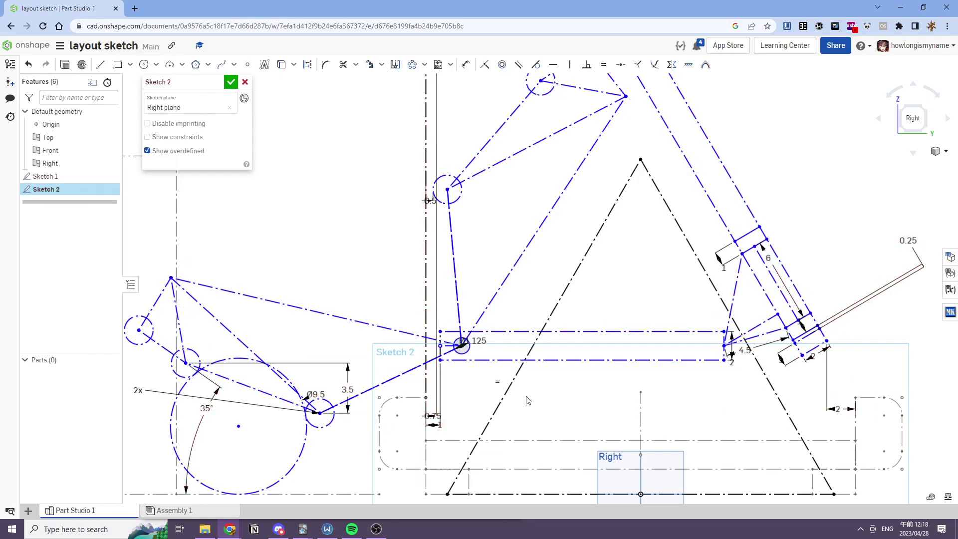
pyautogui.scroll(-3, 527, 399)
pyautogui.moveTo(398, 405)
pyautogui.mouseDown()
pyautogui.moveTo(391, 396)
pyautogui.moveTo(397, 406)
pyautogui.mouseUp()
pyautogui.scroll(-2, 403, 397)
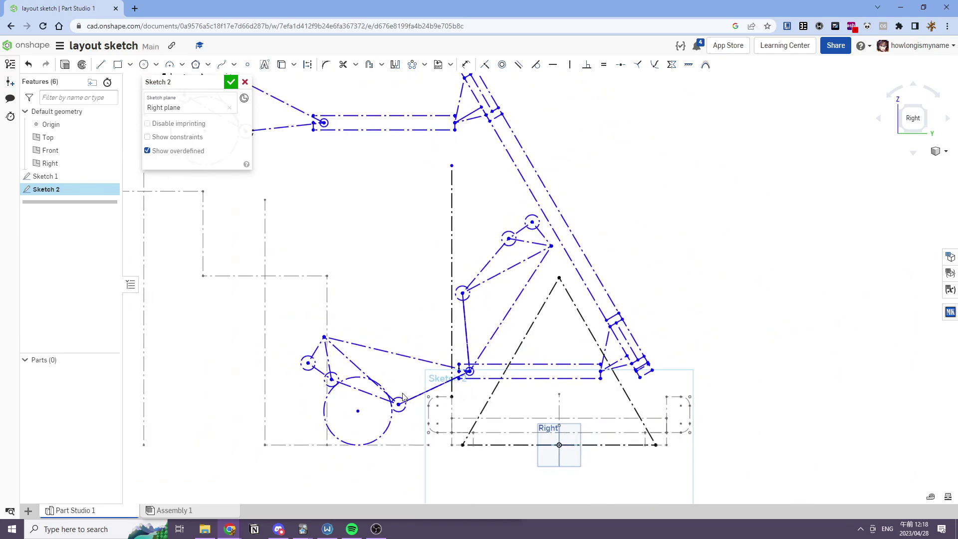
pyautogui.hotkey('ctrl', 'z')
pyautogui.hotkey('ctrl', 'z')
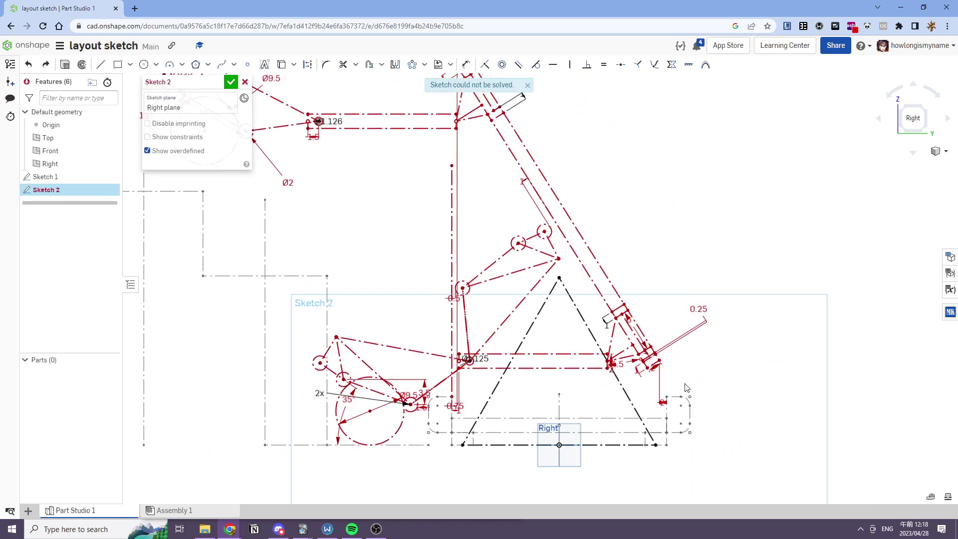
pyautogui.hotkey('ctrl', 'z')
pyautogui.moveTo(456, 332); pyautogui.dragTo(591, 352, button='middle')
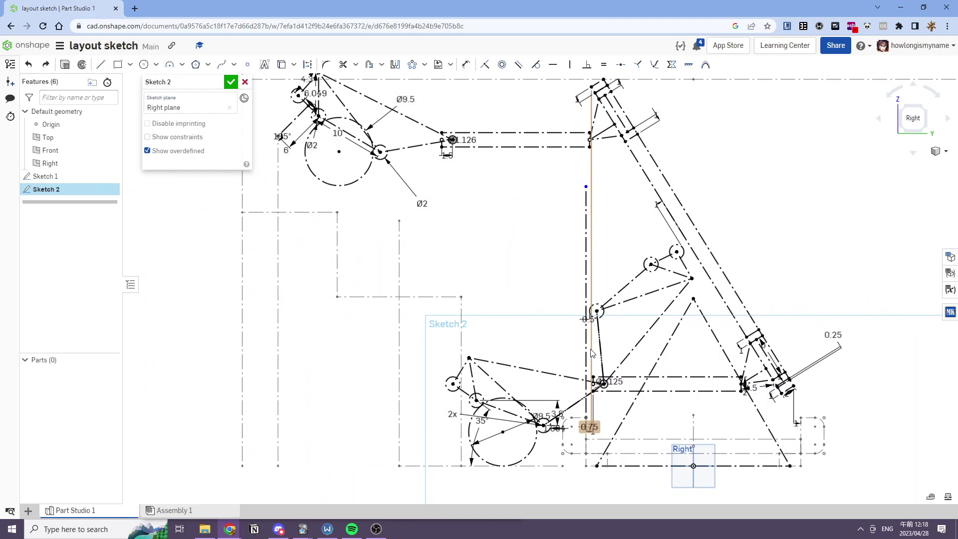
# Step: Set the distance from the upper middle roller to the top end of the vertical pole line to 5 in
pyautogui.moveTo(591, 352)
pyautogui.mouseDown(button='middle')
pyautogui.moveTo(602, 396)
pyautogui.moveTo(656, 398)
pyautogui.mouseUp(button='middle')
pyautogui.moveTo(363, 145); pyautogui.dragTo(404, 224, button='middle')
pyautogui.scroll(3, 404, 224)
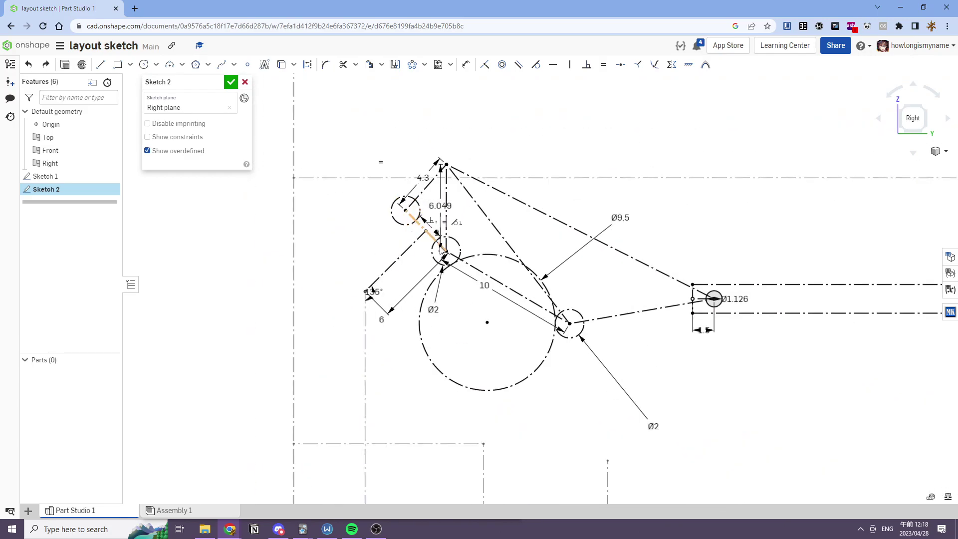
pyautogui.doubleClick(381, 319)
pyautogui.write('5')
pyautogui.press('Return')
pyautogui.scroll(-2, 456, 237)
pyautogui.scroll(-3, 458, 238)
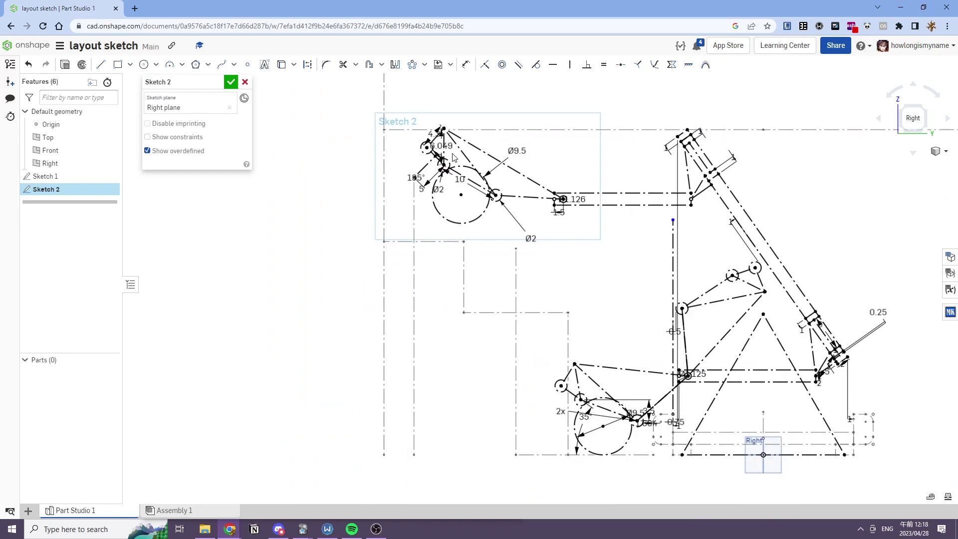
# Step: Try setting the upper middle roller's distance to the pole top to 4 in, and undo the change
pyautogui.scroll(1, 421, 185)
pyautogui.scroll(1, 421, 189)
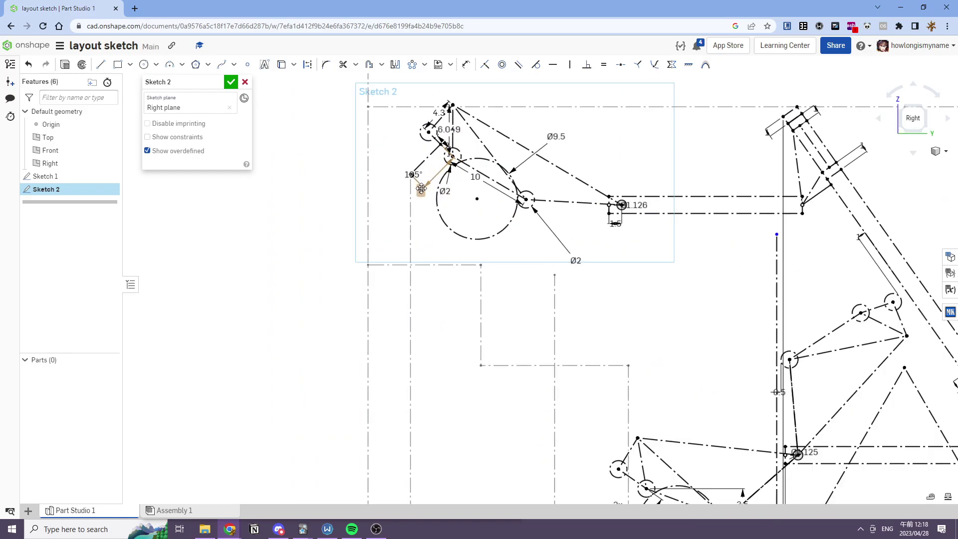
pyautogui.doubleClick(421, 189)
pyautogui.write('4')
pyautogui.press('Return')
pyautogui.scroll(-3, 504, 135)
pyautogui.hotkey('ctrl', 'z')
# Step: Move the lower carriage link's 4.5 in dimension label clear of the slanted arm's lower end
pyautogui.moveTo(614, 162)
pyautogui.mouseDown(button='middle')
pyautogui.moveTo(609, 173)
pyautogui.moveTo(640, 180)
pyautogui.moveTo(617, 186)
pyautogui.mouseUp(button='middle')
pyautogui.moveTo(721, 361); pyautogui.dragTo(650, 358, button='middle')
pyautogui.scroll(3, 668, 345)
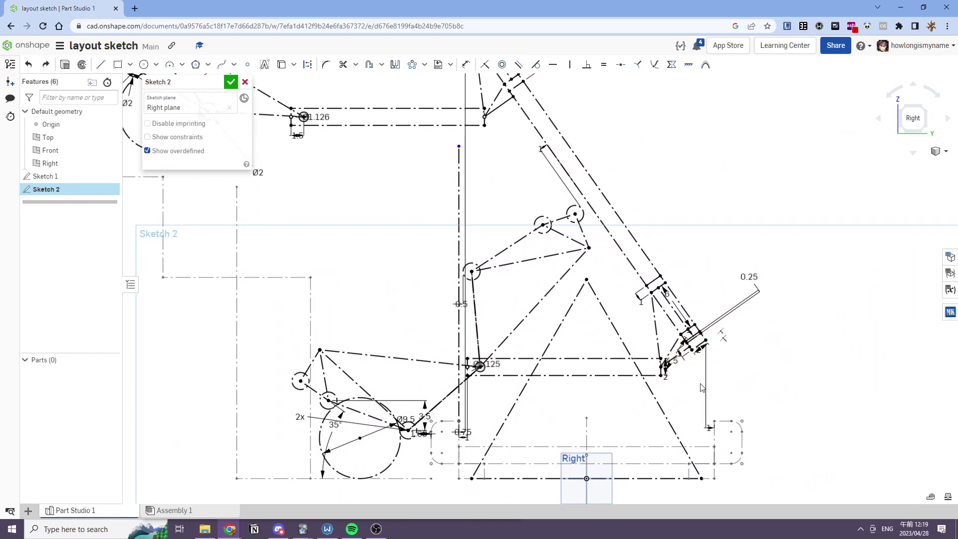
pyautogui.scroll(-2, 685, 355)
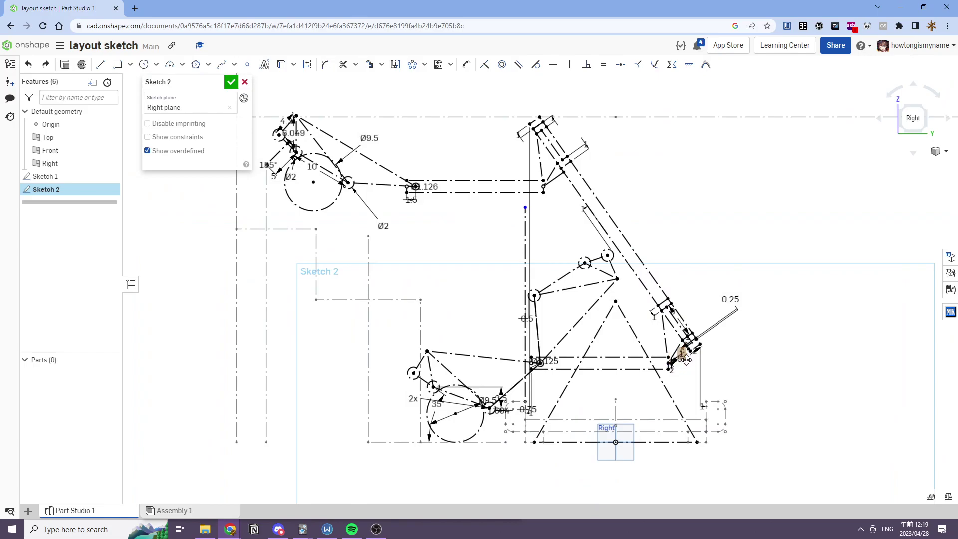
pyautogui.moveTo(679, 359); pyautogui.dragTo(719, 353)
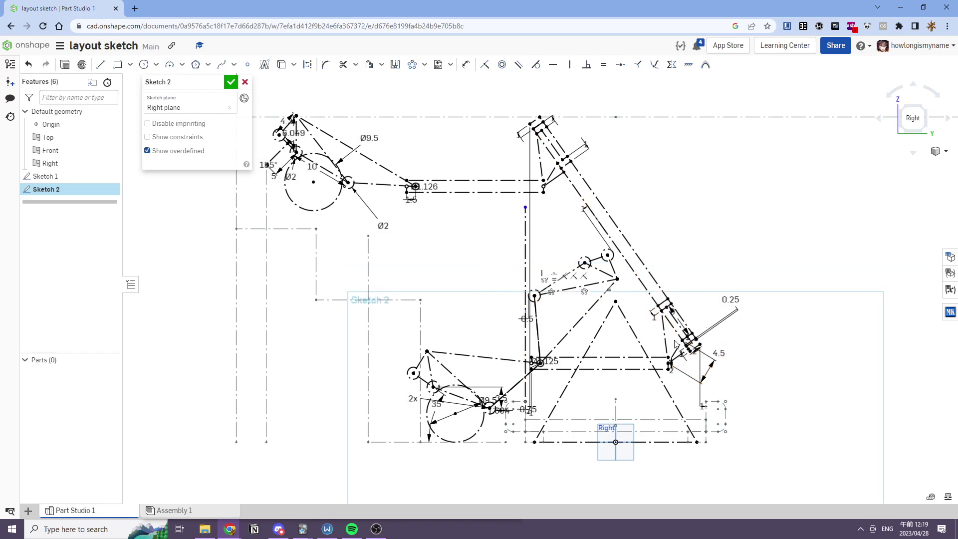
# Step: Undo the 4.5 in label move and the preceding linkage edits, including the upper middle roller's 5 in distance
pyautogui.scroll(3, 678, 355)
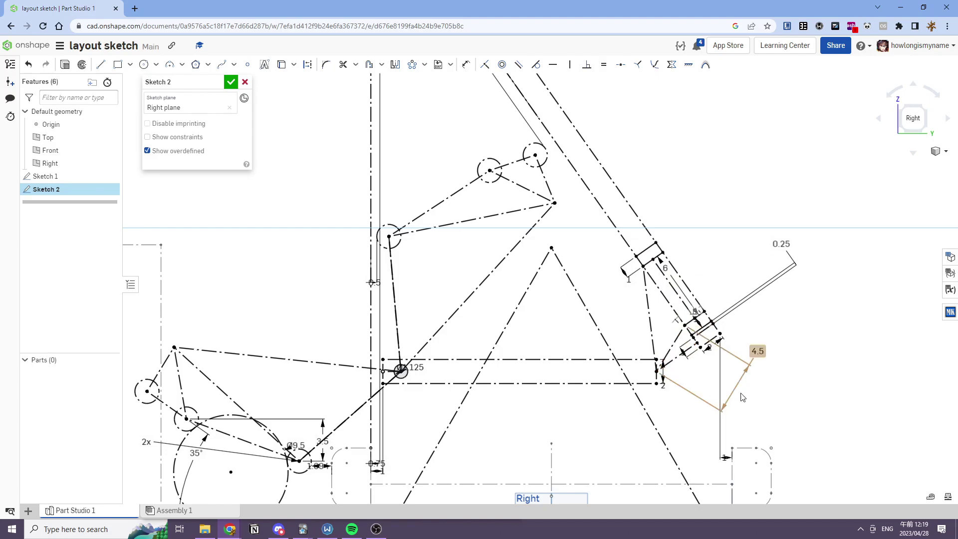
pyautogui.hotkey('ctrl', 'z')
pyautogui.hotkey('ctrl', 'z')
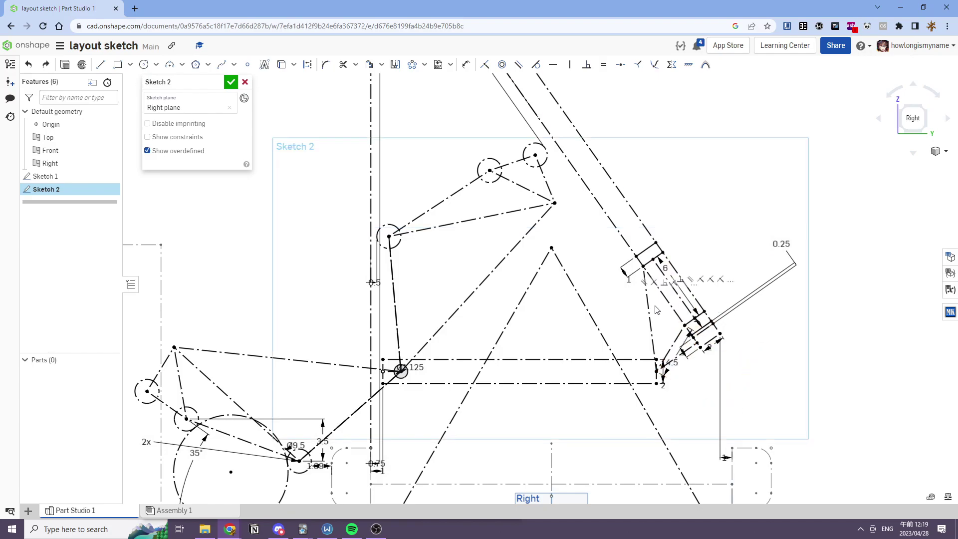
pyautogui.hotkey('ctrl', 'z')
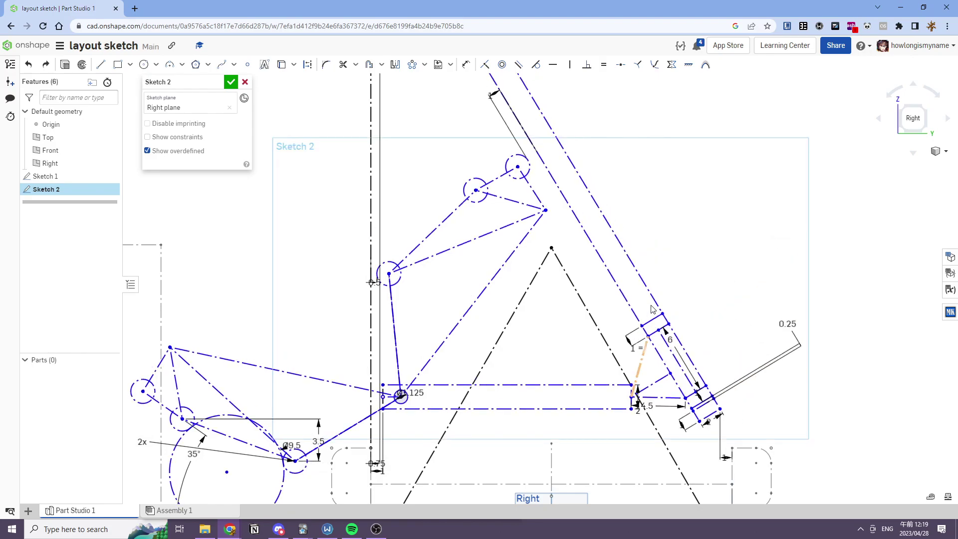
# Step: Set the horizontal gap between the slanted arm's lower corner and the frame end to 2 in, and reposition the arm's lower end
pyautogui.scroll(-5, 652, 308)
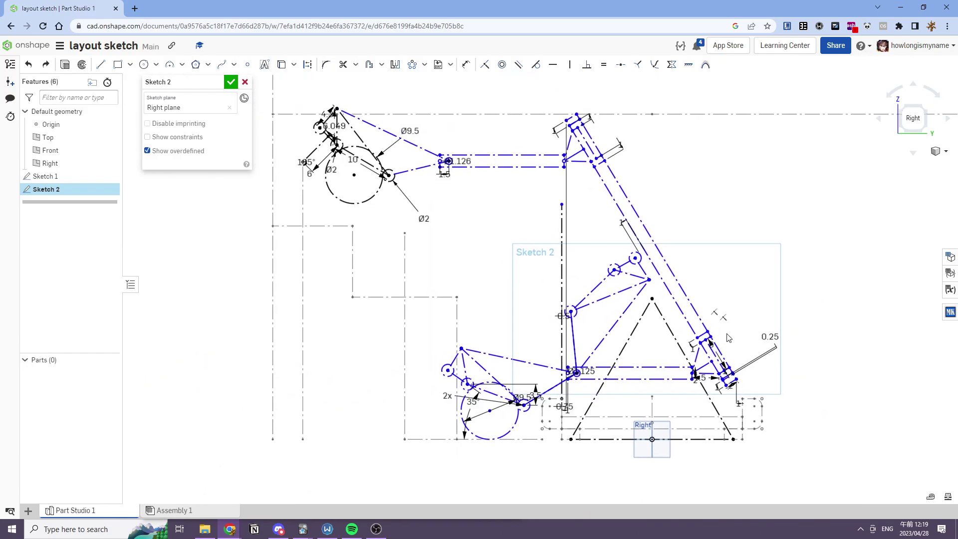
pyautogui.scroll(2, 719, 384)
pyautogui.moveTo(727, 380)
pyautogui.mouseDown()
pyautogui.moveTo(727, 399)
pyautogui.moveTo(721, 377)
pyautogui.moveTo(713, 392)
pyautogui.moveTo(726, 395)
pyautogui.moveTo(723, 360)
pyautogui.mouseUp()
pyautogui.scroll(-2, 721, 378)
pyautogui.scroll(3, 746, 401)
pyautogui.scroll(-3, 723, 388)
pyautogui.scroll(5, 725, 396)
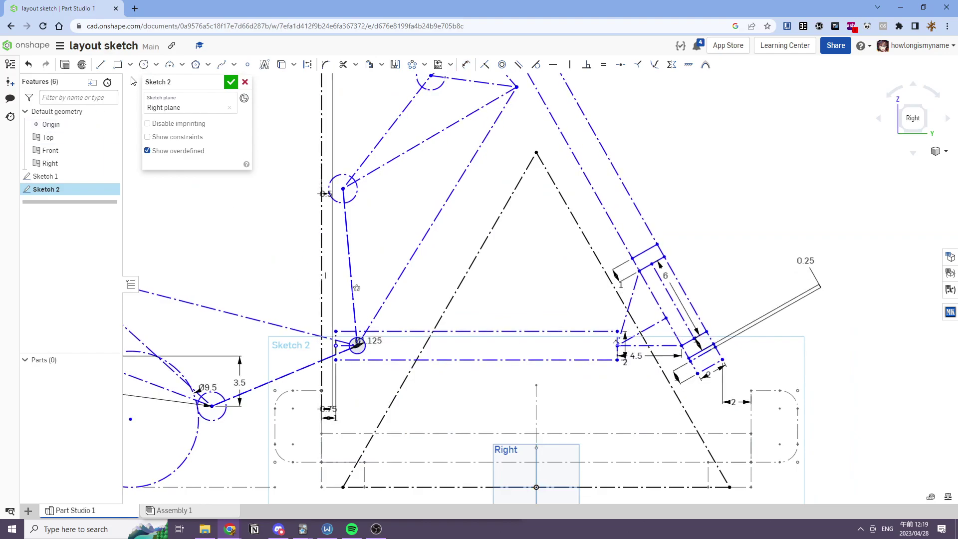
pyautogui.moveTo(617, 363)
pyautogui.mouseDown()
pyautogui.moveTo(616, 350)
pyautogui.moveTo(618, 387)
pyautogui.moveTo(696, 397)
pyautogui.moveTo(694, 383)
pyautogui.mouseUp()
pyautogui.scroll(-2, 615, 384)
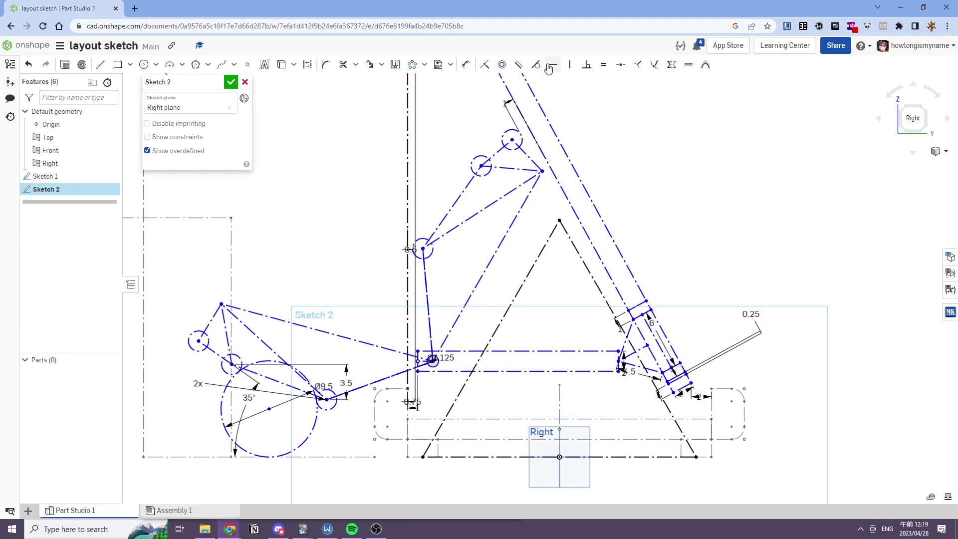
# Step: Try a horizontal constraint between the slanted arm's lower corner and the frame end's upper corner, and undo it
pyautogui.click(690, 384)
pyautogui.click(711, 388)
pyautogui.press('Escape')
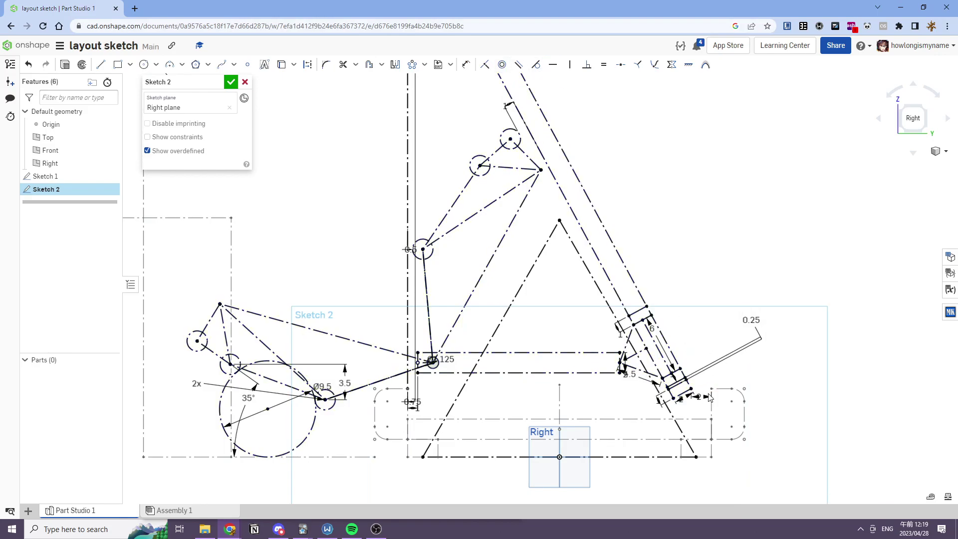
pyautogui.moveTo(693, 397); pyautogui.dragTo(728, 383, button='middle')
pyautogui.scroll(6, 727, 383)
pyautogui.moveTo(669, 387); pyautogui.dragTo(579, 392, button='middle')
pyautogui.scroll(1, 579, 391)
pyautogui.hotkey('ctrl', 'z')
# Step: Dimension the slanted arm's lower corner 3.5 in vertically above the frame's inner horizontal line
pyautogui.press('d')
pyautogui.click(598, 469)
pyautogui.click(602, 454)
pyautogui.write('3.5')
pyautogui.press('Return')
pyautogui.scroll(-5, 636, 427)
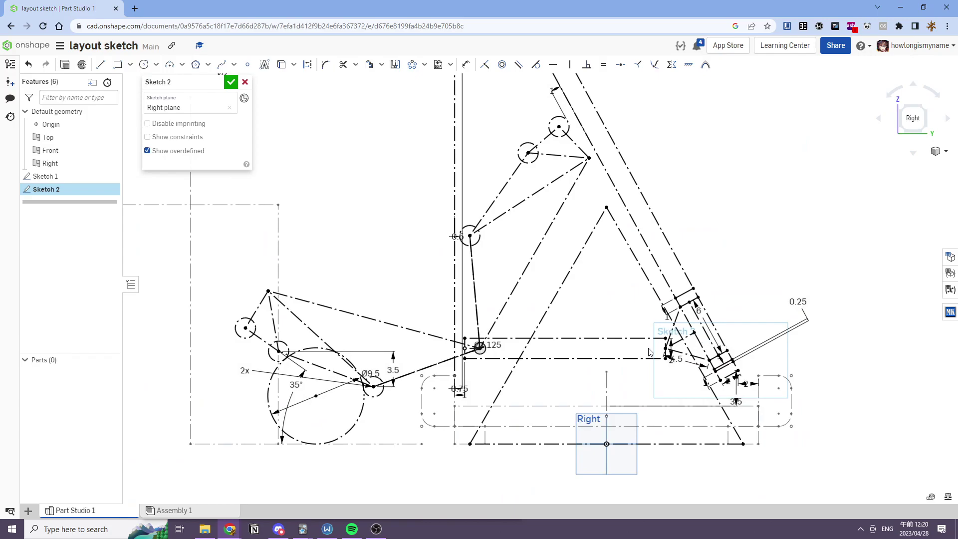
# Step: Examine the whole linkage against the field outline, checking the upper rollers, ball and horizontal arm in the Right view
pyautogui.scroll(-3, 648, 351)
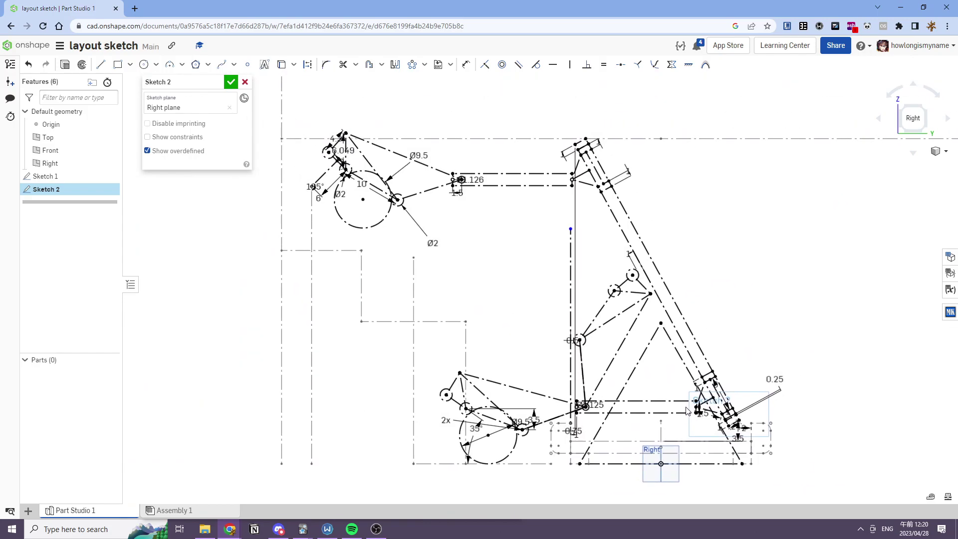
pyautogui.moveTo(688, 411)
pyautogui.mouseDown(button='middle')
pyautogui.moveTo(573, 354)
pyautogui.moveTo(631, 367)
pyautogui.moveTo(630, 422)
pyautogui.mouseUp(button='middle')
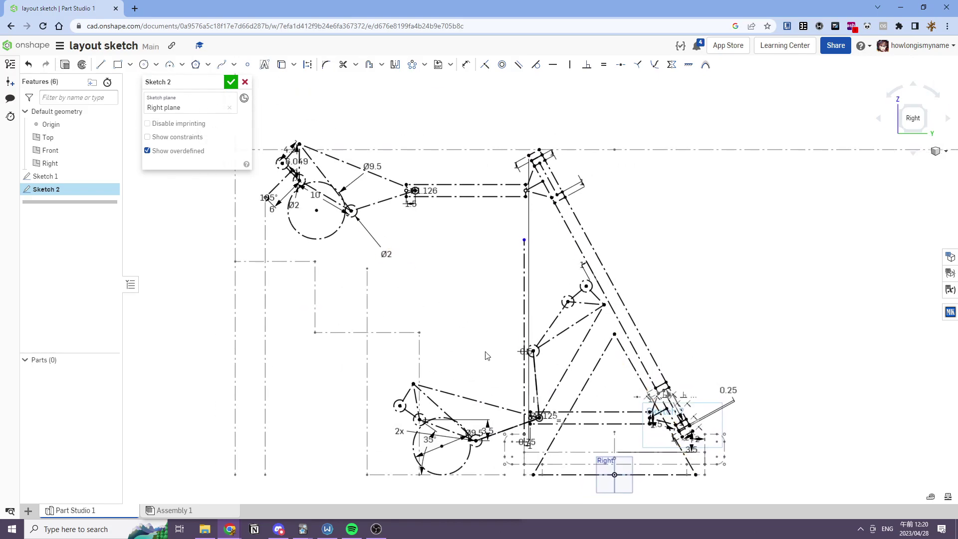
pyautogui.moveTo(390, 165); pyautogui.dragTo(468, 180, button='middle')
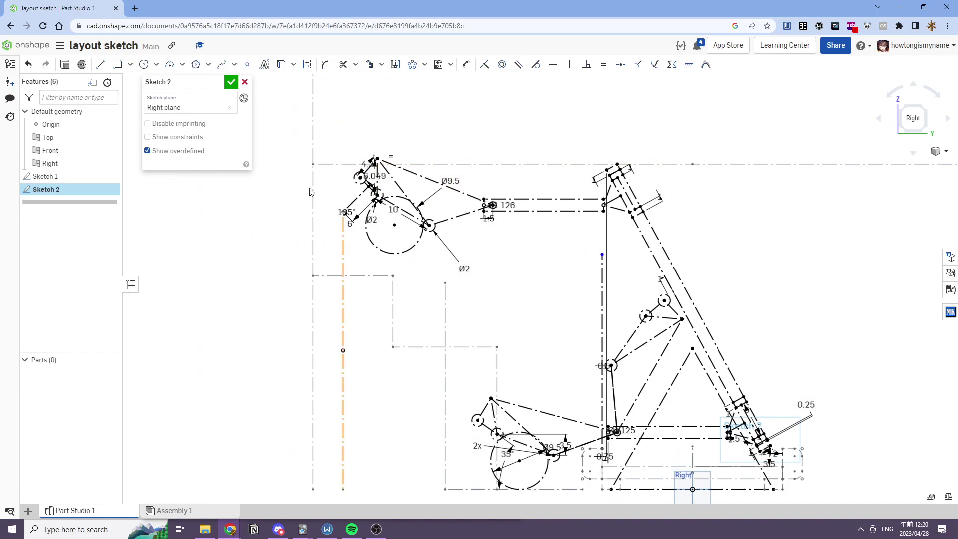
pyautogui.scroll(5, 391, 238)
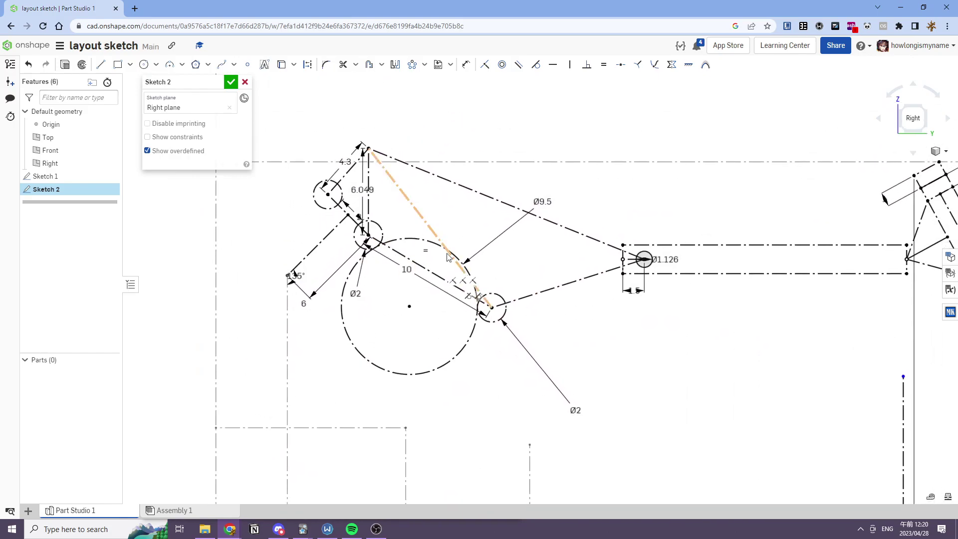
pyautogui.scroll(-1, 335, 250)
pyautogui.moveTo(335, 250); pyautogui.dragTo(325, 218, button='middle')
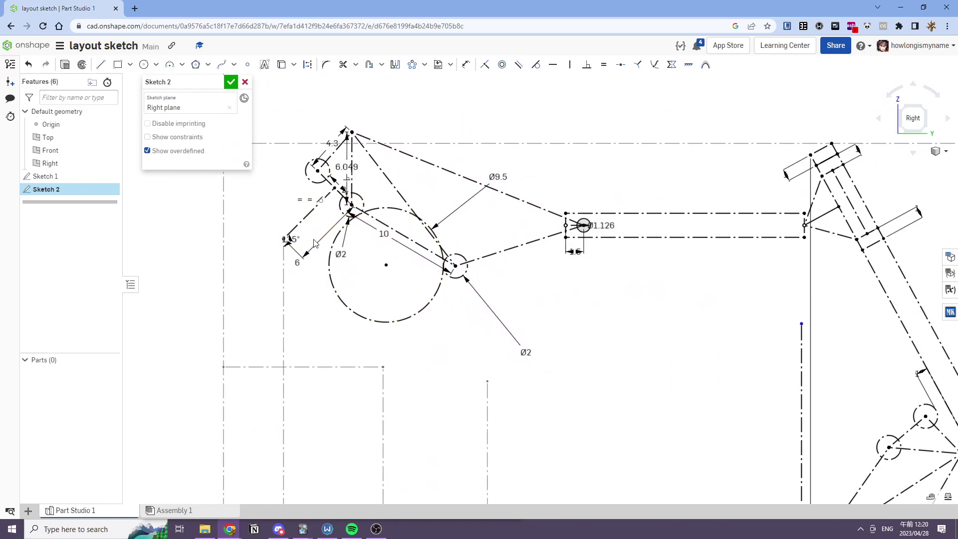
pyautogui.moveTo(360, 305); pyautogui.dragTo(328, 231, button='middle')
pyautogui.scroll(-4, 294, 252)
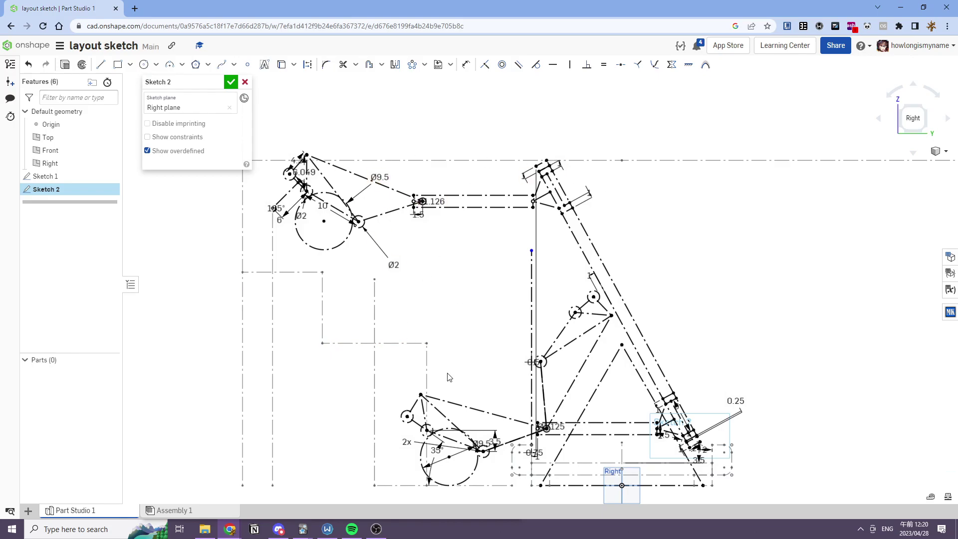
pyautogui.moveTo(505, 377)
pyautogui.mouseDown(button='right')
pyautogui.moveTo(415, 376)
pyautogui.moveTo(541, 366)
pyautogui.mouseUp(button='right')
pyautogui.scroll(-4, 541, 365)
pyautogui.click(911, 120)
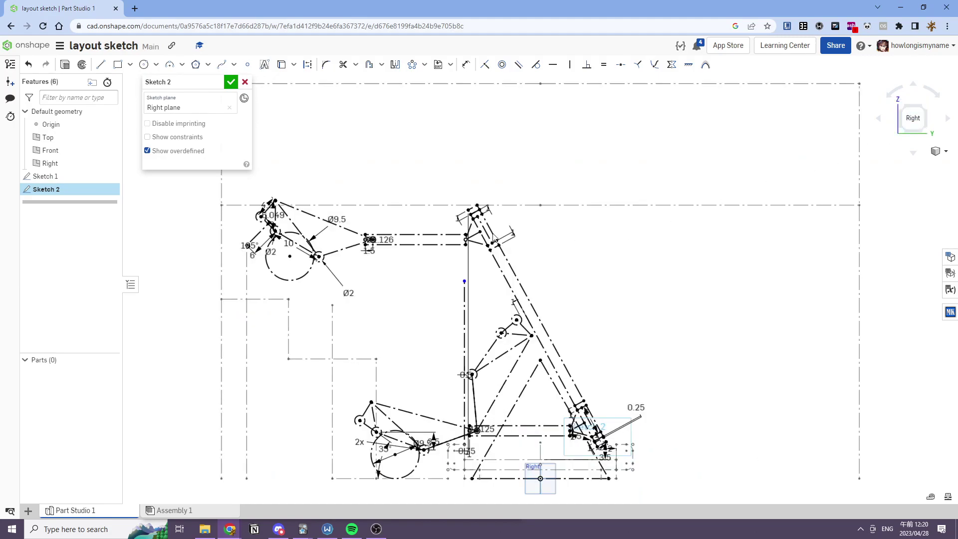
# Step: Set the diameter of the upper-position middle roller to 3 in
pyautogui.scroll(3, 347, 223)
pyautogui.doubleClick(381, 234)
pyautogui.write('3')
pyautogui.press('Return')
pyautogui.moveTo(381, 236)
pyautogui.mouseDown(button='middle')
pyautogui.moveTo(409, 158)
pyautogui.moveTo(350, 148)
pyautogui.mouseUp(button='middle')
pyautogui.scroll(3, 731, 415)
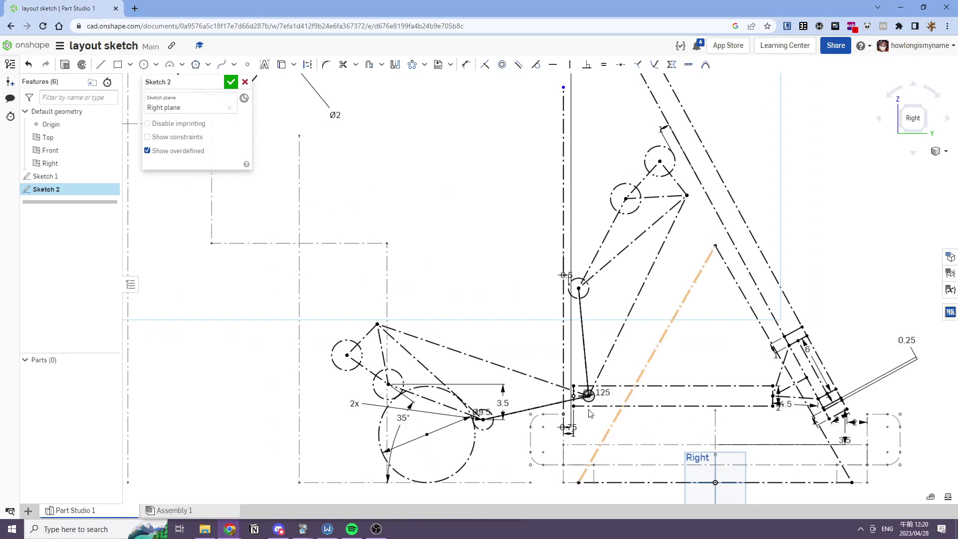
# Step: Undo the middle roller's 3 in diameter and reapply it to compare the two roller sizes
pyautogui.scroll(1, 467, 418)
pyautogui.hotkey('ctrl', 'z')
pyautogui.scroll(-3, 589, 386)
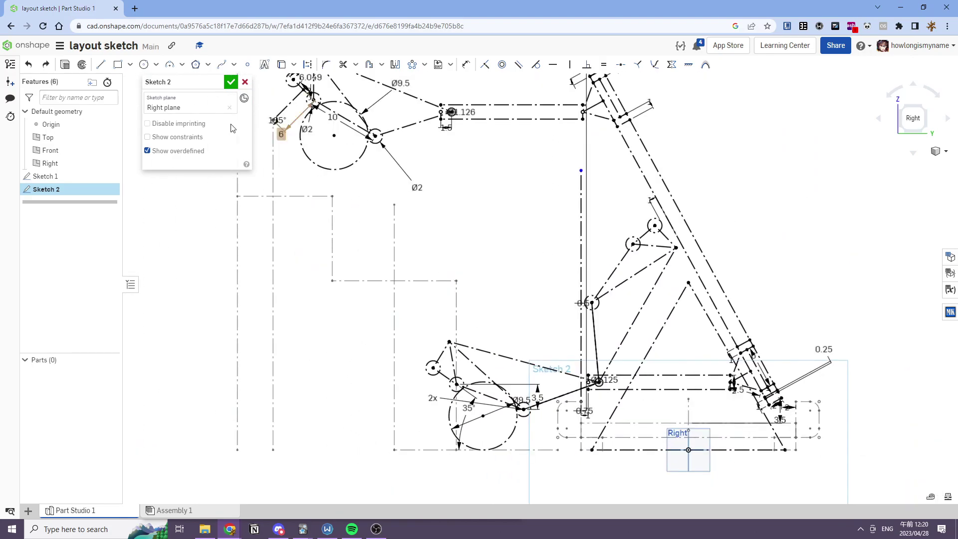
pyautogui.click(50, 60)
# Step: Examine the clearances of the 3 in rollers in the upper, stowed and ground-level positions
pyautogui.moveTo(494, 282); pyautogui.dragTo(461, 271, button='middle')
pyautogui.moveTo(357, 321); pyautogui.dragTo(446, 364, button='middle')
pyautogui.moveTo(464, 197)
pyautogui.mouseDown(button='middle')
pyautogui.moveTo(339, 208)
pyautogui.moveTo(468, 226)
pyautogui.moveTo(394, 205)
pyautogui.moveTo(481, 232)
pyautogui.mouseUp(button='middle')
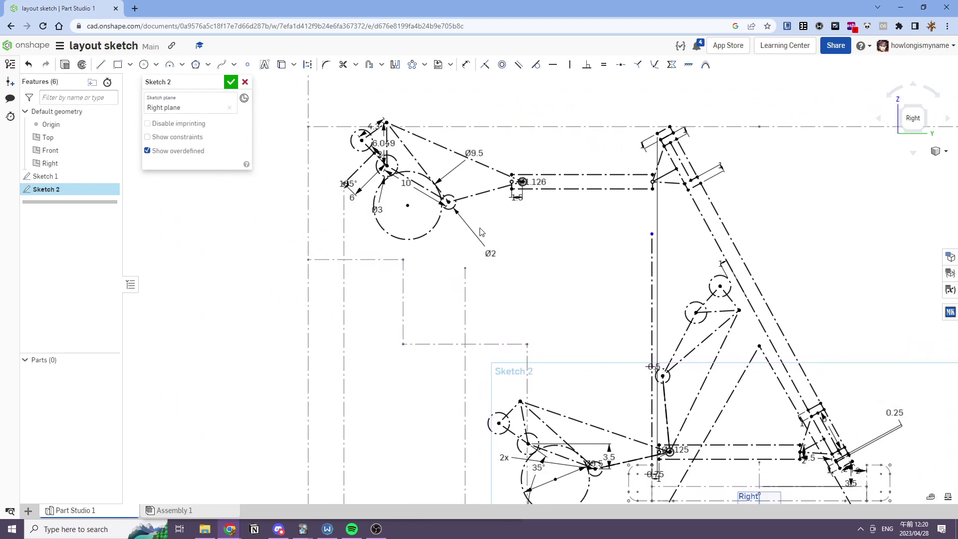
pyautogui.scroll(4, 550, 167)
pyautogui.scroll(-4, 644, 282)
pyautogui.scroll(1, 718, 327)
pyautogui.moveTo(715, 334)
pyautogui.mouseDown(button='middle')
pyautogui.moveTo(572, 217)
pyautogui.moveTo(521, 226)
pyautogui.moveTo(475, 193)
pyautogui.moveTo(681, 212)
pyautogui.moveTo(513, 186)
pyautogui.mouseUp(button='middle')
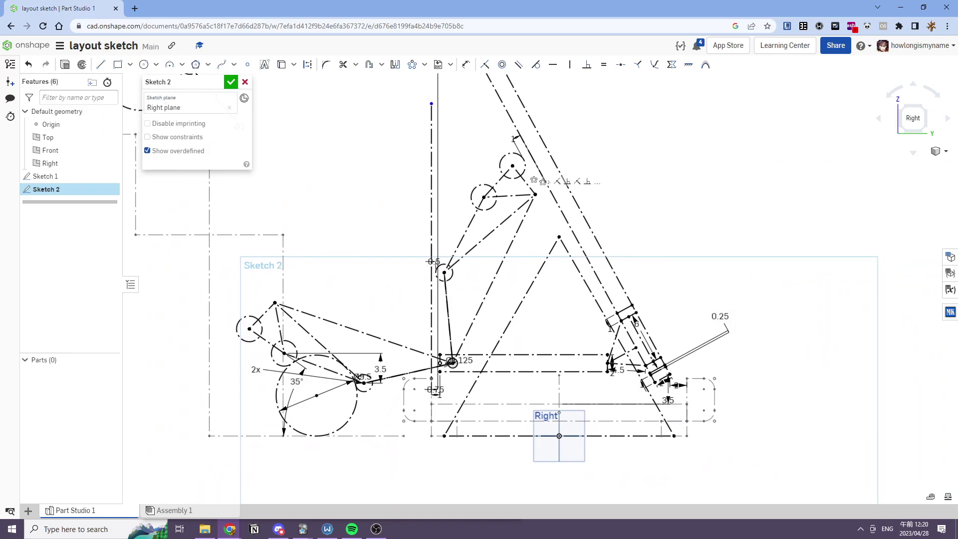